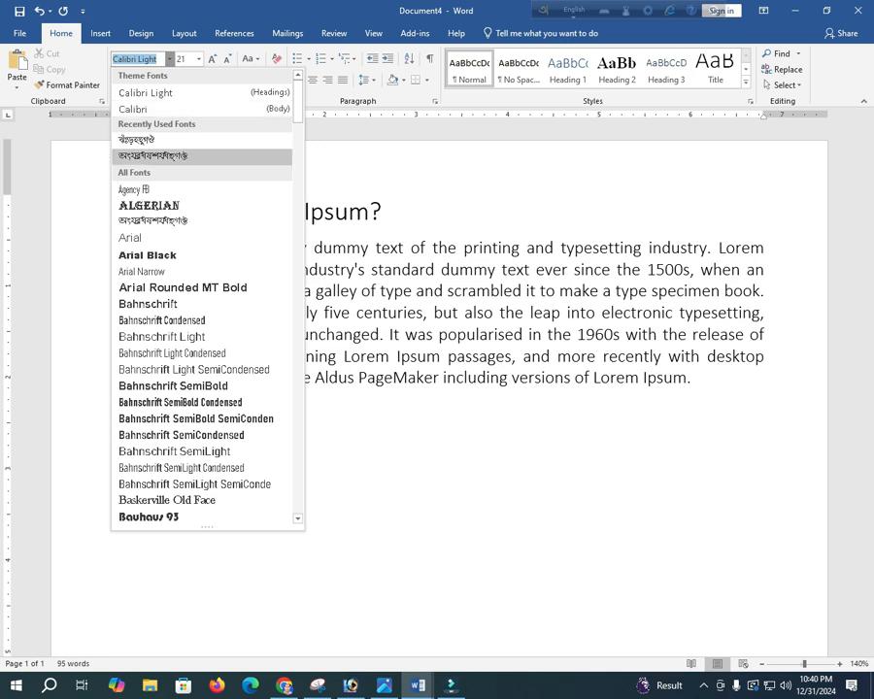
# - Change the font of the heading "What is Lorem Ipsum?" to Algerian
pyautogui.press('Escape')
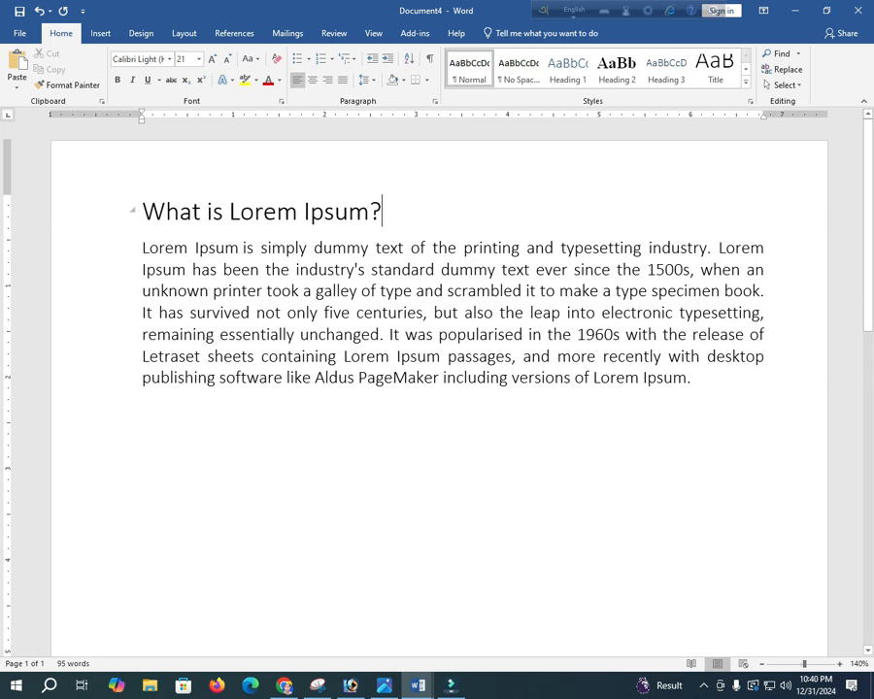
pyautogui.hotkey('ctrl', 'shift', 'Left')
pyautogui.hotkey('ctrl', 'shift', 'Left')
pyautogui.hotkey('ctrl', 'shift', 'Left')
pyautogui.click(117, 212)
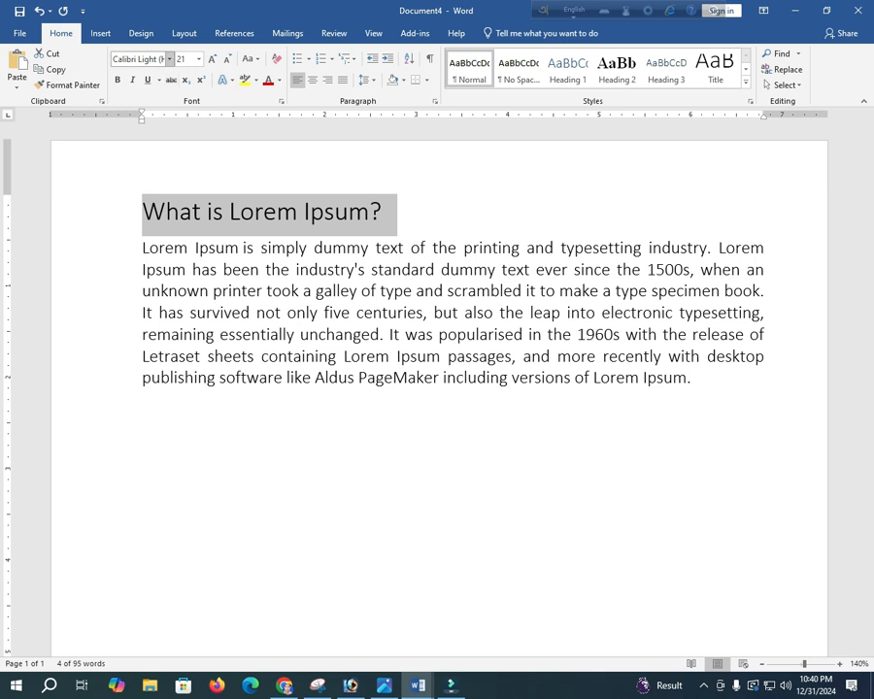
pyautogui.click(169, 59)
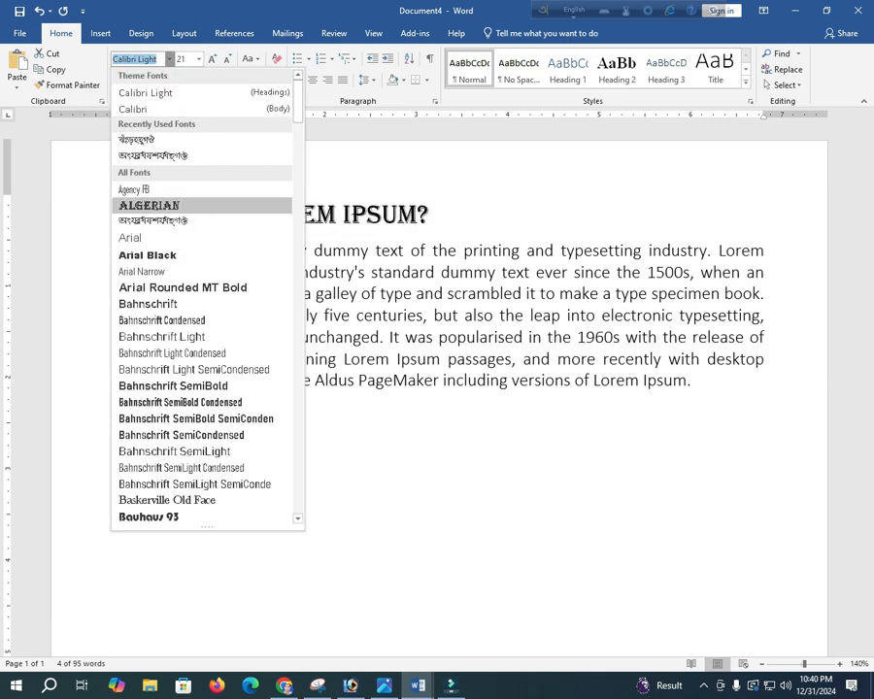
pyautogui.click(170, 206)
pyautogui.click(429, 213)
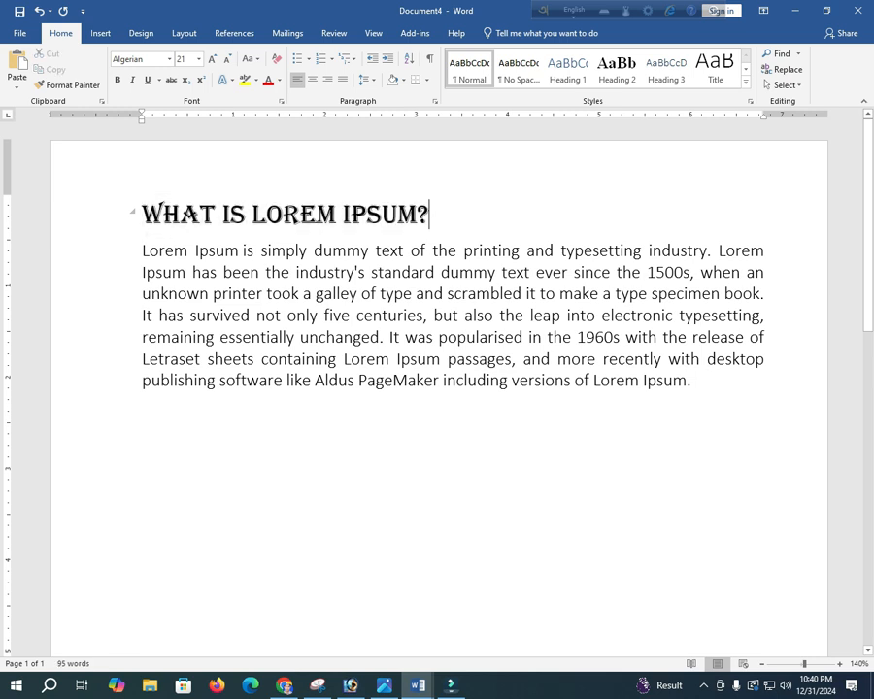
# - Change the font of the heading "What is Lorem Ipsum?" to Arial Black
pyautogui.moveTo(429, 214); pyautogui.dragTo(142, 215)
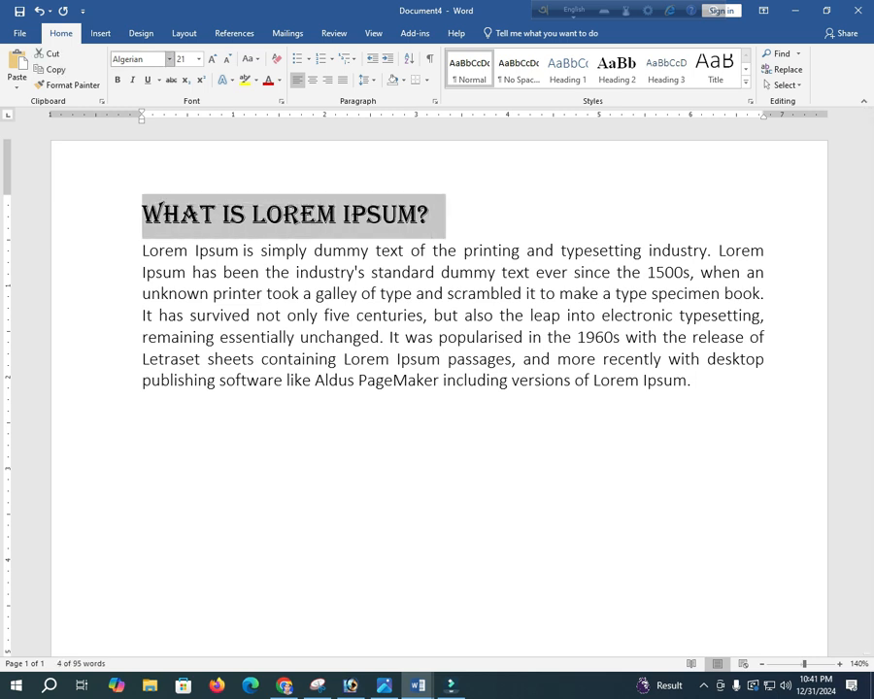
pyautogui.click(169, 58)
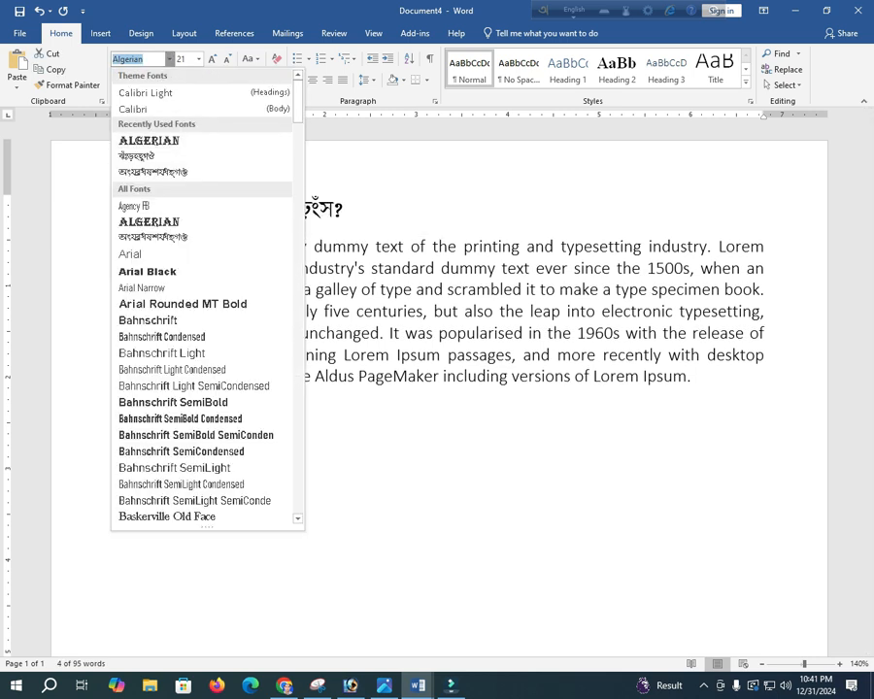
pyautogui.click(151, 271)
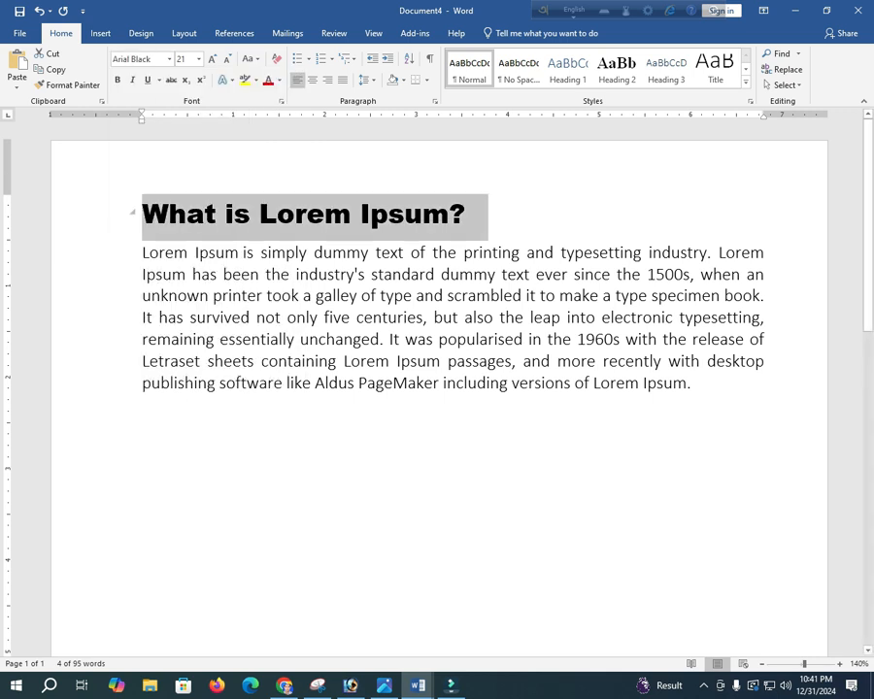
pyautogui.click(466, 213)
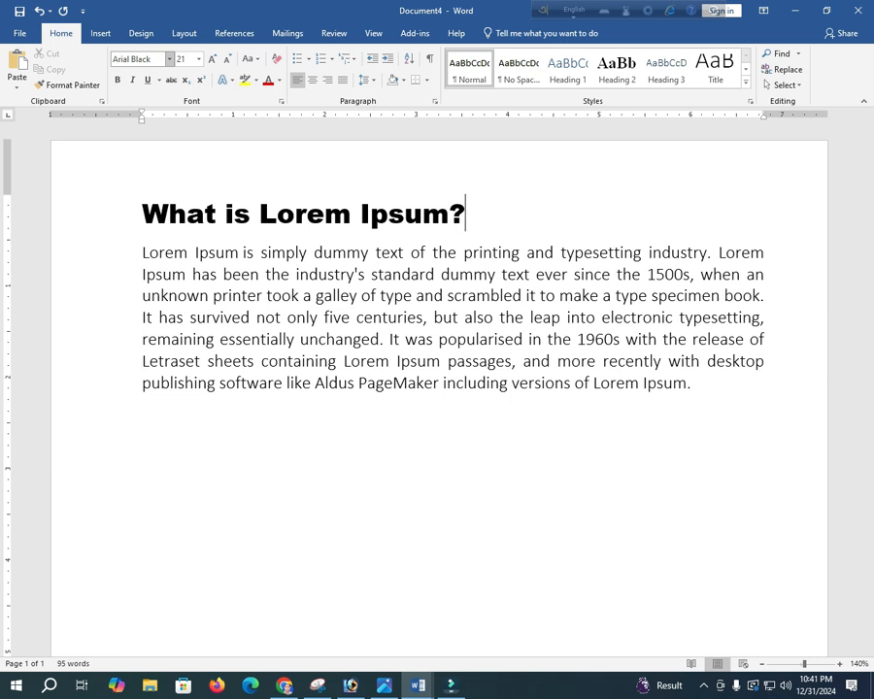
pyautogui.click(169, 59)
pyautogui.scroll(-20, 180, 289)
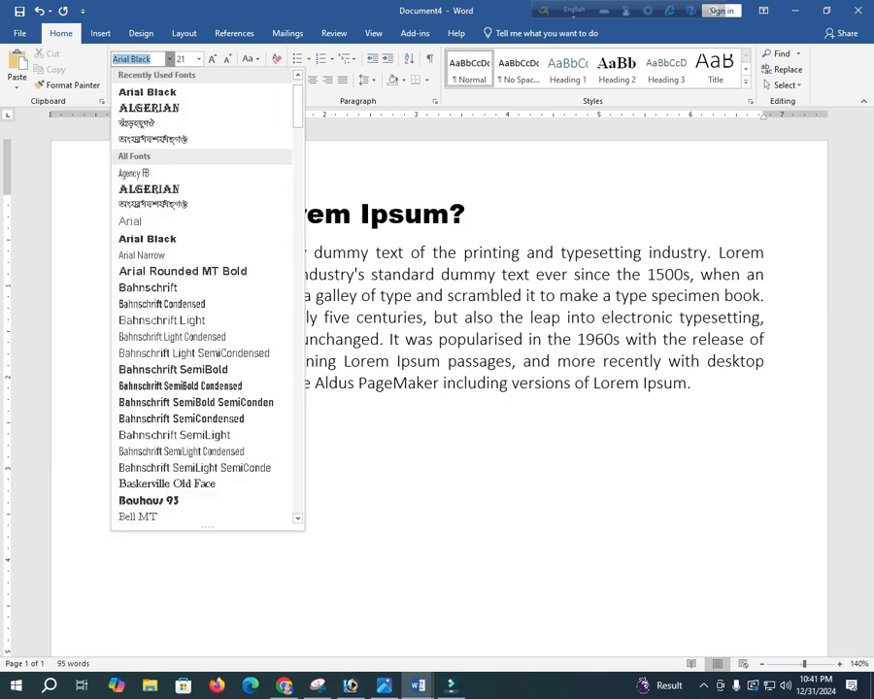
pyautogui.scroll(-15, 194, 296)
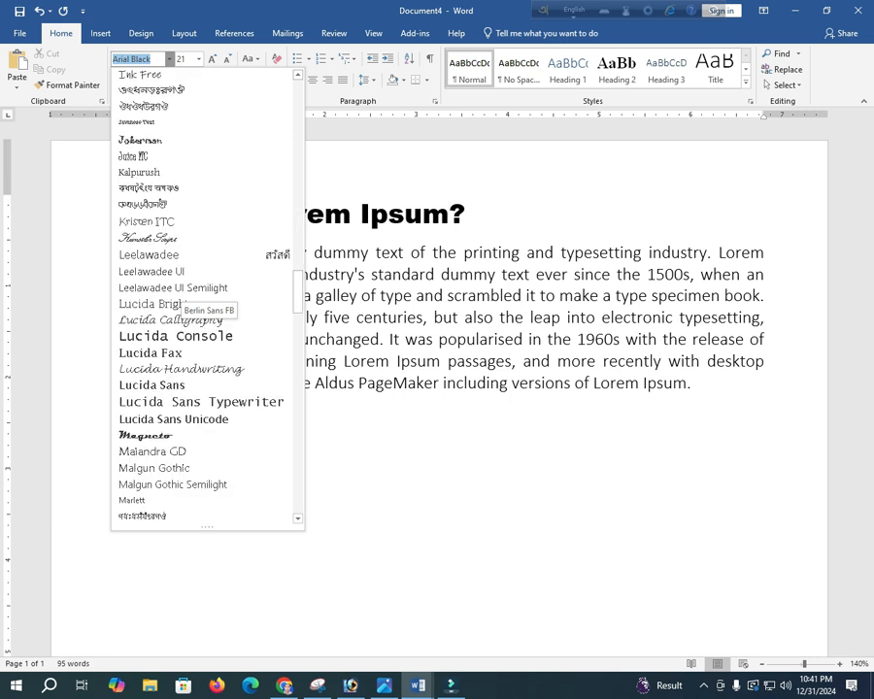
pyautogui.press('Escape')
pyautogui.press('Escape')
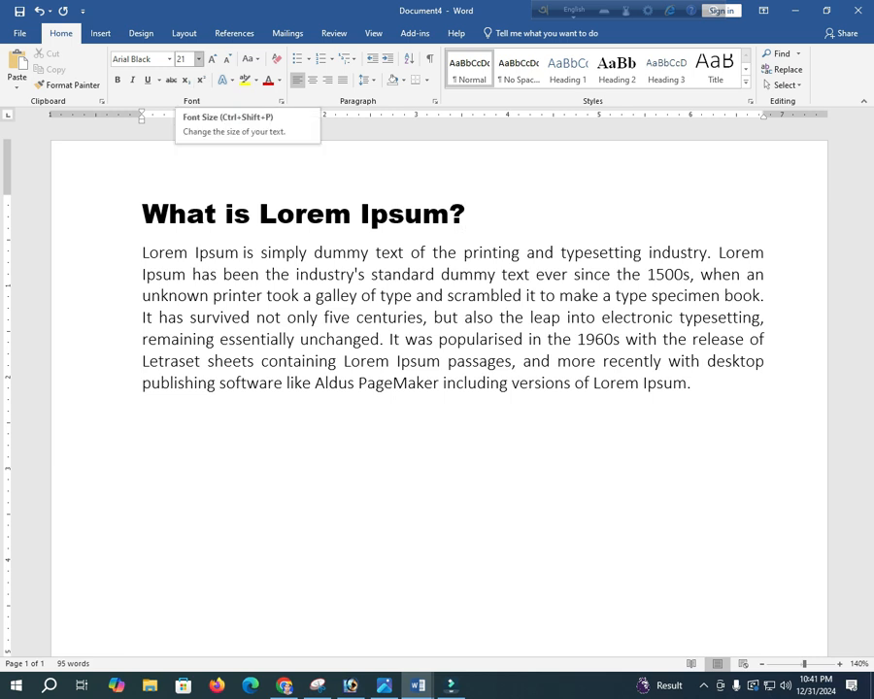
pyautogui.click(199, 59)
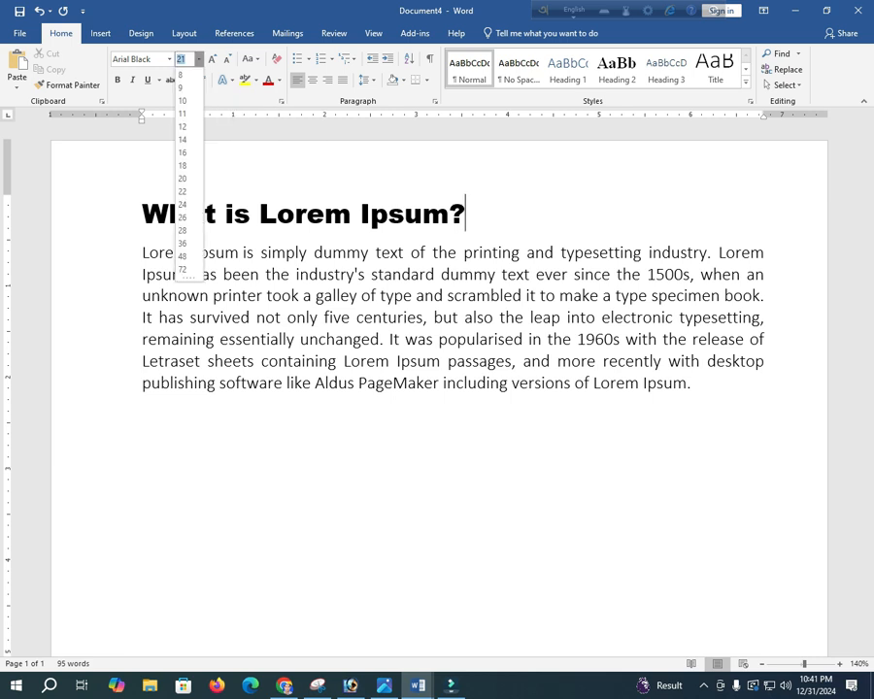
pyautogui.press('Escape')
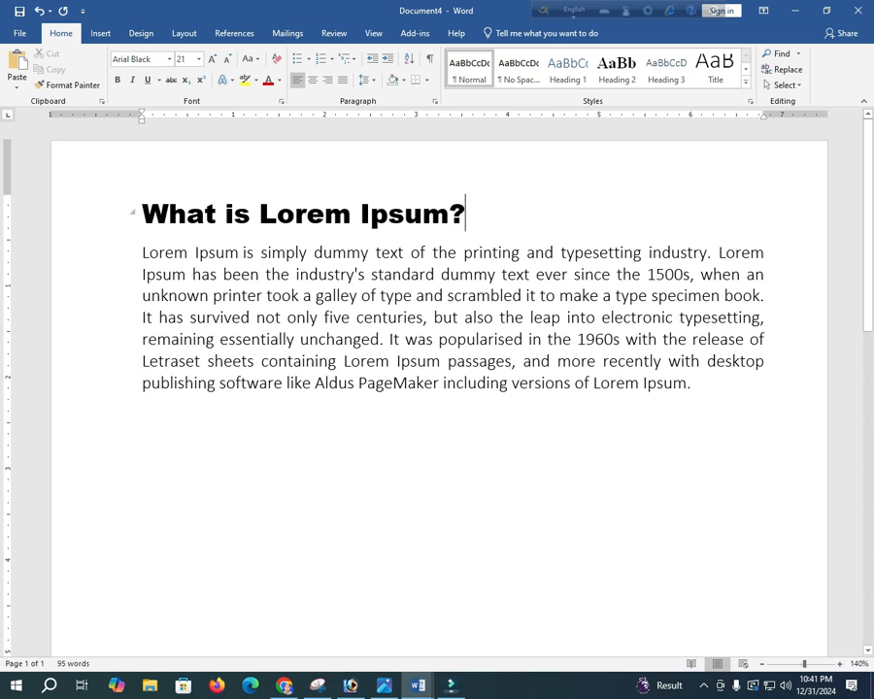
# - Set the font size of the heading "What is Lorem Ipsum?" to 8
pyautogui.moveTo(474, 214); pyautogui.dragTo(136, 215)
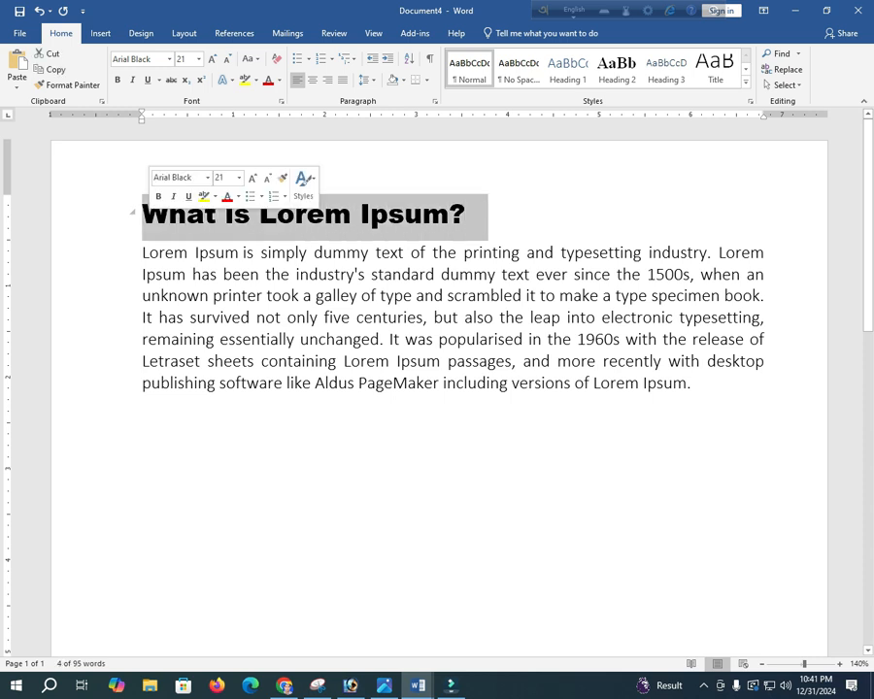
pyautogui.click(183, 59)
pyautogui.click(199, 59)
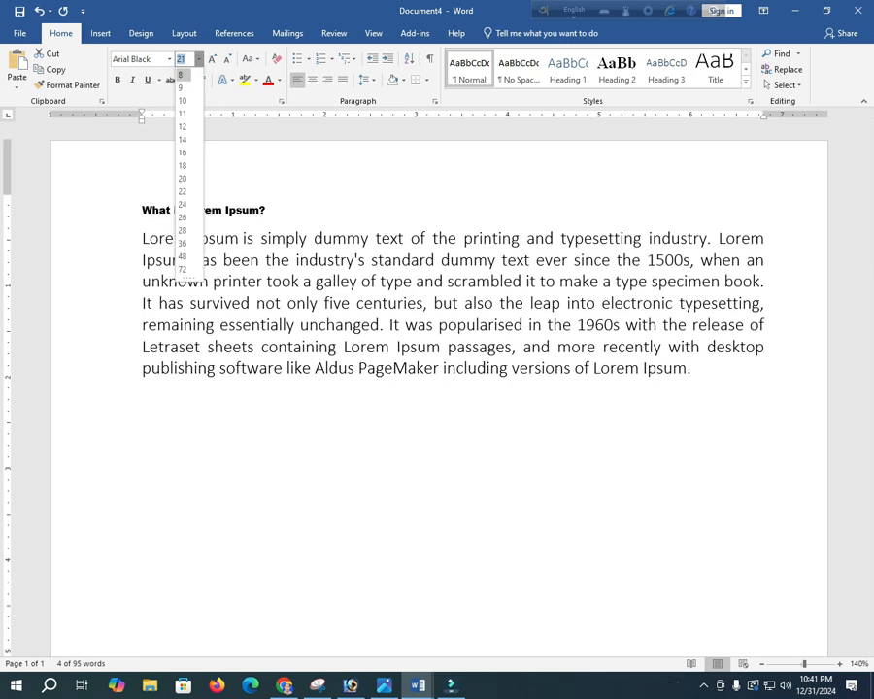
pyautogui.click(181, 74)
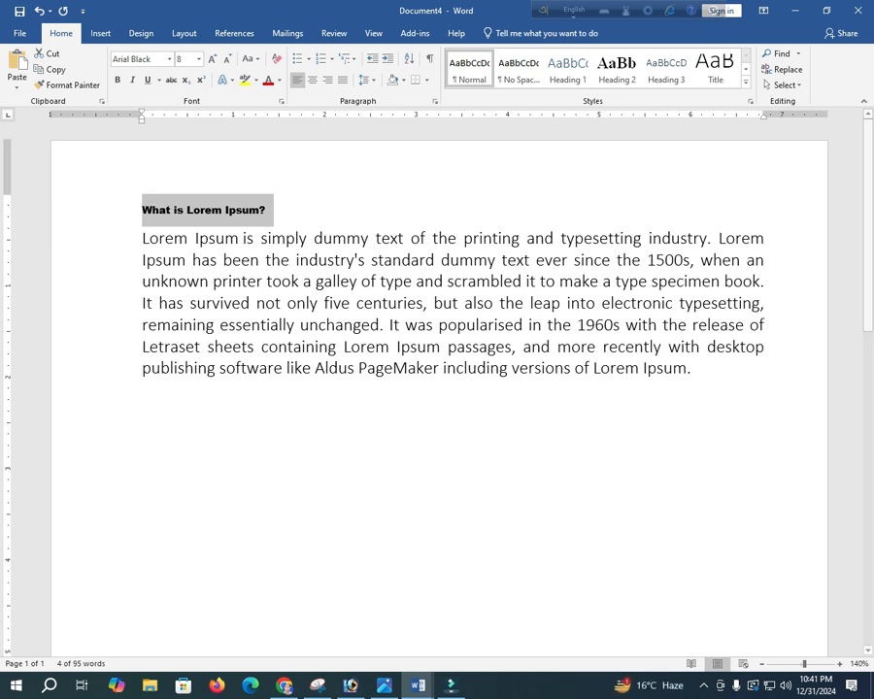
# - Set the font size of the heading "What is Lorem Ipsum?" to 36
pyautogui.click(199, 59)
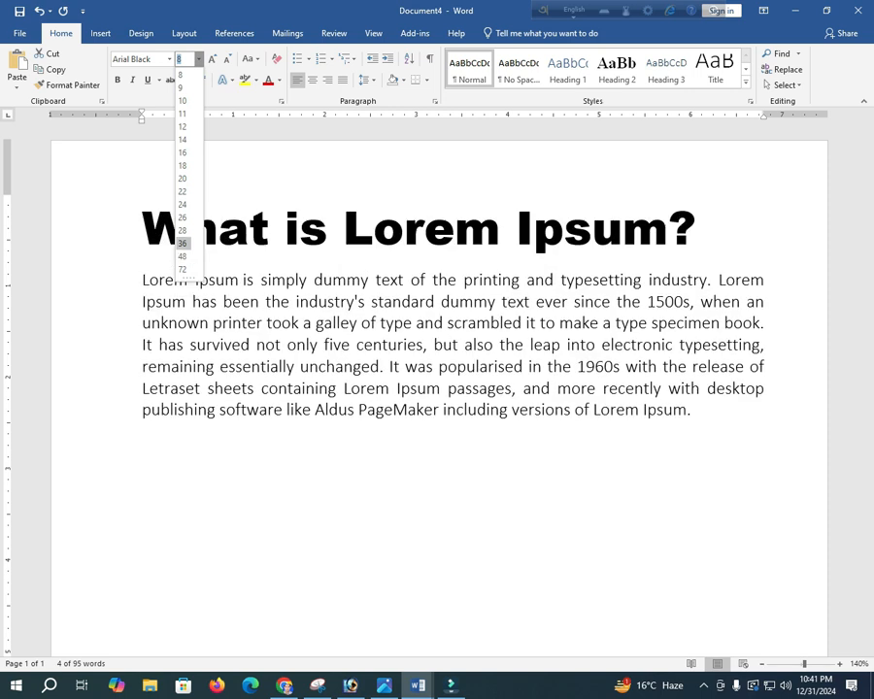
pyautogui.click(182, 243)
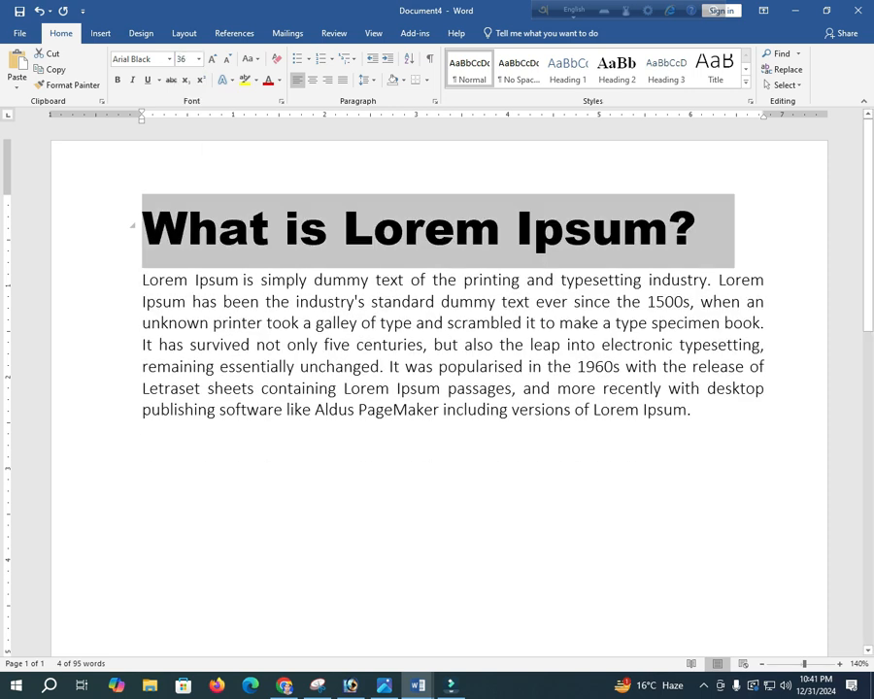
pyautogui.click(698, 230)
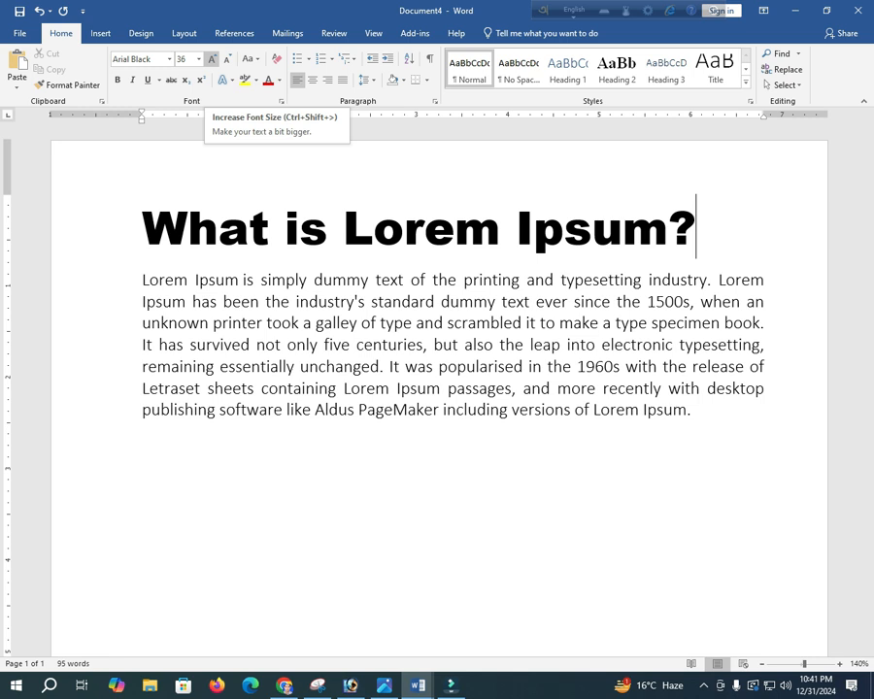
# - Enlarge the heading step by step with Increase Font Size until it reaches size 120
pyautogui.click(212, 59)
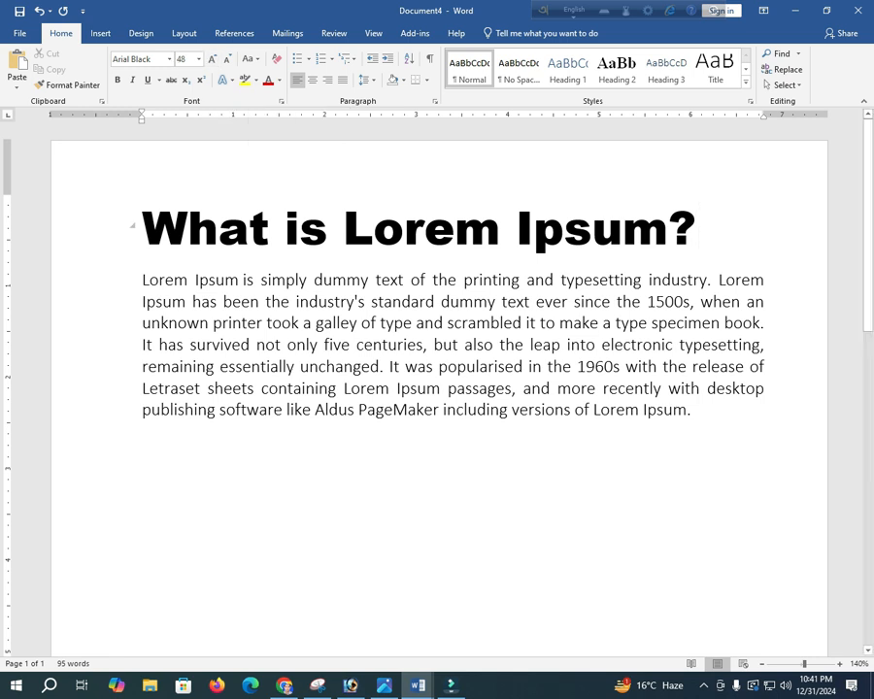
pyautogui.tripleClick(194, 229)
pyautogui.click(212, 60)
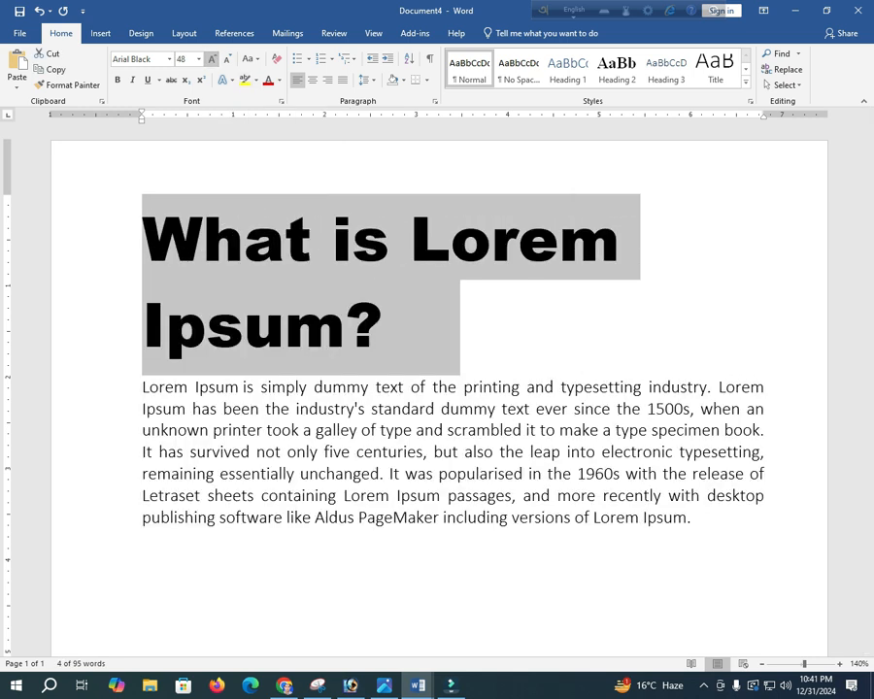
pyautogui.click(212, 59)
pyautogui.click(212, 59)
pyautogui.click(212, 59)
pyautogui.click(211, 60)
pyautogui.click(212, 59)
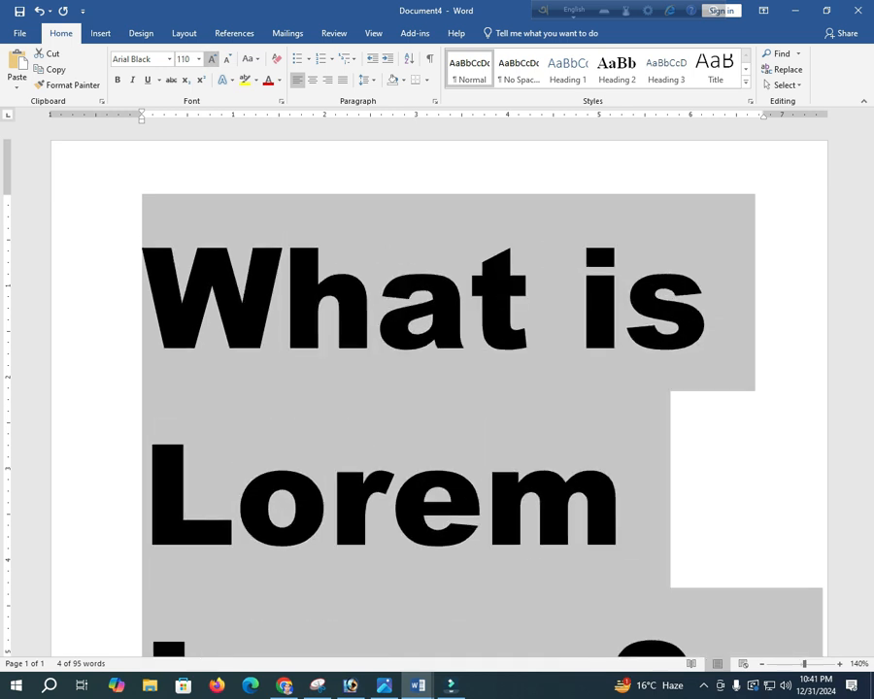
pyautogui.click(212, 60)
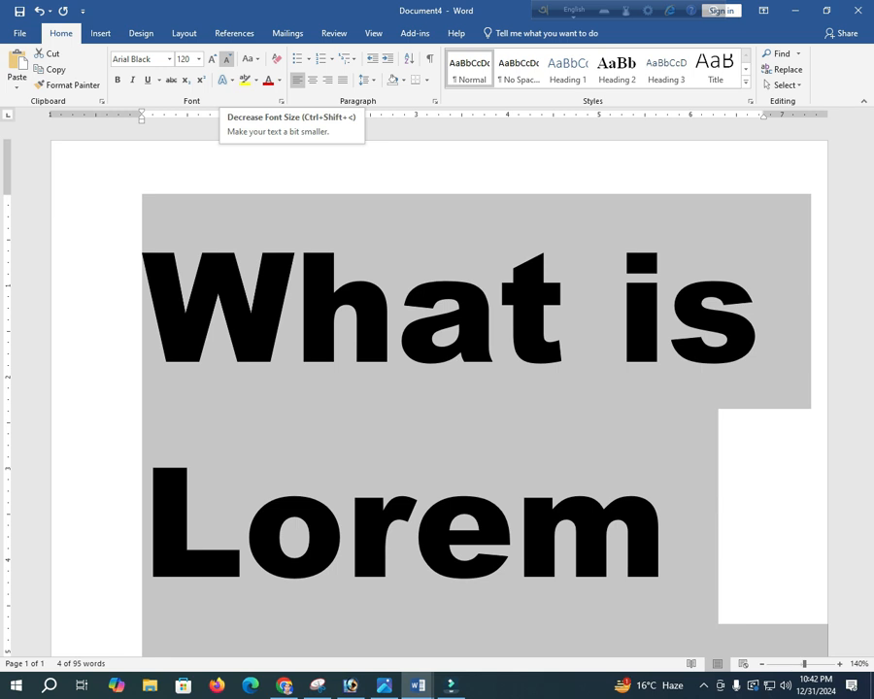
# - Shrink the heading step by step with Decrease Font Size until it reaches size 20
pyautogui.click(227, 59)
pyautogui.click(226, 59)
pyautogui.click(226, 60)
pyautogui.click(226, 59)
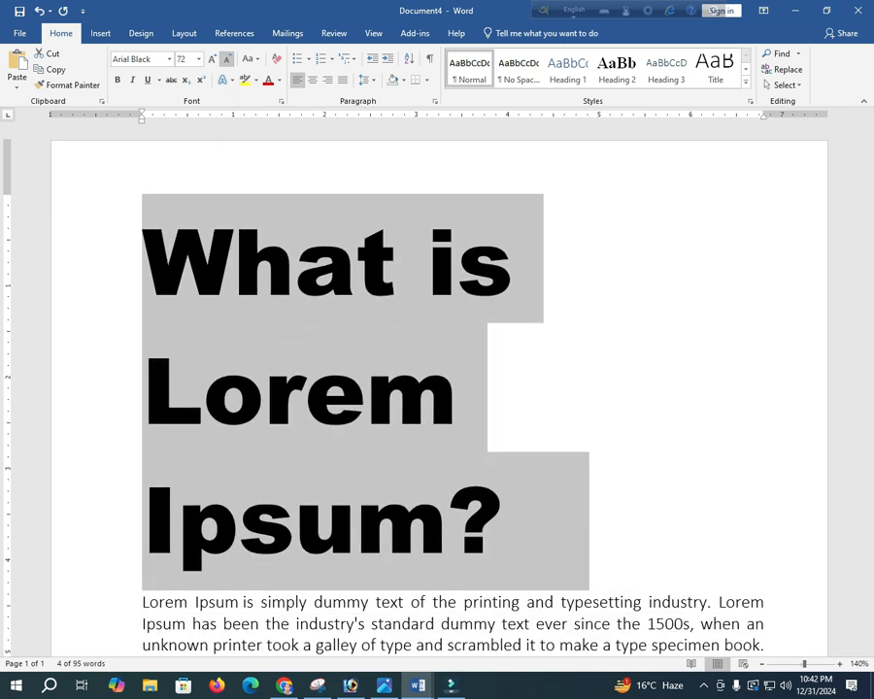
pyautogui.click(227, 59)
pyautogui.click(226, 59)
pyautogui.click(227, 59)
pyautogui.click(226, 59)
pyautogui.click(227, 59)
pyautogui.click(226, 59)
pyautogui.click(227, 59)
pyautogui.click(226, 59)
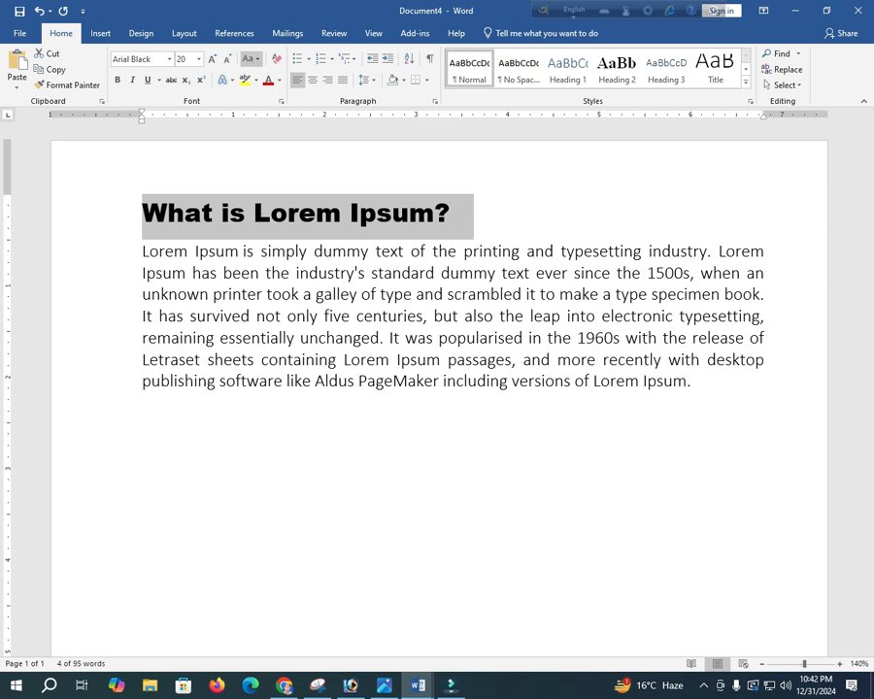
# - Apply Sentence case to the heading "What is Lorem Ipsum?" with Change Case
pyautogui.click(250, 60)
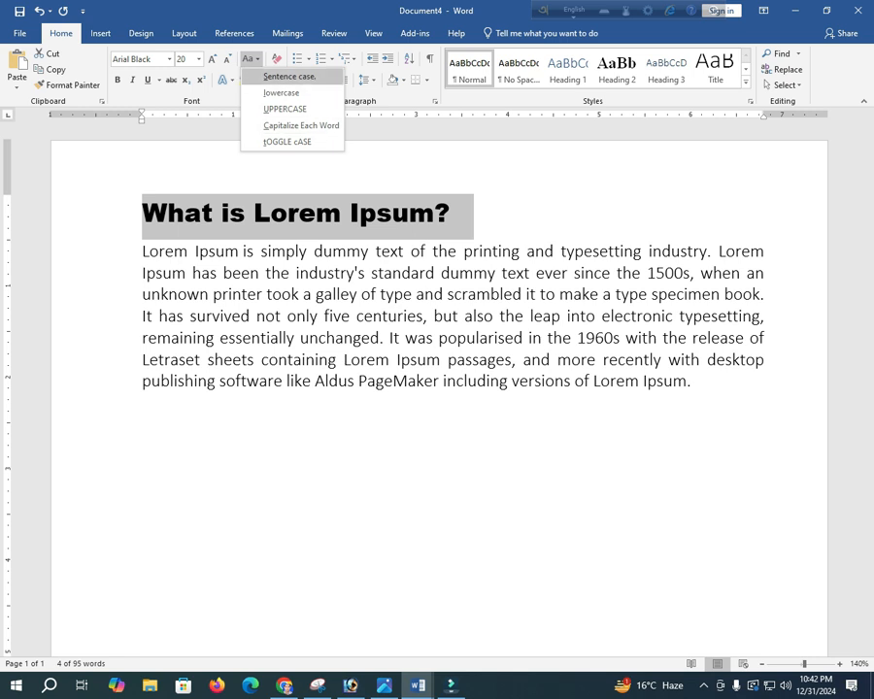
pyautogui.click(309, 77)
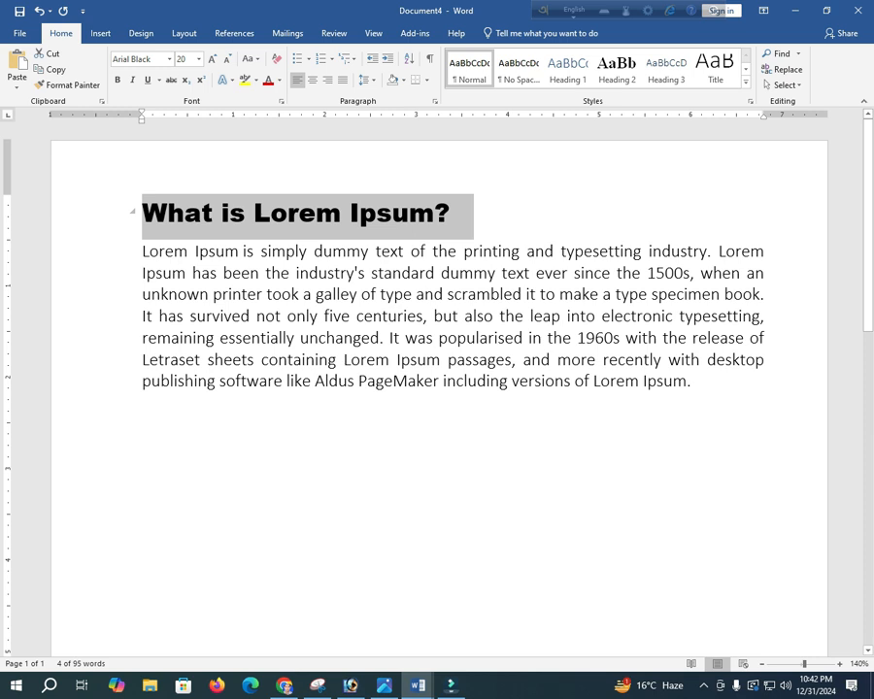
pyautogui.click(168, 213)
pyautogui.moveTo(212, 215); pyautogui.dragTo(143, 214)
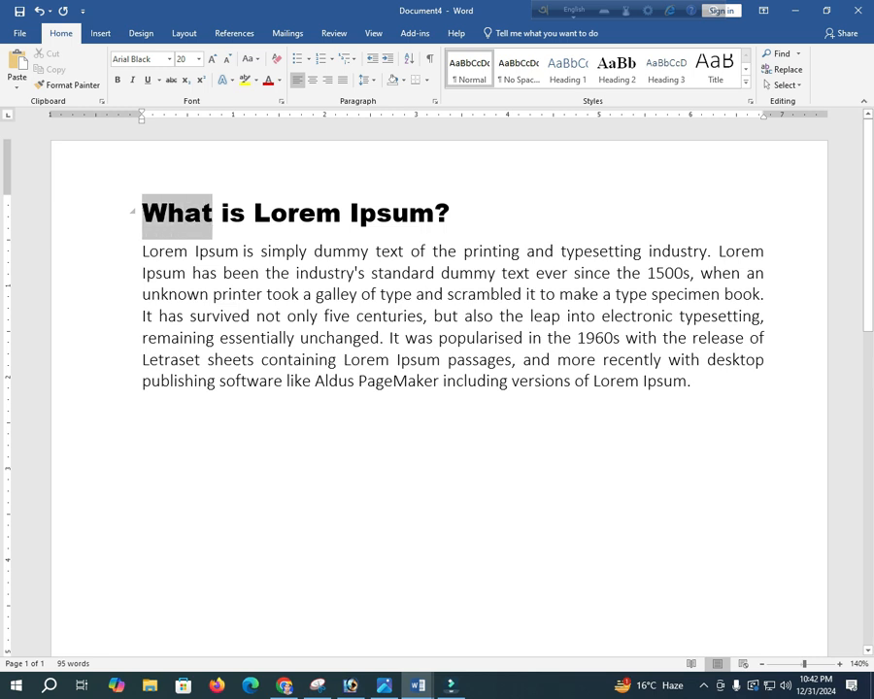
pyautogui.click(224, 213)
# - Convert the whole heading "What is Lorem Ipsum?" to lowercase with Change Case
pyautogui.moveTo(448, 213); pyautogui.dragTo(143, 214)
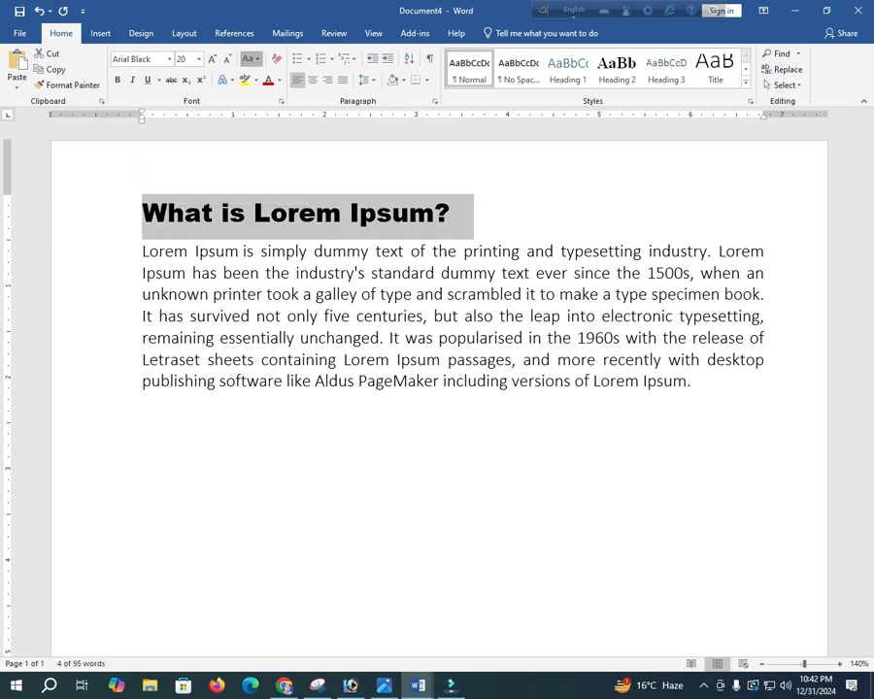
pyautogui.click(250, 59)
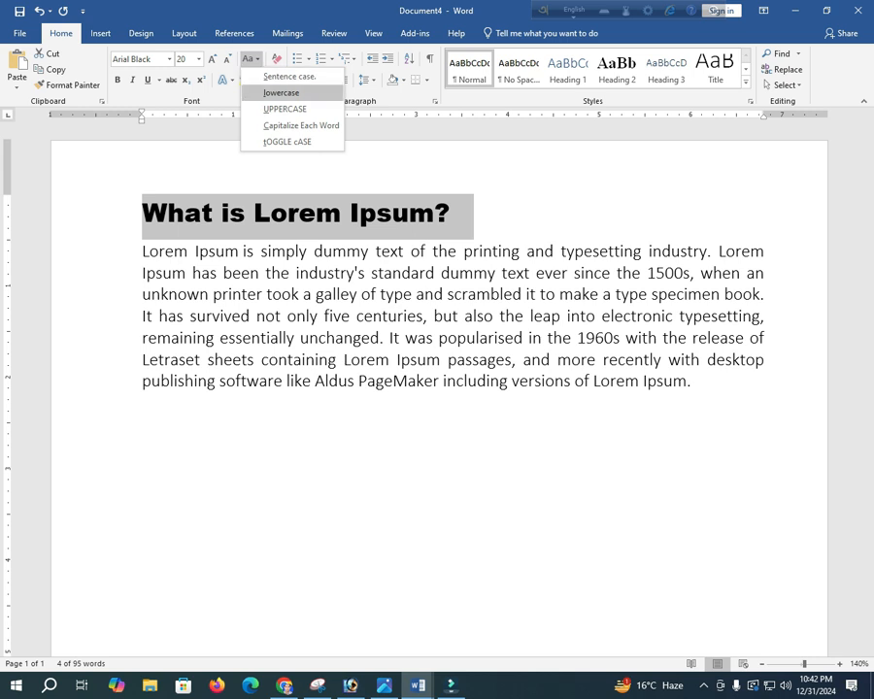
pyautogui.click(281, 92)
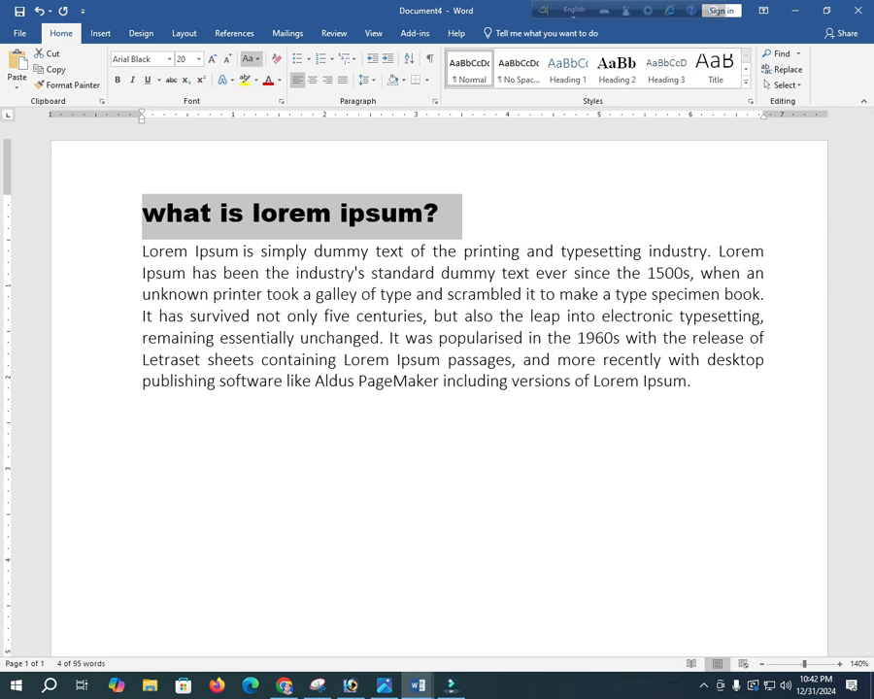
# - Convert both the heading and the body paragraph to UPPERCASE with Change Case
pyautogui.click(250, 59)
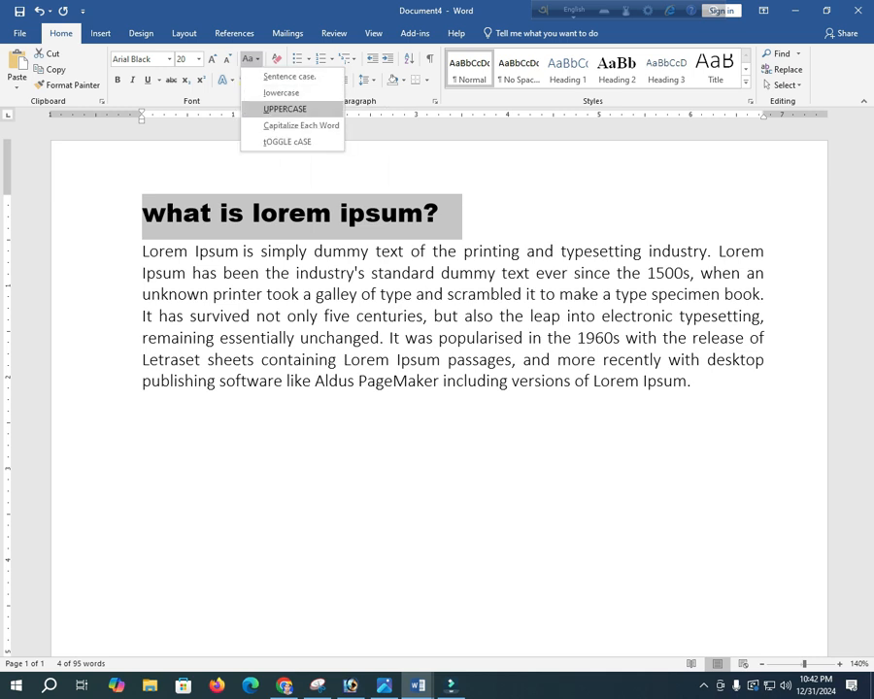
pyautogui.press('Escape')
pyautogui.moveTo(691, 381); pyautogui.dragTo(288, 316)
pyautogui.click(565, 379)
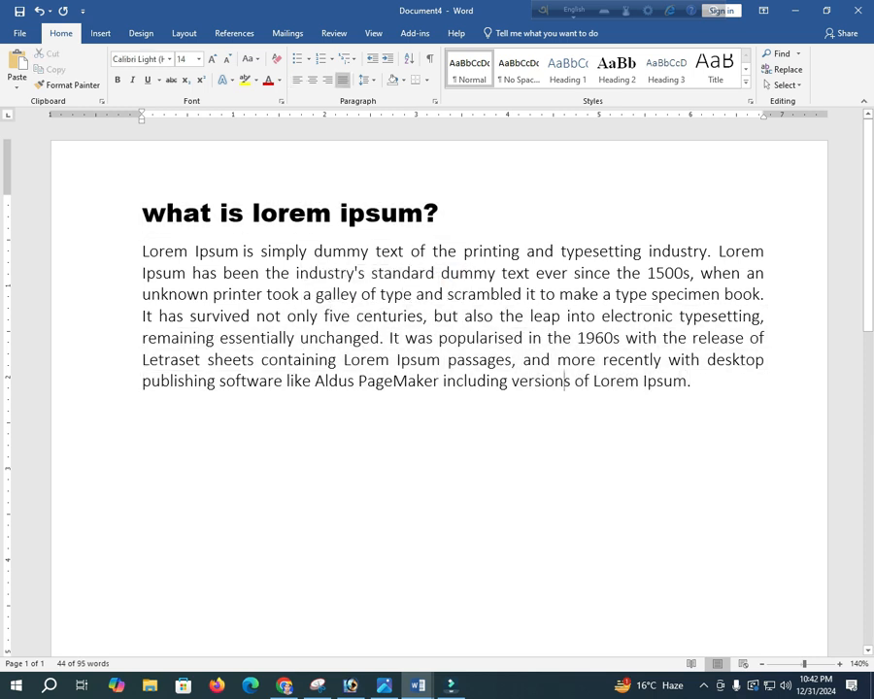
pyautogui.moveTo(692, 381); pyautogui.dragTo(133, 211)
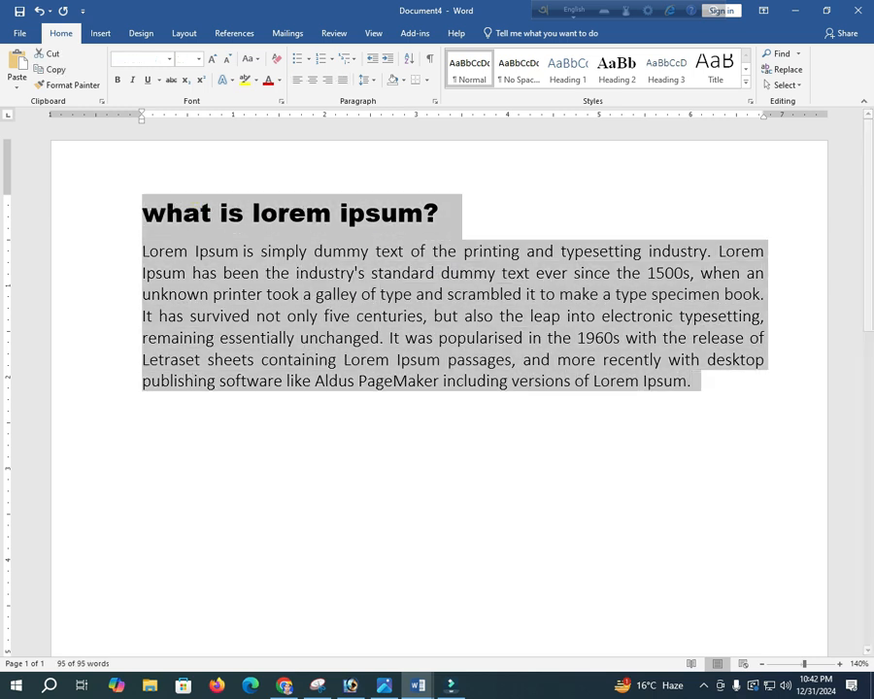
pyautogui.click(251, 59)
pyautogui.click(284, 109)
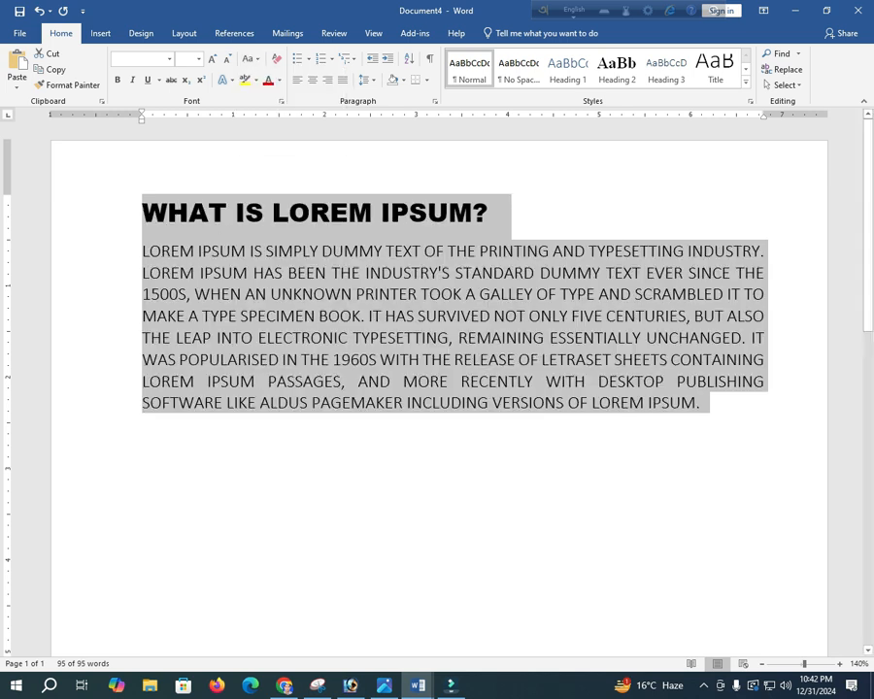
# - Apply Capitalize Each Word to the heading and the body paragraph with Change Case
pyautogui.click(460, 316)
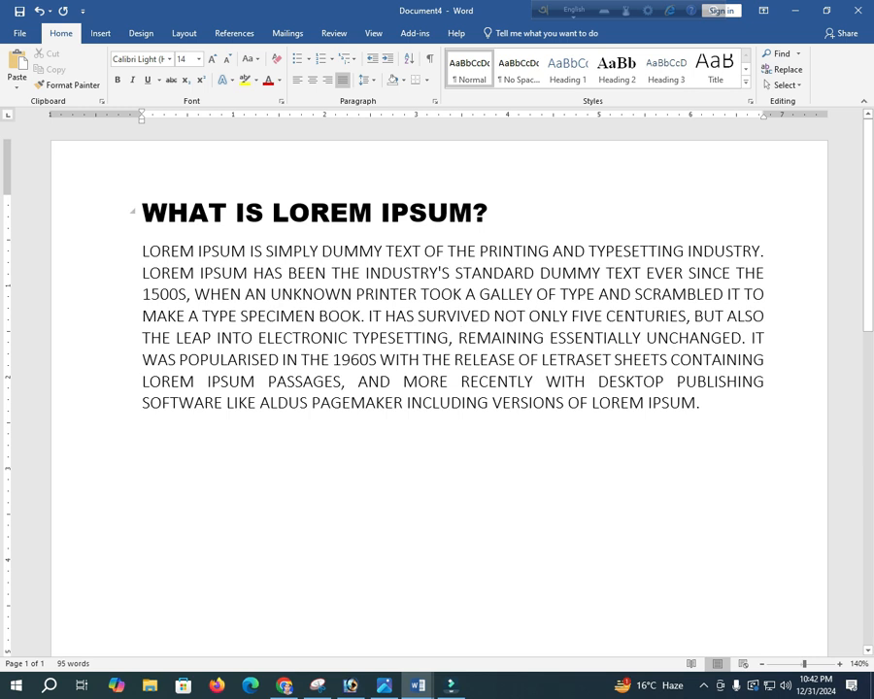
pyautogui.hotkey('ctrl', 'a')
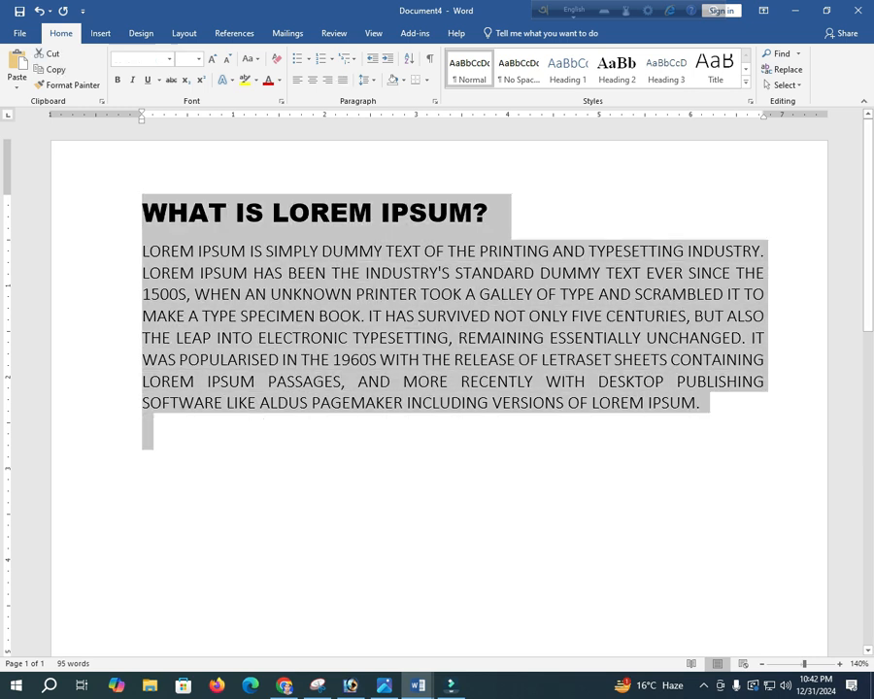
pyautogui.click(250, 59)
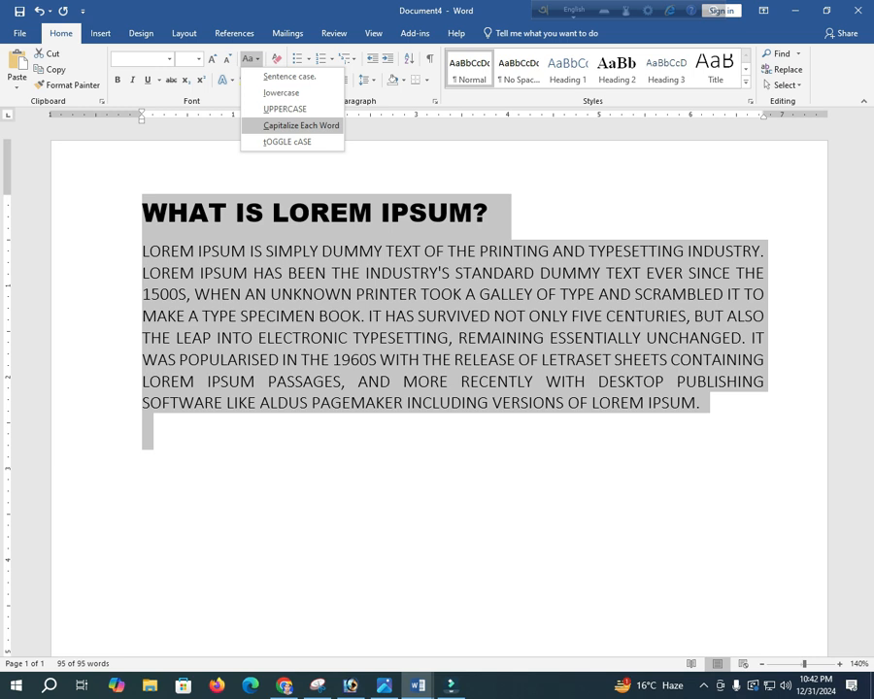
pyautogui.press('Return')
pyautogui.click(173, 251)
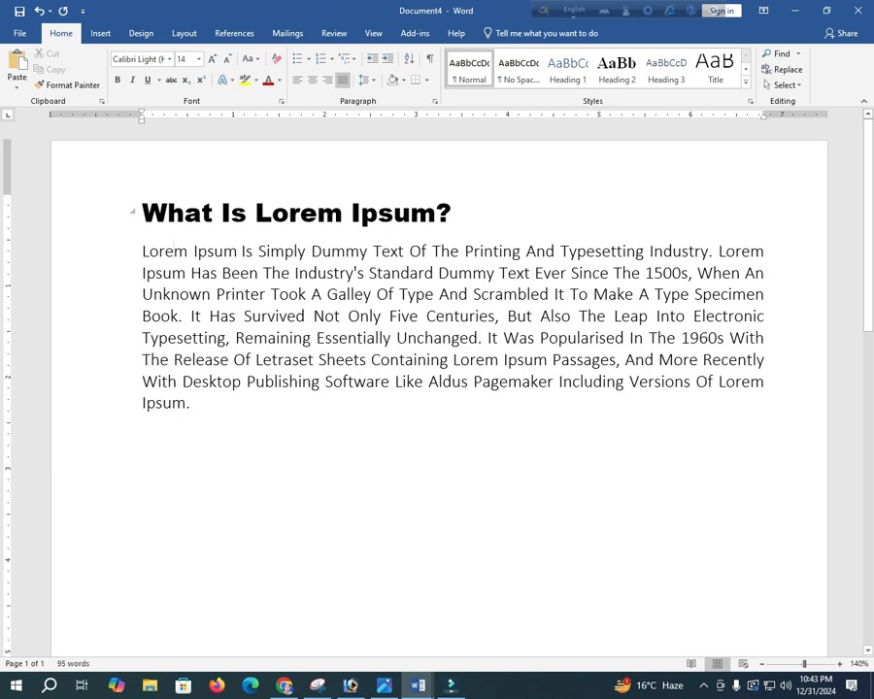
pyautogui.moveTo(117, 273); pyautogui.dragTo(116, 213)
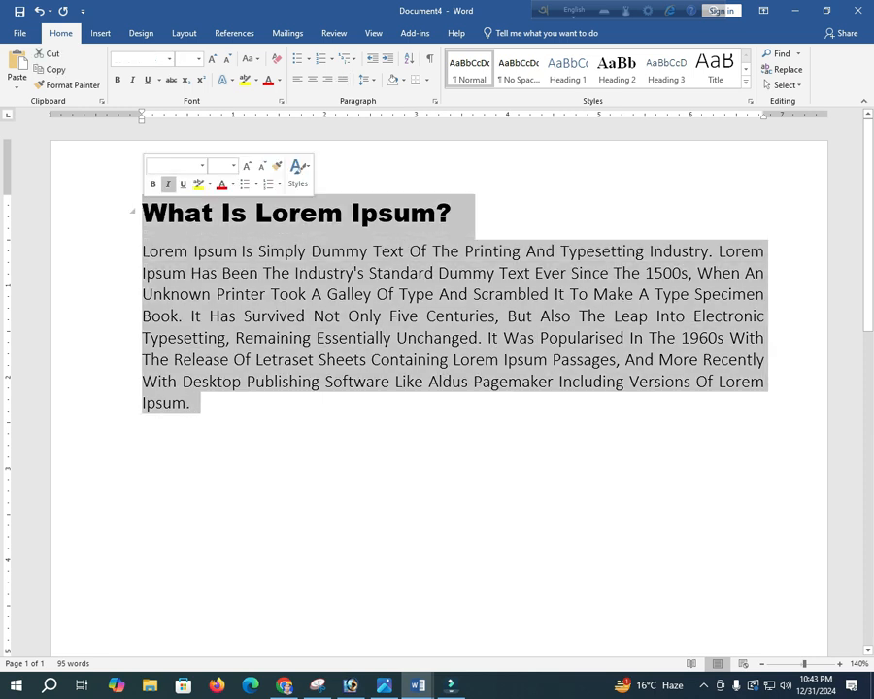
pyautogui.click(253, 59)
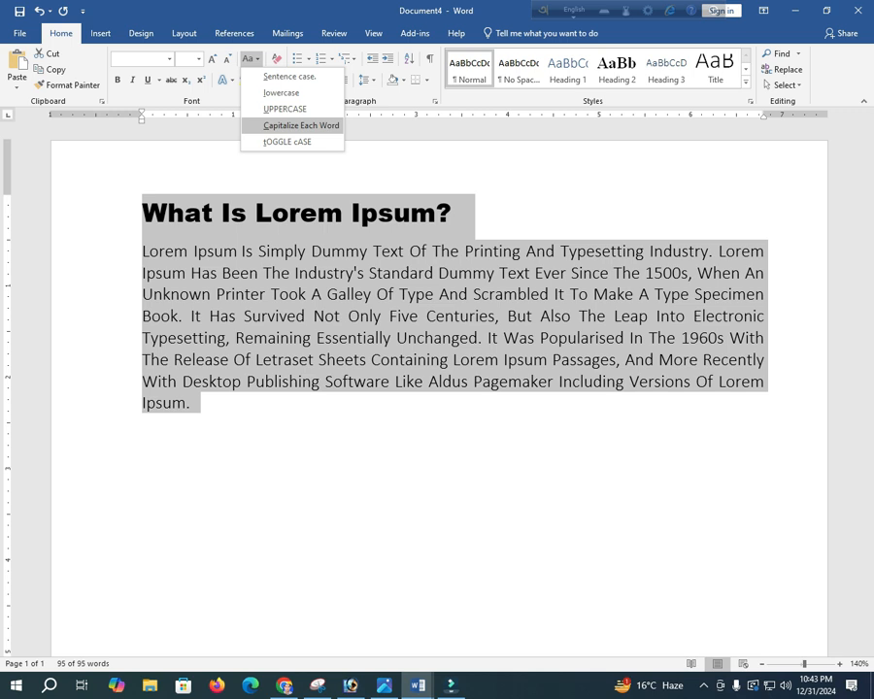
pyautogui.click(301, 125)
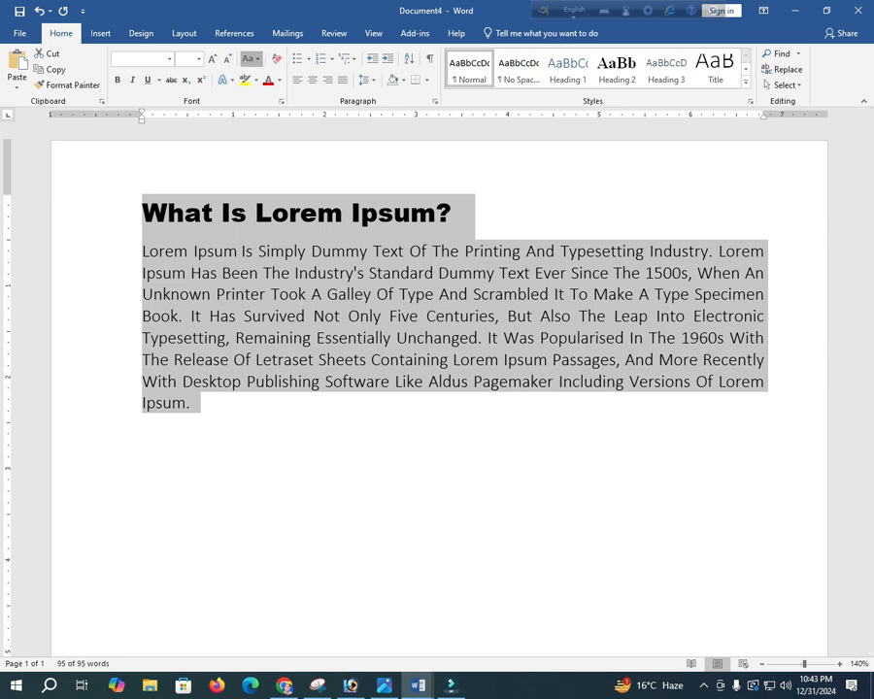
# - Apply tOGGLE cASE to the heading and the body paragraph with Change Case
pyautogui.click(249, 59)
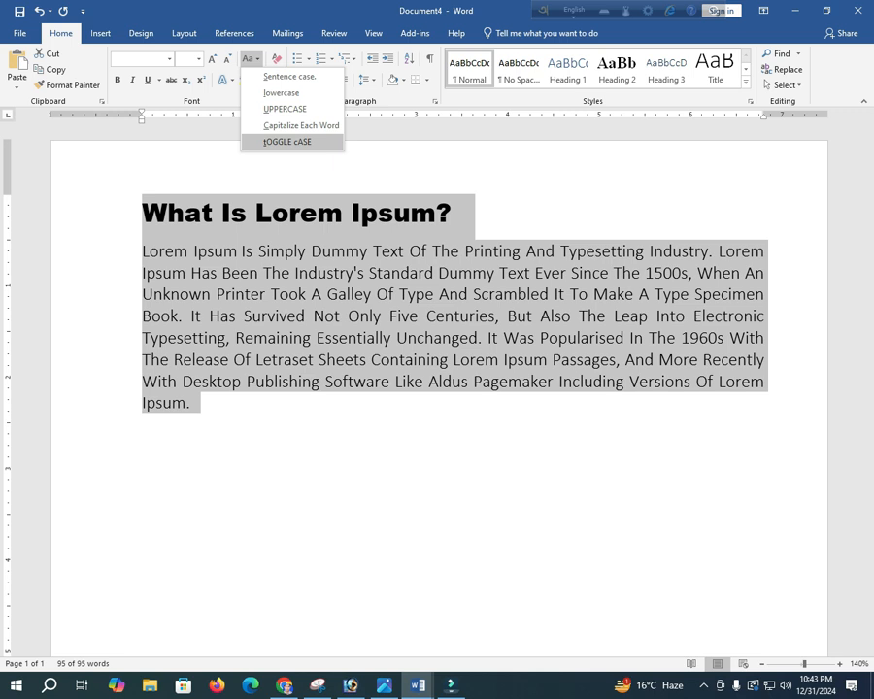
pyautogui.click(288, 142)
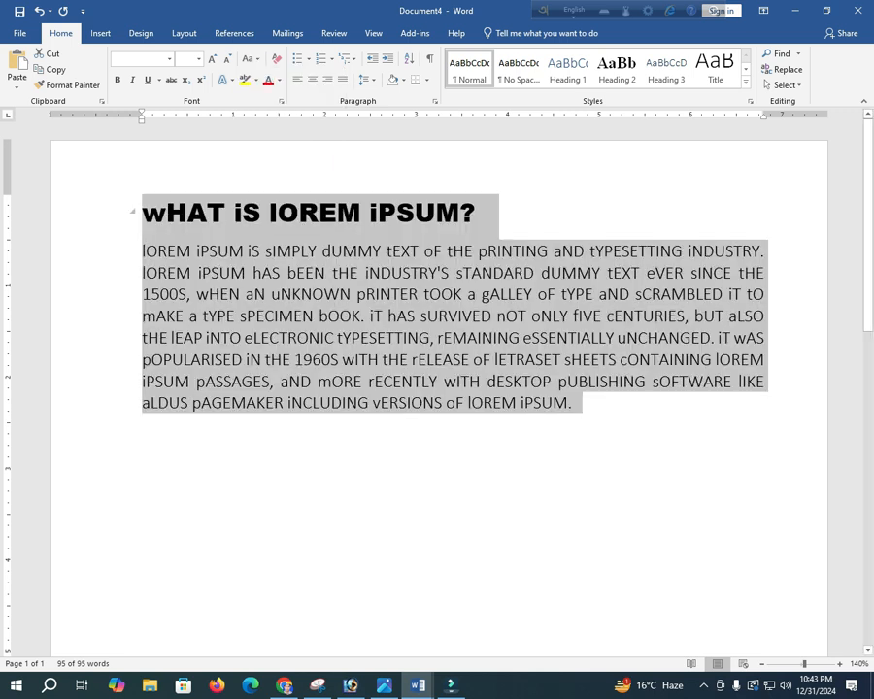
pyautogui.click(172, 212)
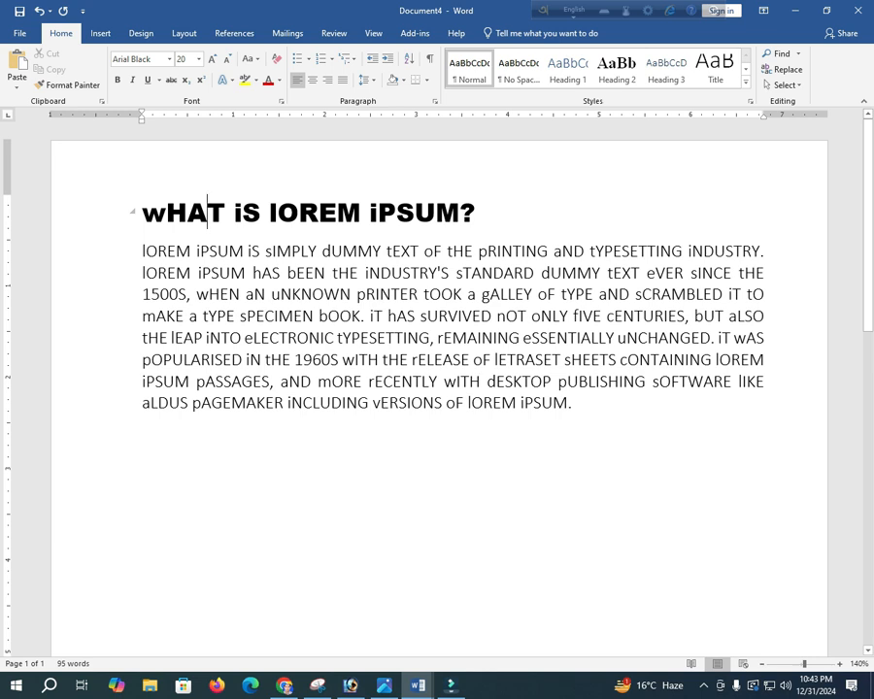
pyautogui.hotkey('shift', 'Right')
pyautogui.hotkey('shift', 'Right')
pyautogui.moveTo(225, 212); pyautogui.dragTo(166, 212)
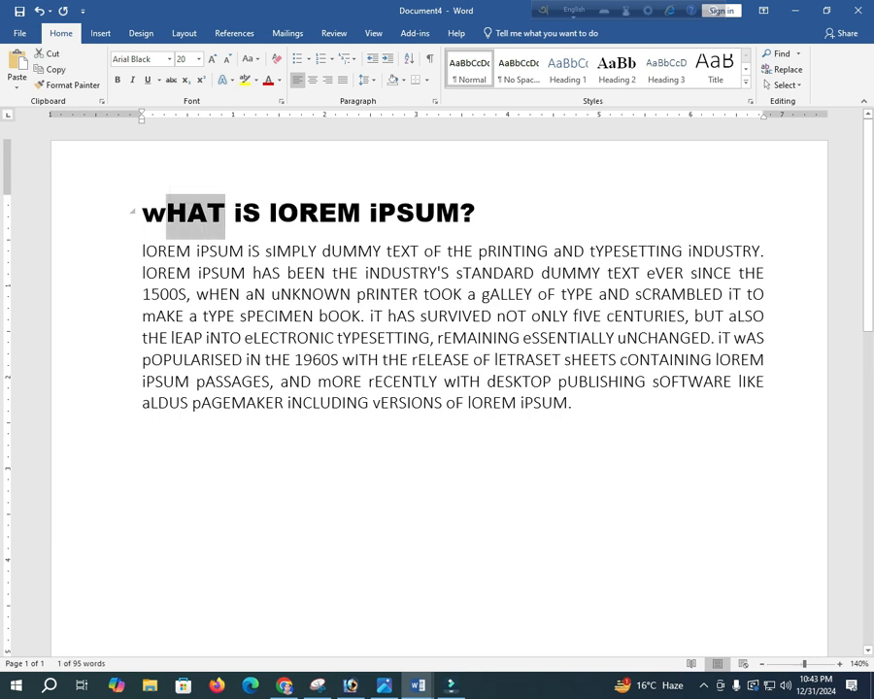
pyautogui.click(225, 212)
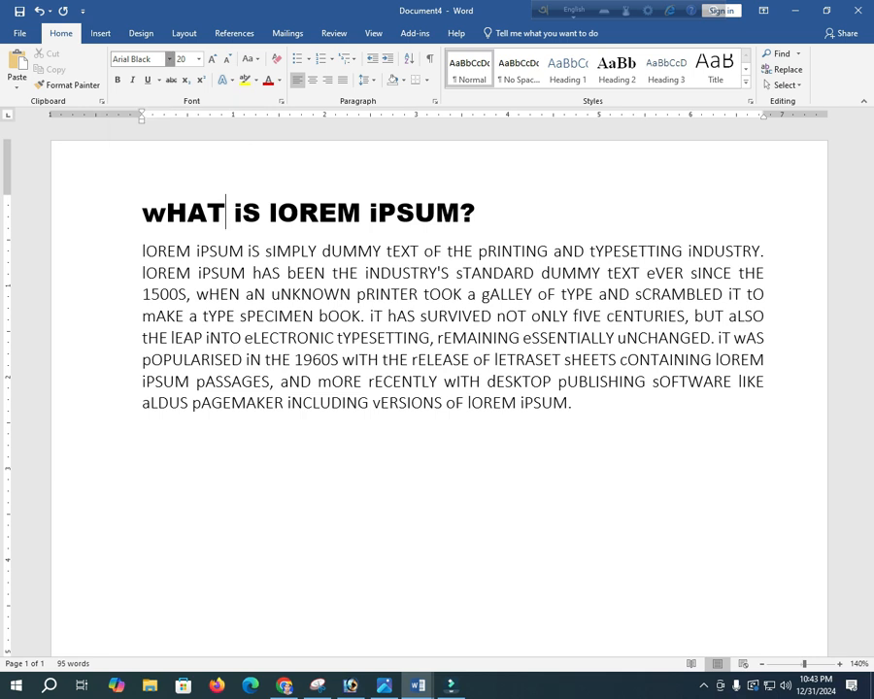
pyautogui.click(169, 59)
pyautogui.click(169, 59)
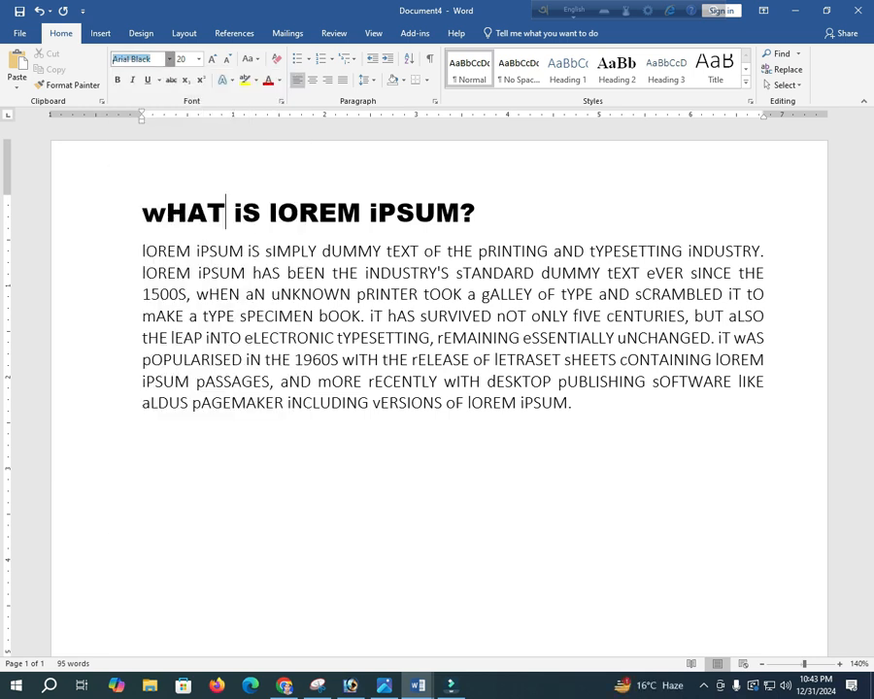
pyautogui.click(199, 59)
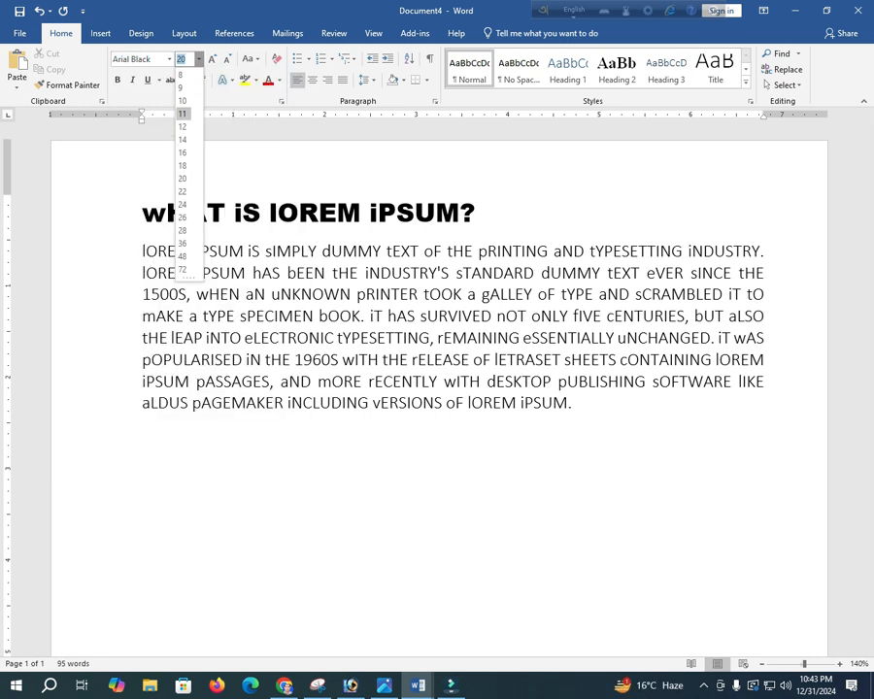
pyautogui.click(182, 113)
# - Grow the heading step by step to size 26 with Increase Font Size and shrink it back to size 20
pyautogui.click(133, 212)
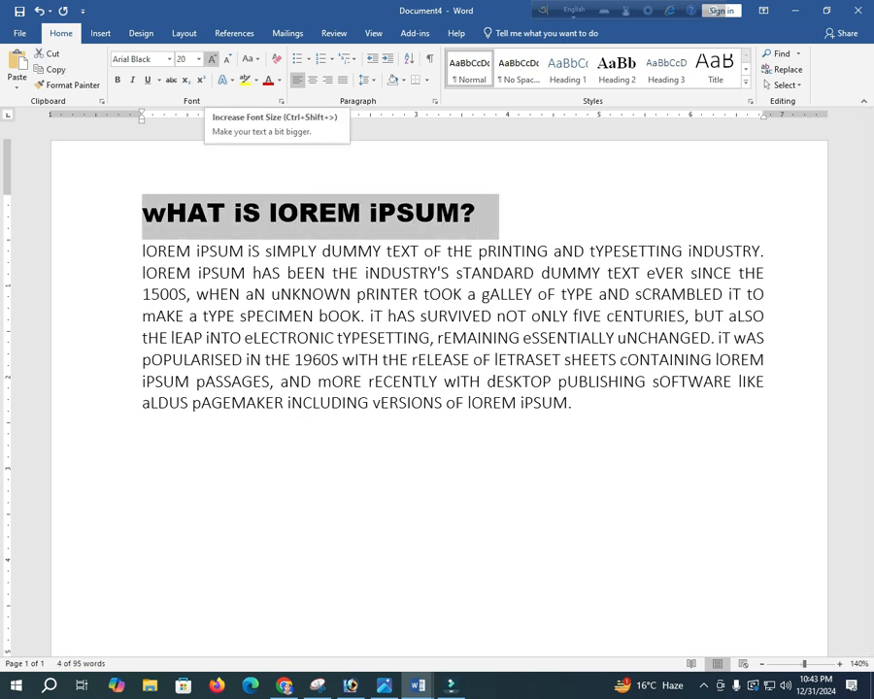
pyautogui.click(212, 59)
pyautogui.click(212, 59)
pyautogui.click(212, 60)
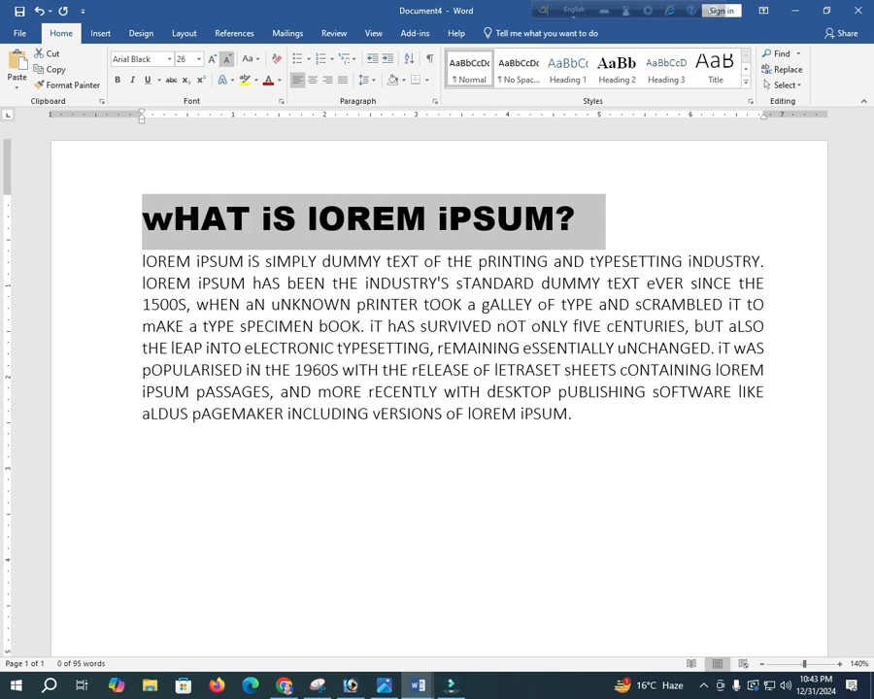
pyautogui.click(226, 59)
pyautogui.click(226, 60)
pyautogui.click(227, 59)
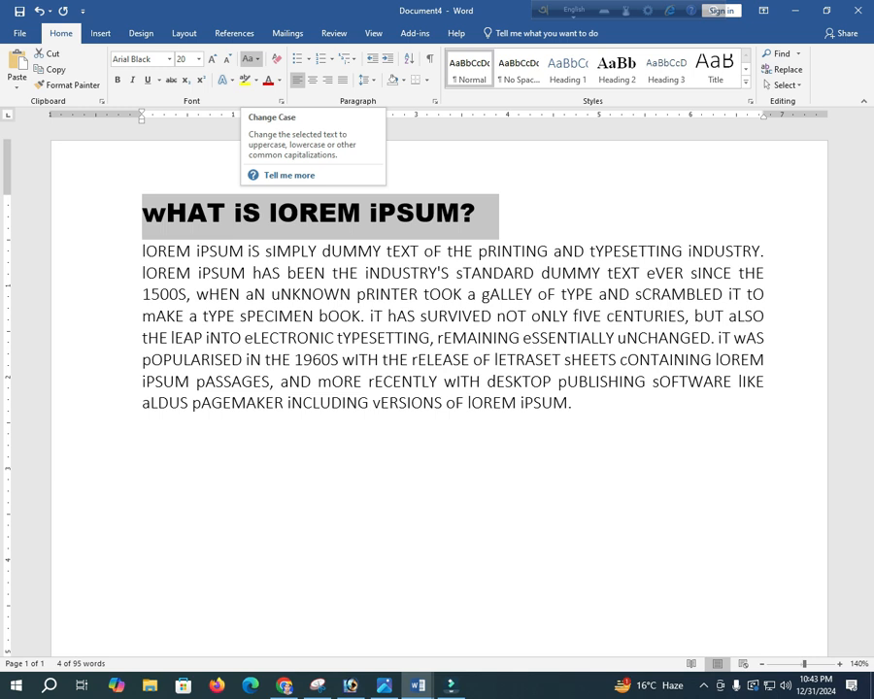
pyautogui.click(250, 59)
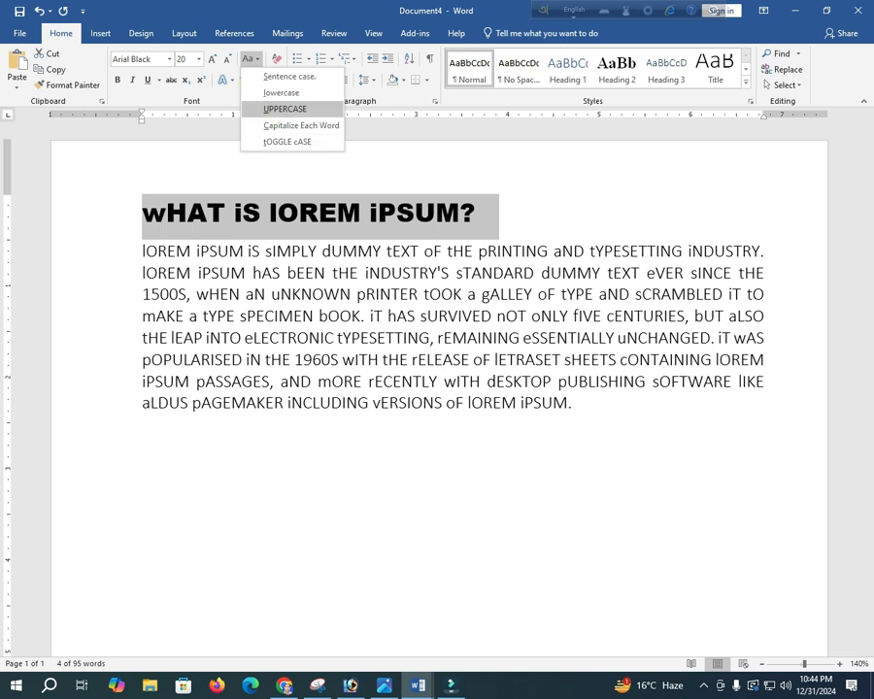
pyautogui.press('Escape')
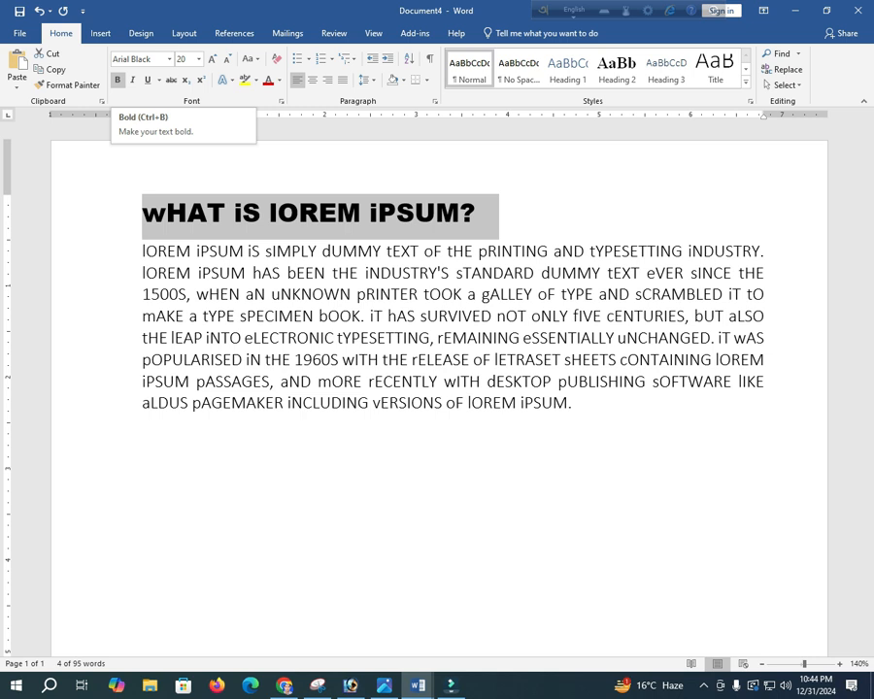
pyautogui.click(360, 212)
pyautogui.moveTo(477, 213); pyautogui.dragTo(144, 214)
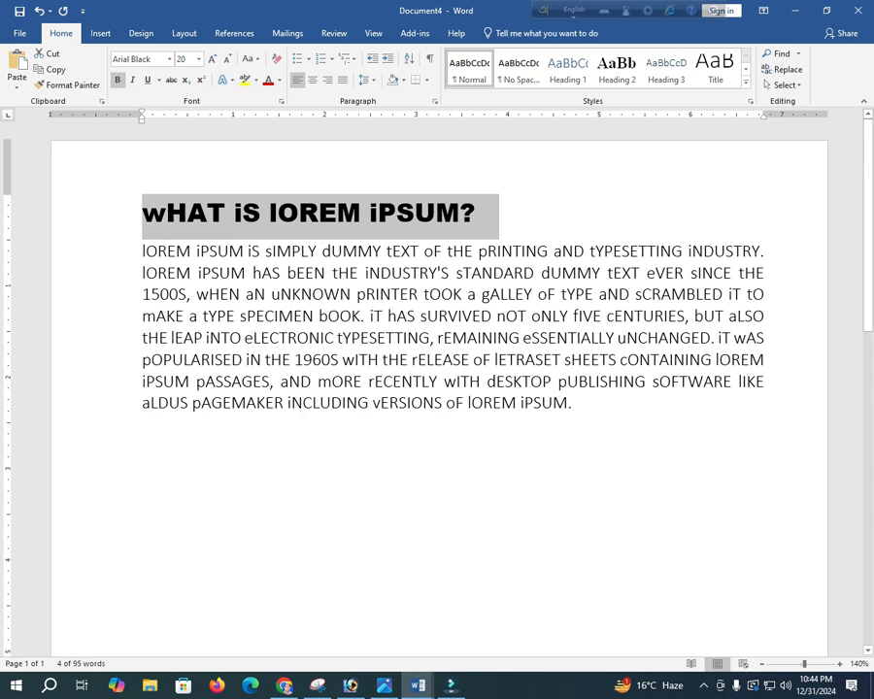
# - Split the body paragraph before "pRINTING" so that its opening words stand on their own line
pyautogui.click(465, 269)
pyautogui.click(473, 250)
pyautogui.press('Return')
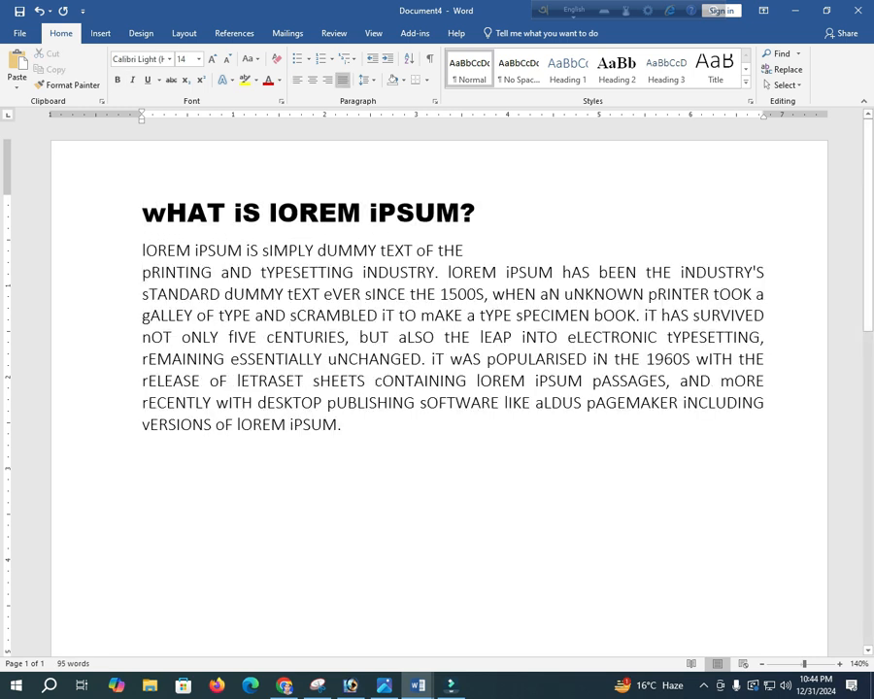
# - Enlarge the line "lOREM iPSUM iS sIMPLY dUMMY tEXT oF tHE" to size 20 with Increase Font Size and make it bold
pyautogui.moveTo(477, 250); pyautogui.dragTo(142, 250)
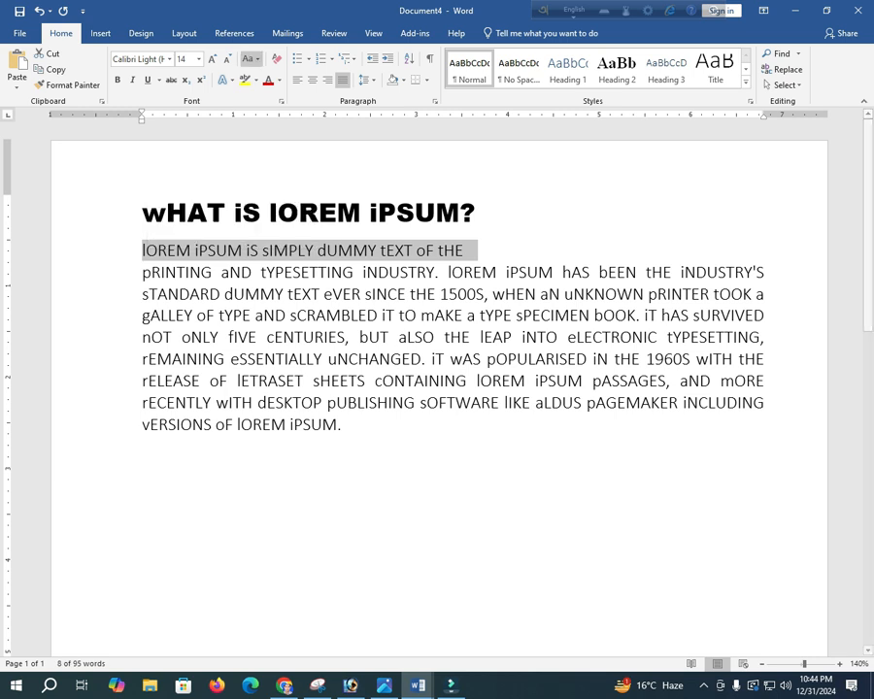
pyautogui.click(213, 60)
pyautogui.click(212, 59)
pyautogui.click(213, 59)
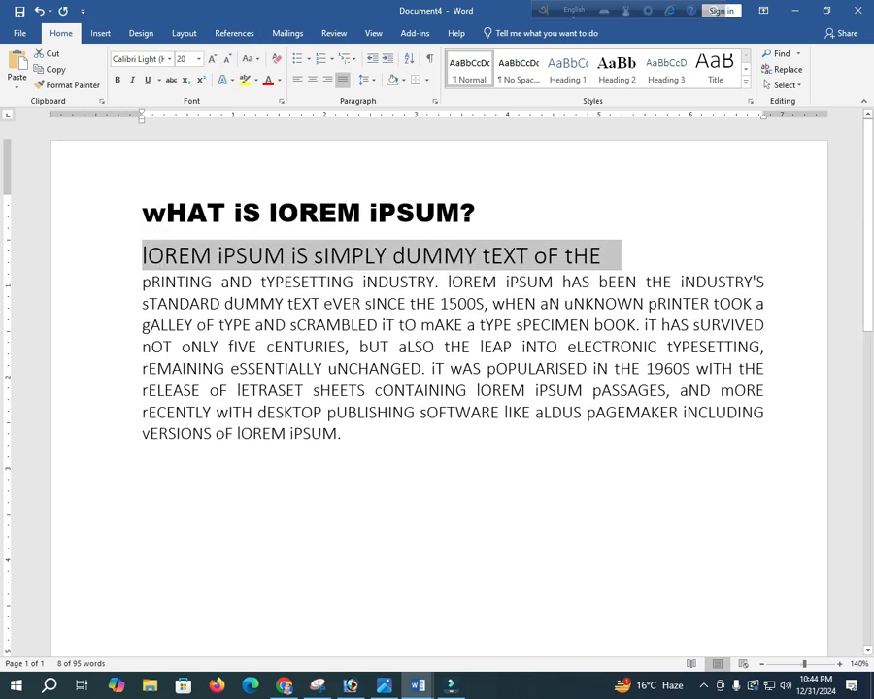
pyautogui.click(117, 81)
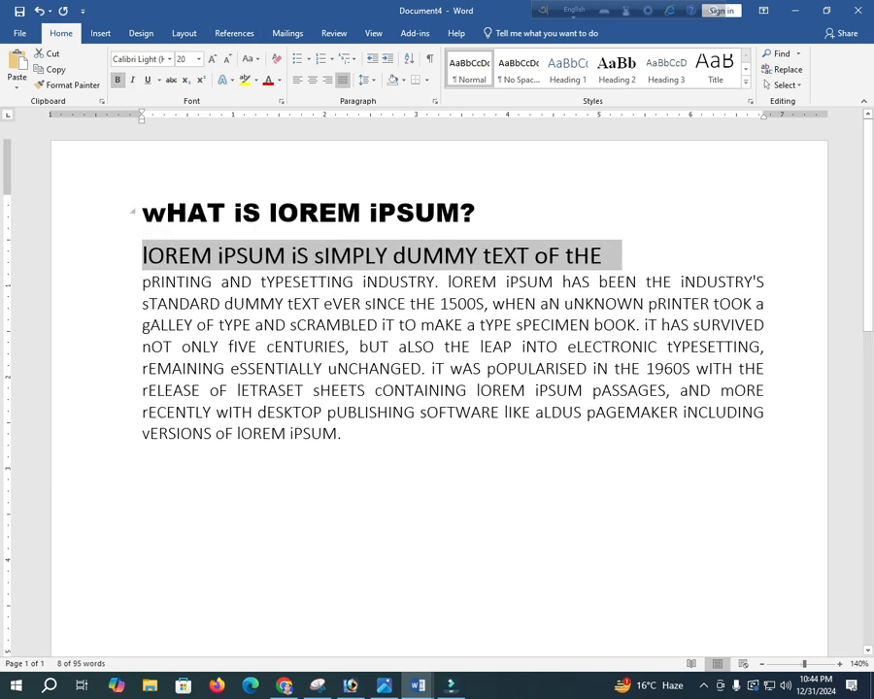
# - Delete the heading "wHAT iS lOREM iPSUM?" and insert an empty line below the bold line
pyautogui.click(134, 210)
pyautogui.press('Delete')
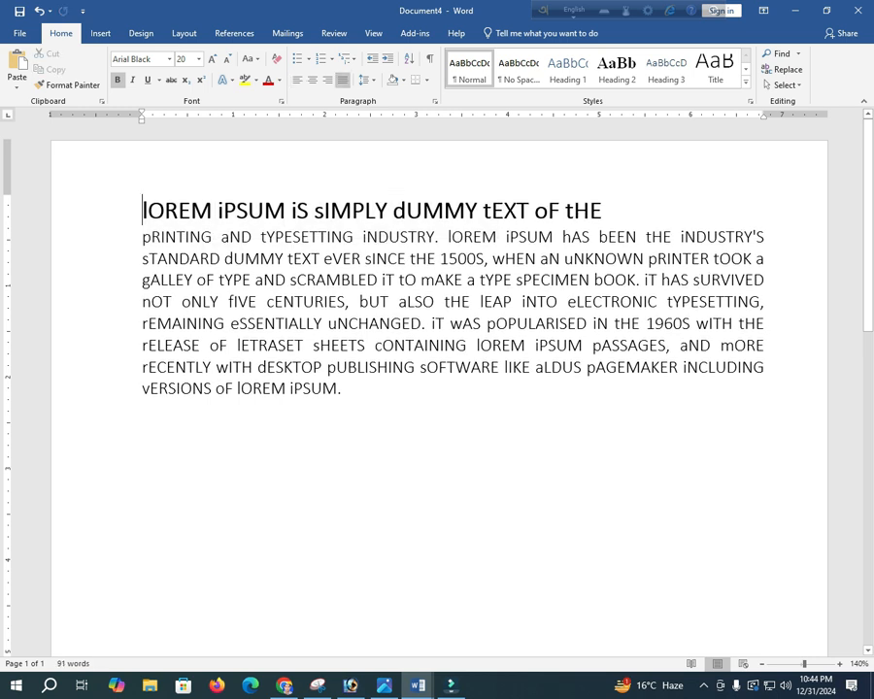
pyautogui.press('End')
pyautogui.press('Return')
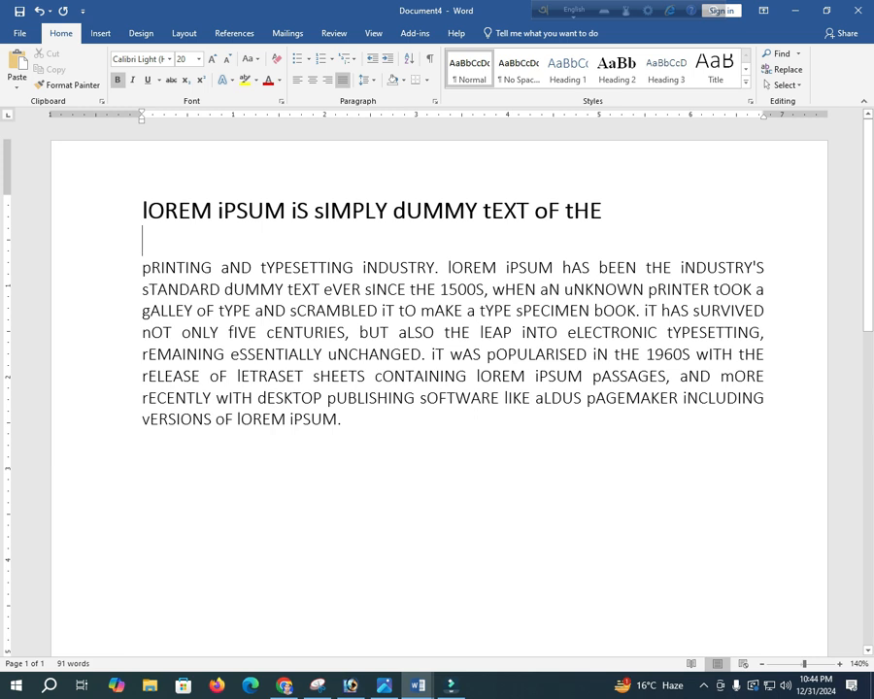
# - Italicize and underline the bold line "lOREM iPSUM iS sIMPLY dUMMY tEXT oF tHE"
pyautogui.hotkey('ctrl', 'shift', 'Left')
pyautogui.hotkey('ctrl', 'shift', 'Left')
pyautogui.hotkey('ctrl', 'shift', 'Left')
pyautogui.hotkey('ctrl', 'shift', 'Left')
pyautogui.hotkey('ctrl', 'shift', 'Left')
pyautogui.hotkey('ctrl', 'shift', 'Left')
pyautogui.hotkey('ctrl', 'shift', 'Left')
pyautogui.hotkey('ctrl', 'shift', 'Left')
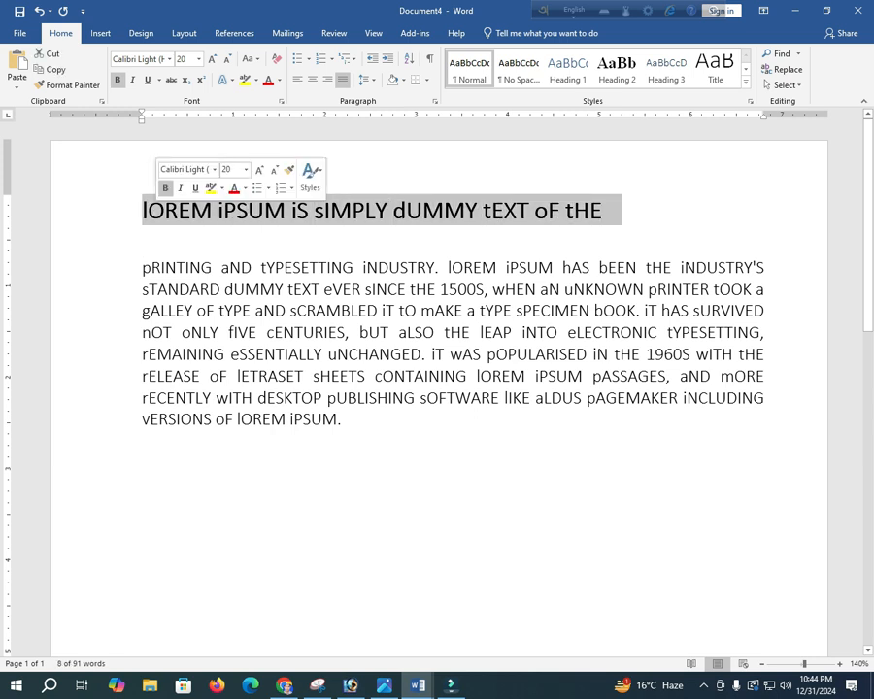
pyautogui.hotkey('ctrl', 'b')
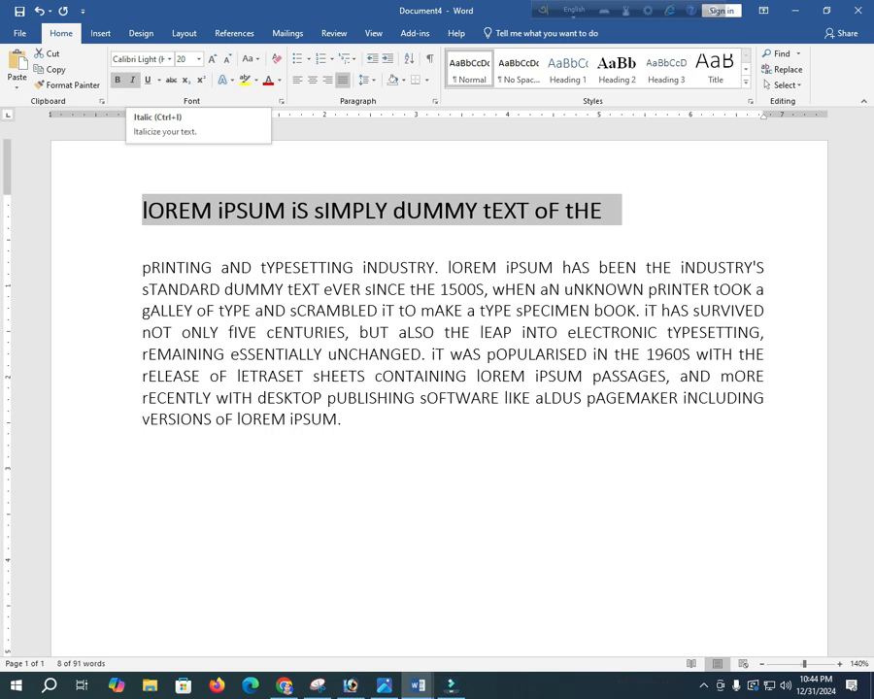
pyautogui.click(133, 80)
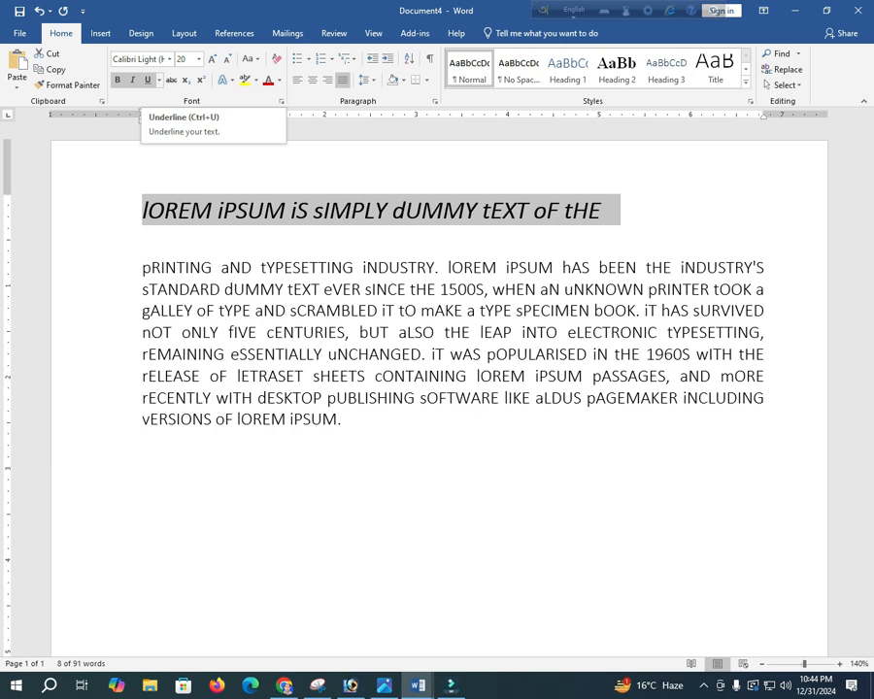
pyautogui.click(148, 80)
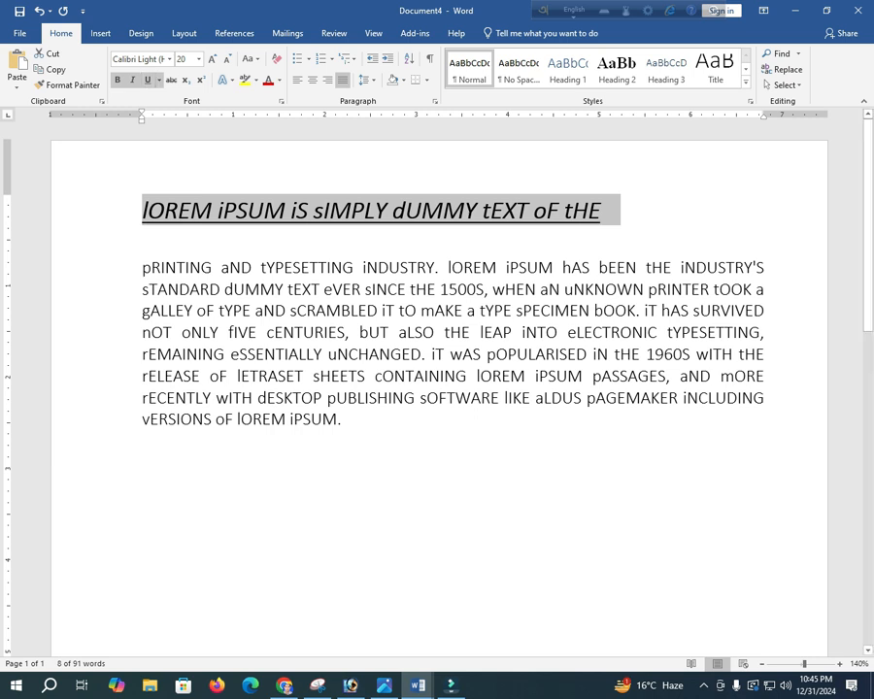
# - Change the underline of the bold italic line to the double underline style
pyautogui.click(288, 211)
pyautogui.moveTo(609, 210); pyautogui.dragTo(142, 211)
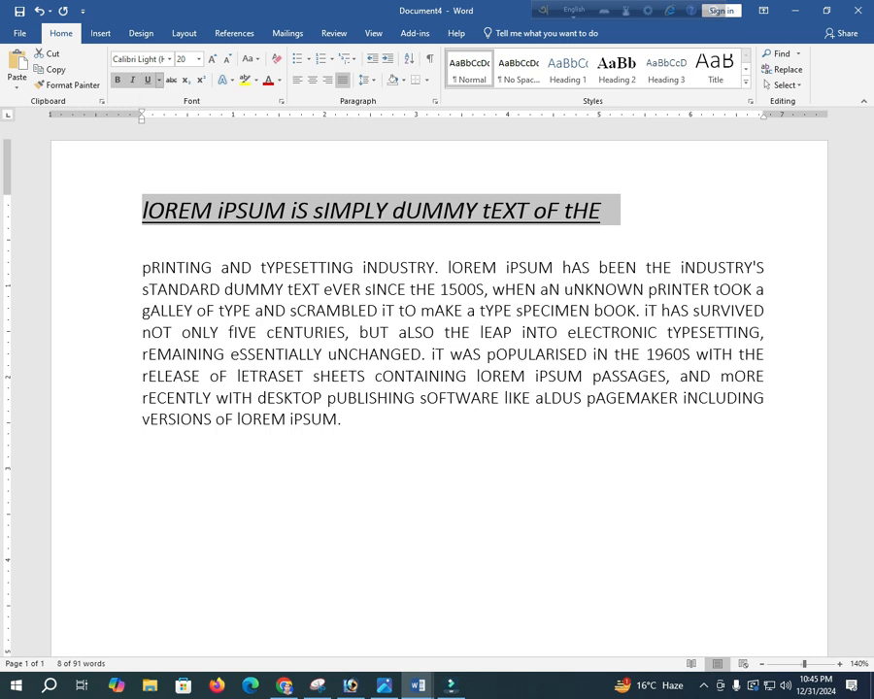
pyautogui.click(159, 80)
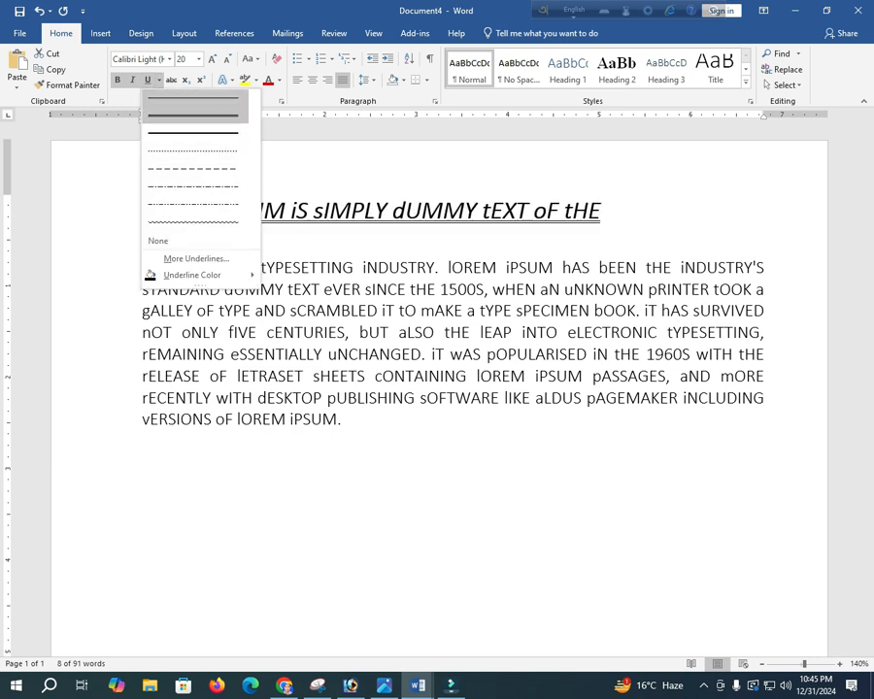
pyautogui.click(192, 99)
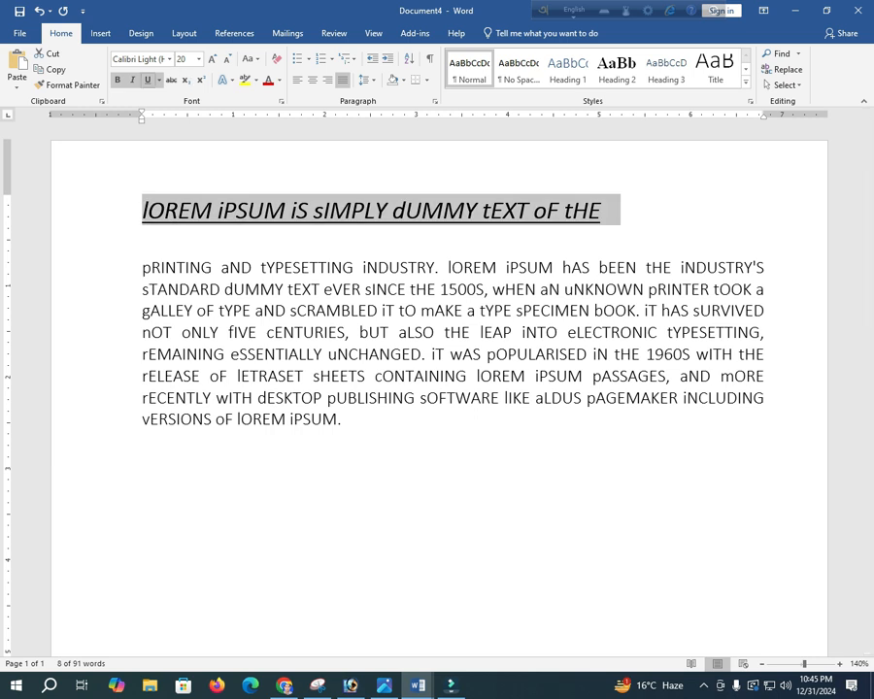
pyautogui.click(159, 80)
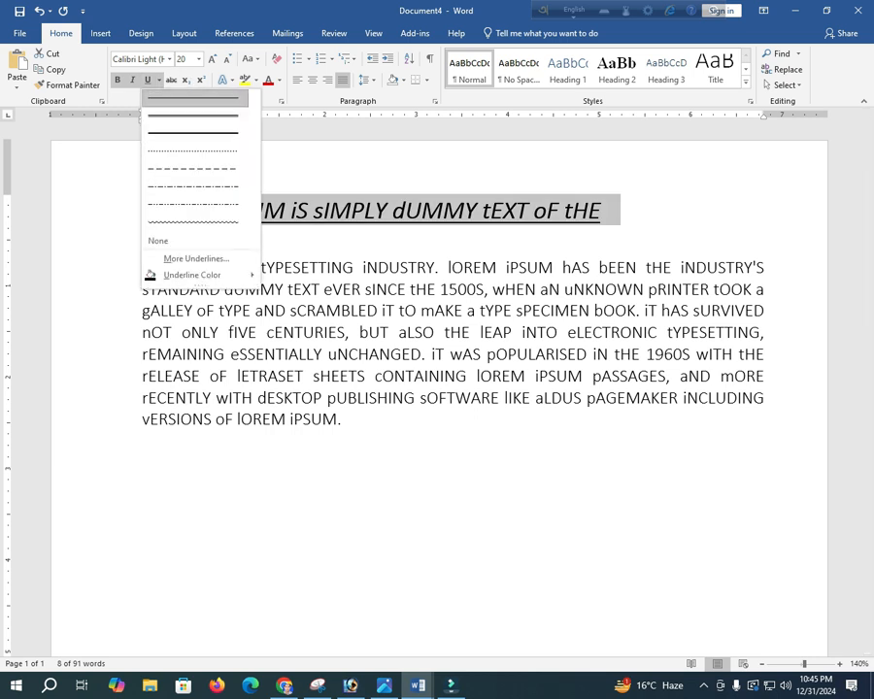
pyautogui.click(193, 97)
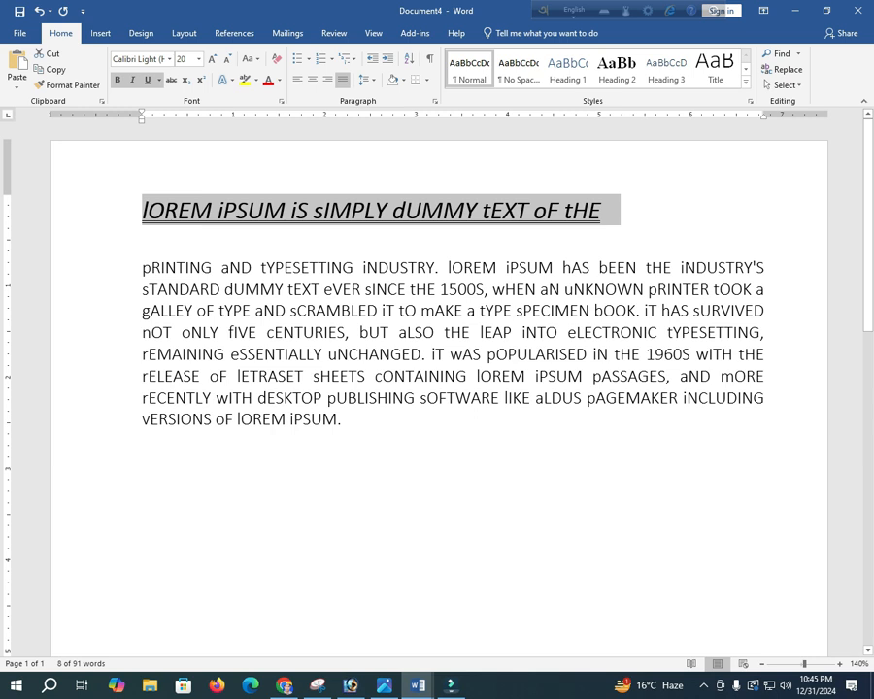
# - Change the underline of the bold italic line "lOREM iPSUM iS sIMPLY dUMMY tEXT oF tHE" to the wavy style in a blue theme color
pyautogui.click(414, 210)
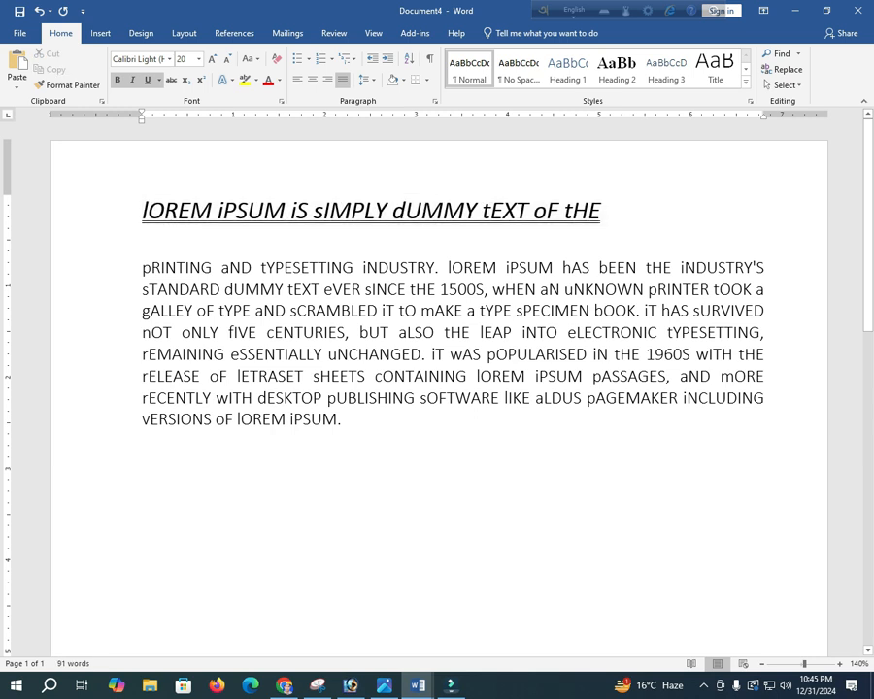
pyautogui.moveTo(612, 211); pyautogui.dragTo(143, 211)
pyautogui.click(160, 79)
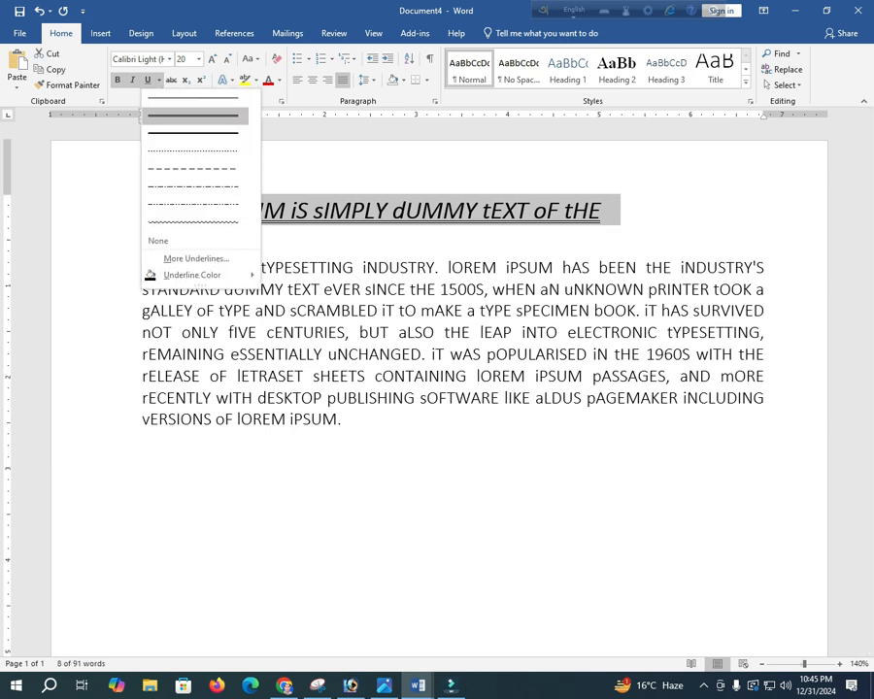
pyautogui.click(194, 221)
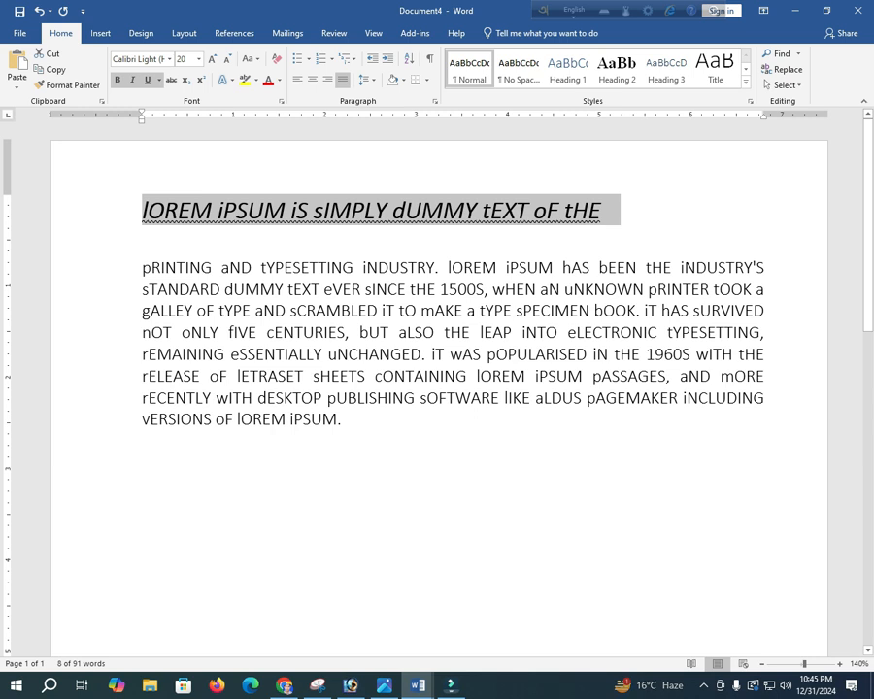
pyautogui.click(160, 80)
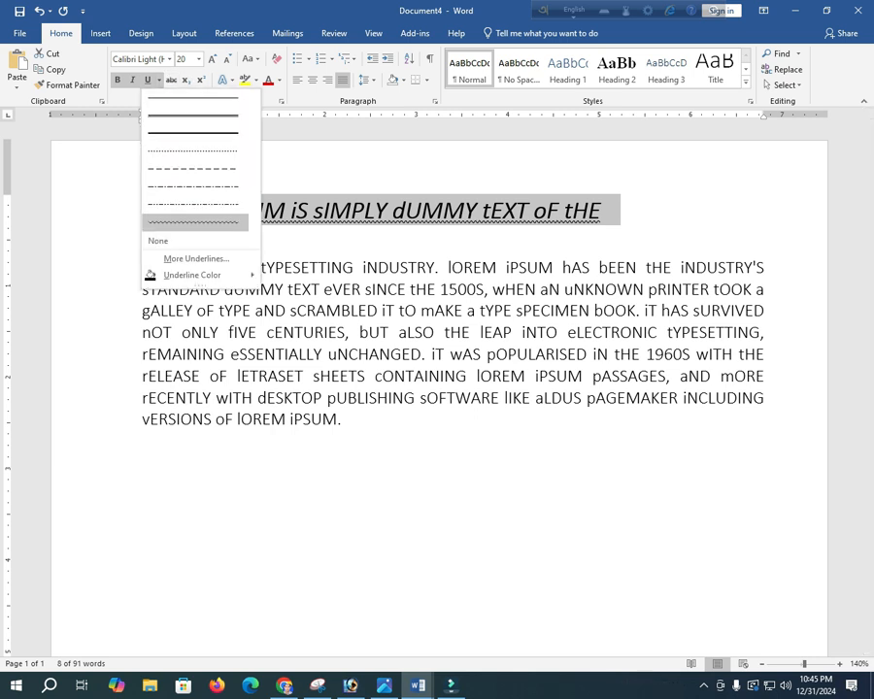
pyautogui.moveTo(199, 275)
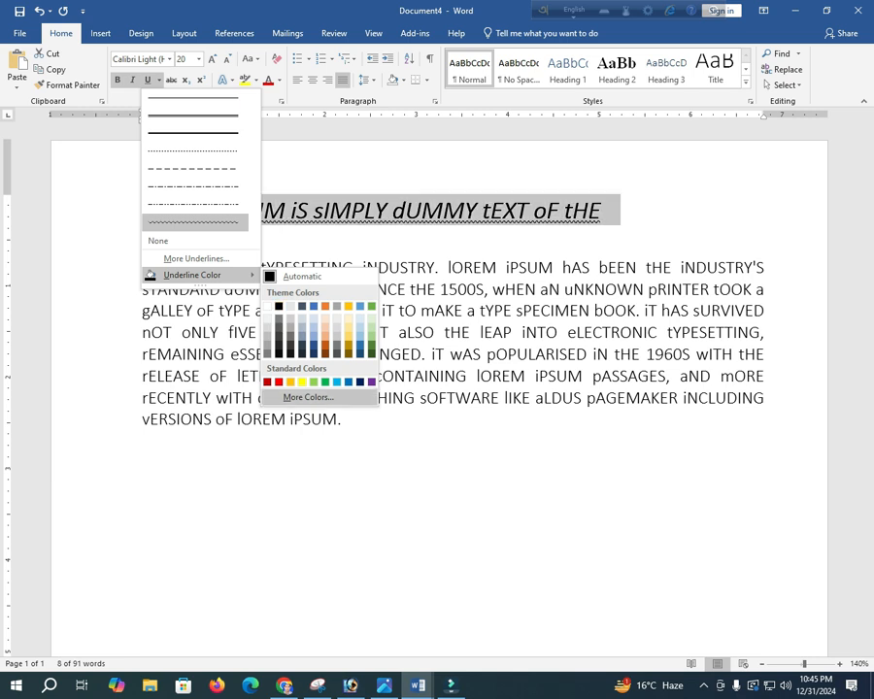
pyautogui.click(313, 319)
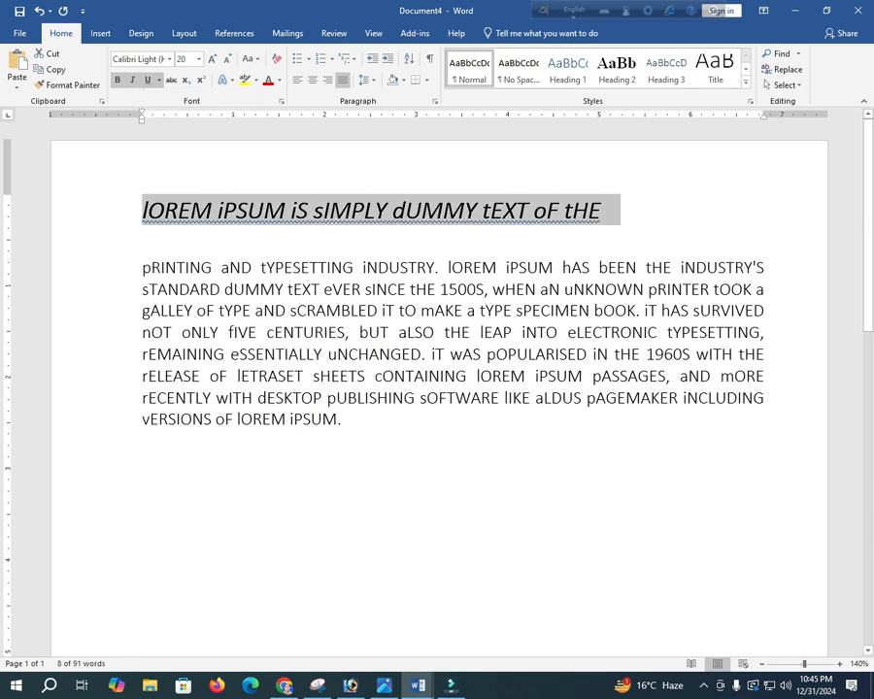
# - Enter the expression "x2 +2ab+b2" on two separate lines below the bold italic line, at size 23
pyautogui.click(143, 238)
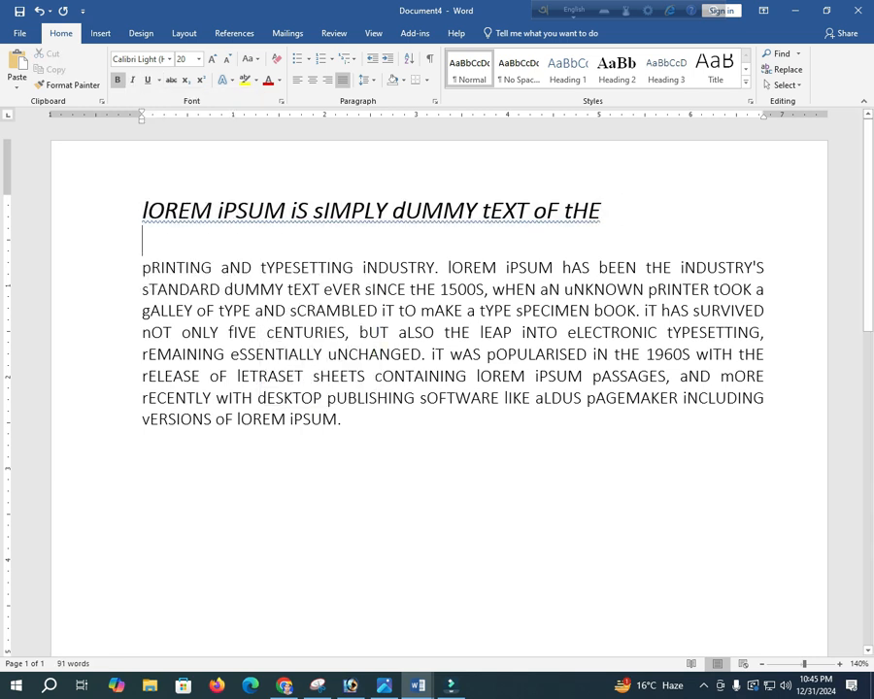
pyautogui.write('x2 +2ab+b2  x2 +2ab+b2')
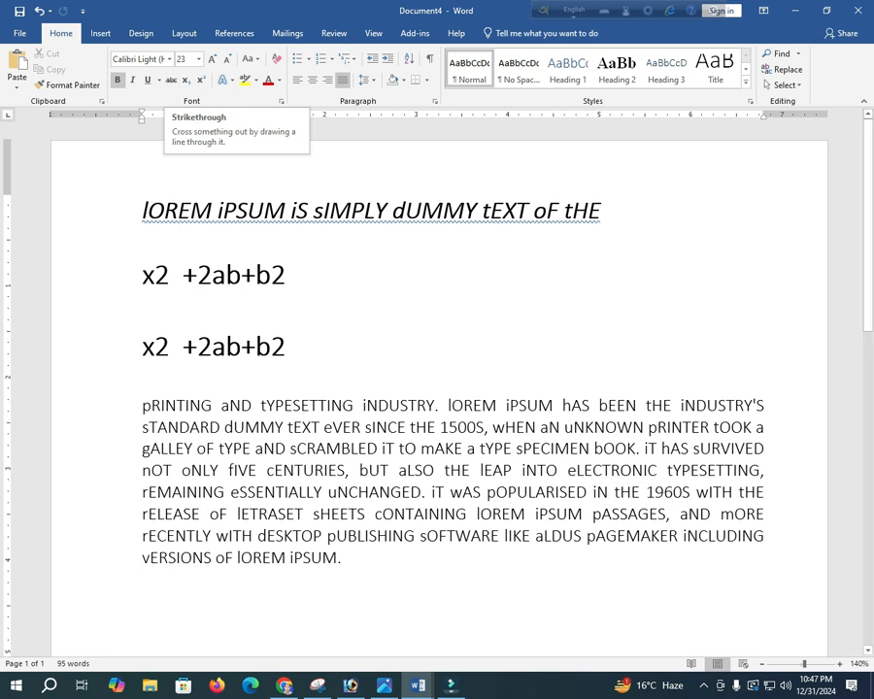
# - Strike through the bold italic line "lOREM iPSUM iS sIMPLY dUMMY tEXT oF tHE" and remove its wavy underline
pyautogui.moveTo(503, 210); pyautogui.dragTo(608, 210)
pyautogui.click(104, 204)
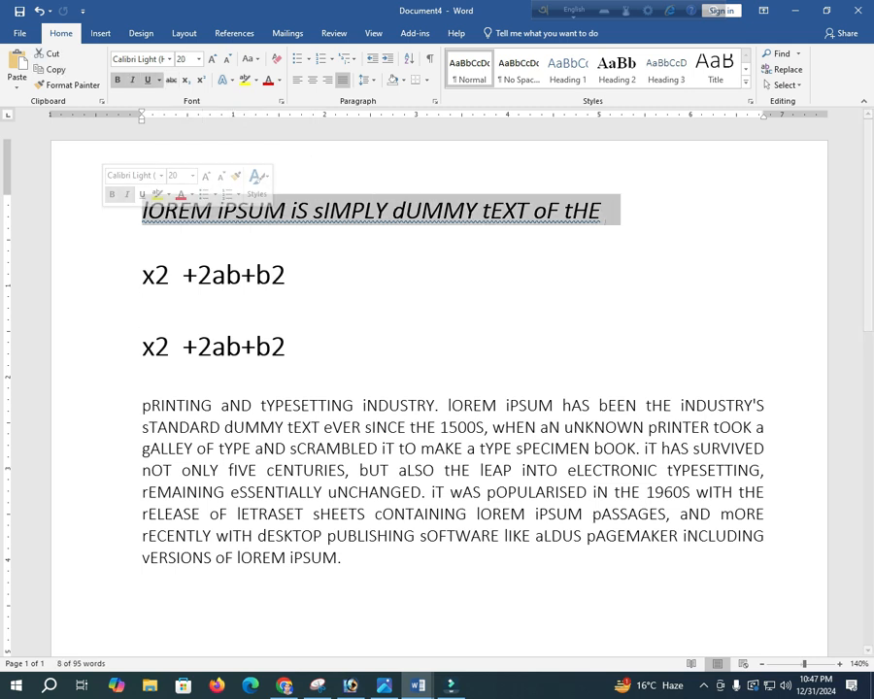
pyautogui.click(171, 79)
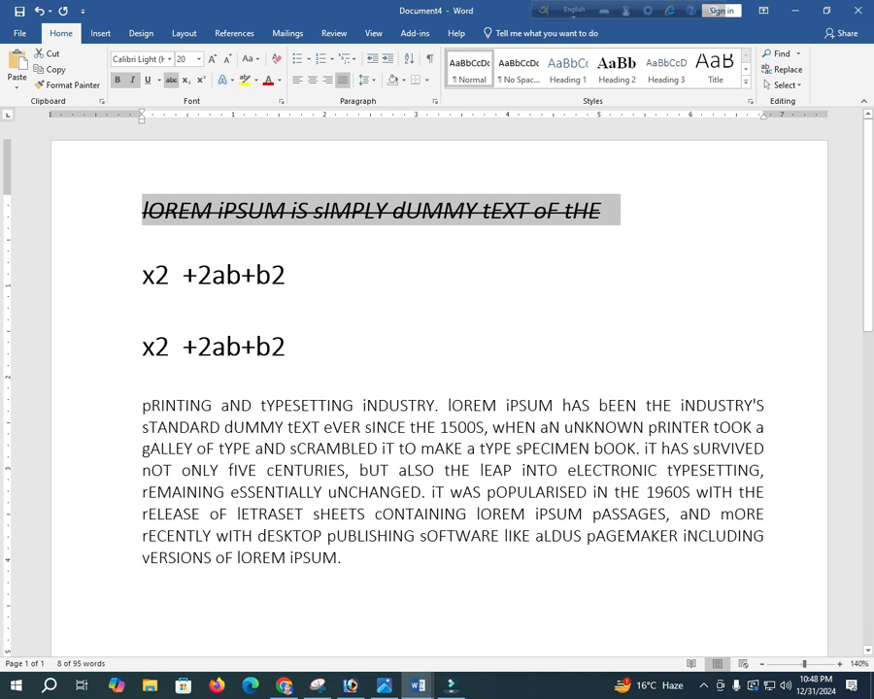
# - Undo the strikethrough on the bold italic line
pyautogui.click(608, 211)
pyautogui.moveTo(608, 210); pyautogui.dragTo(143, 211)
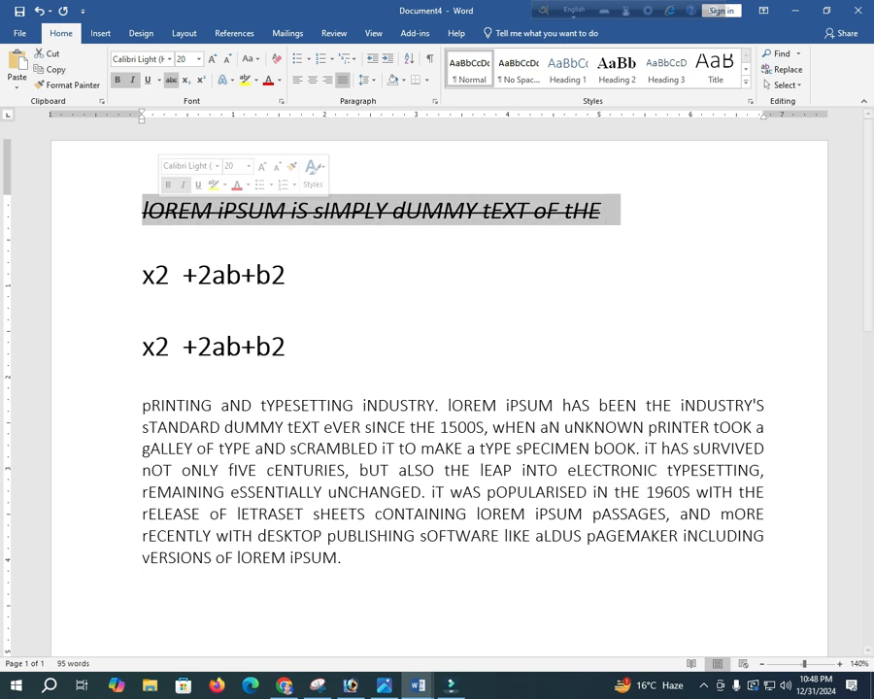
pyautogui.hotkey('ctrl', 'z')
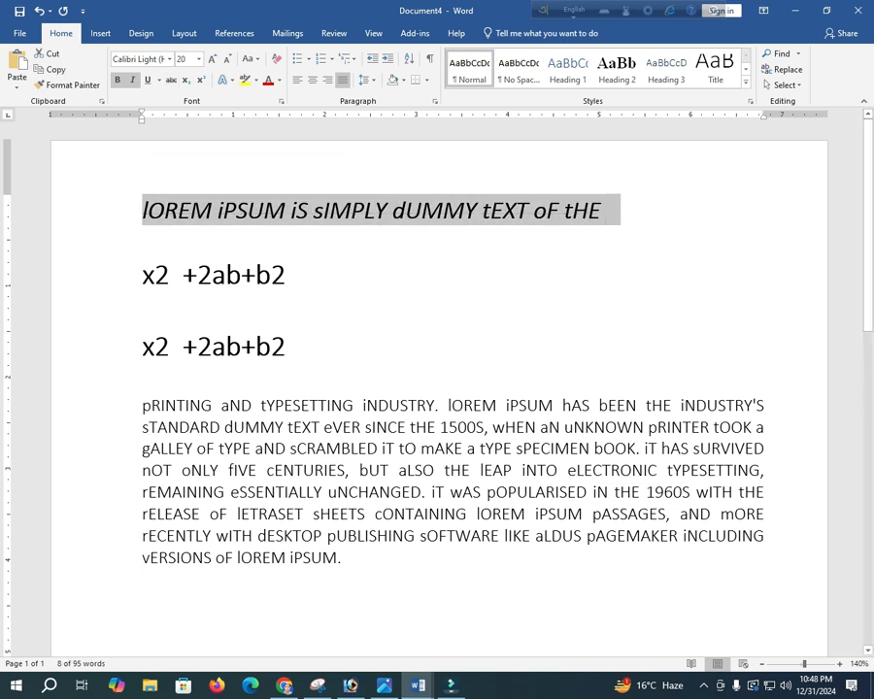
# - In the upper expression, delete the spaces before "+2ab" and make the 2s after x and b superscript
pyautogui.click(143, 241)
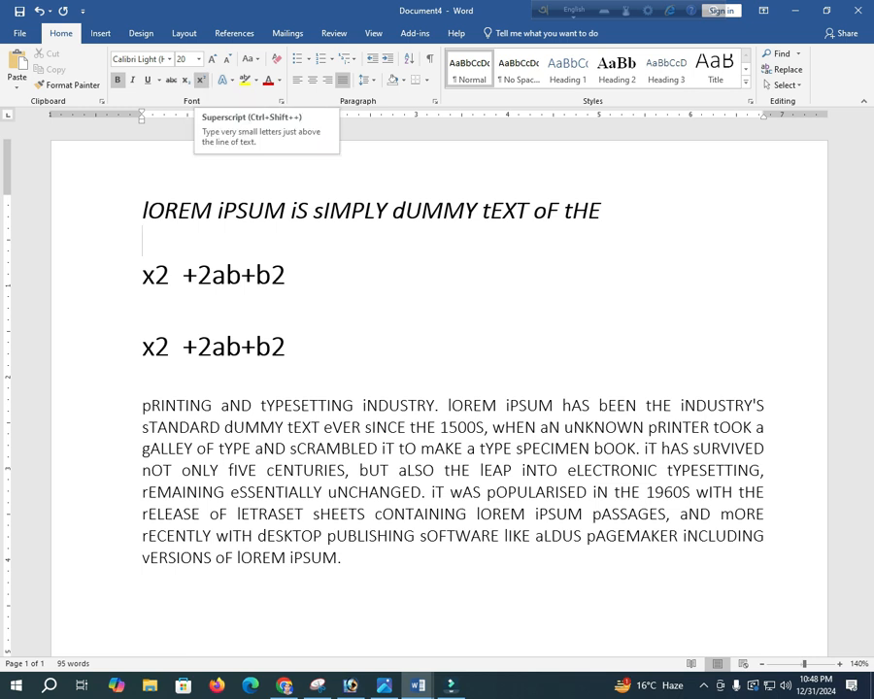
pyautogui.click(182, 275)
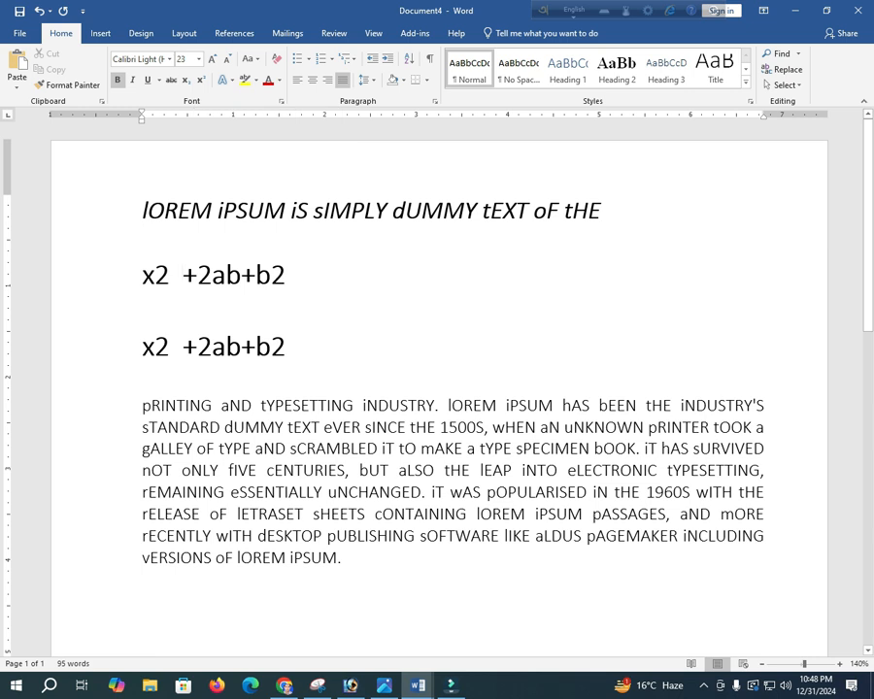
pyautogui.press('BackSpace')
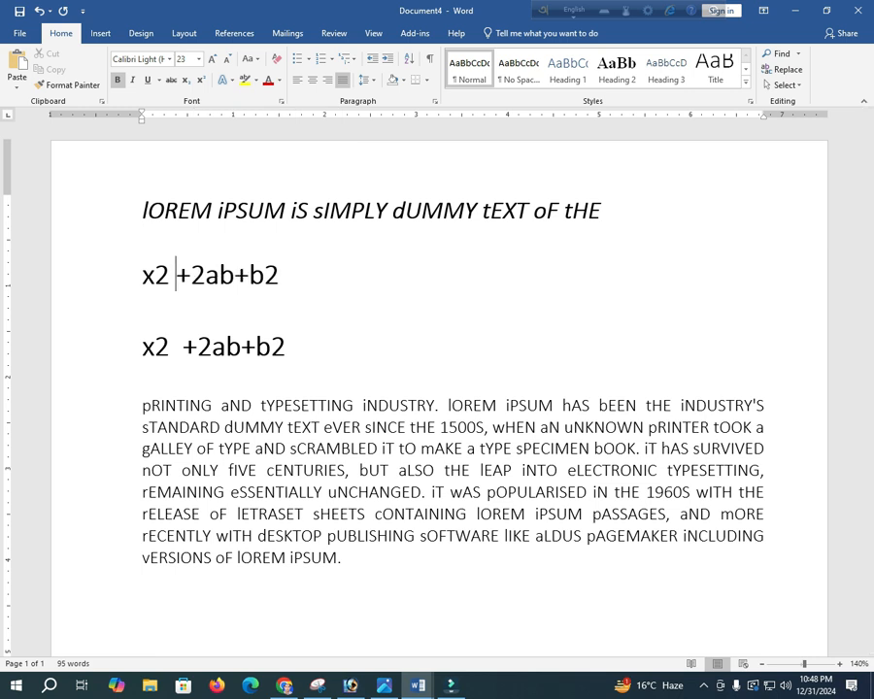
pyautogui.press('BackSpace')
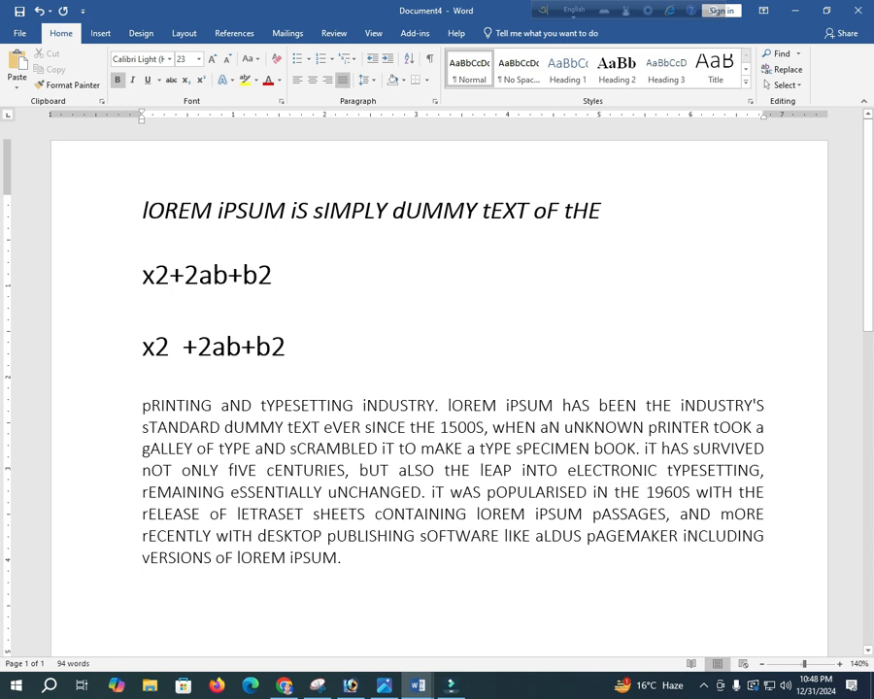
pyautogui.moveTo(169, 275); pyautogui.dragTo(157, 275)
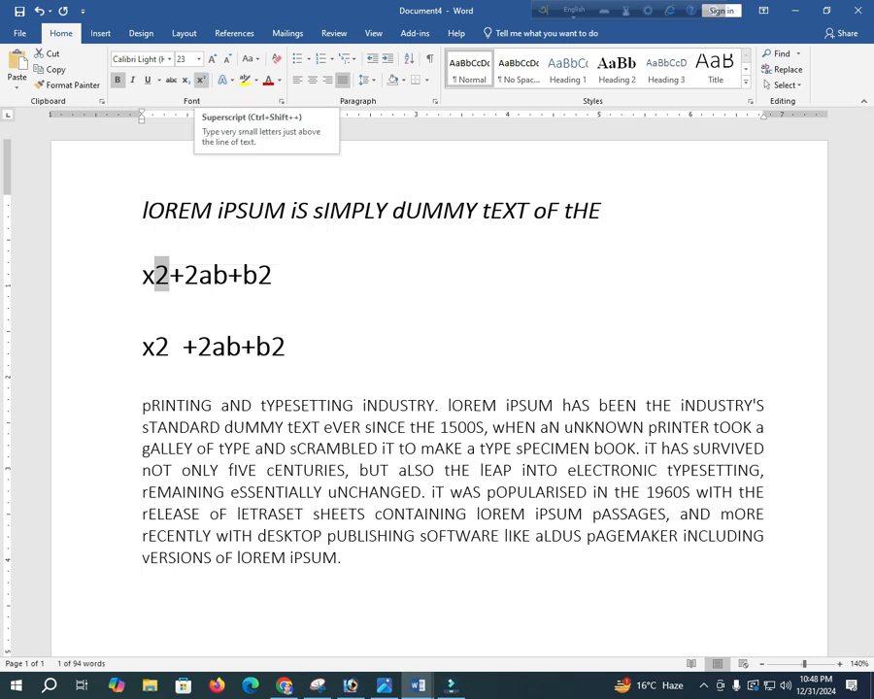
pyautogui.click(200, 80)
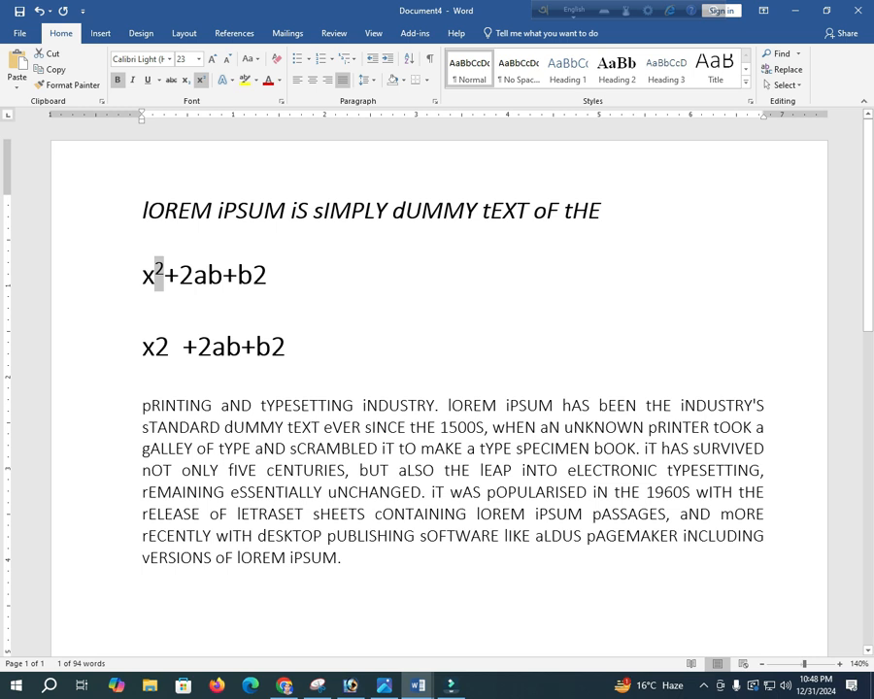
pyautogui.press('End')
pyautogui.hotkey('shift', 'Left')
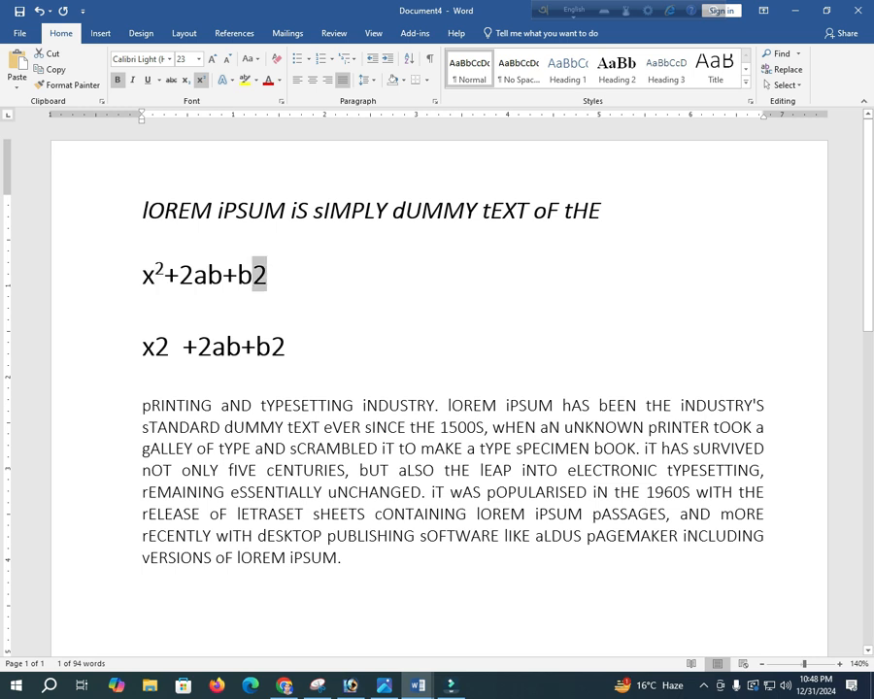
pyautogui.hotkey('ctrl', 'shift', '=')
pyautogui.press('Right')
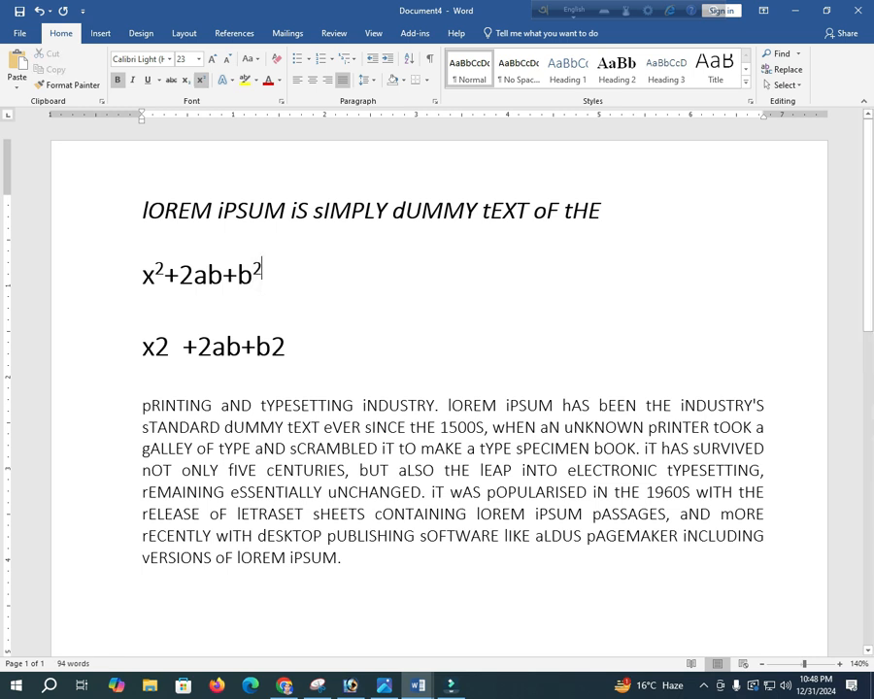
# - In the lower expression, delete the spaces before "+2ab" and make the 2s after x and b subscript
pyautogui.click(142, 309)
pyautogui.click(182, 346)
pyautogui.press('BackSpace')
pyautogui.press('BackSpace')
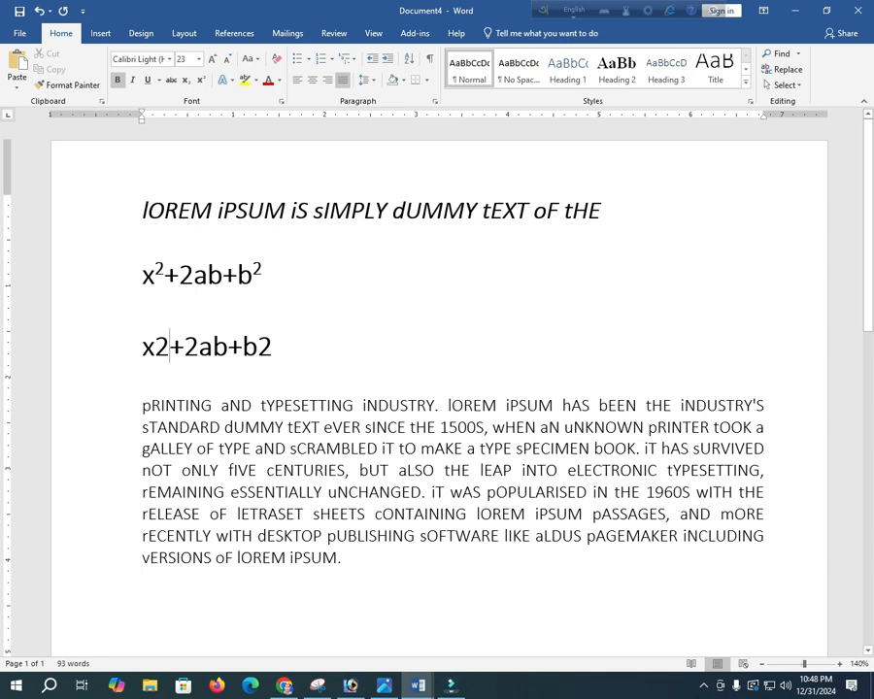
pyautogui.hotkey('shift', 'Left')
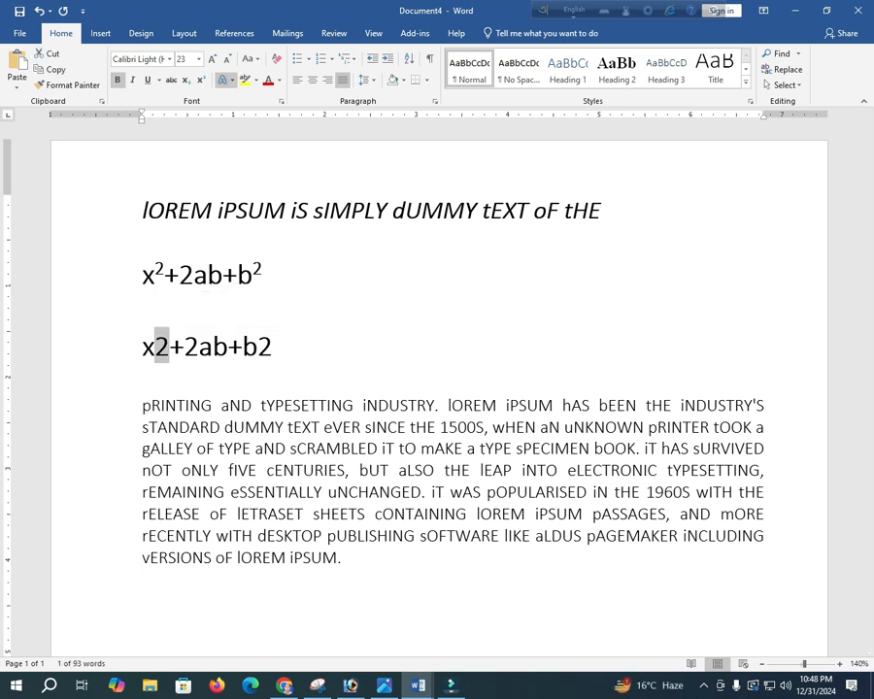
pyautogui.hotkey('ctrl', '=')
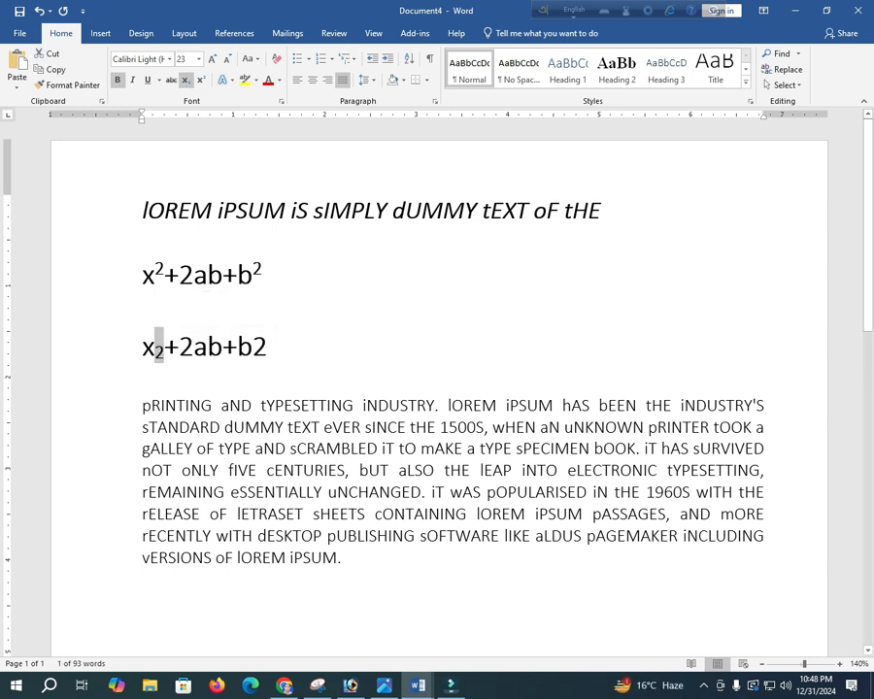
pyautogui.press('End')
pyautogui.hotkey('shift', 'Left')
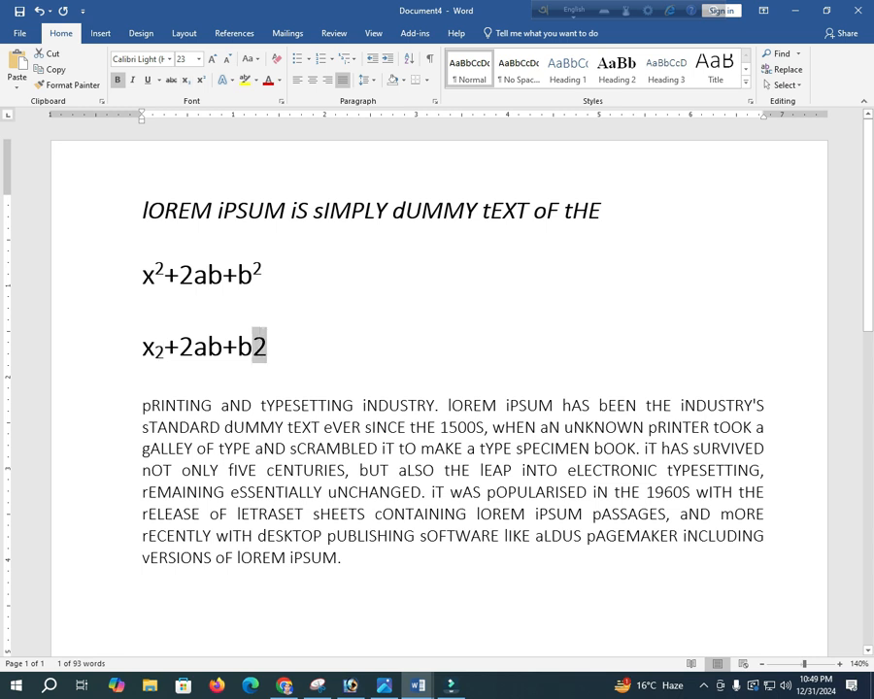
pyautogui.hotkey('ctrl', '=')
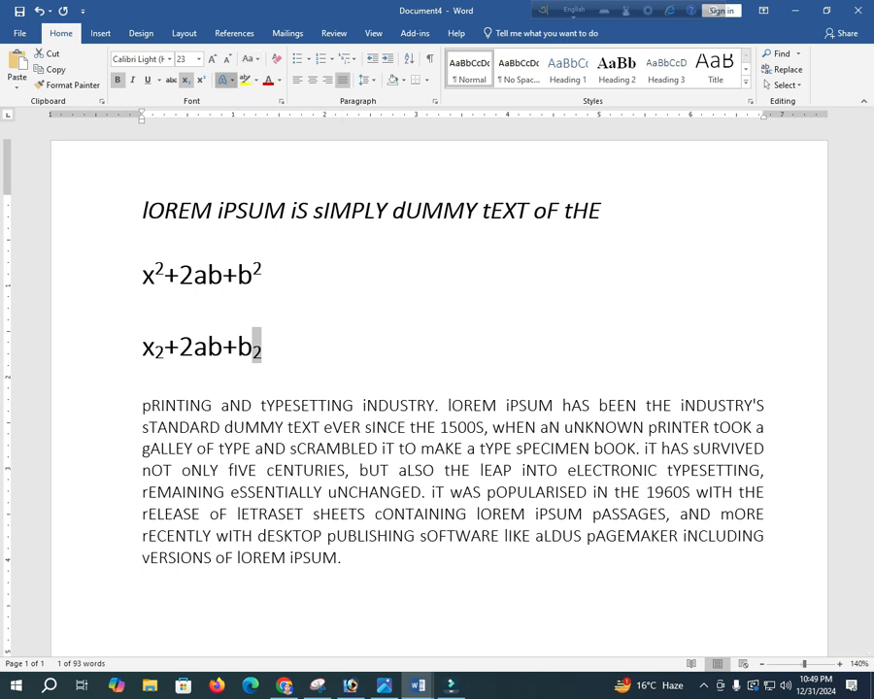
# - Apply the text effect with orange fill and outline to the line "lOREM iPSUM iS sIMPLY dUMMY tEXT oF tHE"
pyautogui.click(227, 80)
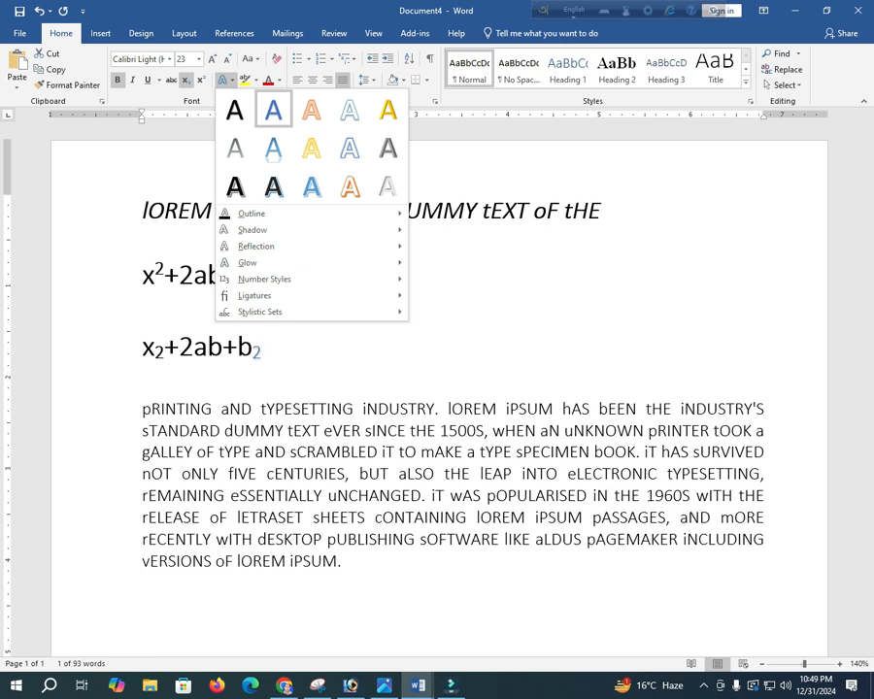
pyautogui.press('Escape')
pyautogui.moveTo(620, 210); pyautogui.dragTo(143, 210)
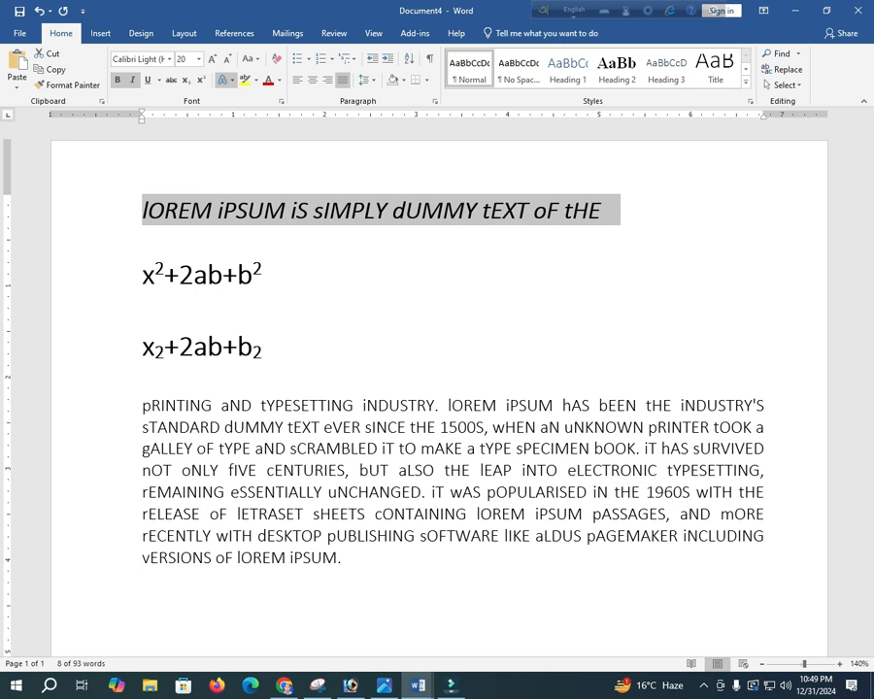
pyautogui.click(223, 80)
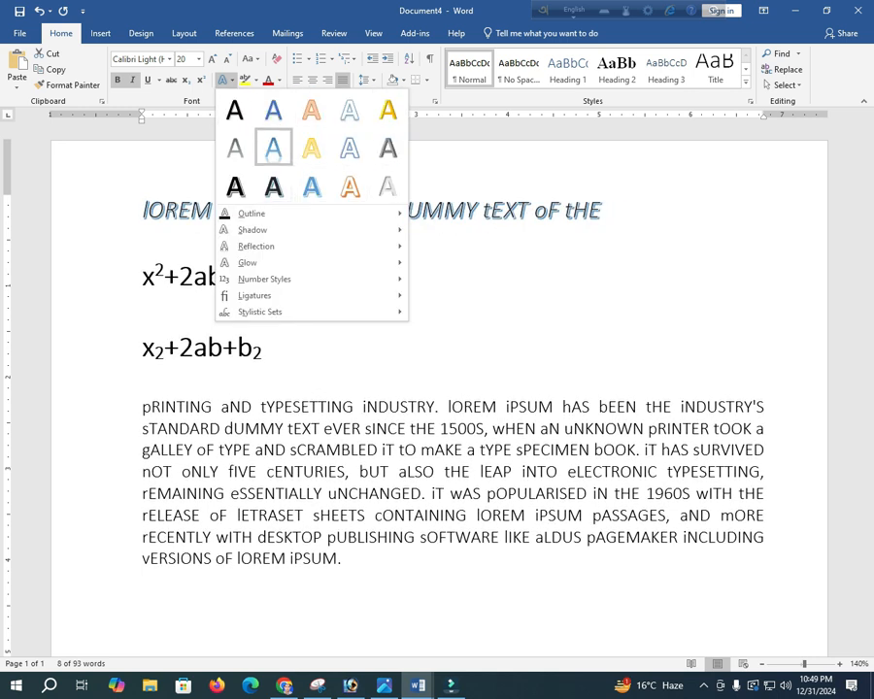
pyautogui.click(311, 110)
pyautogui.click(309, 210)
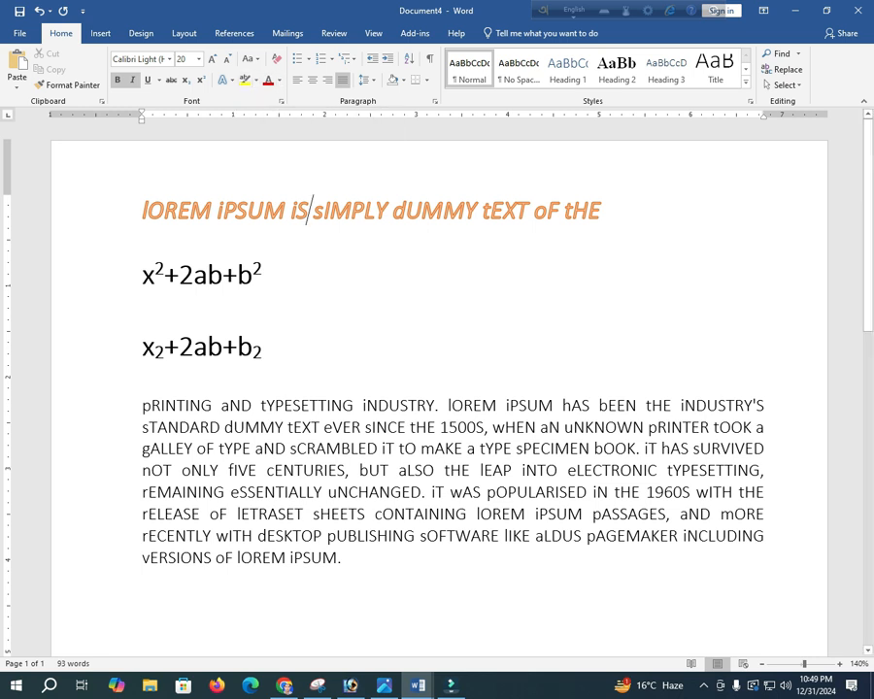
# - Change the text effect of the orange line to the black fill with shadow style
pyautogui.moveTo(612, 210); pyautogui.dragTo(142, 209)
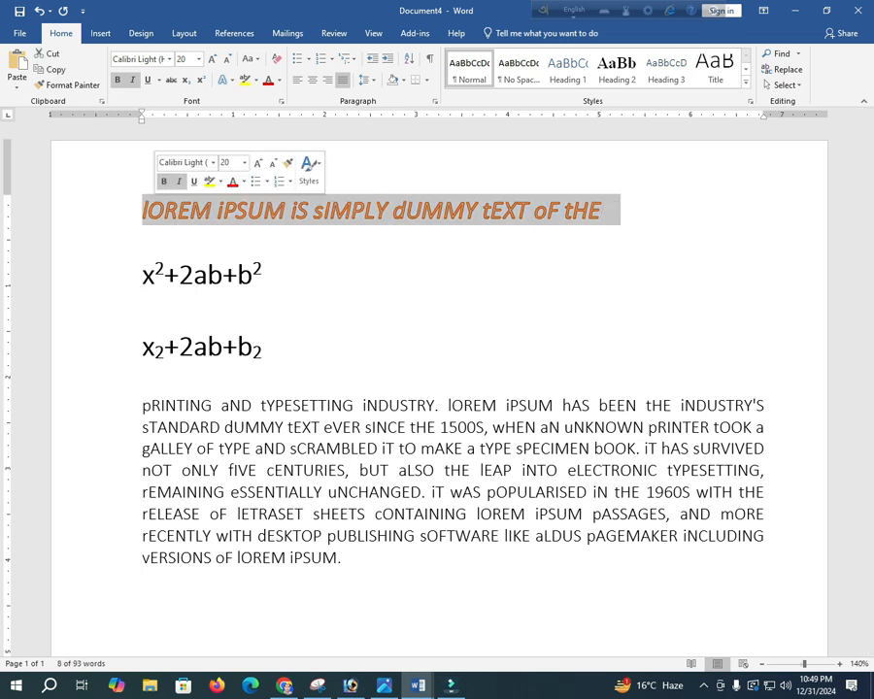
pyautogui.click(227, 79)
pyautogui.click(234, 109)
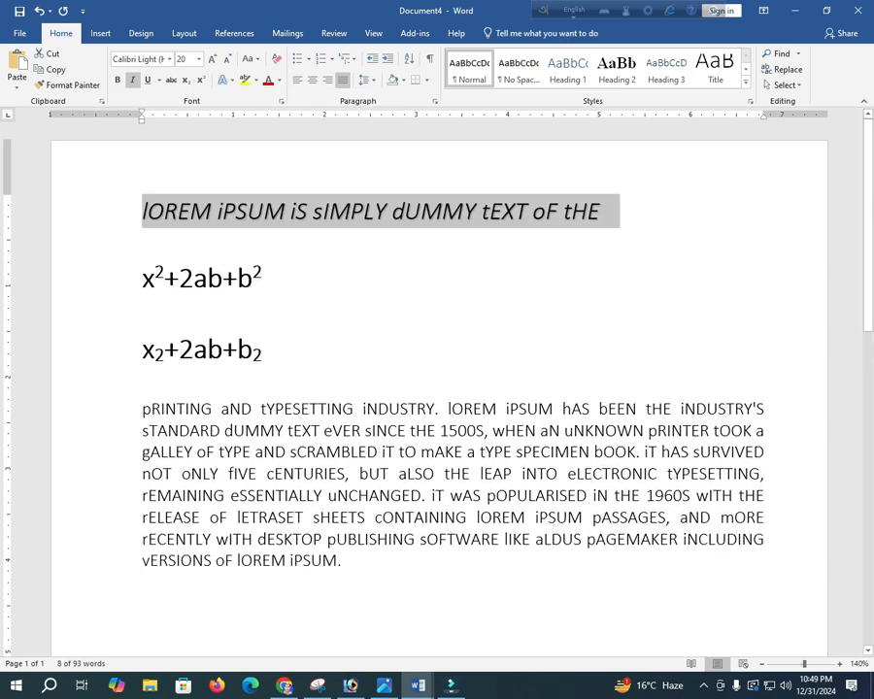
# - Highlight the line "lOREM iPSUM iS sIMPLY dUMMY tEXT oF tHE" in yellow and clear the highlight again with No Color
pyautogui.click(256, 79)
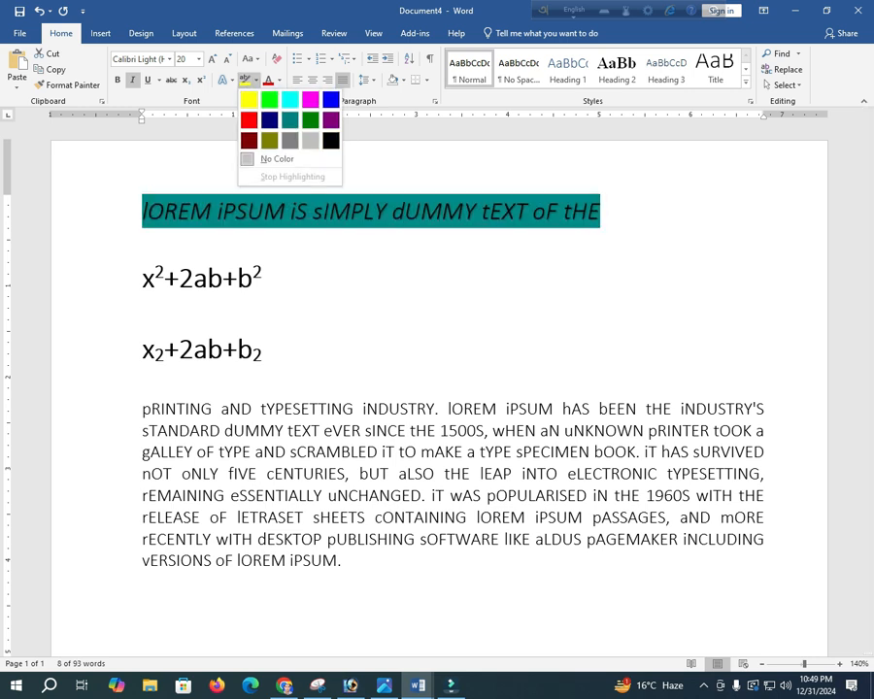
pyautogui.click(249, 99)
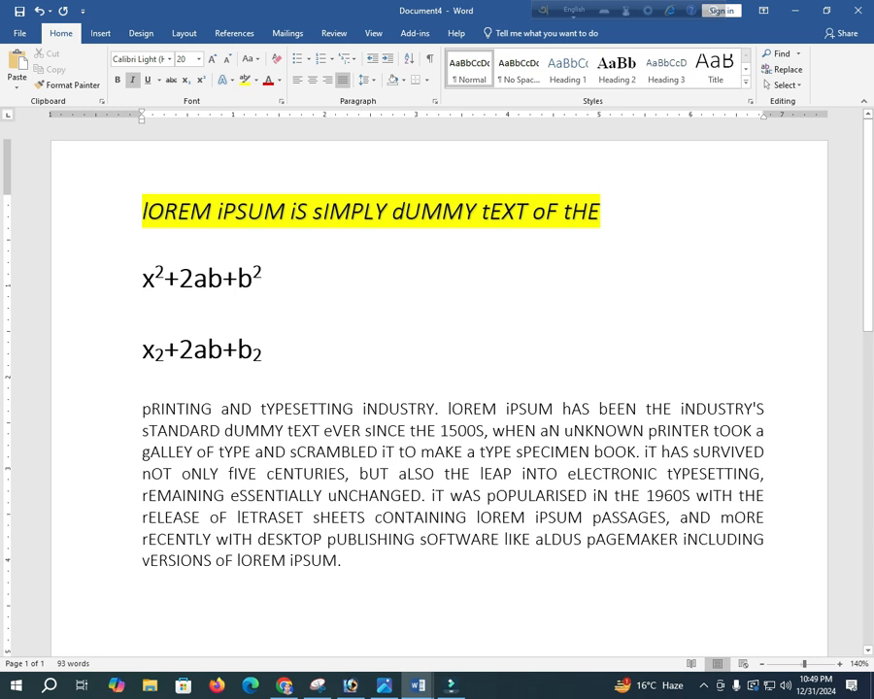
pyautogui.click(256, 80)
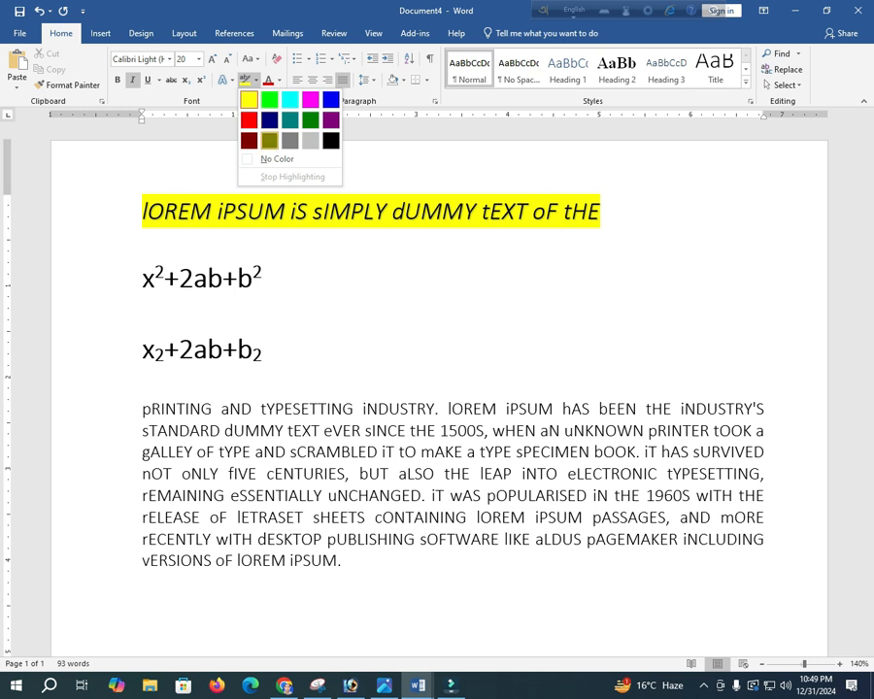
pyautogui.click(272, 159)
pyautogui.moveTo(606, 211); pyautogui.dragTo(142, 211)
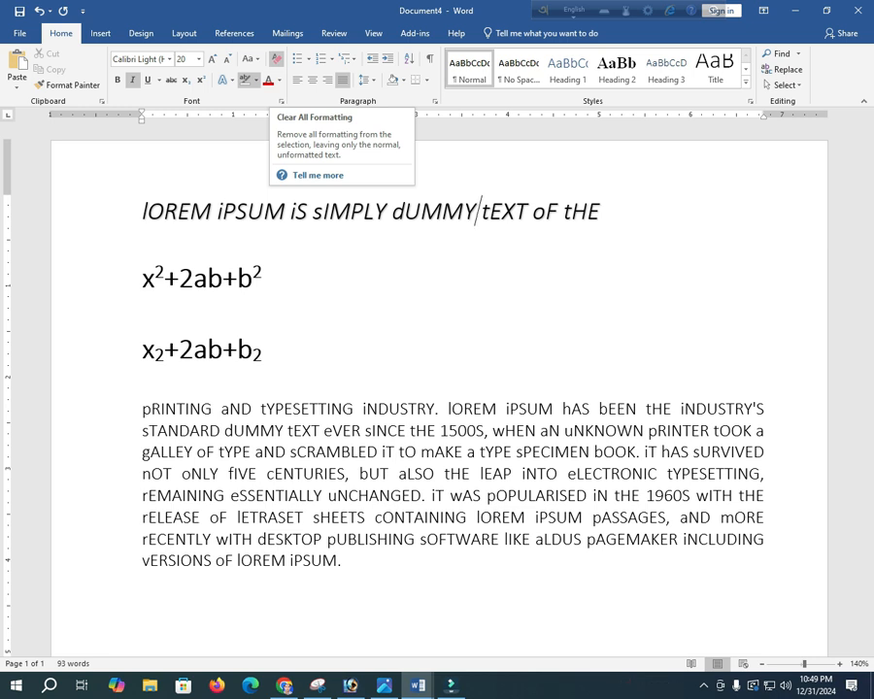
pyautogui.moveTo(264, 278); pyautogui.dragTo(276, 278)
pyautogui.click(212, 210)
pyautogui.tripleClick(212, 211)
pyautogui.moveTo(262, 350); pyautogui.dragTo(278, 350)
pyautogui.click(600, 211)
pyautogui.press('Home')
pyautogui.moveTo(143, 211); pyautogui.dragTo(264, 278)
pyautogui.click(263, 278)
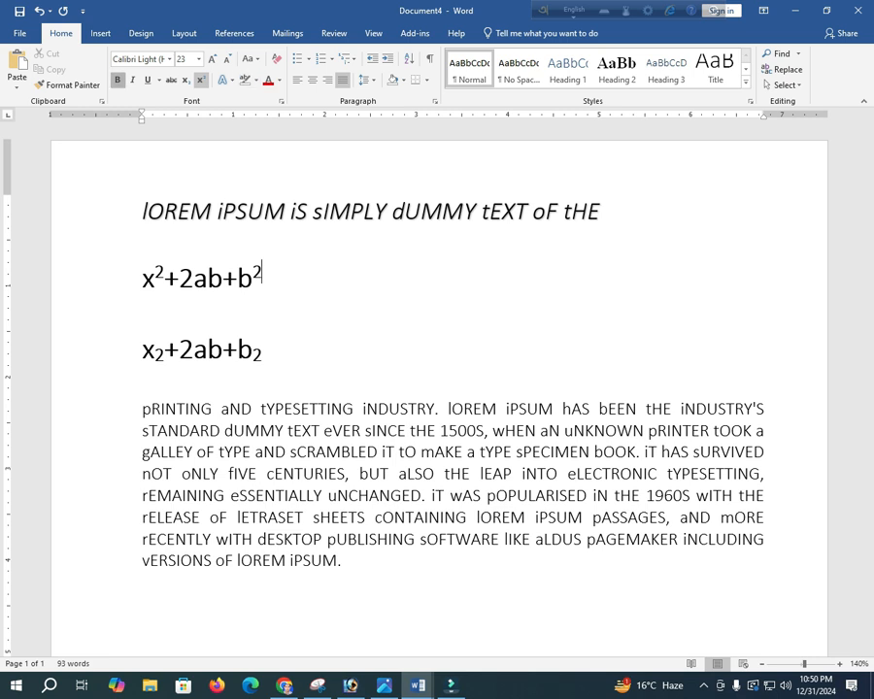
# - Make the line "lOREM iPSUM iS sIMPLY dUMMY tEXT oF tHE" bold and underline the upper expression
pyautogui.tripleClick(609, 211)
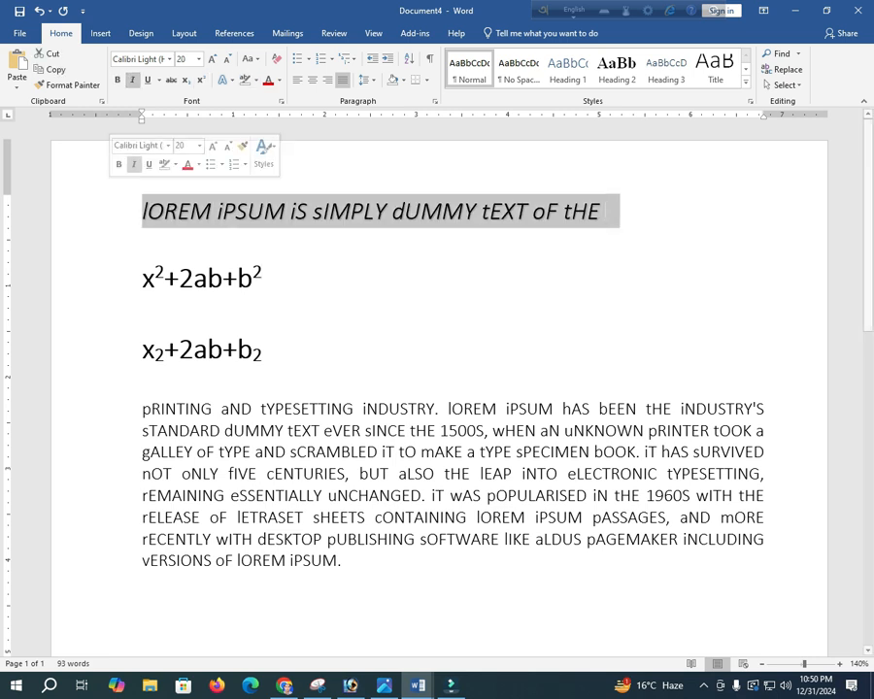
pyautogui.click(266, 248)
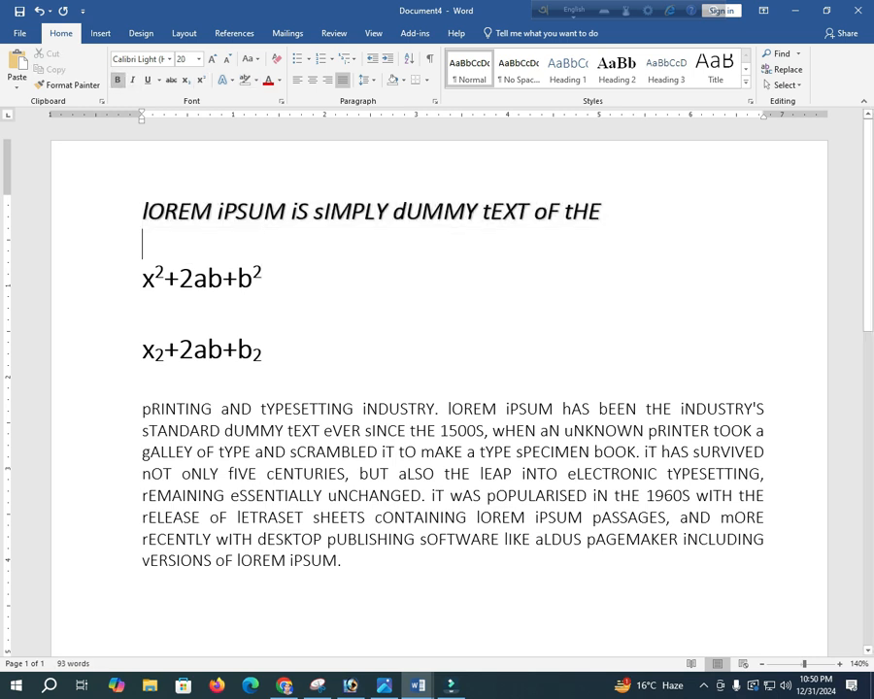
pyautogui.moveTo(264, 278); pyautogui.dragTo(143, 278)
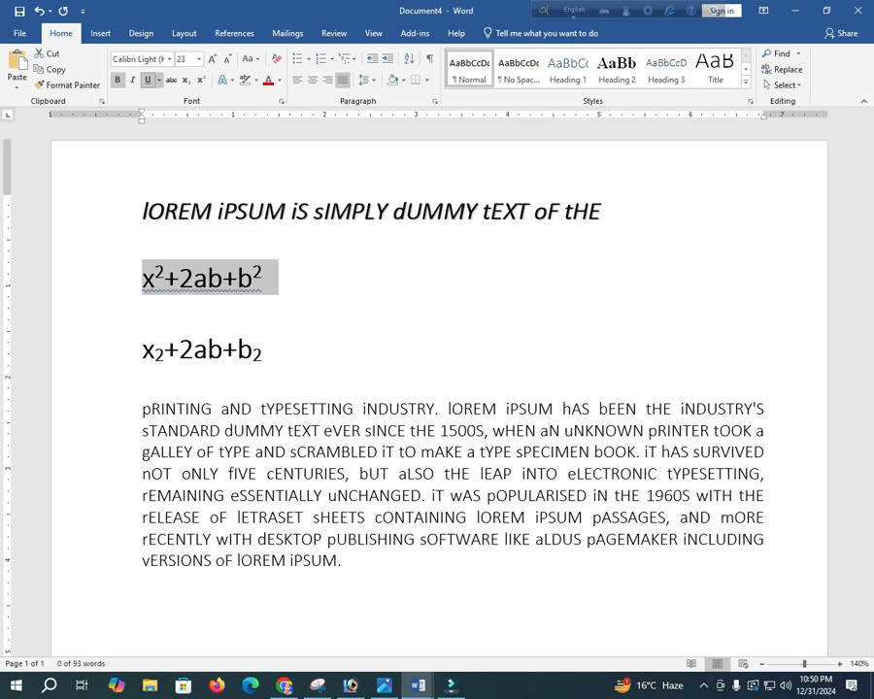
pyautogui.hotkey('ctrl', 'u')
# - Enlarge the lower expression x2+2ab+b2 to 80 pt
pyautogui.moveTo(264, 349); pyautogui.dragTo(143, 349)
pyautogui.click(212, 59)
pyautogui.click(212, 60)
pyautogui.click(212, 60)
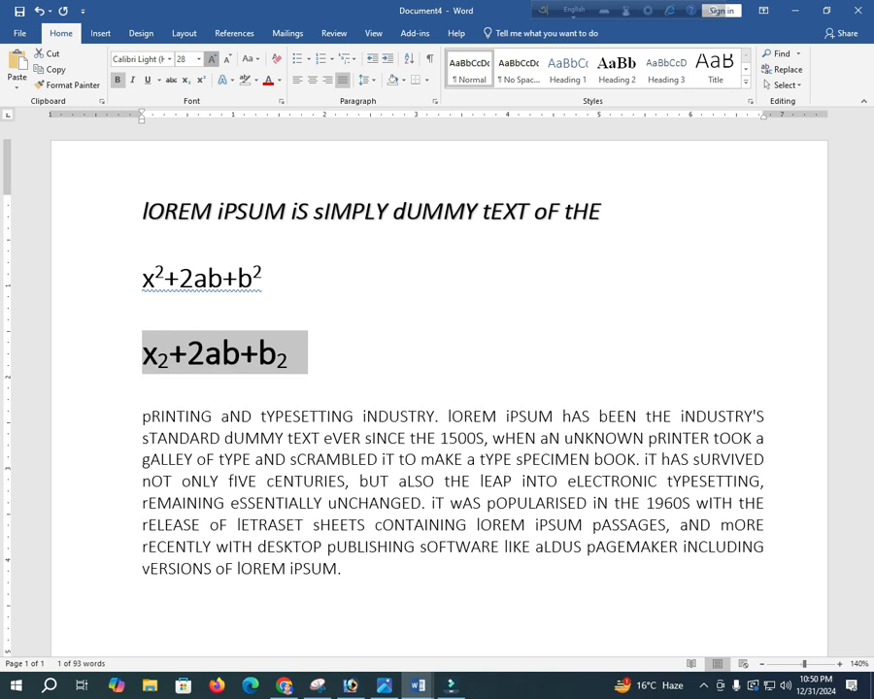
pyautogui.click(211, 59)
pyautogui.click(212, 59)
pyautogui.click(212, 59)
pyautogui.click(212, 59)
# - Change the font of the paragraph's beginning, from "pRINTING" to "bUT", to ArhialkhanMJ
pyautogui.scroll(-1, 437, 388)
pyautogui.moveTo(398, 517); pyautogui.dragTo(142, 452)
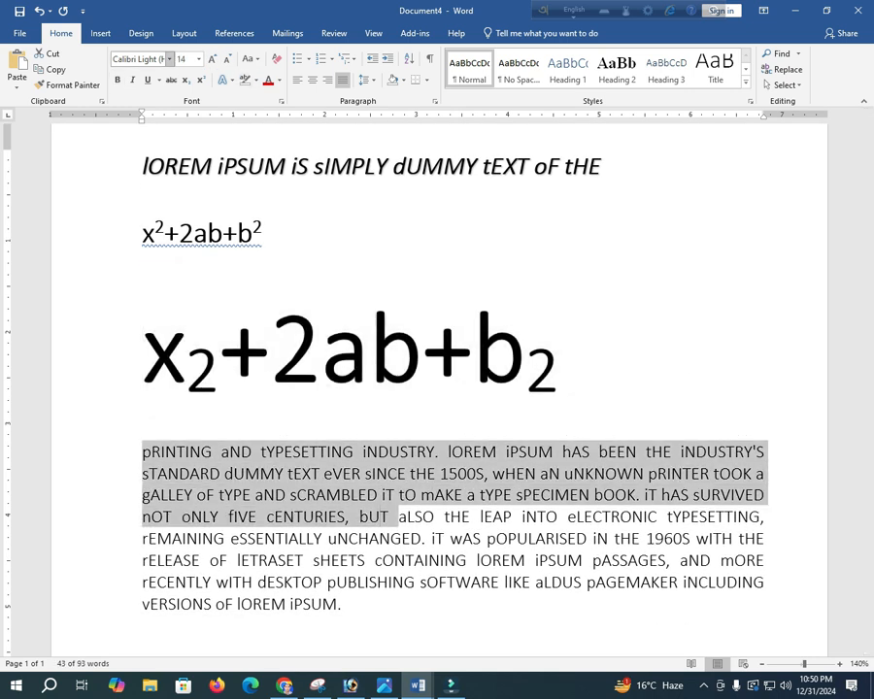
pyautogui.click(169, 59)
pyautogui.click(194, 189)
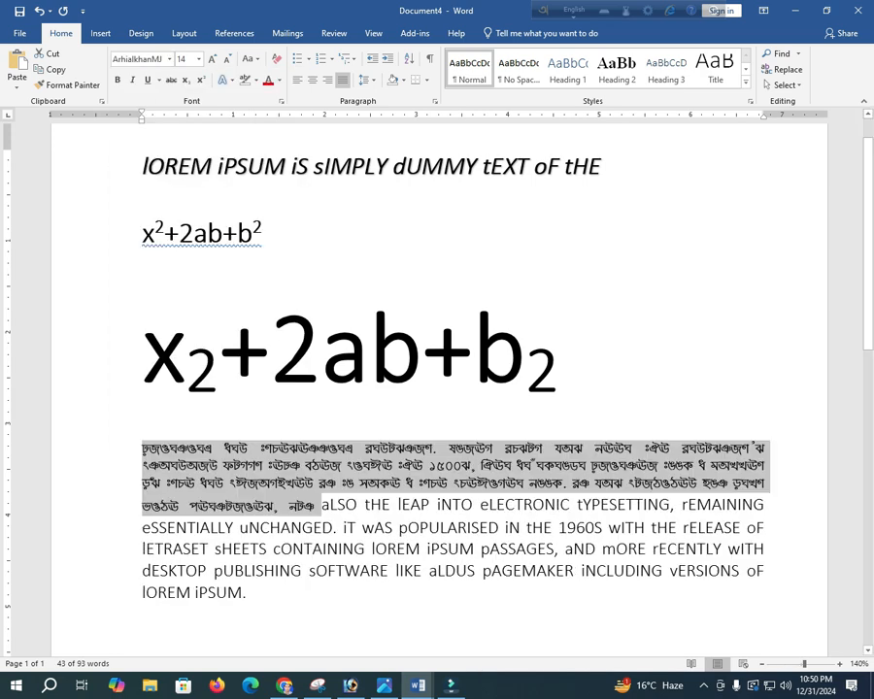
pyautogui.click(470, 349)
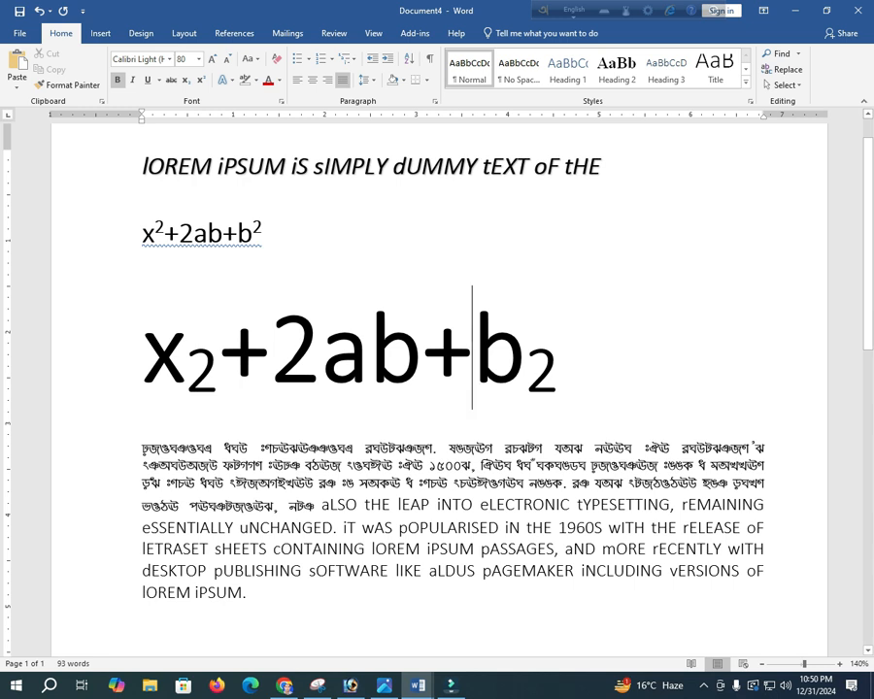
# - Remove the superscript from the 2s after x and b in the upper expression
pyautogui.moveTo(154, 228); pyautogui.dragTo(164, 227)
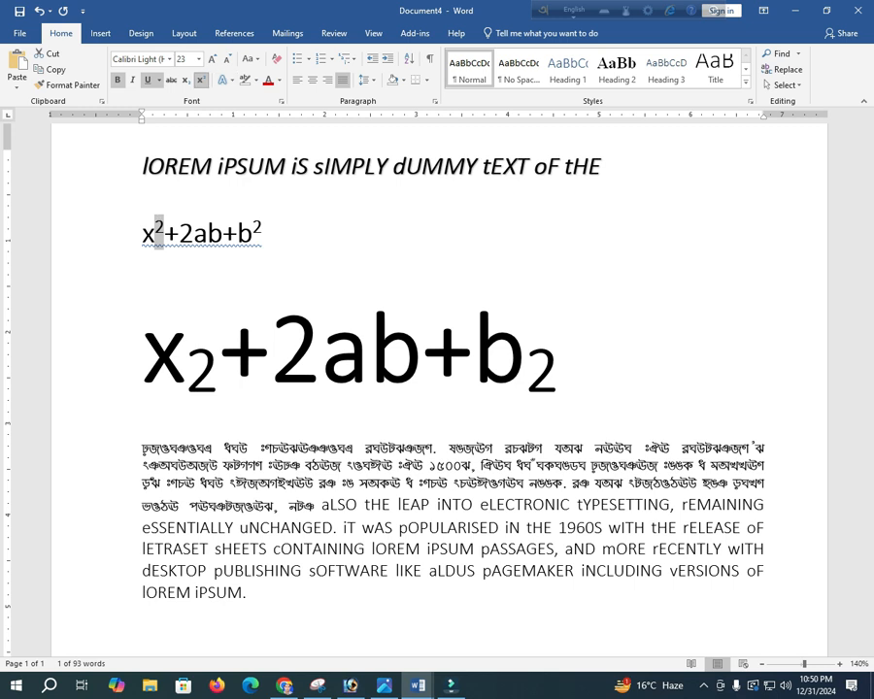
pyautogui.click(201, 81)
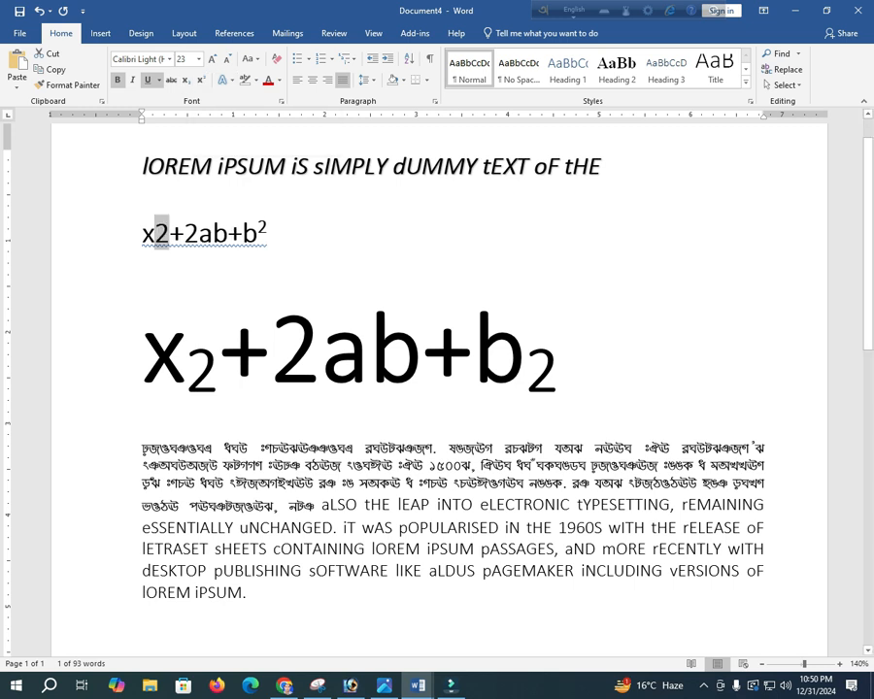
pyautogui.moveTo(263, 228); pyautogui.dragTo(269, 227)
pyautogui.click(201, 81)
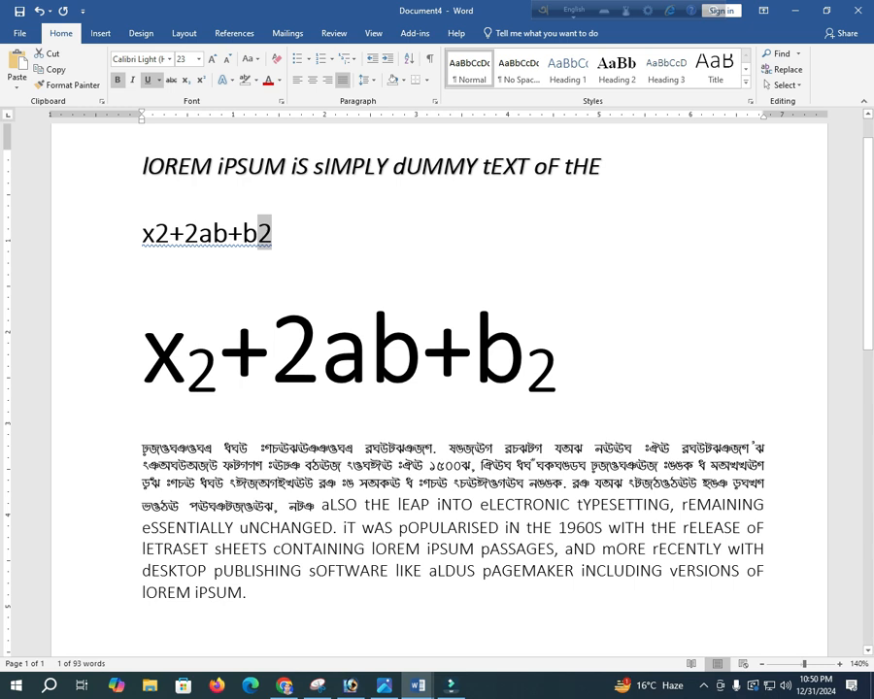
# - Clear all formatting from the entire document text
pyautogui.hotkey('ctrl', 'a')
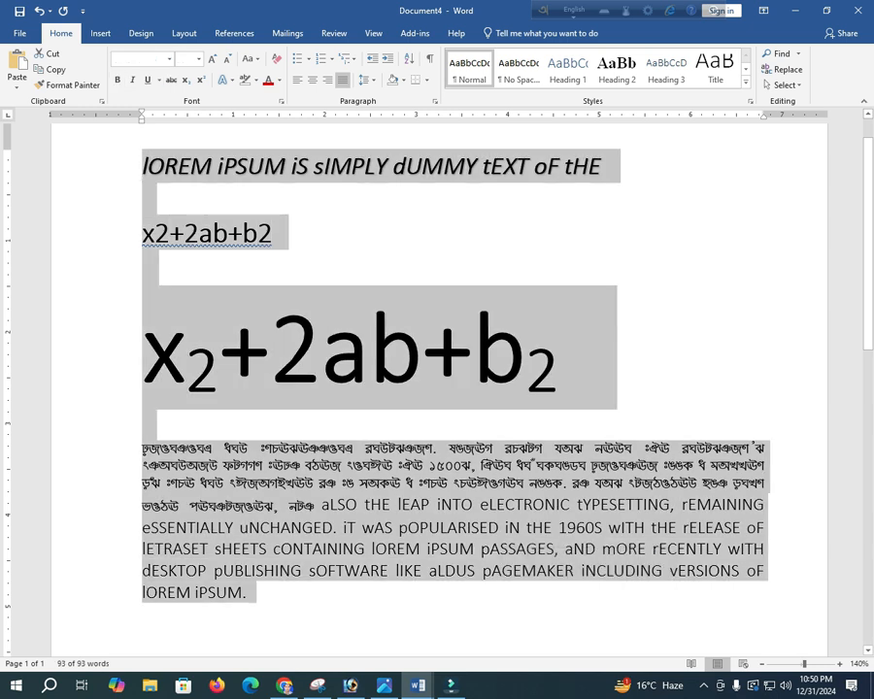
pyautogui.click(143, 166)
pyautogui.moveTo(143, 166); pyautogui.dragTo(466, 623)
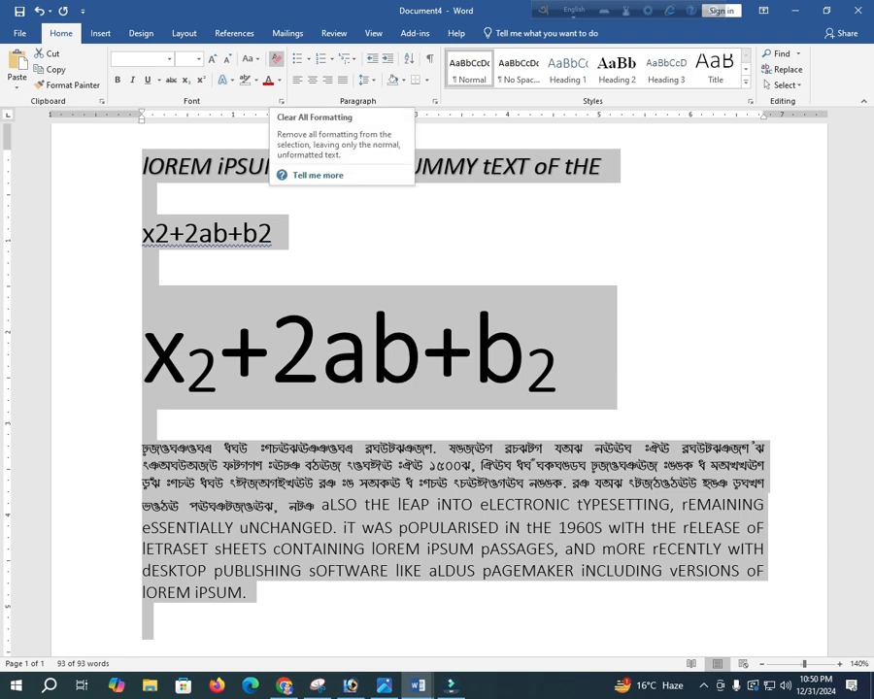
pyautogui.click(276, 59)
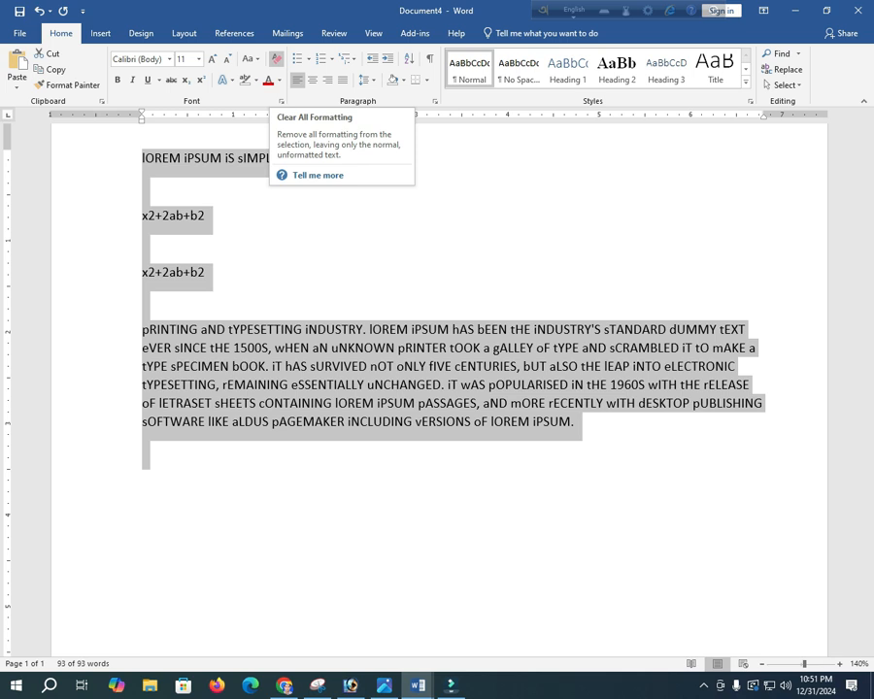
# - Colour the whole text with the standard red font colour
pyautogui.click(255, 79)
pyautogui.click(268, 79)
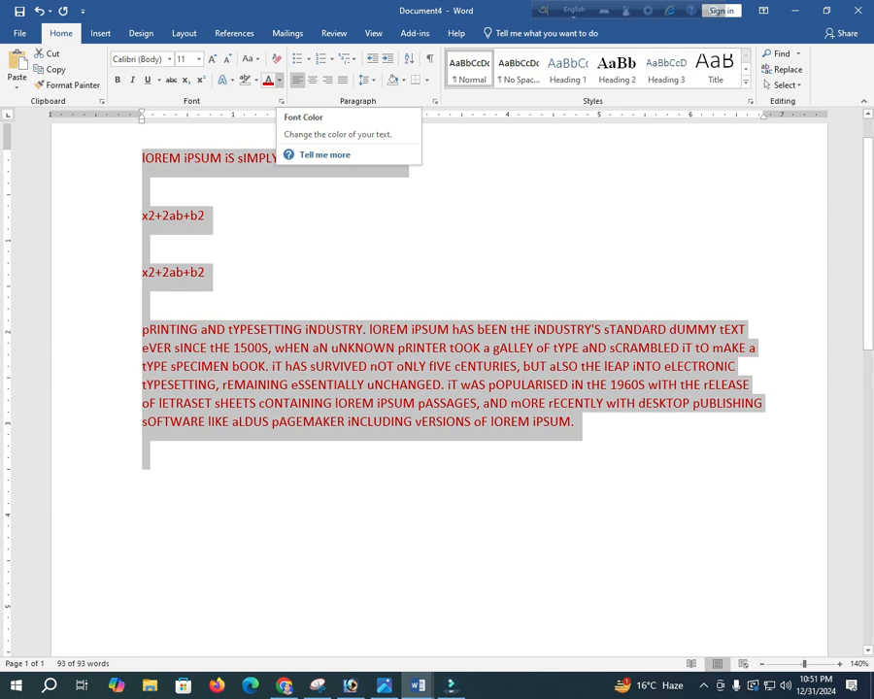
pyautogui.click(278, 80)
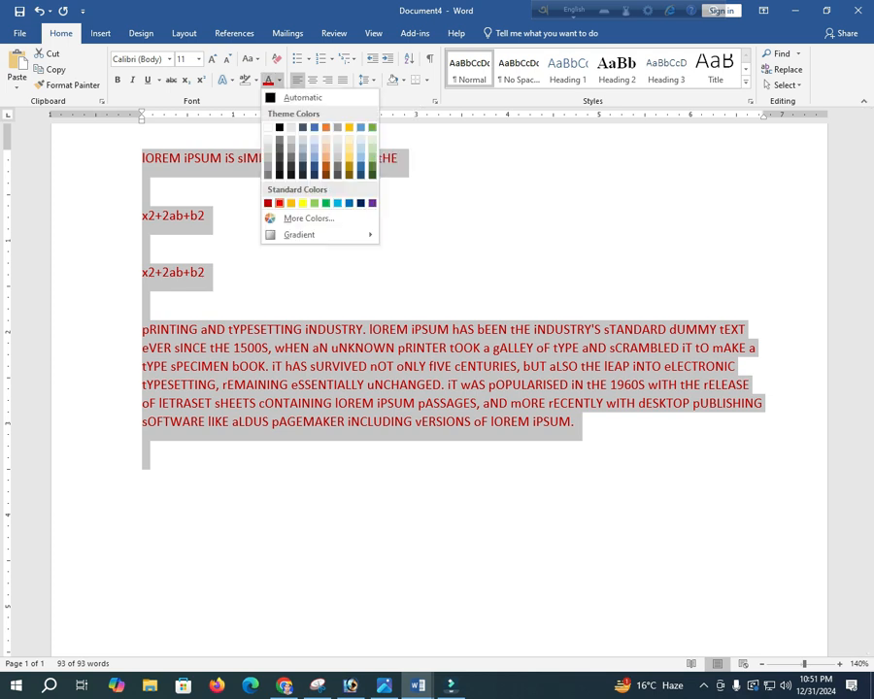
pyautogui.click(280, 203)
# - Change the font colour of all the text to the theme blue
pyautogui.click(143, 187)
pyautogui.moveTo(142, 159); pyautogui.dragTo(583, 437)
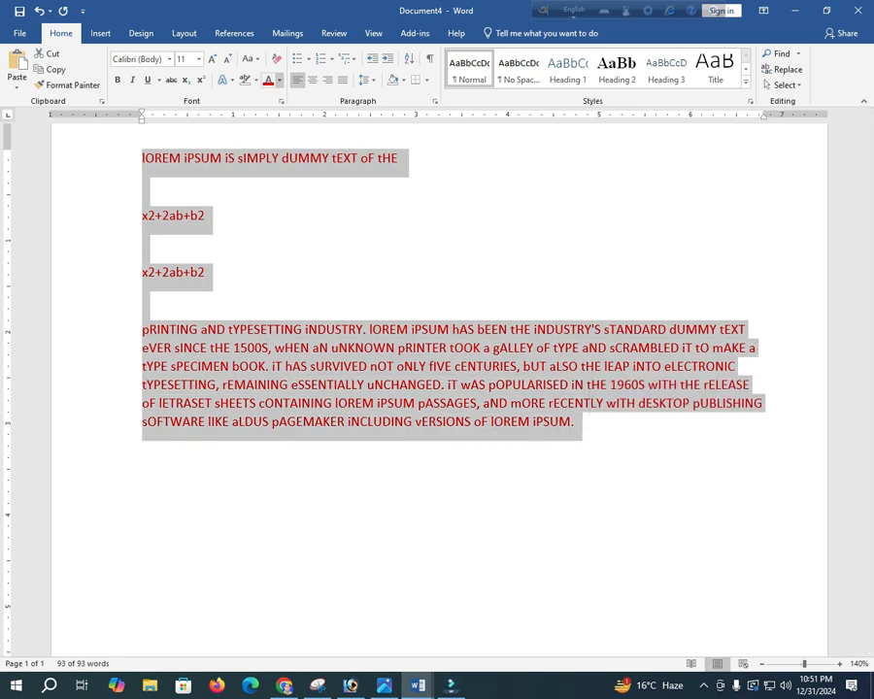
pyautogui.click(280, 80)
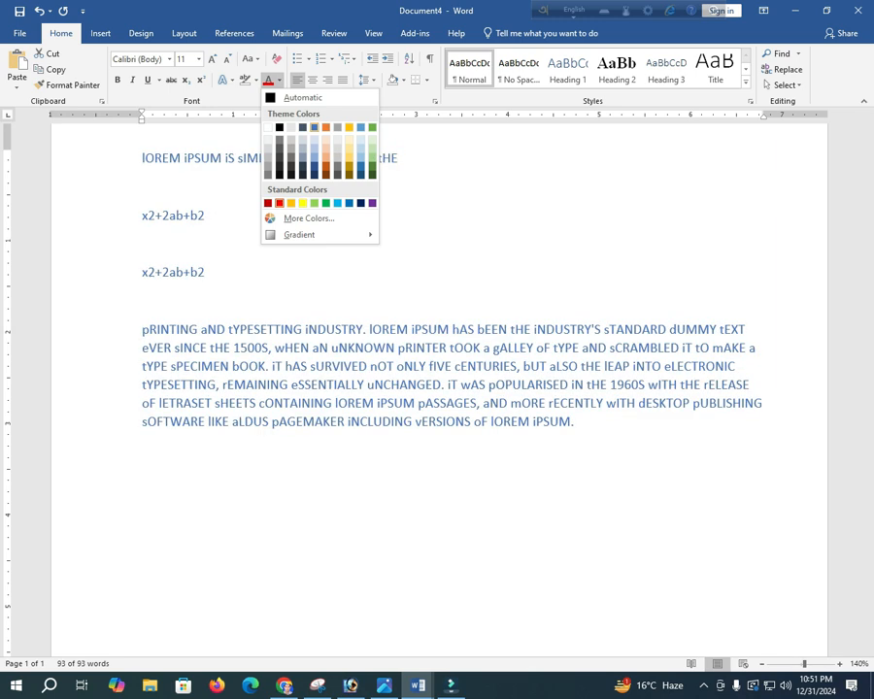
pyautogui.click(314, 127)
# - Set the font colour of the whole text to black
pyautogui.click(431, 347)
pyautogui.moveTo(575, 422); pyautogui.dragTo(142, 158)
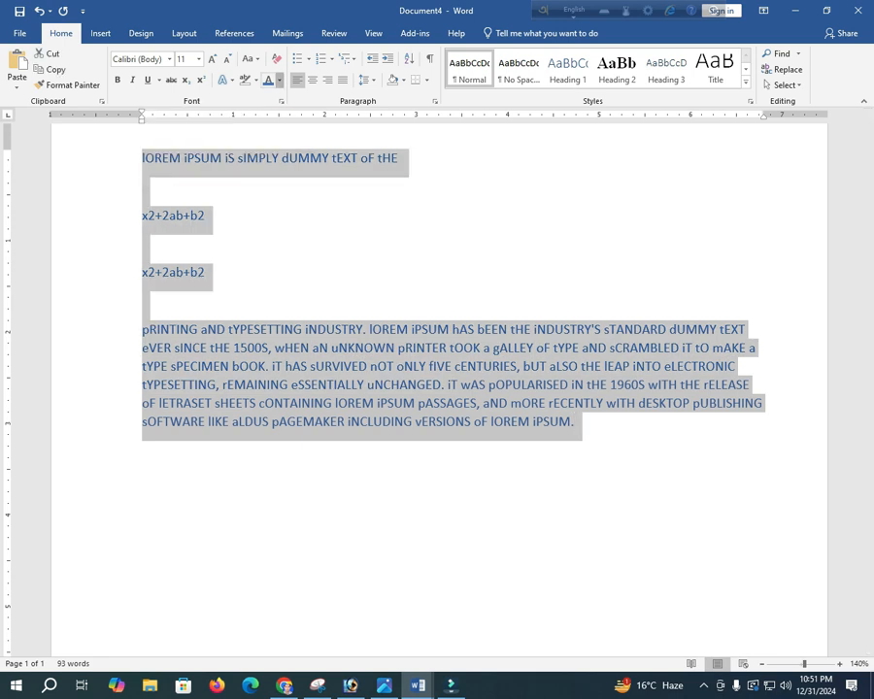
pyautogui.click(278, 80)
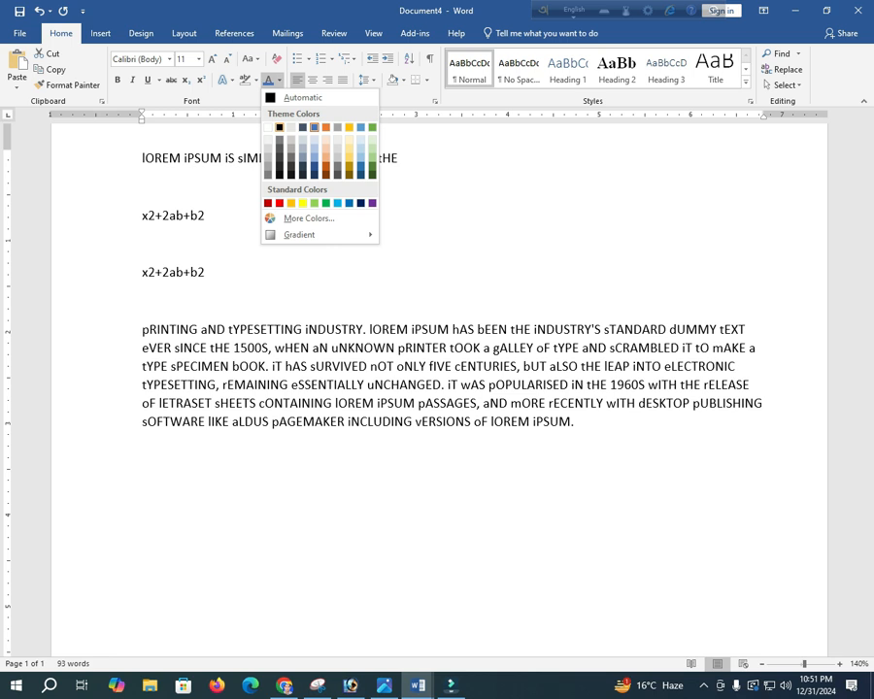
pyautogui.press('Escape')
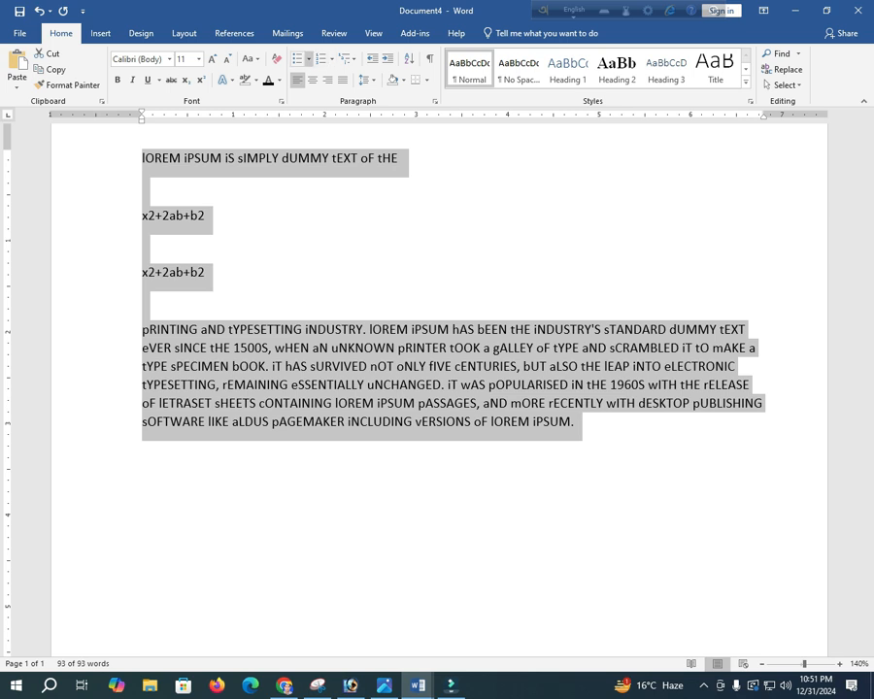
# - Preview the hollow circle bullet on all the text and choose None from the Bullet Library
pyautogui.click(309, 59)
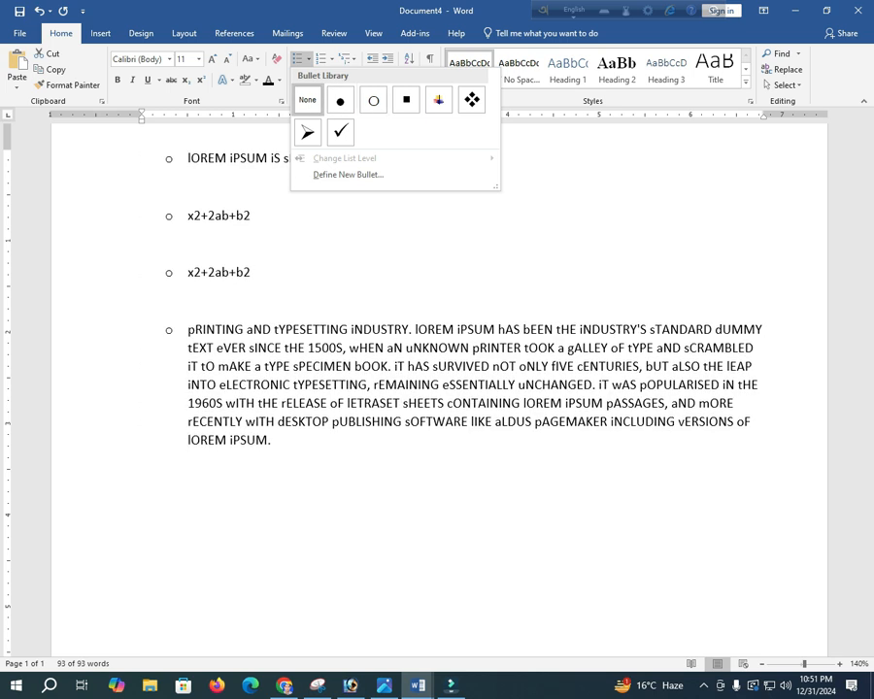
pyautogui.click(307, 100)
# - Delete the empty paragraphs between the text lines and insert one empty paragraph above the first line
pyautogui.click(142, 186)
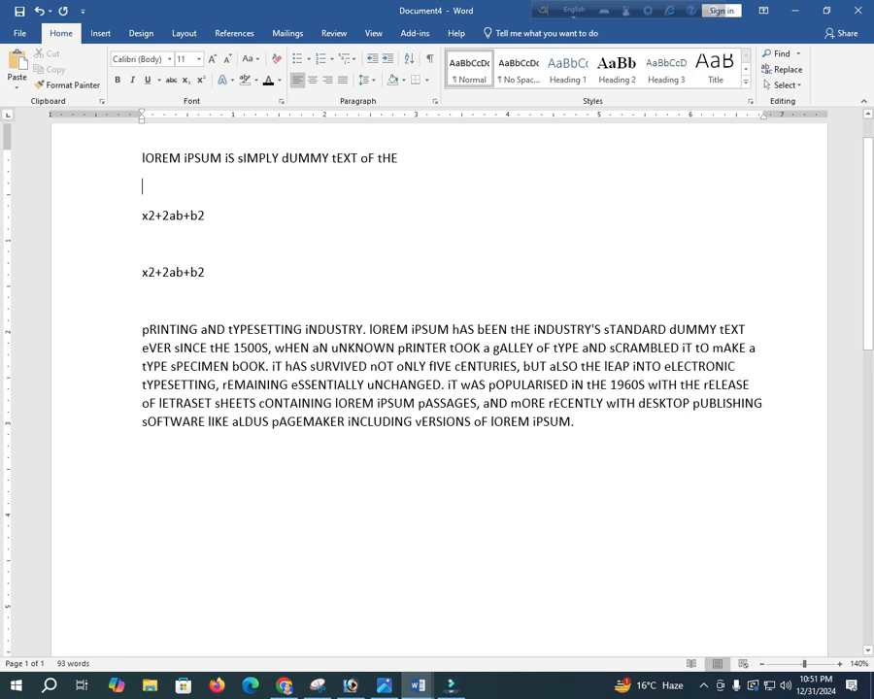
pyautogui.press('BackSpace')
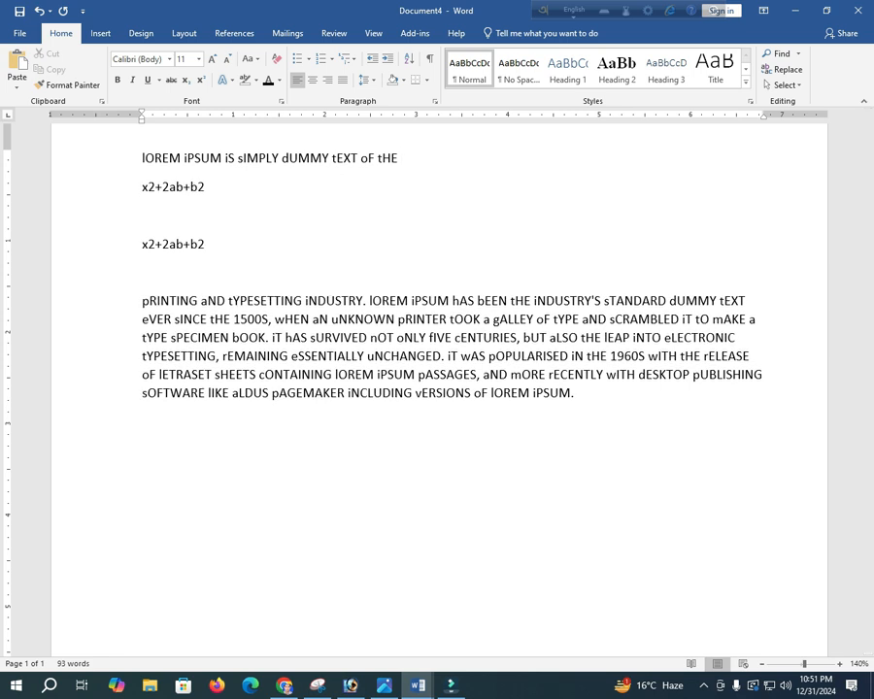
pyautogui.click(142, 215)
pyautogui.press('BackSpace')
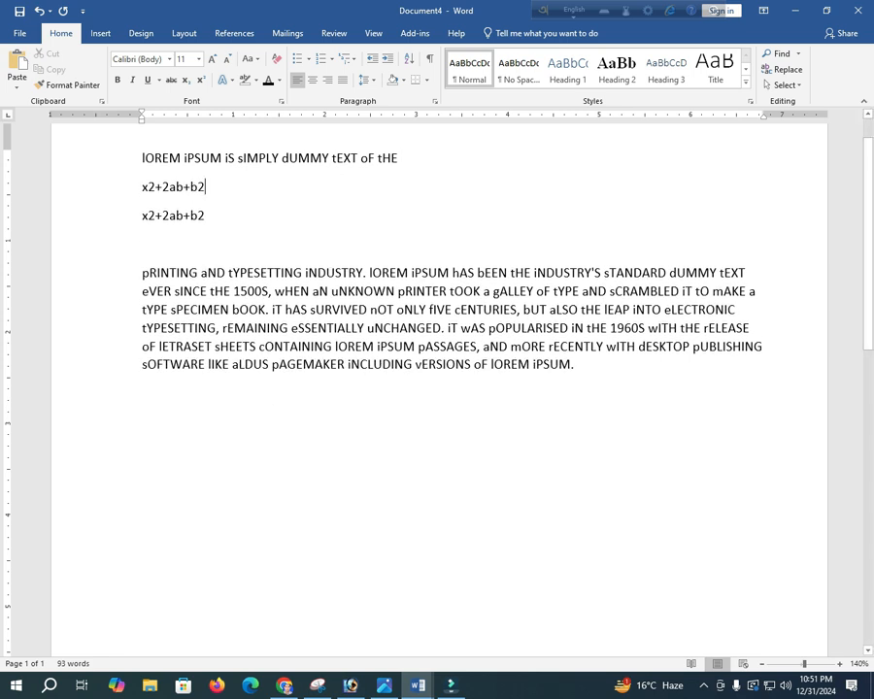
pyautogui.press('BackSpace')
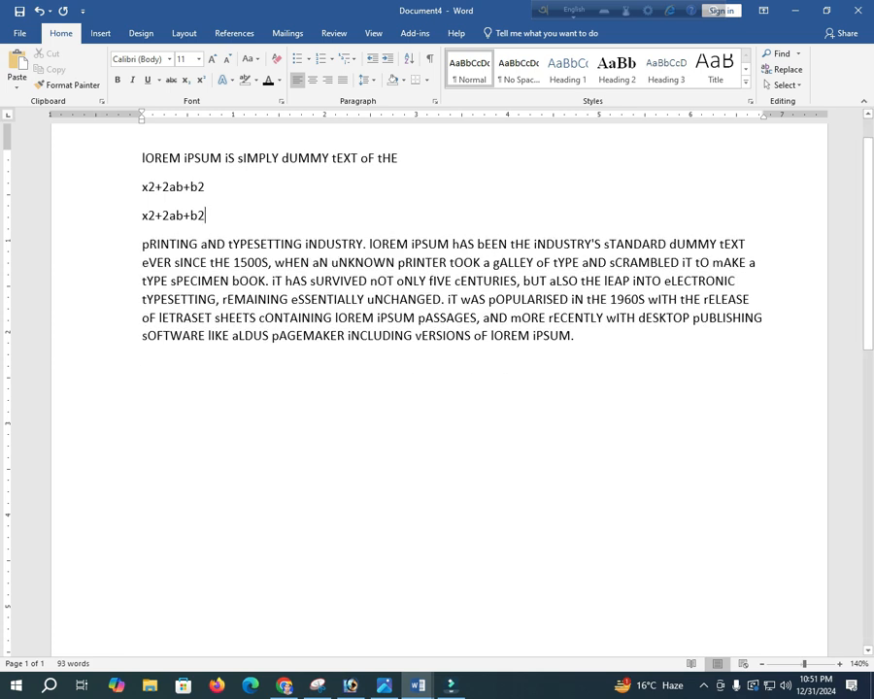
pyautogui.click(143, 158)
pyautogui.press('Return')
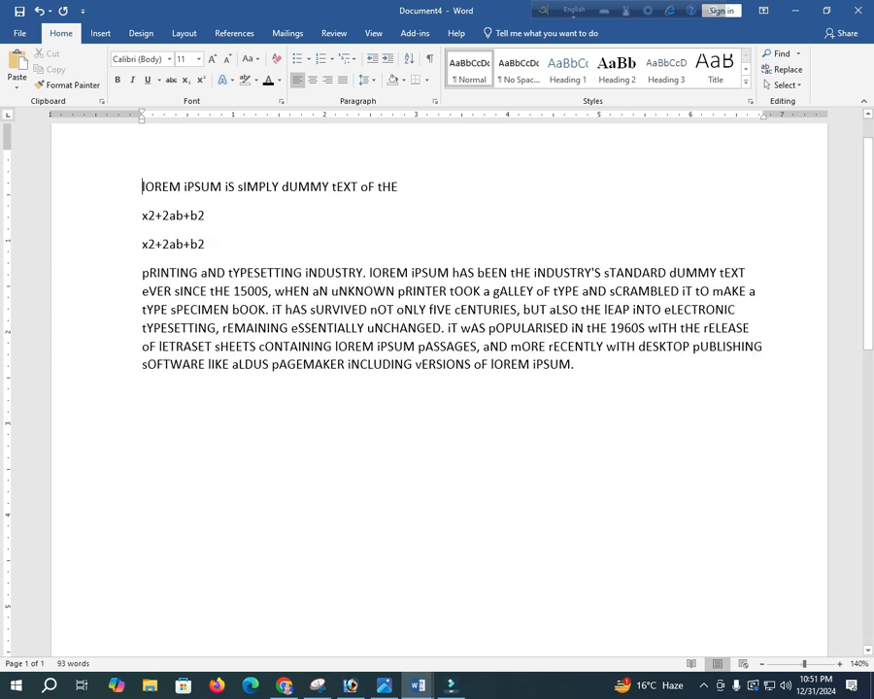
# - Apply the solid round bullet to the line "lOREM iPSUM iS sIMPLY dUMMY tEXT oF tHE"
pyautogui.press('End')
pyautogui.hotkey('shift', 'Home')
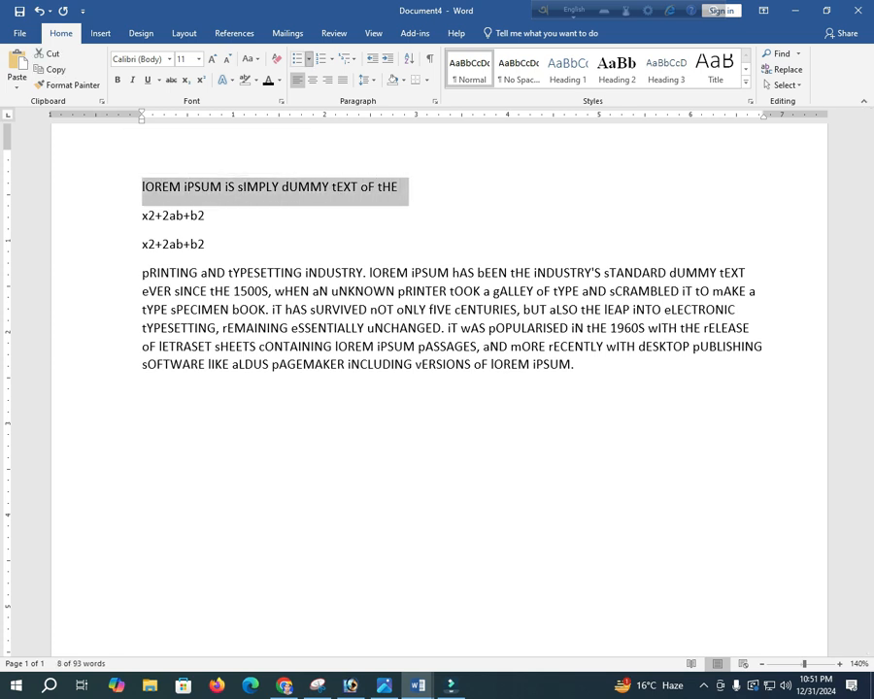
pyautogui.click(308, 58)
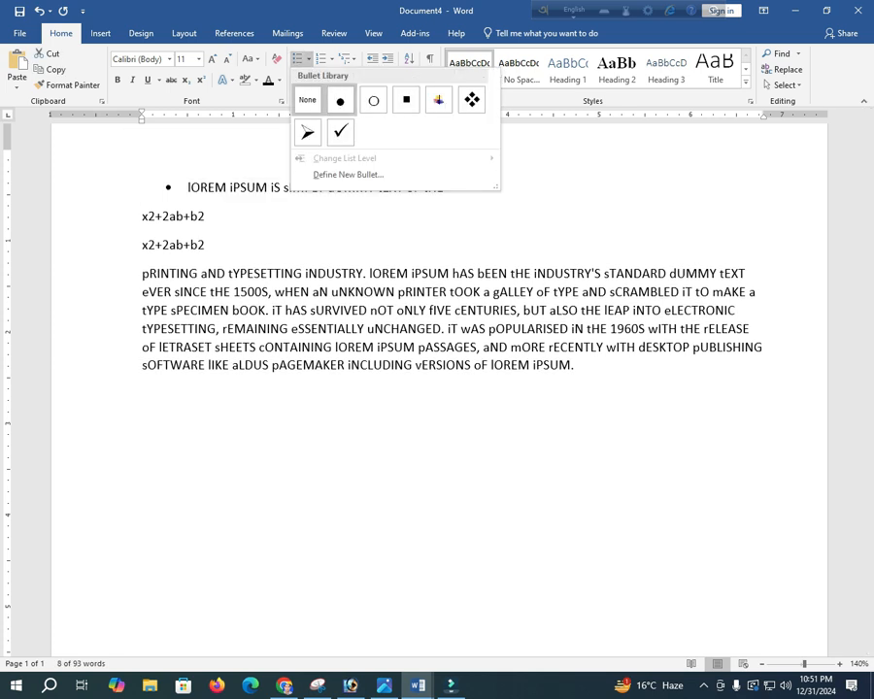
pyautogui.click(340, 100)
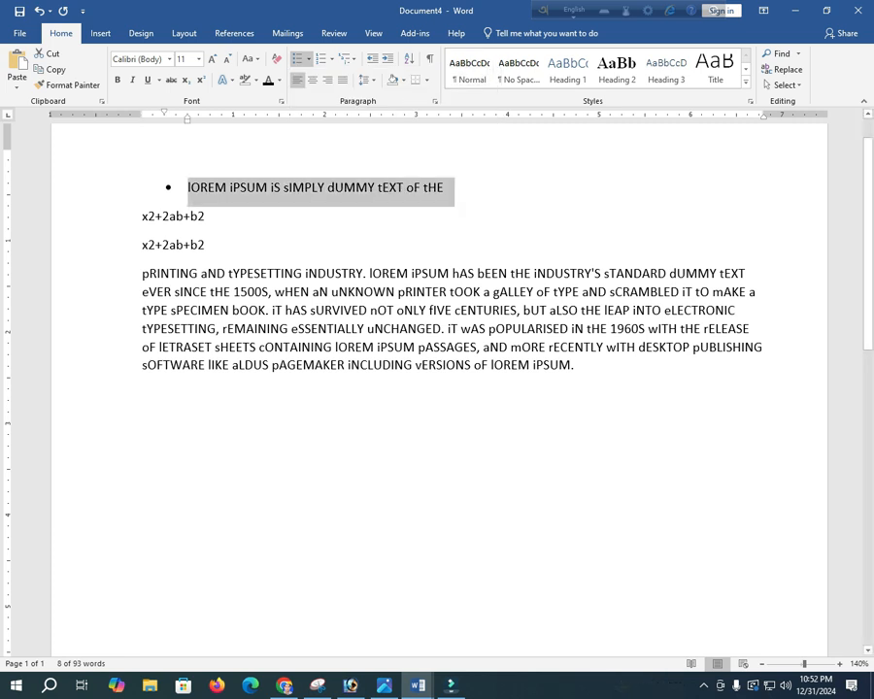
pyautogui.click(245, 188)
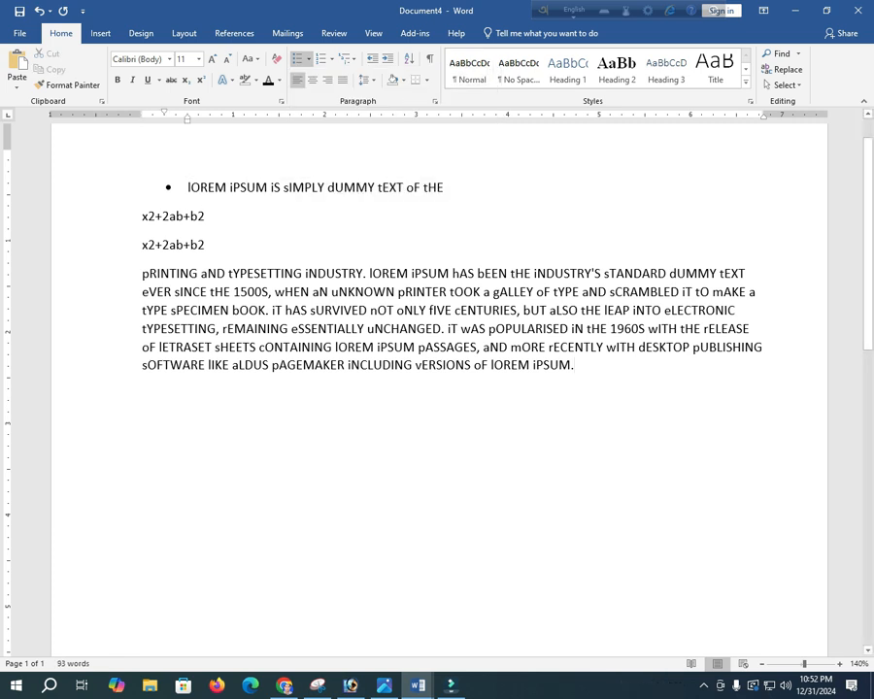
# - Increase the font size of the whole text to 18 pt
pyautogui.hotkey('ctrl', 'a')
pyautogui.hotkey('ctrl', 'shift', '.')
pyautogui.hotkey('ctrl', 'shift', '.')
pyautogui.hotkey('ctrl', 'shift', '.')
pyautogui.hotkey('ctrl', 'shift', '.')
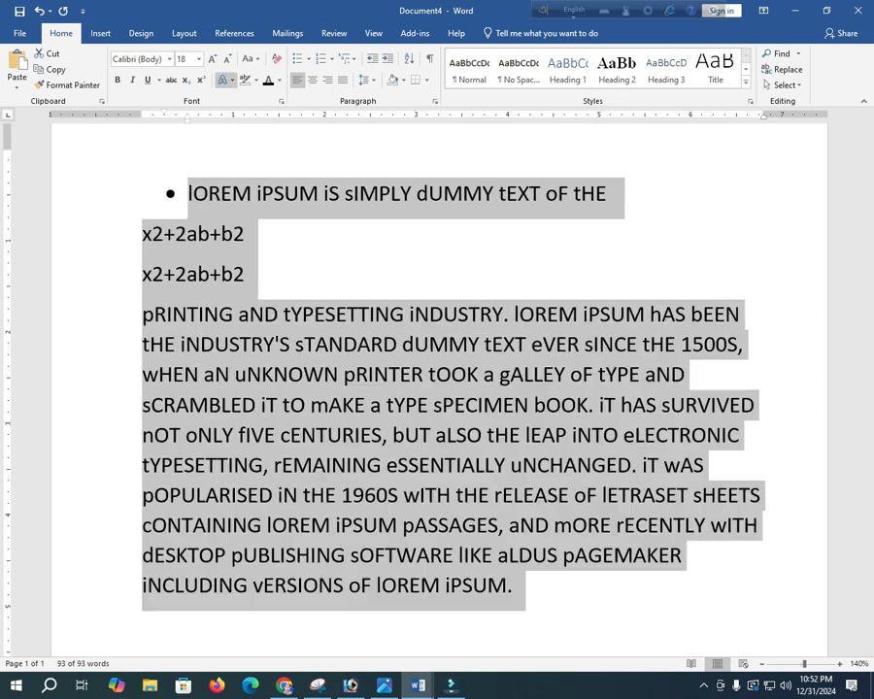
# - Apply the hollow circle bullet to the first x2+2ab+b2 line
pyautogui.click(245, 234)
pyautogui.moveTo(245, 234); pyautogui.dragTo(142, 234)
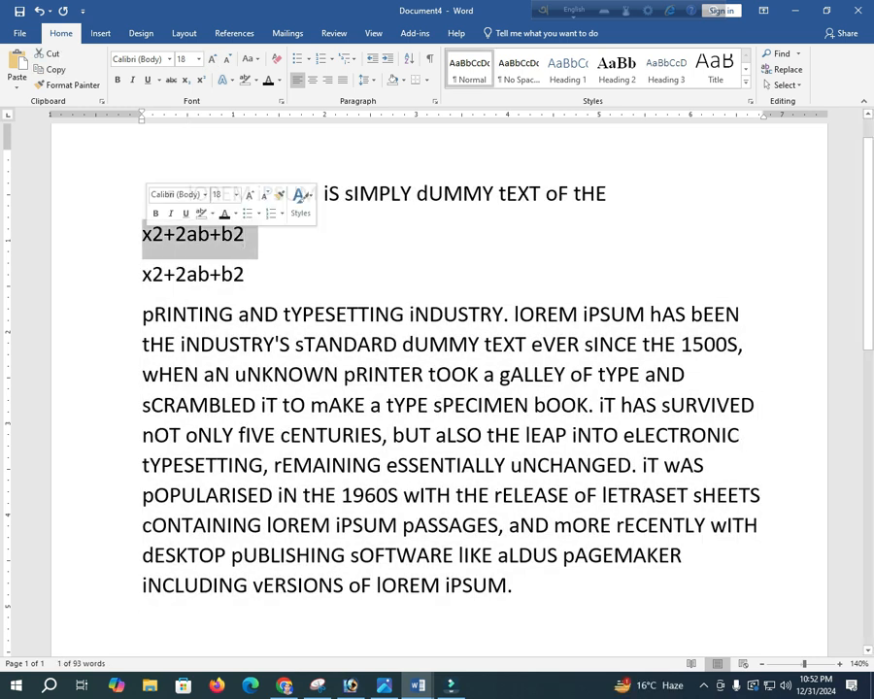
pyautogui.click(307, 59)
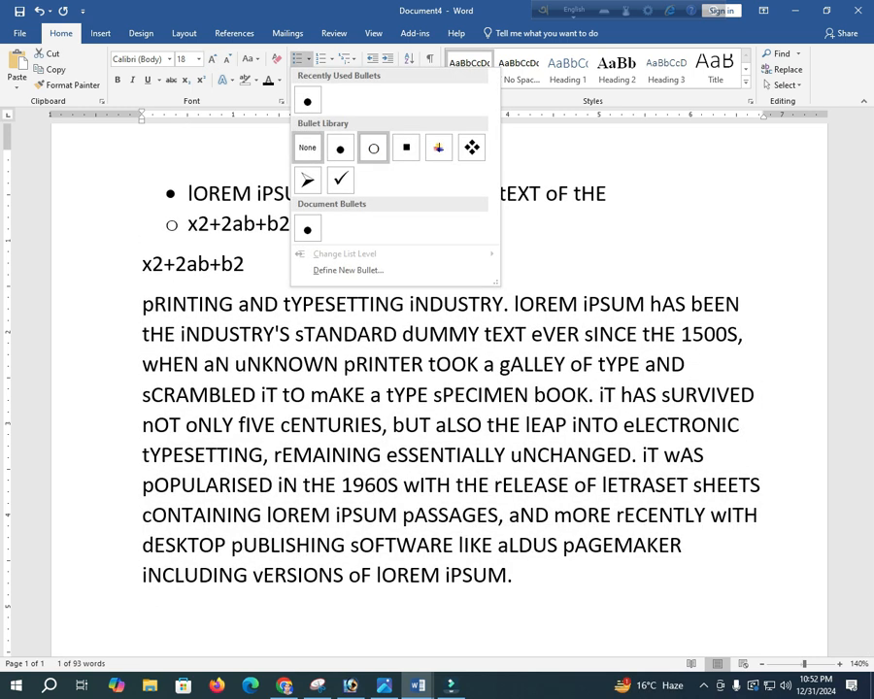
pyautogui.click(373, 147)
# - Apply the check mark bullet to the second x2+2ab+b2 line
pyautogui.click(245, 265)
pyautogui.moveTo(245, 264); pyautogui.dragTo(142, 264)
pyautogui.click(308, 58)
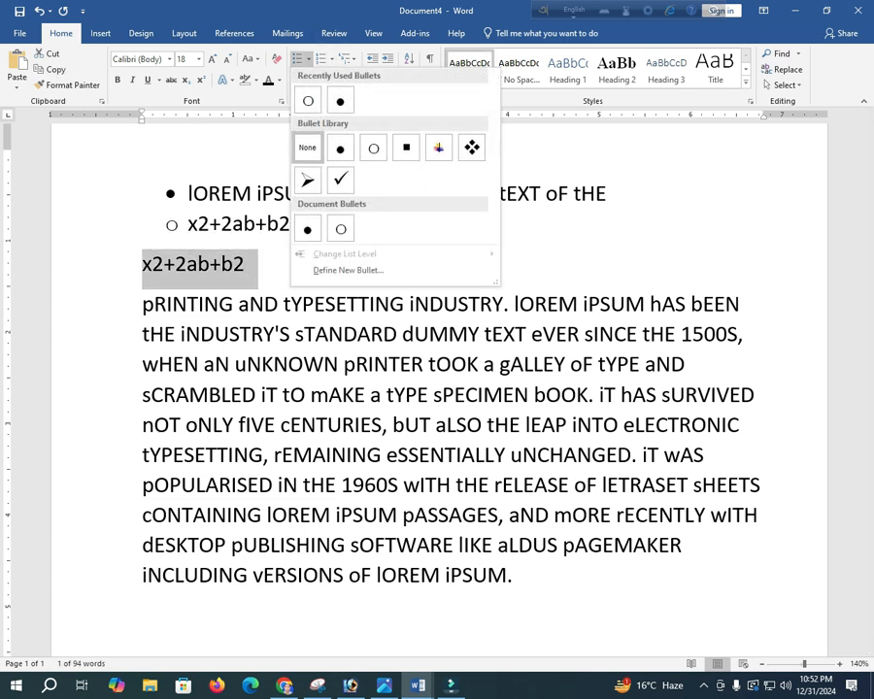
pyautogui.click(342, 179)
pyautogui.click(205, 180)
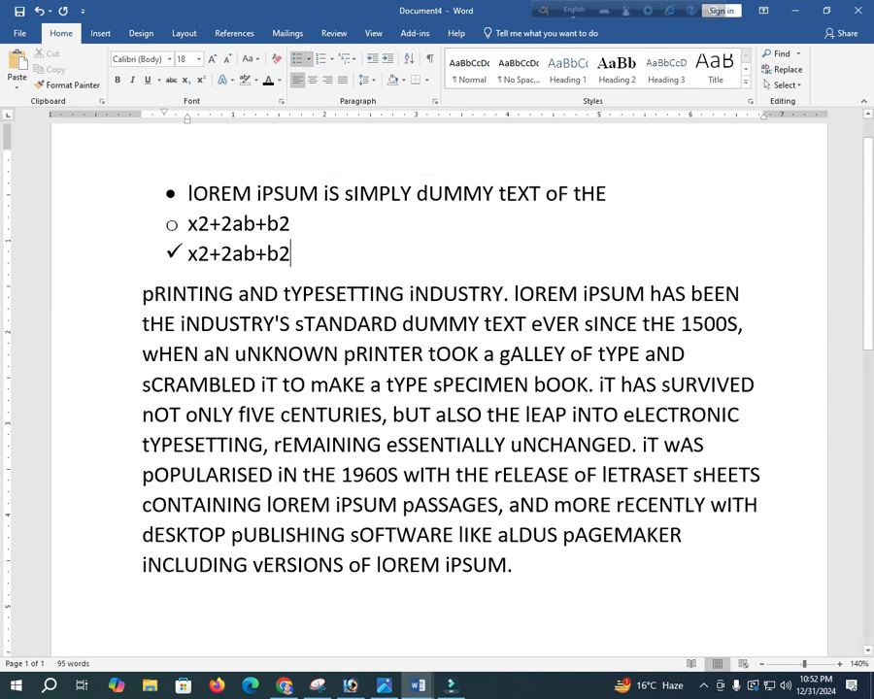
# - Add two check-marked items, "jkjkj" and "lklklk", below the second x2+2ab+b2 line and delete both again
pyautogui.press('Return')
pyautogui.write('jkjkj')
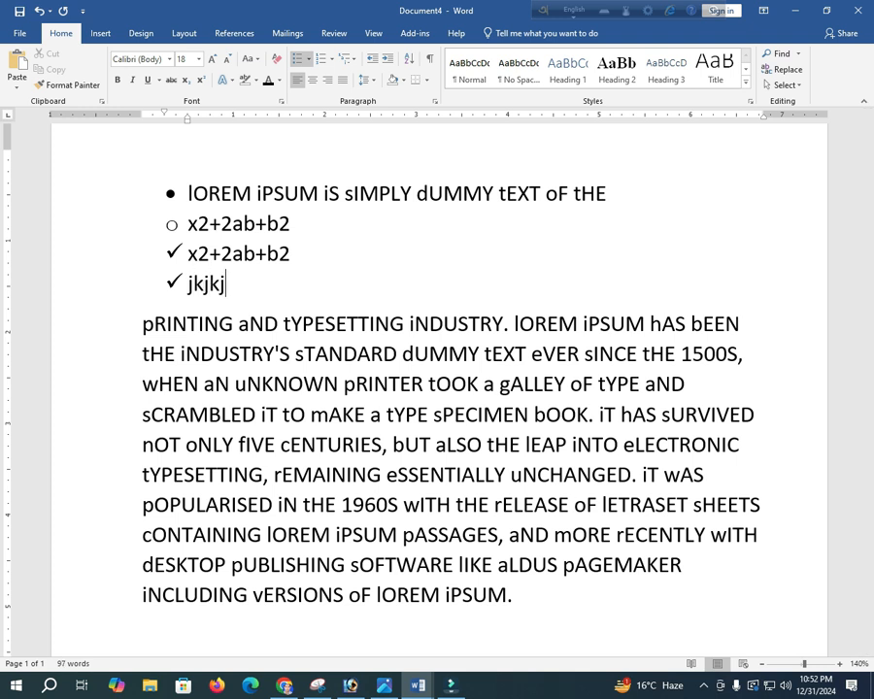
pyautogui.press('Return')
pyautogui.write('lklklk')
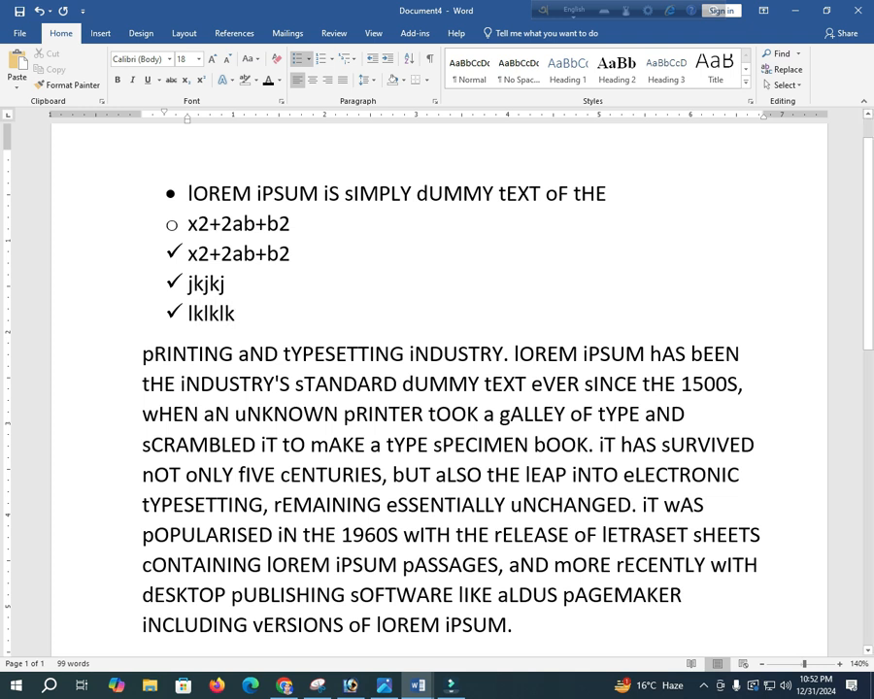
pyautogui.moveTo(238, 313); pyautogui.dragTo(188, 283)
pyautogui.press('BackSpace')
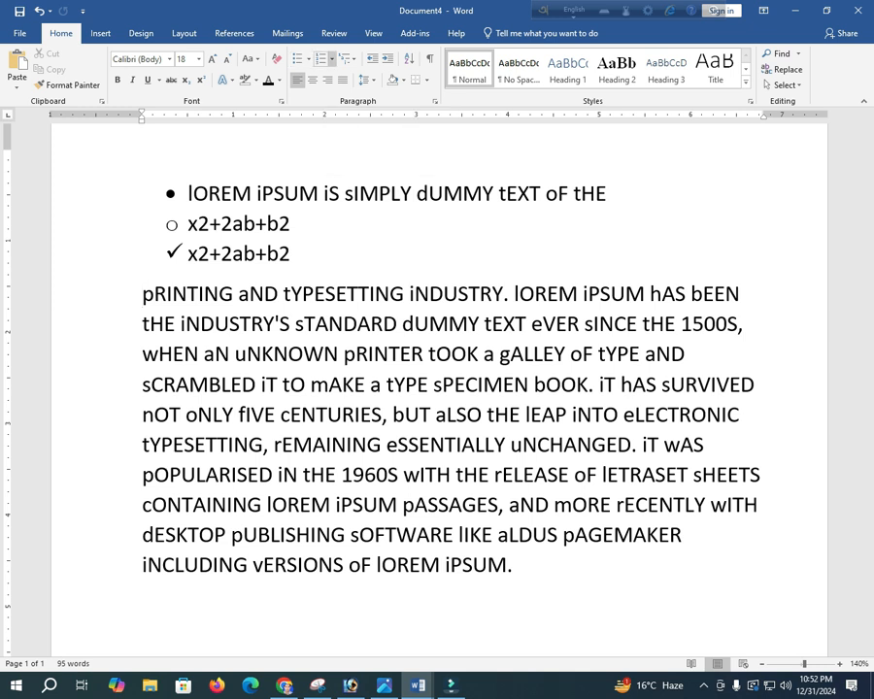
# - Replace the bullet of the line "lOREM iPSUM iS sIMPLY dUMMY tEXT oF tHE" with the 1. 2. 3. numbering format
pyautogui.click(331, 59)
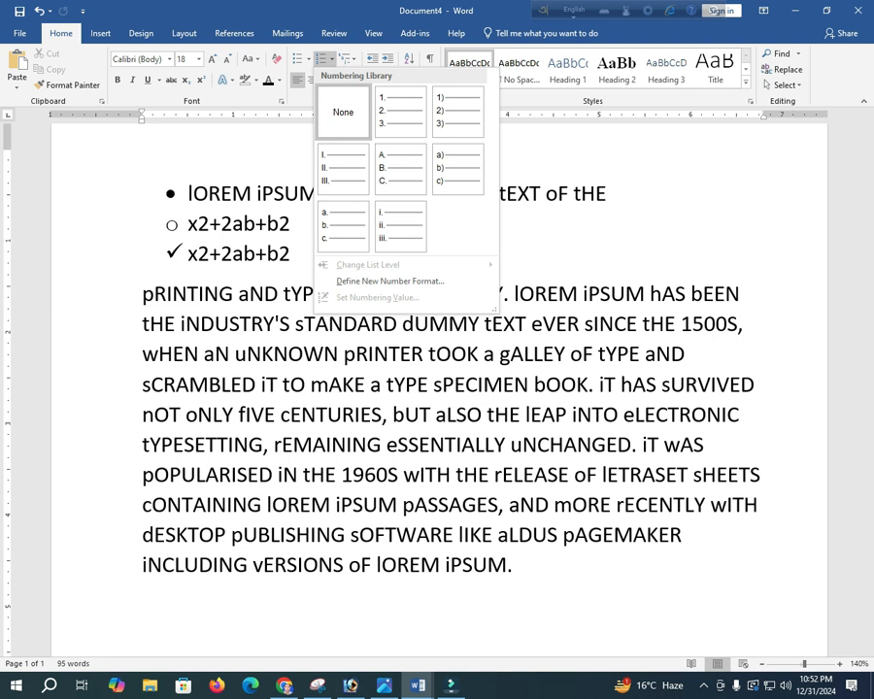
pyautogui.click(331, 59)
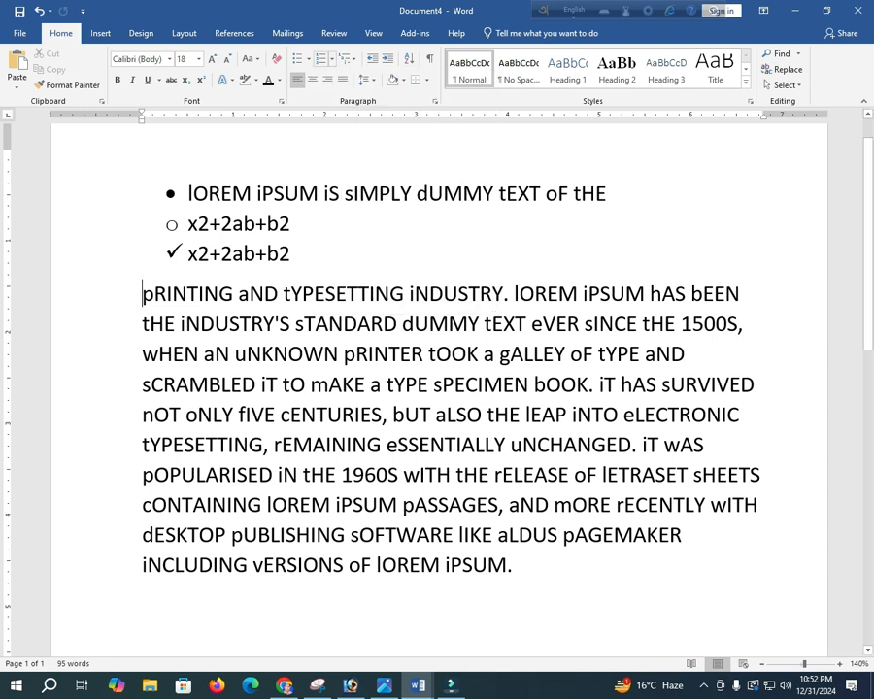
pyautogui.moveTo(610, 195); pyautogui.dragTo(187, 194)
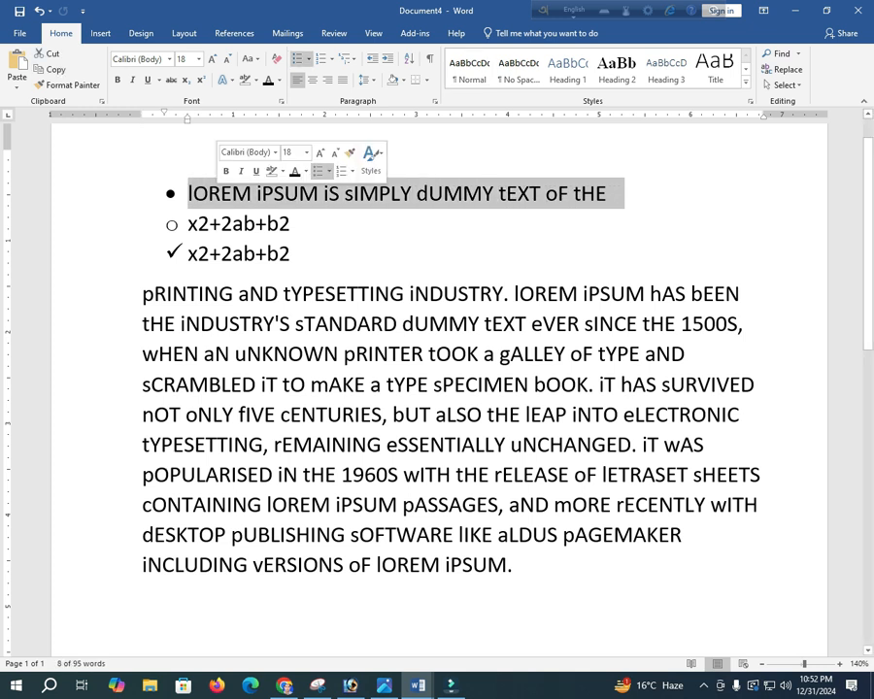
pyautogui.click(331, 59)
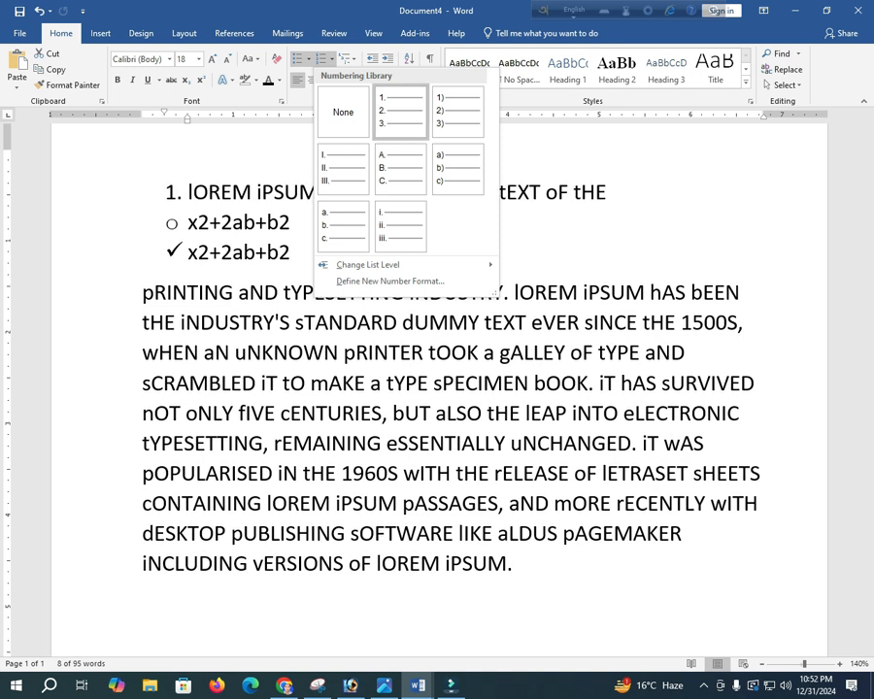
pyautogui.click(400, 111)
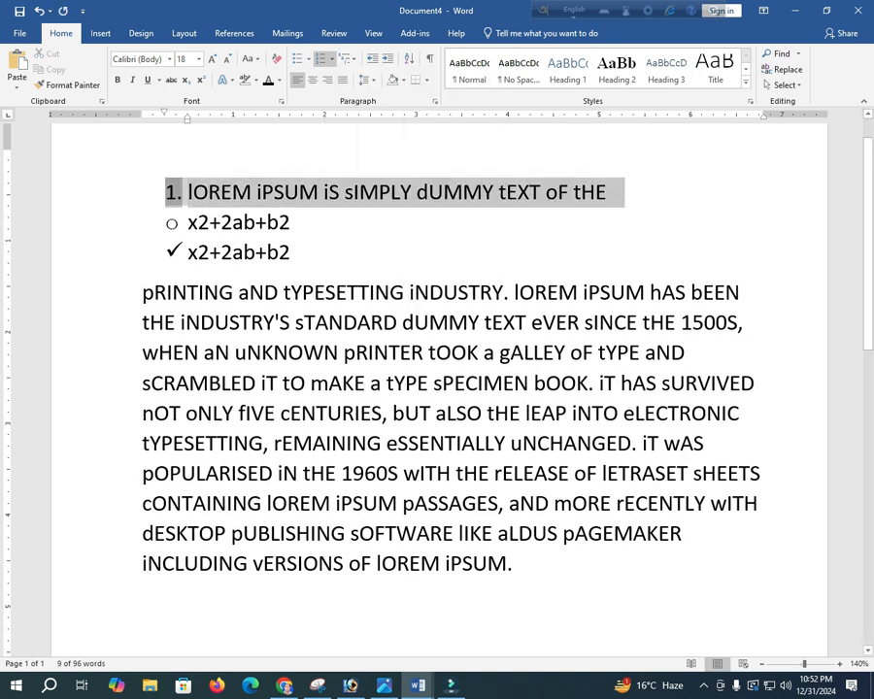
# - Add two numbered items, 255555 and 55555, below the first list line
pyautogui.click(207, 191)
pyautogui.click(612, 191)
pyautogui.press('Return')
pyautogui.write('255555')
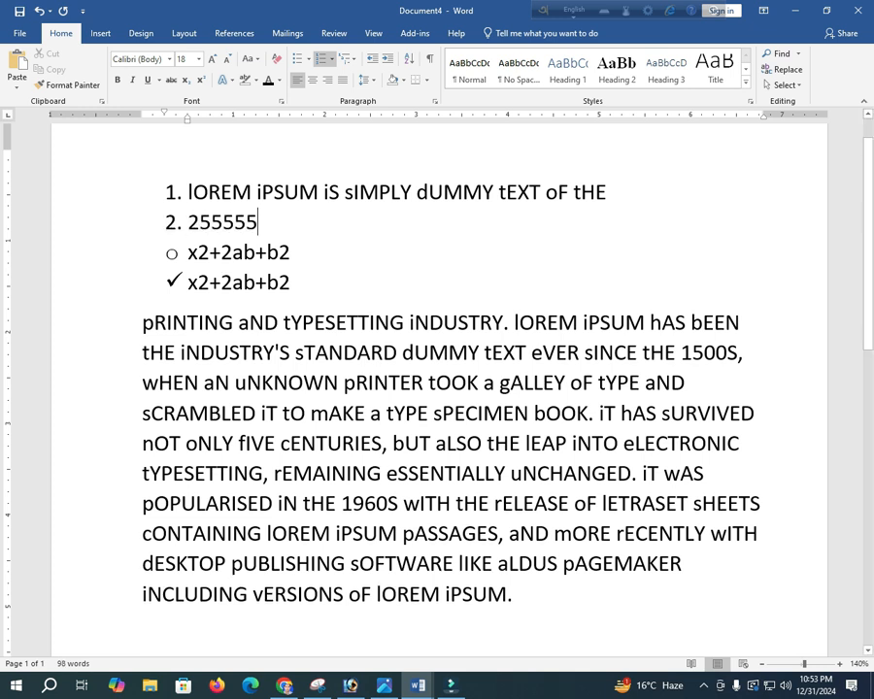
pyautogui.press('Return')
pyautogui.write('55555')
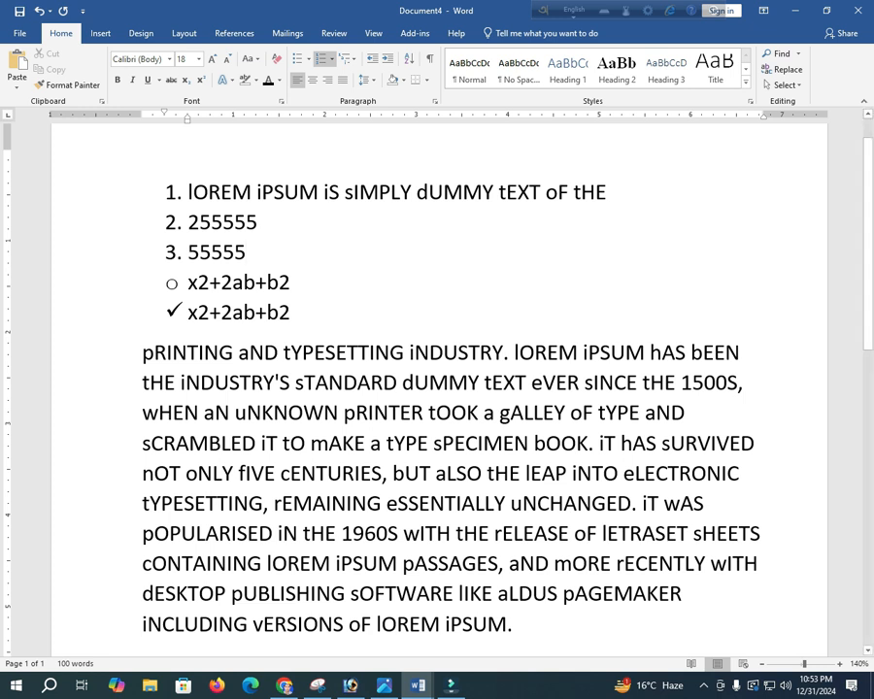
# - Change the numbered list to the A. B. C. format and extend it with the items 5565 and 5555
pyautogui.click(332, 59)
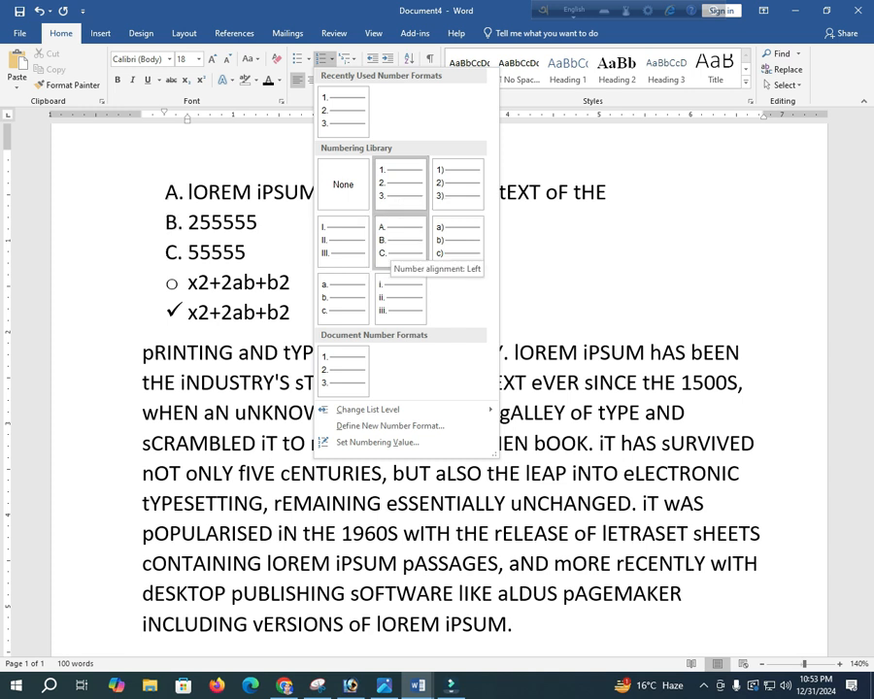
pyautogui.click(400, 239)
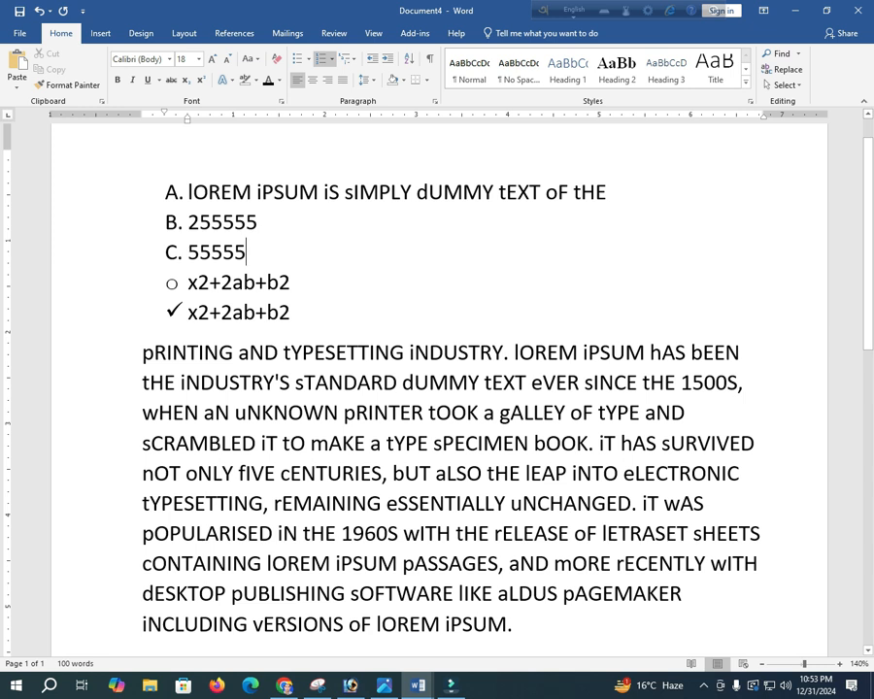
pyautogui.press('Return')
pyautogui.write('5565')
pyautogui.press('Return')
pyautogui.write('5555')
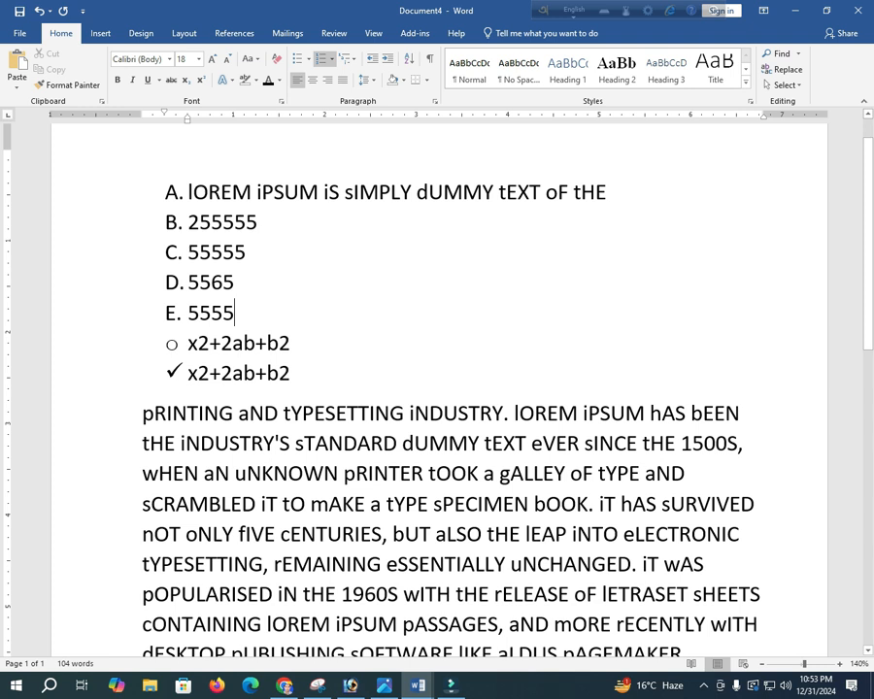
# - Preview the a) b) c) number format on all five lettered list items
pyautogui.moveTo(236, 313); pyautogui.dragTo(187, 191)
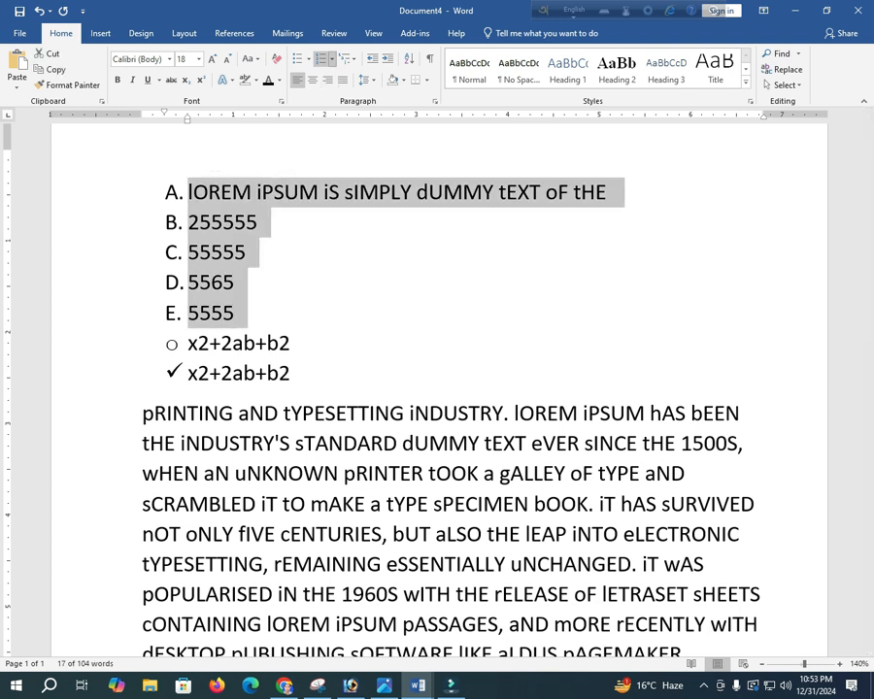
pyautogui.click(331, 58)
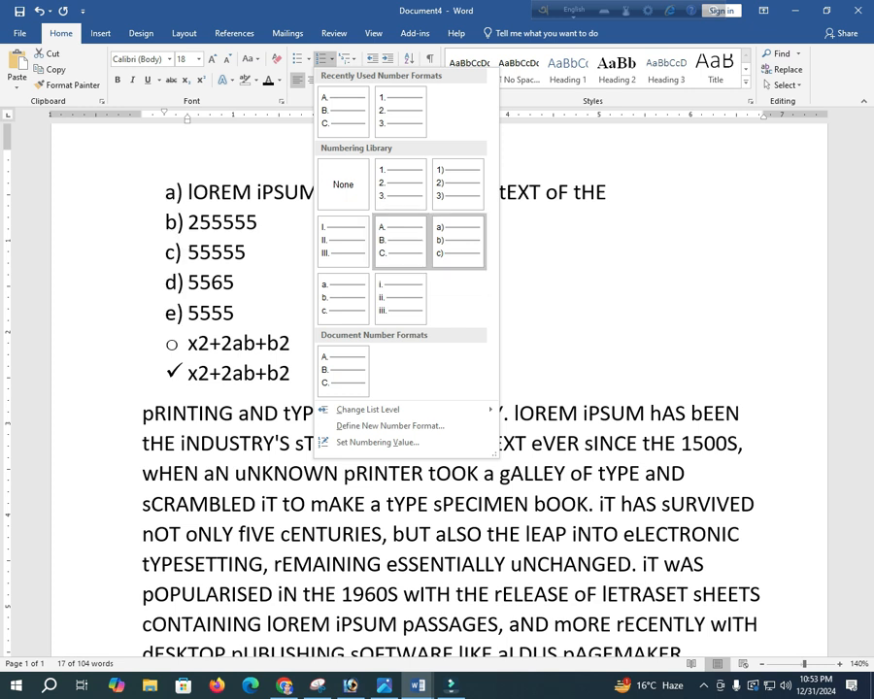
pyautogui.press('Escape')
# - Increase the left indent of the long "pRINTING aND tYPESETTING iNDUSTRY" paragraph repeatedly, up to the 4-inch mark
pyautogui.scroll(-3, 437, 388)
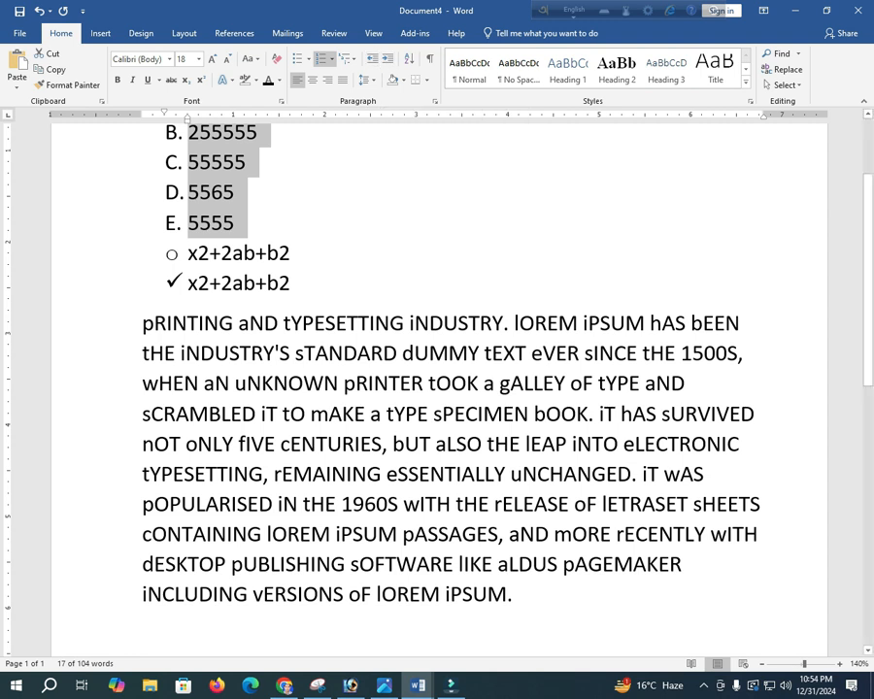
pyautogui.moveTo(512, 594); pyautogui.dragTo(142, 323)
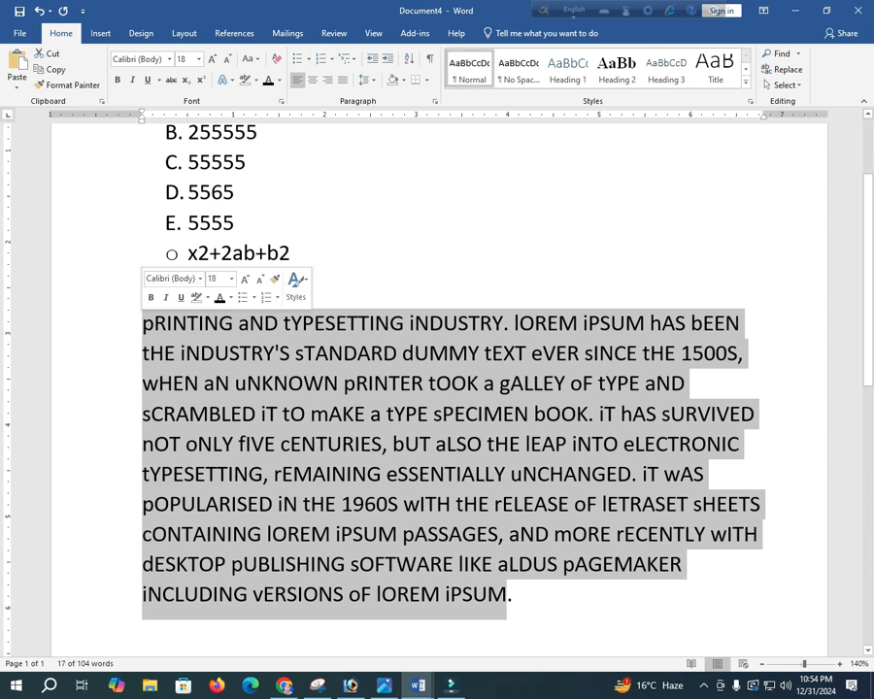
pyautogui.click(387, 59)
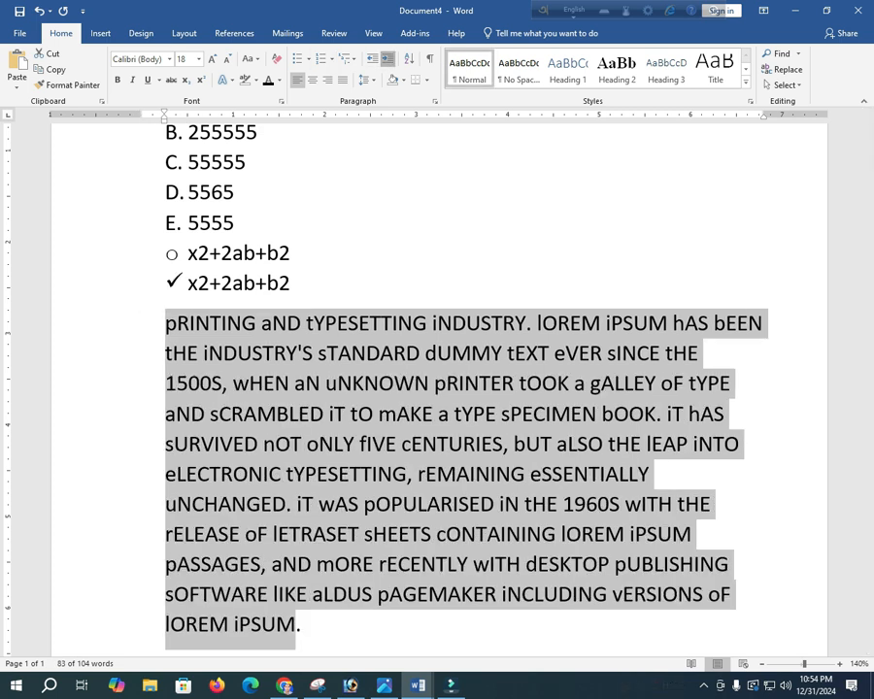
pyautogui.click(387, 59)
pyautogui.click(388, 58)
pyautogui.click(387, 59)
pyautogui.click(388, 59)
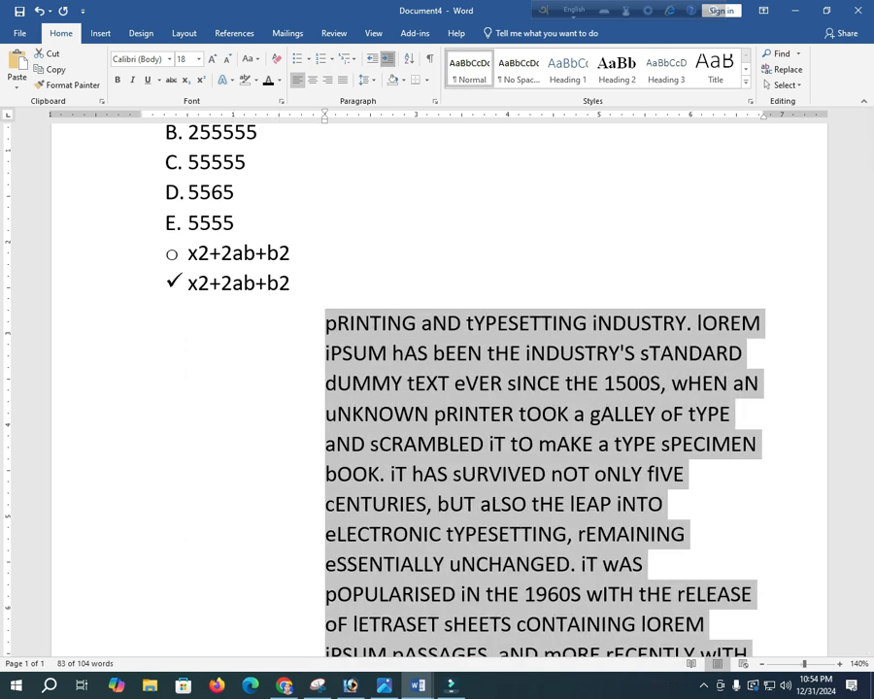
pyautogui.click(387, 59)
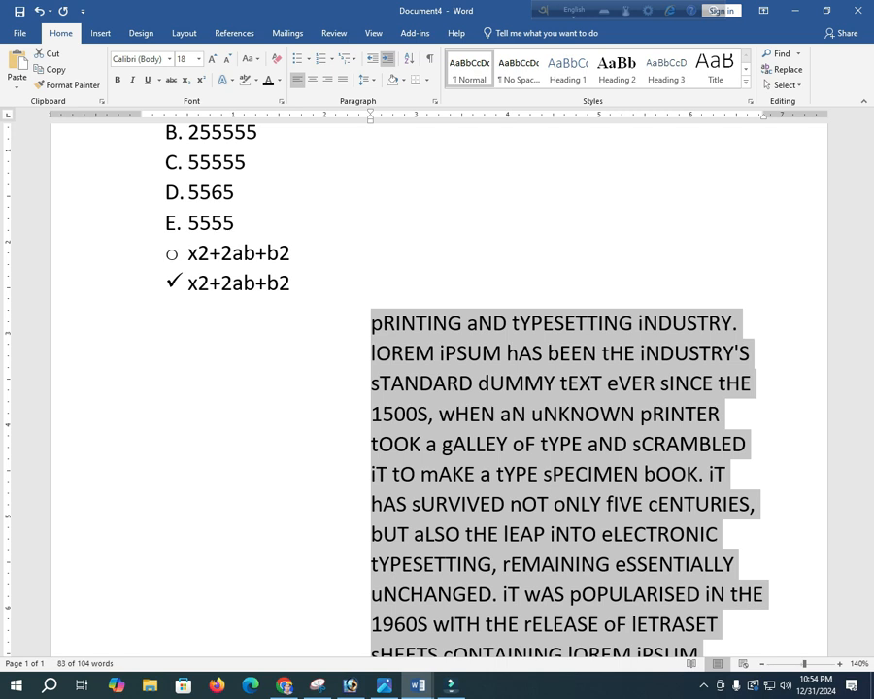
pyautogui.click(387, 58)
pyautogui.click(387, 58)
pyautogui.click(387, 59)
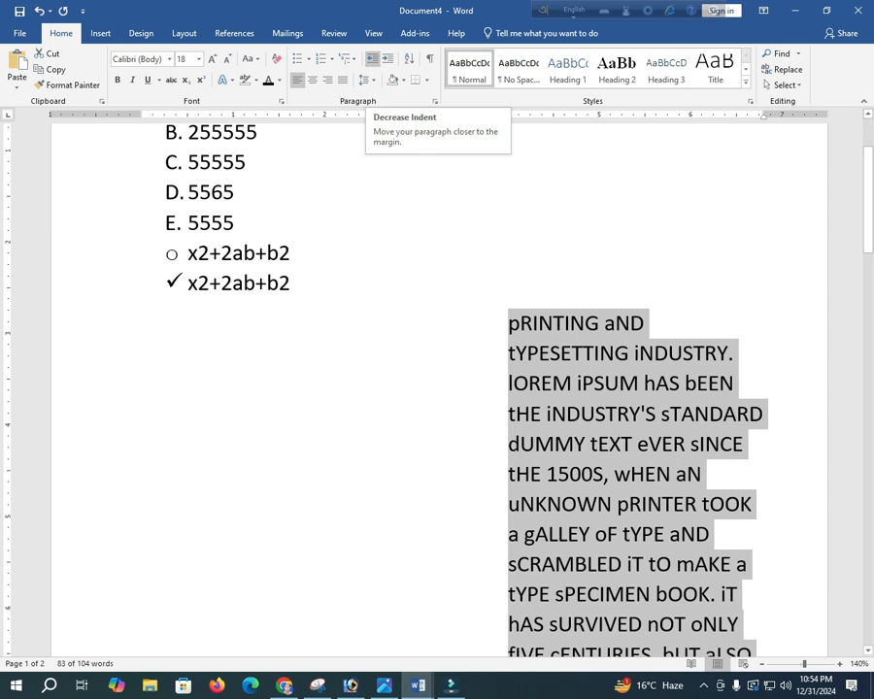
# - Decrease the left indent of the long paragraph repeatedly until it lines up with the list markers, about 0.25 inch
pyautogui.click(372, 58)
pyautogui.click(372, 58)
pyautogui.click(372, 58)
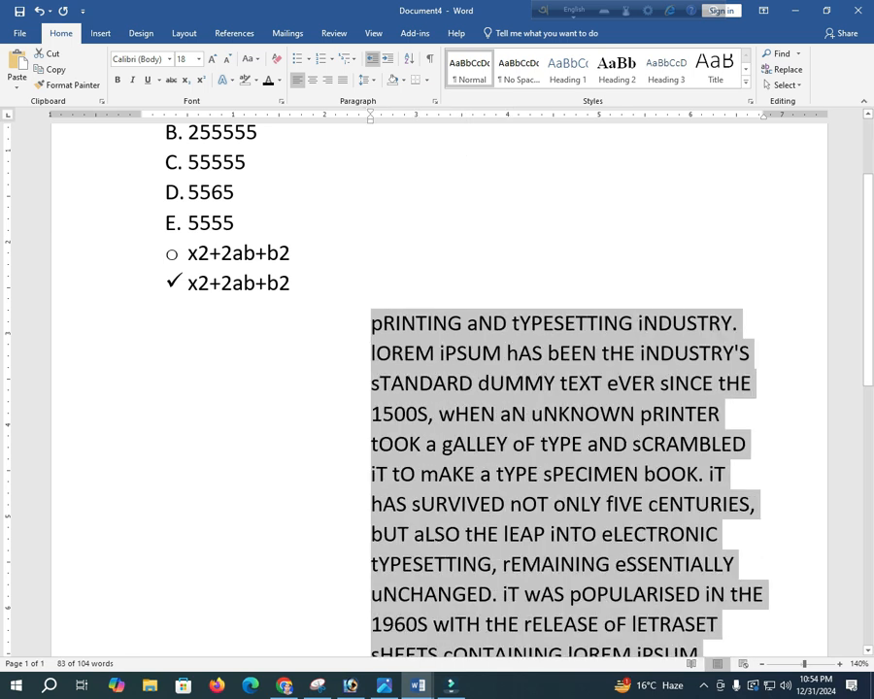
pyautogui.click(372, 58)
pyautogui.click(372, 58)
pyautogui.click(372, 58)
pyautogui.click(372, 58)
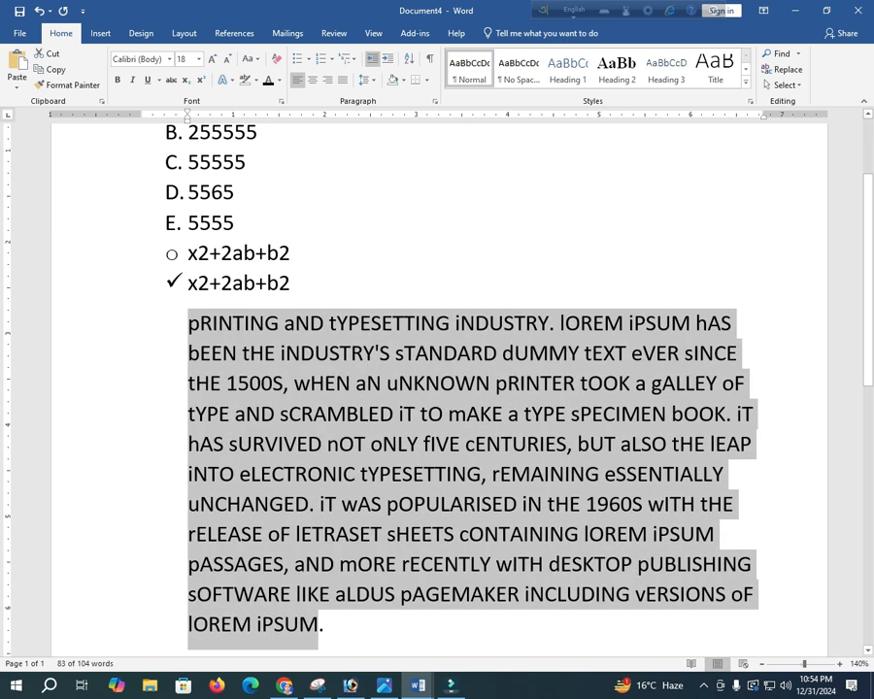
pyautogui.click(372, 58)
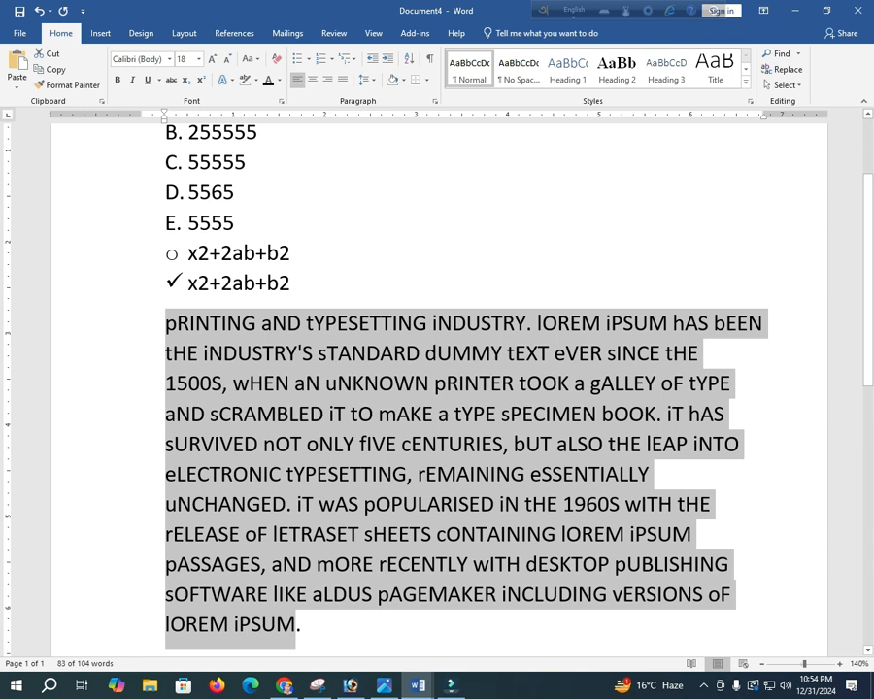
pyautogui.click(392, 356)
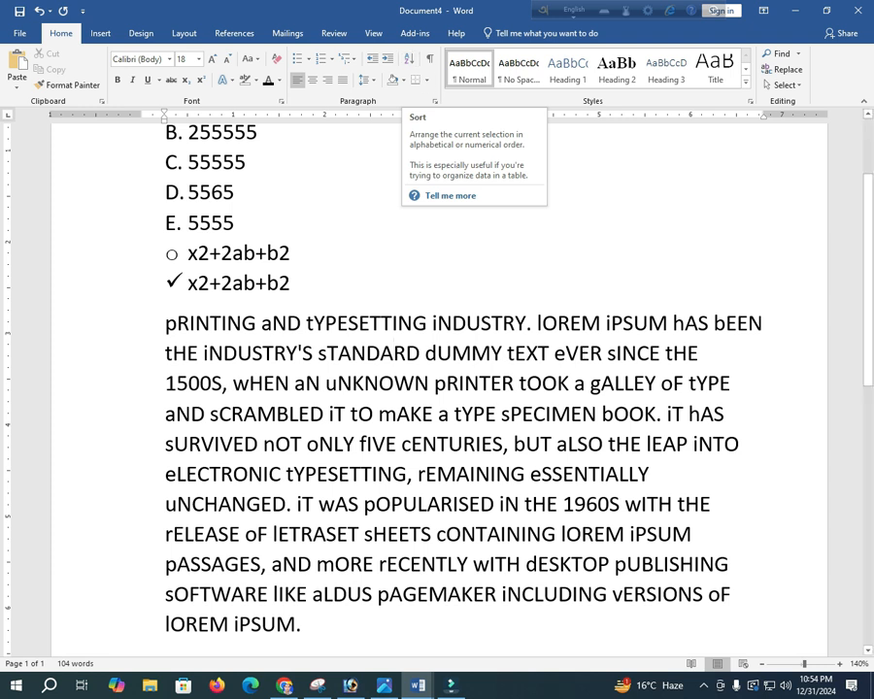
# - Insert a 3x3 table on a new line without a bullet below the check-marked x2+2ab+b2 line
pyautogui.click(289, 283)
pyautogui.press('Return')
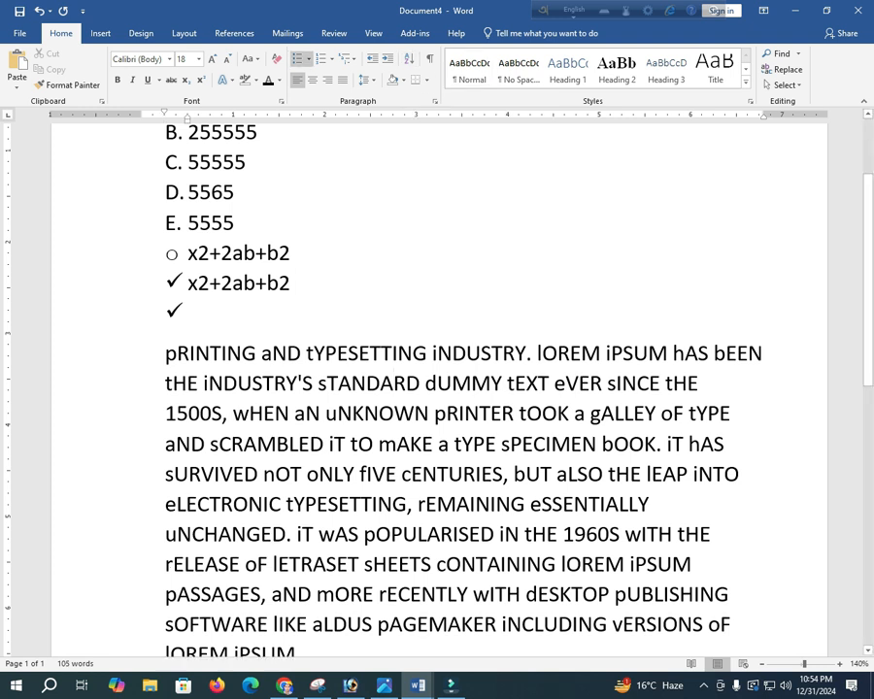
pyautogui.press('BackSpace')
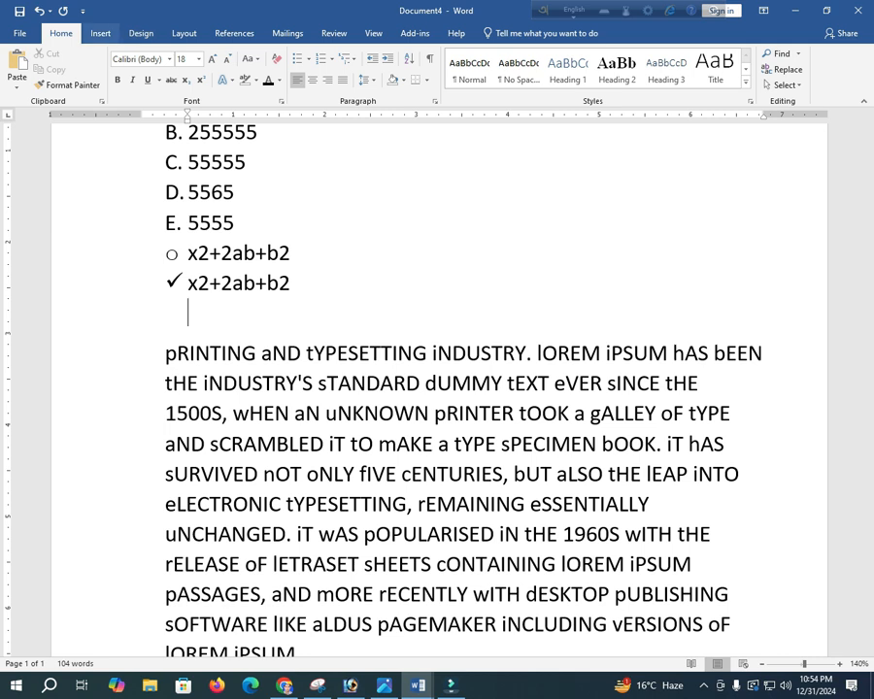
pyautogui.click(101, 33)
pyautogui.click(88, 68)
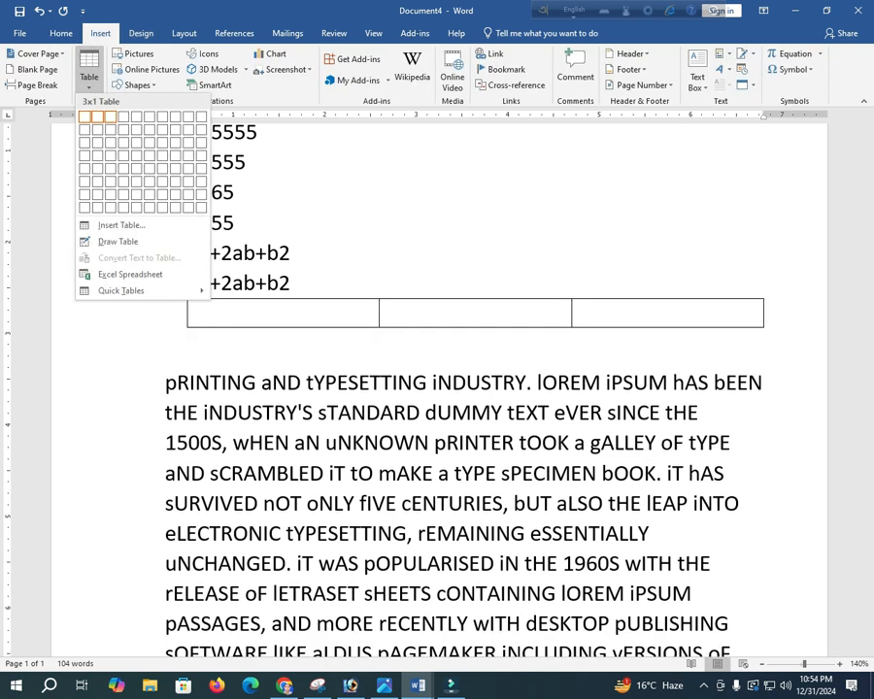
pyautogui.click(110, 142)
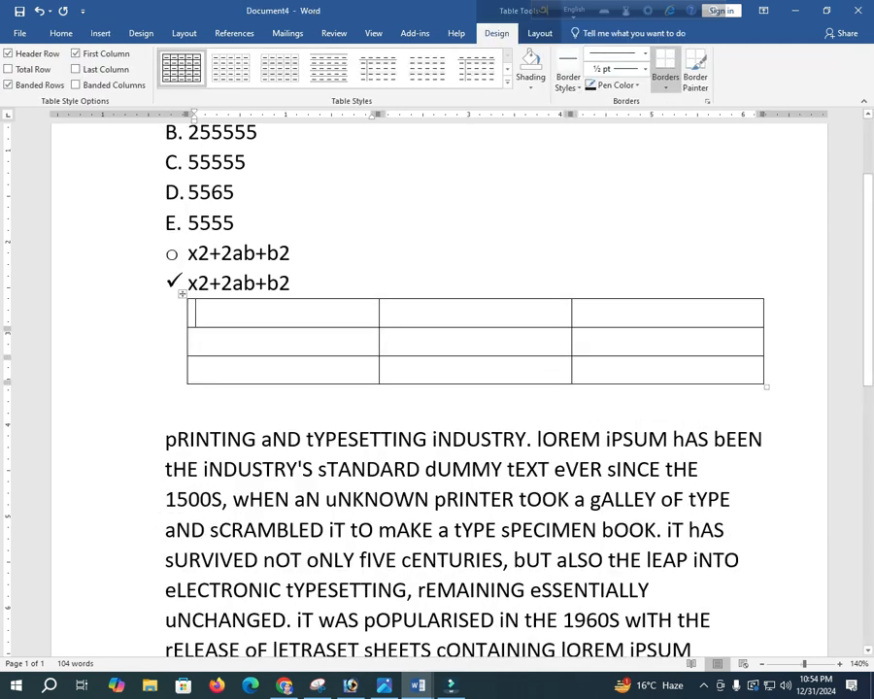
# - Fill the first table column with 1, 2 and 3 from top to bottom
pyautogui.write('1')
pyautogui.press('Down')
pyautogui.write('2')
pyautogui.press('Down')
pyautogui.write('3')
# - Fill the second table column with 1, 2 and 3 from top to bottom
pyautogui.click(387, 314)
pyautogui.write('1')
pyautogui.press('Down')
pyautogui.write('2')
pyautogui.press('Down')
pyautogui.write('3')
# - Fill the third table column with 1, 2 and 3 from top to bottom
pyautogui.click(580, 313)
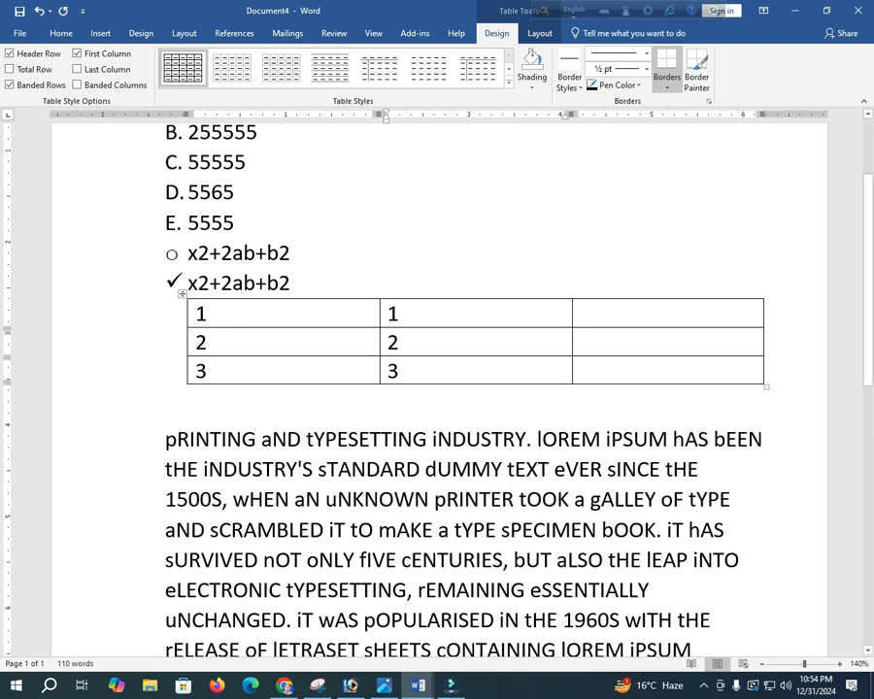
pyautogui.write('1')
pyautogui.press('Down')
pyautogui.write('2')
pyautogui.press('Down')
pyautogui.write('3')
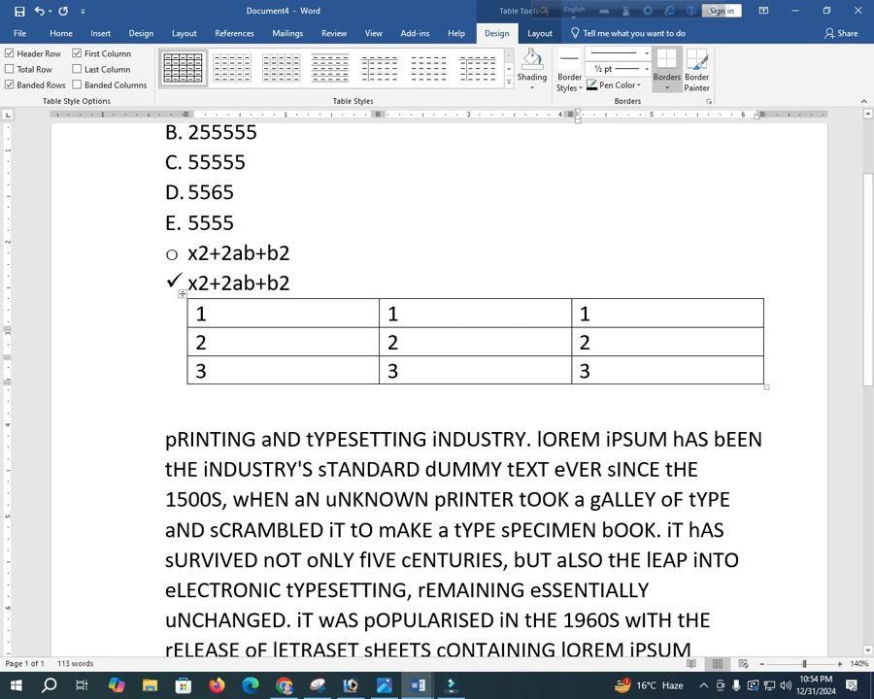
pyautogui.moveTo(593, 371); pyautogui.dragTo(252, 313)
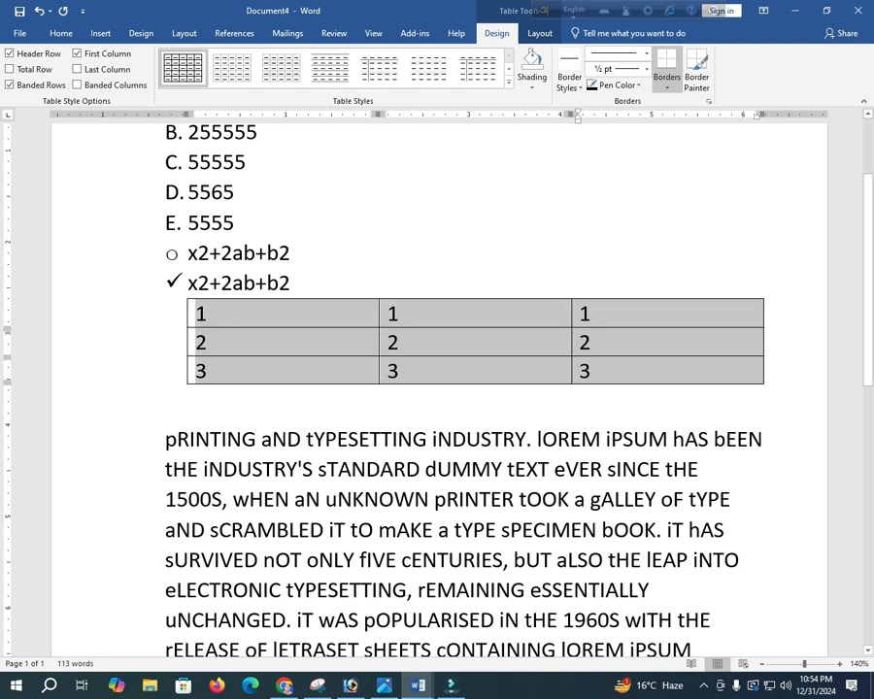
pyautogui.click(206, 371)
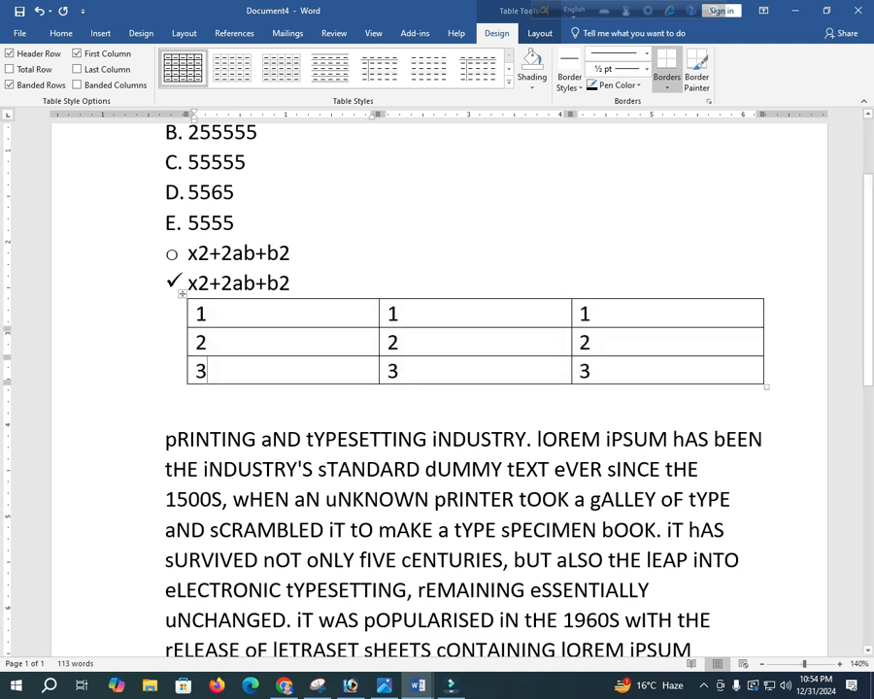
# - Sort the 3x3 table's rows by the first column as numbers in descending order, without a header row
pyautogui.moveTo(207, 314); pyautogui.dragTo(466, 314)
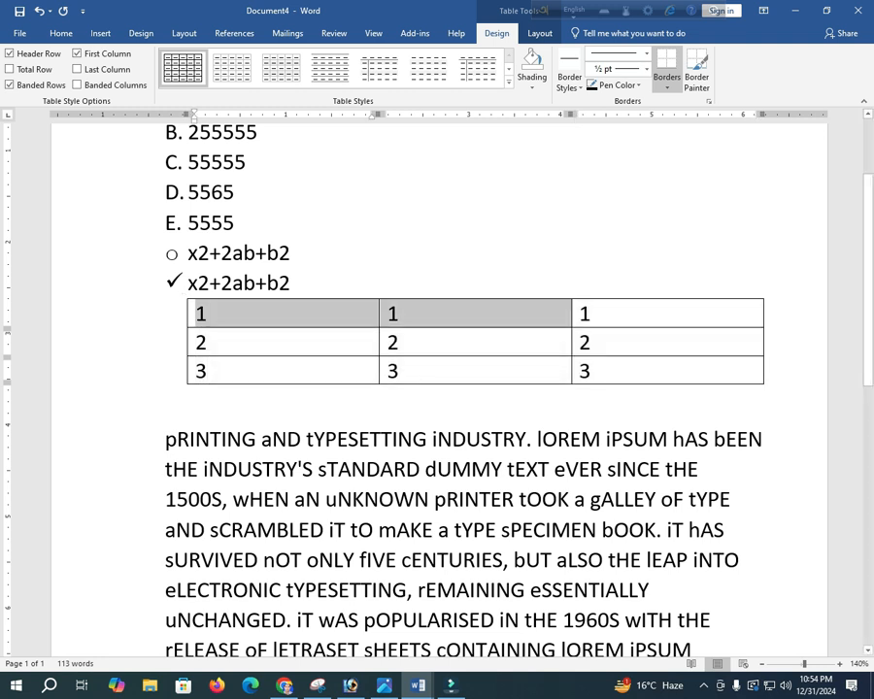
pyautogui.click(208, 314)
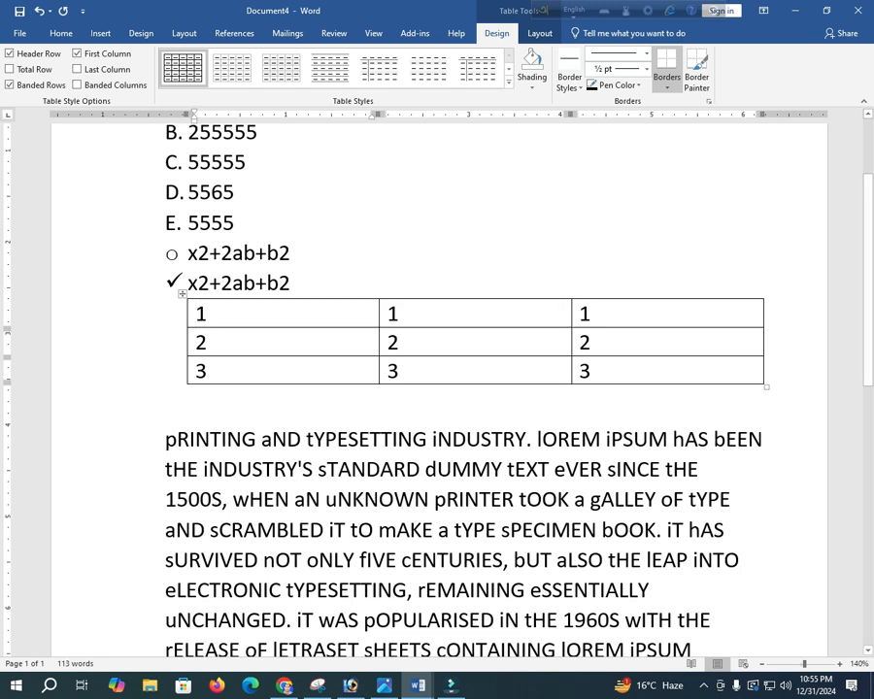
pyautogui.click(60, 34)
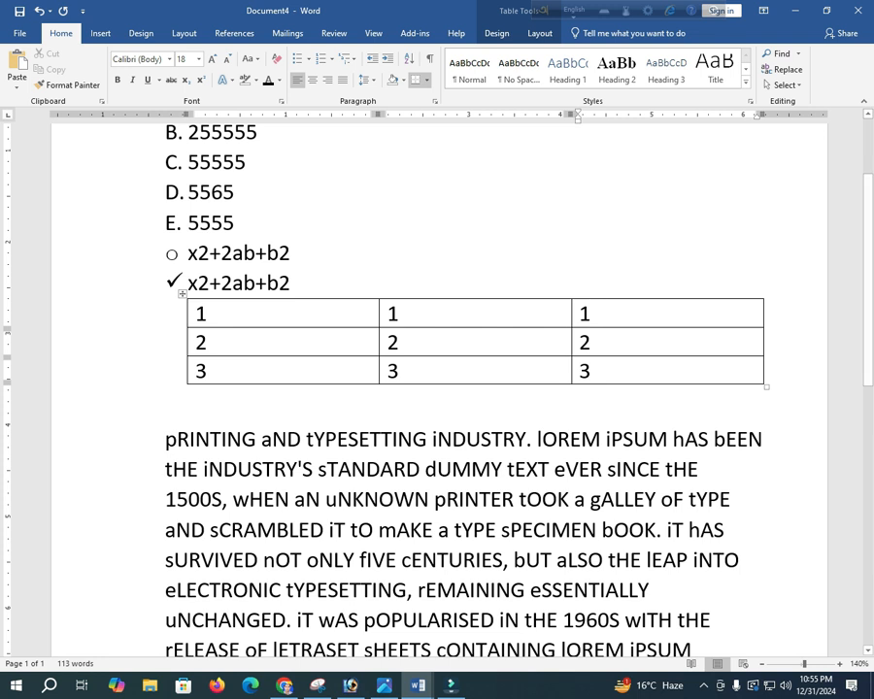
pyautogui.click(409, 58)
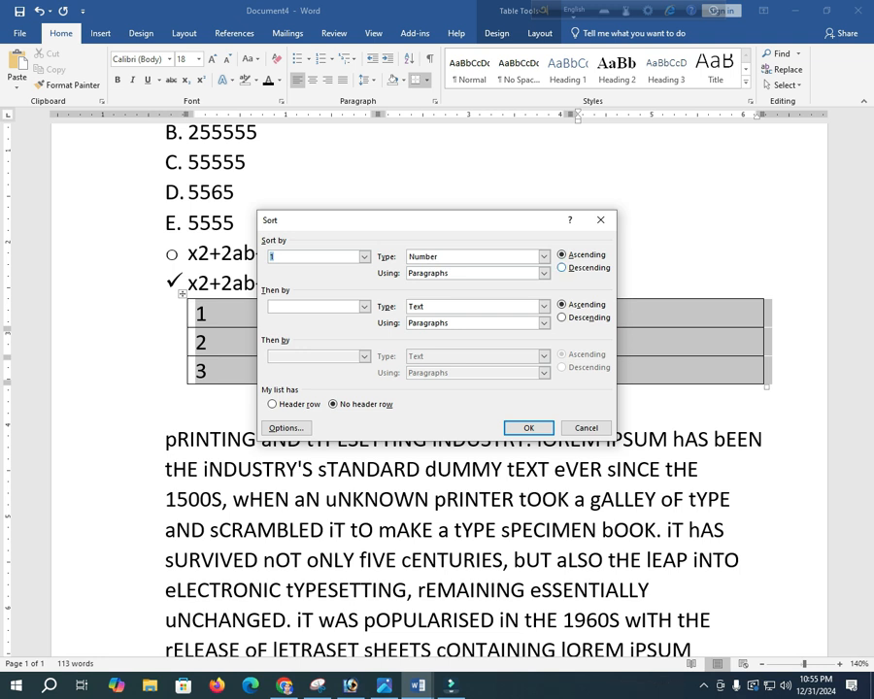
pyautogui.click(561, 267)
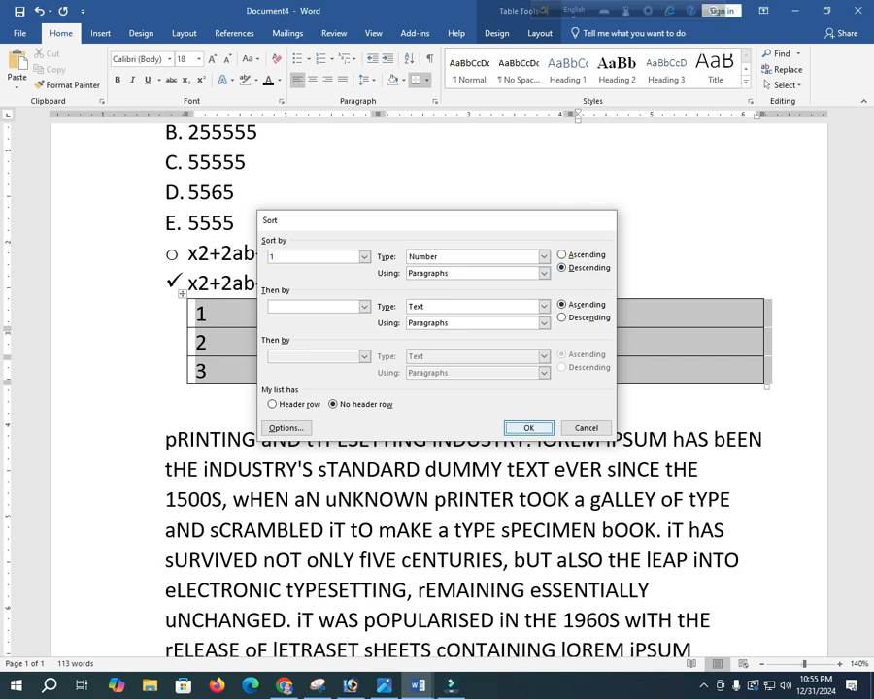
pyautogui.click(529, 427)
# - Sort the table rows again by the first column as numbers, this time in ascending order
pyautogui.click(207, 313)
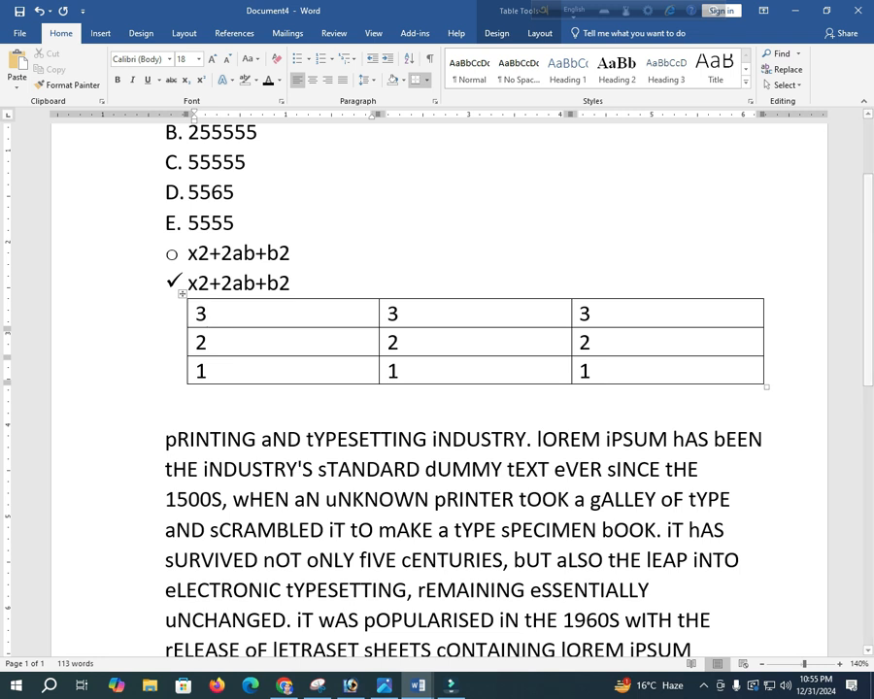
pyautogui.hotkey('alt', 'h')
pyautogui.press('s')
pyautogui.press('o')
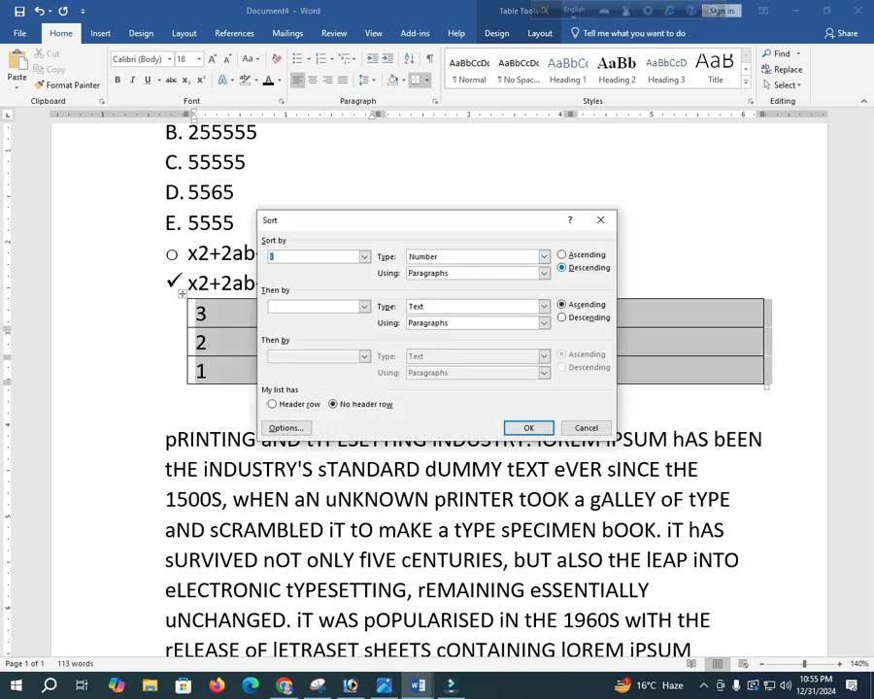
pyautogui.hotkey('alt', 'a')
pyautogui.press('Return')
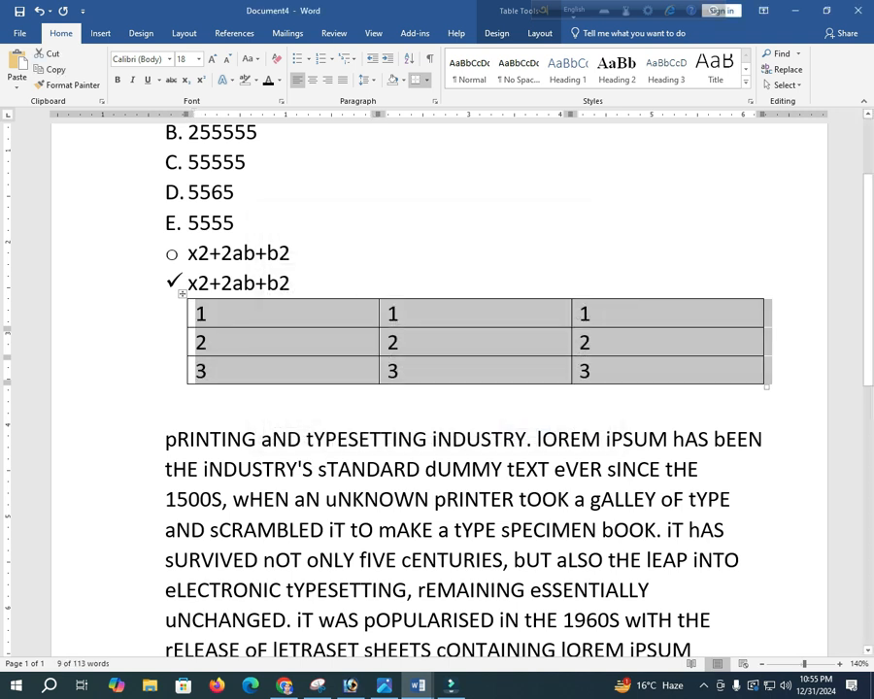
pyautogui.click(197, 313)
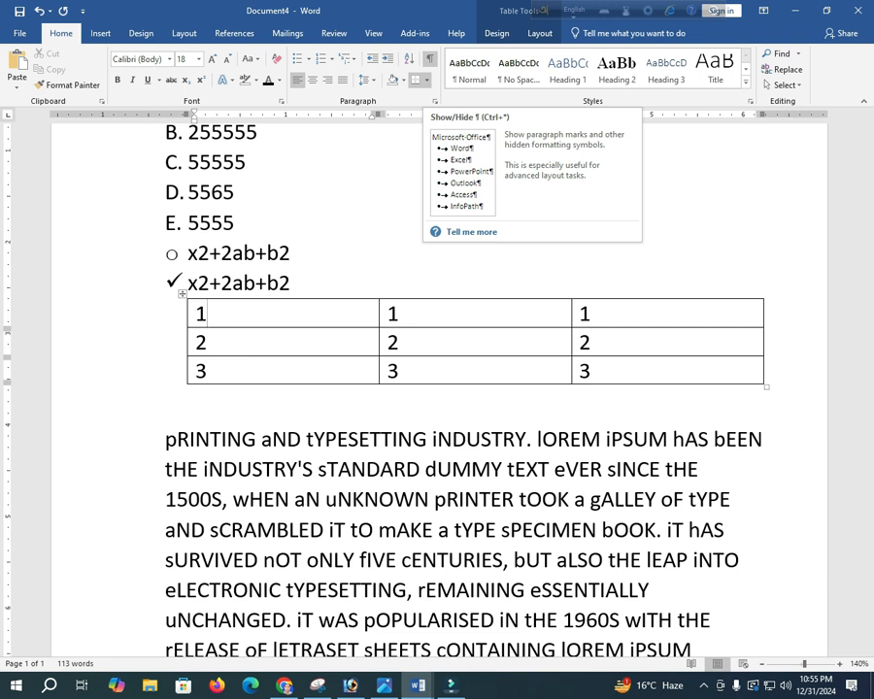
# - Paste the copied Bengali verse below the table and select its lines through পঁচা পানিতে
pyautogui.click(191, 398)
pyautogui.hotkey('ctrl', 'v')
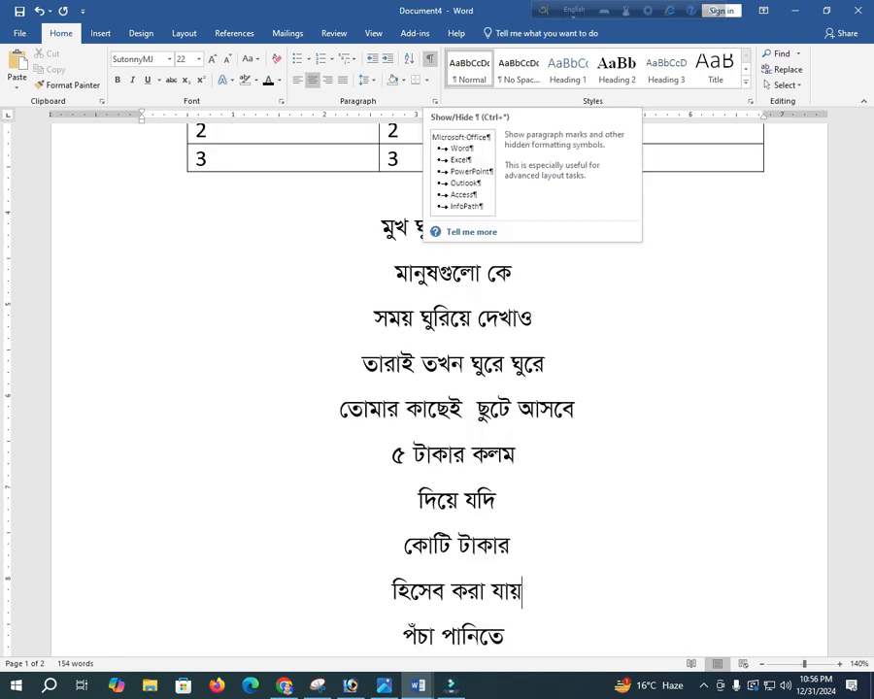
pyautogui.click(408, 227)
pyautogui.moveTo(380, 227); pyautogui.dragTo(505, 636)
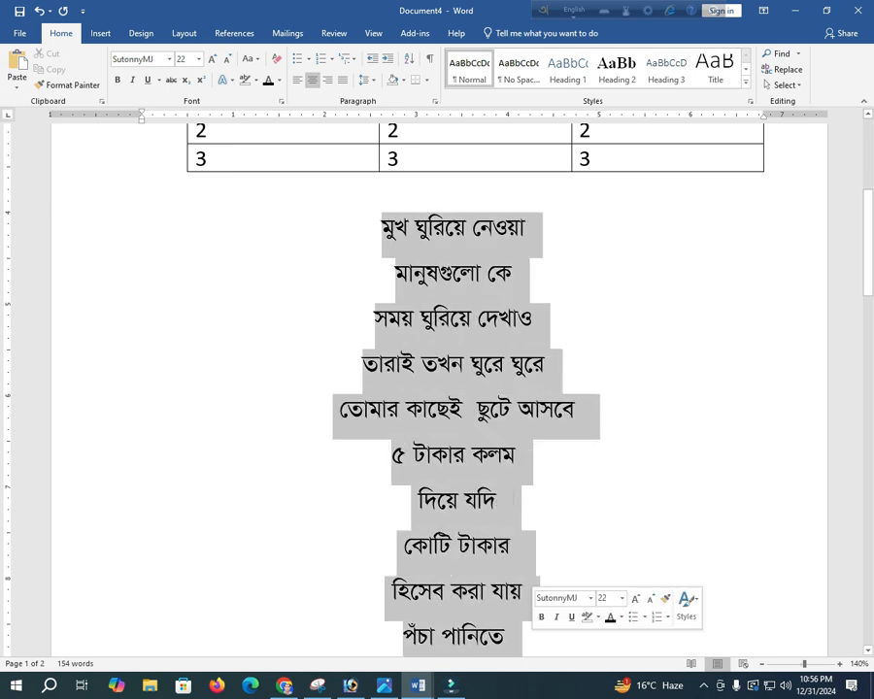
# - Show the paragraph marks and other hidden formatting symbols and hide them again, twice
pyautogui.hotkey('ctrl', 'shift', '8')
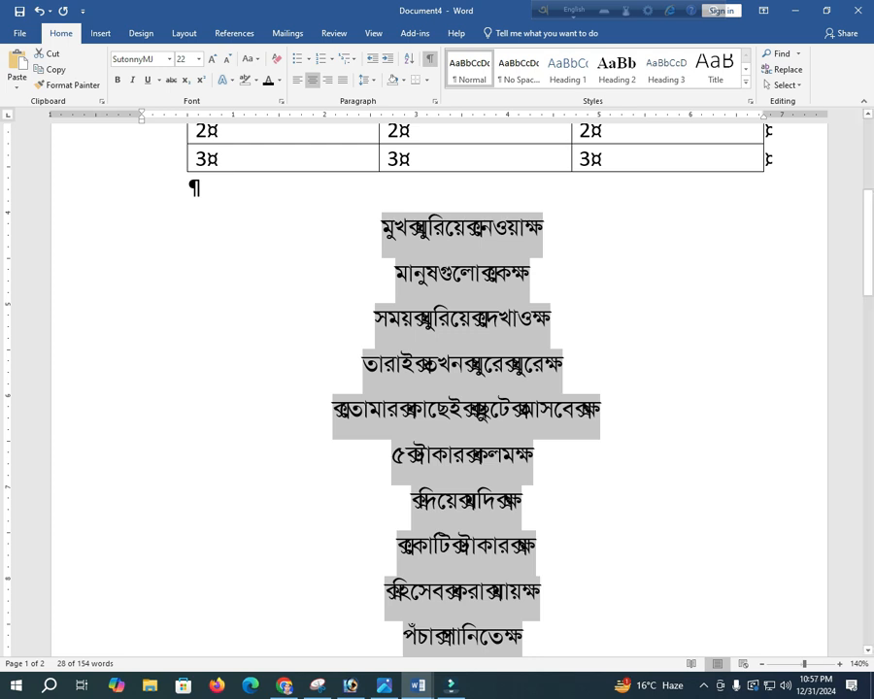
pyautogui.hotkey('ctrl', 'shift', '8')
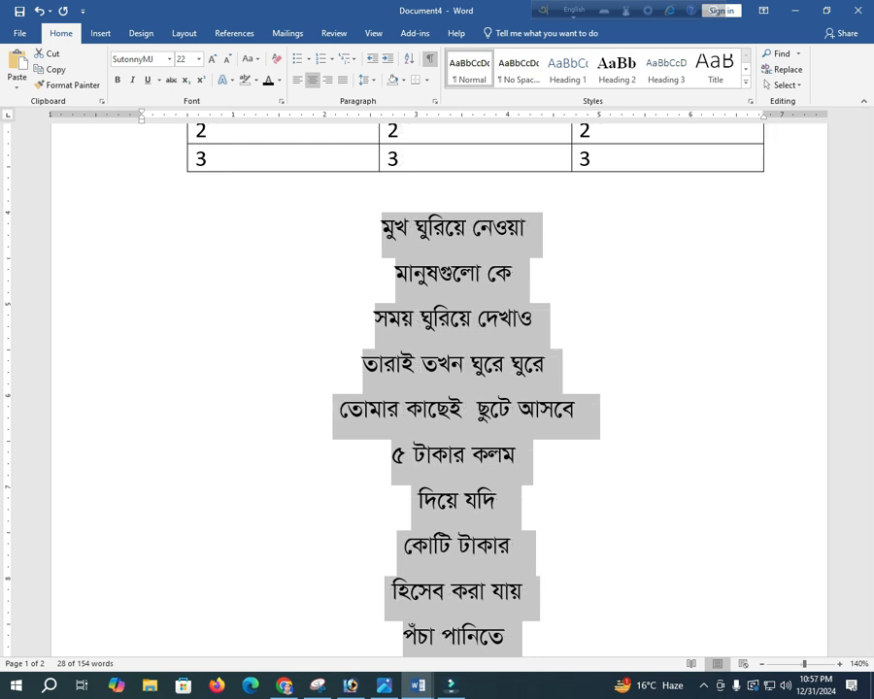
pyautogui.hotkey('ctrl', 'shift', '8')
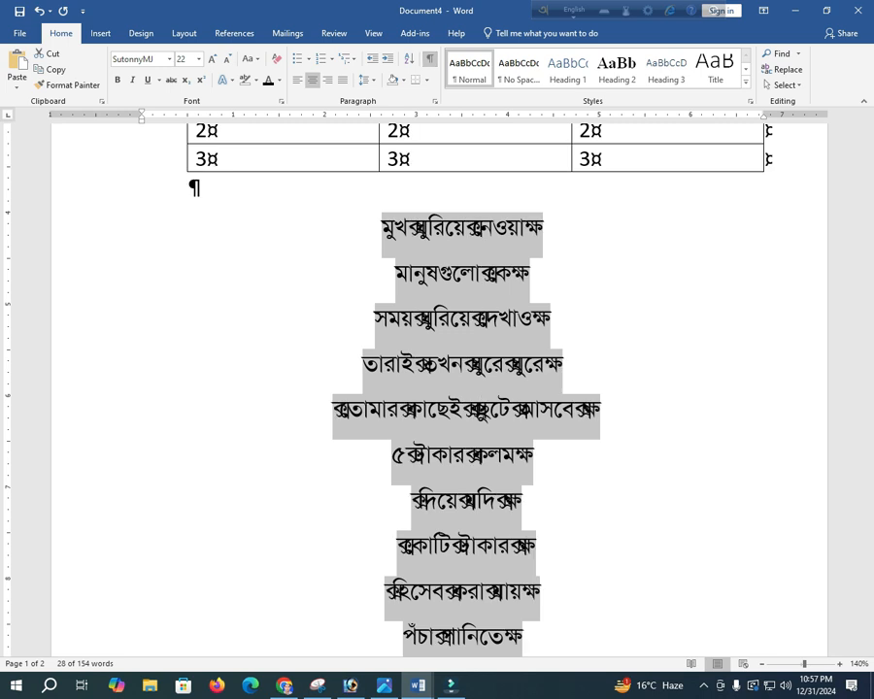
pyautogui.hotkey('ctrl', 'shift', '8')
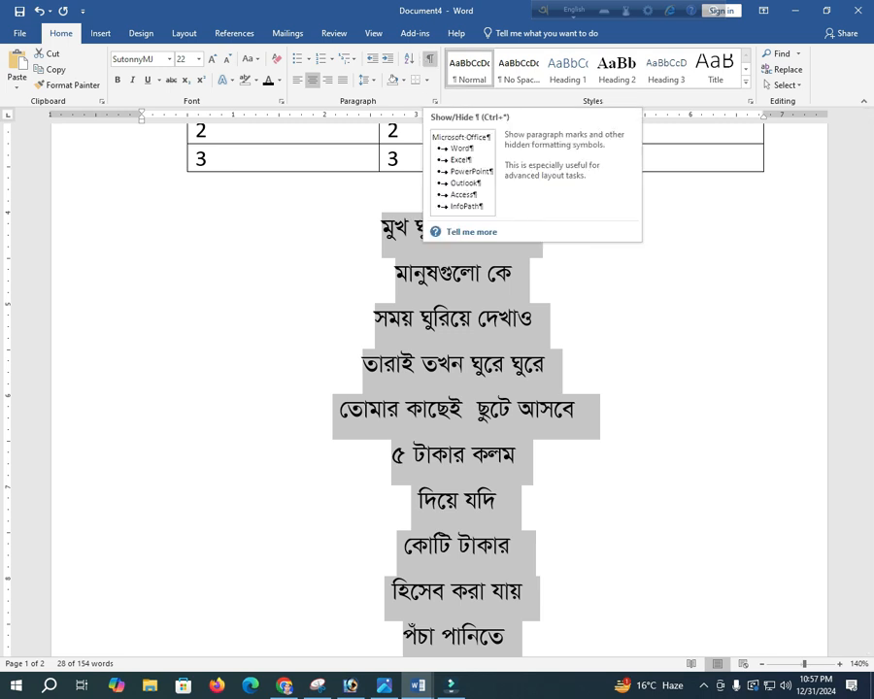
# - Center the whole Lorem Ipsum paragraph on the second page
pyautogui.scroll(-15, 437, 388)
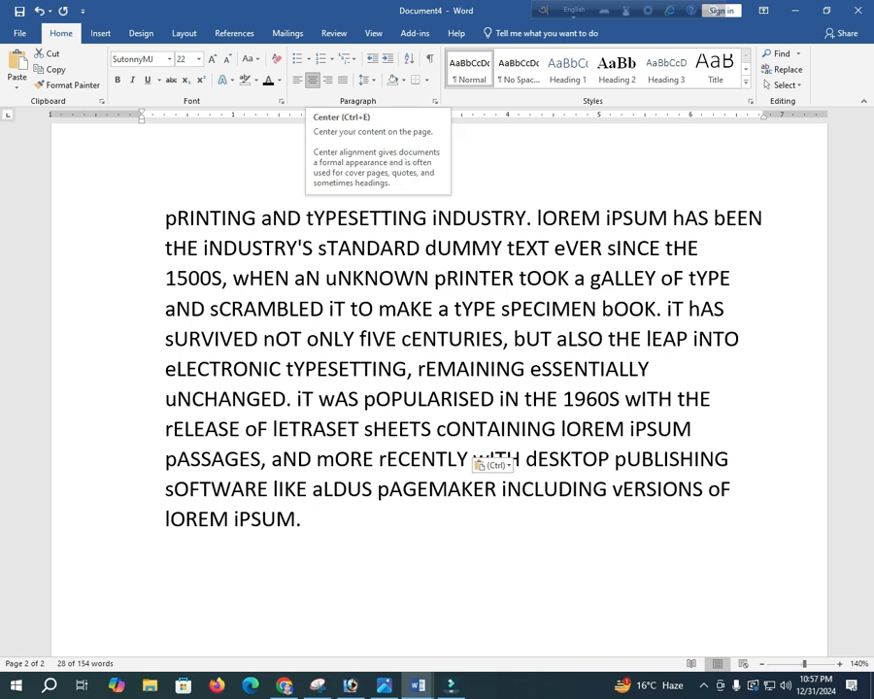
pyautogui.click(416, 278)
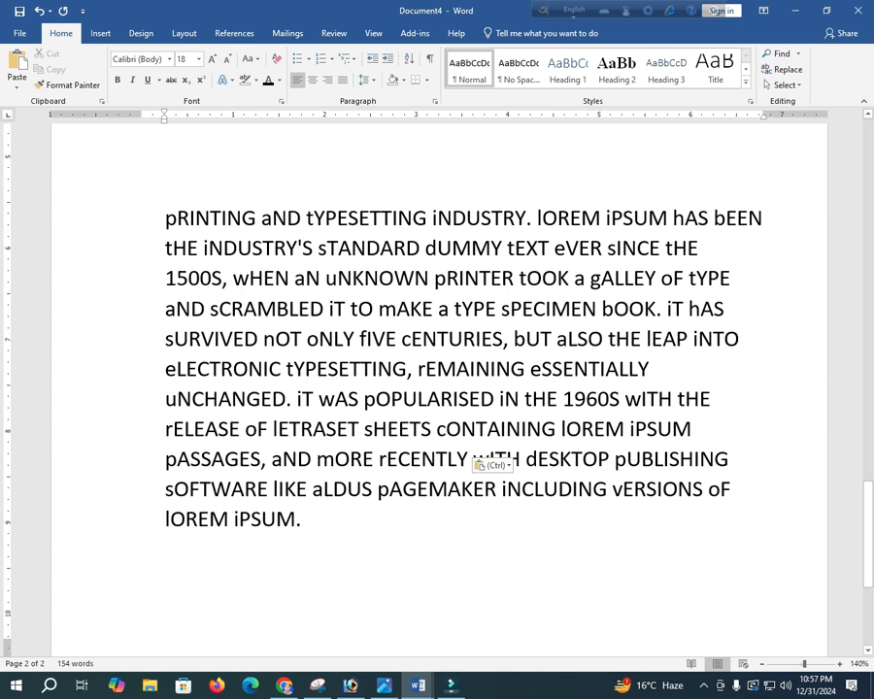
pyautogui.moveTo(166, 220); pyautogui.dragTo(282, 370)
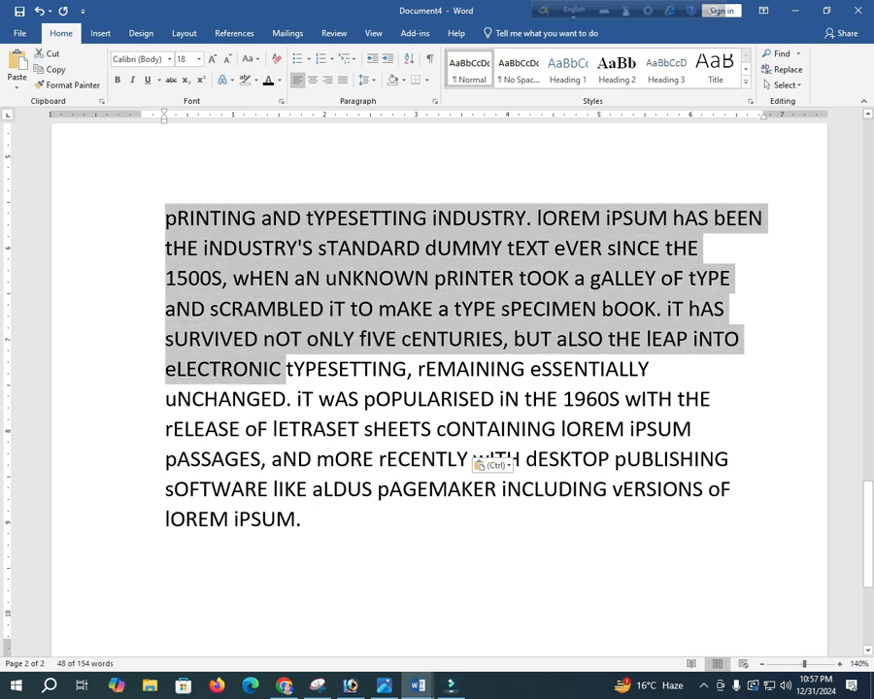
pyautogui.click(189, 279)
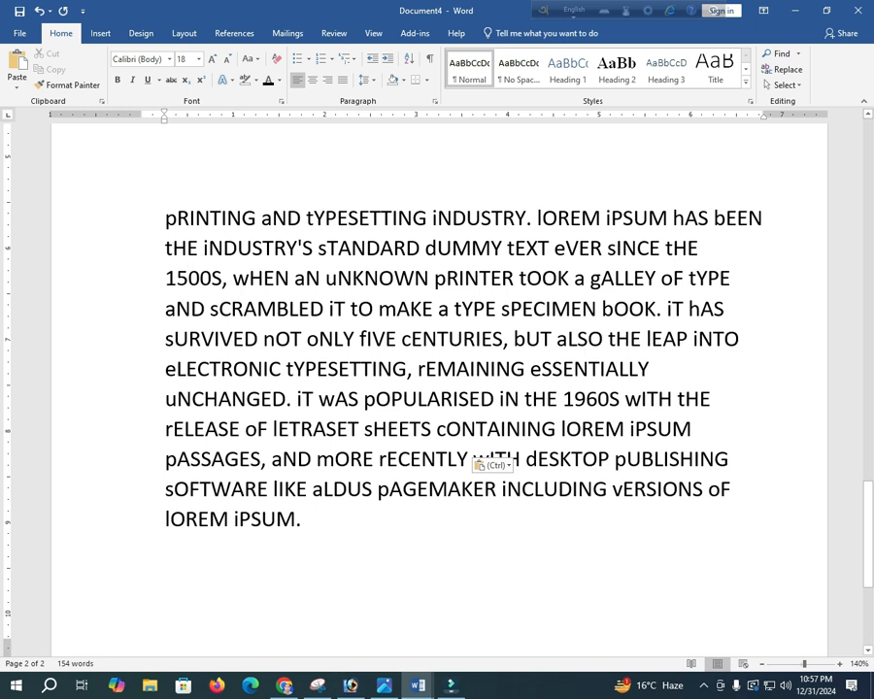
pyautogui.moveTo(166, 219); pyautogui.dragTo(308, 522)
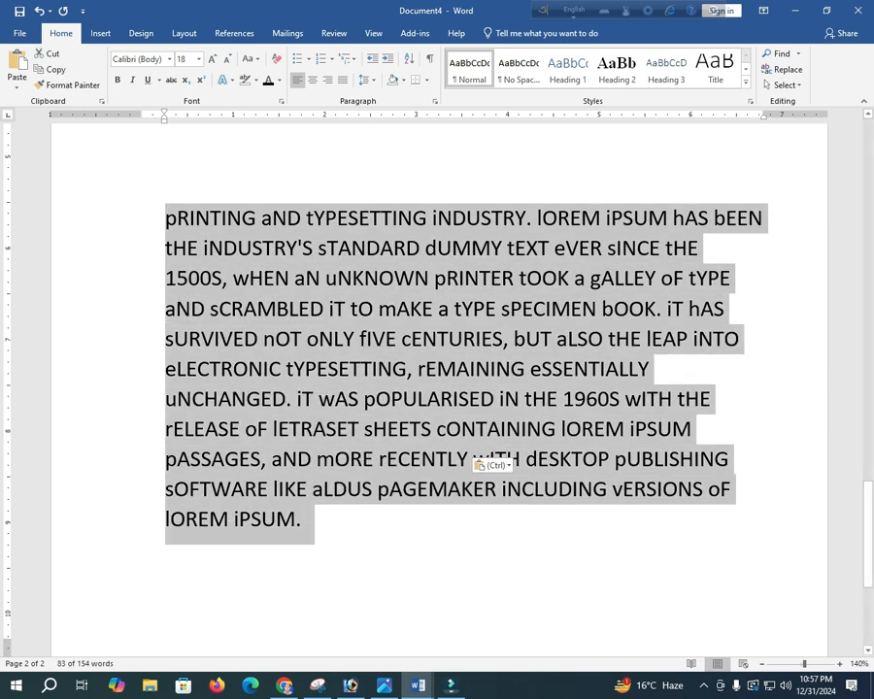
pyautogui.hotkey('ctrl', 'e')
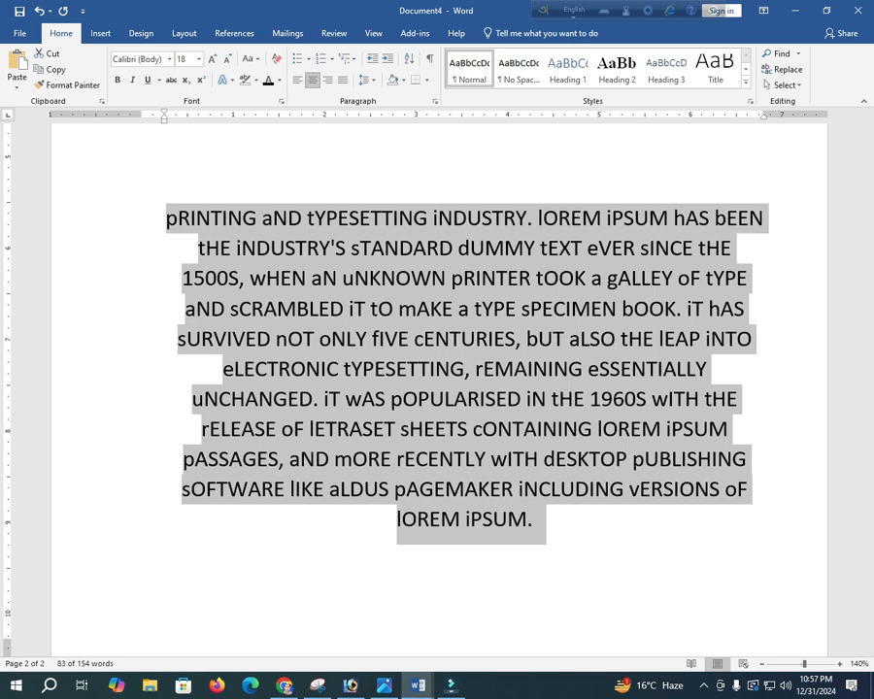
pyautogui.click(432, 278)
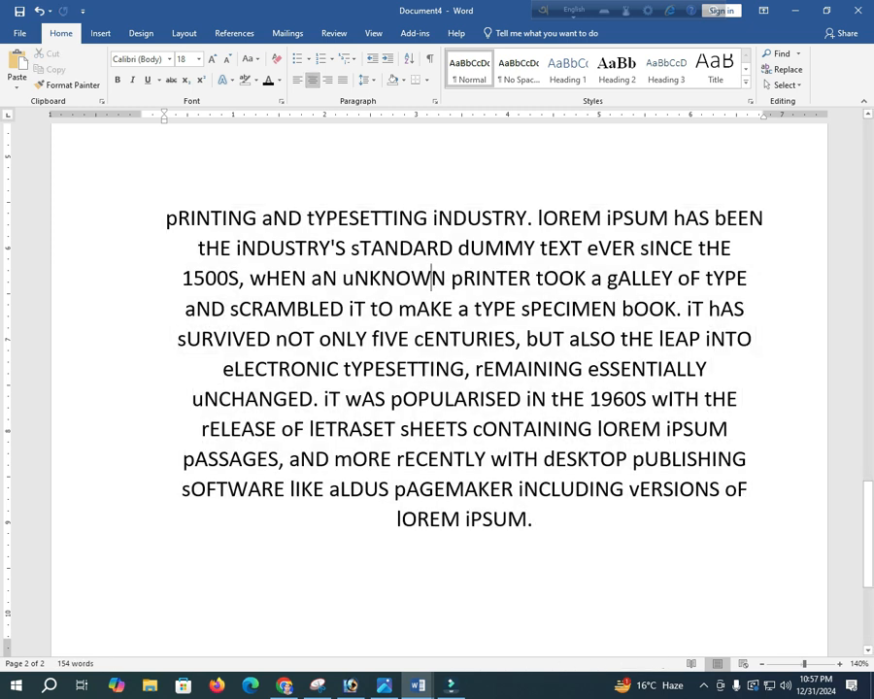
# - Select the whole Lorem Ipsum paragraph and cycle its alignment through left and right, ending on justified
pyautogui.moveTo(433, 218); pyautogui.dragTo(453, 308)
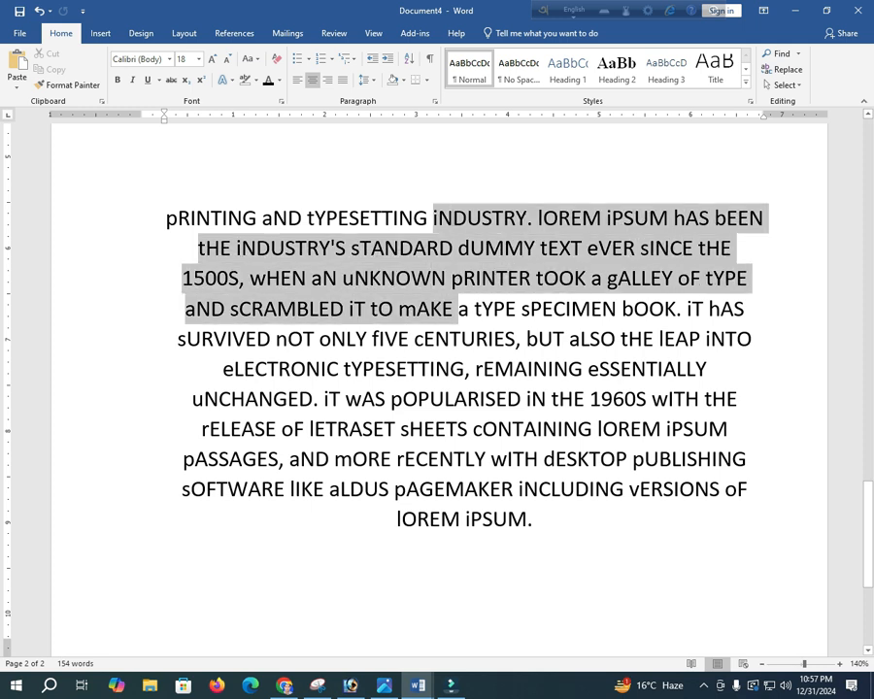
pyautogui.click(427, 248)
pyautogui.moveTo(118, 152); pyautogui.dragTo(544, 524)
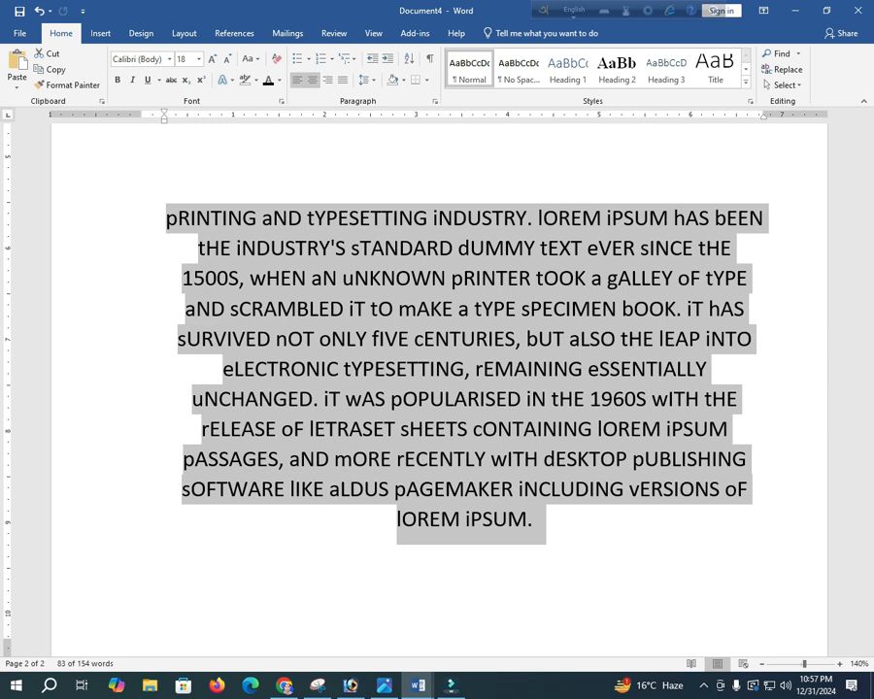
pyautogui.click(297, 80)
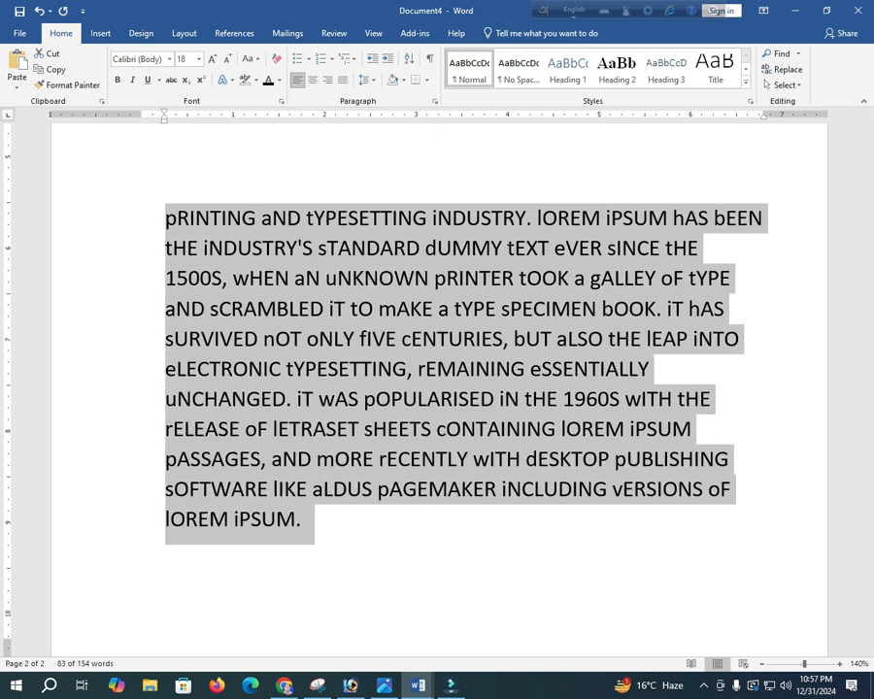
pyautogui.click(328, 80)
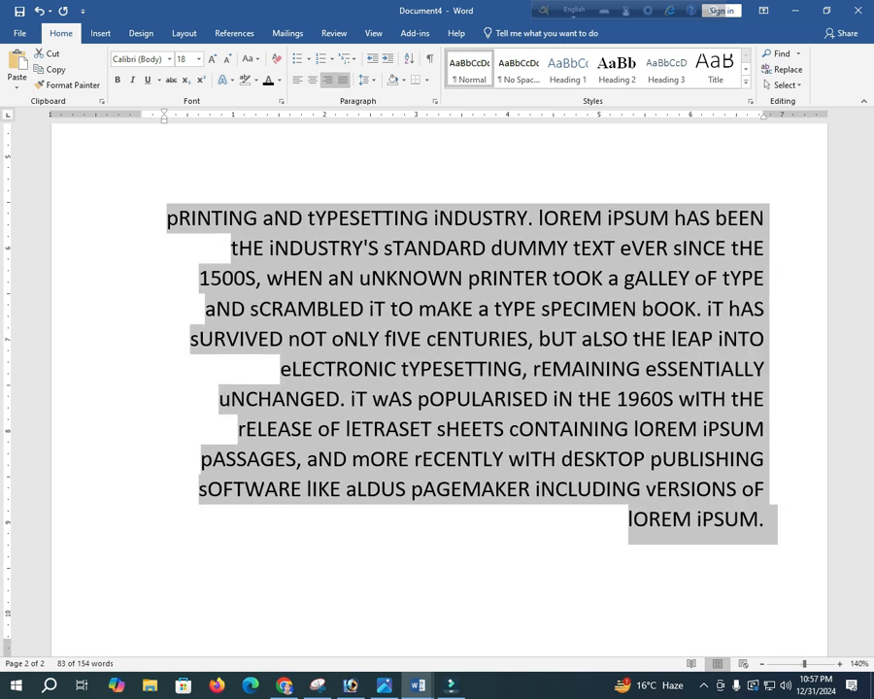
pyautogui.click(343, 80)
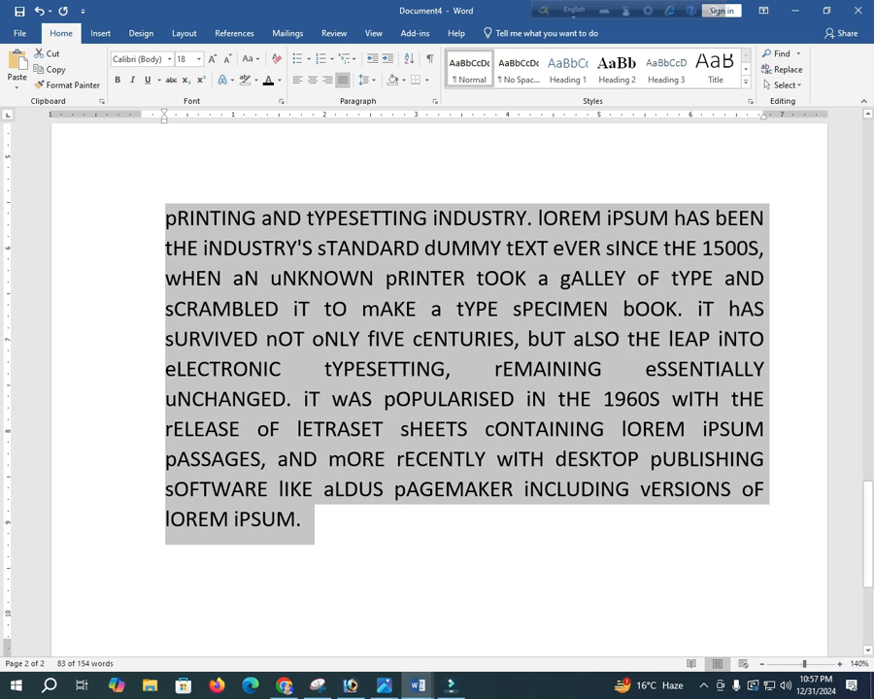
pyautogui.click(267, 247)
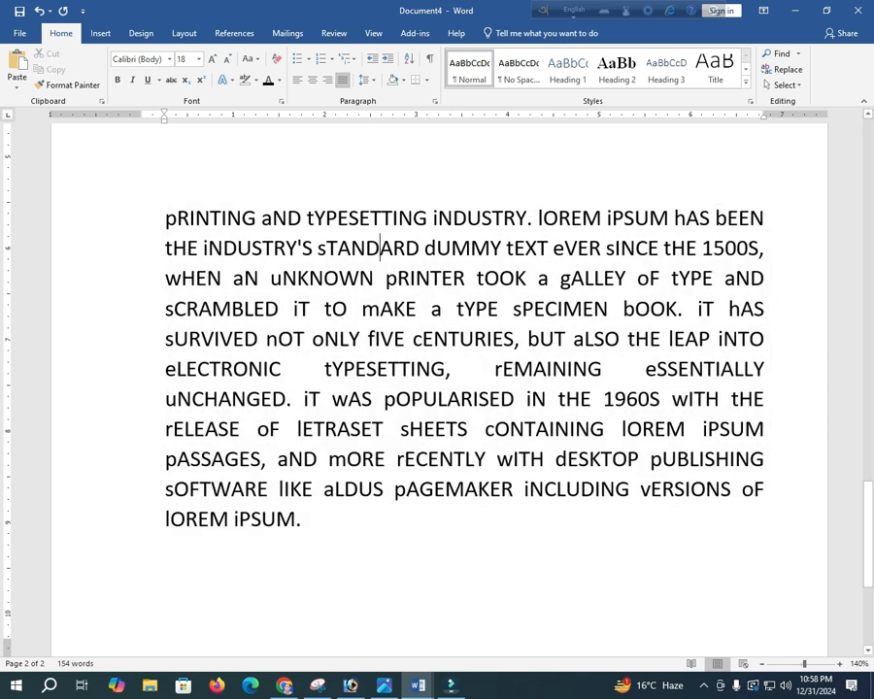
# - Cycle the Lorem Ipsum paragraph's alignment through right, left and centered, finishing with justified
pyautogui.hotkey('ctrl', 'r')
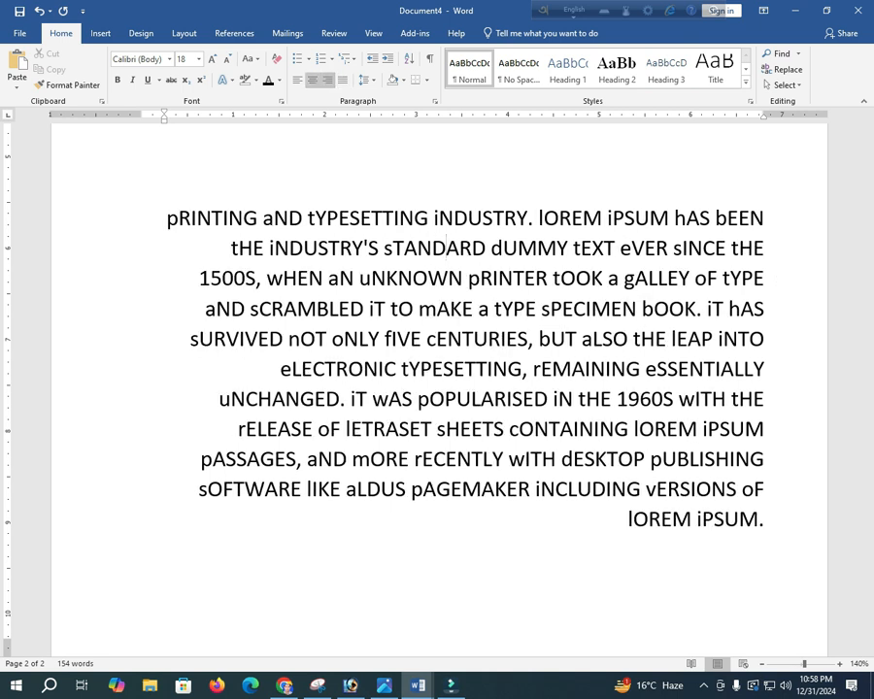
pyautogui.hotkey('ctrl', 'l')
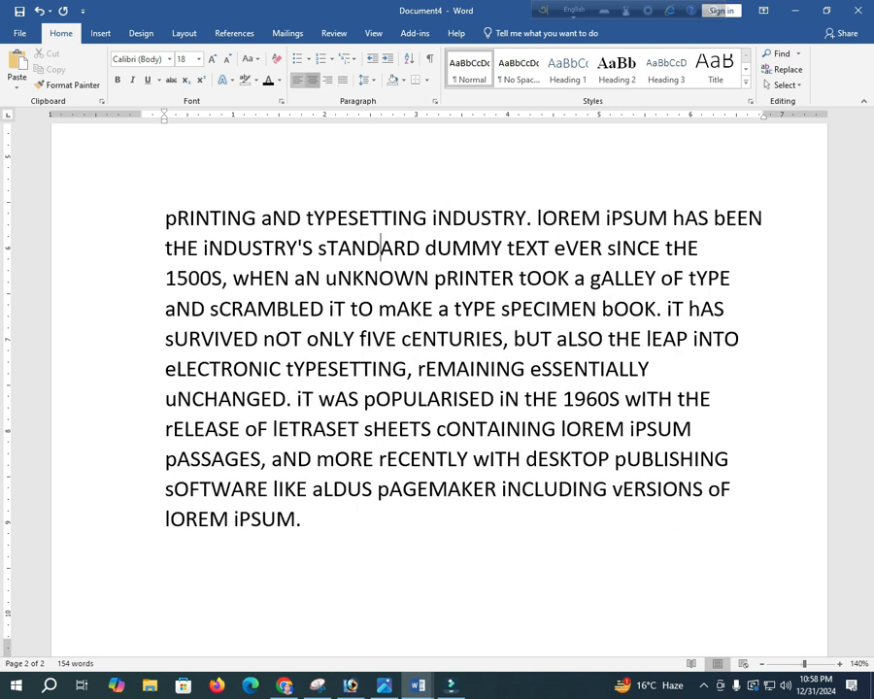
pyautogui.hotkey('ctrl', 'e')
pyautogui.hotkey('ctrl', 'j')
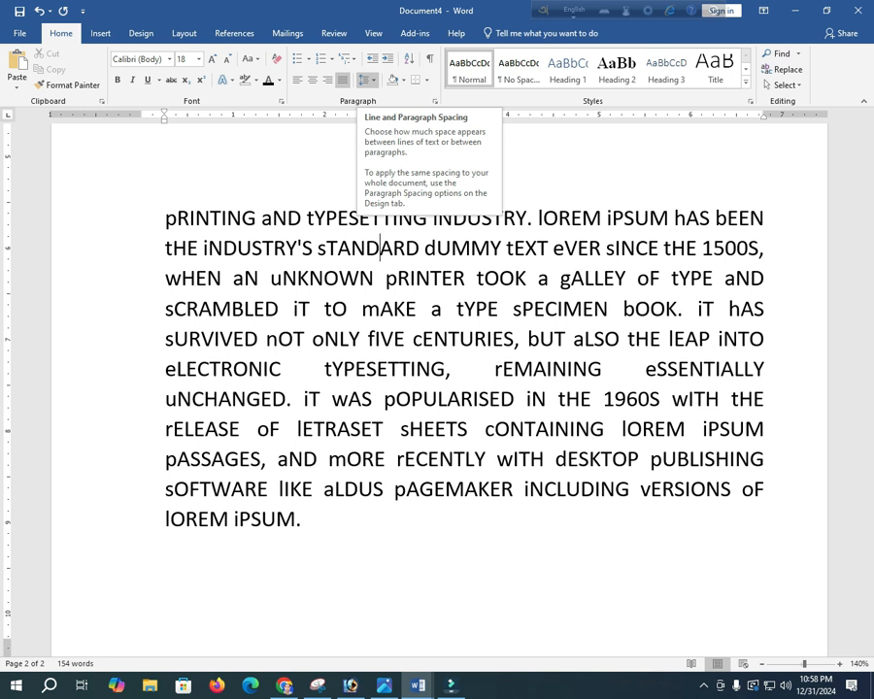
# - Set the line spacing of the whole Lorem Ipsum paragraph to 3.0
pyautogui.click(166, 217)
pyautogui.moveTo(306, 518); pyautogui.dragTo(165, 218)
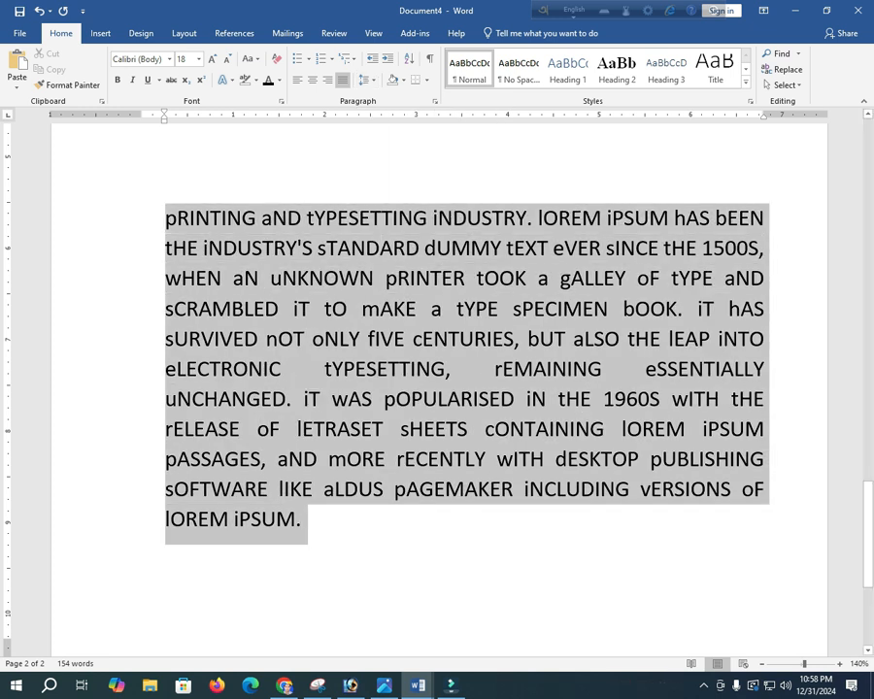
pyautogui.click(365, 79)
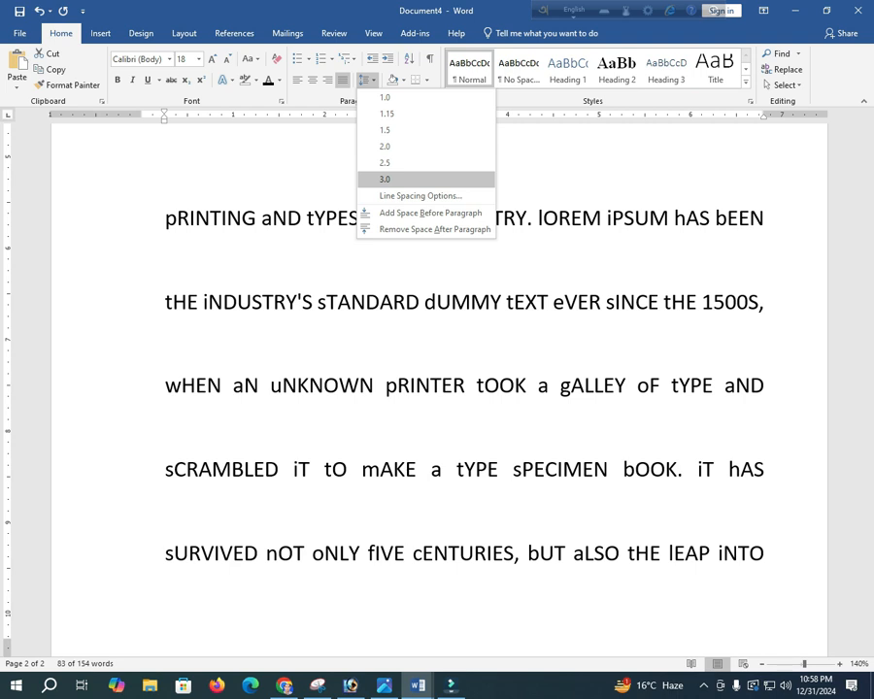
pyautogui.click(385, 179)
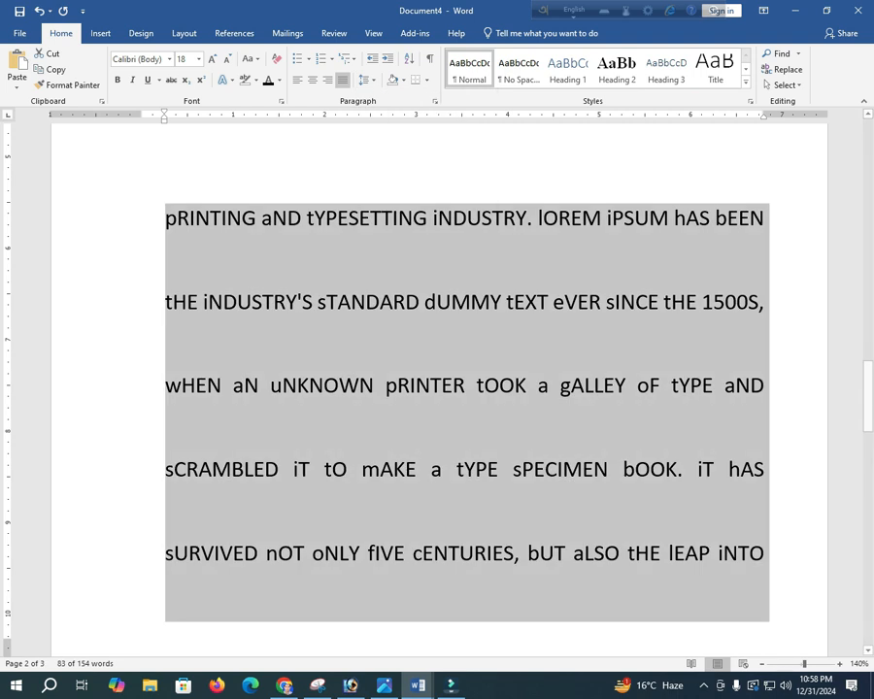
# - Set the line spacing of the Lorem Ipsum paragraph to 1.0 and change it to 2.0
pyautogui.click(367, 79)
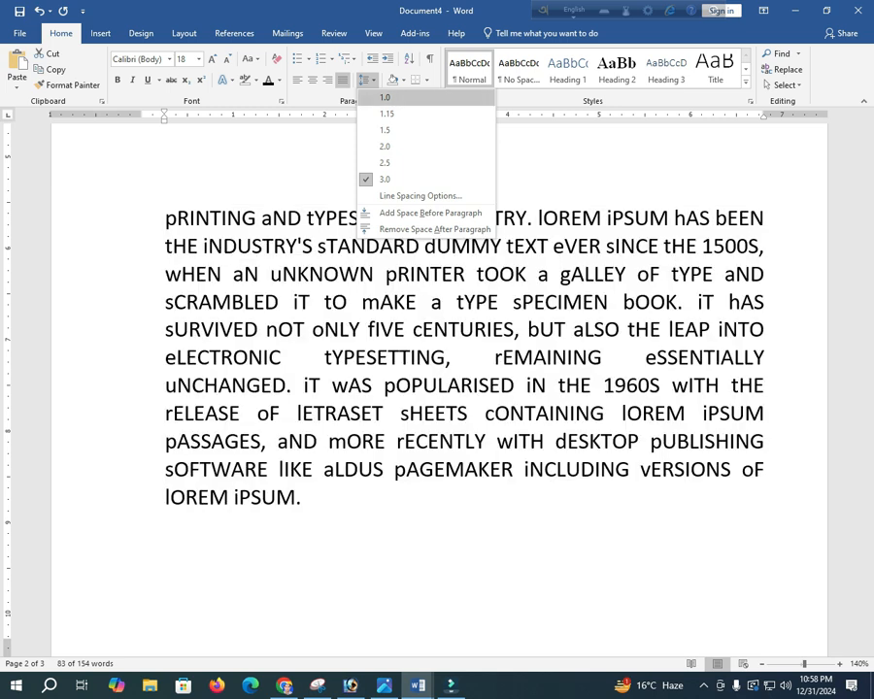
pyautogui.click(385, 97)
pyautogui.click(367, 79)
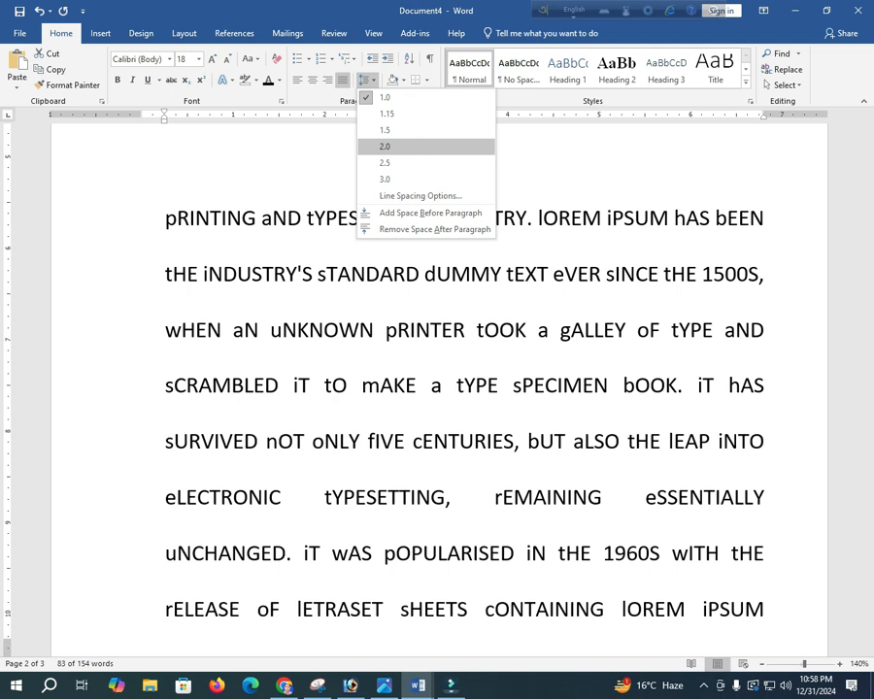
pyautogui.click(385, 146)
# - Remove the space after the Lorem Ipsum paragraph and set its line spacing to Single through the line spacing options
pyautogui.click(367, 80)
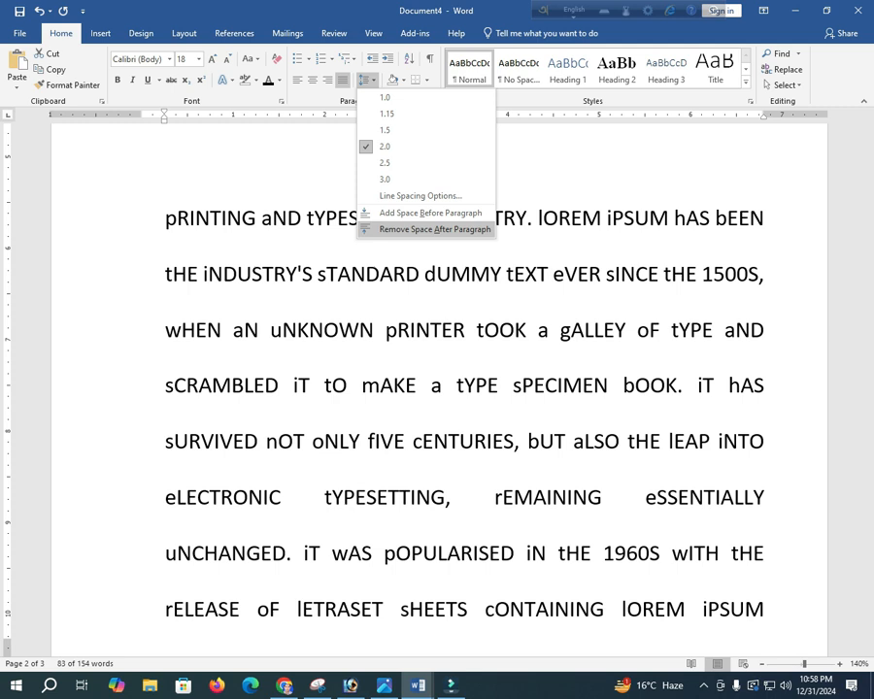
pyautogui.click(435, 229)
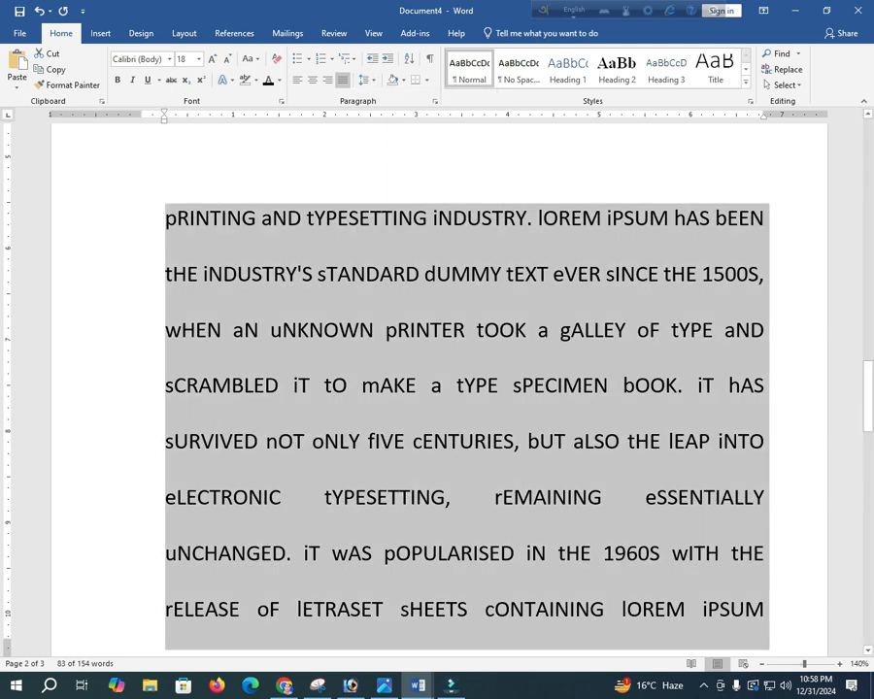
pyautogui.click(367, 80)
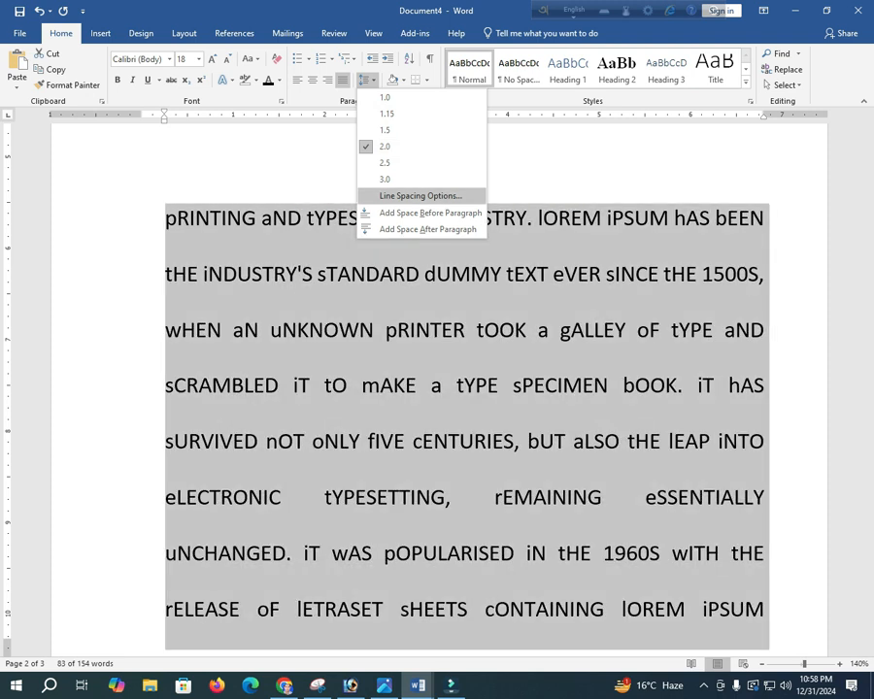
pyautogui.click(420, 195)
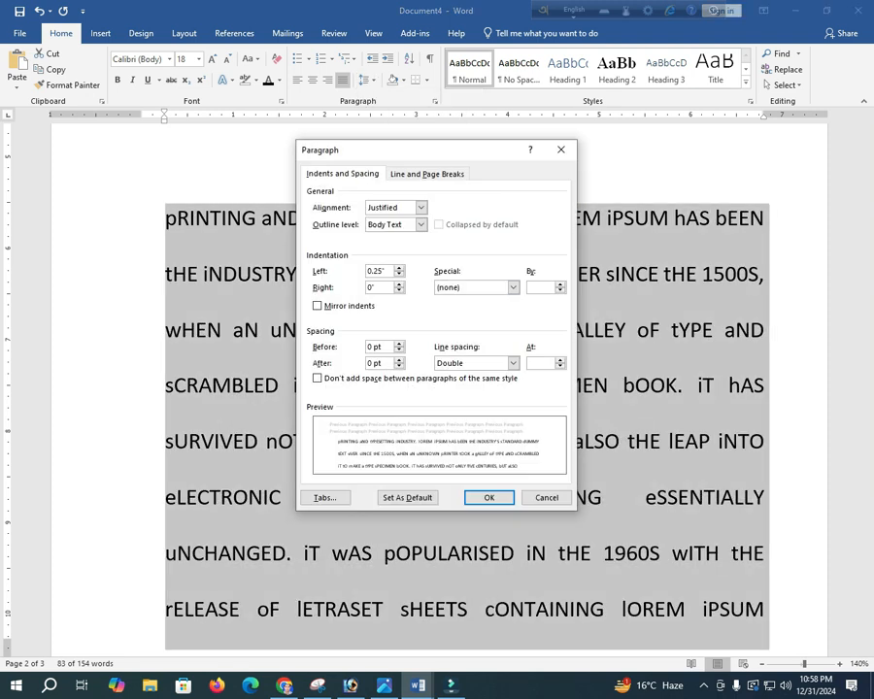
pyautogui.click(513, 364)
pyautogui.click(467, 373)
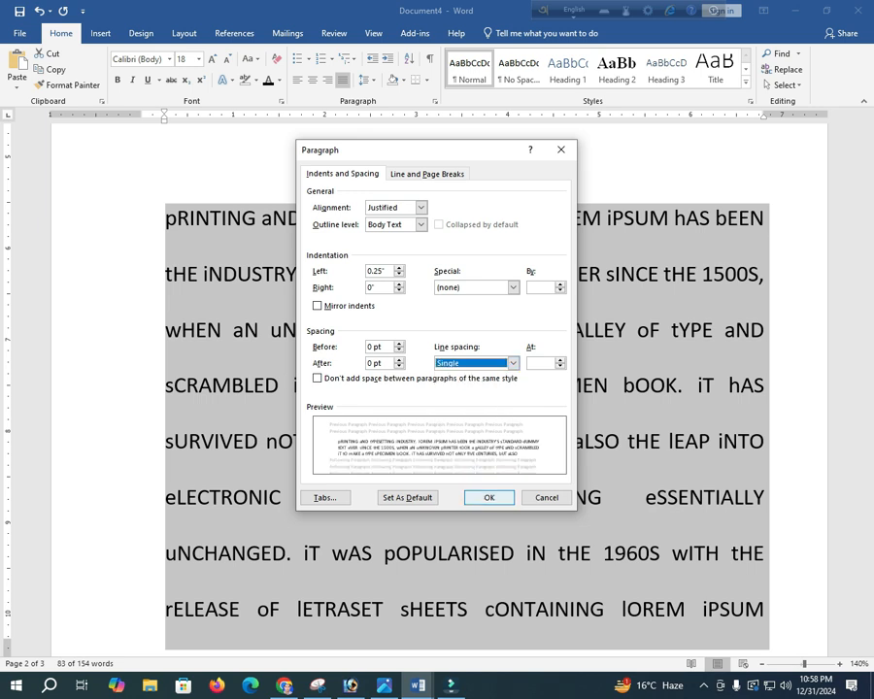
pyautogui.press('Return')
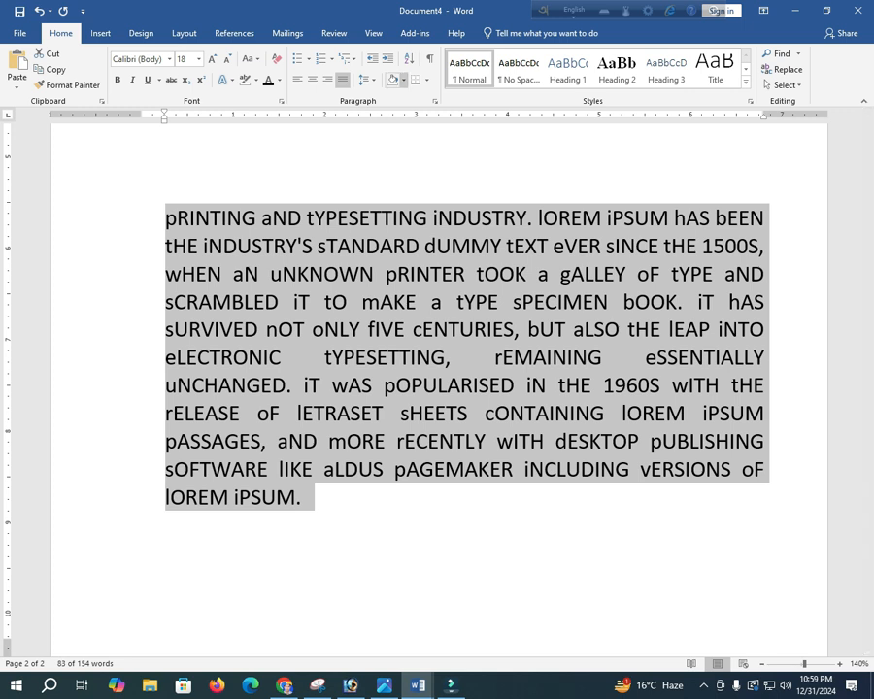
pyautogui.click(403, 81)
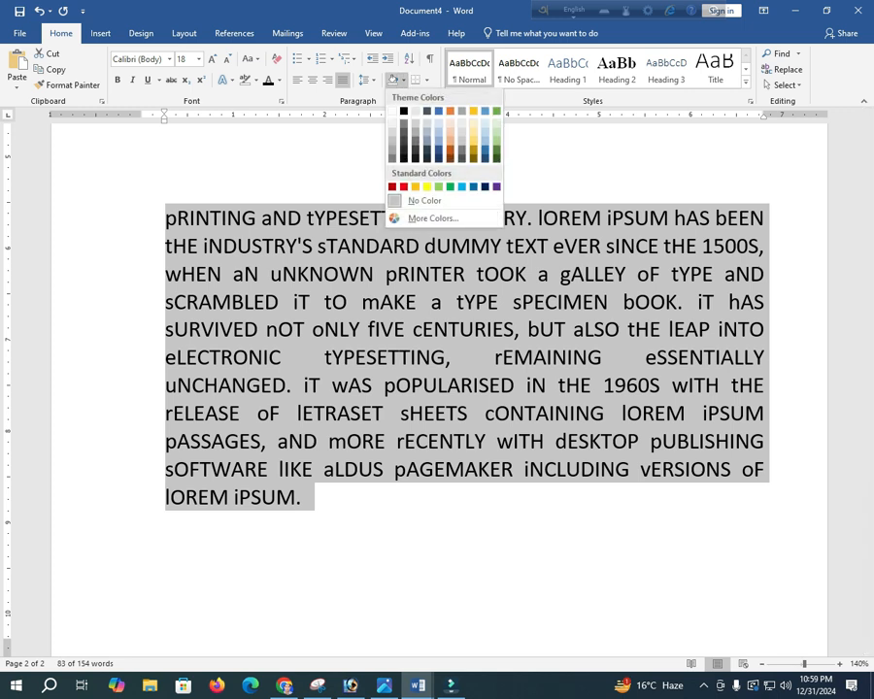
pyautogui.press('Escape')
pyautogui.click(165, 219)
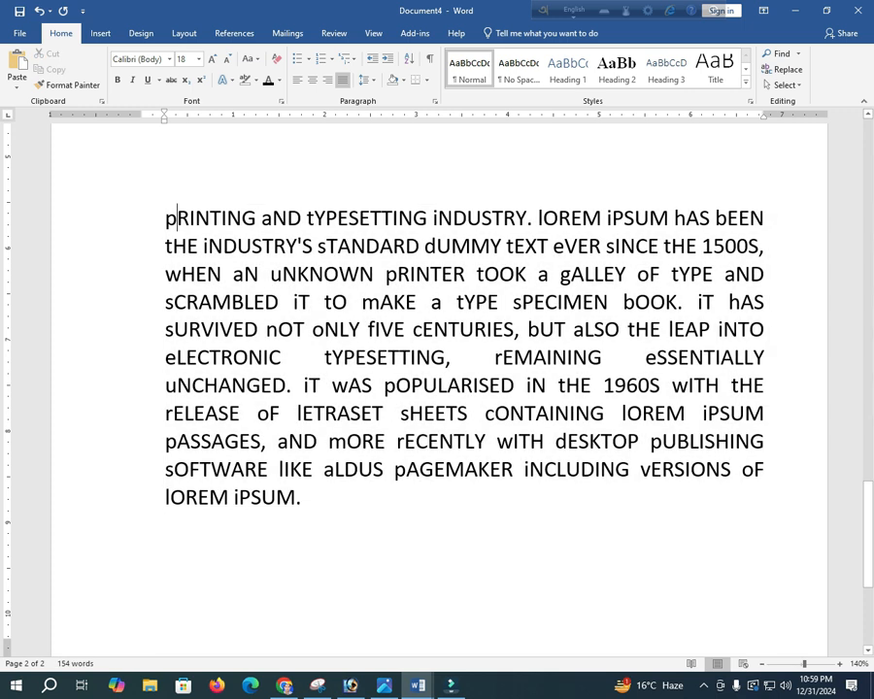
# - Shade the whole Lorem Ipsum paragraph with a bright blue picked from the standard palette of additional colors
pyautogui.moveTo(165, 220); pyautogui.dragTo(313, 497)
pyautogui.click(404, 79)
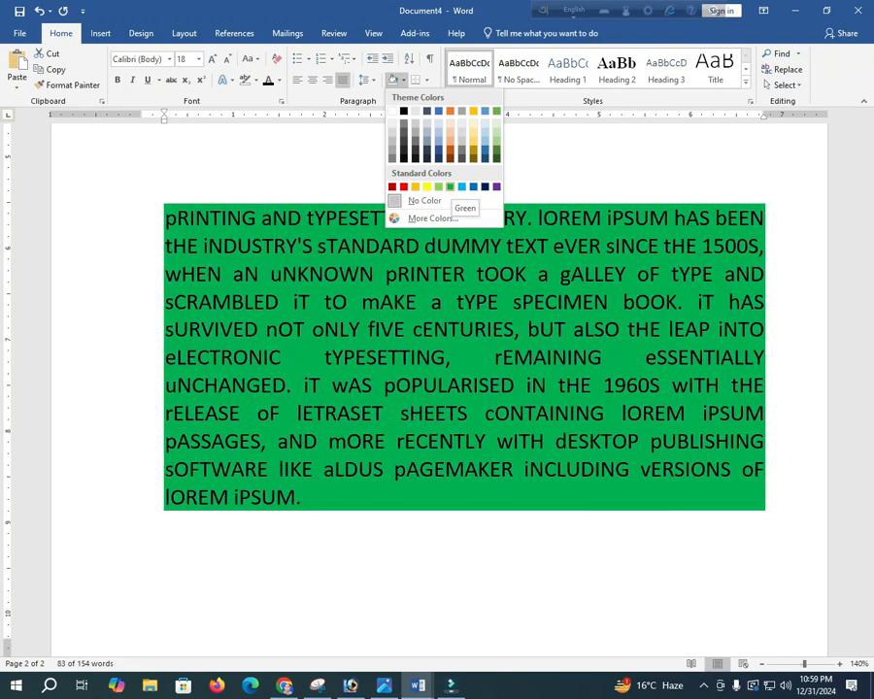
pyautogui.click(418, 218)
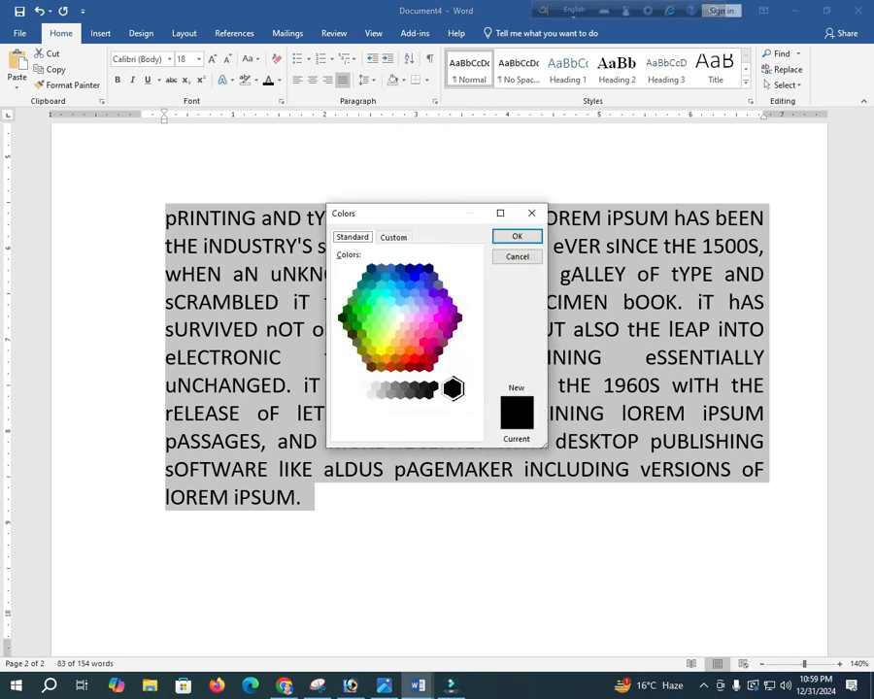
pyautogui.click(394, 237)
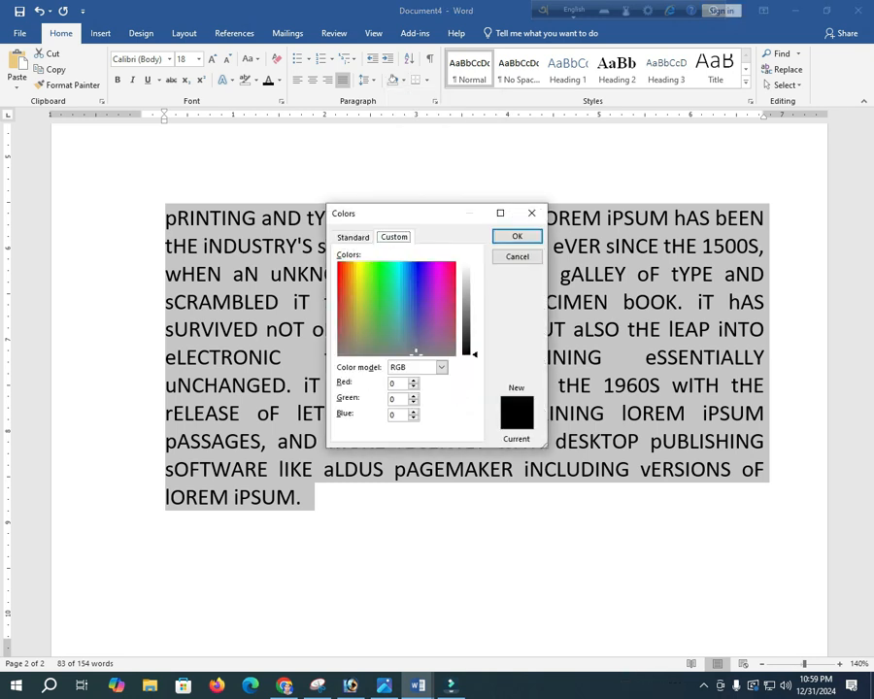
pyautogui.click(393, 384)
pyautogui.write('2')
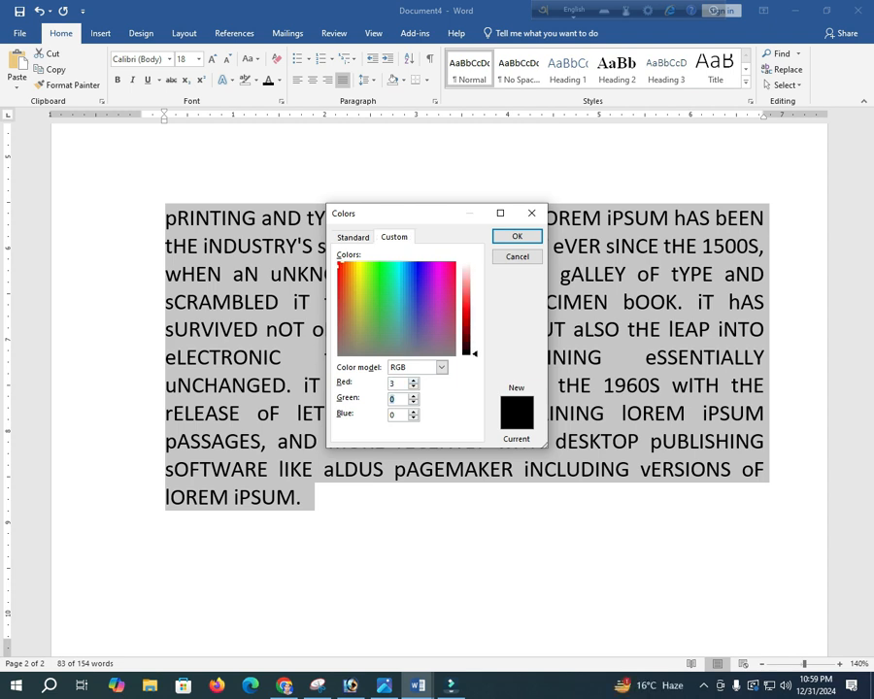
pyautogui.hotkey('ctrl', 'Tab')
pyautogui.click(414, 276)
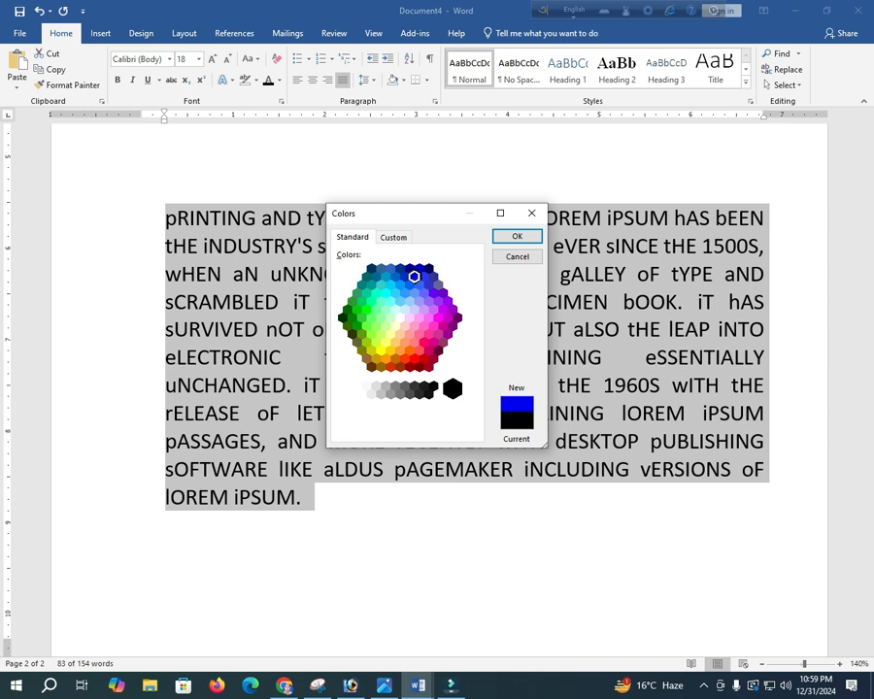
pyautogui.press('Return')
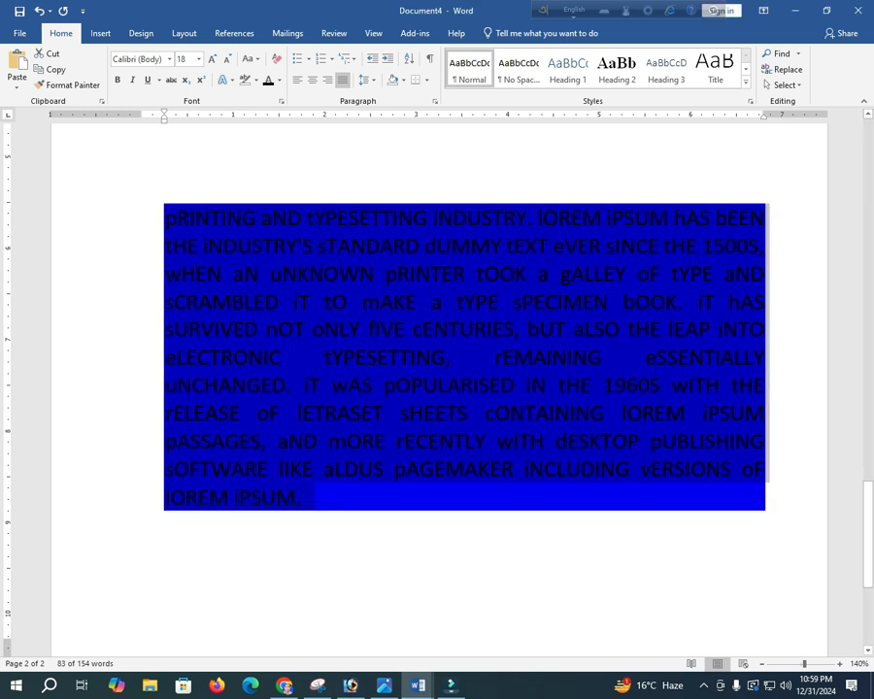
# - Clear the blue shading from the Lorem Ipsum paragraph
pyautogui.click(403, 80)
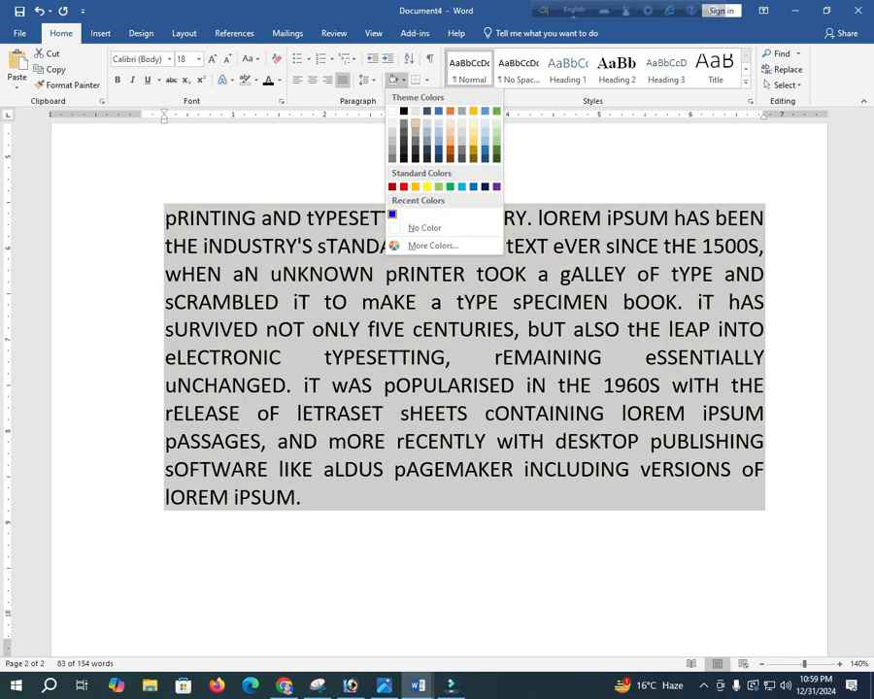
pyautogui.click(392, 129)
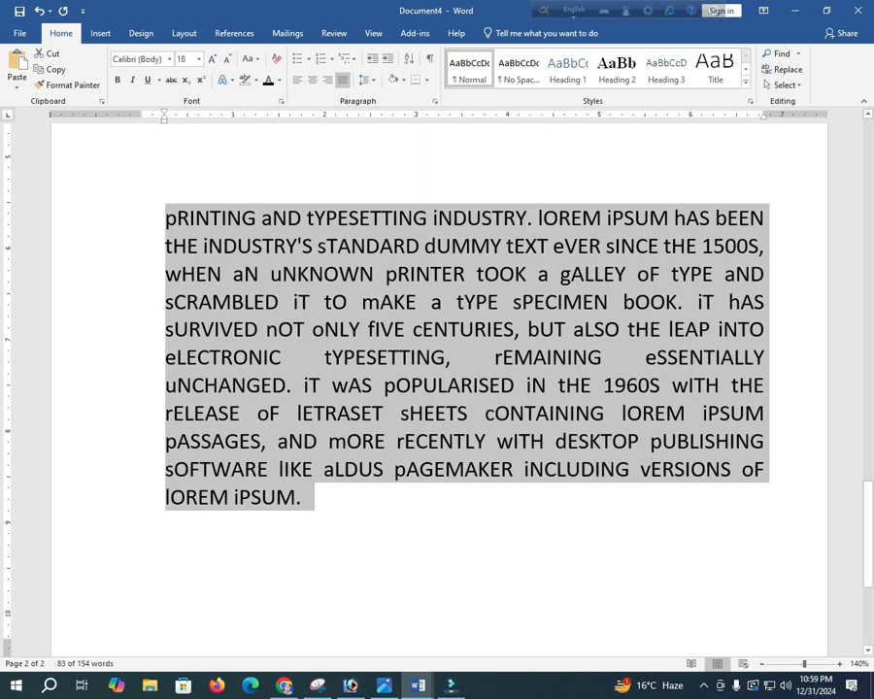
pyautogui.click(257, 246)
# - Select the whole Lorem Ipsum paragraph and apply All Borders to it
pyautogui.moveTo(164, 218); pyautogui.dragTo(147, 522)
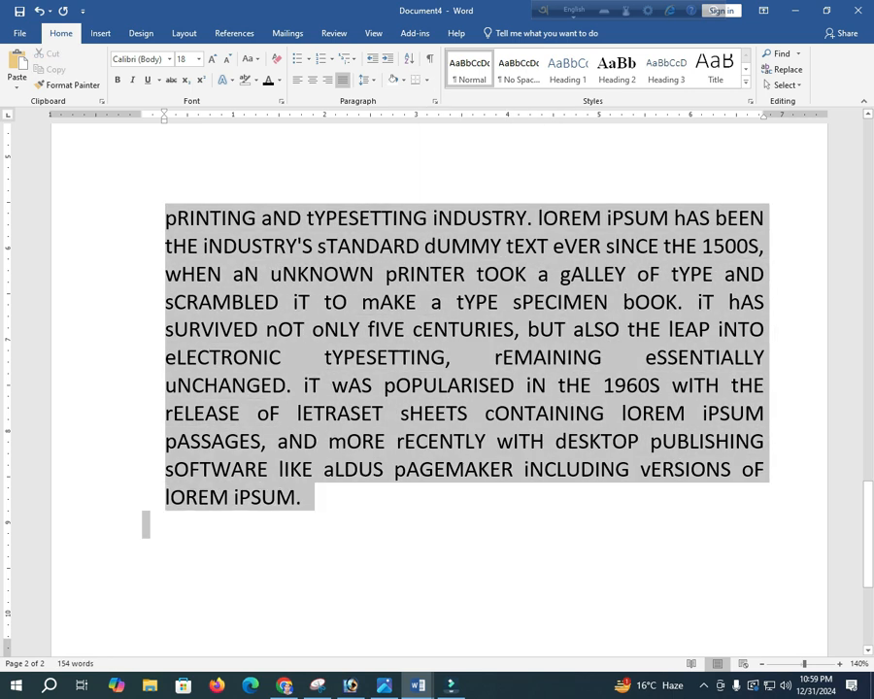
pyautogui.click(298, 413)
pyautogui.moveTo(313, 500); pyautogui.dragTo(163, 217)
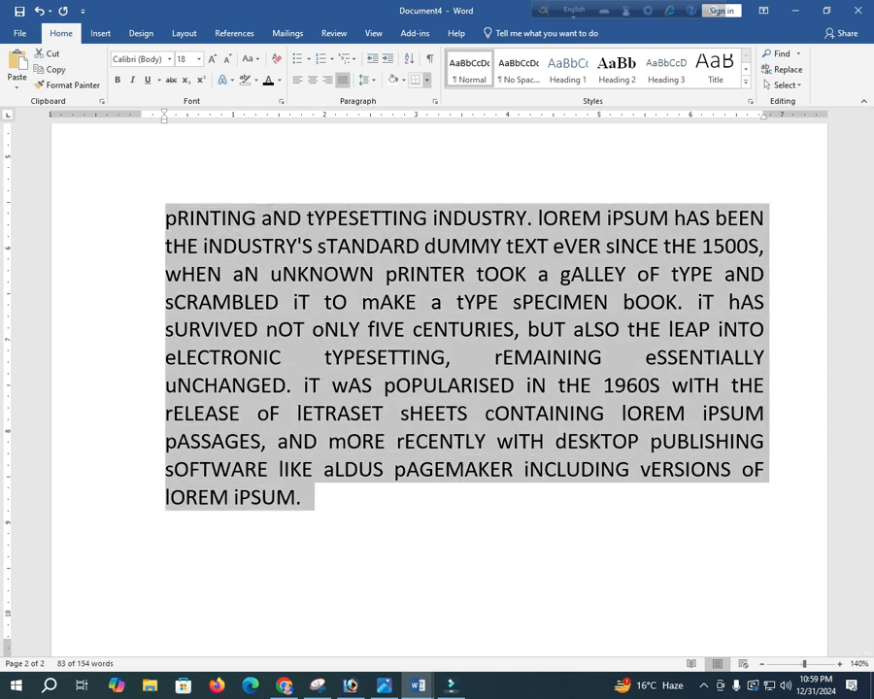
pyautogui.click(426, 80)
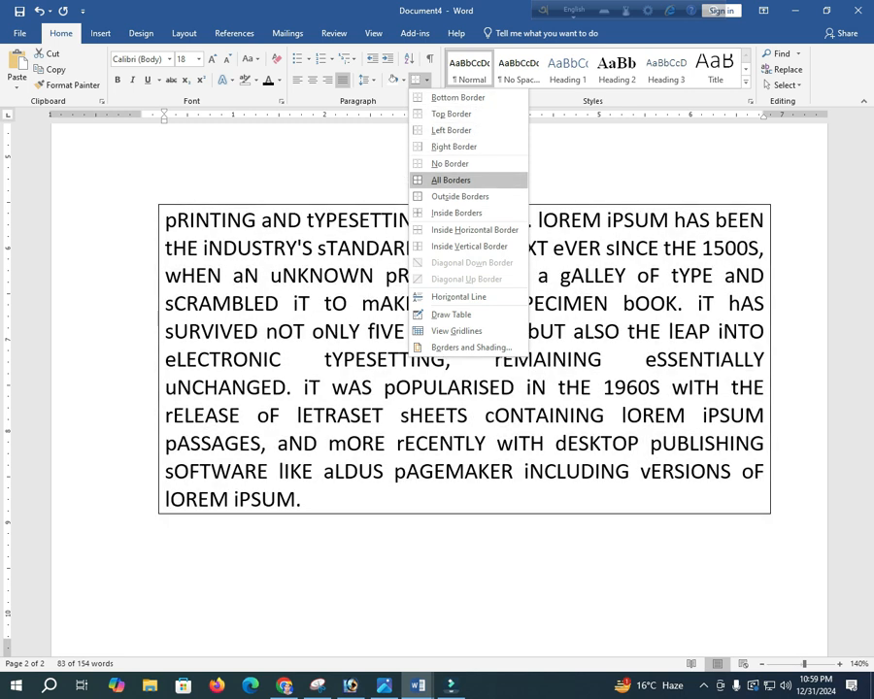
pyautogui.click(451, 180)
pyautogui.click(314, 416)
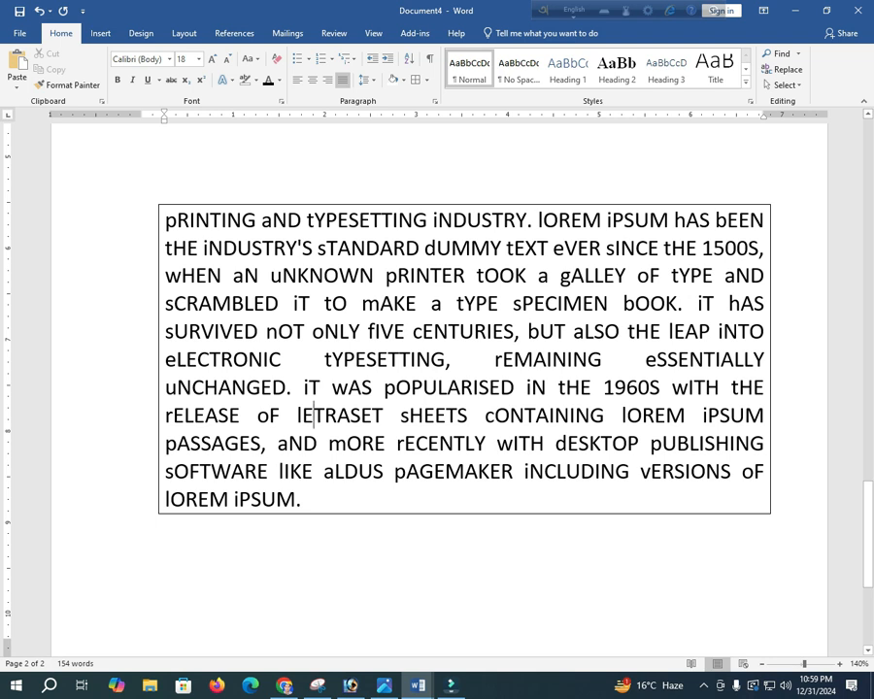
# - Remove all borders from the whole Lorem Ipsum paragraph with No Border
pyautogui.moveTo(166, 219); pyautogui.dragTo(312, 499)
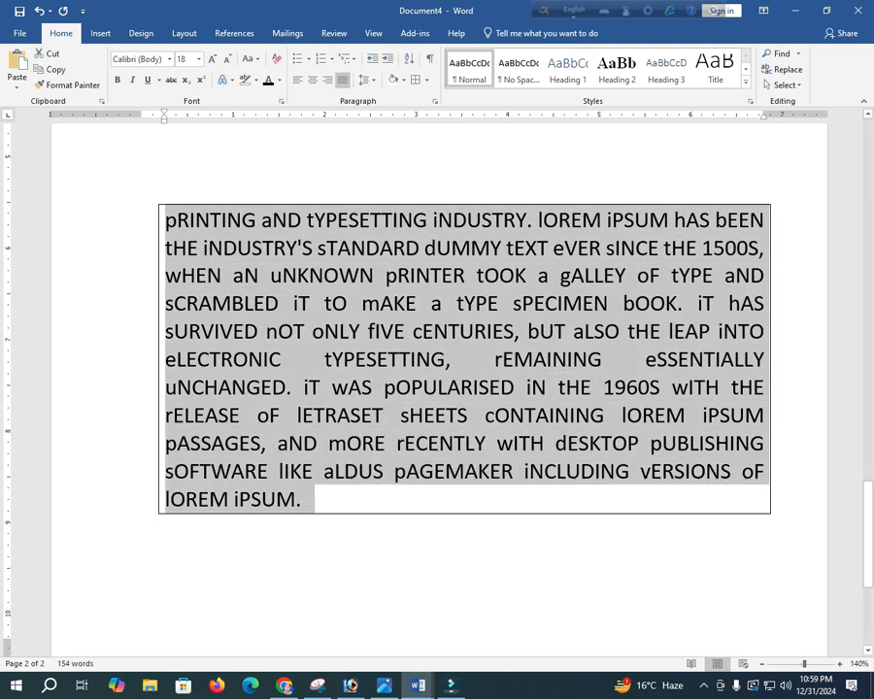
pyautogui.click(426, 80)
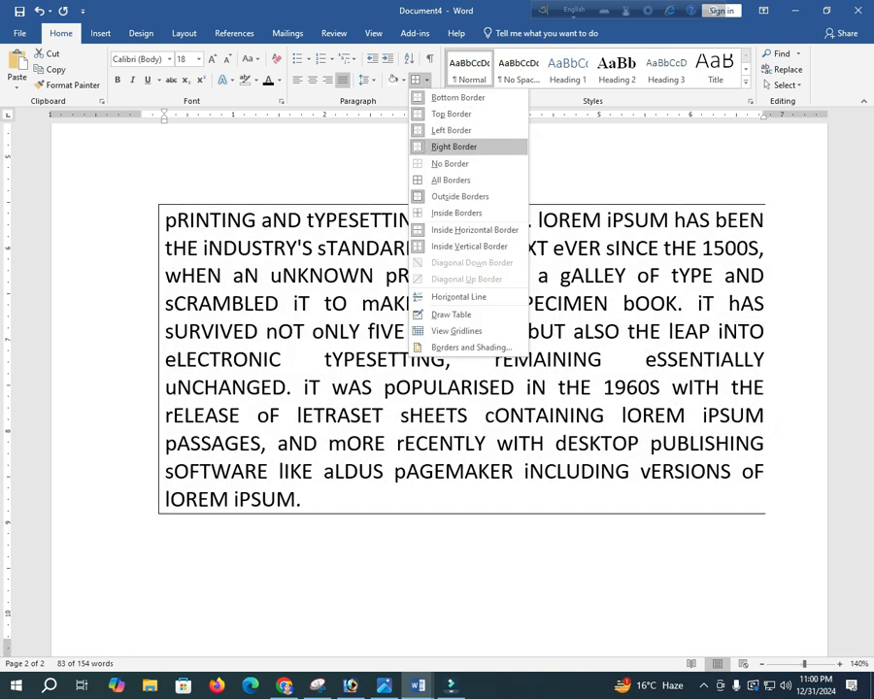
pyautogui.click(450, 163)
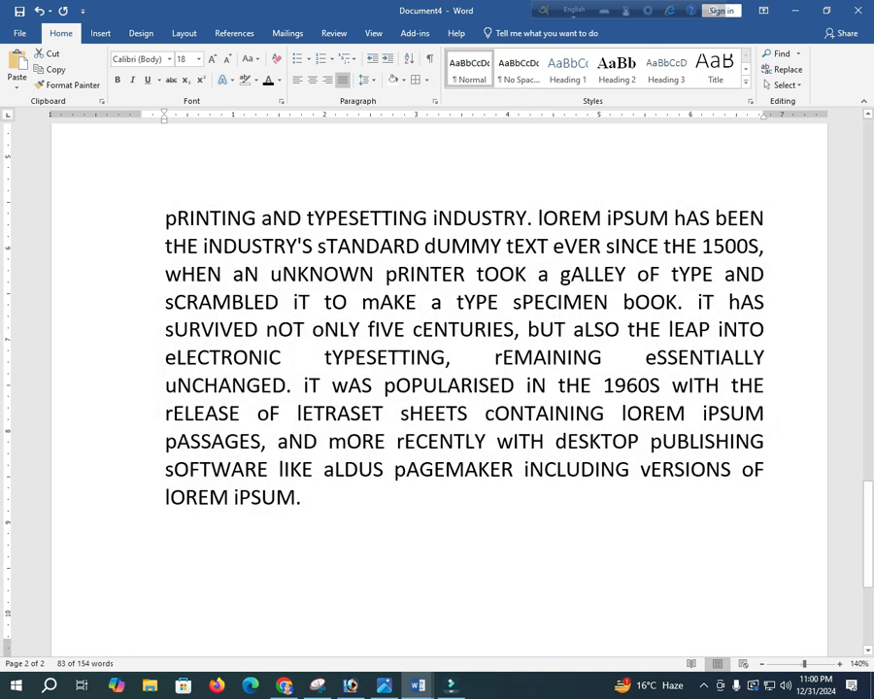
pyautogui.click(452, 325)
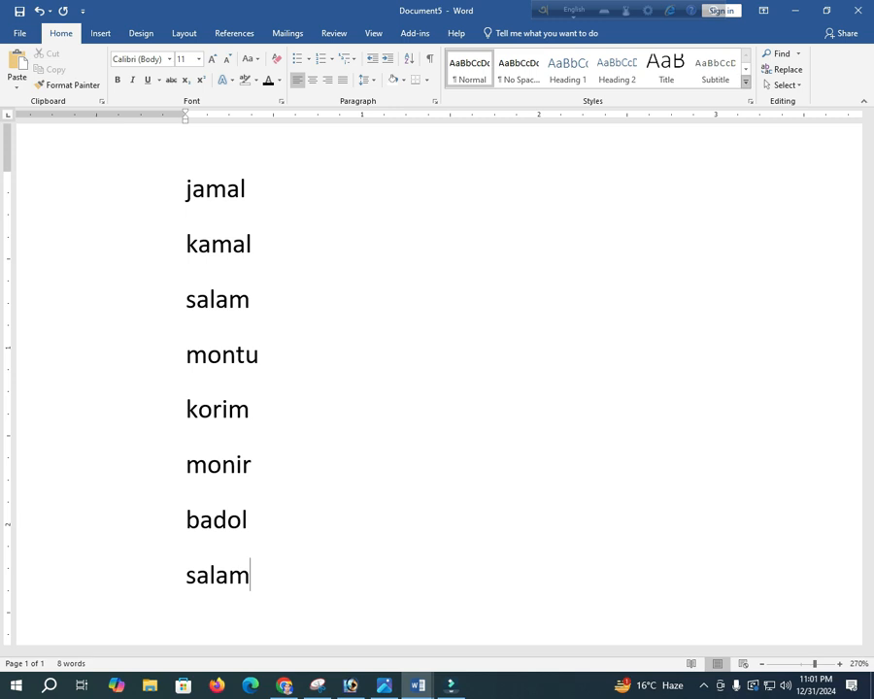
pyautogui.click(746, 83)
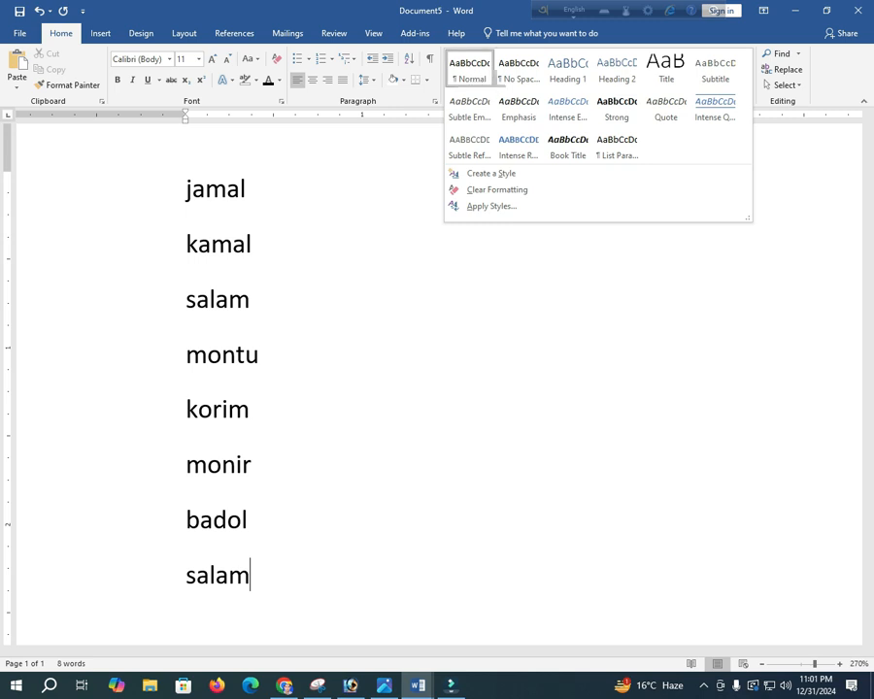
pyautogui.click(280, 197)
pyautogui.moveTo(279, 197); pyautogui.dragTo(185, 195)
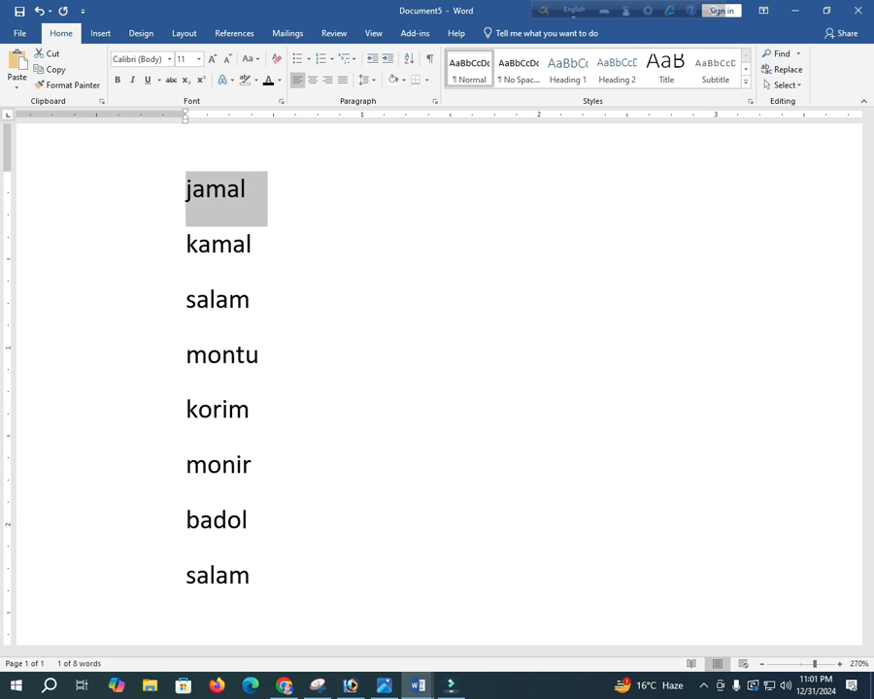
pyautogui.click(255, 190)
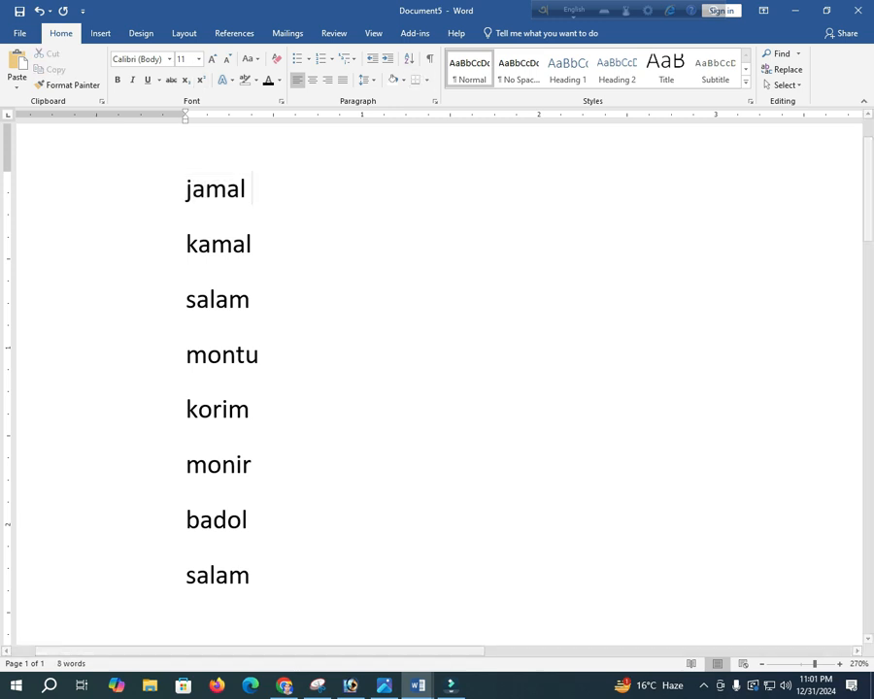
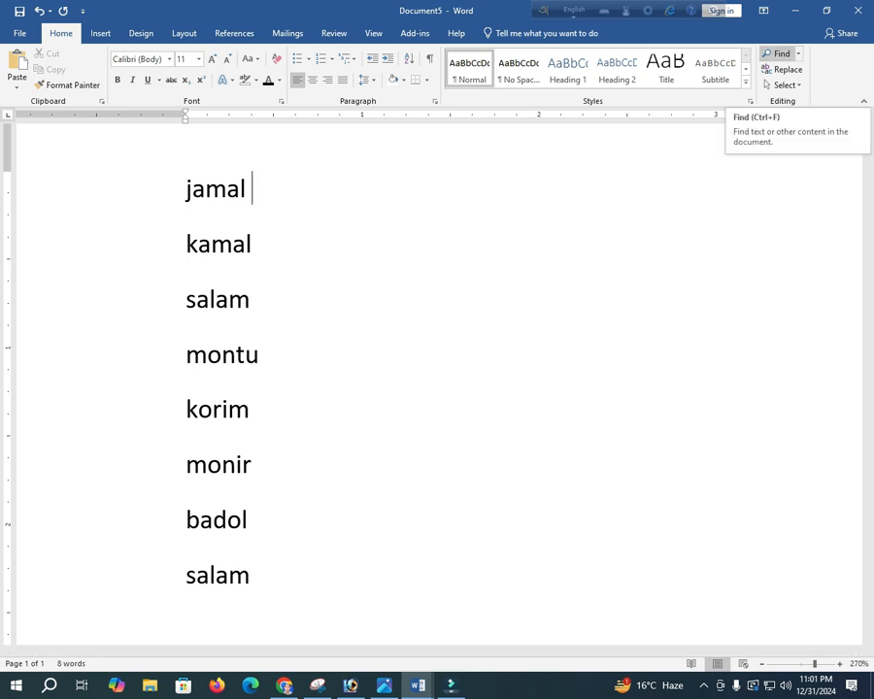
# - Search the document for the name on the list's second line
pyautogui.click(777, 53)
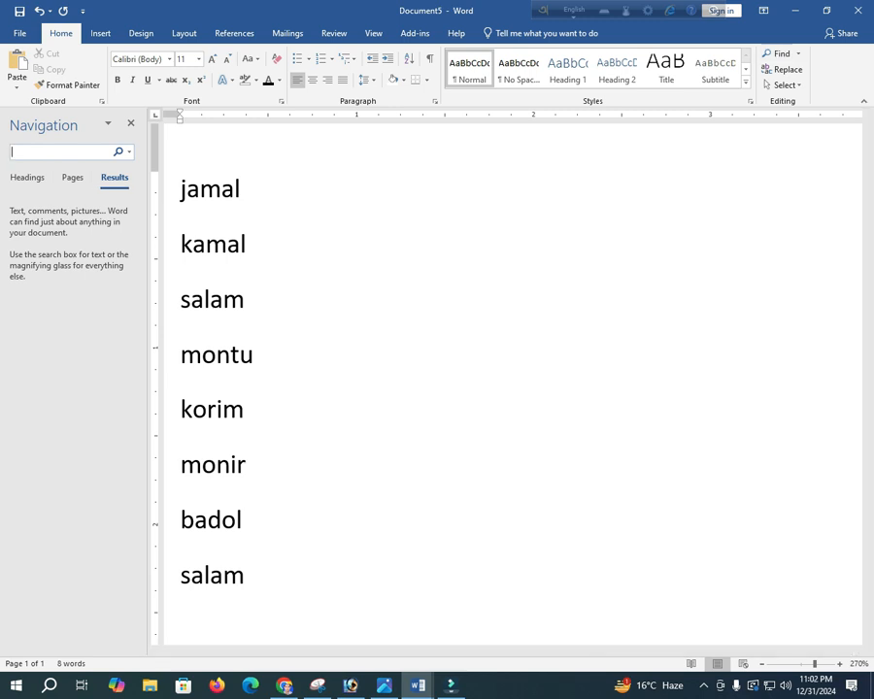
pyautogui.click(130, 124)
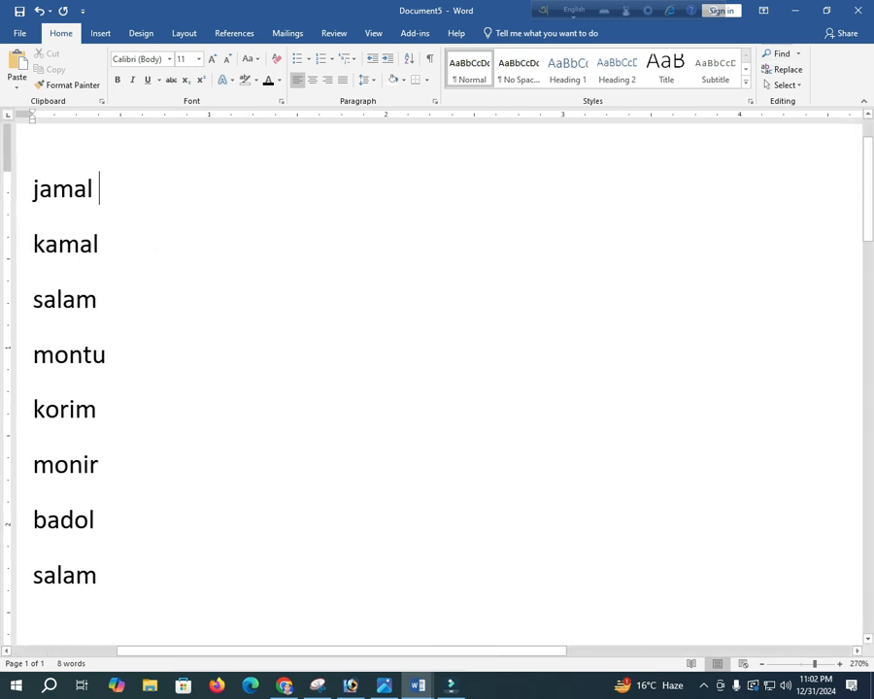
pyautogui.hotkey('ctrl', 'f')
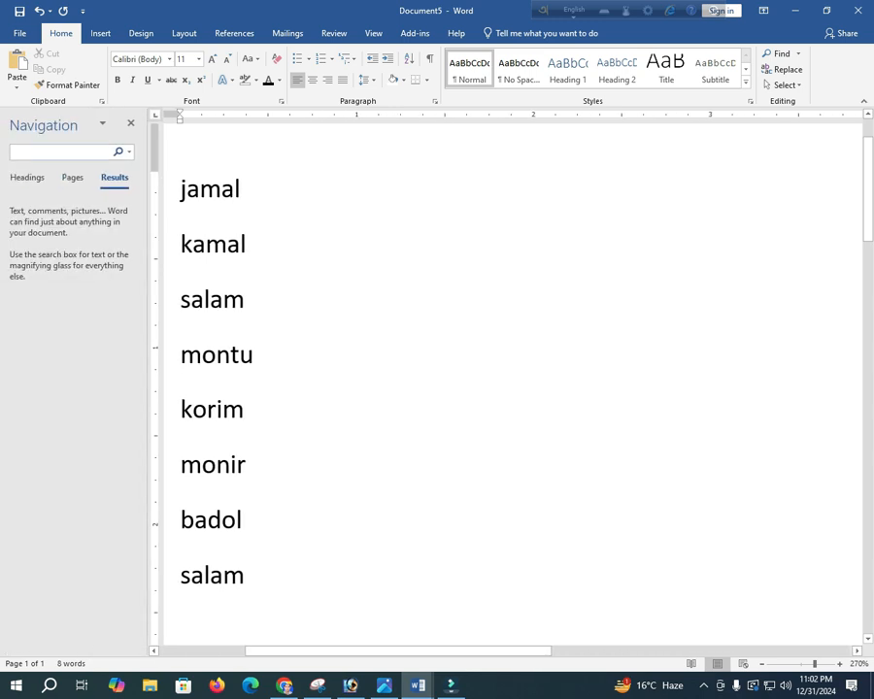
pyautogui.write('k')
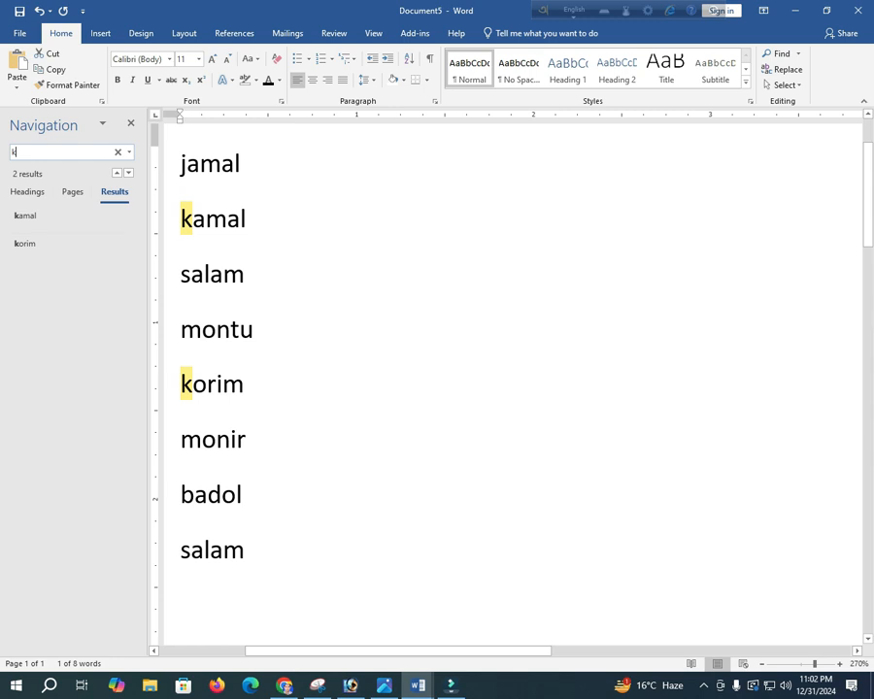
pyautogui.write('a')
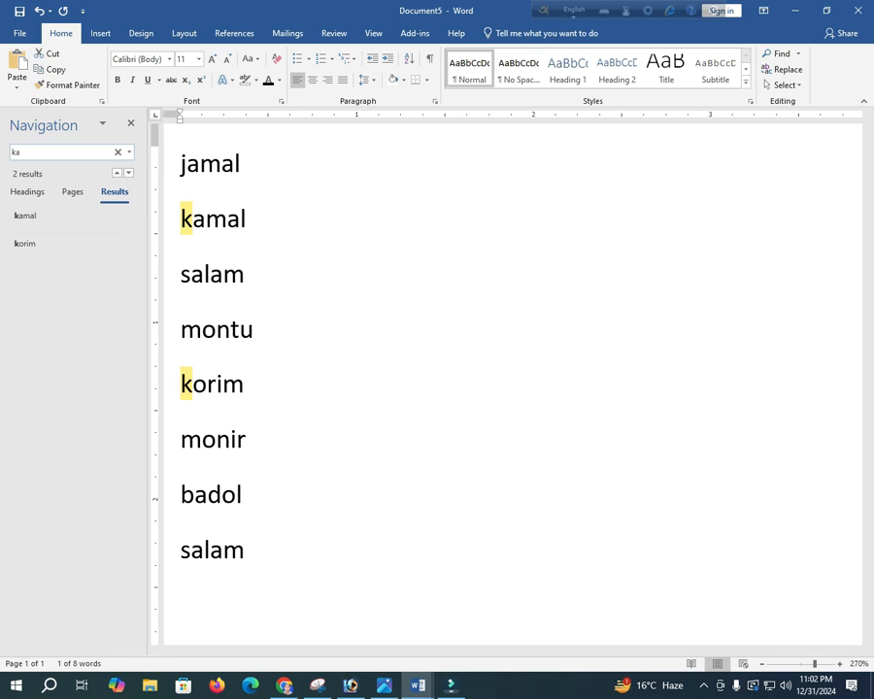
pyautogui.write('mal')
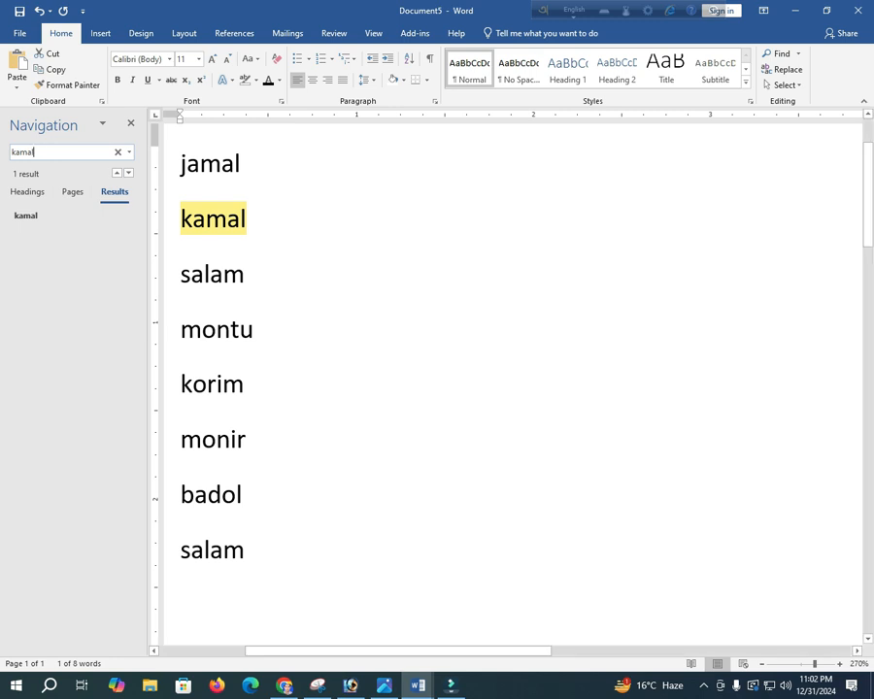
# - Search the document for the name on the list's last line and end the search
pyautogui.hotkey('ctrl', 'a')
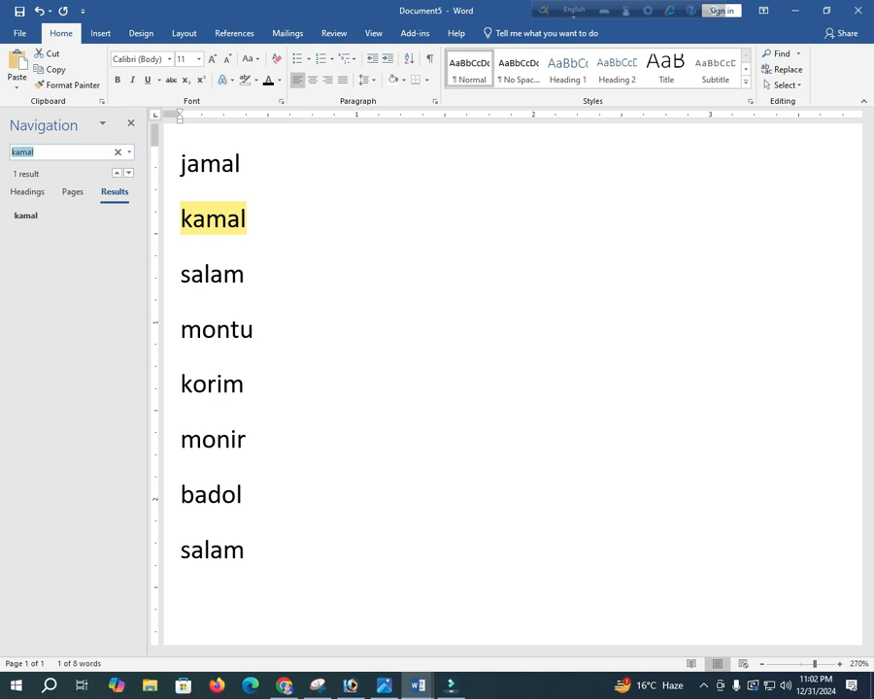
pyautogui.write('s')
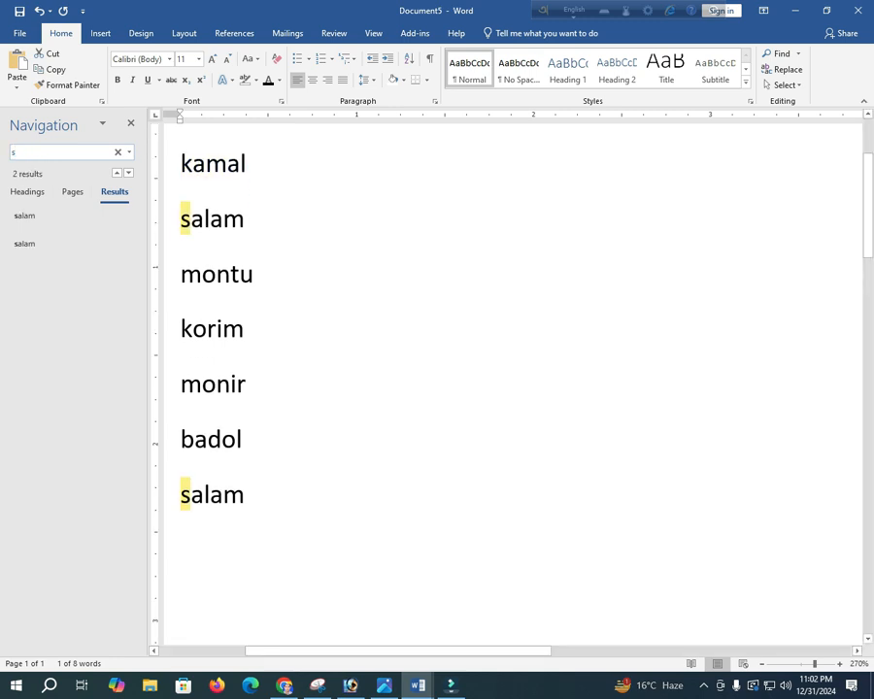
pyautogui.write('alam')
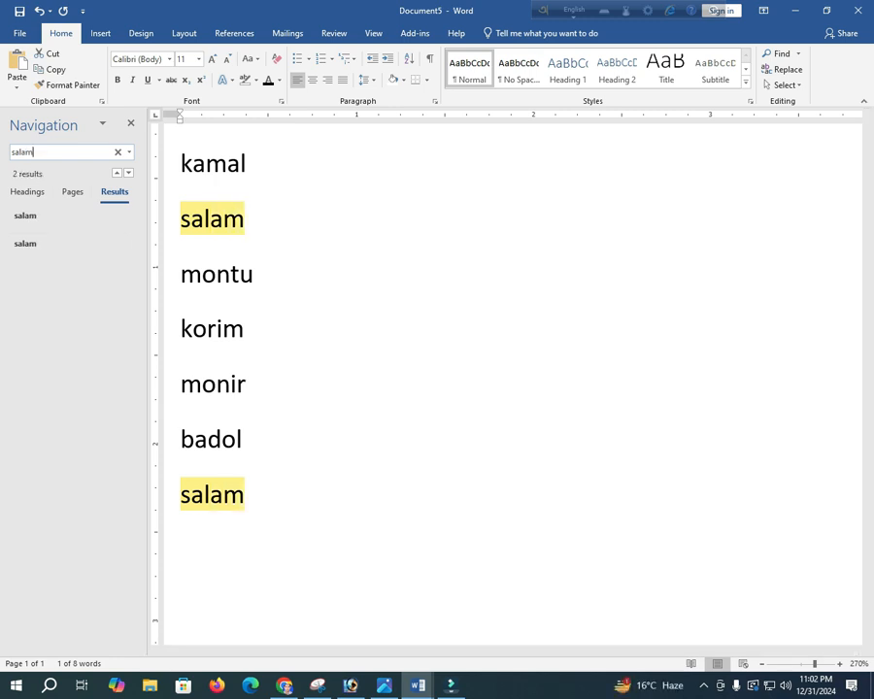
pyautogui.click(132, 122)
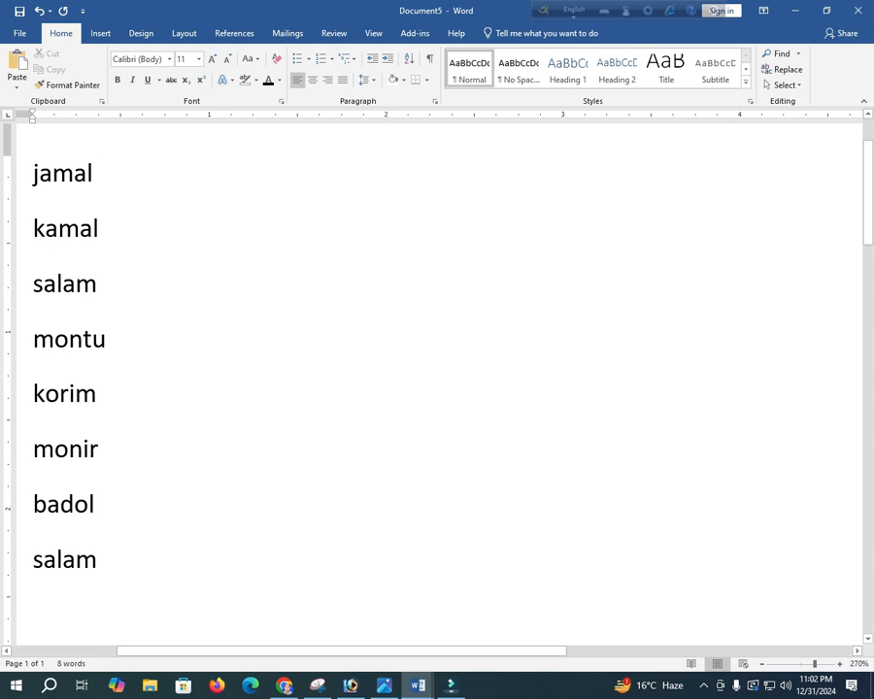
# - Overwrite the first three names in the list with "bd" on each line
pyautogui.hotkey('shift', 'Left')
pyautogui.hotkey('shift', 'Left')
pyautogui.hotkey('shift', 'Left')
pyautogui.hotkey('shift', 'Left')
pyautogui.hotkey('shift', 'Left')
pyautogui.hotkey('shift', 'Left')
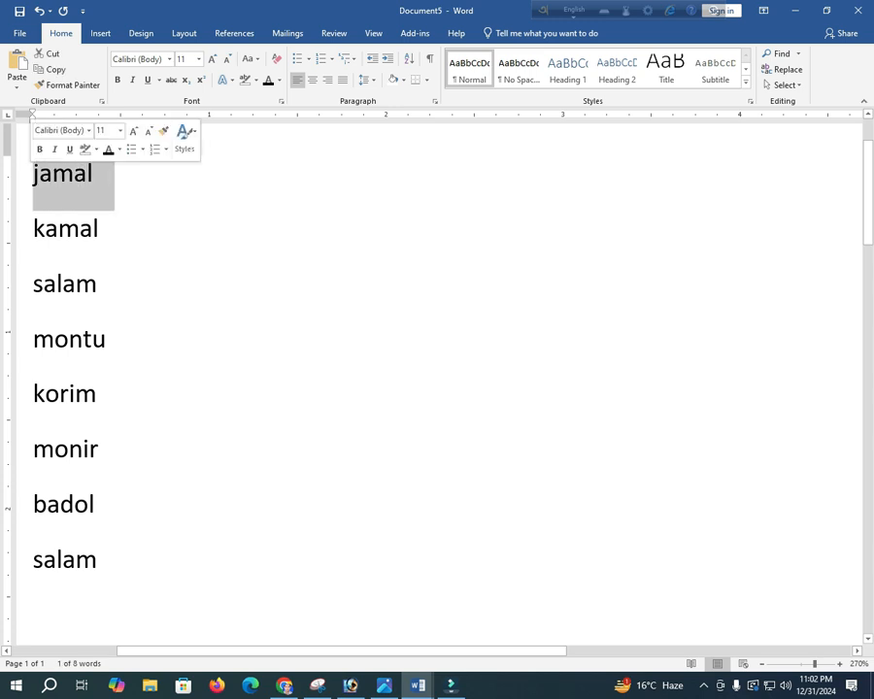
pyautogui.write('bd')
pyautogui.click(23, 235)
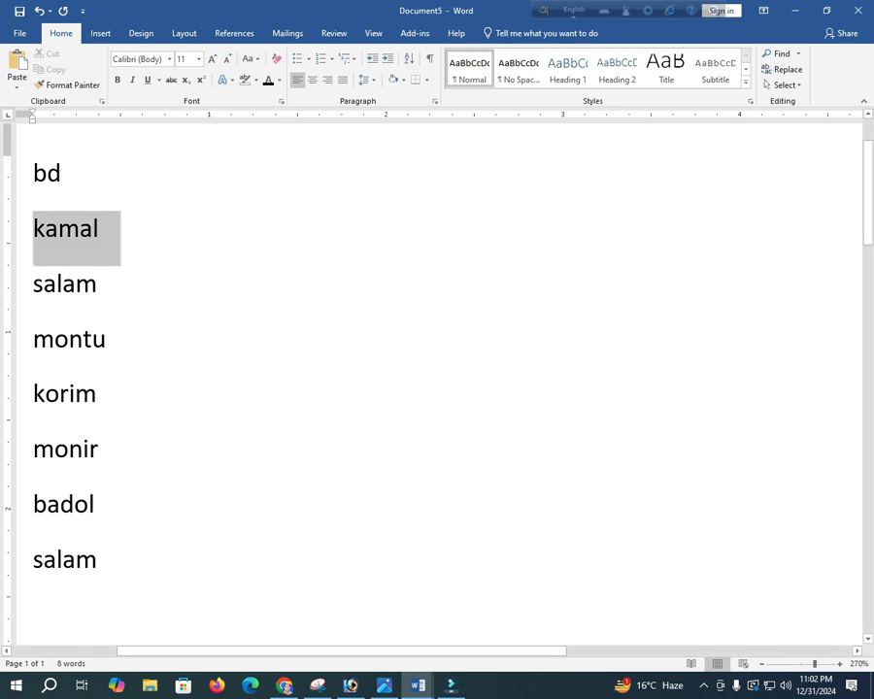
pyautogui.write('bd')
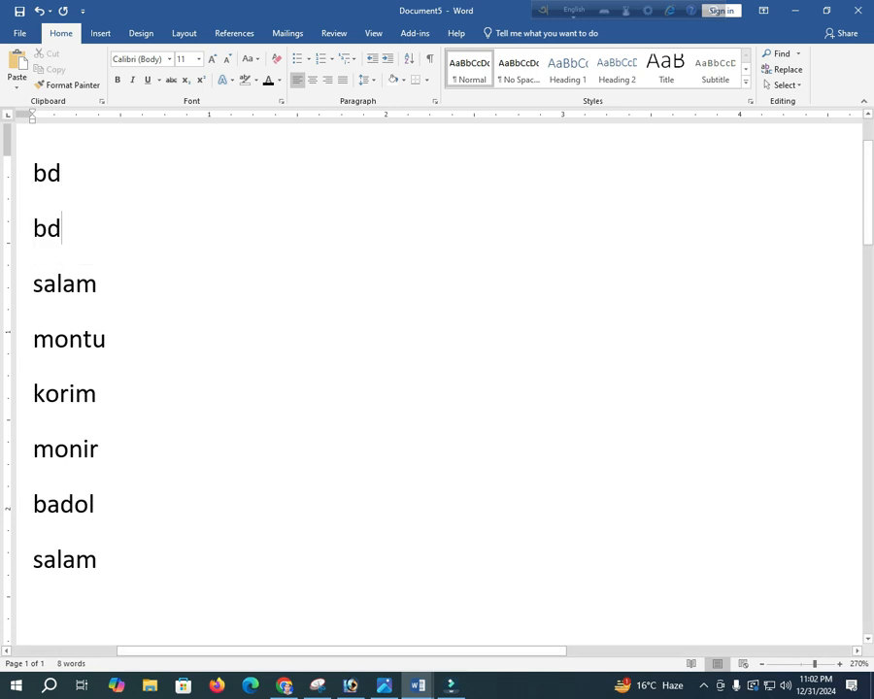
pyautogui.hotkey('shift', 'Left')
pyautogui.write('bd')
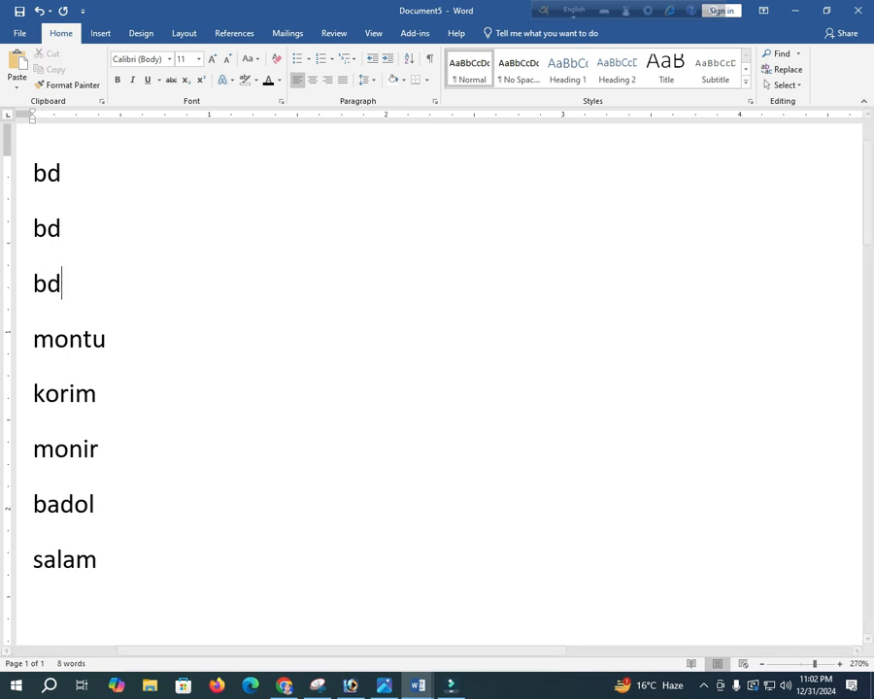
# - Copy the three "bd" lines and paste them twice in succession at the end of the last "bd" line
pyautogui.moveTo(21, 172); pyautogui.dragTo(21, 283)
pyautogui.rightClick(39, 196)
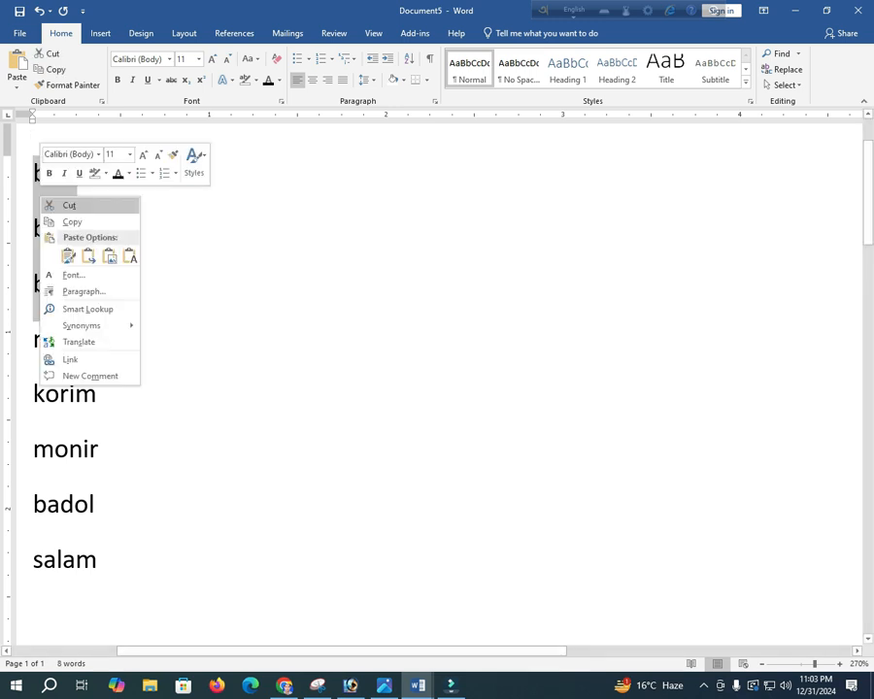
pyautogui.click(72, 221)
pyautogui.click(62, 283)
pyautogui.rightClick(95, 293)
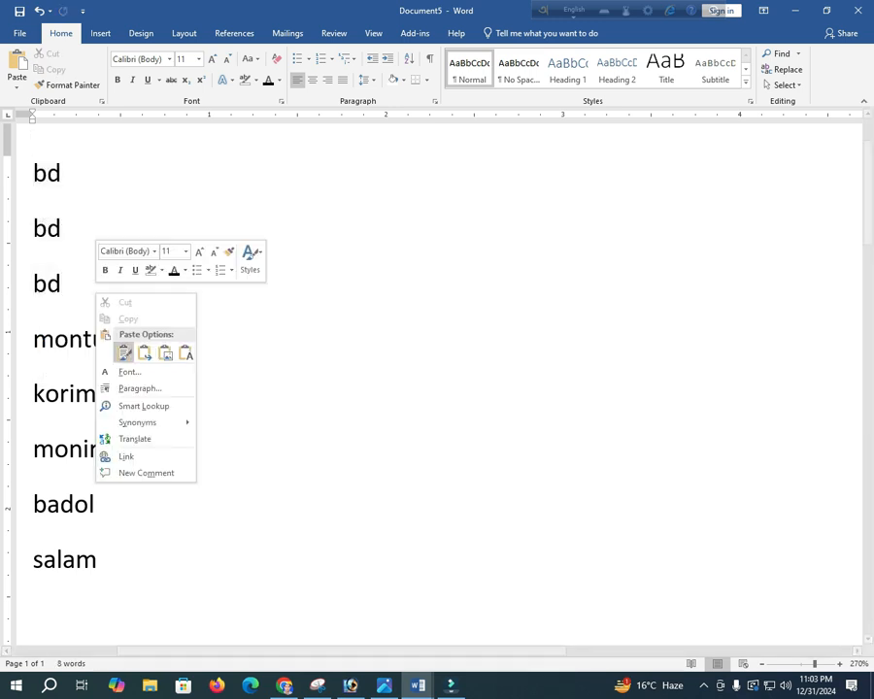
pyautogui.click(124, 353)
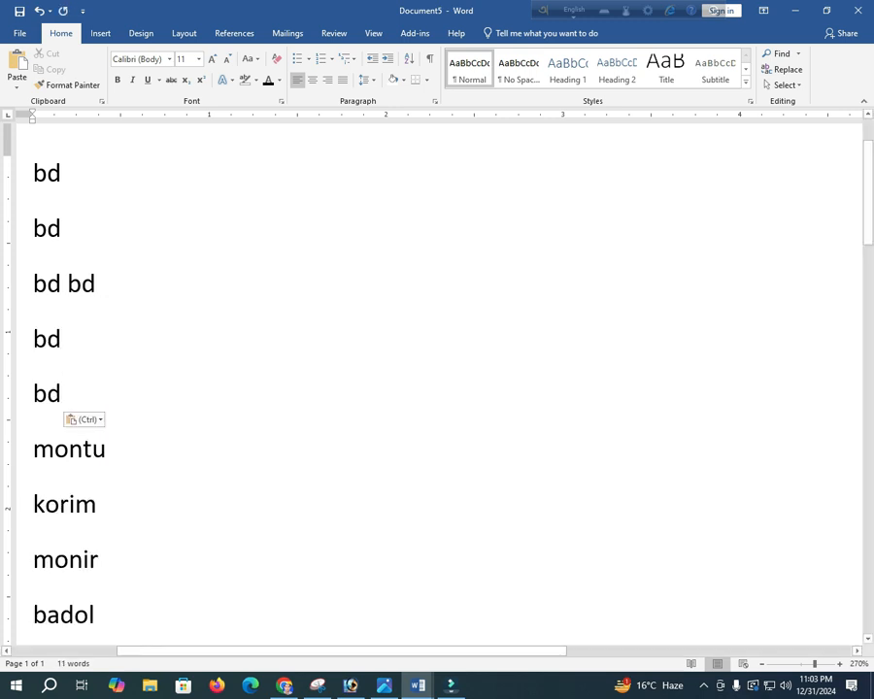
pyautogui.rightClick(98, 393)
pyautogui.click(188, 452)
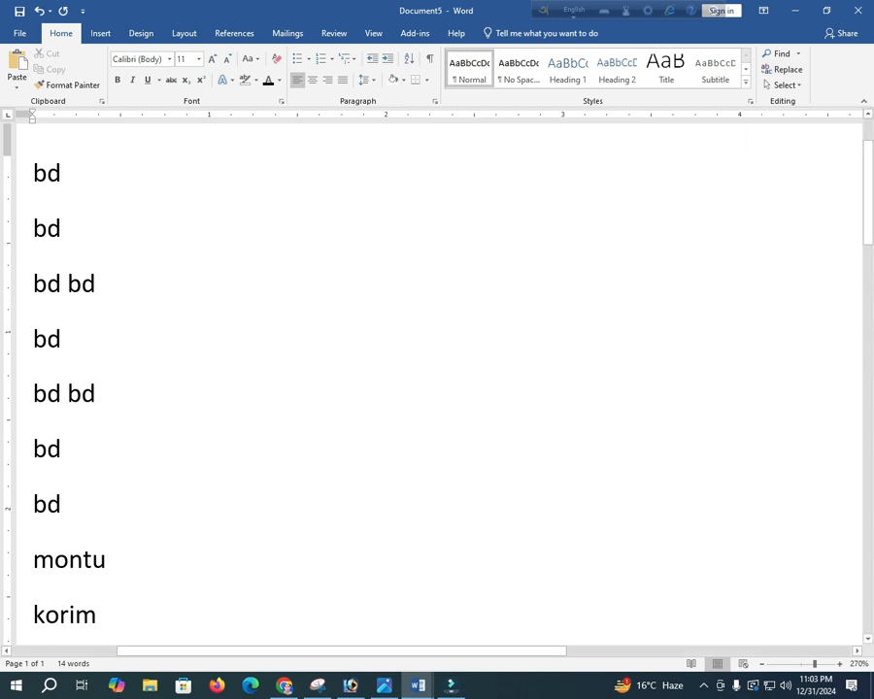
# - Select the first "bd" line and set up a replacement that finds "bd" and replaces it with "bangladesh"
pyautogui.moveTo(64, 175); pyautogui.dragTo(33, 175)
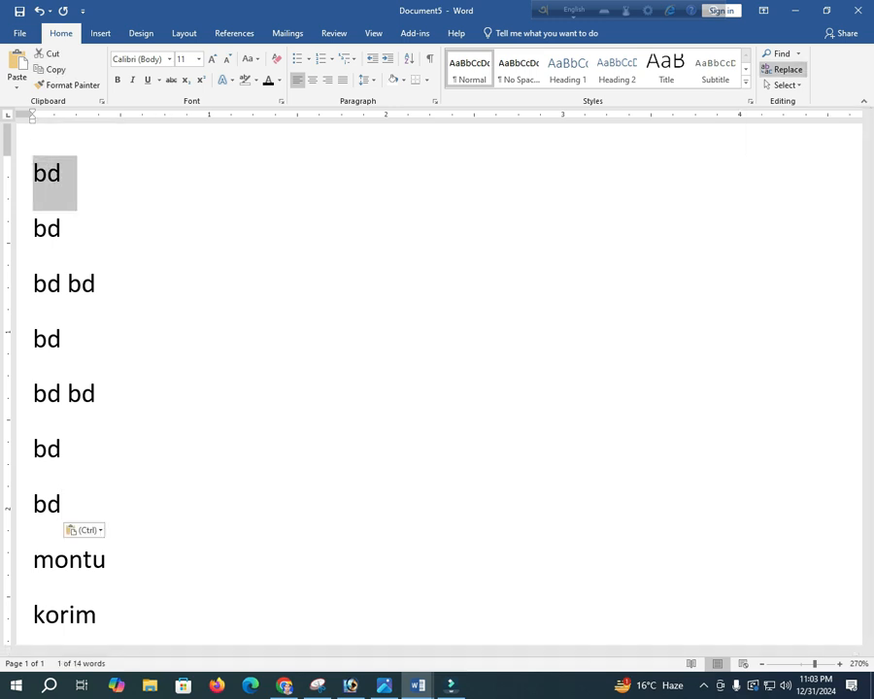
pyautogui.click(782, 69)
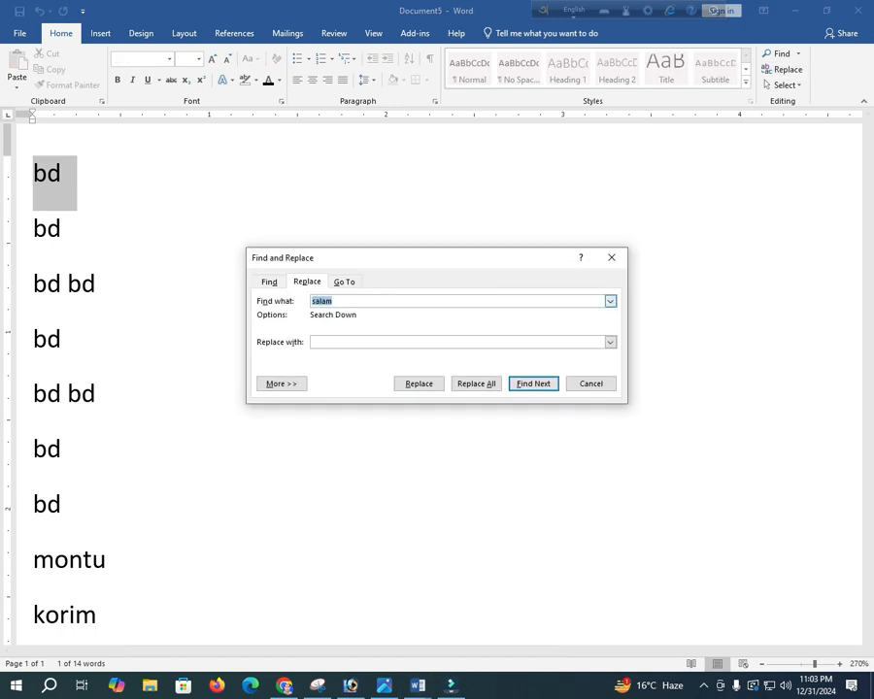
pyautogui.click(337, 301)
pyautogui.moveTo(335, 301); pyautogui.dragTo(299, 298)
pyautogui.click(269, 282)
pyautogui.click(306, 282)
pyautogui.click(337, 301)
pyautogui.hotkey('shift', 'Left')
pyautogui.hotkey('shift', 'Left')
pyautogui.hotkey('shift', 'Left')
pyautogui.hotkey('shift', 'Left')
pyautogui.hotkey('shift', 'Left')
pyautogui.write('b')
pyautogui.write('b')
pyautogui.write('angl')
pyautogui.write('adesh')
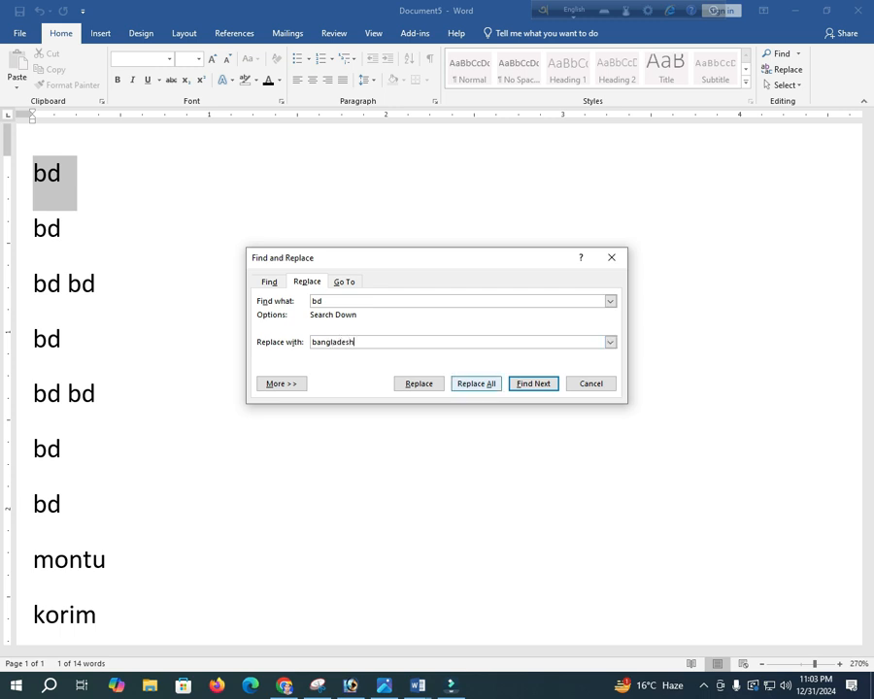
# - Replace all matches in the selection and the rest of the document, and close Find and Replace
pyautogui.click(476, 384)
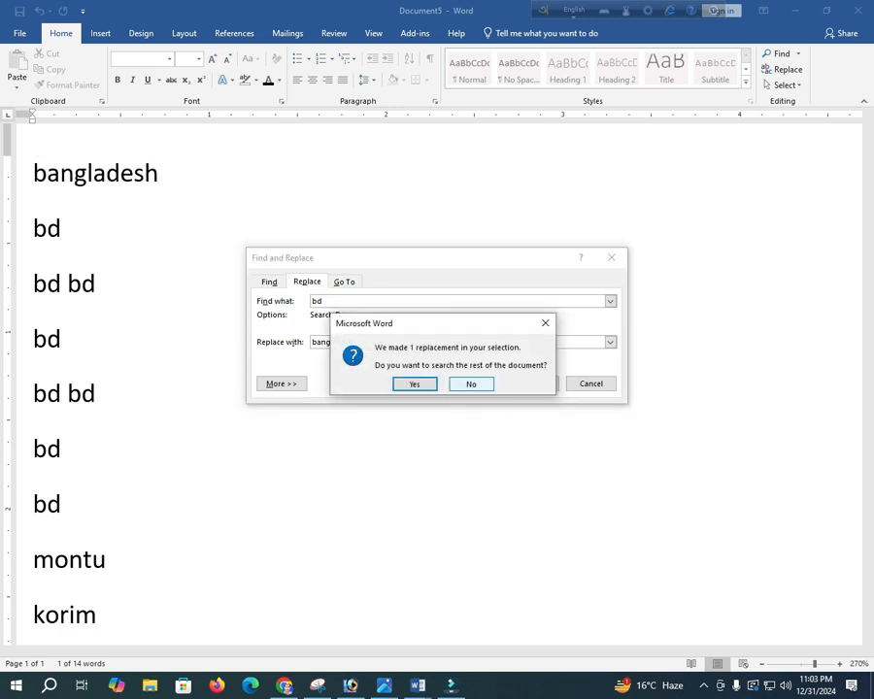
pyautogui.click(412, 382)
pyautogui.press('Return')
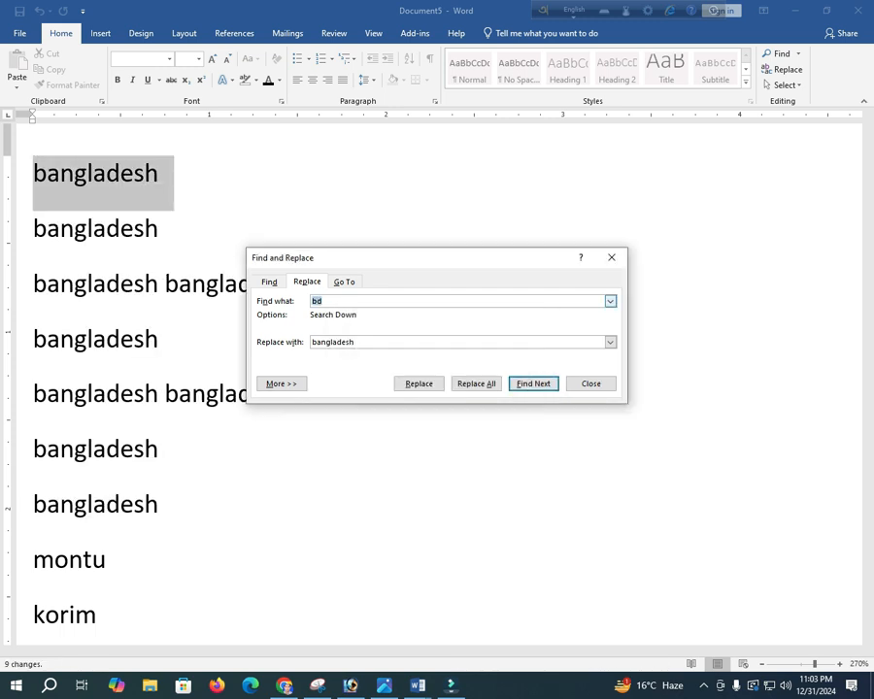
pyautogui.click(611, 258)
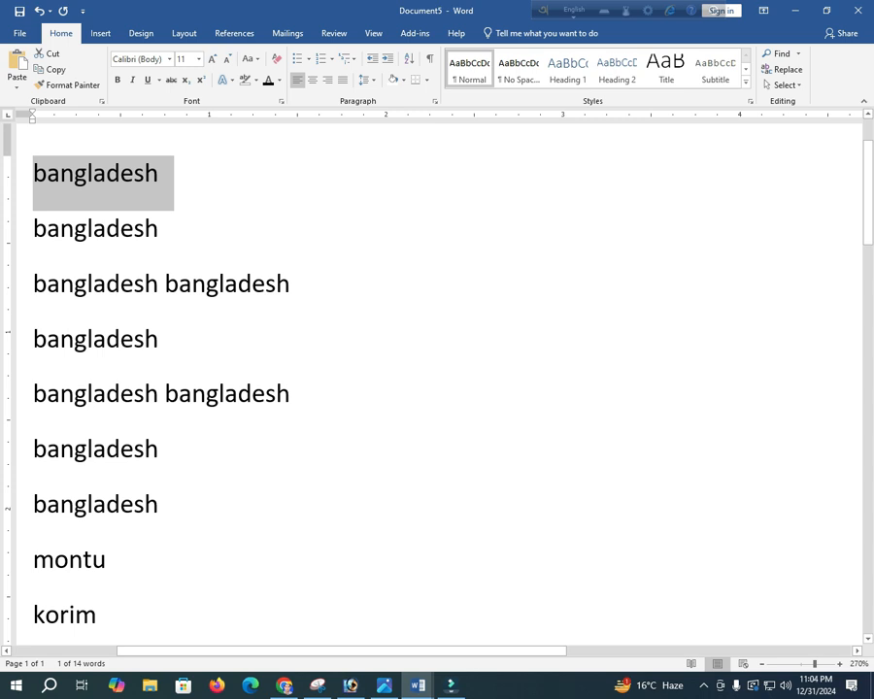
pyautogui.click(158, 228)
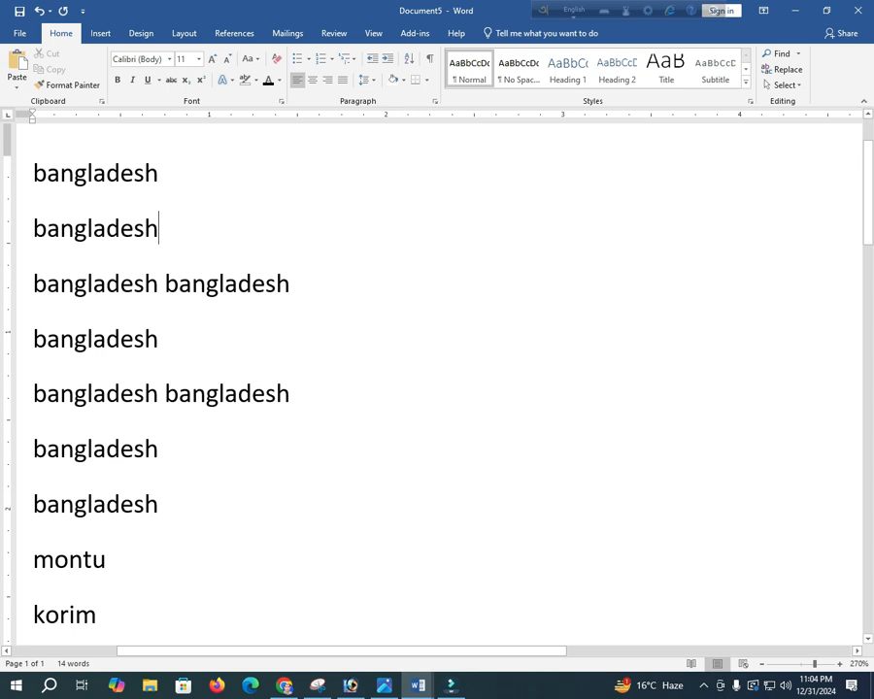
pyautogui.hotkey('ctrl', 'z')
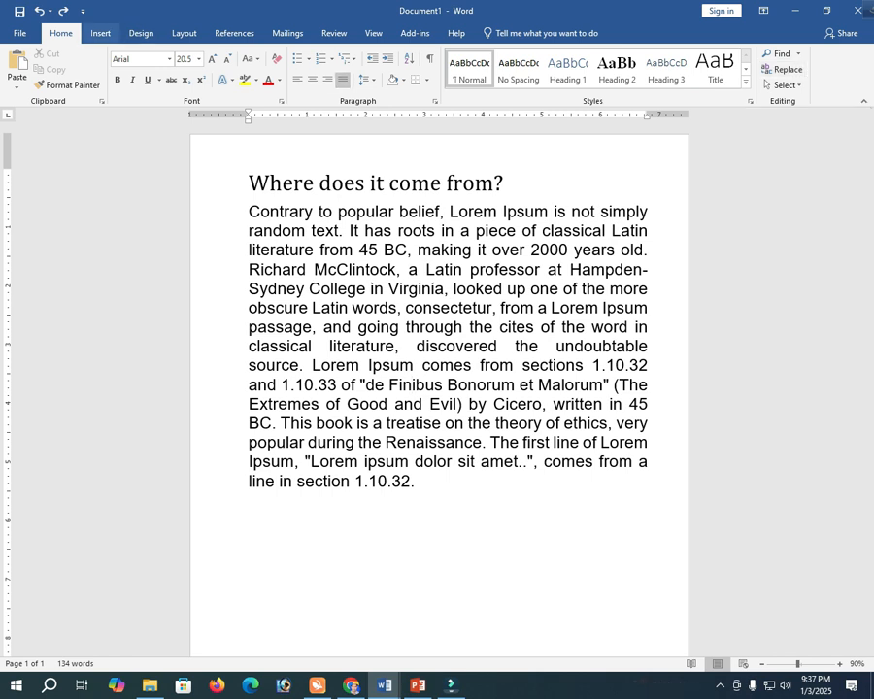
# - Insert the built-in Motion cover page in front of the Lorem Ipsum text
pyautogui.click(101, 33)
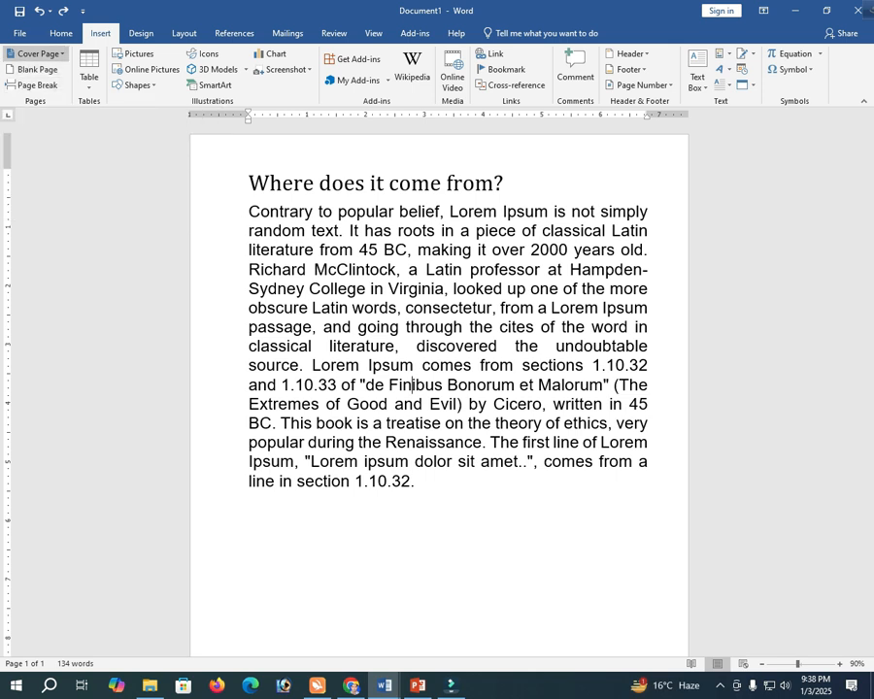
pyautogui.click(38, 54)
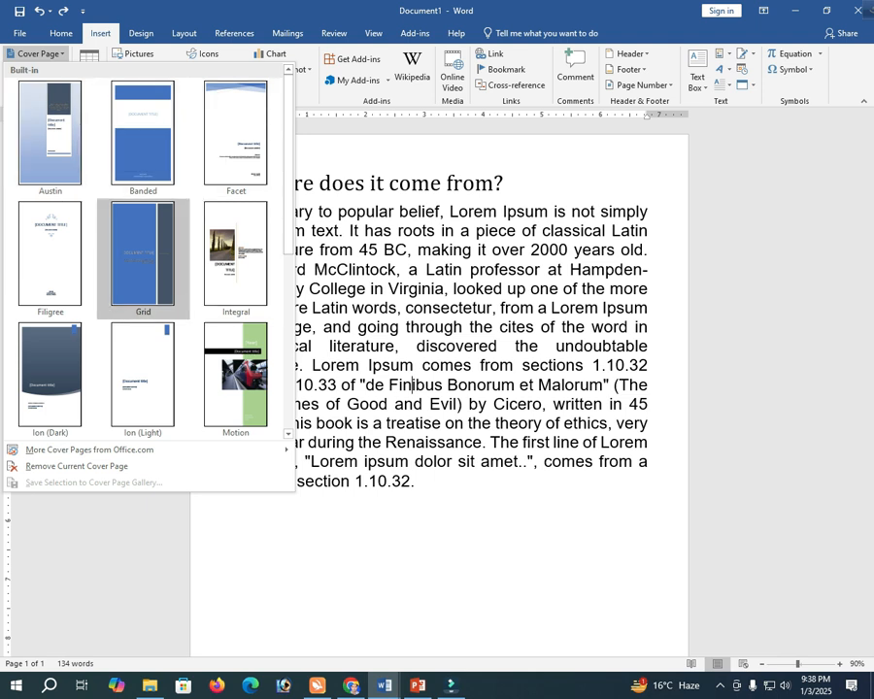
pyautogui.click(235, 374)
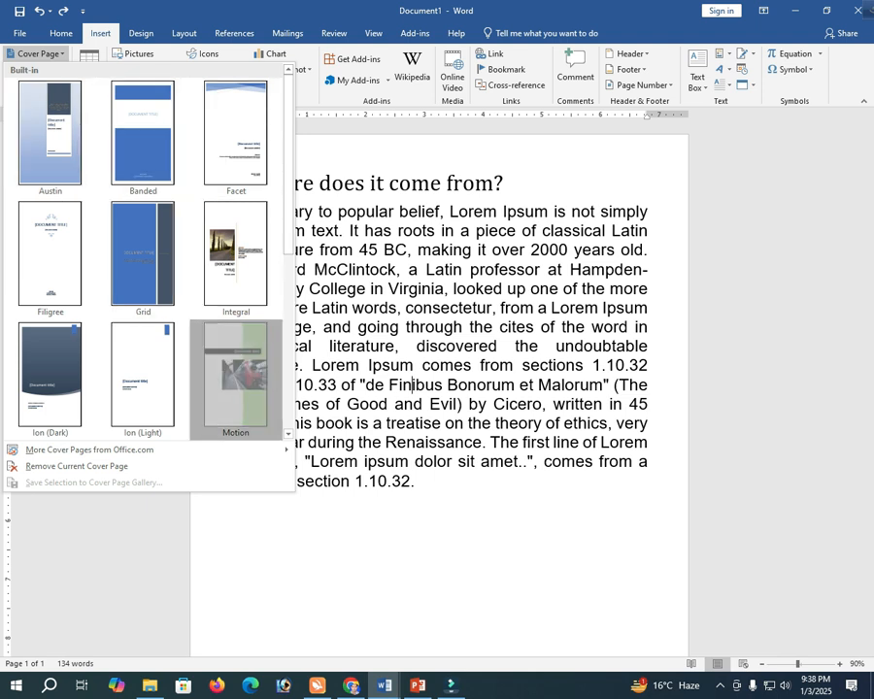
pyautogui.scroll(-1, 437, 388)
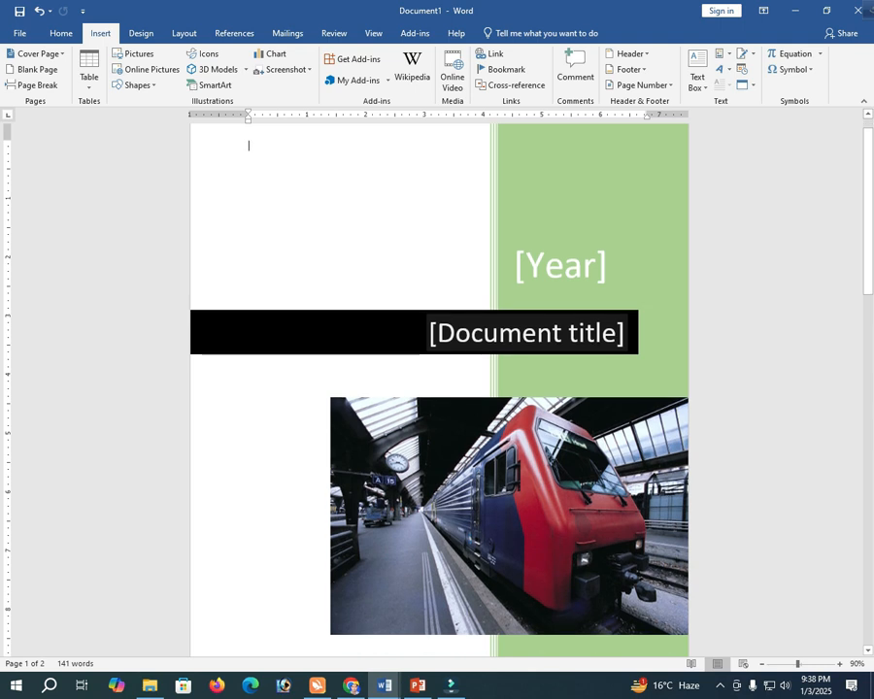
# - Enlarge the cover page's document title placeholder by two font size steps and set the year to 2025
pyautogui.click(525, 333)
pyautogui.click(61, 33)
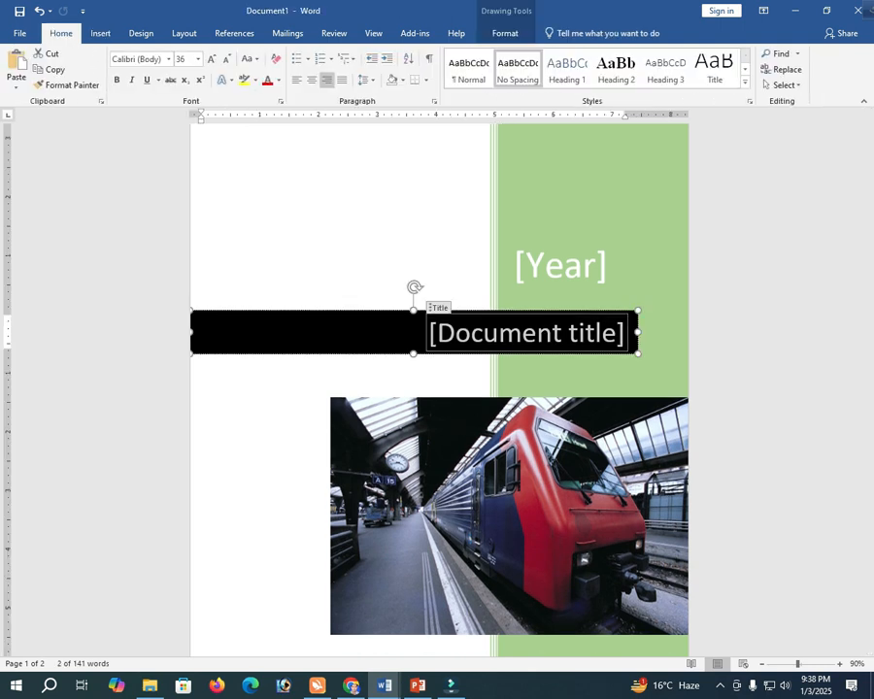
pyautogui.click(212, 59)
pyautogui.click(212, 59)
pyautogui.click(560, 265)
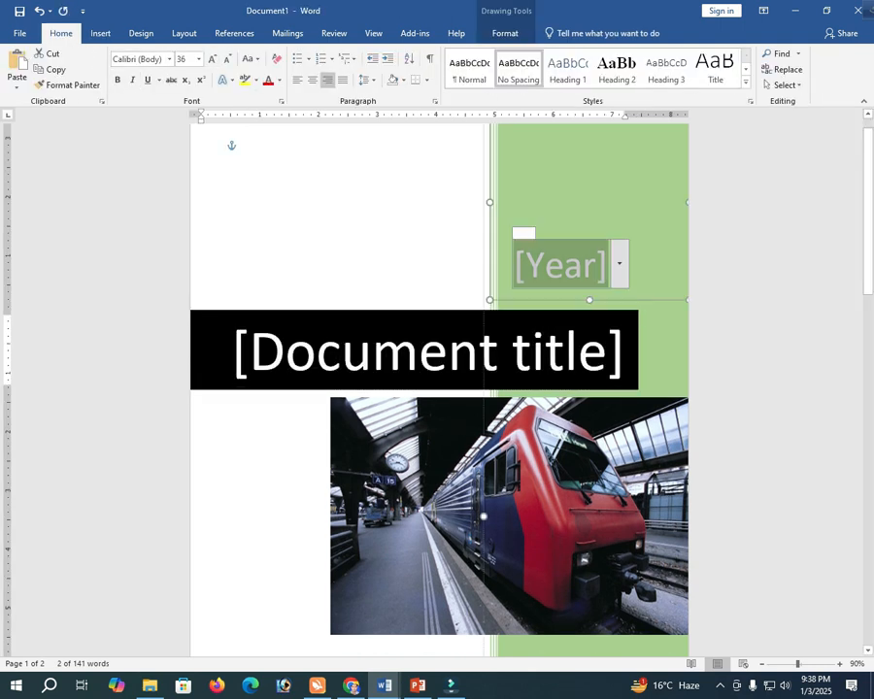
pyautogui.write('2025')
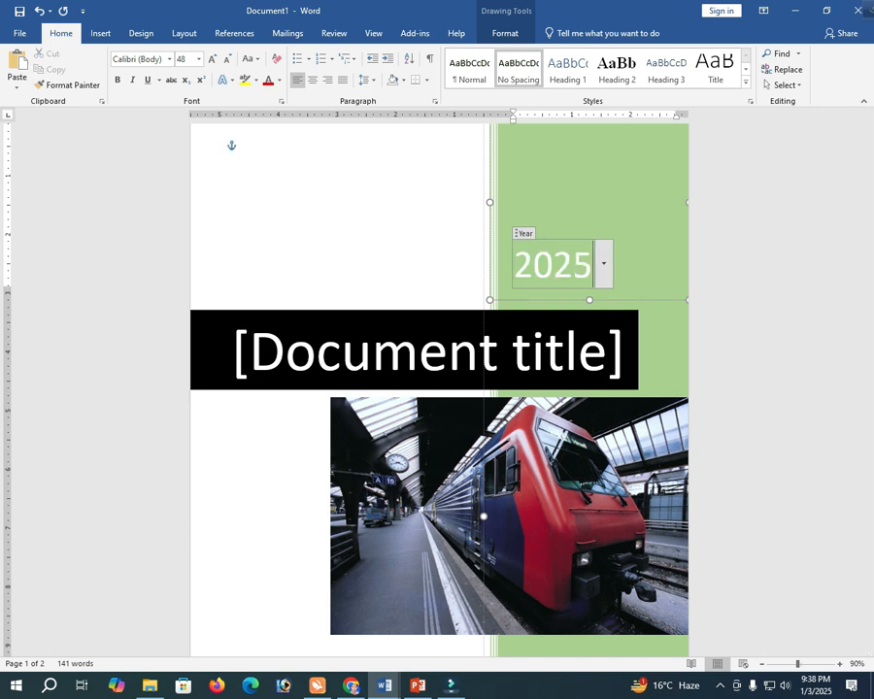
# - Give the cover page's train picture a soft-edged picture style and open its border options
pyautogui.click(509, 516)
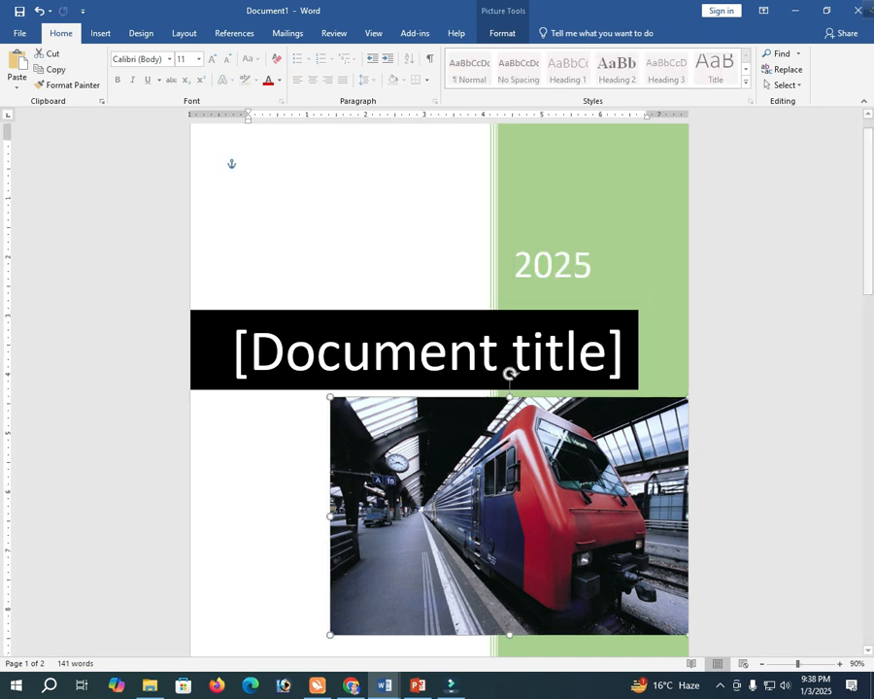
pyautogui.click(502, 33)
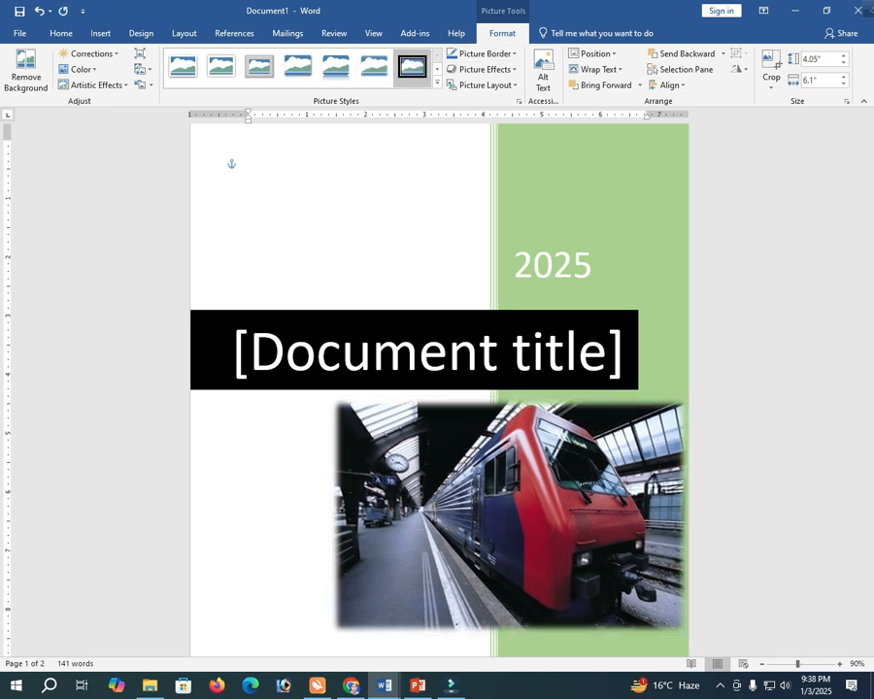
pyautogui.click(483, 54)
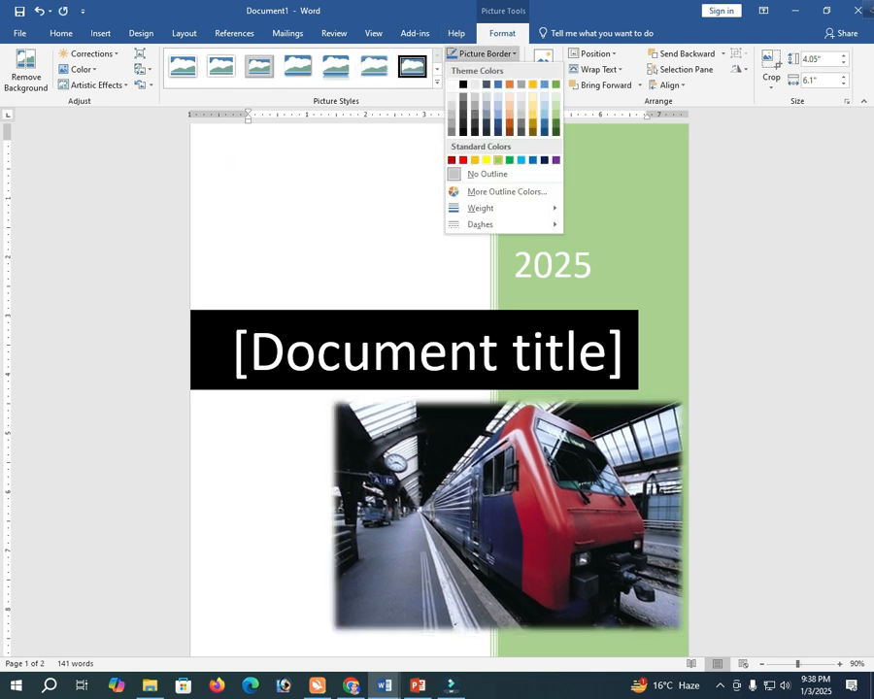
# - Set the border colour of the train picture on the cover page to yellow
pyautogui.click(487, 160)
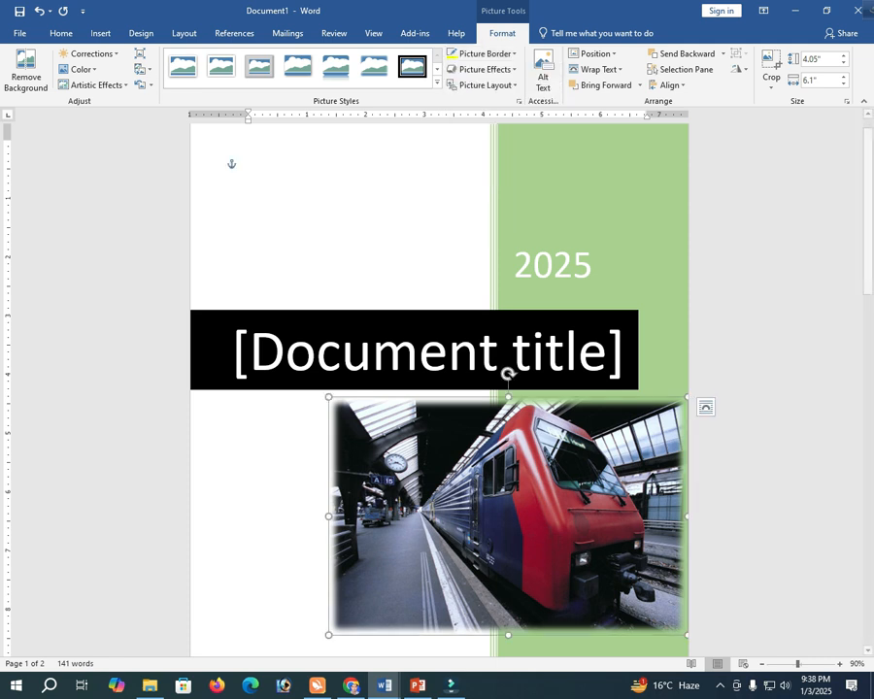
# - Insert a blank page inside the word "College" in the paragraph under "Where does it come from?", splitting it after the "C"
pyautogui.click(61, 33)
pyautogui.click(100, 33)
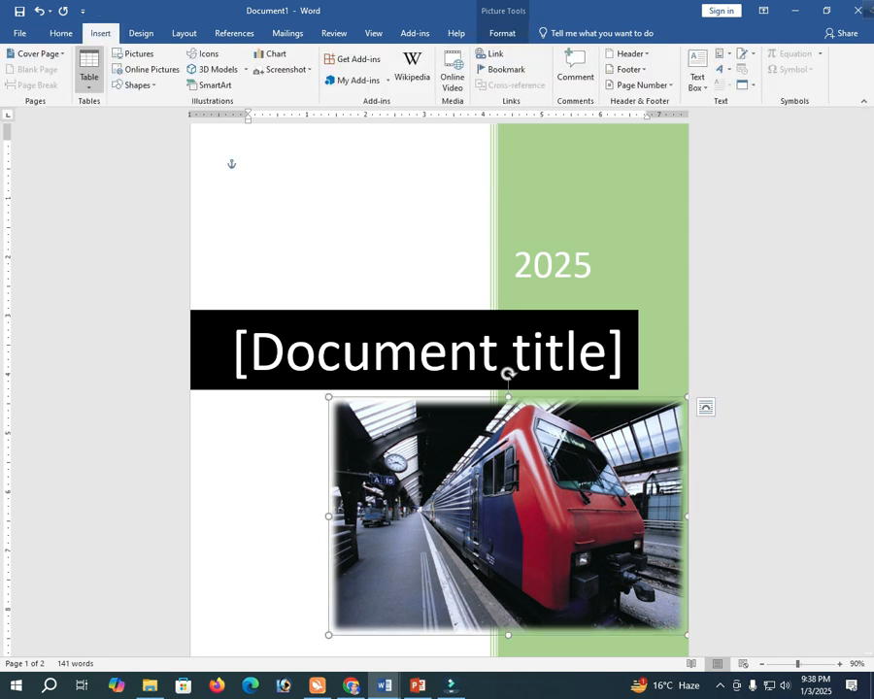
pyautogui.scroll(-6, 437, 388)
pyautogui.scroll(-5, 437, 389)
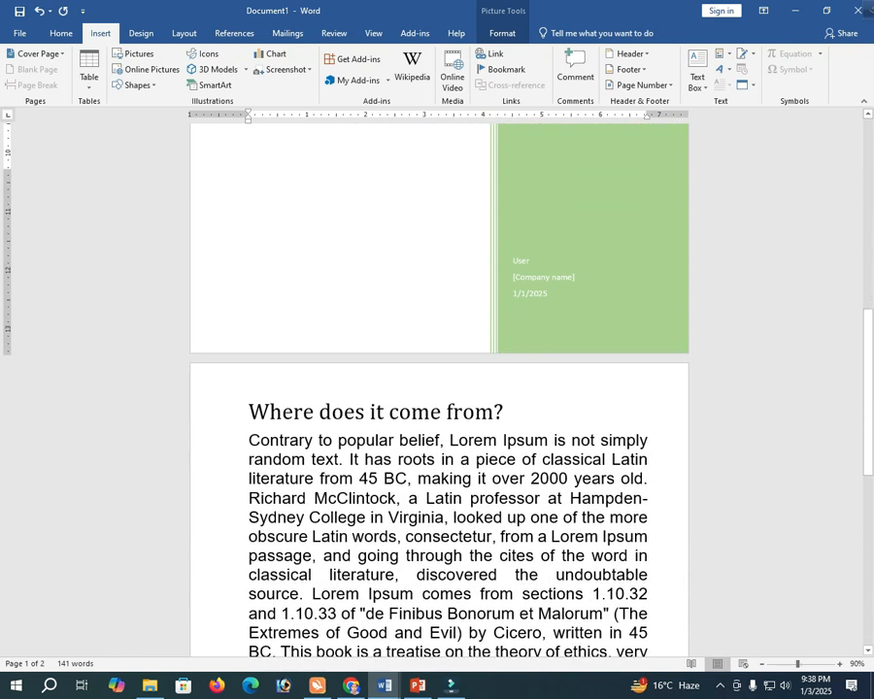
pyautogui.click(321, 518)
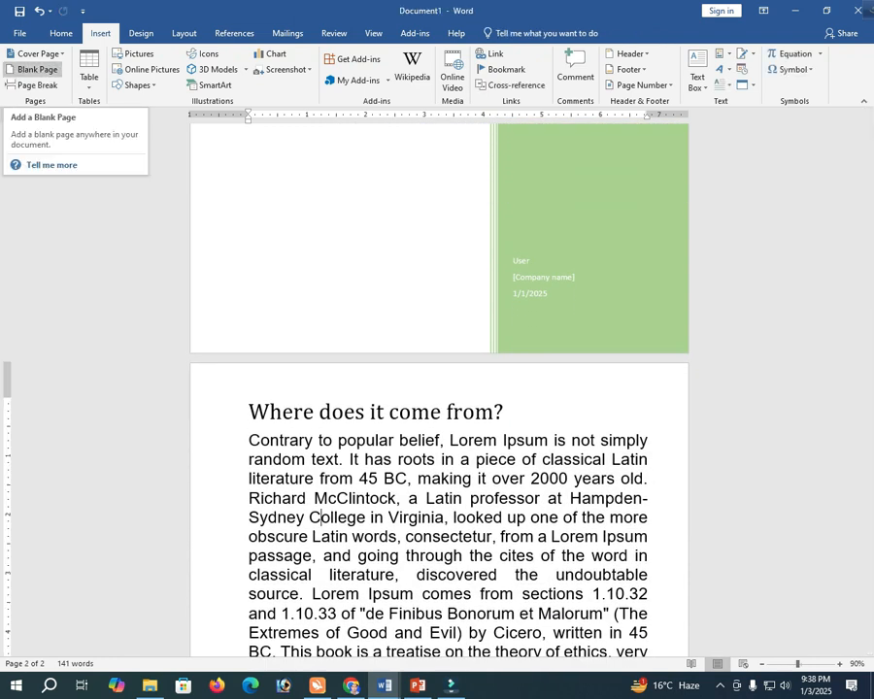
pyautogui.click(37, 69)
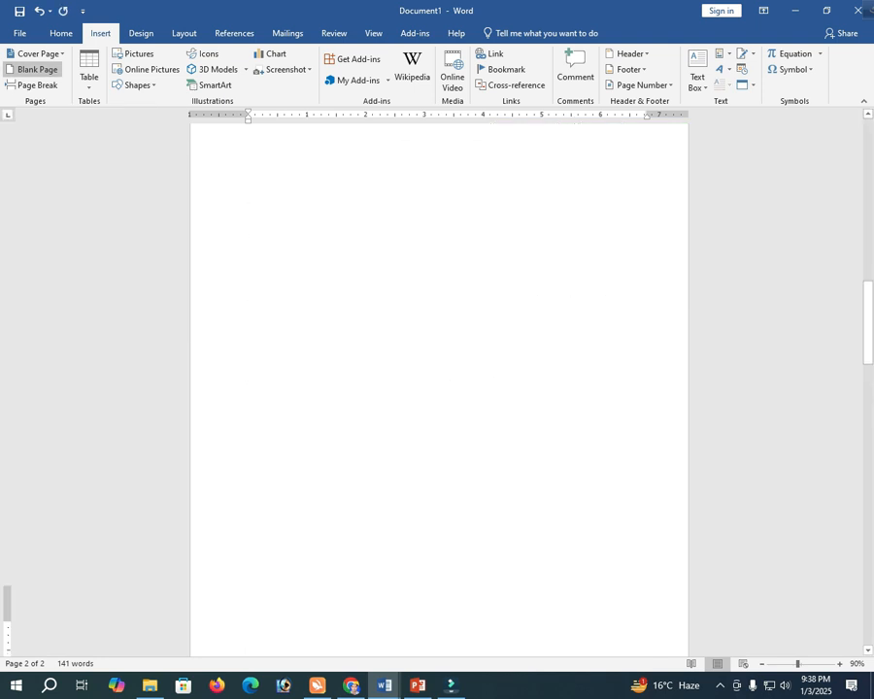
pyautogui.scroll(-8, 437, 389)
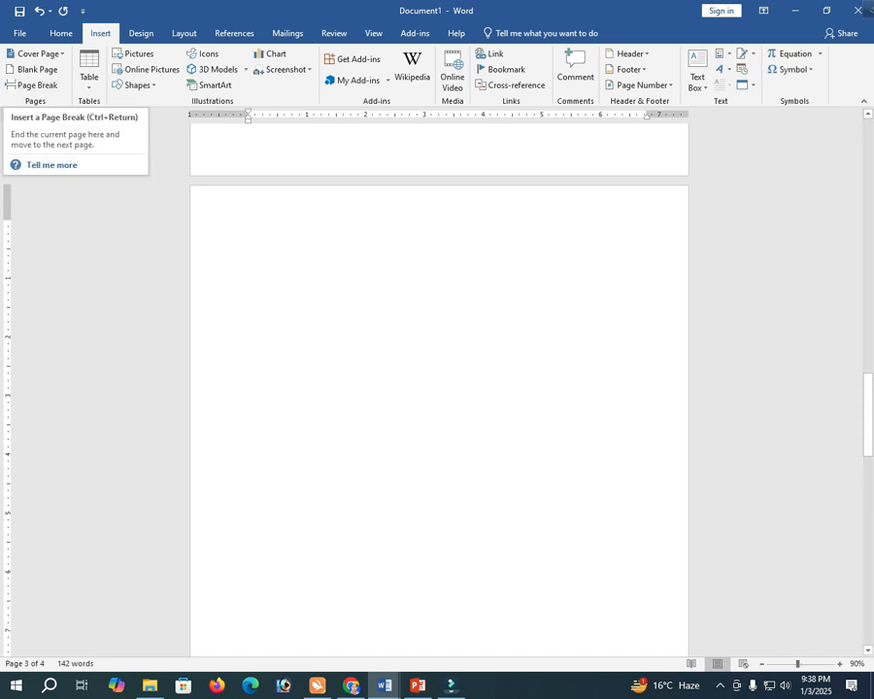
pyautogui.scroll(-18, 437, 389)
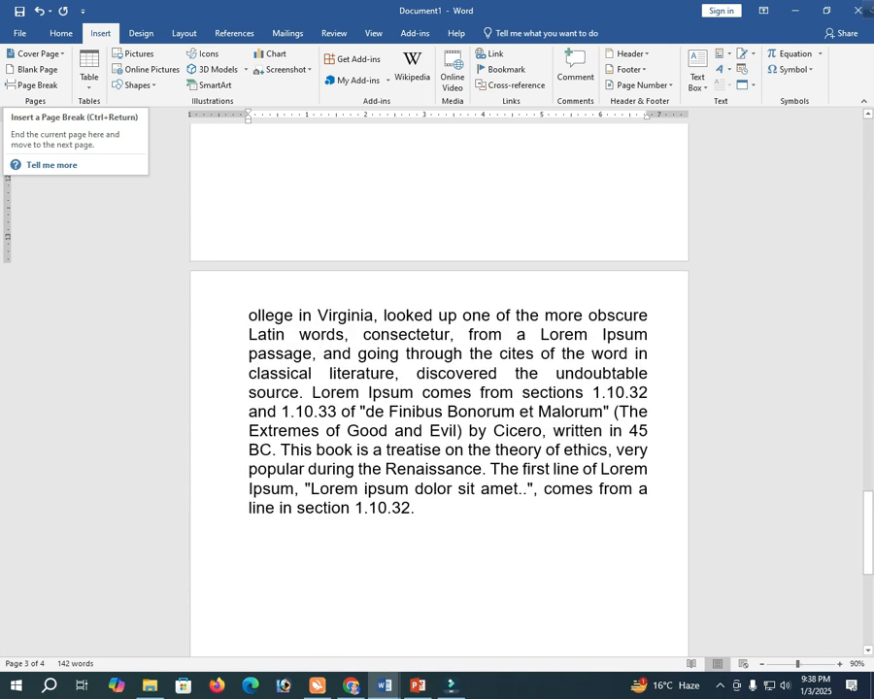
# - Insert five paragraph breaks before "and 1.10.33 of" in the text that follows the blank page
pyautogui.moveTo(248, 315); pyautogui.dragTo(424, 510)
pyautogui.click(341, 411)
pyautogui.moveTo(248, 411); pyautogui.dragTo(424, 515)
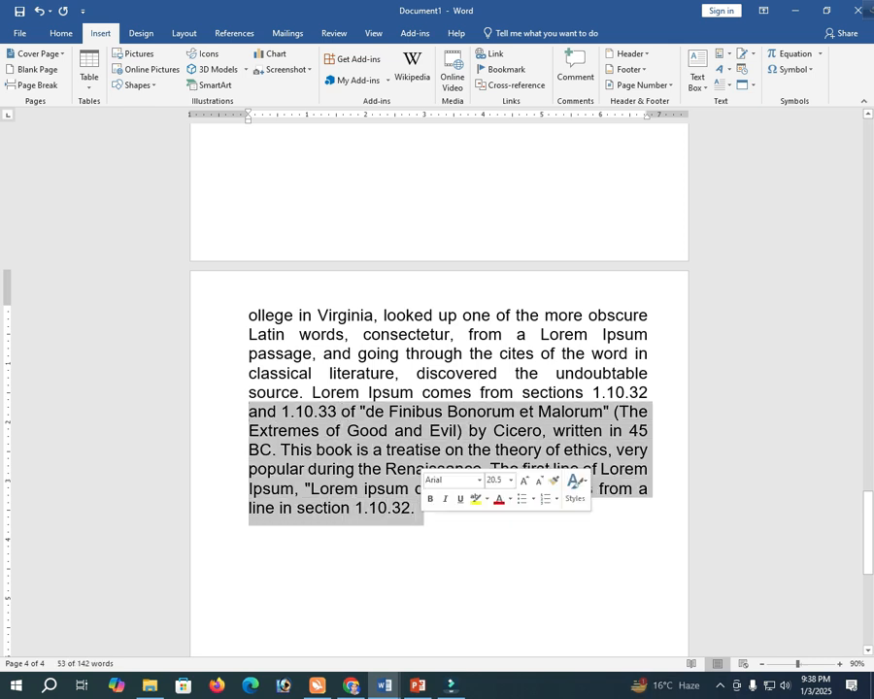
pyautogui.click(258, 411)
pyautogui.press('Left')
pyautogui.press('Return')
pyautogui.press('Return')
pyautogui.press('Return')
pyautogui.press('Return')
pyautogui.press('Return')
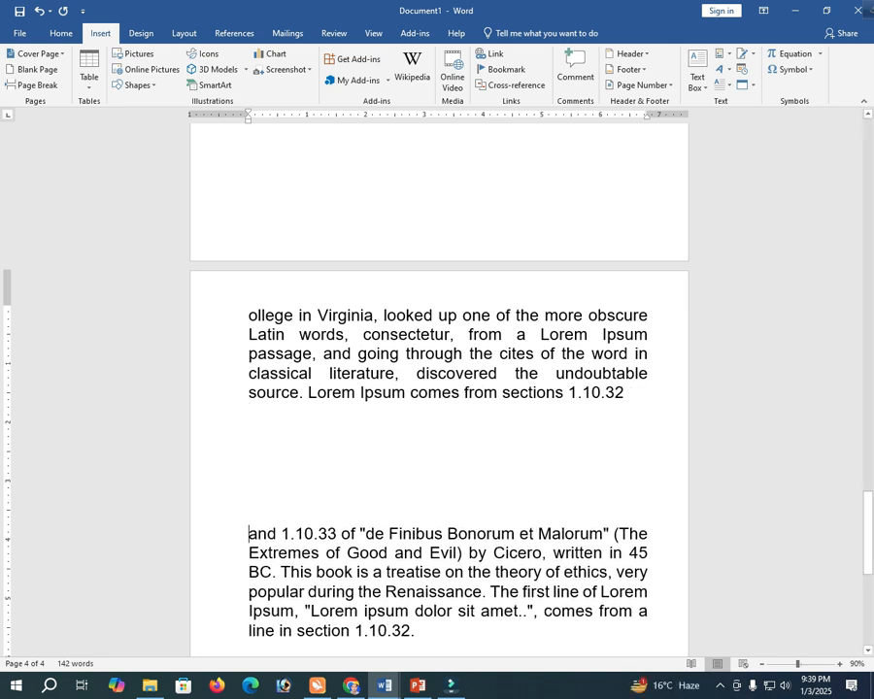
# - Delete the empty lines above "and 1.10.33 of" so that it directly follows the previous paragraph
pyautogui.hotkey('shift', 'Up')
pyautogui.hotkey('shift', 'Up')
pyautogui.hotkey('shift', 'Up')
pyautogui.hotkey('shift', 'Up')
pyautogui.hotkey('shift', 'Up')
pyautogui.press('Delete')
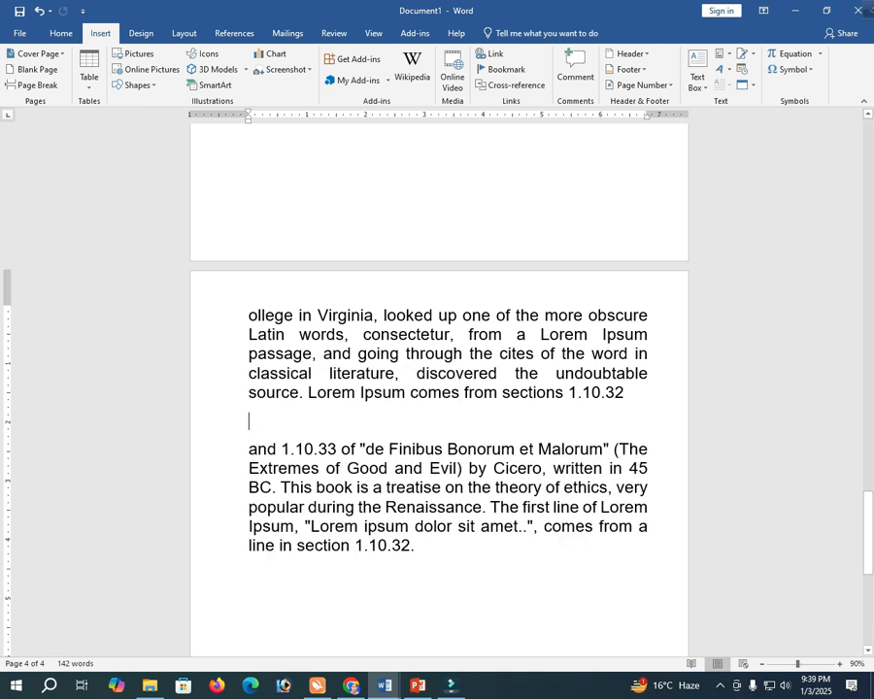
pyautogui.press('BackSpace')
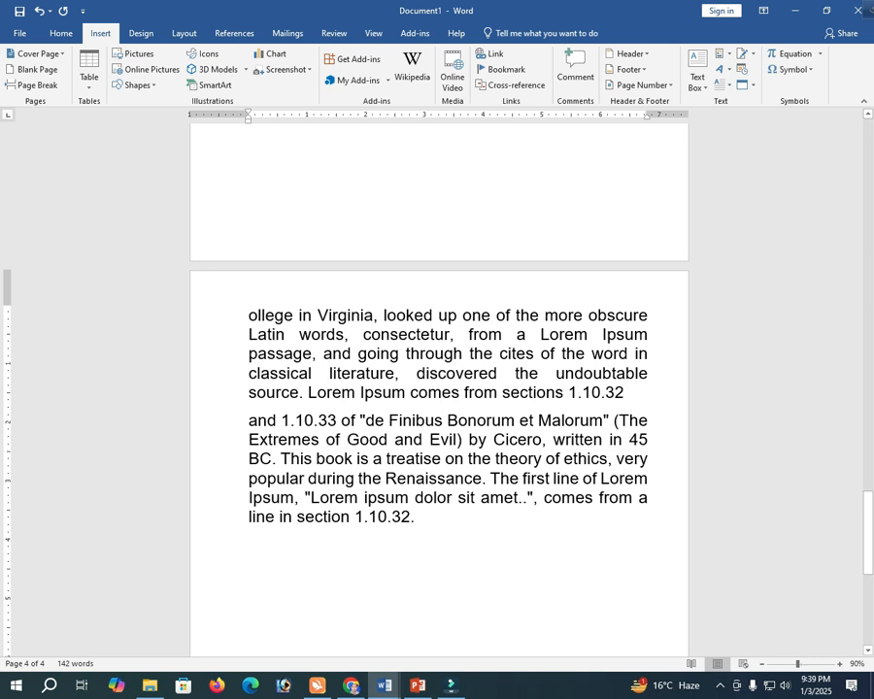
# - Insert a page break before the paragraph starting with "and 1.10.33 of"
pyautogui.press('Right')
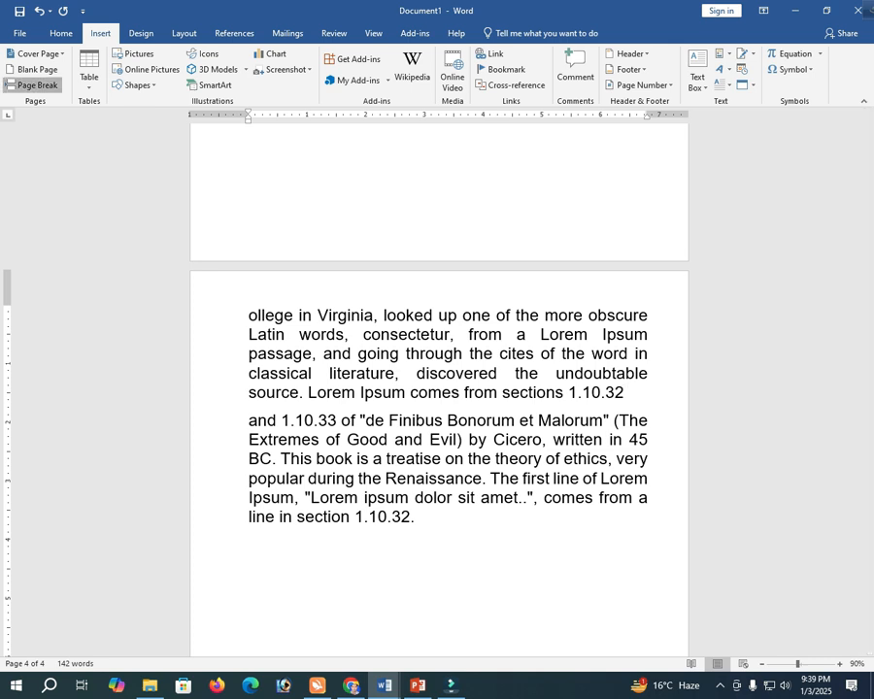
pyautogui.click(35, 85)
pyautogui.scroll(-3, 439, 389)
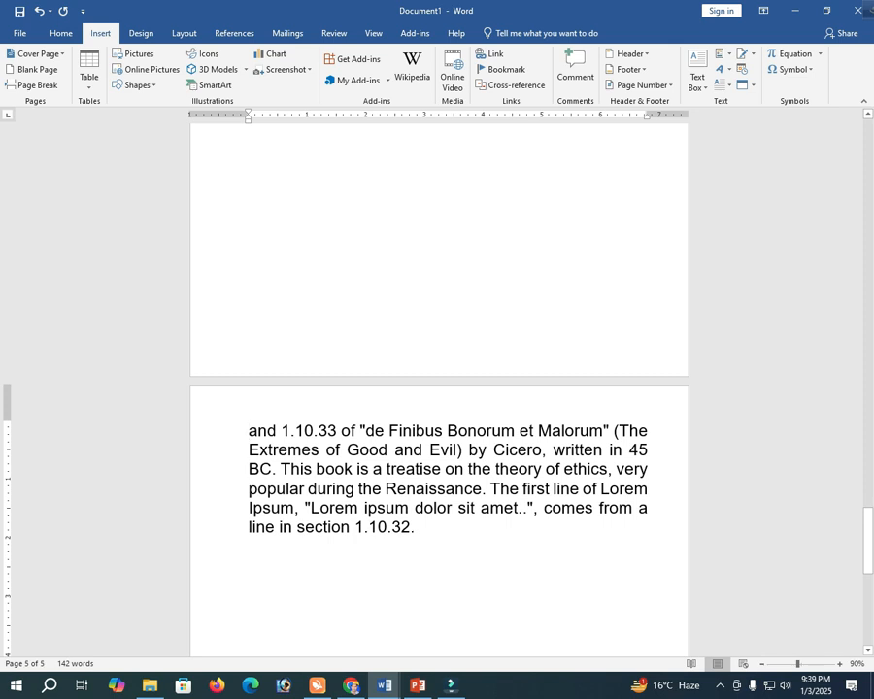
pyautogui.moveTo(250, 430); pyautogui.dragTo(419, 527)
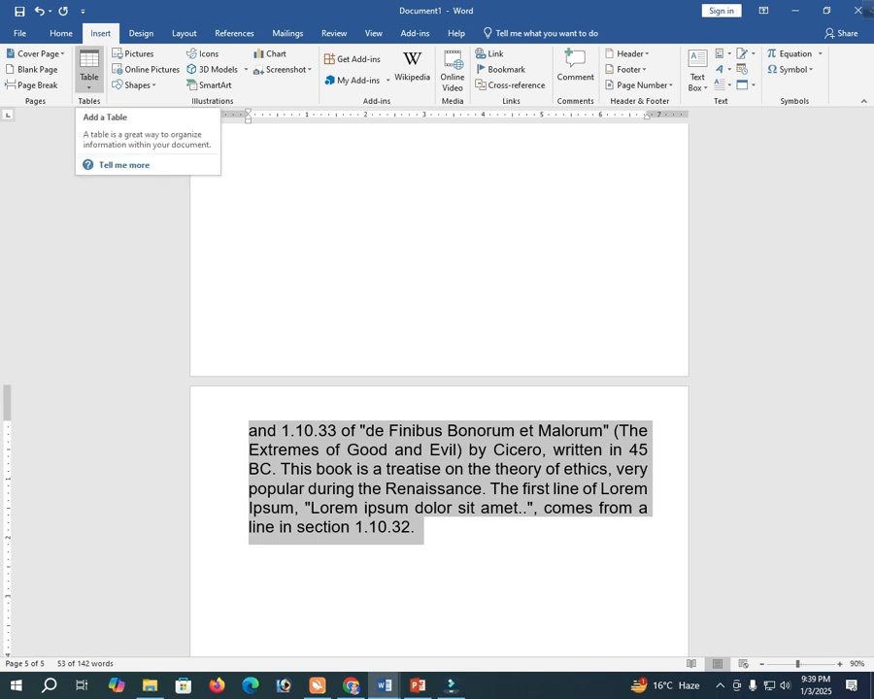
pyautogui.click(88, 78)
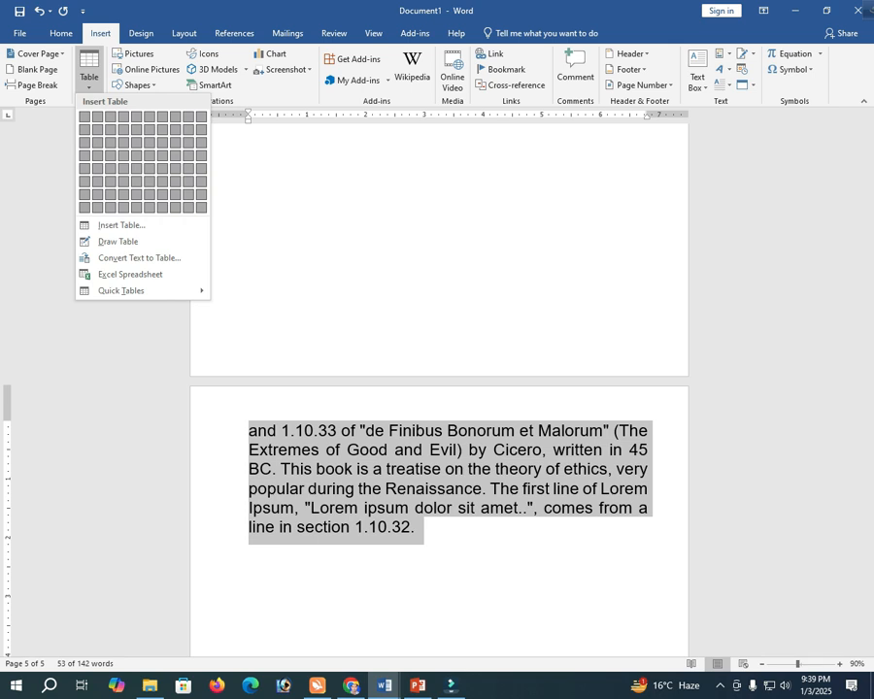
pyautogui.click(437, 335)
# - Insert a table with 6 columns and 4 rows on the empty line below the last paragraph
pyautogui.scroll(-4, 437, 389)
pyautogui.click(249, 326)
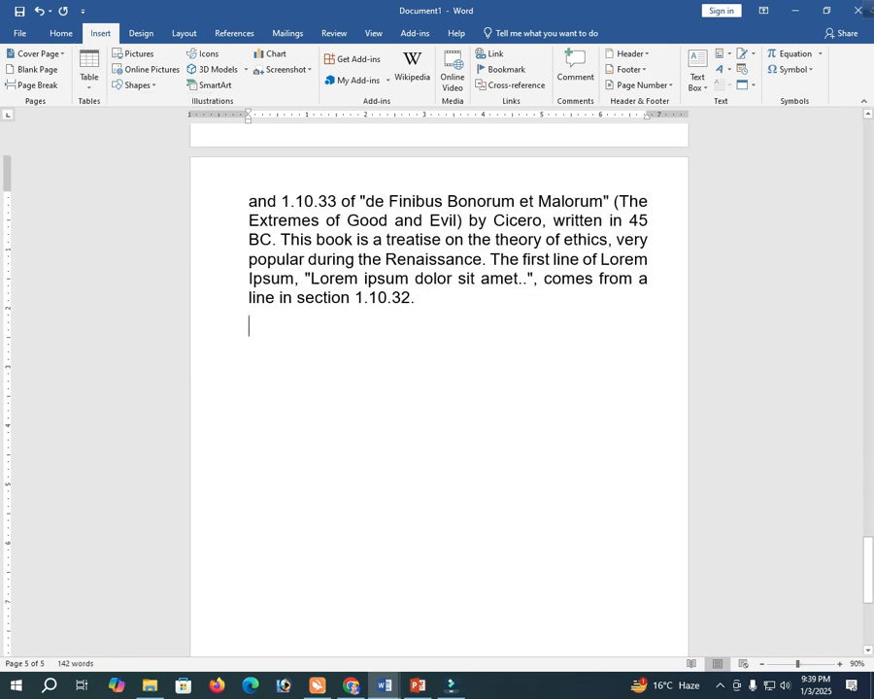
pyautogui.click(89, 70)
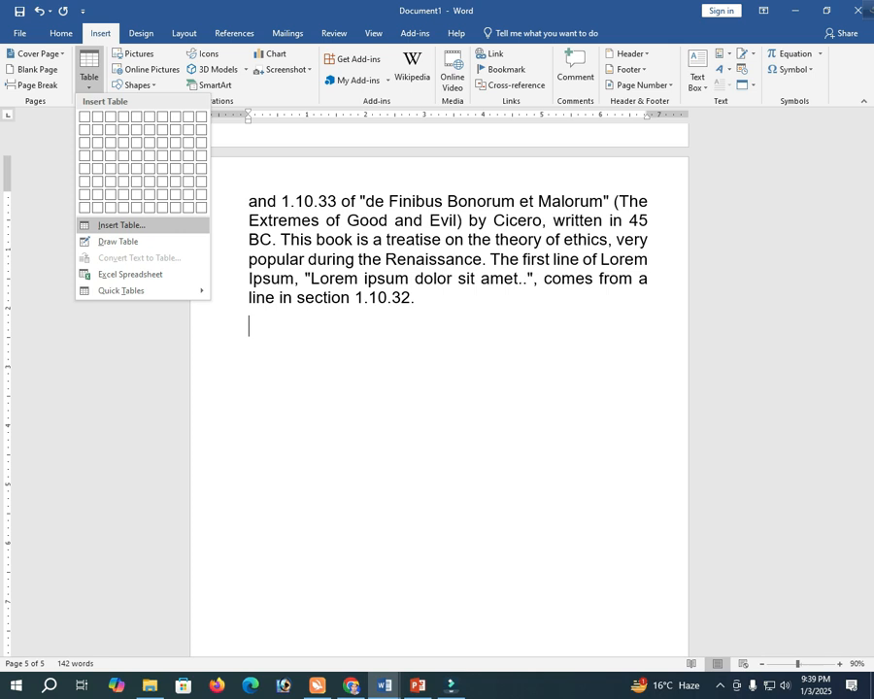
pyautogui.click(122, 225)
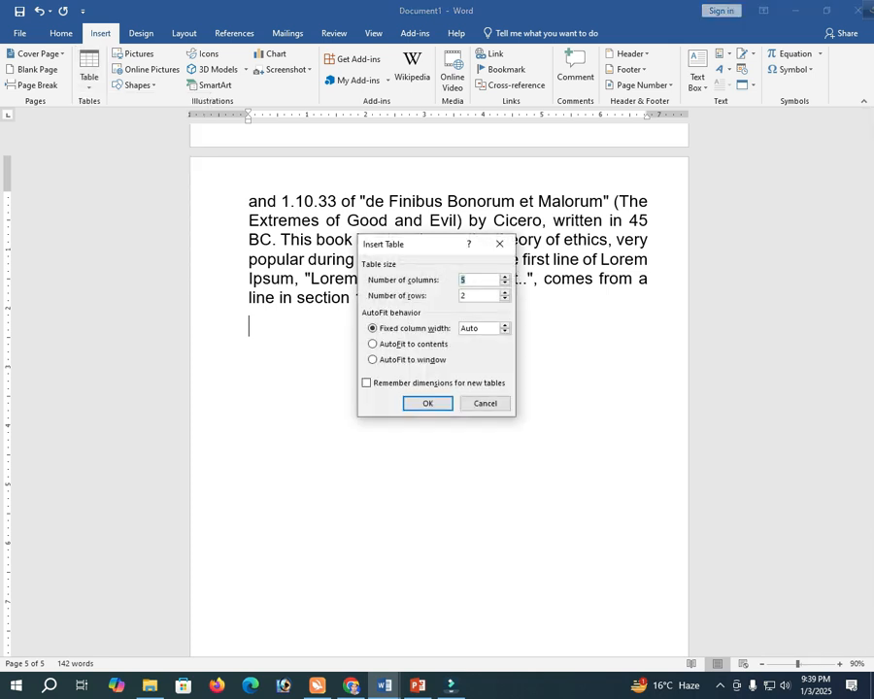
pyautogui.write('5')
pyautogui.press('BackSpace')
pyautogui.write('6')
pyautogui.click(466, 295)
pyautogui.press('BackSpace')
pyautogui.write('4')
pyautogui.press('Return')
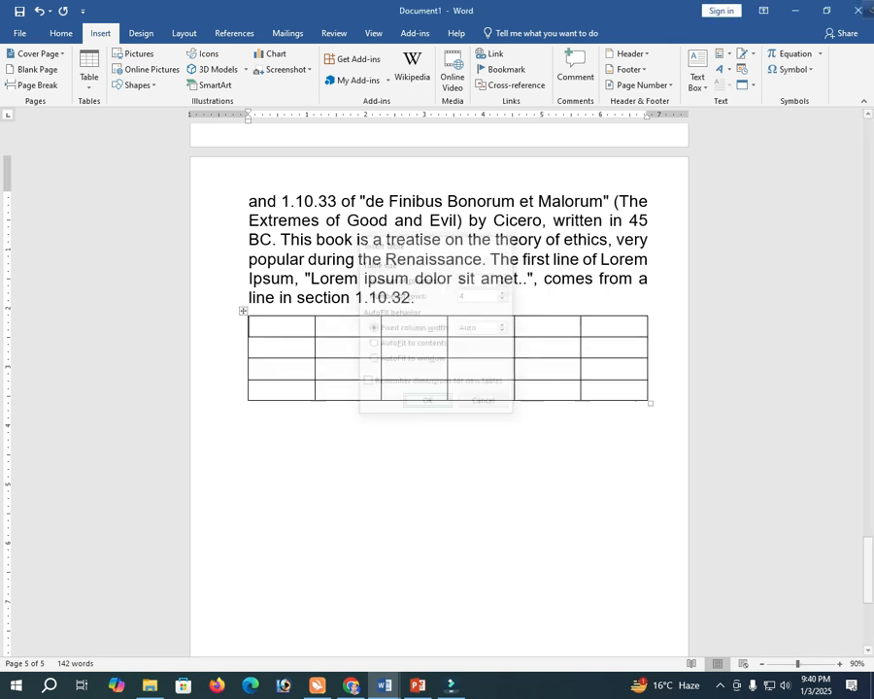
pyautogui.moveTo(276, 327); pyautogui.dragTo(613, 391)
pyautogui.click(544, 390)
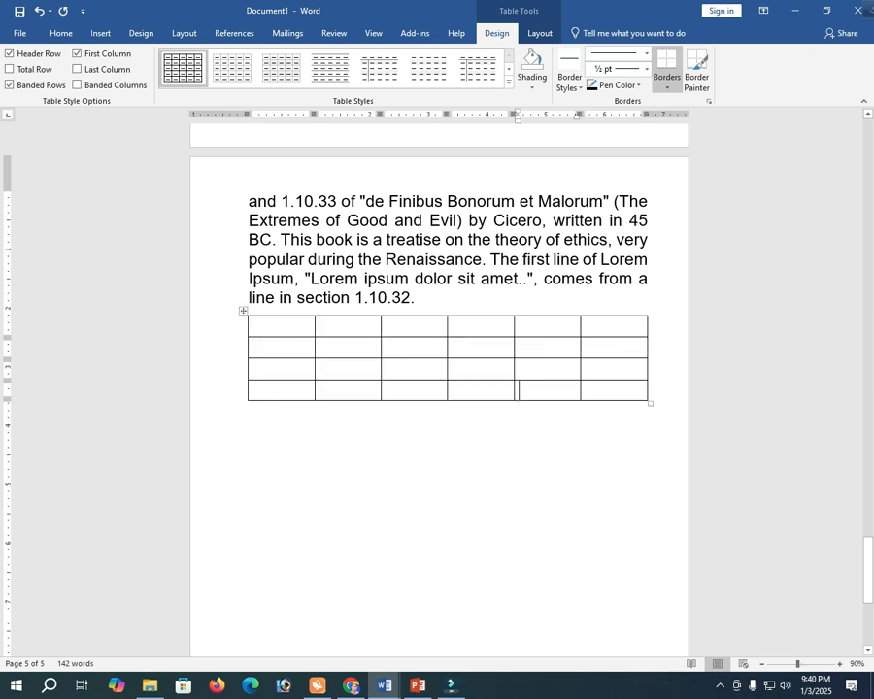
pyautogui.click(250, 412)
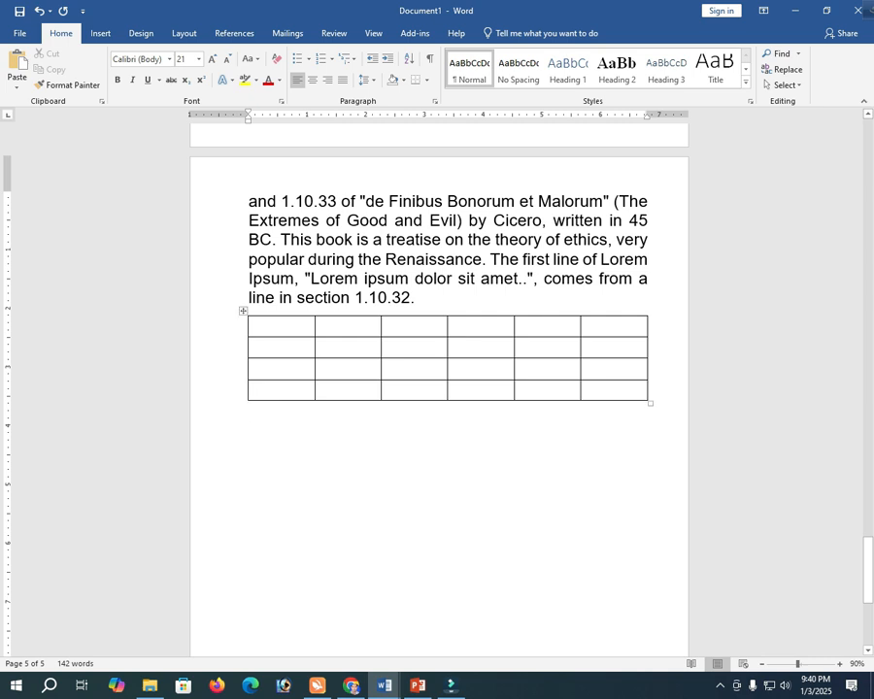
# - Apply the green banded grid style with a solid header row to the table and shade the second row's second cell lightest green
pyautogui.click(255, 326)
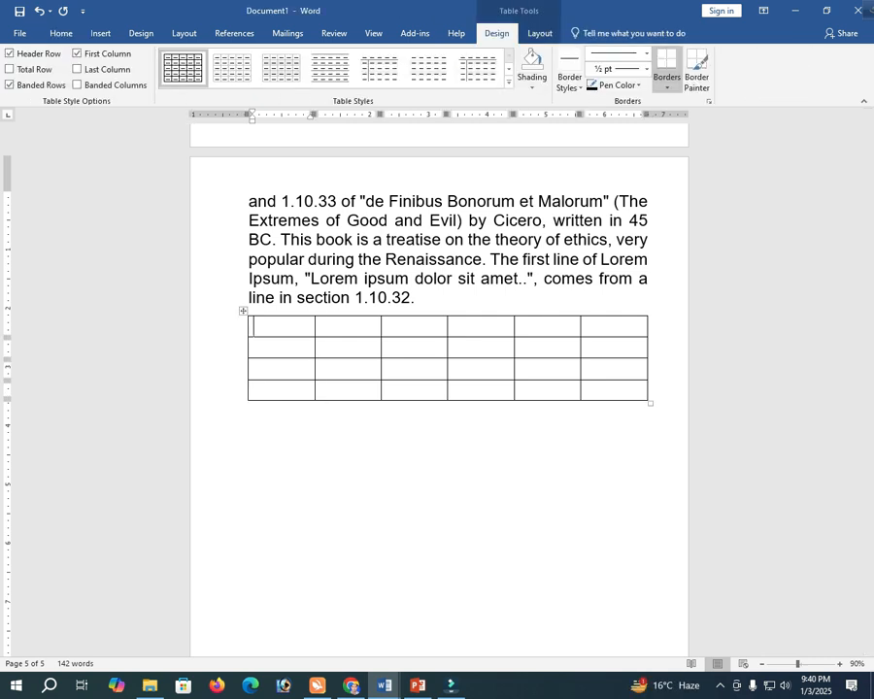
pyautogui.click(508, 83)
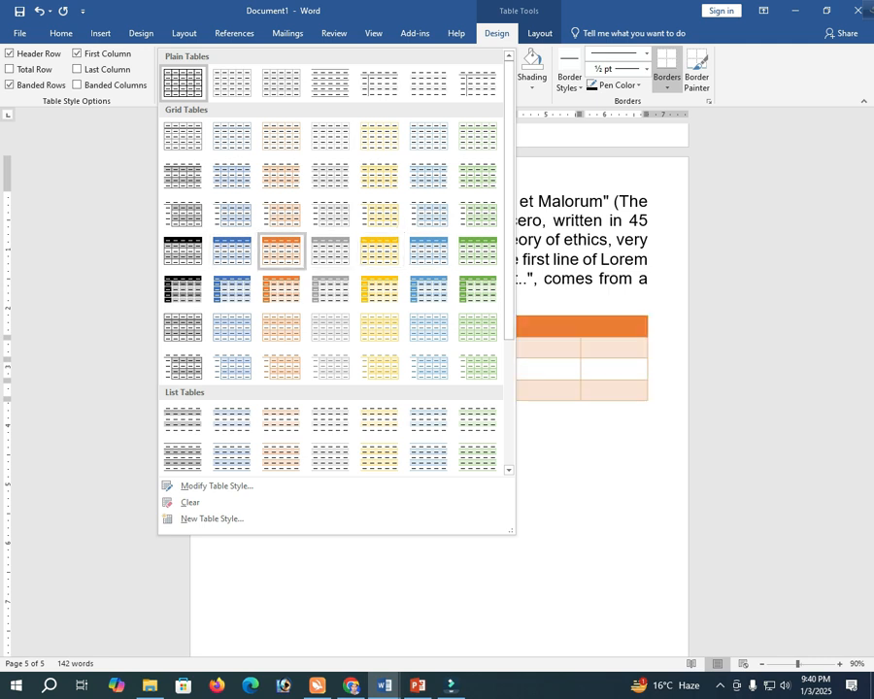
pyautogui.click(478, 250)
pyautogui.click(331, 348)
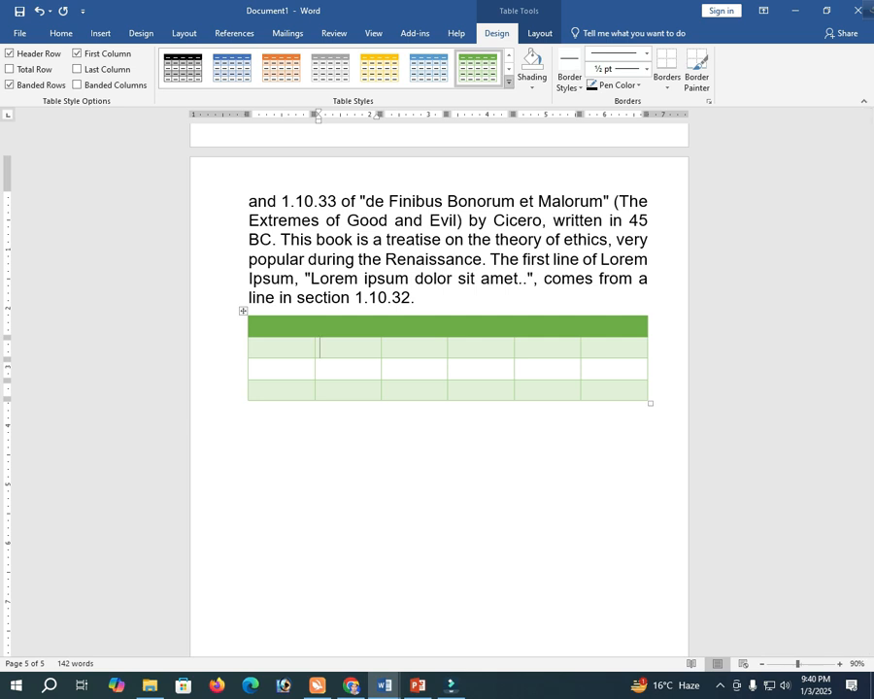
pyautogui.click(532, 85)
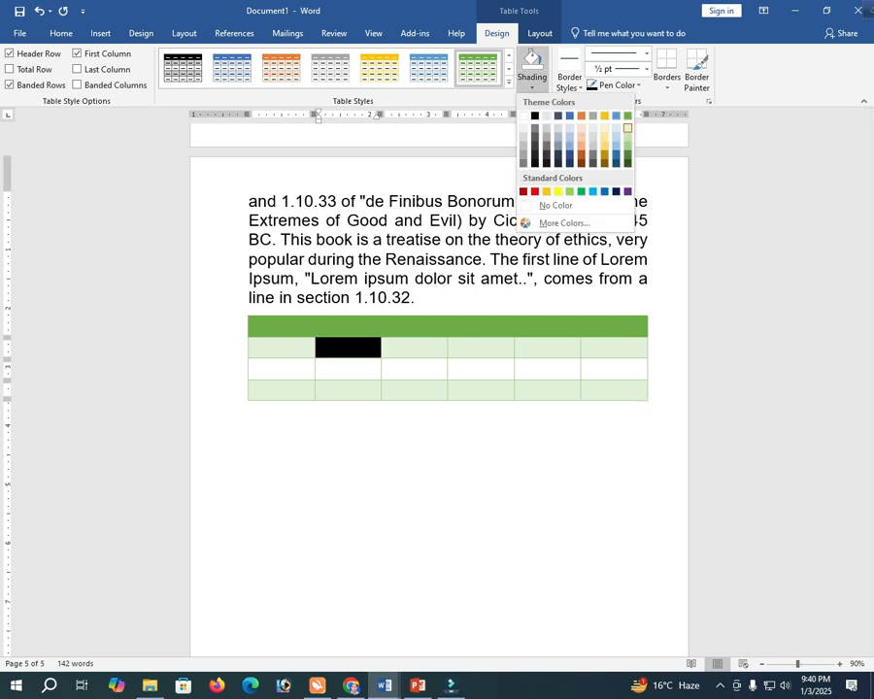
pyautogui.click(628, 128)
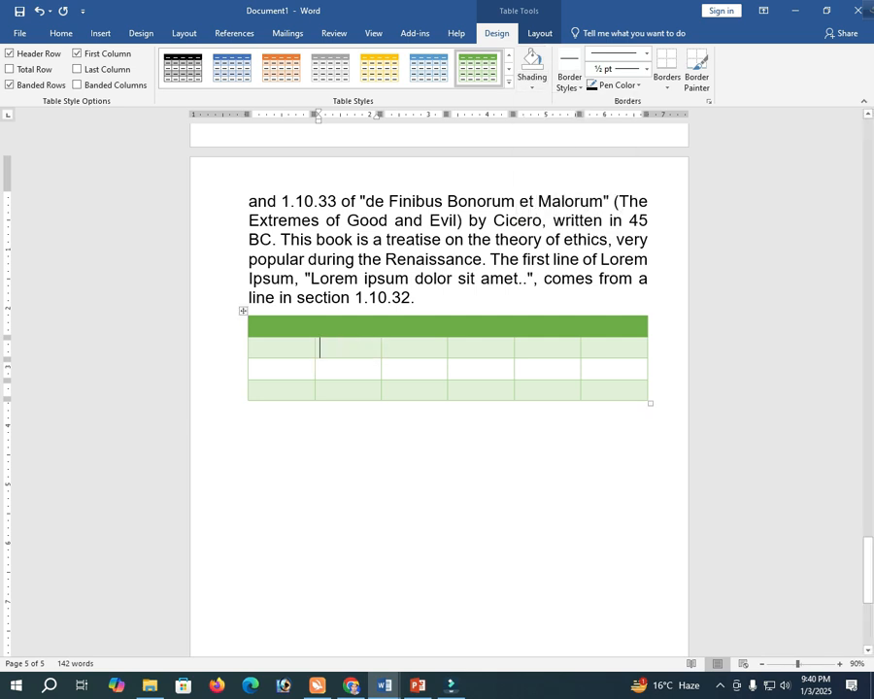
# - Shade the whole second row of the table yellow
pyautogui.moveTo(254, 347); pyautogui.dragTo(641, 348)
pyautogui.moveTo(257, 369); pyautogui.dragTo(617, 369)
pyautogui.click(412, 369)
pyautogui.moveTo(254, 348); pyautogui.dragTo(622, 348)
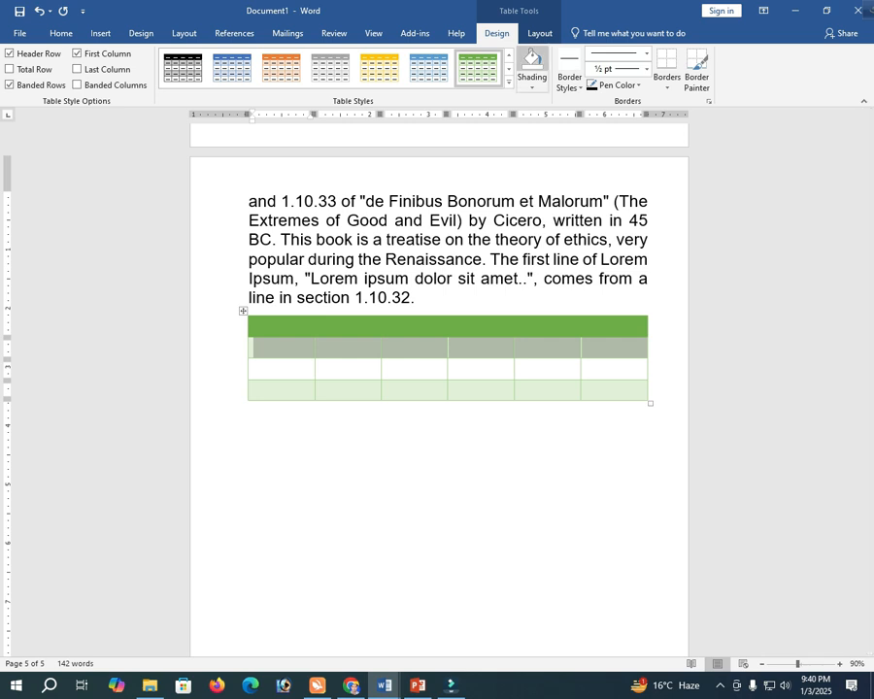
pyautogui.click(533, 87)
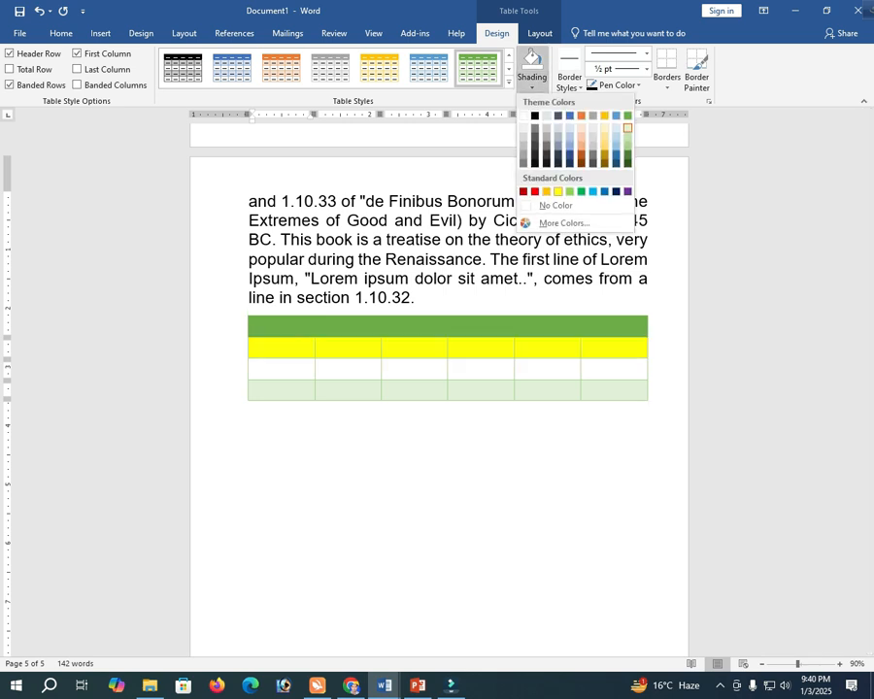
pyautogui.click(558, 191)
# - Shade the table's third row blue and its last row dark blue
pyautogui.moveTo(256, 369); pyautogui.dragTo(641, 369)
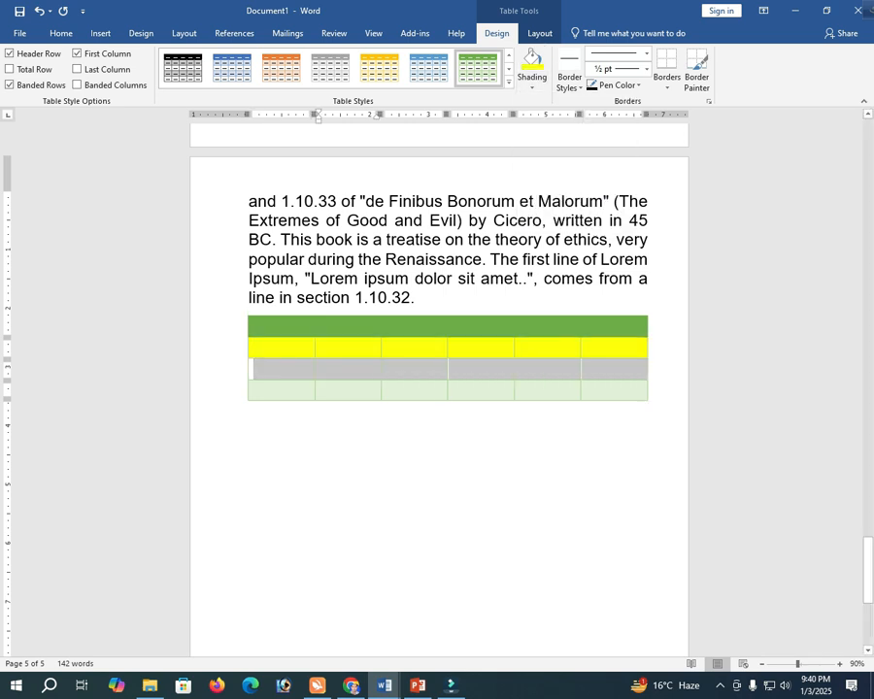
pyautogui.click(533, 87)
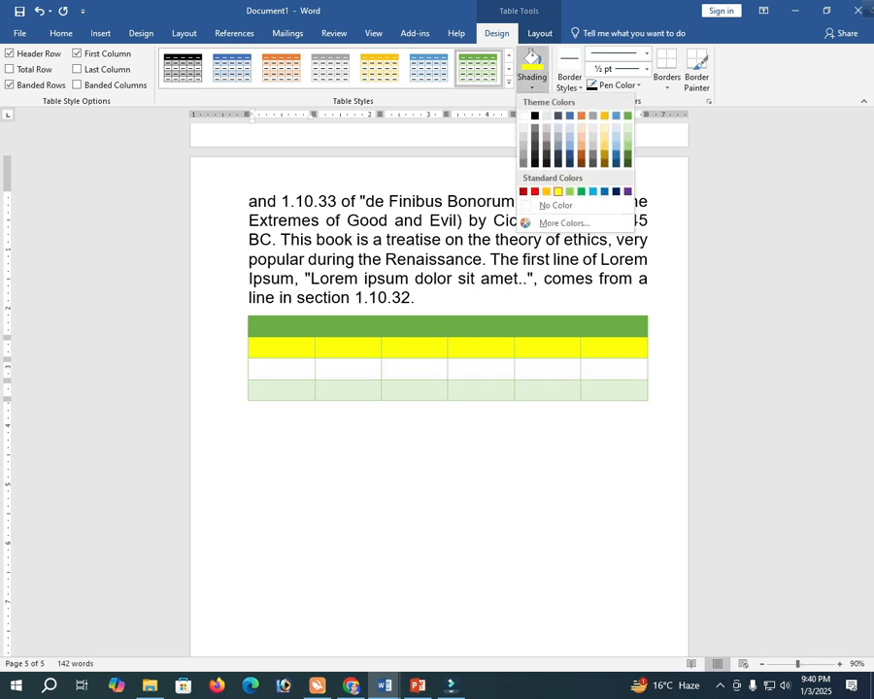
pyautogui.click(604, 192)
pyautogui.click(319, 390)
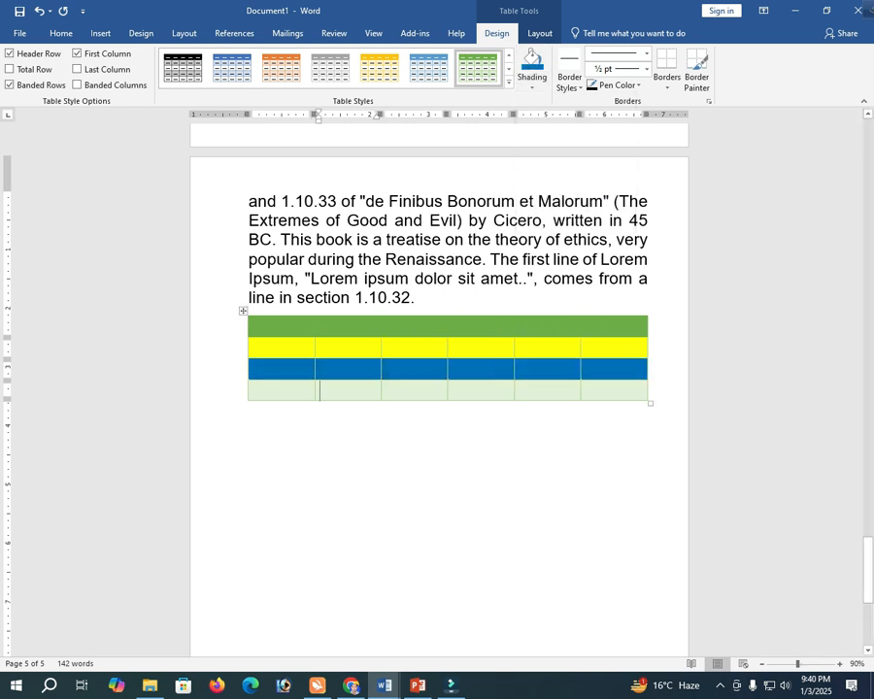
pyautogui.click(251, 390)
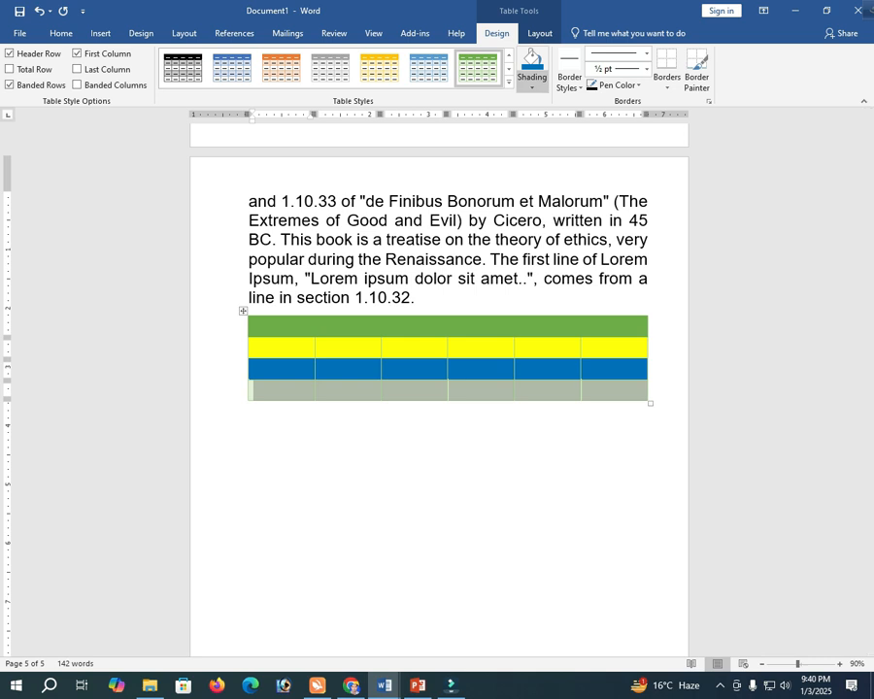
pyautogui.click(533, 86)
pyautogui.click(610, 192)
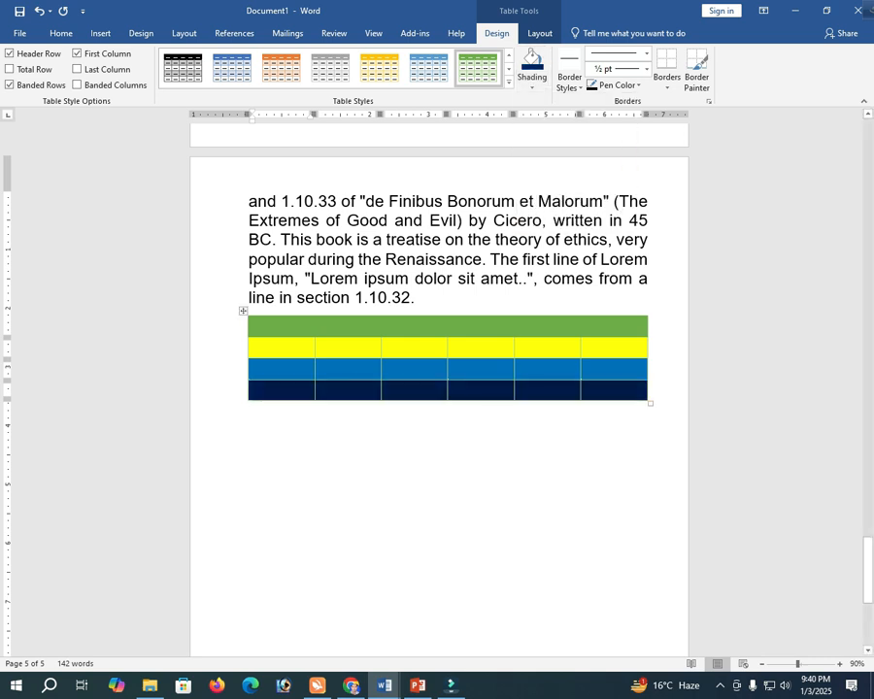
# - Undo the row shading and the green table style, back to the plain black grid
pyautogui.hotkey('ctrl', 'z')
pyautogui.hotkey('ctrl', 'z')
pyautogui.hotkey('ctrl', 'z')
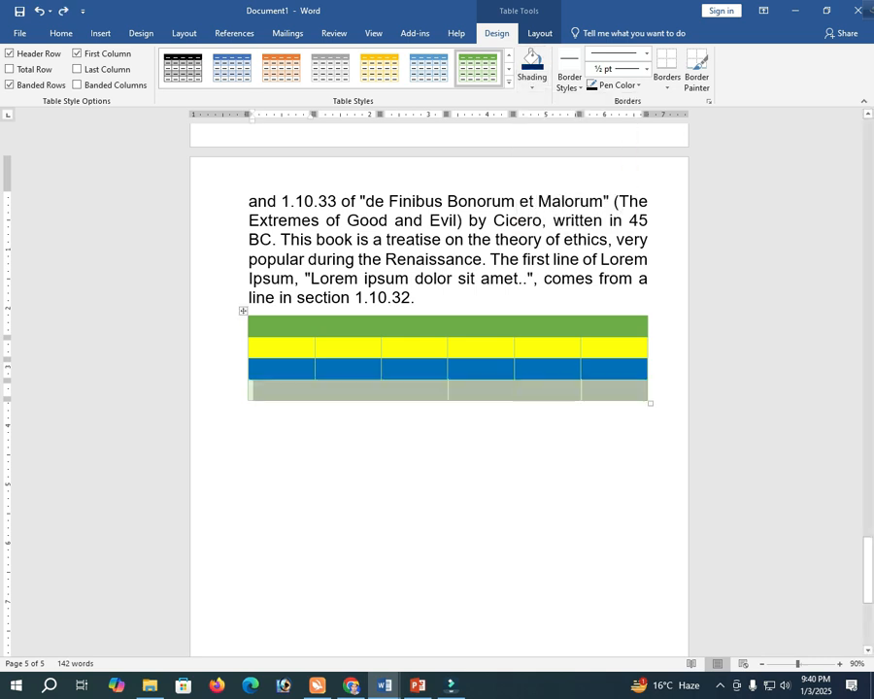
pyautogui.hotkey('ctrl', 'z')
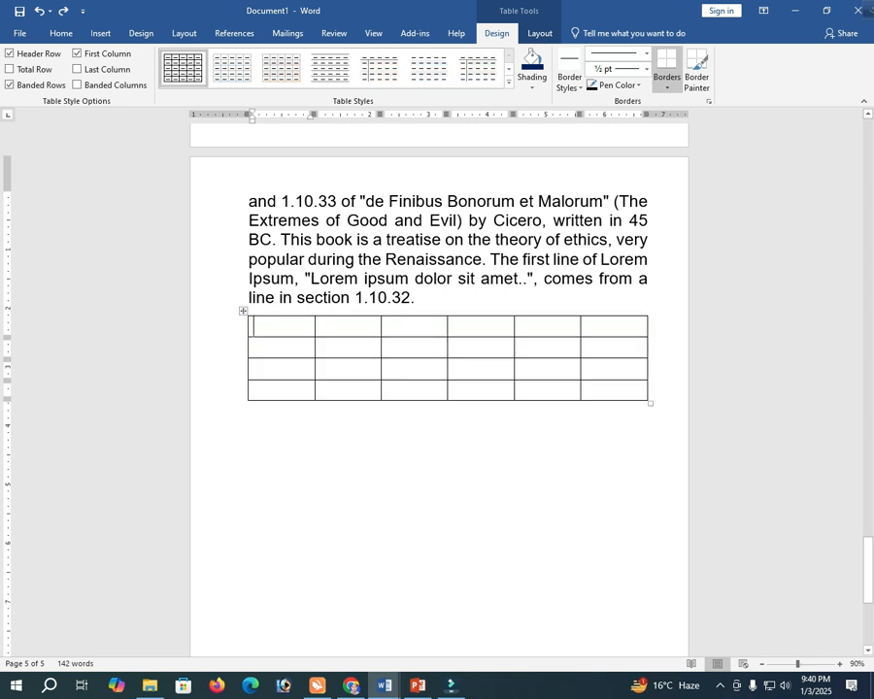
# - Insert a new column to the right of the table's last column
pyautogui.moveTo(614, 326); pyautogui.dragTo(614, 390)
pyautogui.click(587, 327)
pyautogui.rightClick(598, 327)
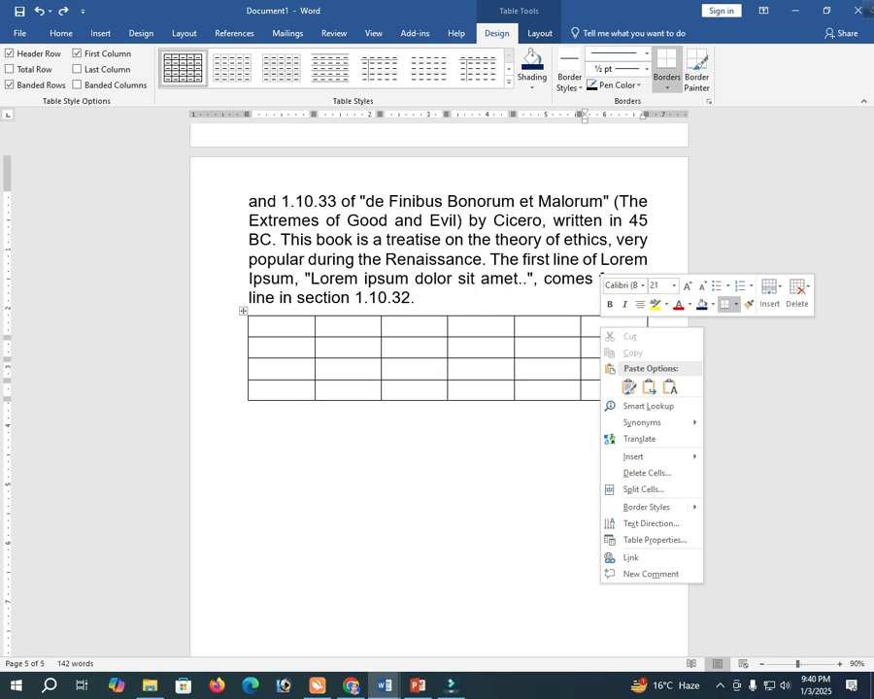
pyautogui.moveTo(646, 456)
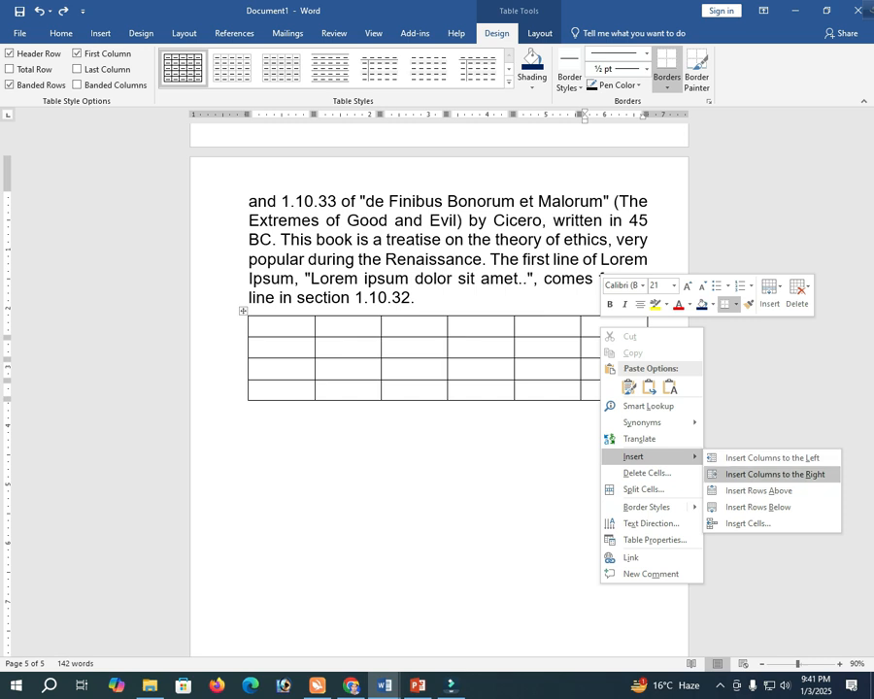
pyautogui.click(775, 474)
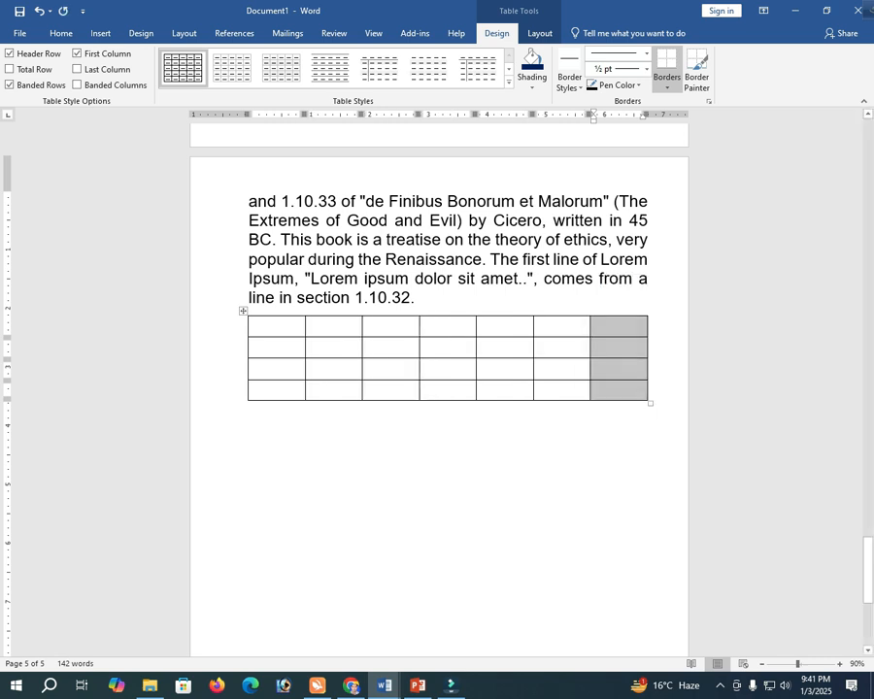
# - Delete the blank seventh column at the table's right end
pyautogui.click(594, 325)
pyautogui.click(619, 313)
pyautogui.click(594, 326)
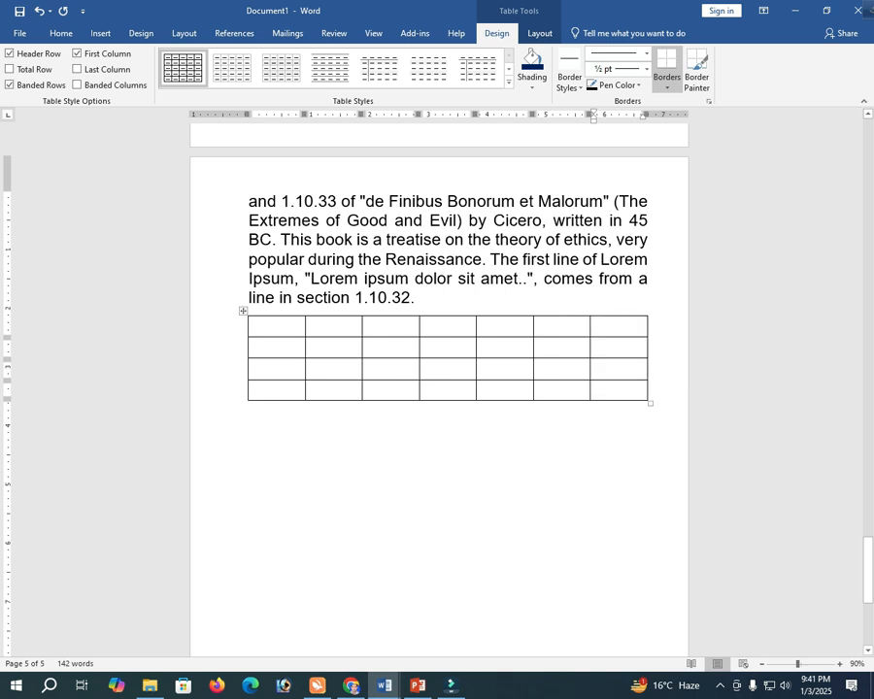
pyautogui.click(619, 313)
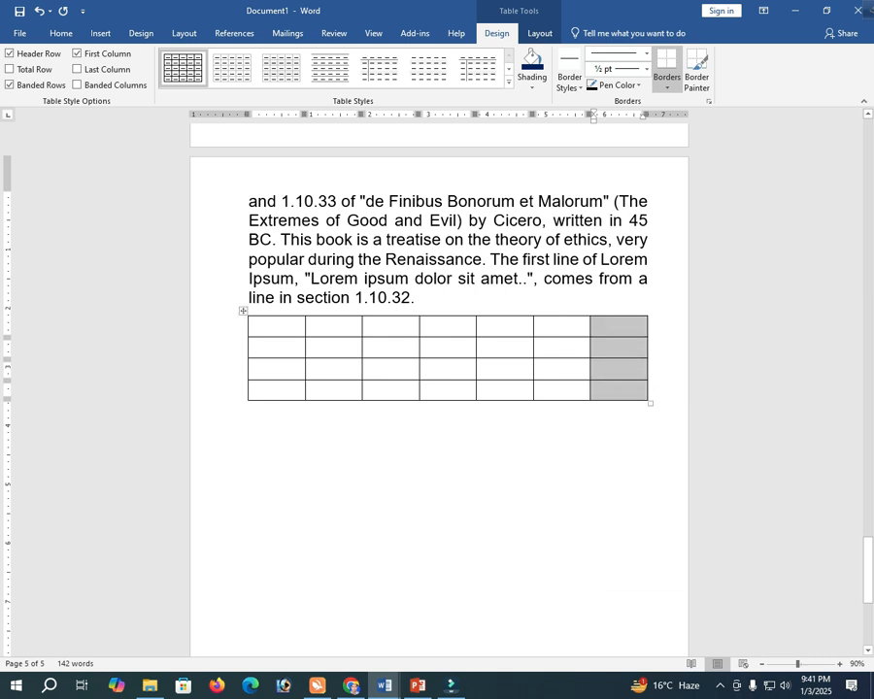
pyautogui.rightClick(604, 363)
pyautogui.click(656, 459)
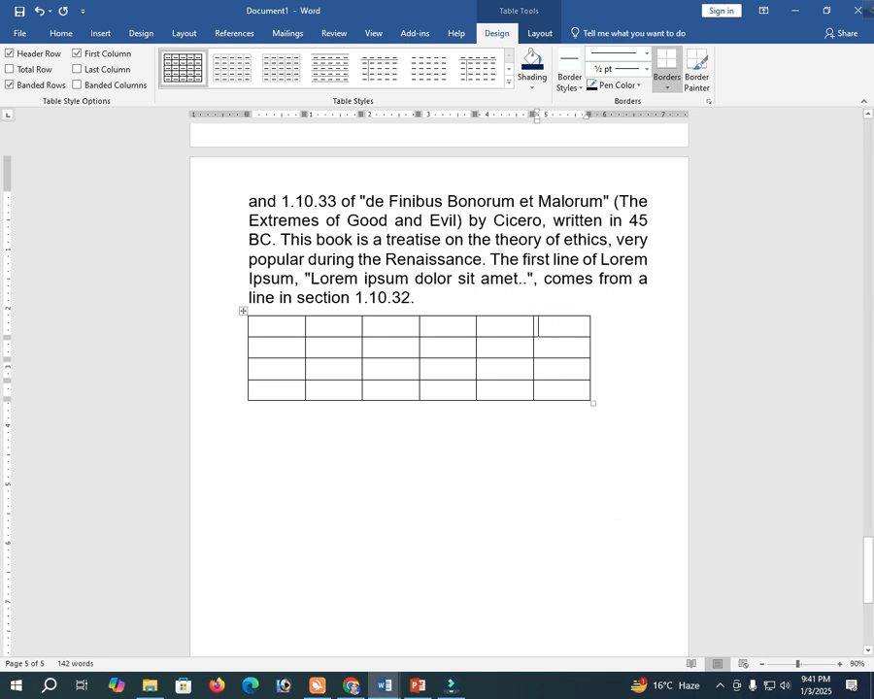
# - Stretch the table slightly beyond the right text margin and enter 2 in the first cell of its last row
pyautogui.moveTo(593, 403); pyautogui.dragTo(661, 419)
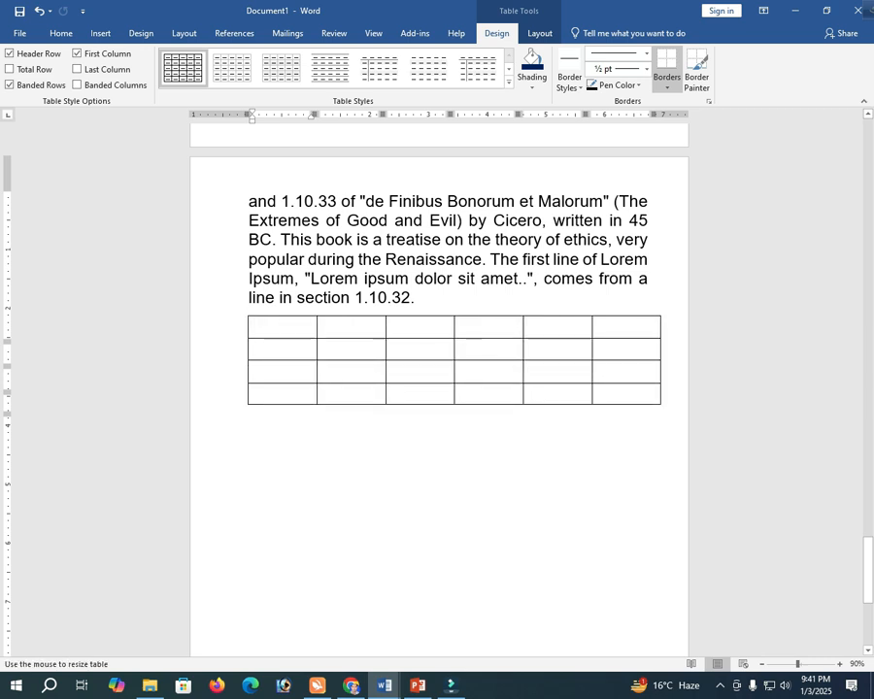
pyautogui.click(596, 393)
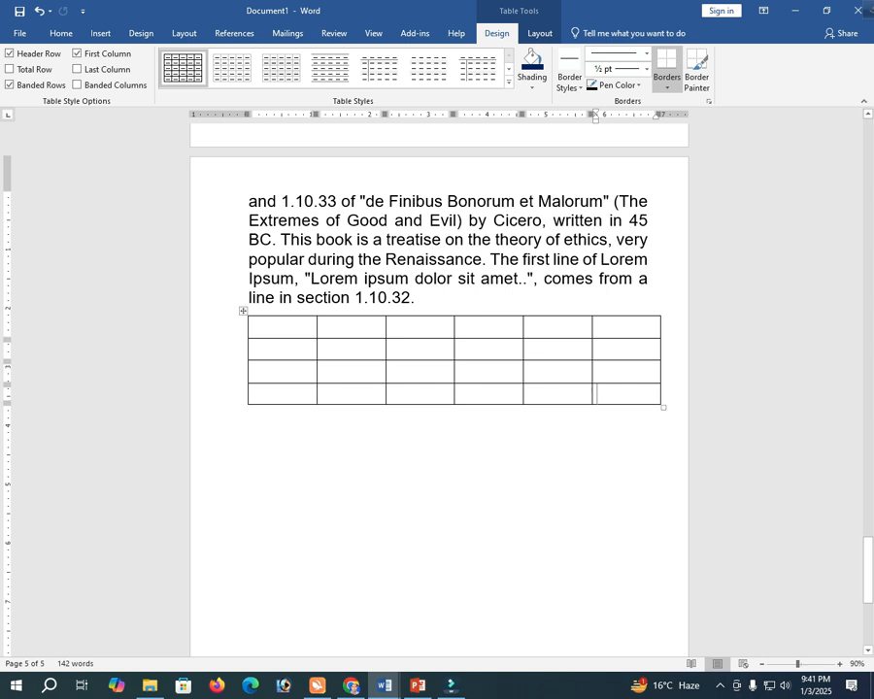
pyautogui.moveTo(596, 394); pyautogui.dragTo(250, 393)
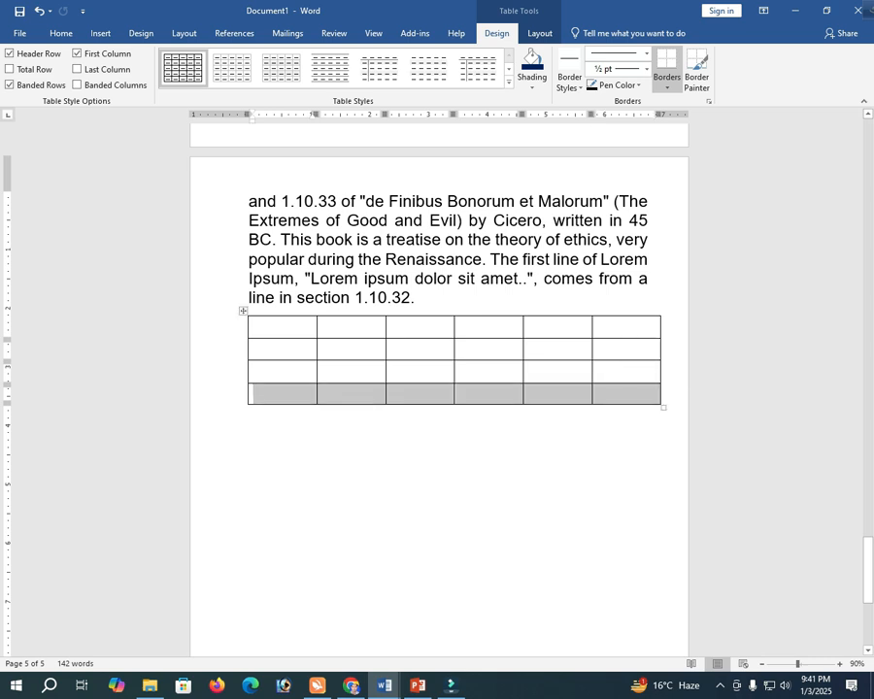
pyautogui.click(594, 391)
pyautogui.click(255, 393)
pyautogui.write('2')
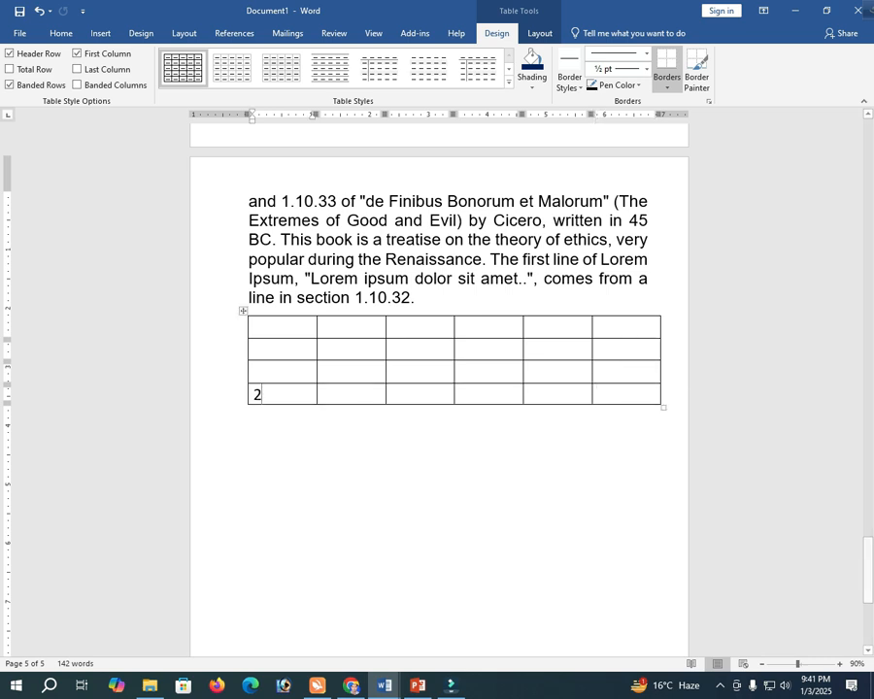
# - Insert a blank row above the row containing 2
pyautogui.click(596, 393)
pyautogui.click(391, 393)
pyautogui.click(262, 393)
pyautogui.rightClick(407, 395)
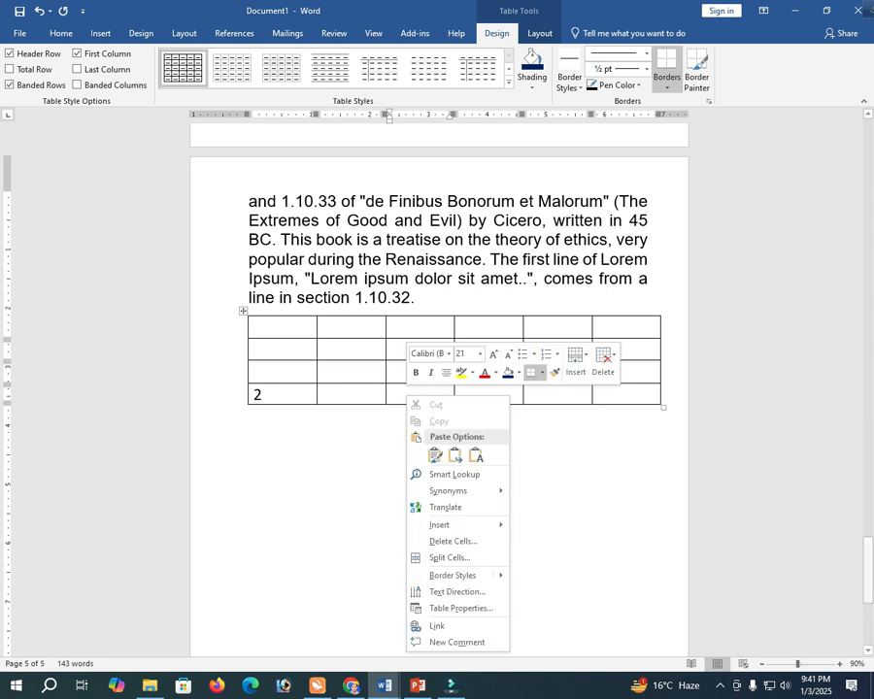
pyautogui.moveTo(439, 524)
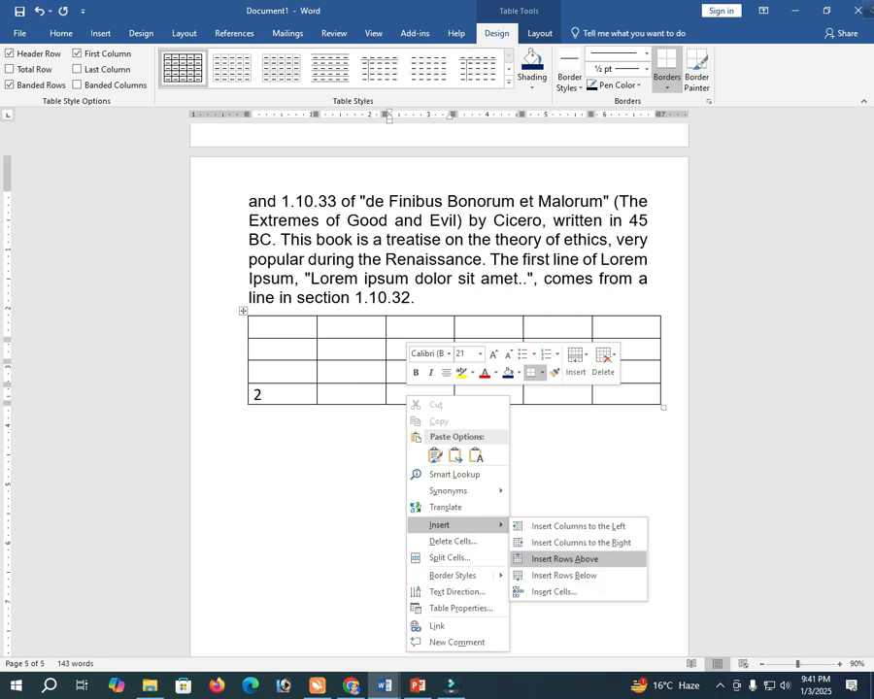
pyautogui.click(564, 558)
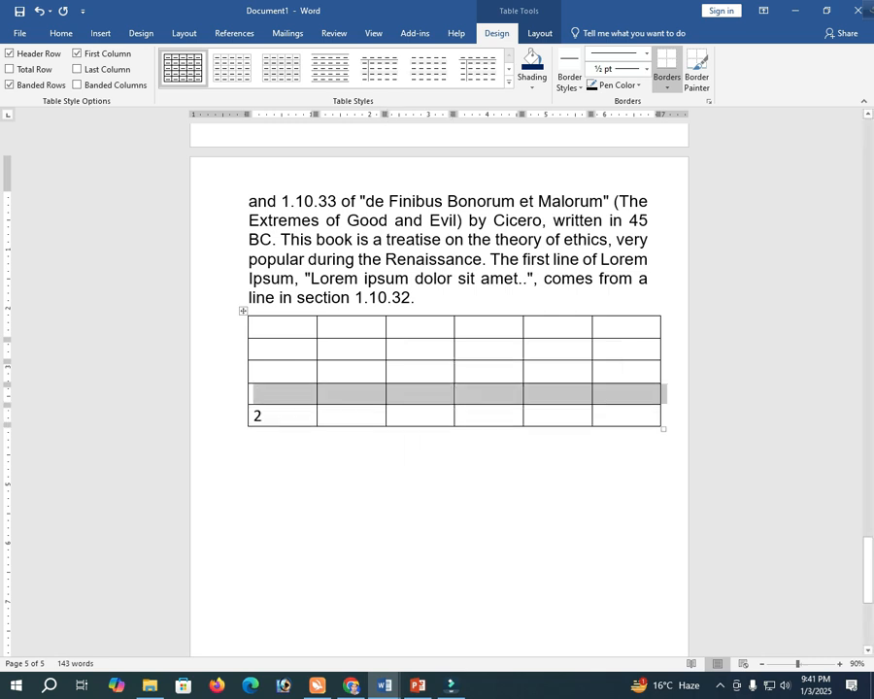
# - Insert a blank row below the row containing 2
pyautogui.rightClick(533, 418)
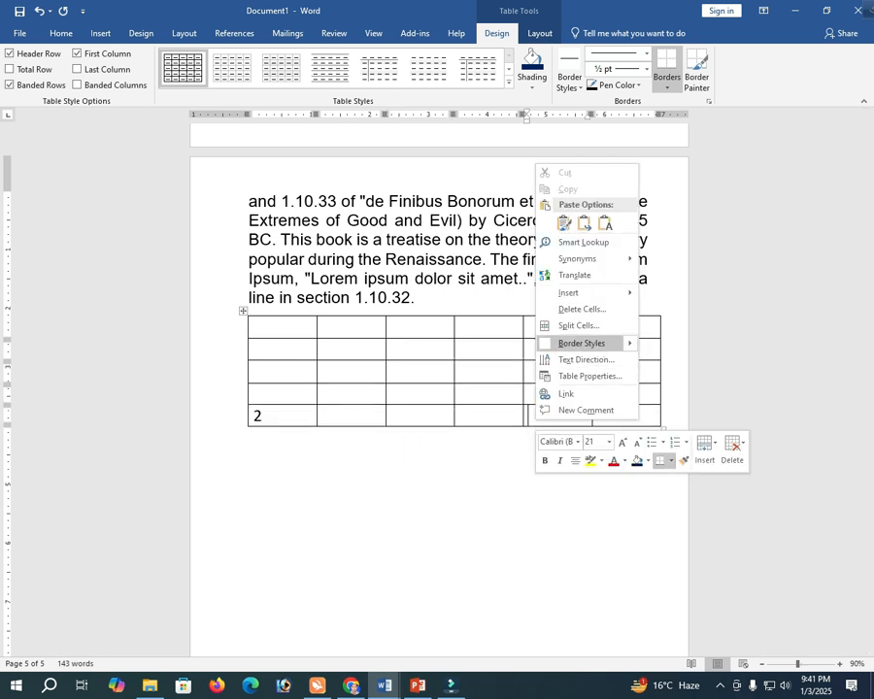
pyautogui.moveTo(582, 293)
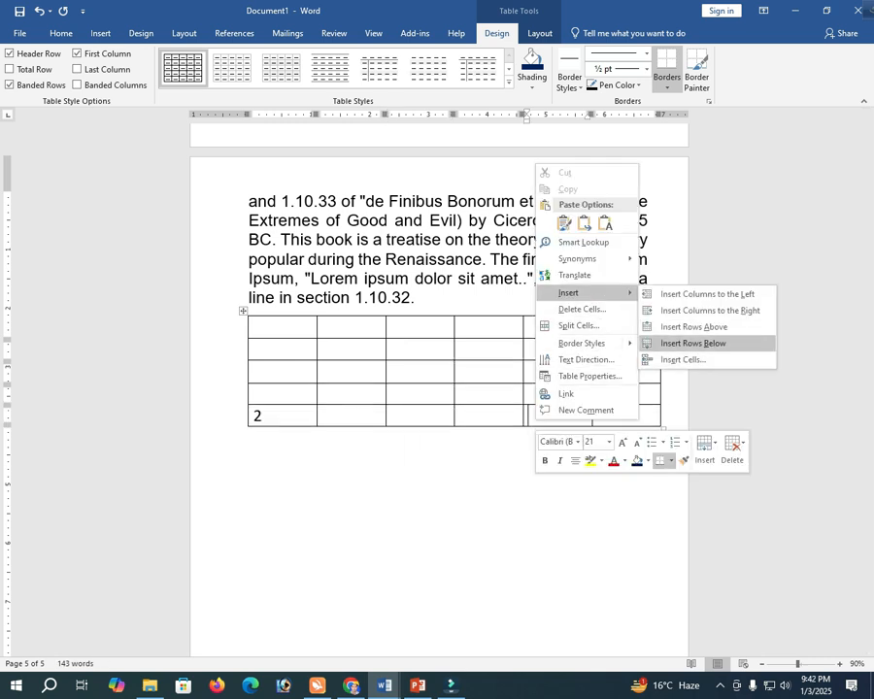
pyautogui.click(692, 343)
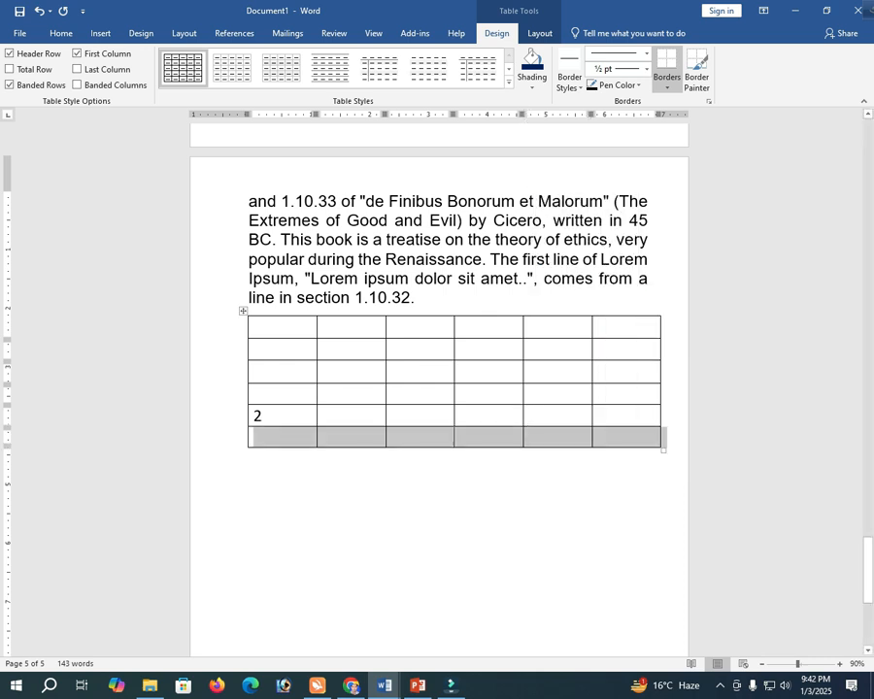
# - Delete the entire blank row beneath the row containing 2
pyautogui.click(526, 434)
pyautogui.moveTo(254, 434); pyautogui.dragTo(636, 438)
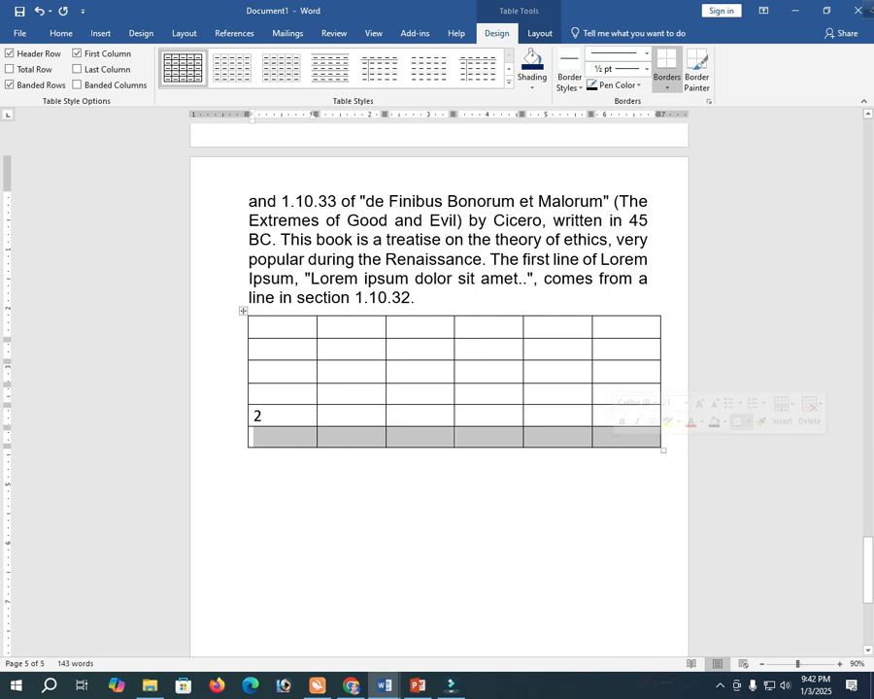
pyautogui.rightClick(569, 437)
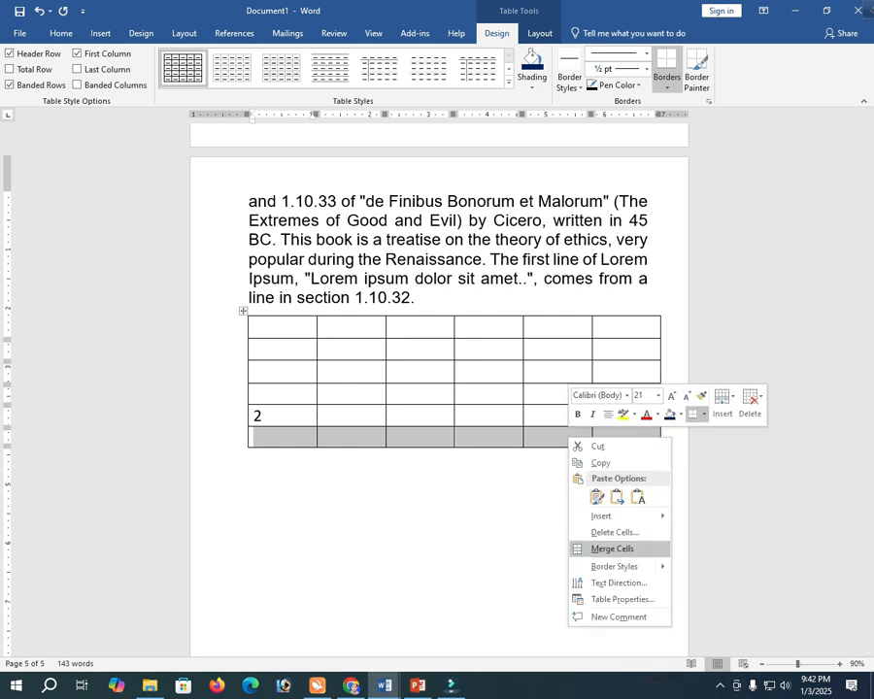
pyautogui.click(615, 532)
pyautogui.click(387, 333)
pyautogui.click(404, 362)
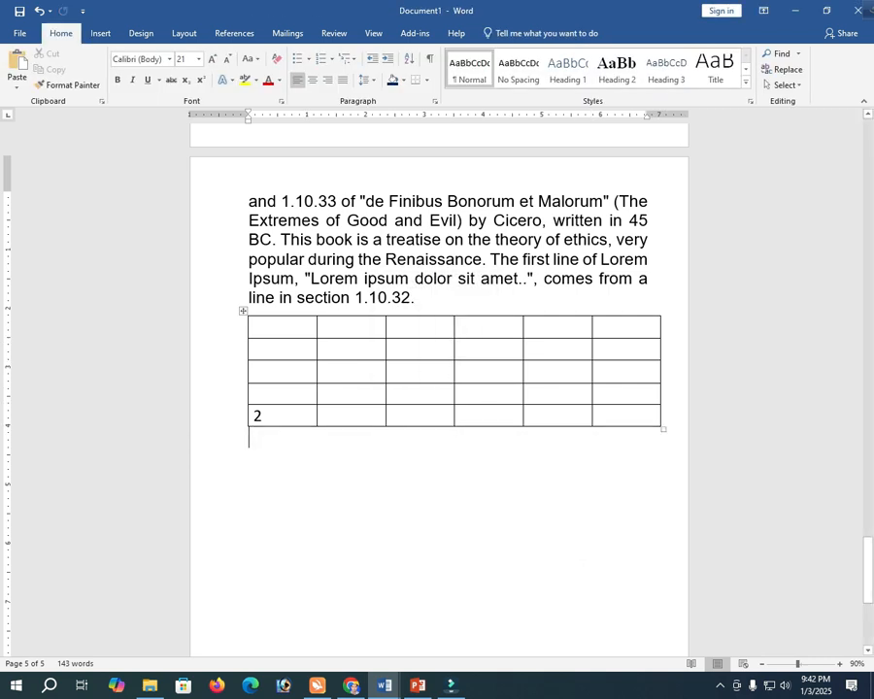
# - Append new blank rows to the end of the table by advancing from its last cell
pyautogui.click(265, 417)
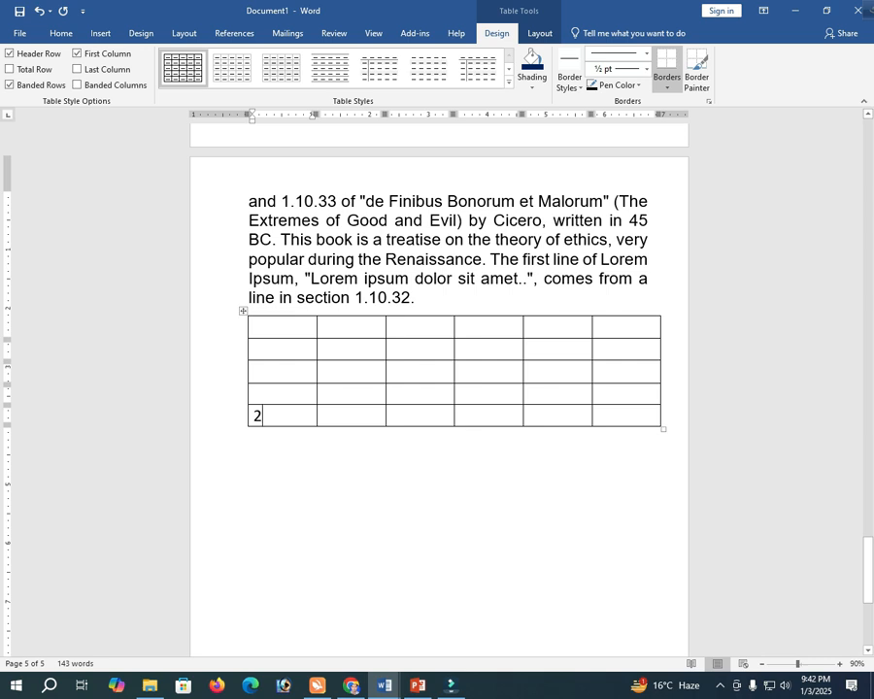
pyautogui.click(596, 416)
pyautogui.press('Tab')
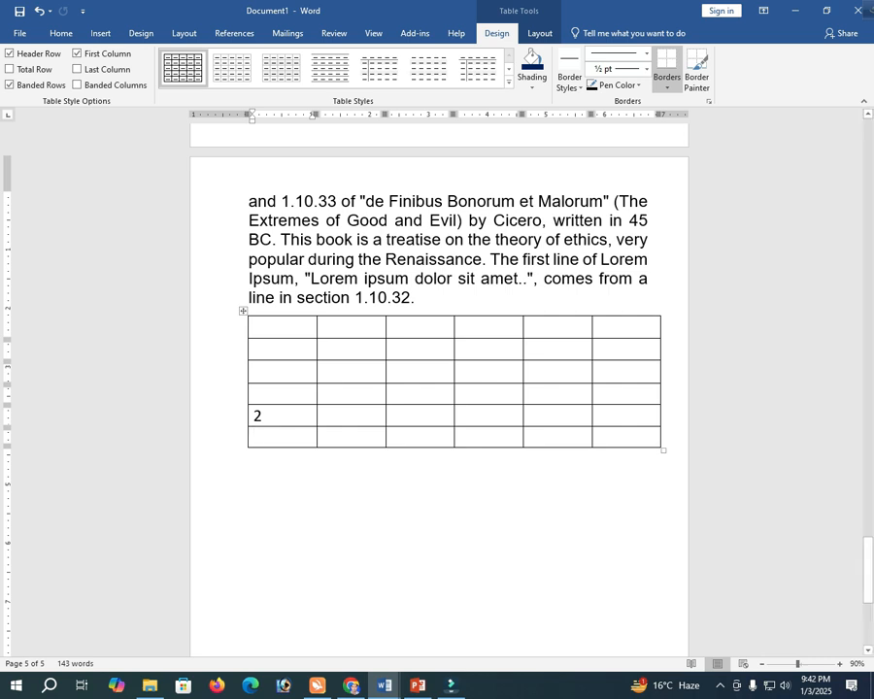
pyautogui.click(598, 436)
pyautogui.press('Tab')
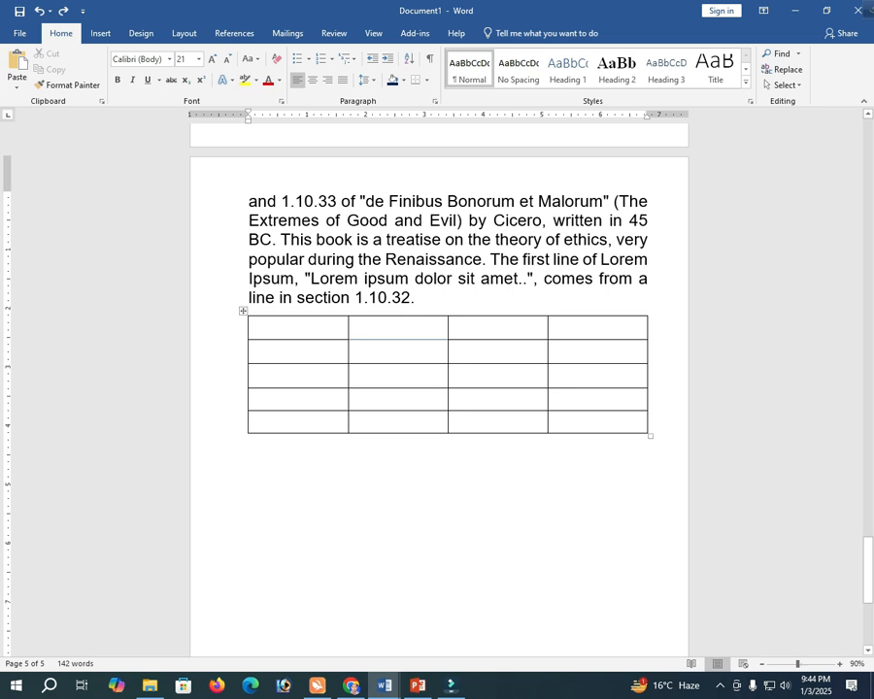
# - Use Draw Table to draw full-height vertical lines that split the table's first and second columns in two
pyautogui.click(361, 329)
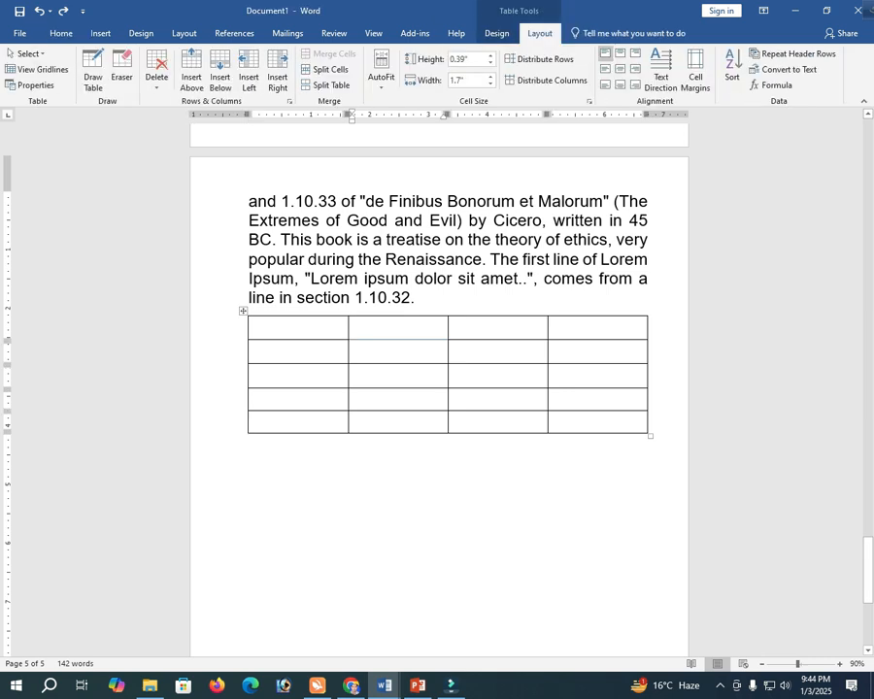
pyautogui.click(100, 33)
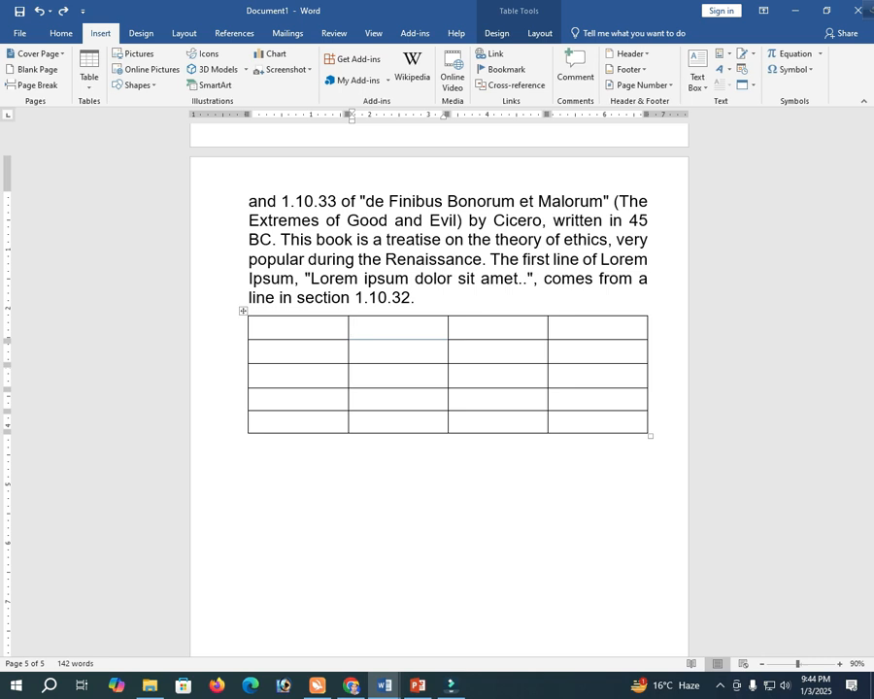
pyautogui.click(89, 73)
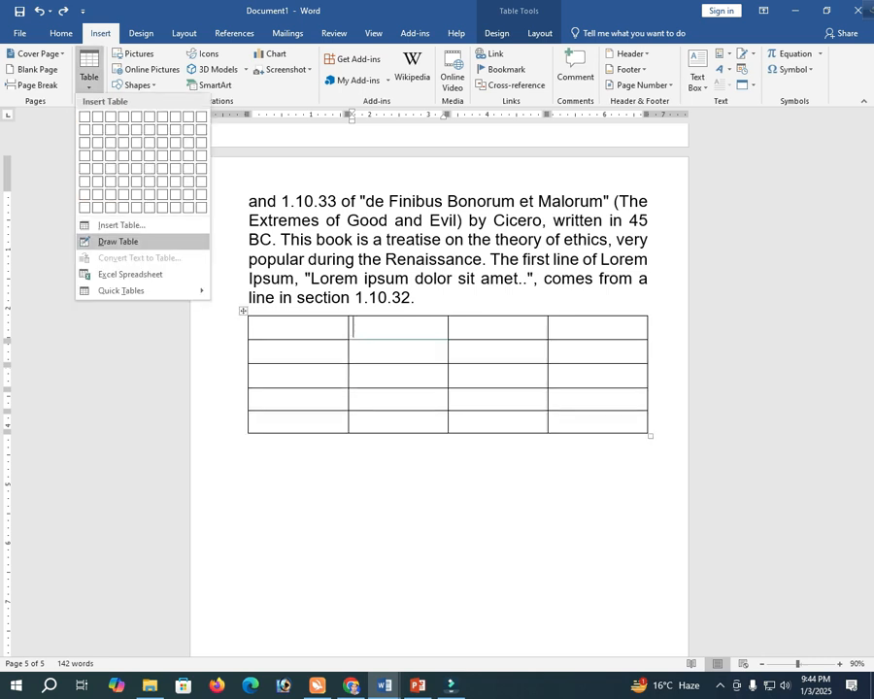
pyautogui.click(118, 241)
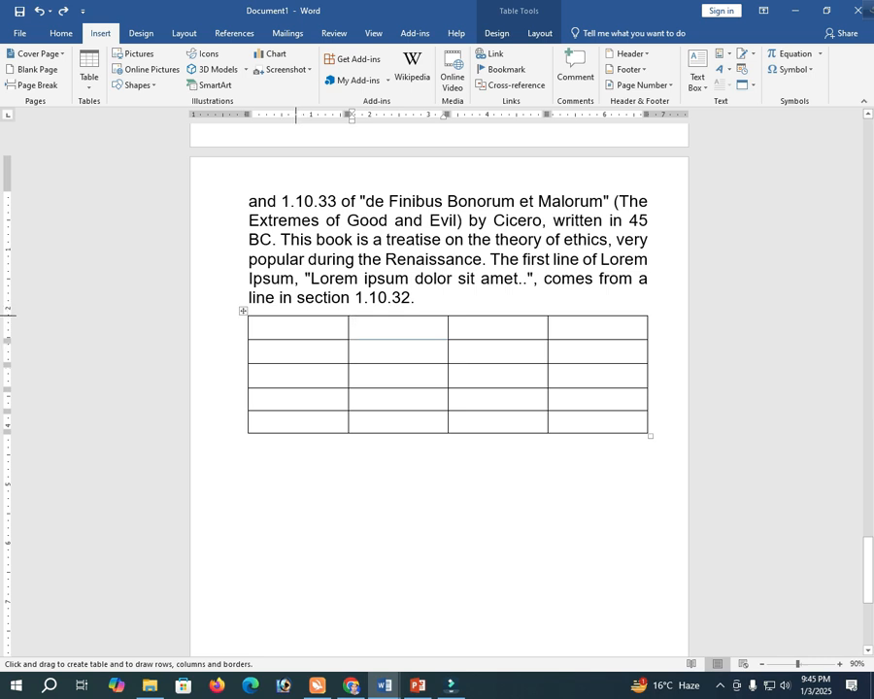
pyautogui.moveTo(297, 322); pyautogui.dragTo(298, 426)
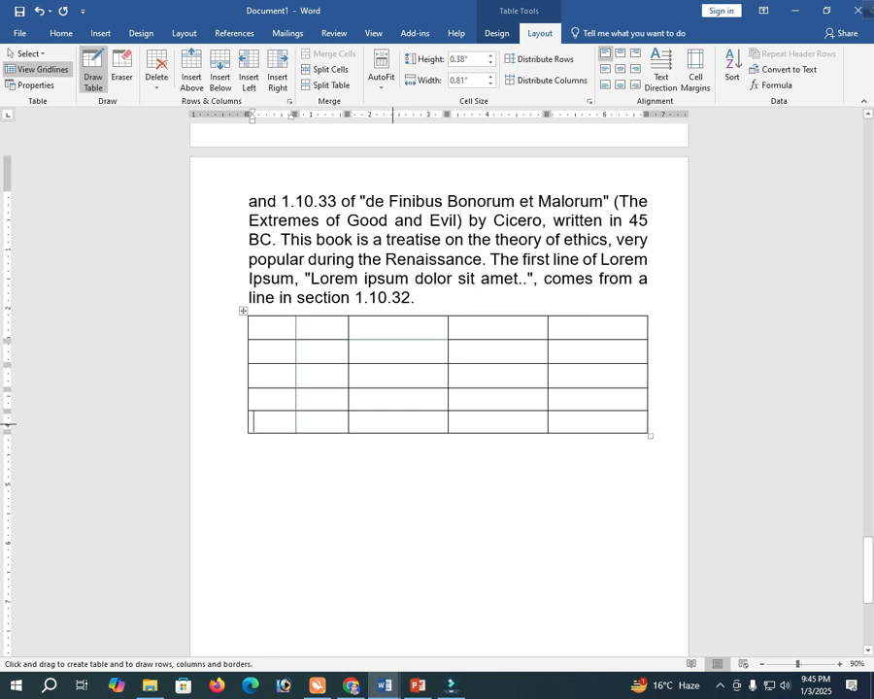
pyautogui.moveTo(397, 317); pyautogui.dragTo(397, 432)
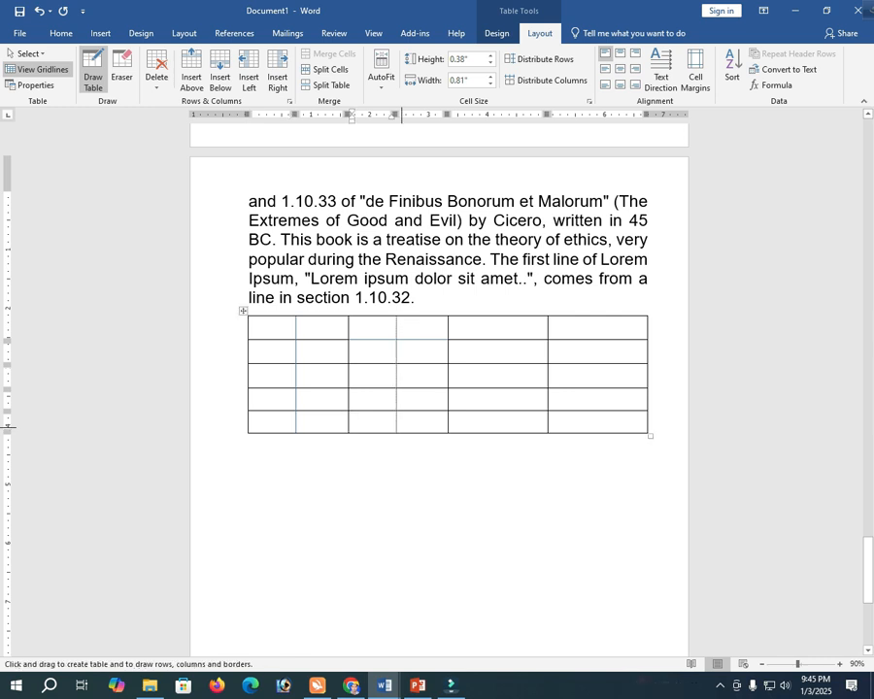
# - Stop drawing and erase the drawn dividing line from all five rows of the first column with the Eraser
pyautogui.click(288, 333)
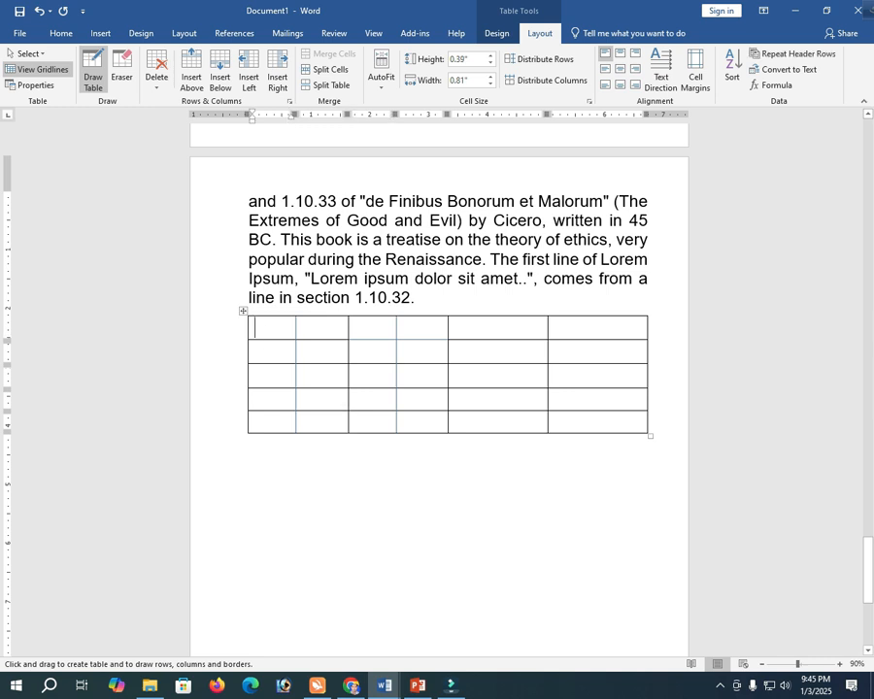
pyautogui.doubleClick(284, 331)
pyautogui.click(307, 328)
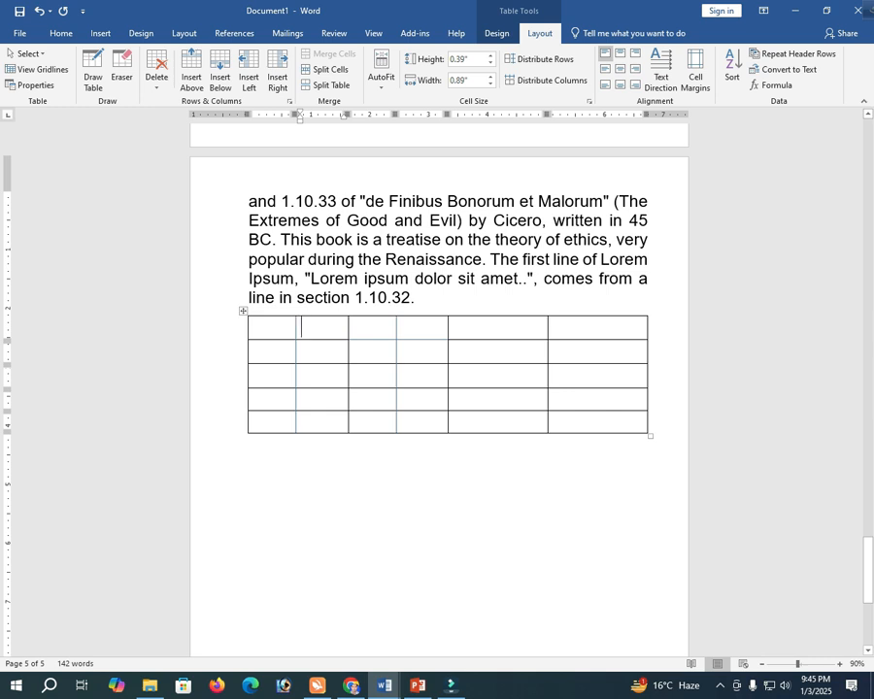
pyautogui.click(251, 443)
pyautogui.click(303, 327)
pyautogui.click(121, 68)
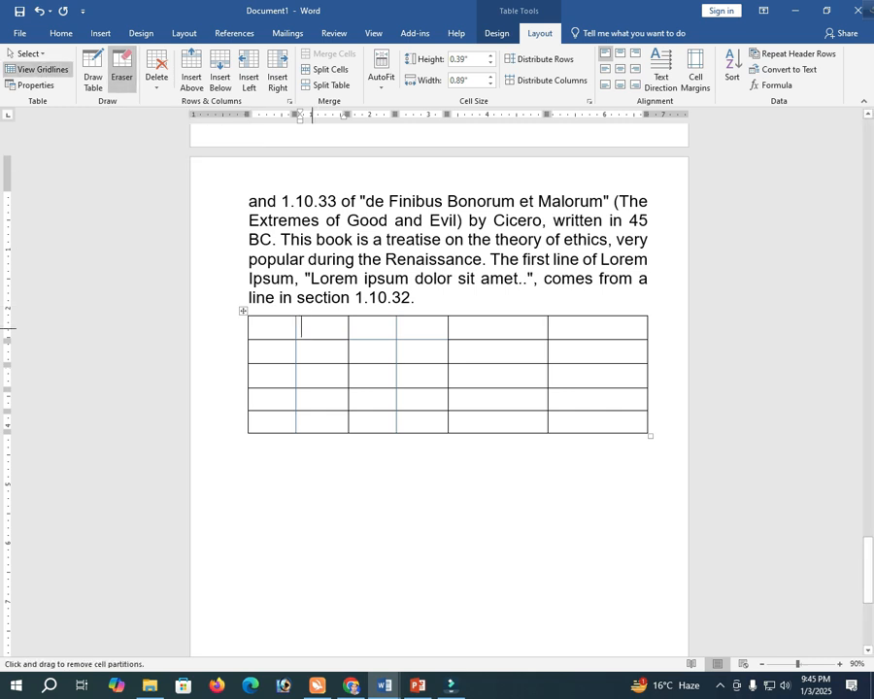
pyautogui.click(296, 327)
pyautogui.click(296, 351)
pyautogui.click(296, 376)
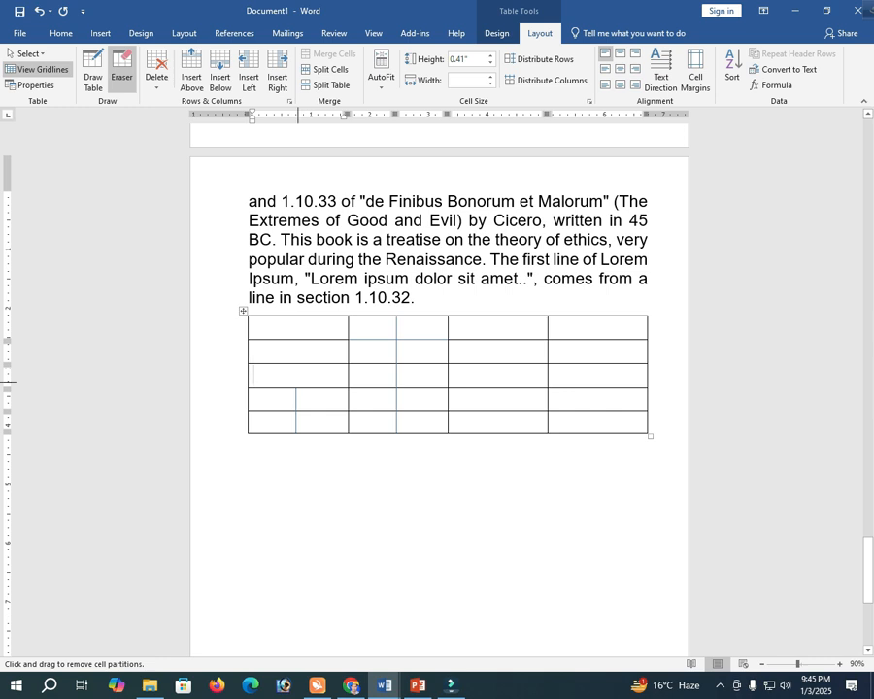
pyautogui.click(296, 399)
pyautogui.click(296, 422)
# - Erase the drawn dividing line from the first four rows of the second column
pyautogui.click(396, 328)
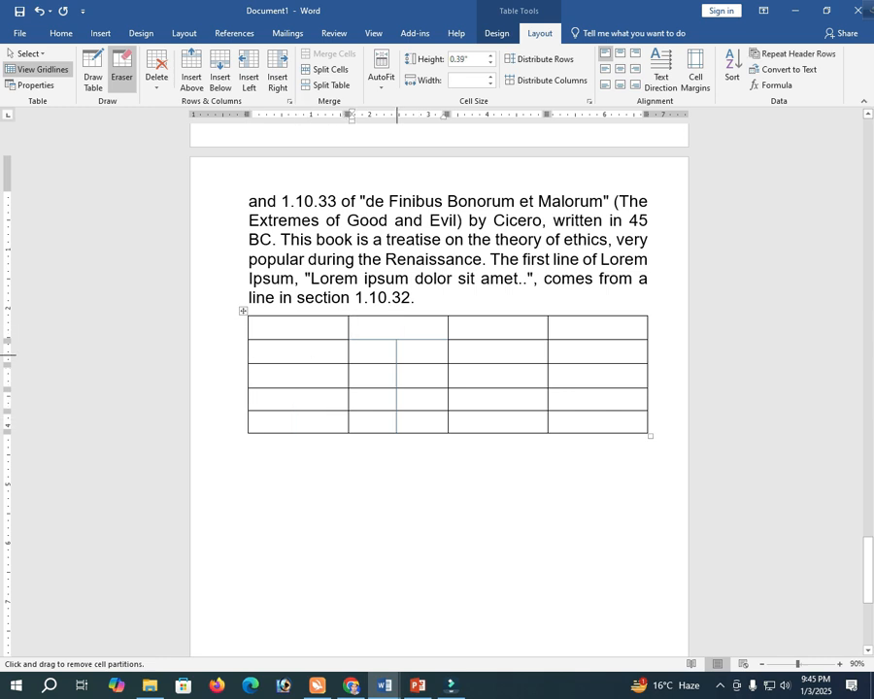
pyautogui.click(396, 351)
pyautogui.click(396, 376)
pyautogui.click(397, 400)
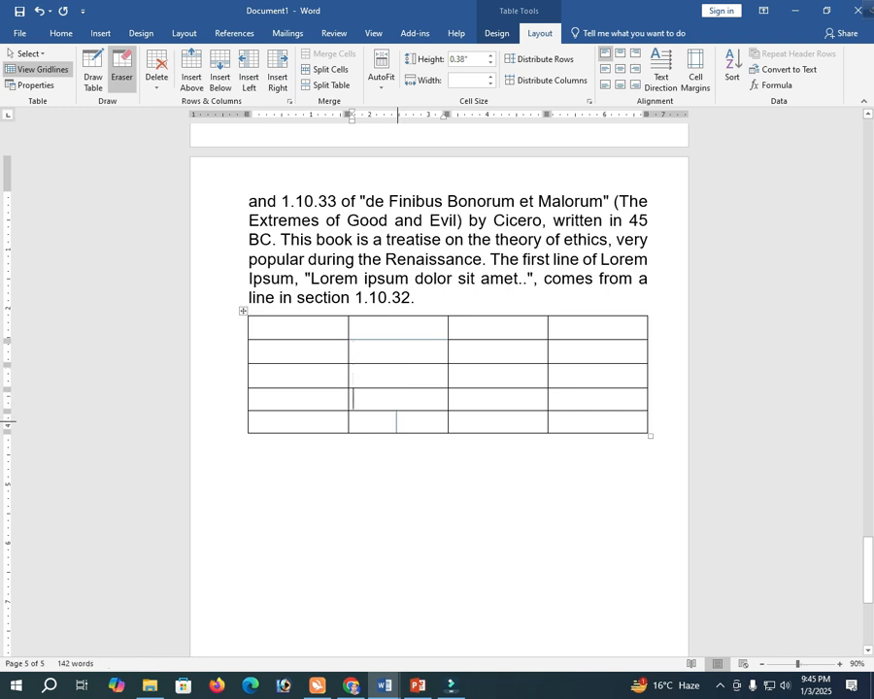
# - Draw a full-height vertical line through the middle of the table's first column
pyautogui.moveTo(310, 326)
pyautogui.mouseDown()
pyautogui.moveTo(470, 400)
pyautogui.moveTo(631, 427)
pyautogui.mouseUp()
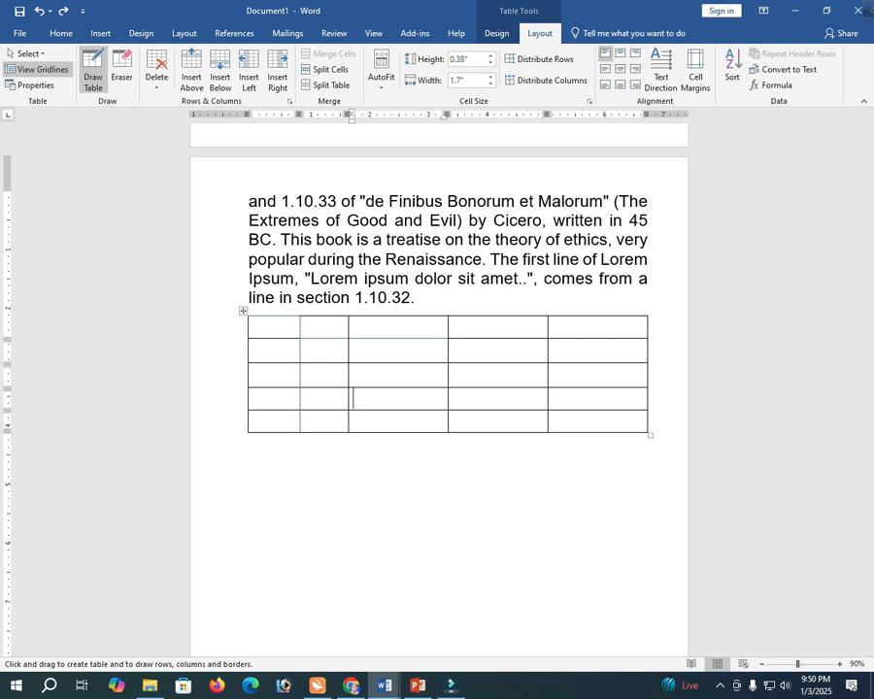
# - Use Draw Table with a 6 pt line weight to draw full-height vertical lines that split each of the table's last three columns
pyautogui.click(497, 34)
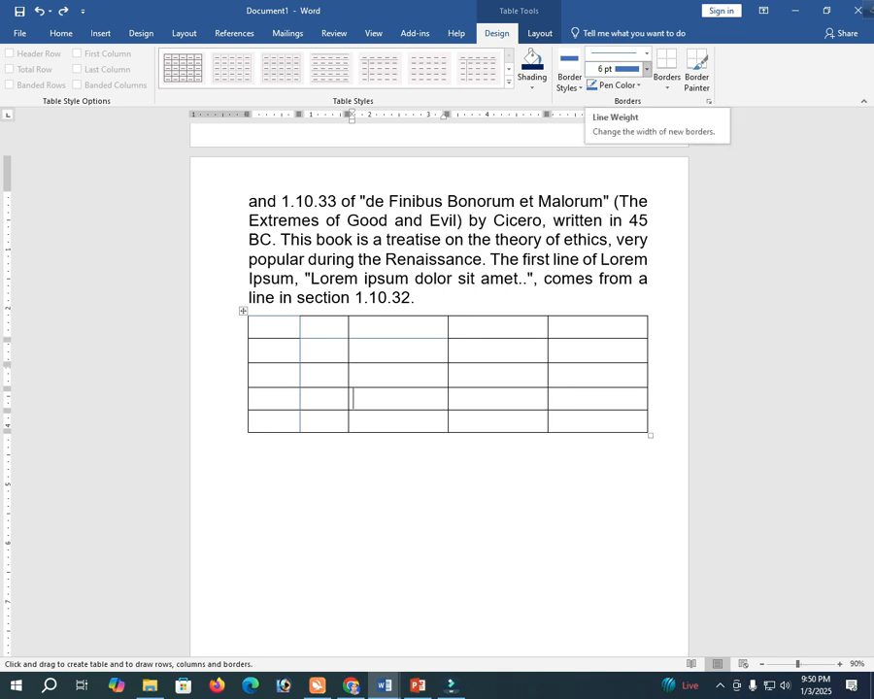
pyautogui.click(646, 69)
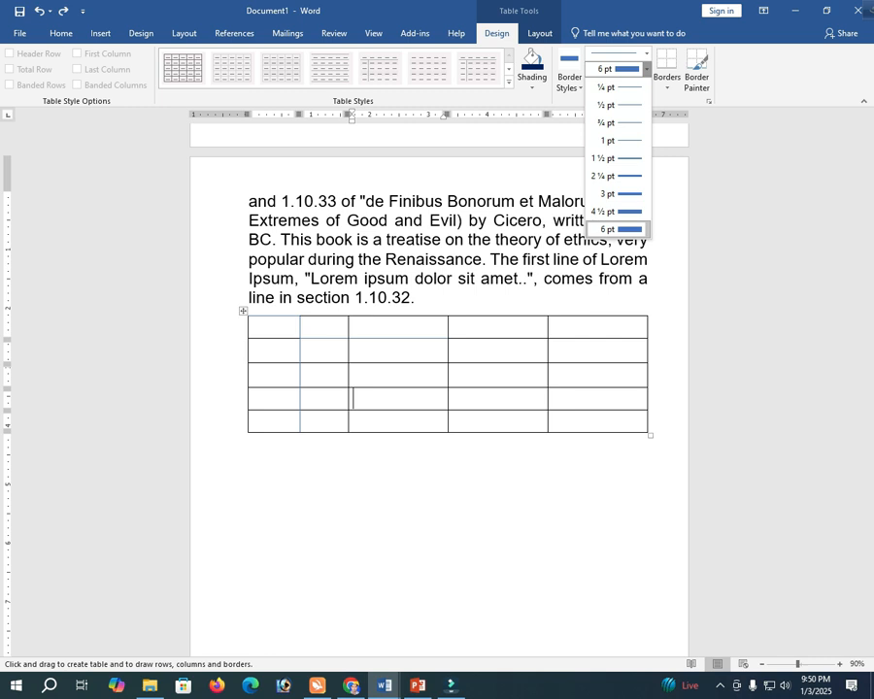
pyautogui.press('Escape')
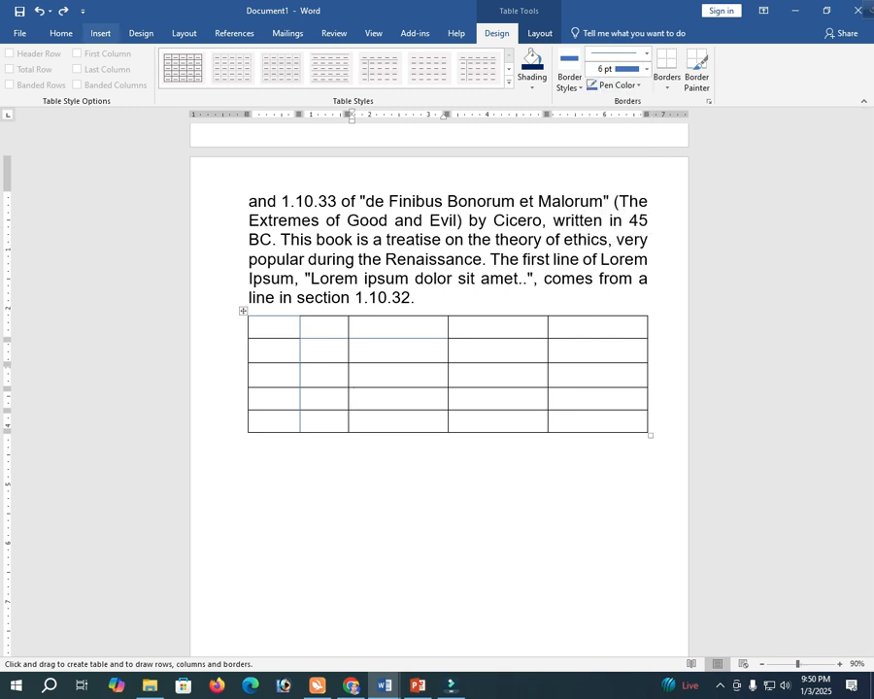
pyautogui.click(101, 33)
pyautogui.click(89, 73)
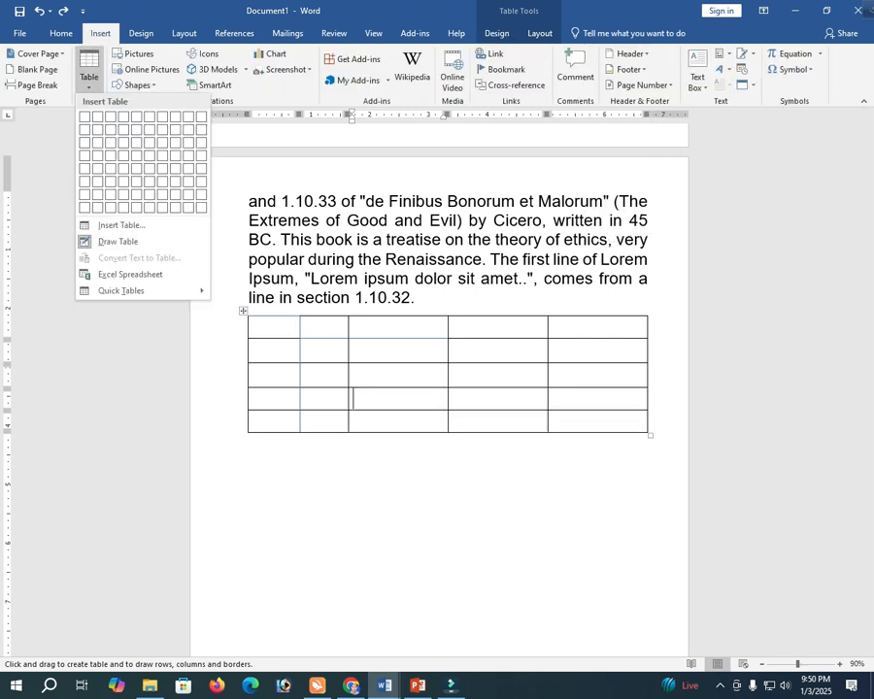
pyautogui.press('Escape')
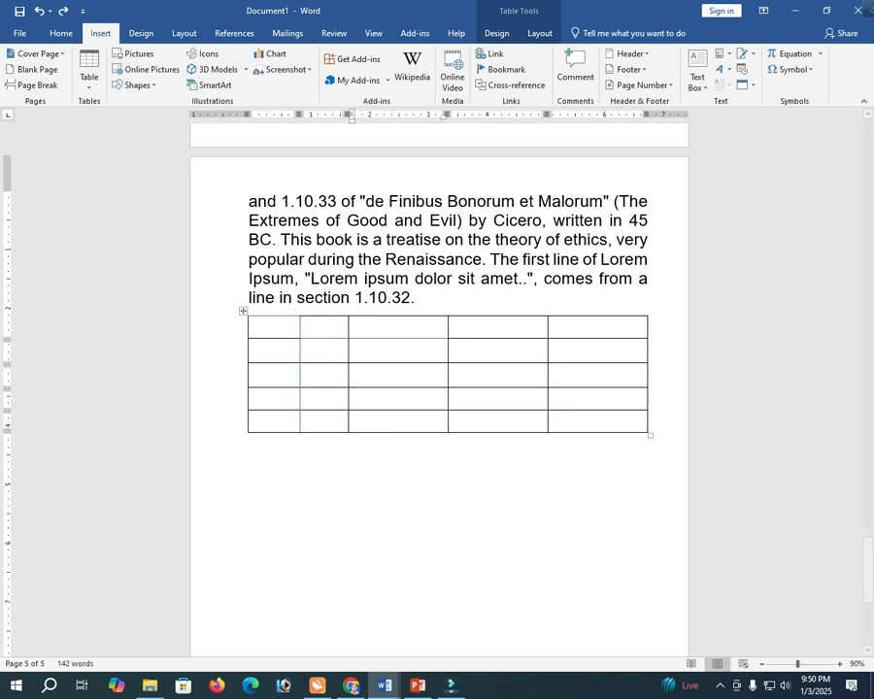
pyautogui.click(89, 72)
pyautogui.click(118, 238)
pyautogui.moveTo(401, 316); pyautogui.dragTo(401, 431)
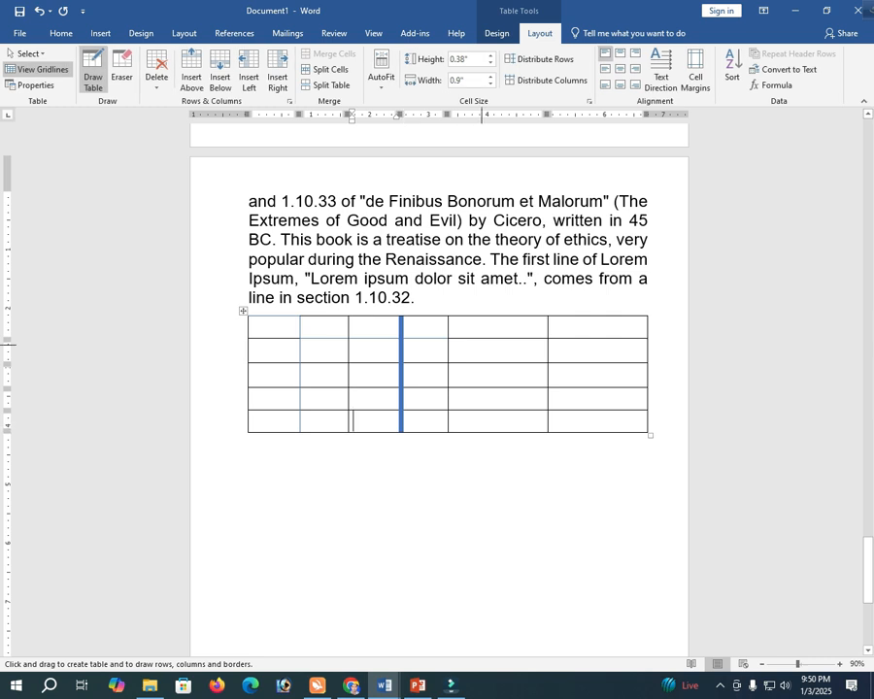
pyautogui.moveTo(498, 316); pyautogui.dragTo(498, 432)
pyautogui.moveTo(590, 316); pyautogui.dragTo(590, 431)
pyautogui.doubleClick(558, 376)
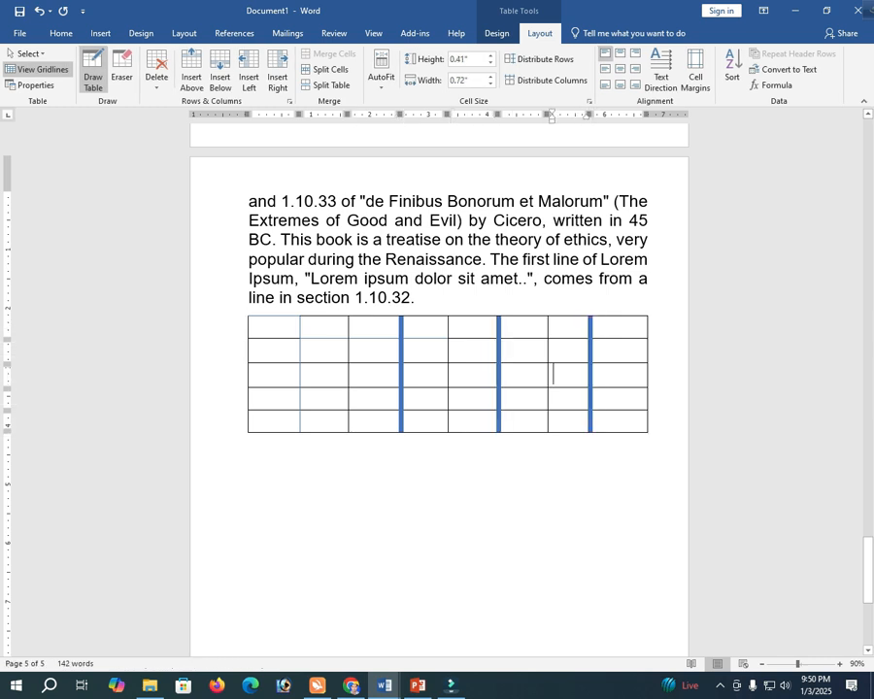
# - Draw full-height 1 pt vertical lines that split the table's second through sixth columns once and its last column twice
pyautogui.click(497, 33)
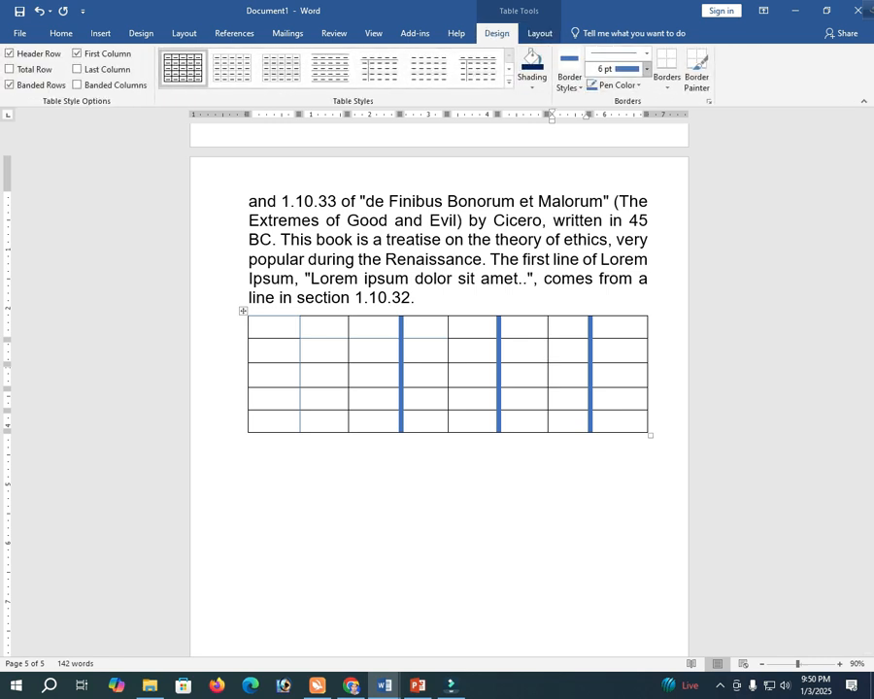
pyautogui.click(646, 69)
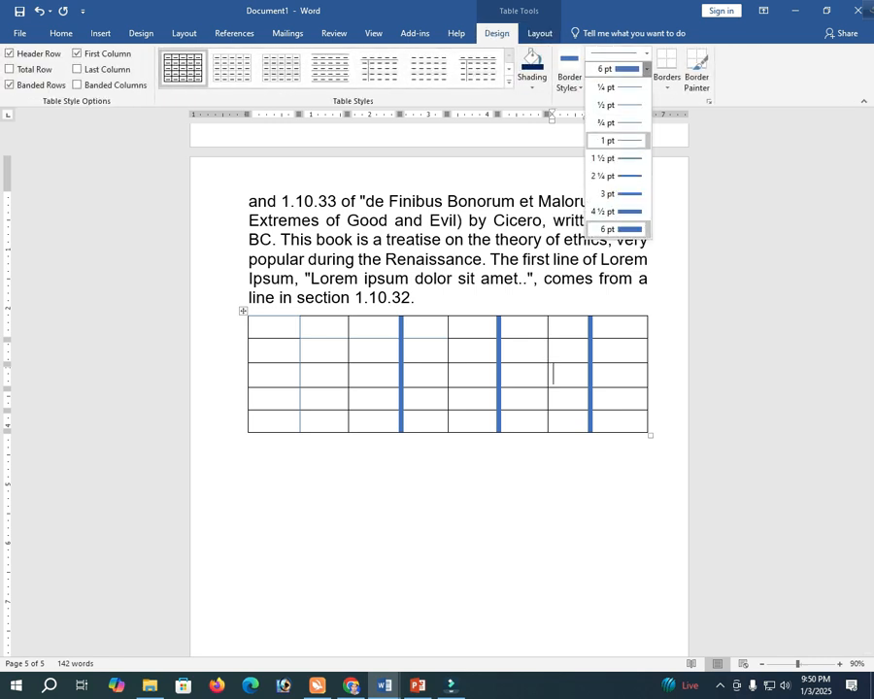
pyautogui.click(611, 140)
pyautogui.click(100, 33)
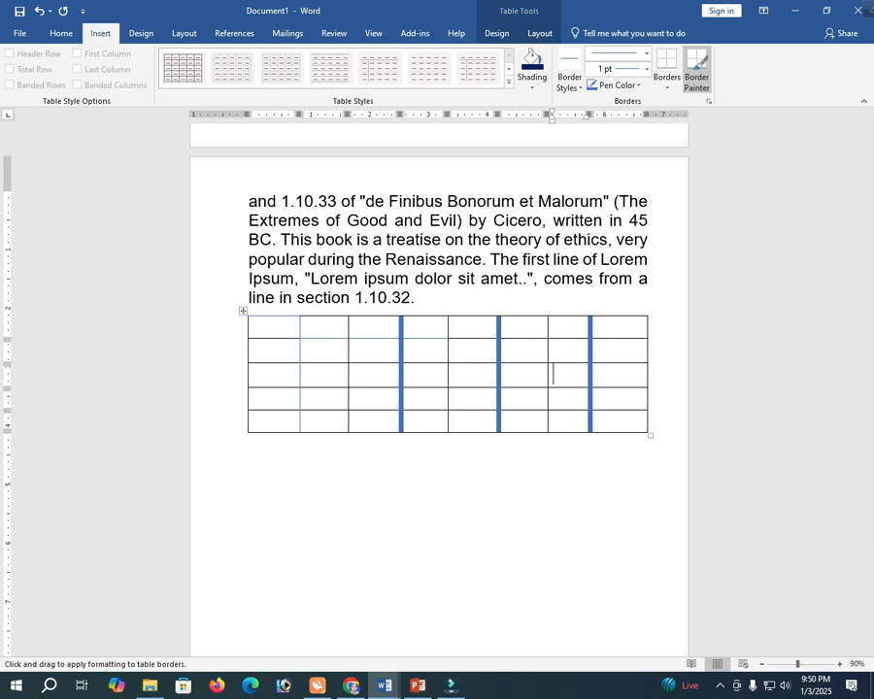
pyautogui.click(88, 73)
pyautogui.click(118, 240)
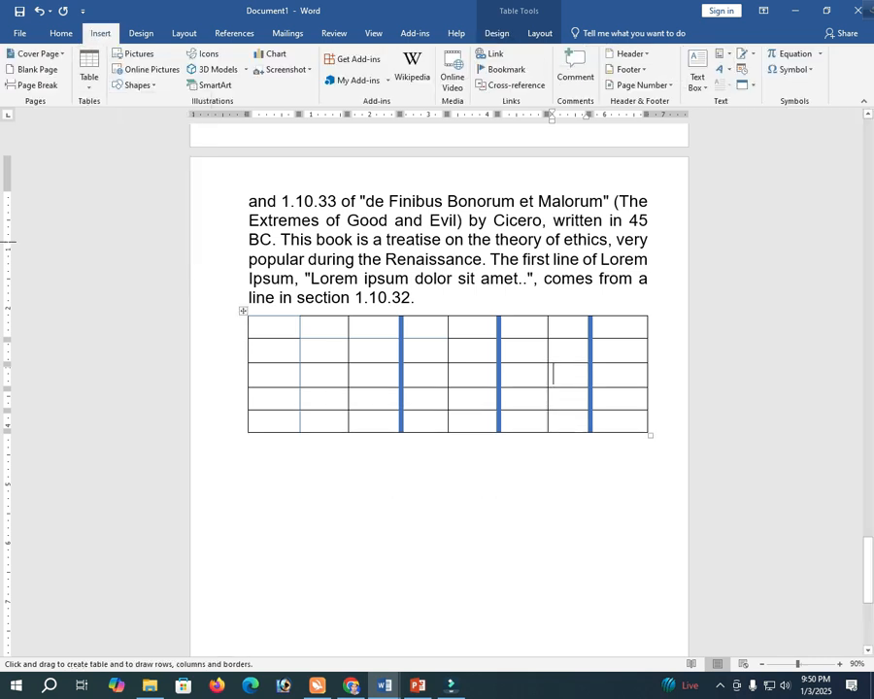
pyautogui.moveTo(369, 317); pyautogui.dragTo(369, 432)
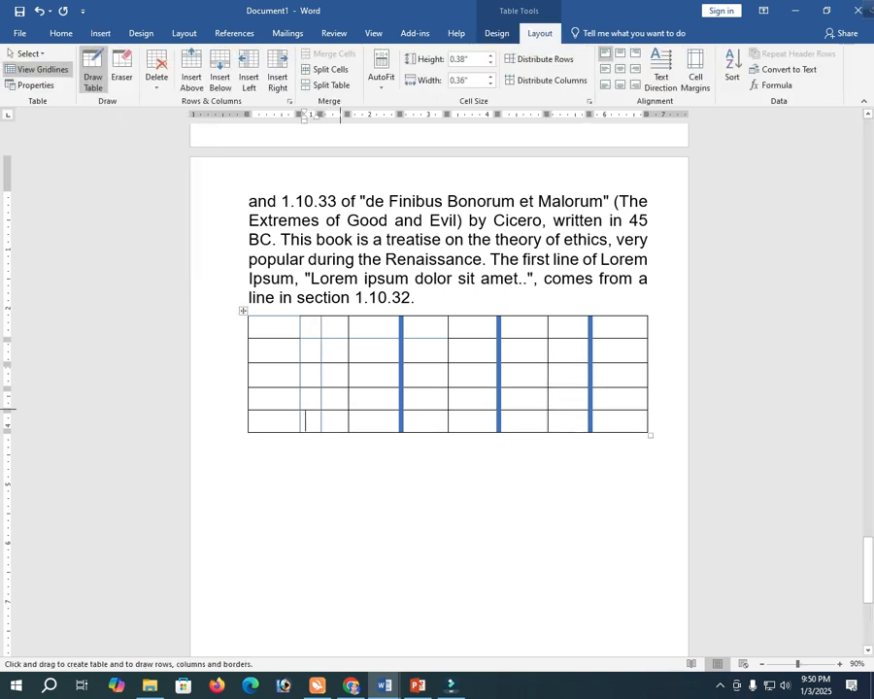
pyautogui.moveTo(430, 318); pyautogui.dragTo(429, 431)
pyautogui.moveTo(474, 322); pyautogui.dragTo(471, 431)
pyautogui.moveTo(522, 318); pyautogui.dragTo(526, 413)
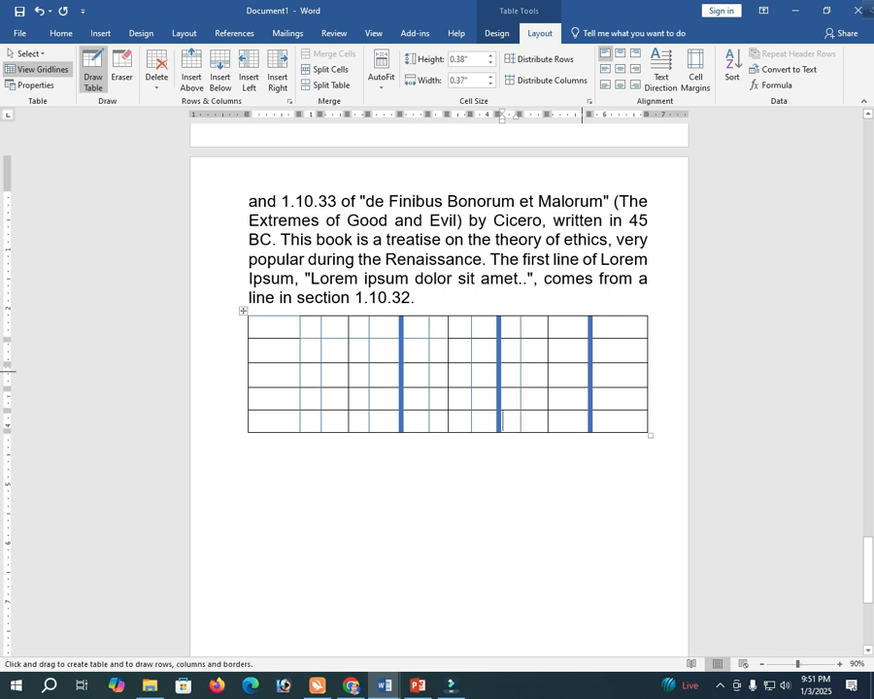
pyautogui.moveTo(614, 318); pyautogui.dragTo(614, 431)
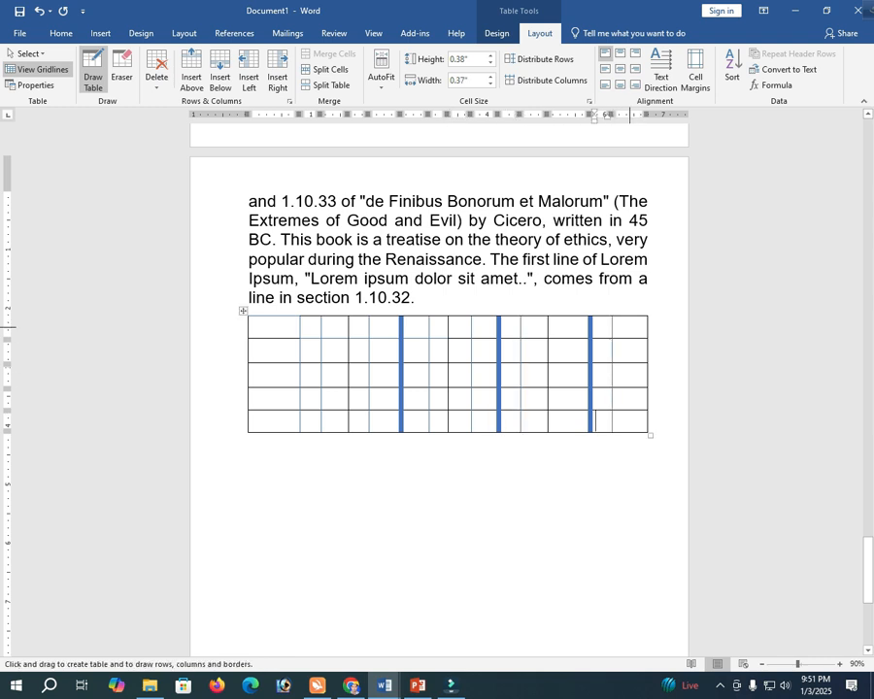
pyautogui.moveTo(628, 318); pyautogui.dragTo(628, 431)
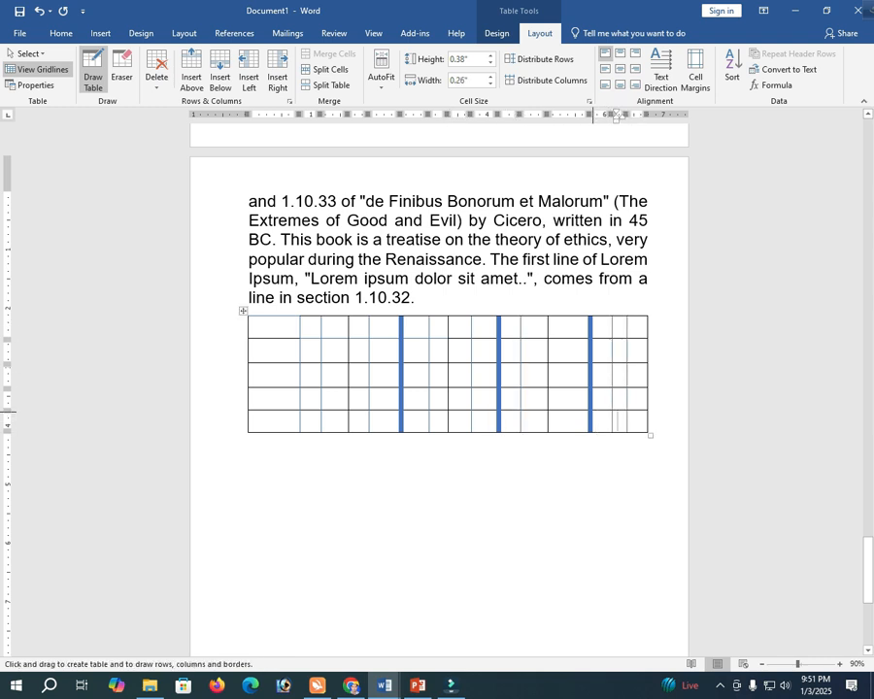
# - Undo the vertical lines drawn in the table
pyautogui.hotkey('ctrl', 'z')
pyautogui.hotkey('ctrl', 'z')
pyautogui.hotkey('ctrl', 'z')
pyautogui.hotkey('ctrl', 'z')
pyautogui.hotkey('ctrl', 'z')
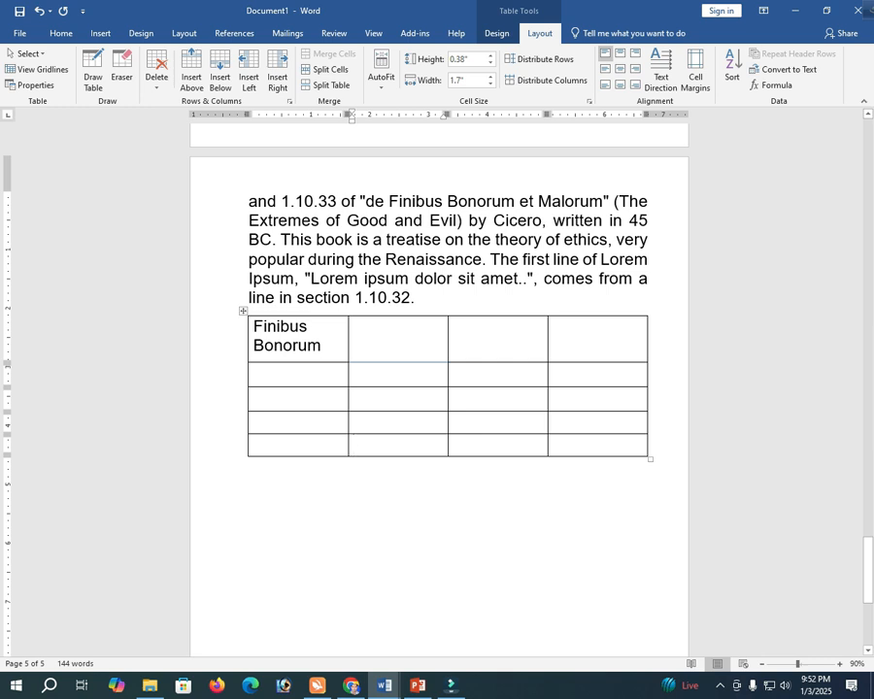
# - Change the text direction of the table's "Finibus Bonorum" cell and align its text top left
pyautogui.click(321, 345)
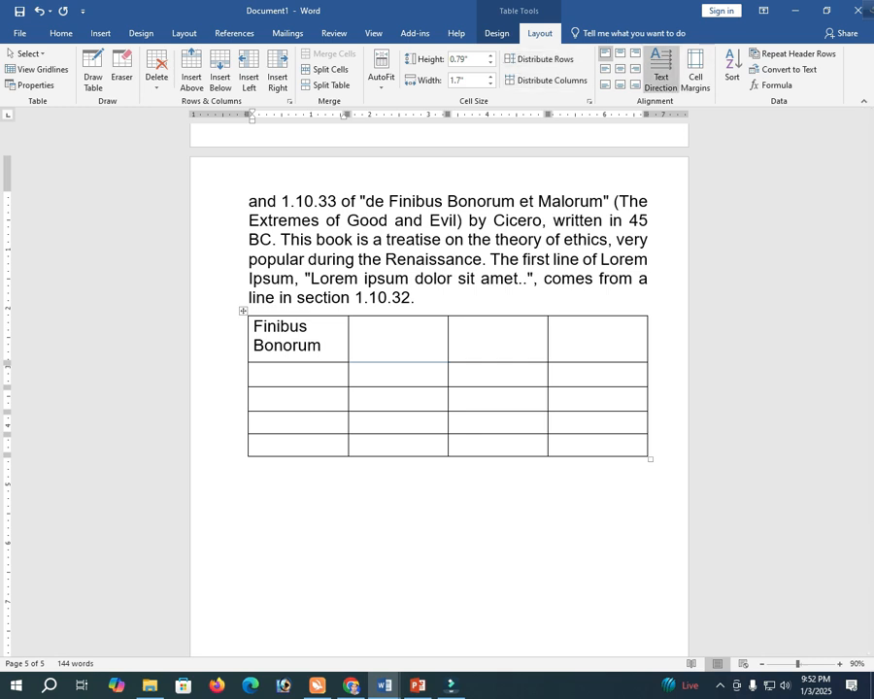
pyautogui.click(661, 68)
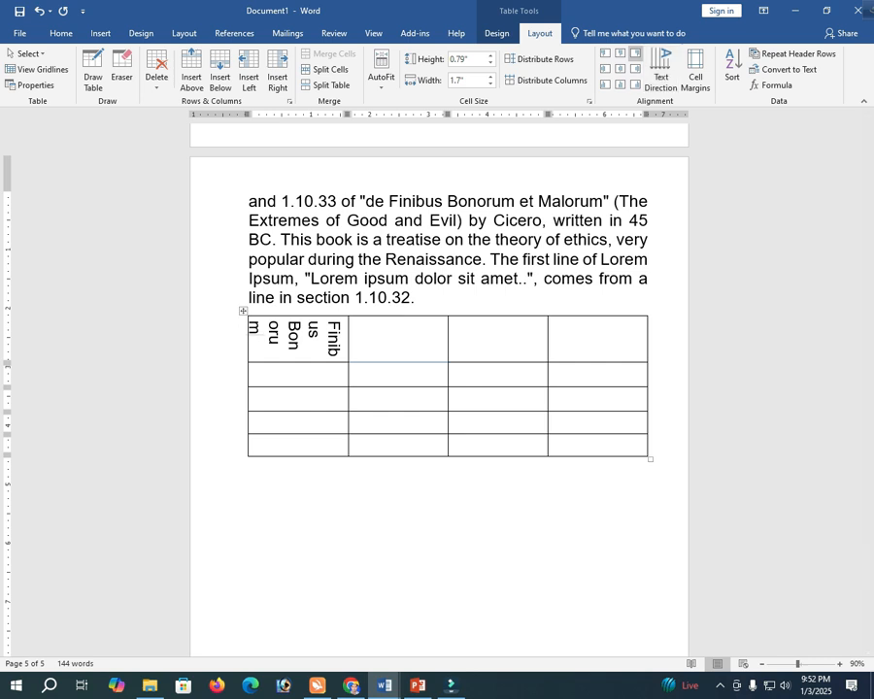
pyautogui.click(660, 68)
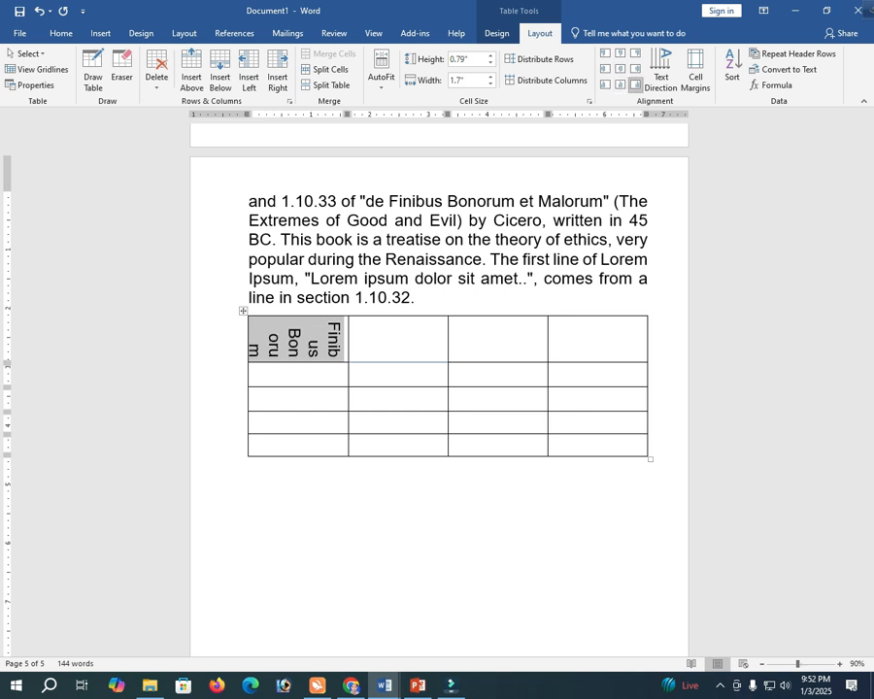
pyautogui.click(605, 54)
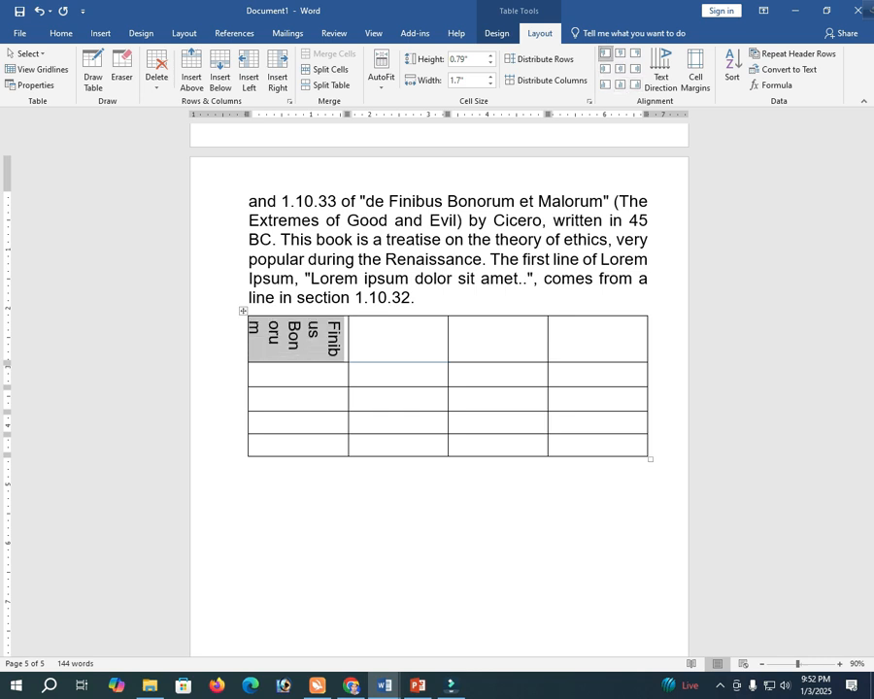
pyautogui.click(660, 68)
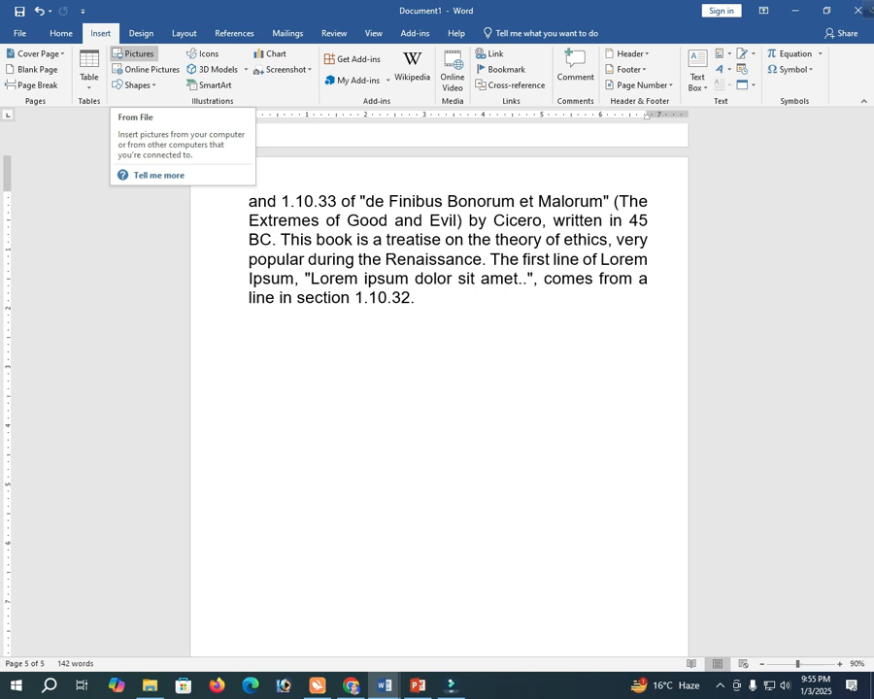
# - Insert the picture "card" from the Desktop's Driving folder on its own line after the last paragraph
pyautogui.click(416, 298)
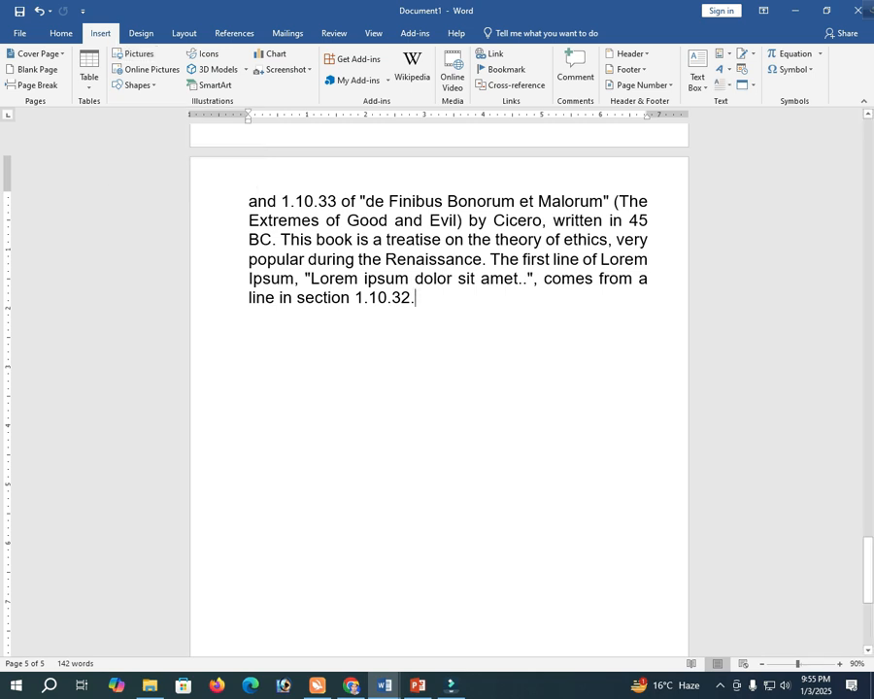
pyautogui.click(134, 55)
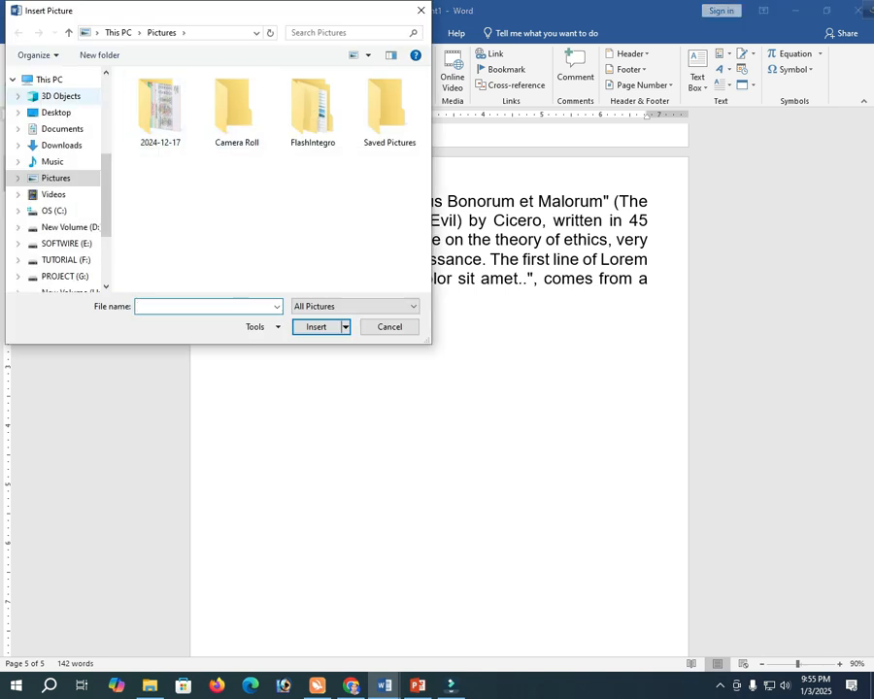
pyautogui.click(55, 112)
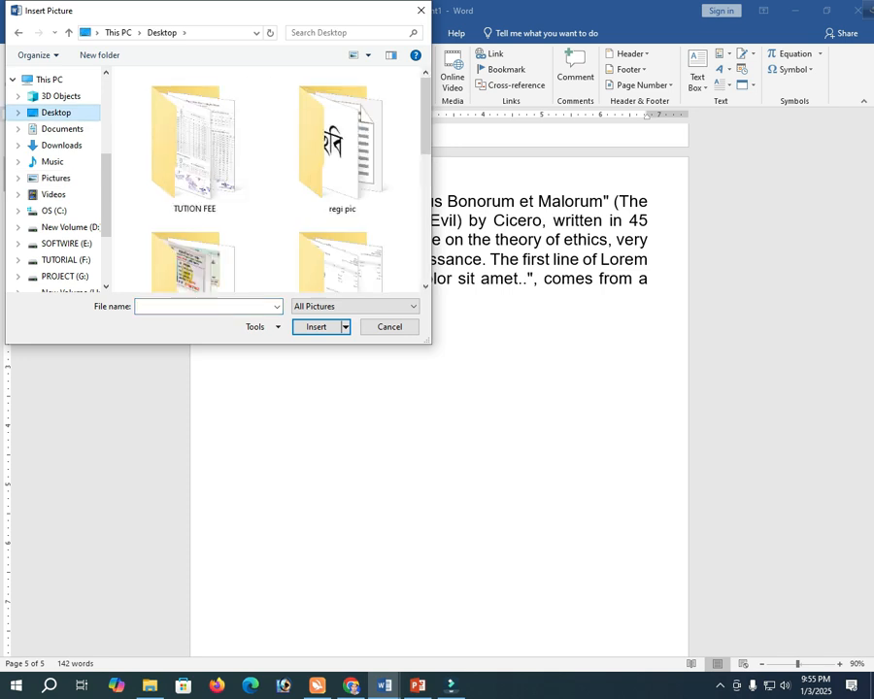
pyautogui.scroll(-1, 65, 205)
pyautogui.scroll(-2, 65, 205)
pyautogui.scroll(-3, 267, 185)
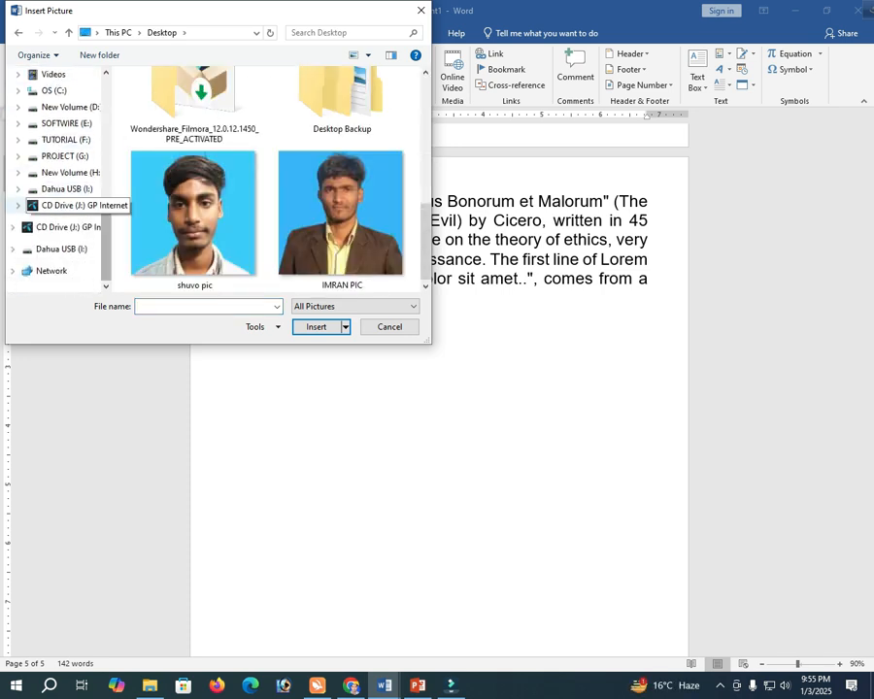
pyautogui.scroll(3, 264, 185)
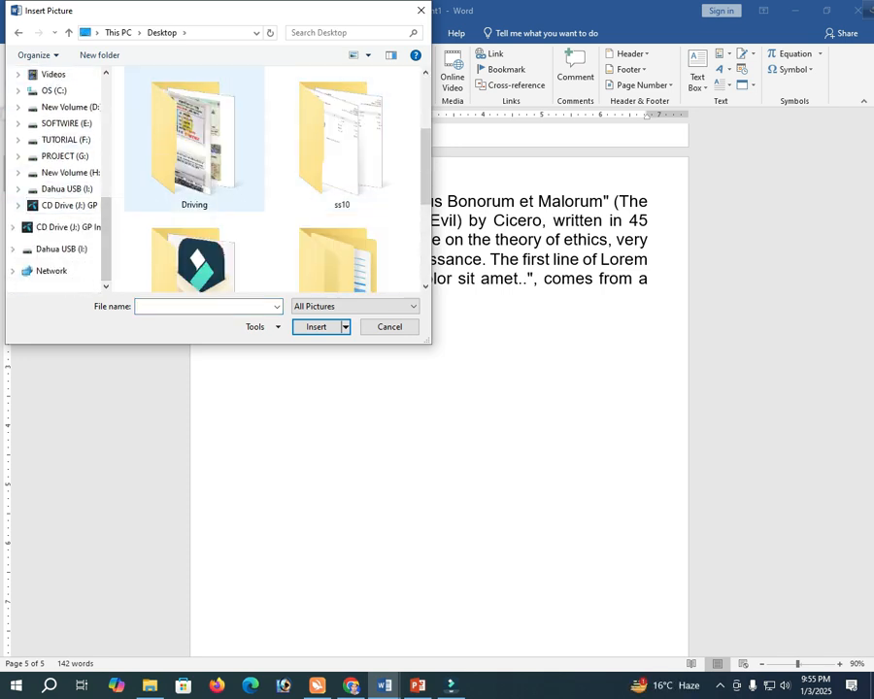
pyautogui.doubleClick(194, 145)
pyautogui.click(160, 107)
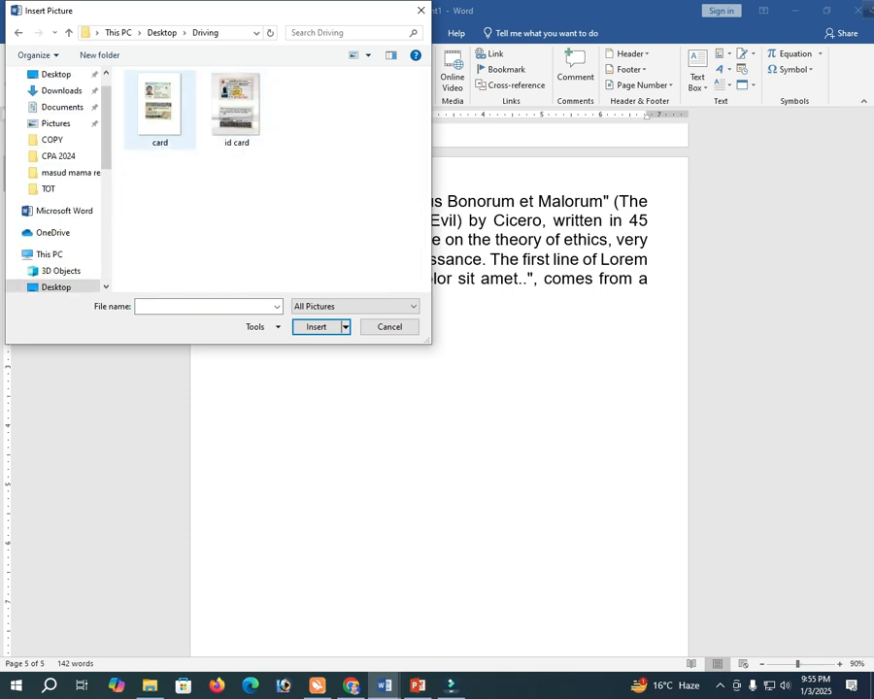
pyautogui.press('Return')
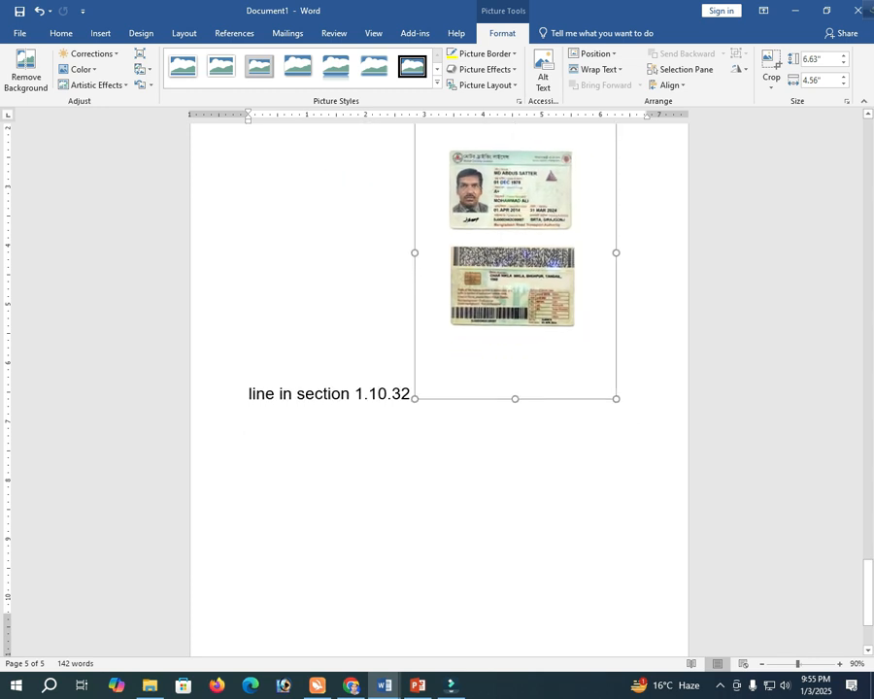
pyautogui.press('Return')
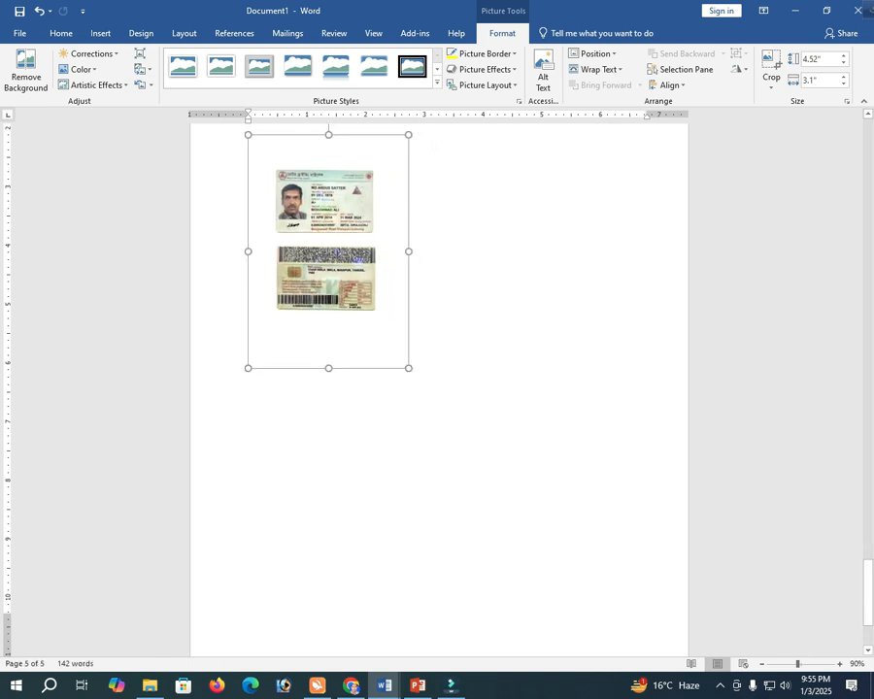
# - Shrink the picture to about 2.83" high by 1.94" wide and set its text wrapping to Behind Text
pyautogui.moveTo(326, 224); pyautogui.dragTo(326, 225)
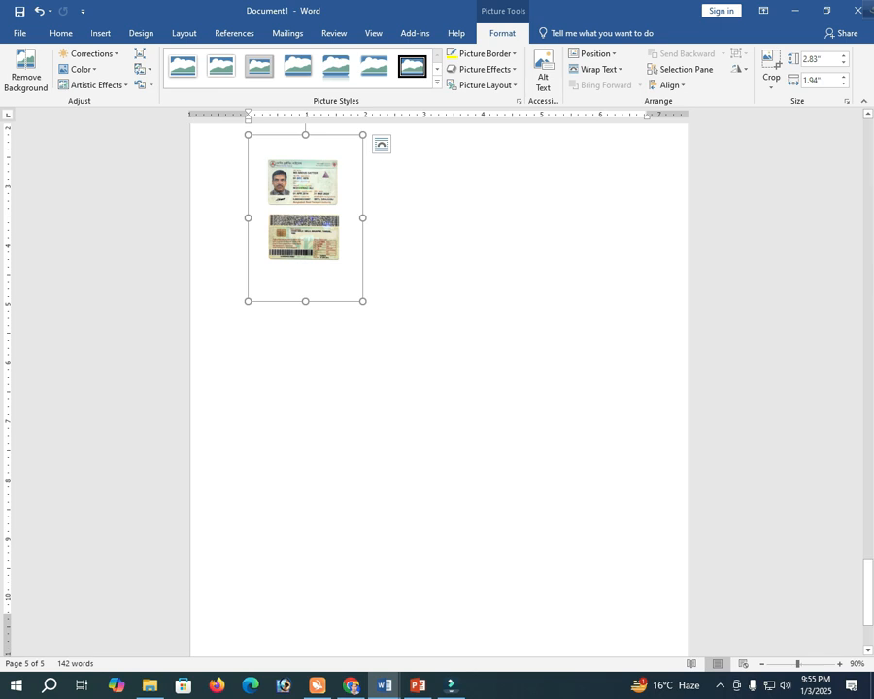
pyautogui.click(597, 69)
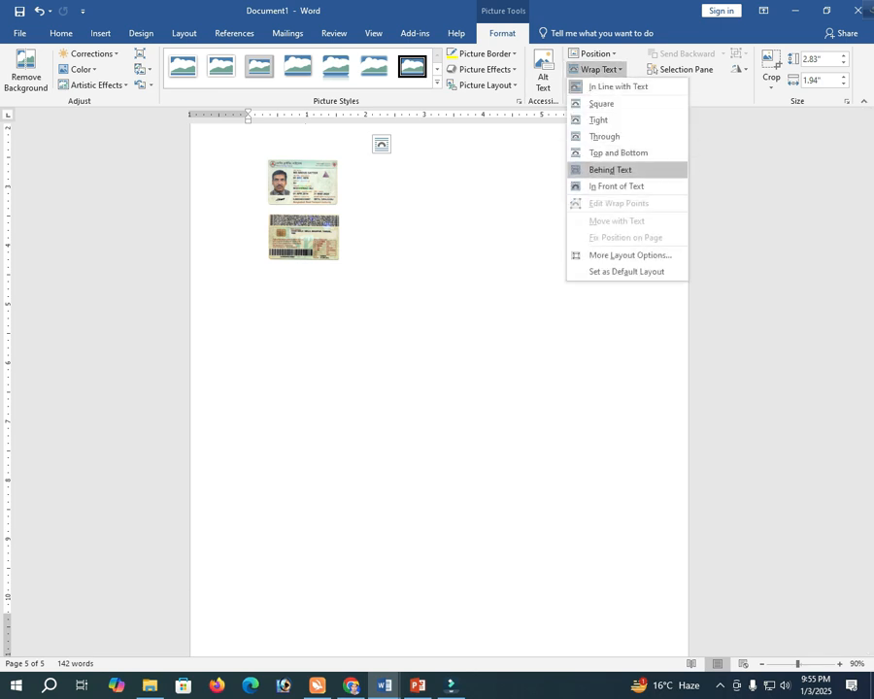
pyautogui.click(610, 169)
# - Move the picture to the middle of the page and resize it to about 4.45" high by 3.06" wide
pyautogui.moveTo(305, 219); pyautogui.dragTo(411, 254)
pyautogui.moveTo(469, 337)
pyautogui.mouseDown()
pyautogui.moveTo(573, 486)
pyautogui.moveTo(408, 311)
pyautogui.moveTo(460, 326)
pyautogui.mouseUp()
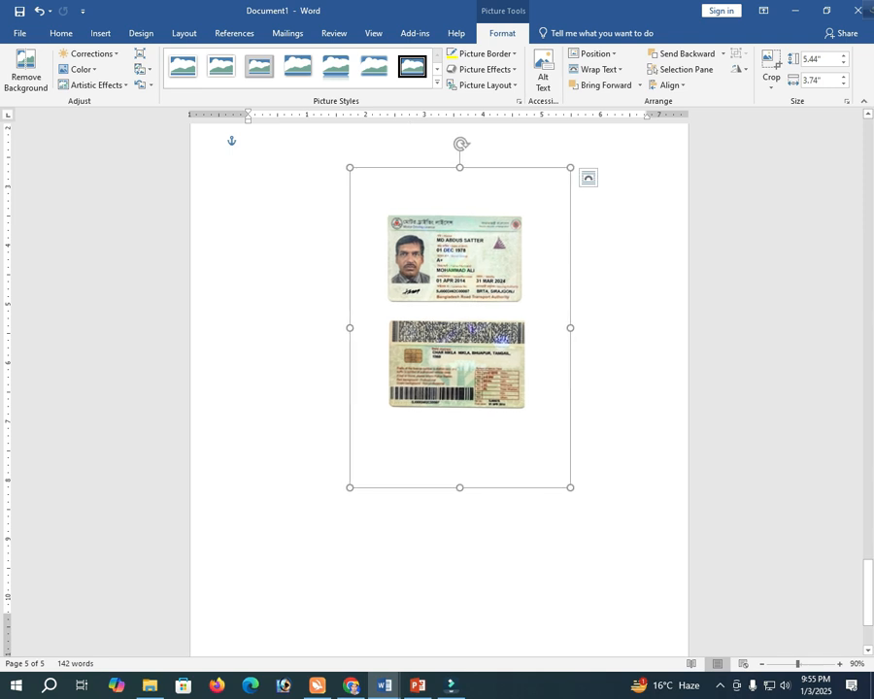
pyautogui.moveTo(570, 487); pyautogui.dragTo(530, 427)
pyautogui.click(249, 146)
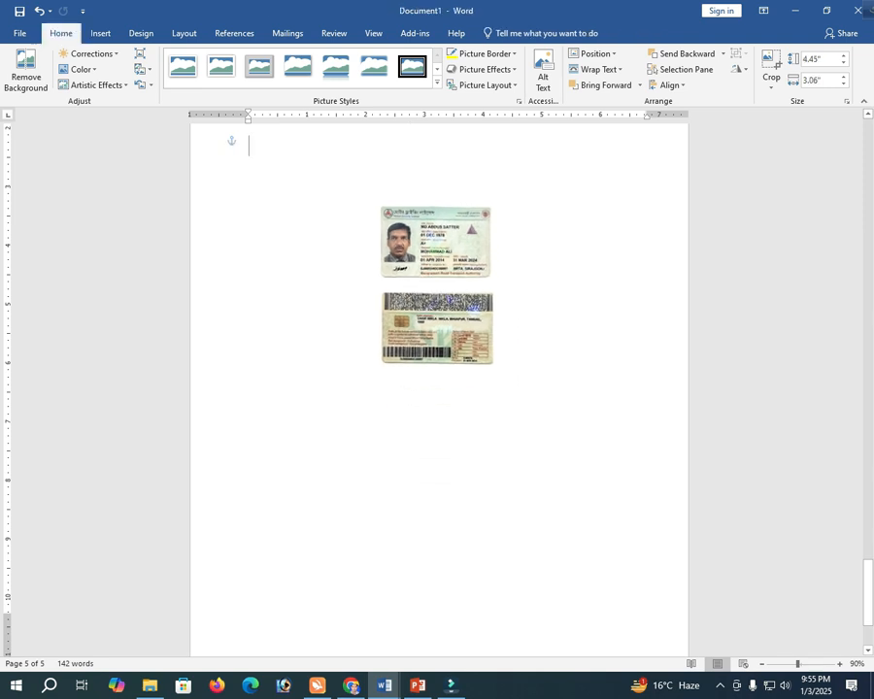
# - Try removing the background of the card picture on the last page, and undo the removal
pyautogui.click(440, 309)
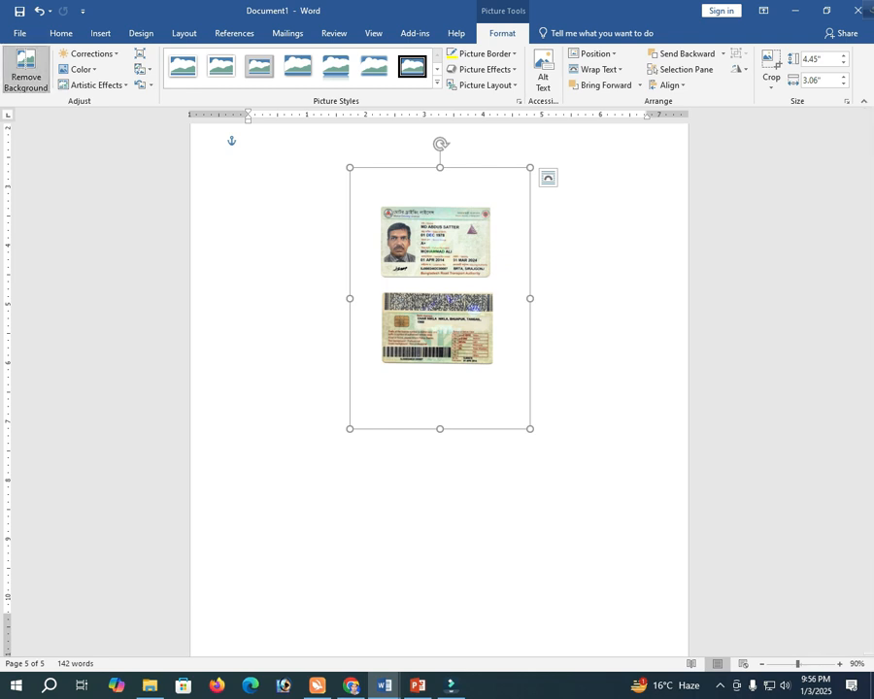
pyautogui.click(26, 70)
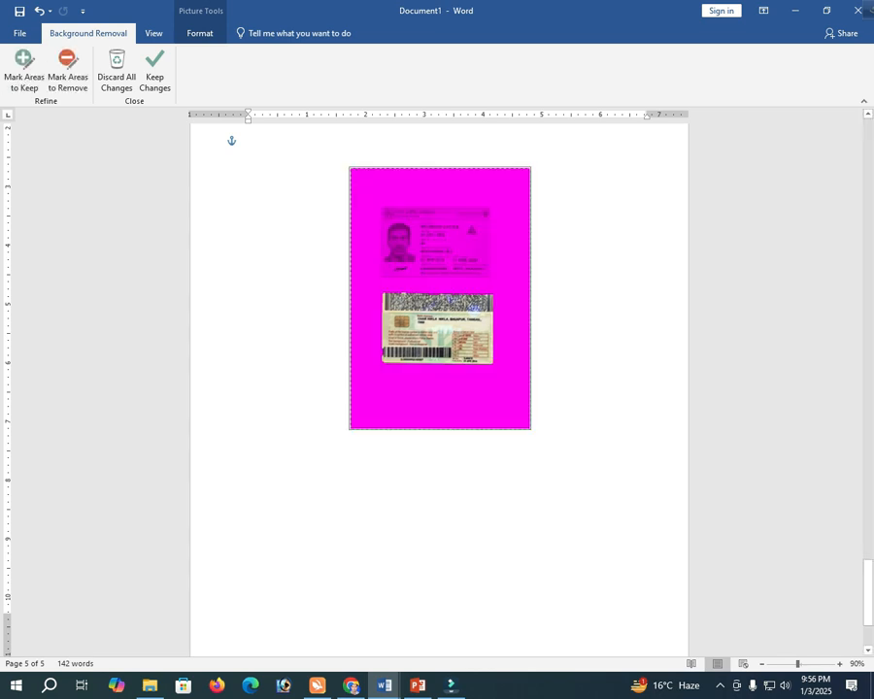
pyautogui.click(248, 144)
pyautogui.click(438, 329)
pyautogui.scroll(2, 438, 328)
pyautogui.scroll(-2, 438, 389)
pyautogui.click(250, 175)
pyautogui.click(438, 356)
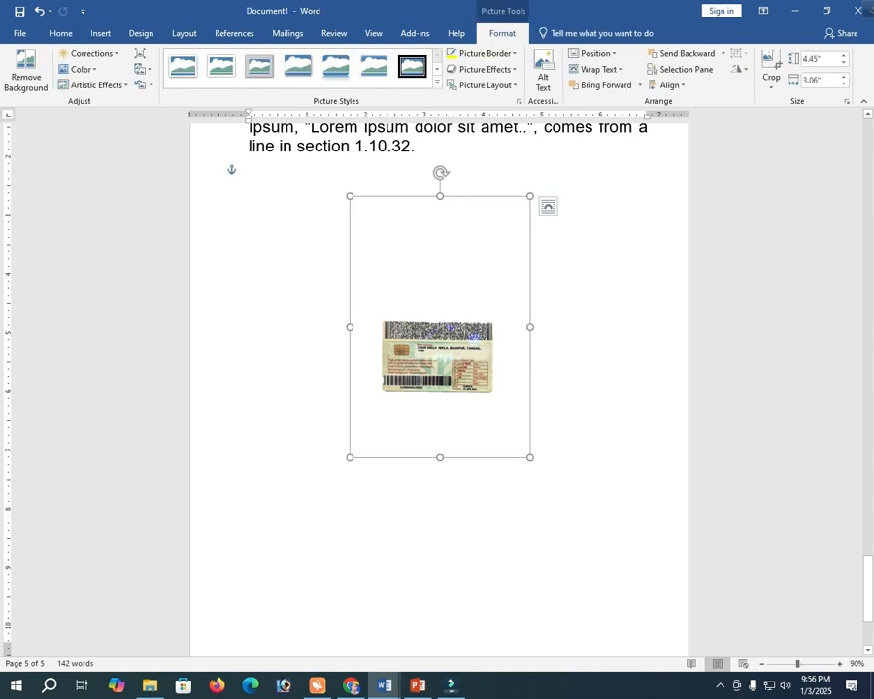
pyautogui.hotkey('ctrl', 'v')
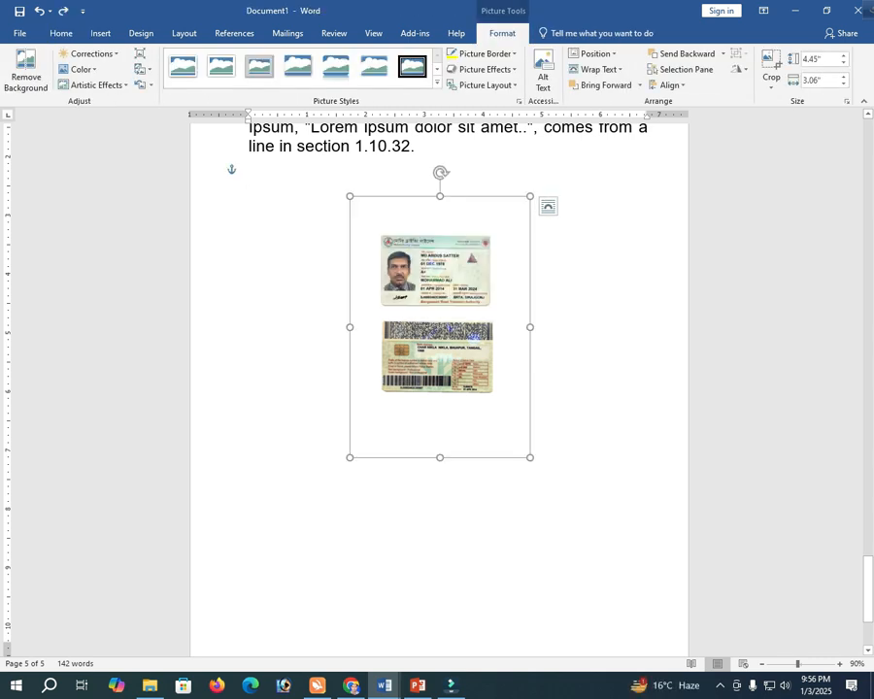
# - Darken the card picture with the lowest-brightness correction preset that has moderately raised contrast
pyautogui.click(250, 175)
pyautogui.click(439, 327)
pyautogui.click(90, 53)
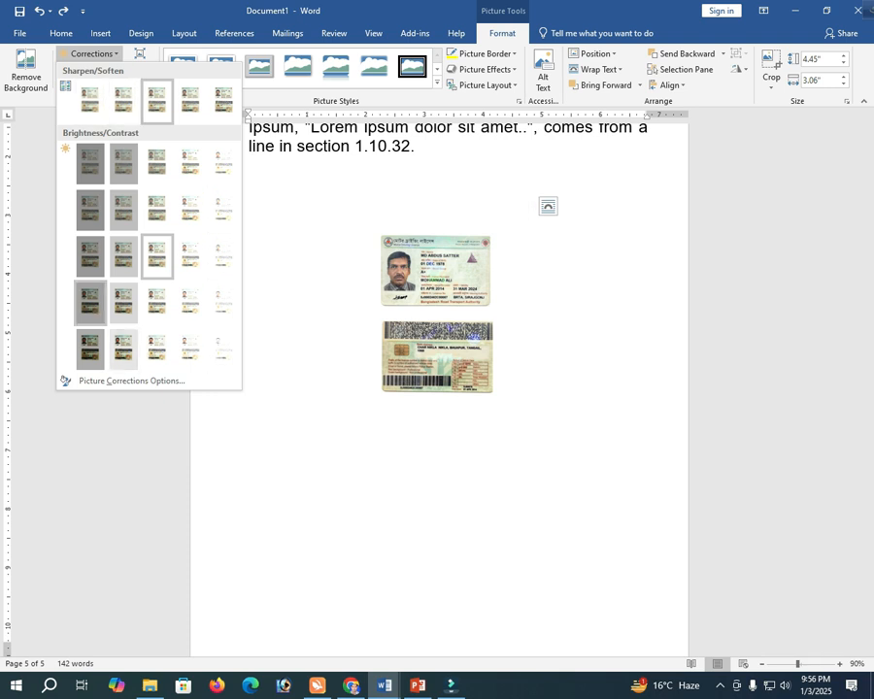
pyautogui.click(90, 303)
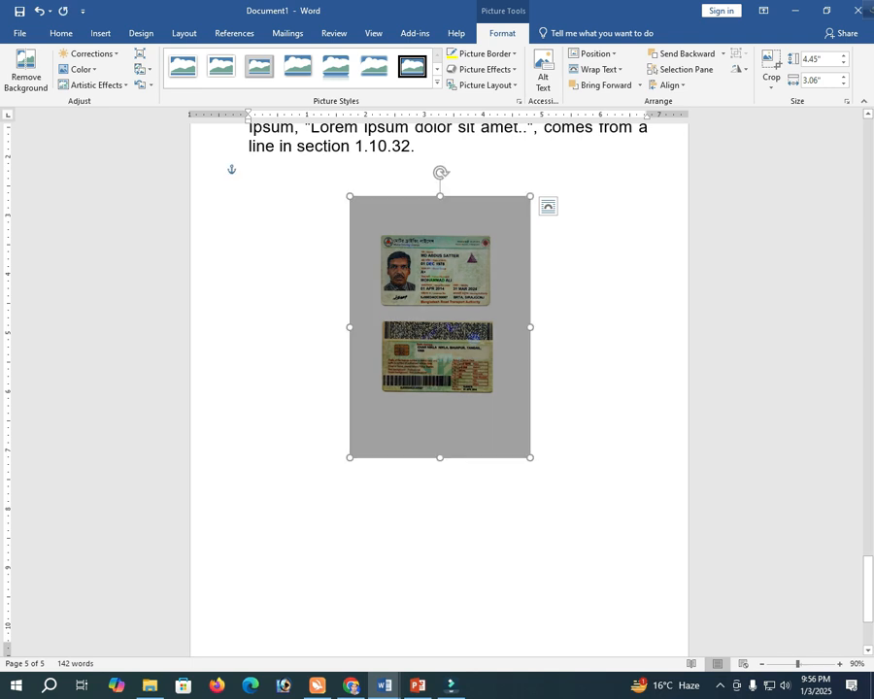
# - Try two high-brightness correction presets on the darkened picture, and undo them
pyautogui.click(88, 54)
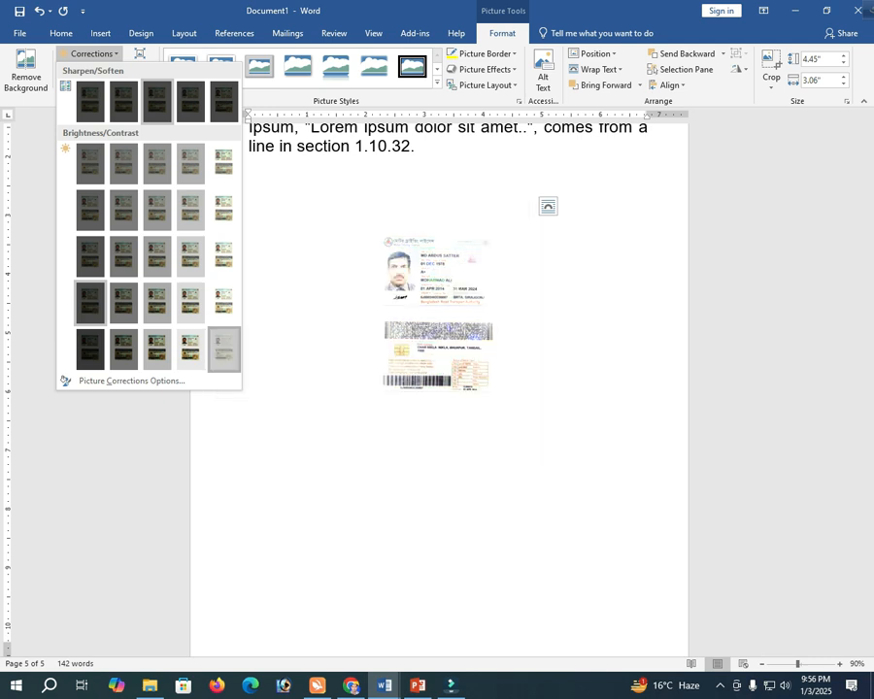
pyautogui.click(224, 350)
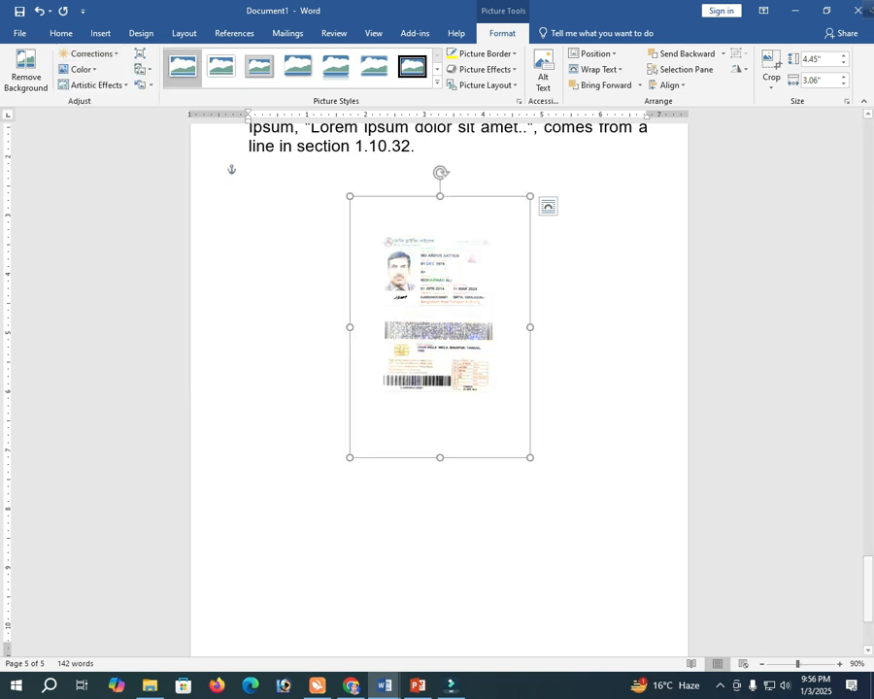
pyautogui.click(88, 54)
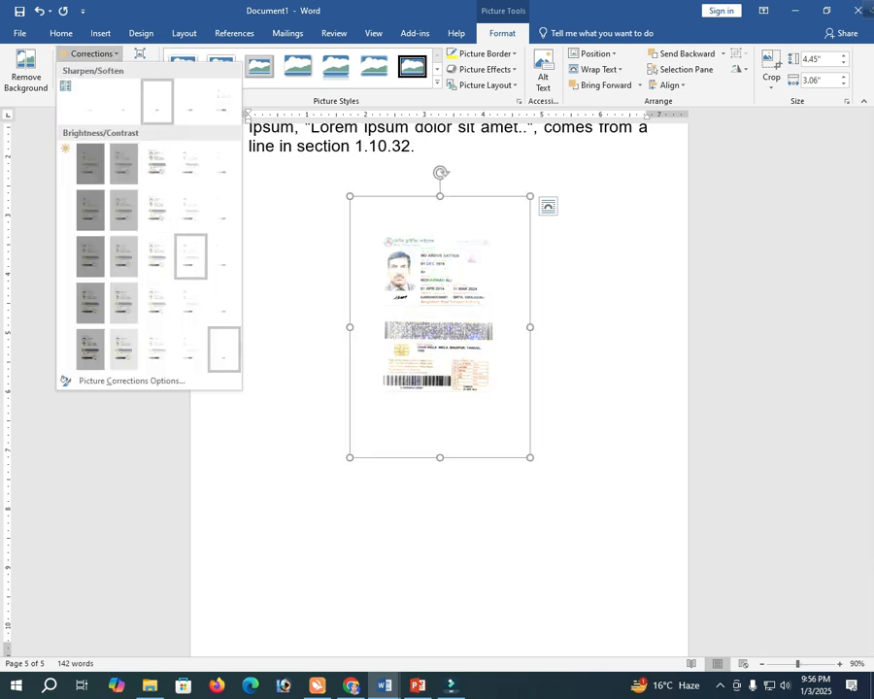
pyautogui.click(190, 303)
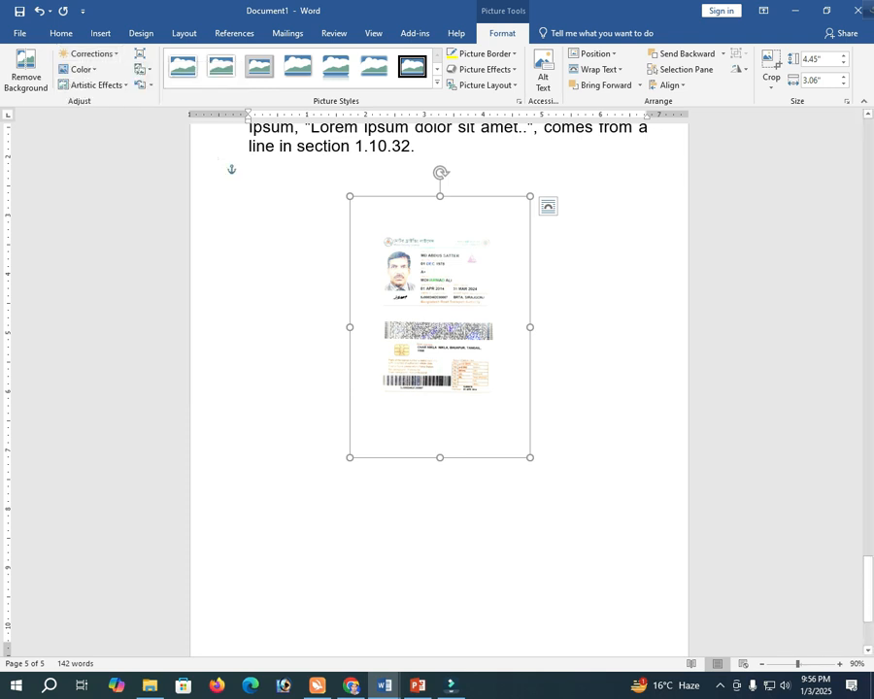
pyautogui.hotkey('ctrl', 'z')
pyautogui.click(250, 174)
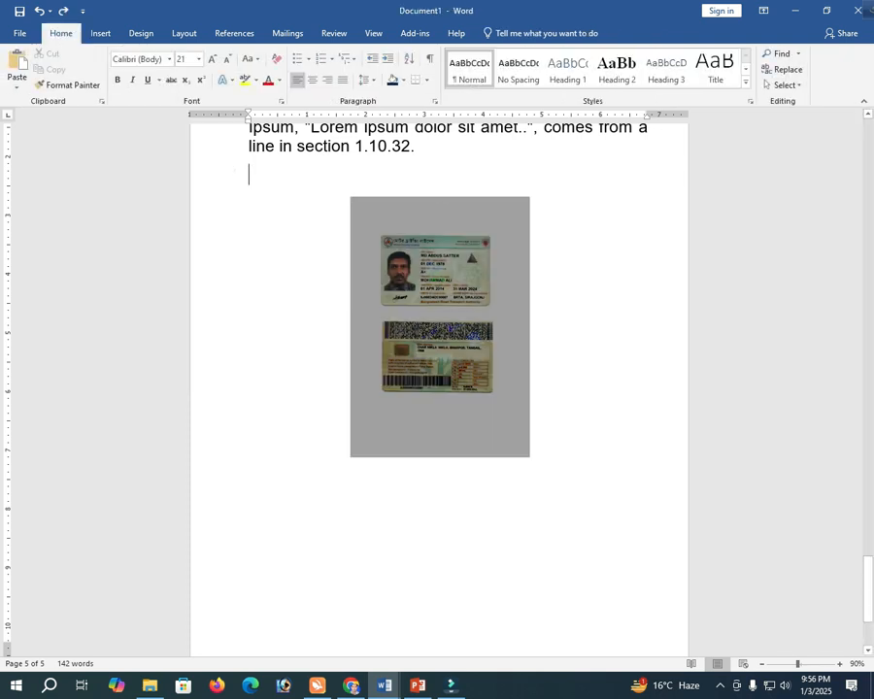
# - Try recoloring the darkened picture in light gold, and undo the recolor
pyautogui.click(440, 326)
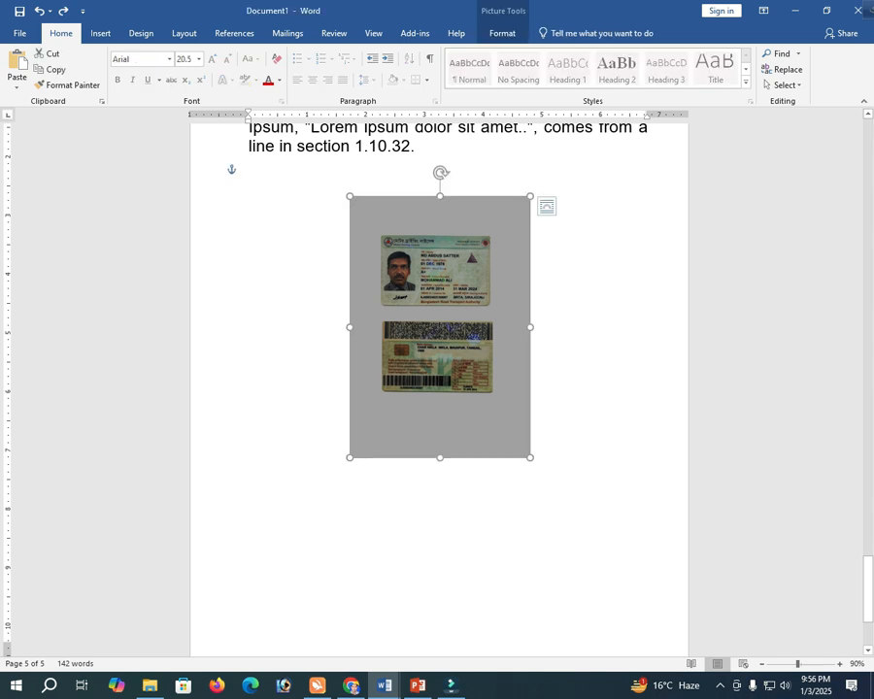
pyautogui.click(141, 33)
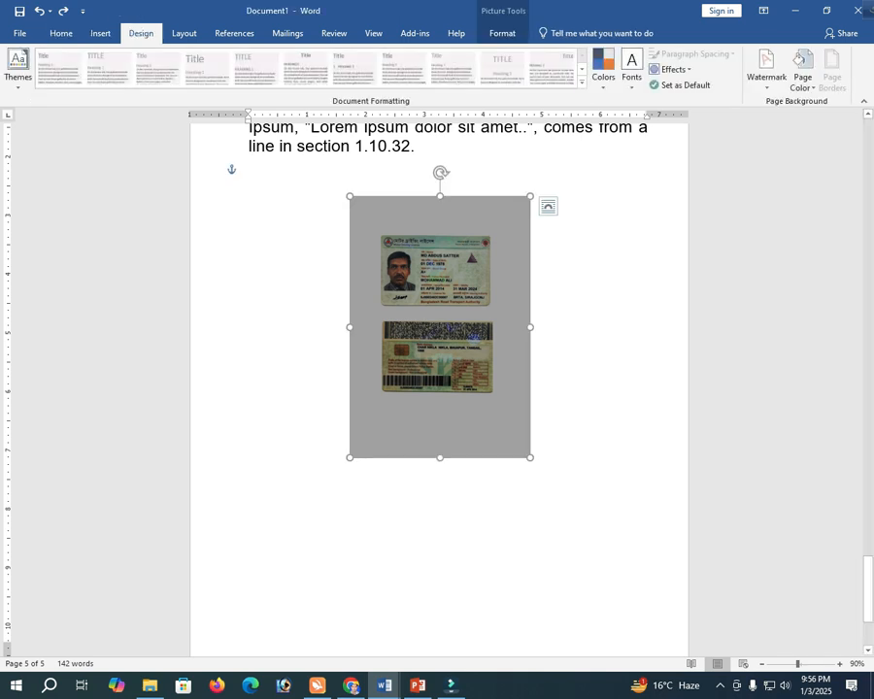
pyautogui.click(503, 33)
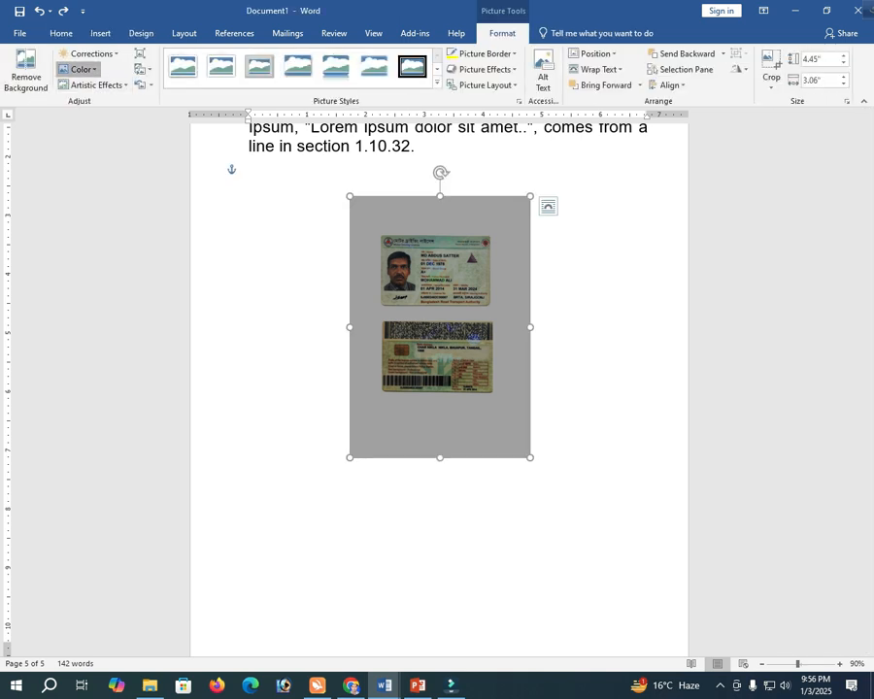
pyautogui.click(77, 69)
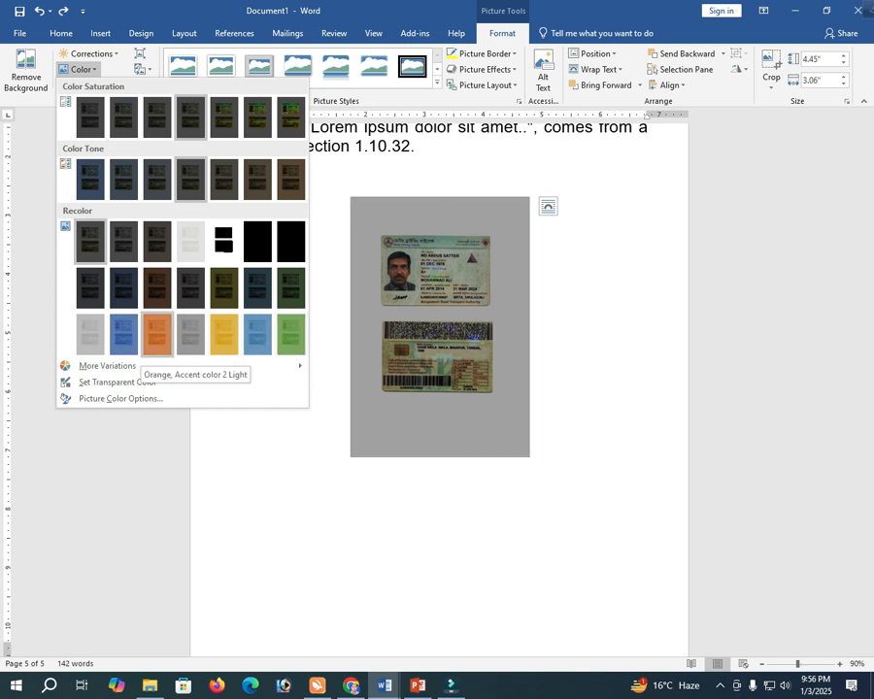
pyautogui.press('Escape')
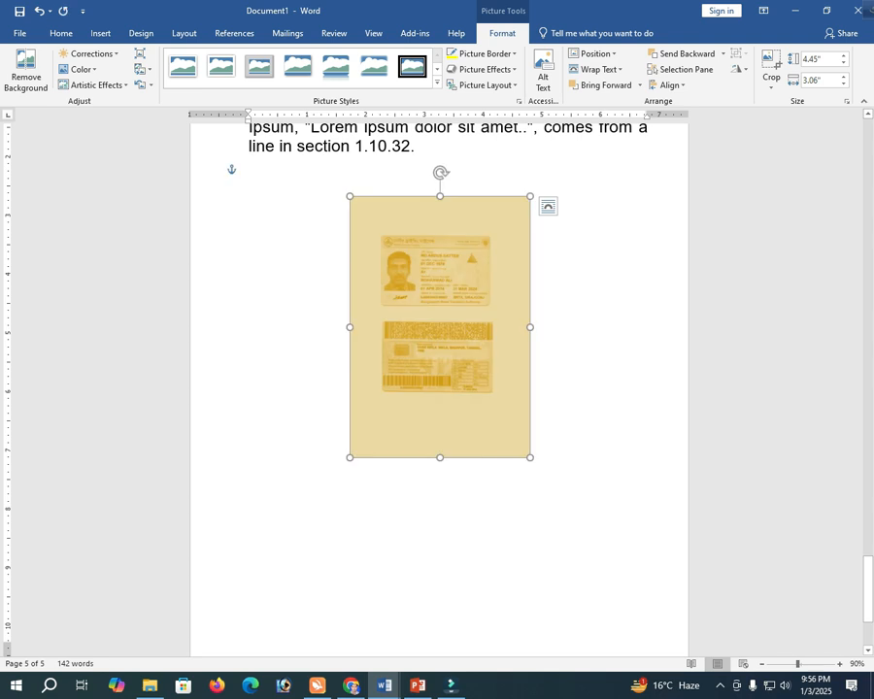
pyautogui.click(230, 168)
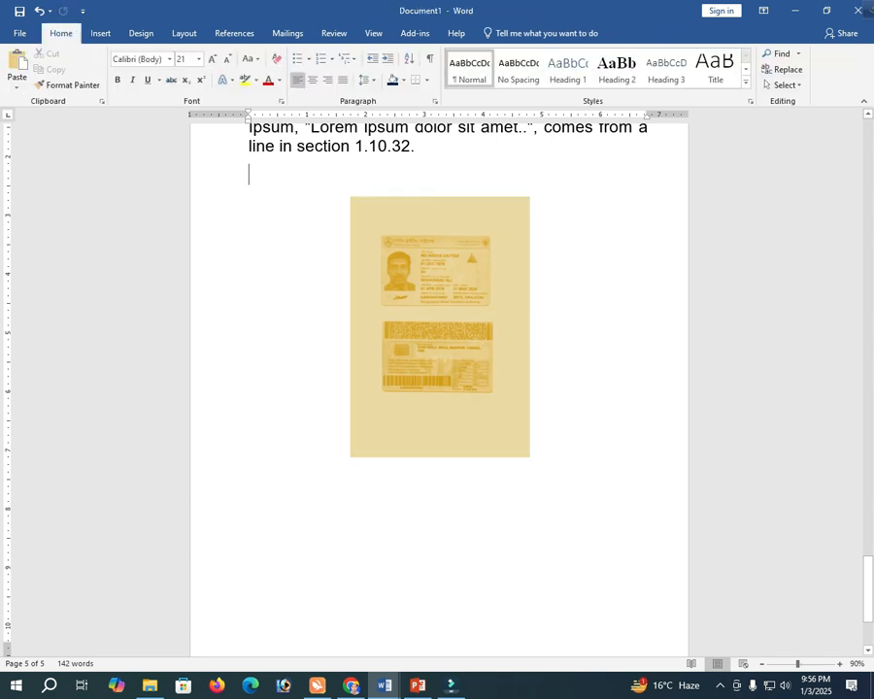
pyautogui.hotkey('ctrl', 'z')
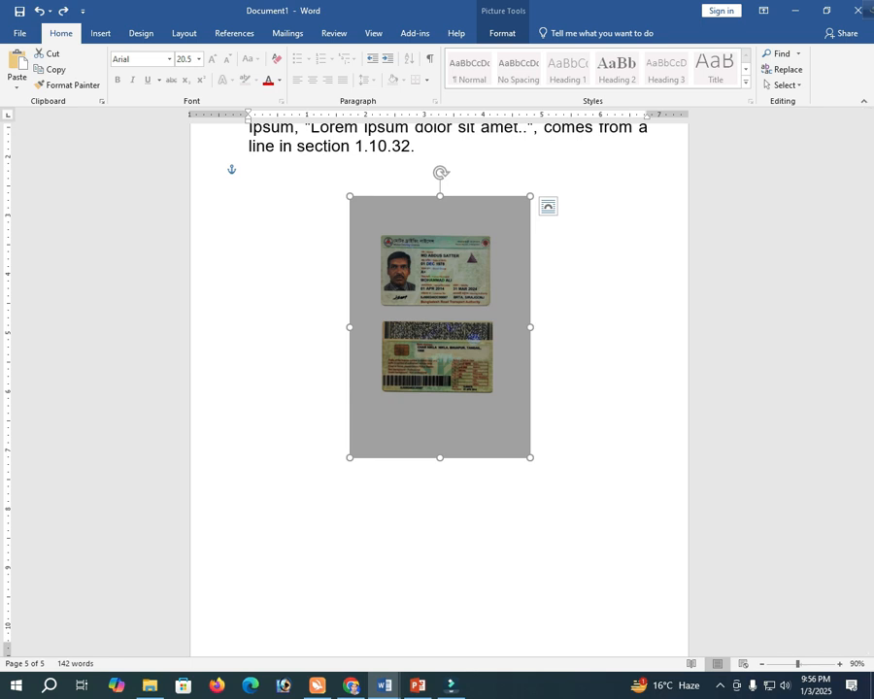
# - Try the metal oval, black beveled oval and thick black frame picture styles on the card picture
pyautogui.click(248, 173)
pyautogui.doubleClick(440, 327)
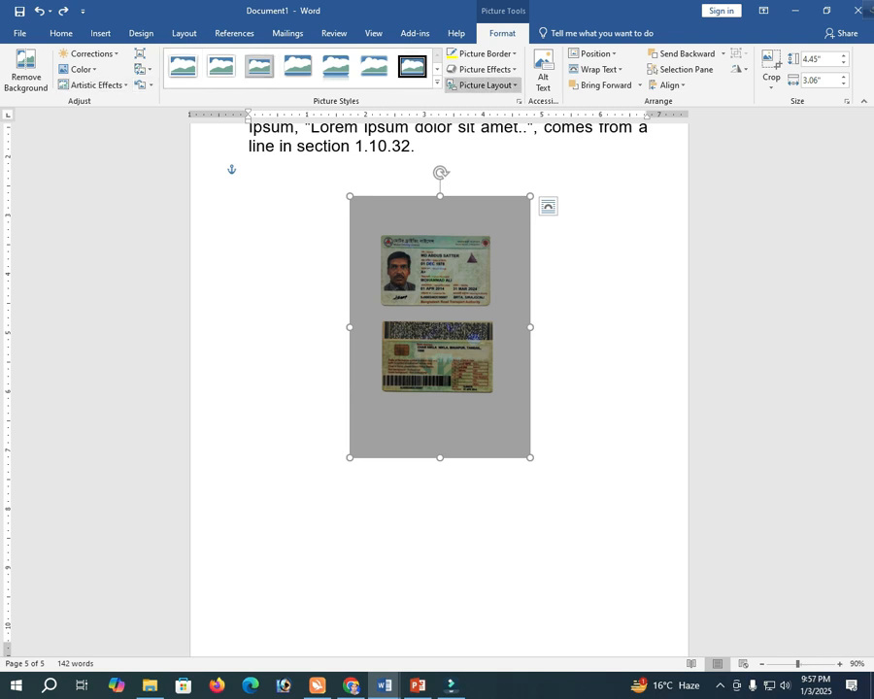
pyautogui.click(437, 82)
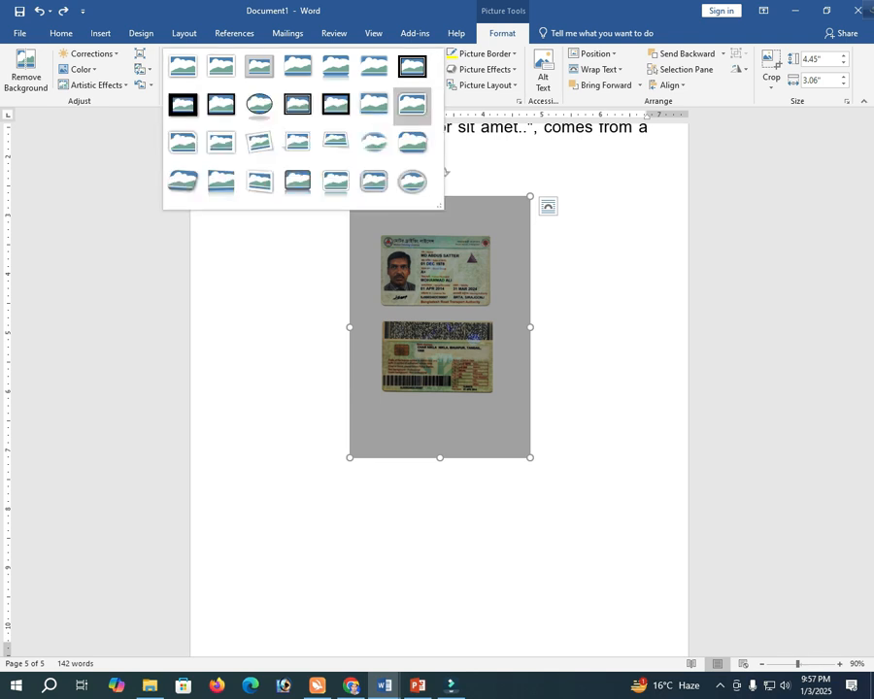
pyautogui.press('Escape')
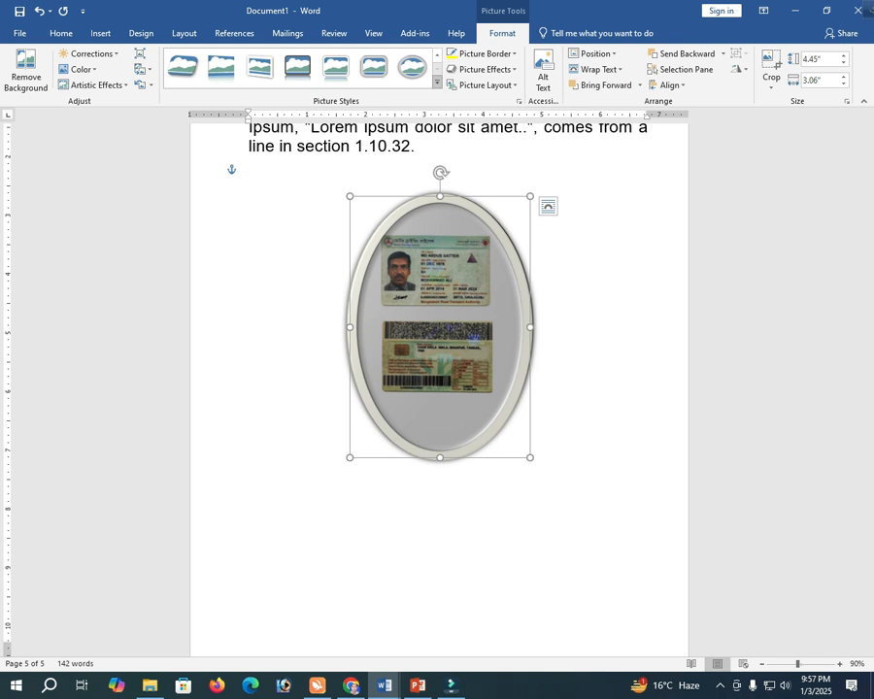
pyautogui.click(437, 83)
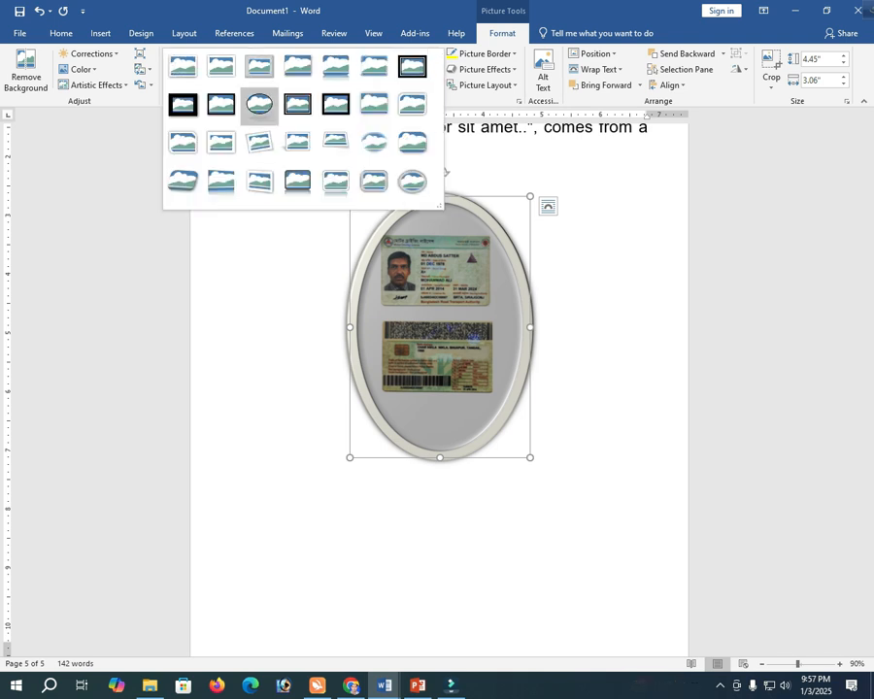
pyautogui.click(259, 105)
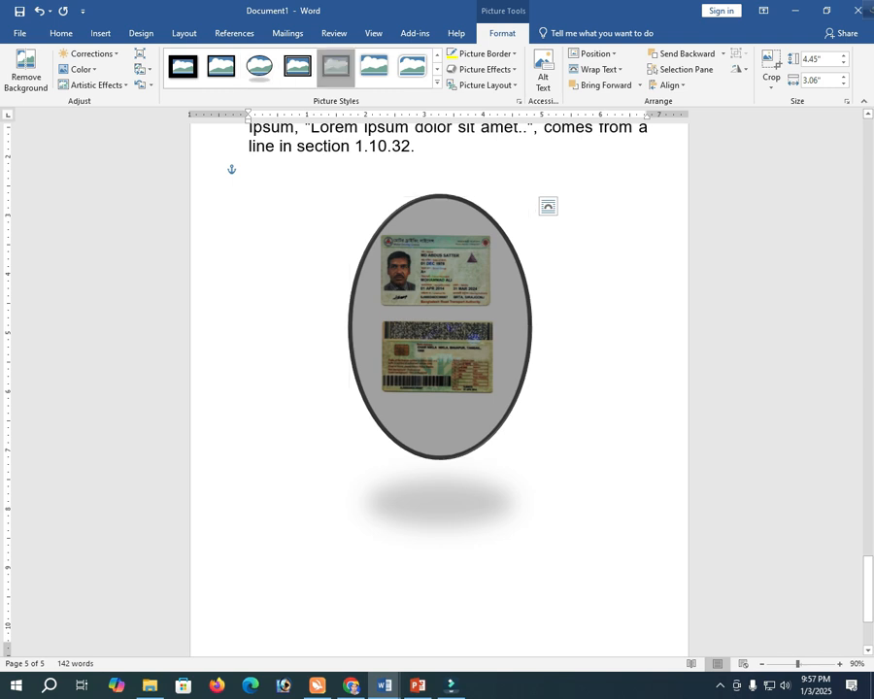
pyautogui.click(335, 66)
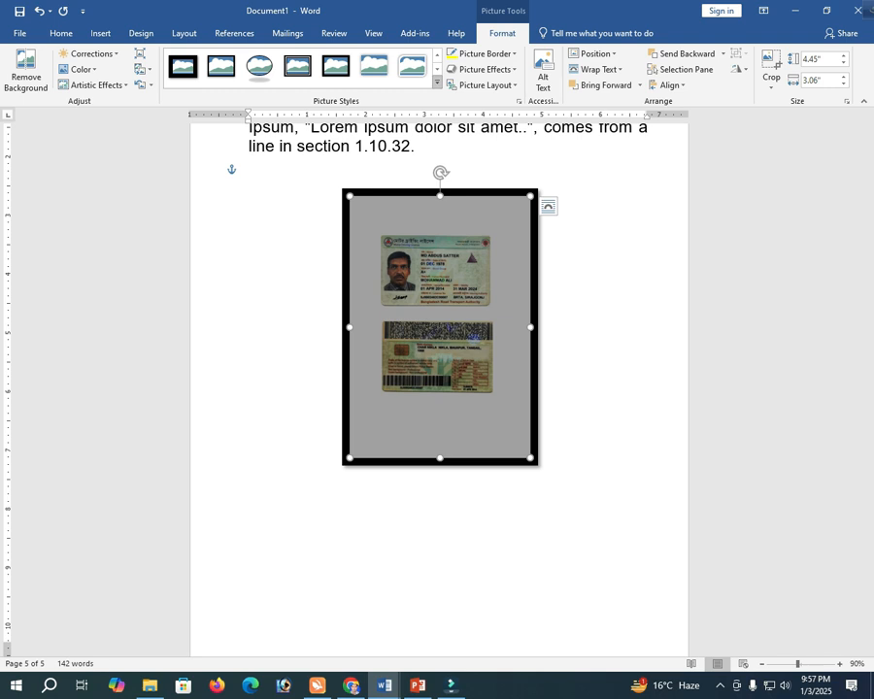
# - Apply the beveled rectangle picture style with rounded corners to the card picture and give it a red border
pyautogui.click(438, 83)
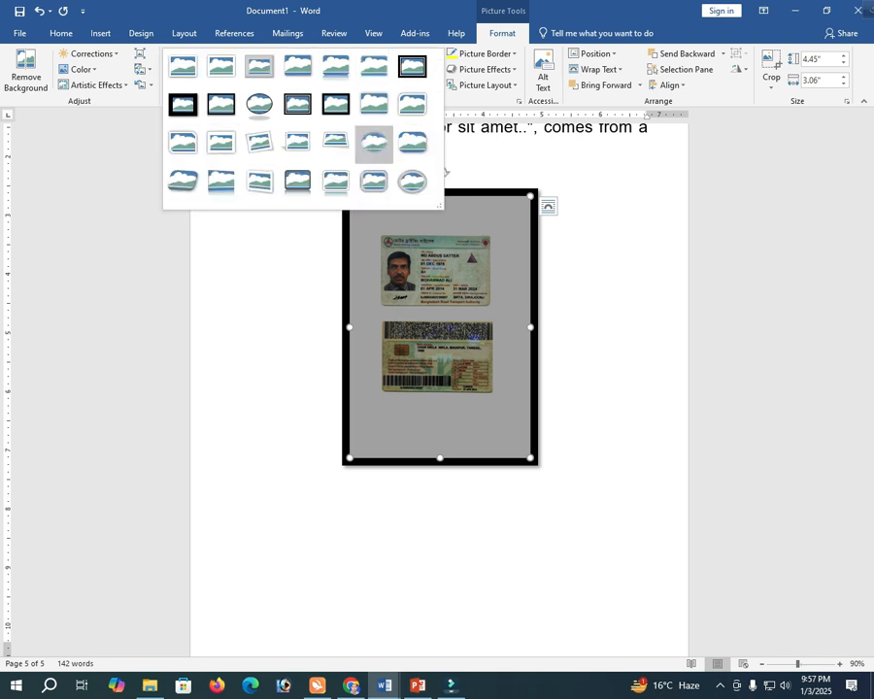
pyautogui.click(412, 143)
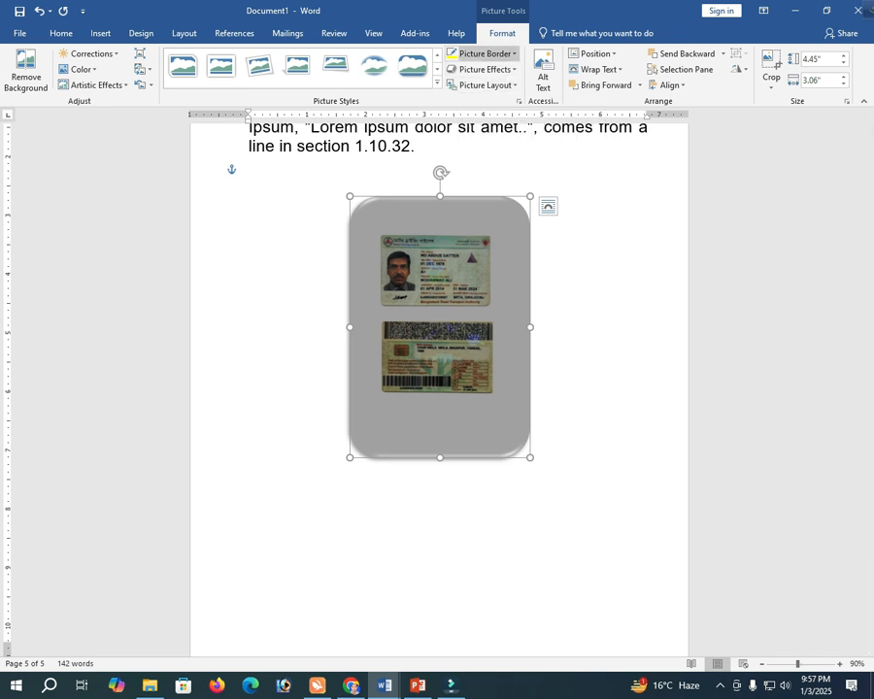
pyautogui.click(486, 53)
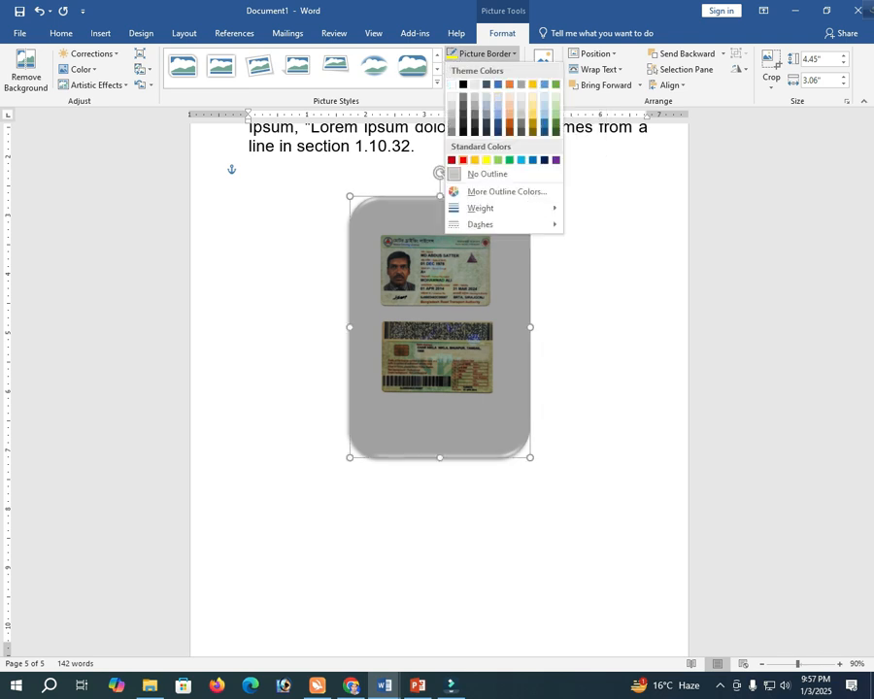
pyautogui.click(463, 160)
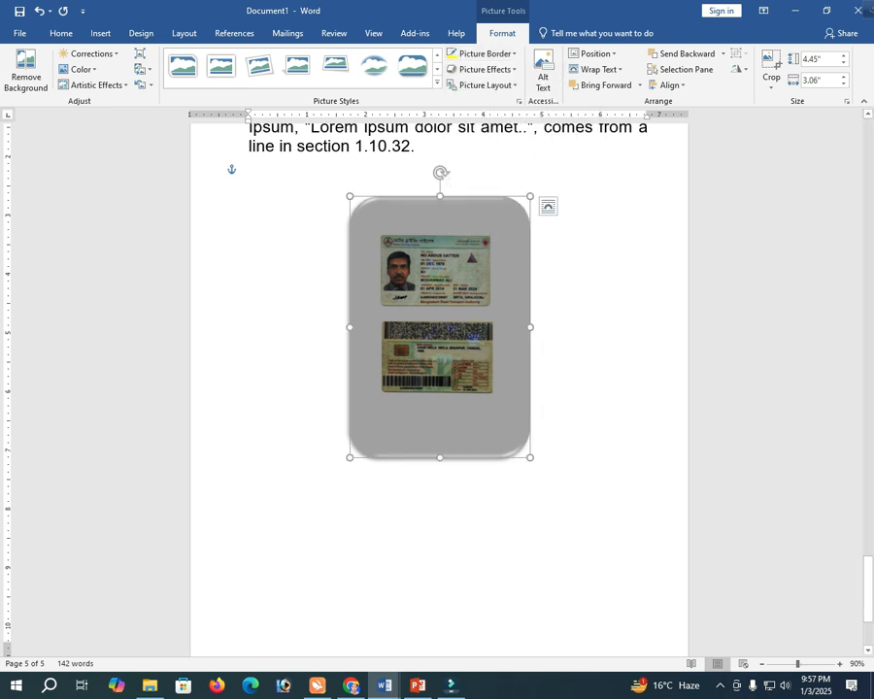
pyautogui.click(250, 174)
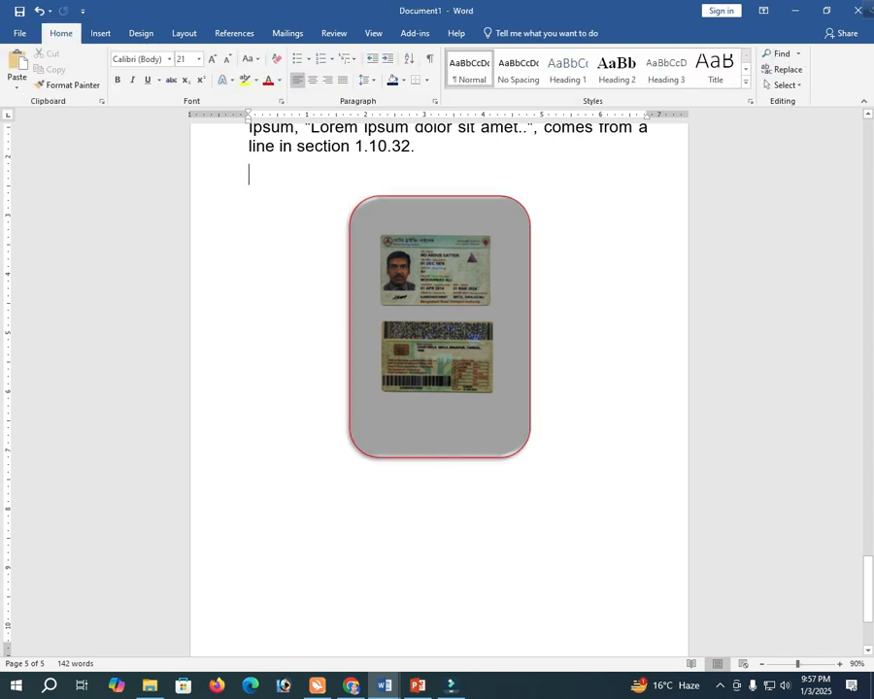
# - Set the weight of the card picture's red border to 6 pt
pyautogui.click(440, 327)
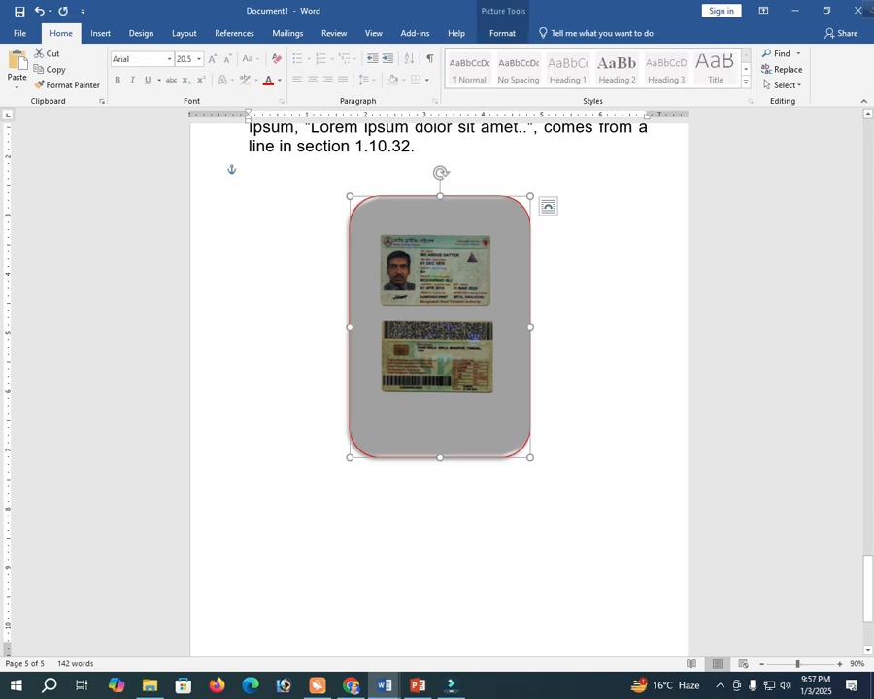
pyautogui.click(502, 33)
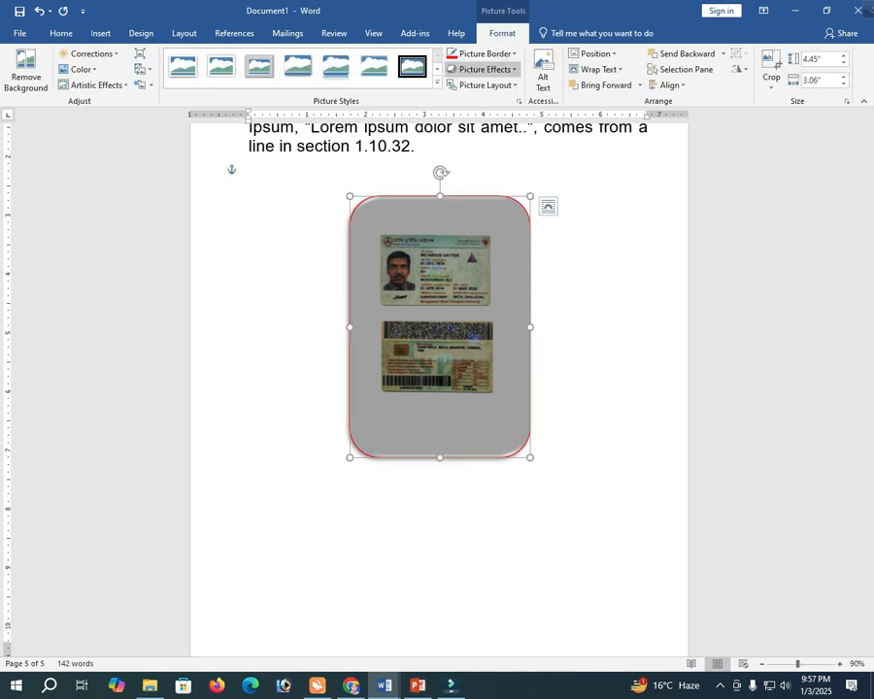
pyautogui.click(483, 54)
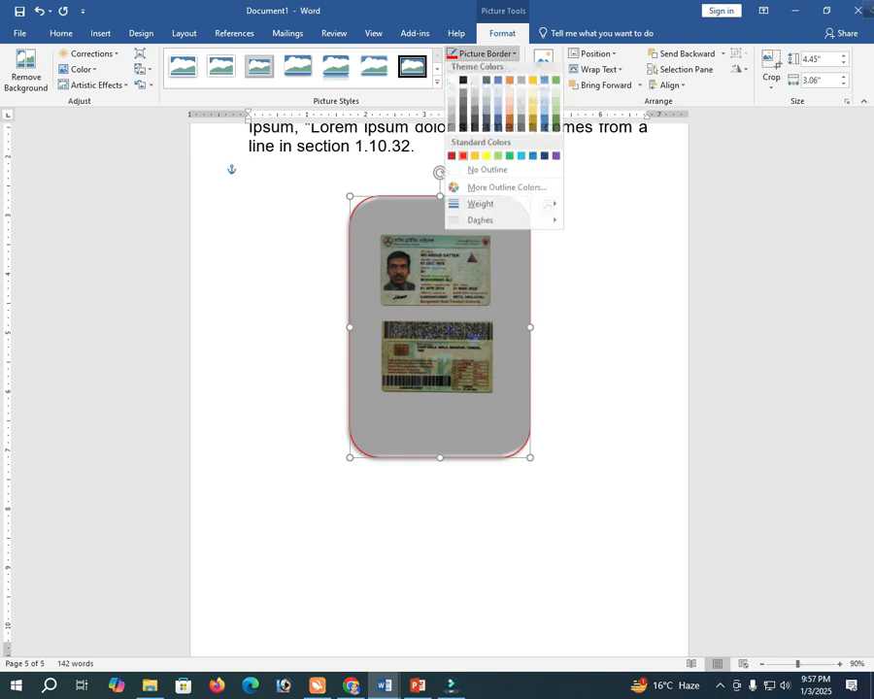
pyautogui.moveTo(481, 207)
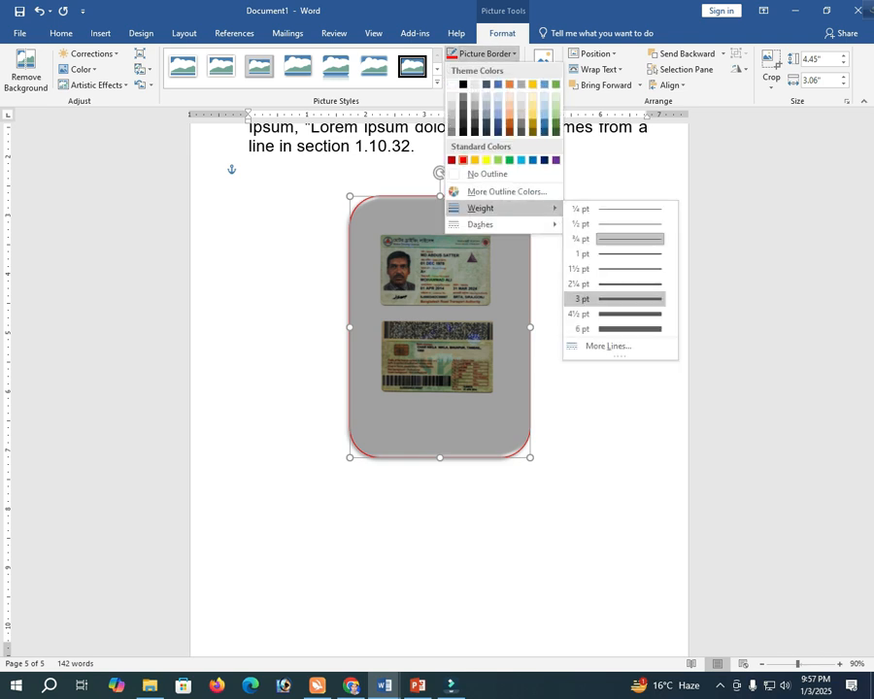
pyautogui.click(629, 328)
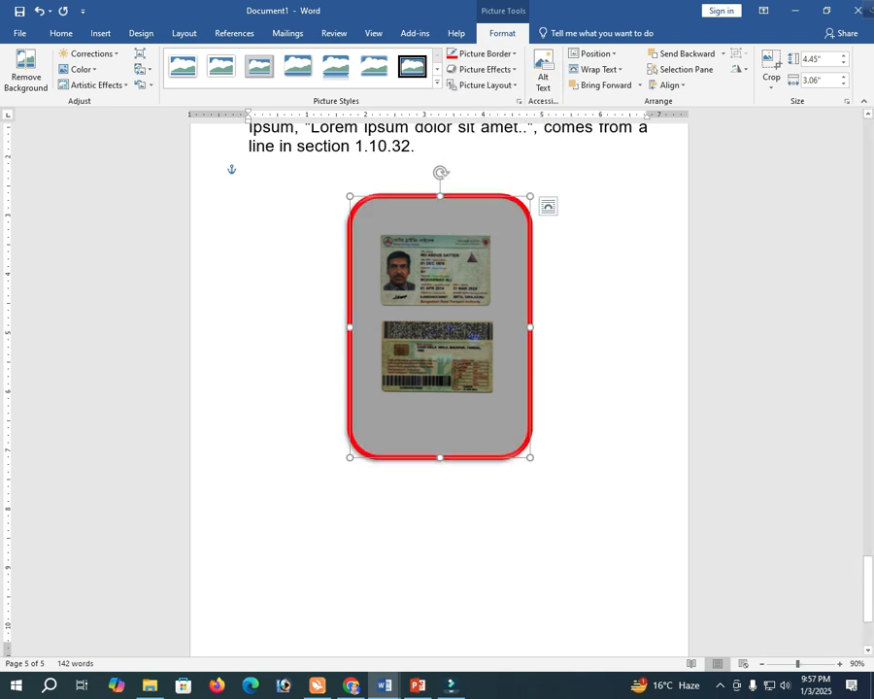
pyautogui.click(249, 175)
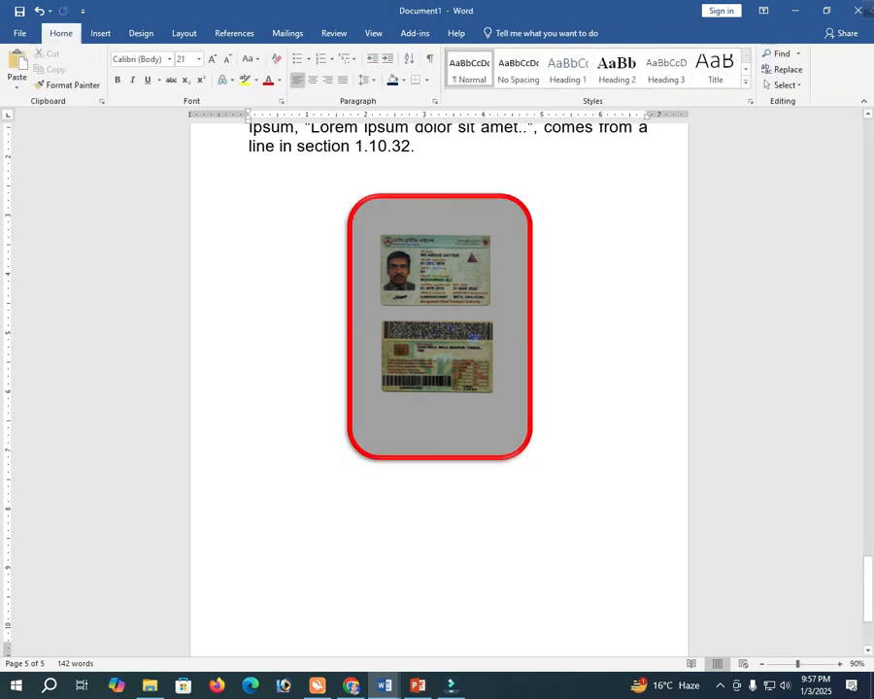
# - Look through the preset, glow and 3-D rotation effects for the card picture and undo its red border
pyautogui.click(440, 327)
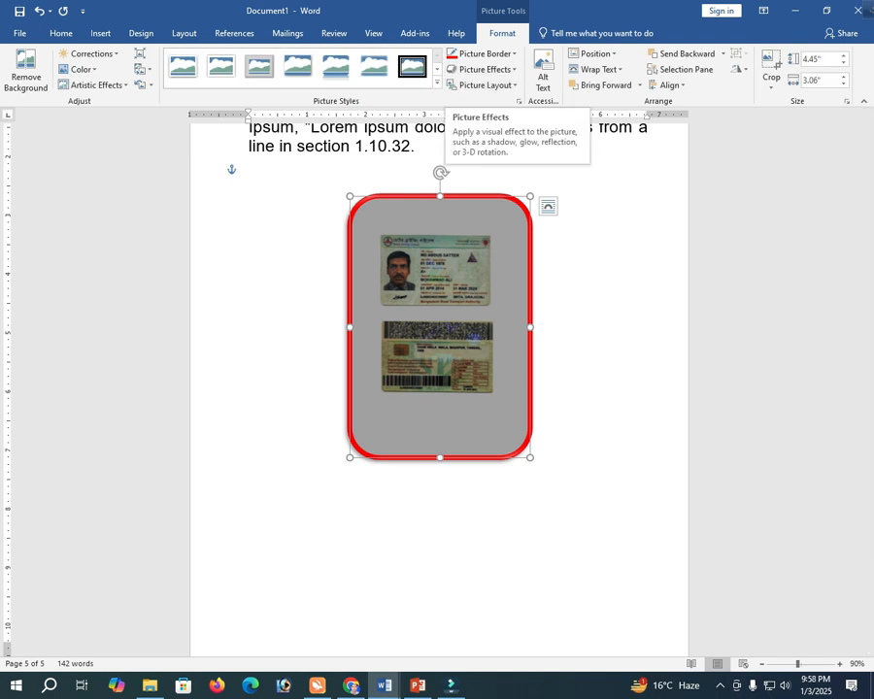
pyautogui.click(485, 70)
pyautogui.moveTo(491, 95)
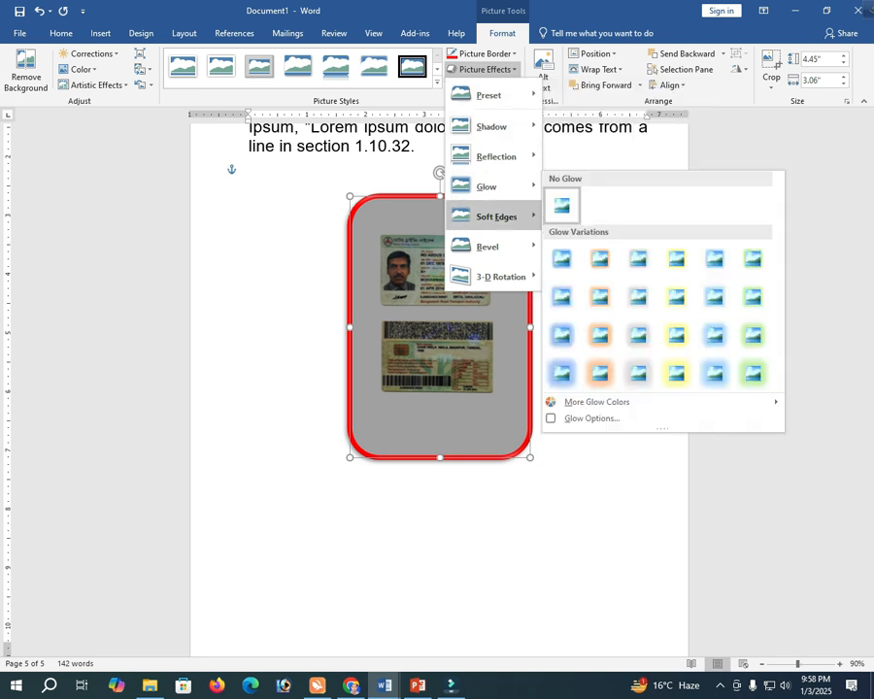
pyautogui.moveTo(501, 276)
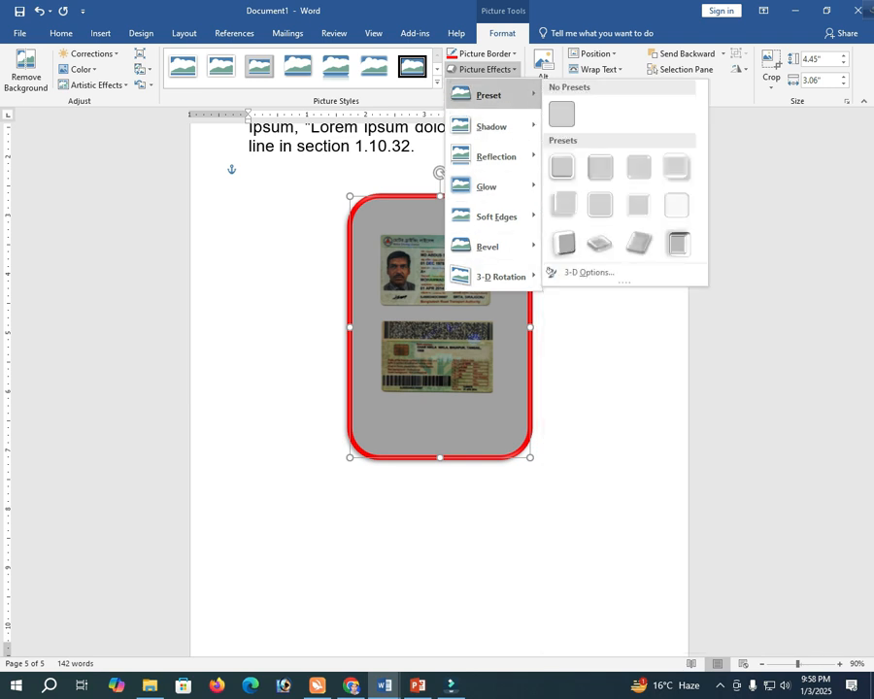
pyautogui.press('Escape')
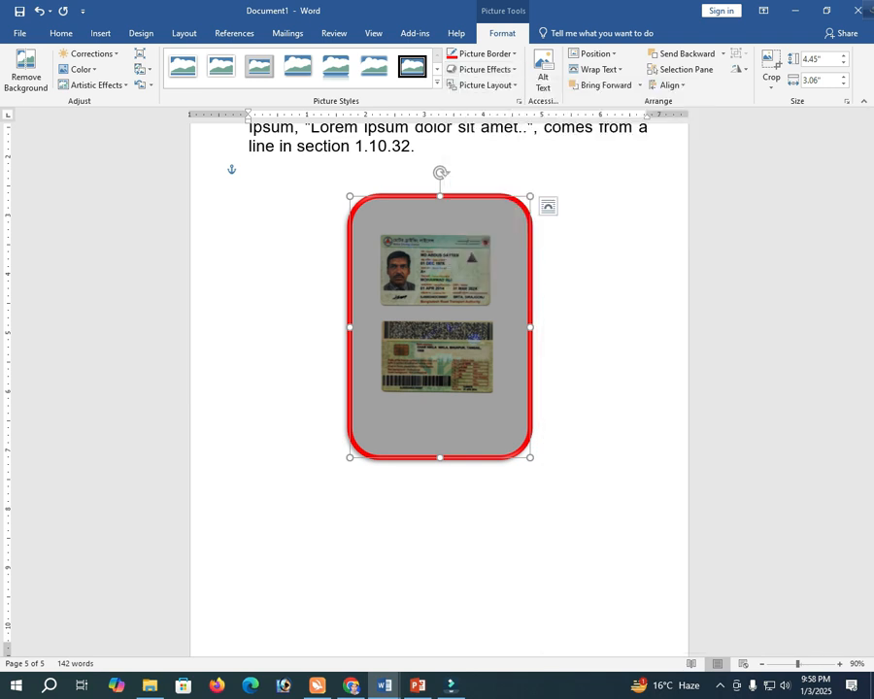
pyautogui.hotkey('ctrl', 'z')
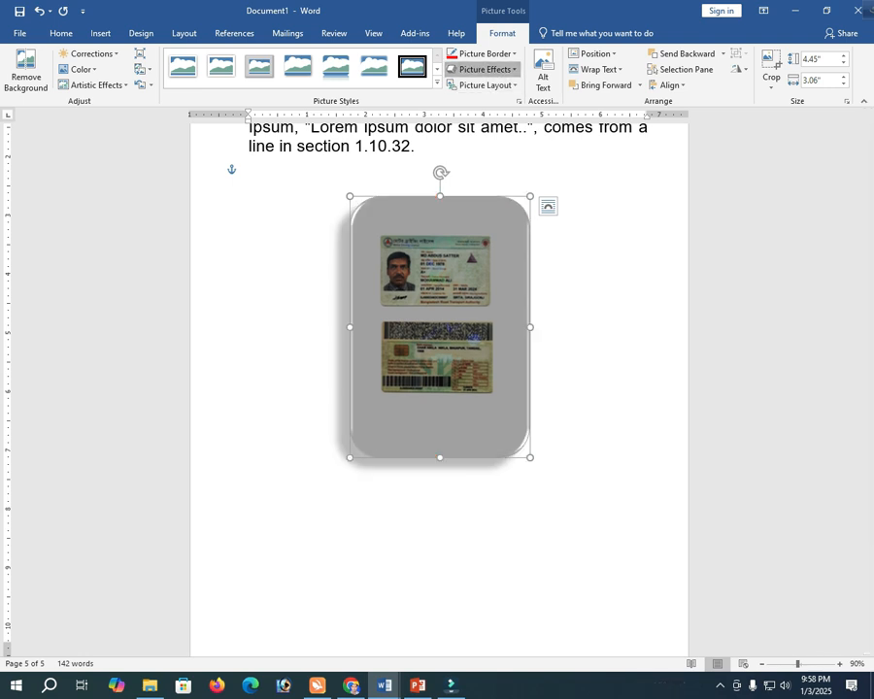
# - Try a wide yellow glow effect on the card picture
pyautogui.click(482, 69)
pyautogui.moveTo(487, 187)
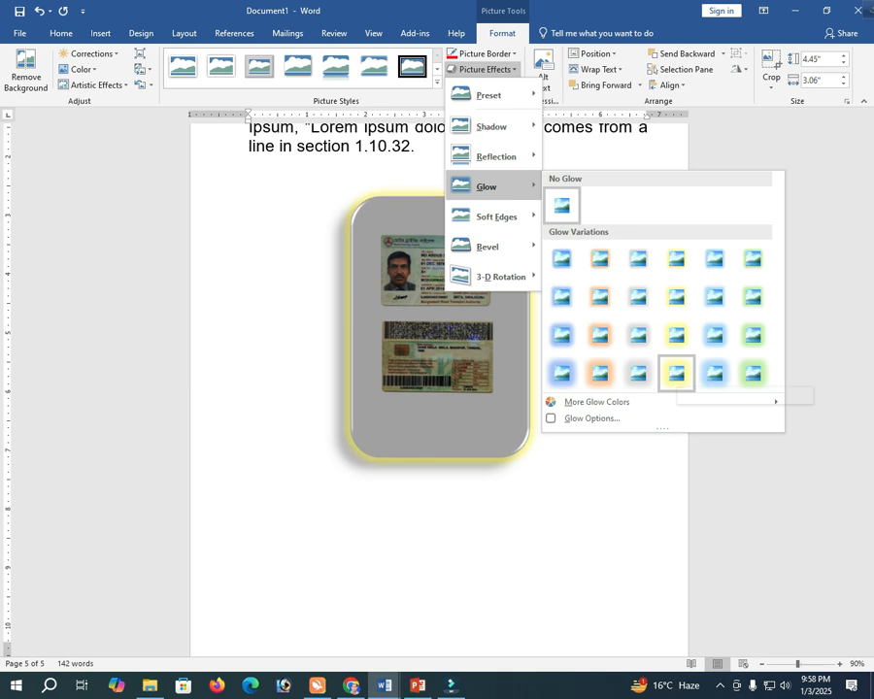
pyautogui.click(677, 374)
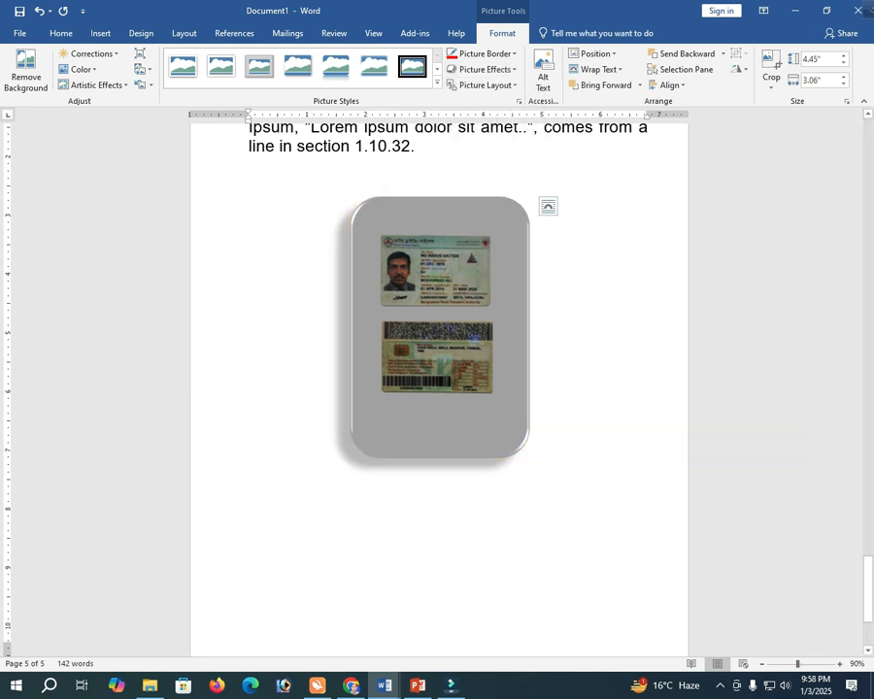
# - Convert the card picture to the Continuous Picture List SmartArt layout and close its text pane
pyautogui.click(485, 85)
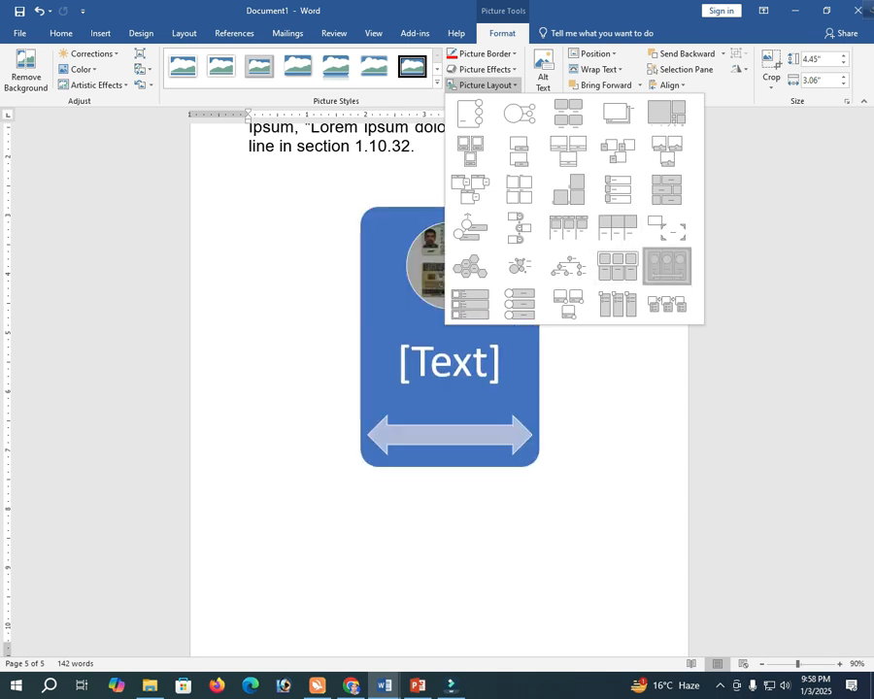
pyautogui.click(667, 265)
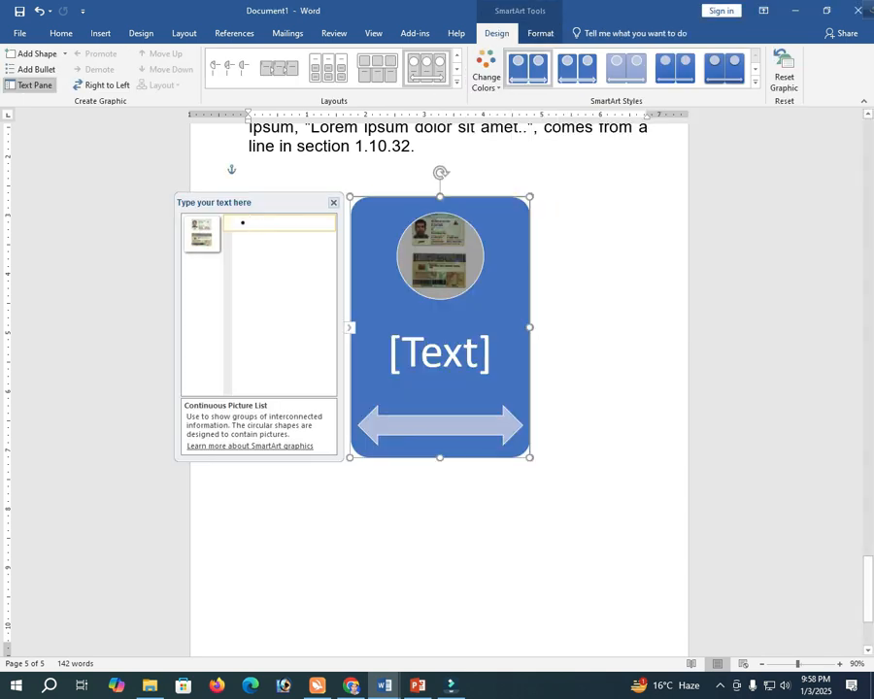
pyautogui.click(334, 203)
# - Delete the blue card with the picture and text placeholder from the SmartArt graphic
pyautogui.click(249, 173)
pyautogui.click(440, 315)
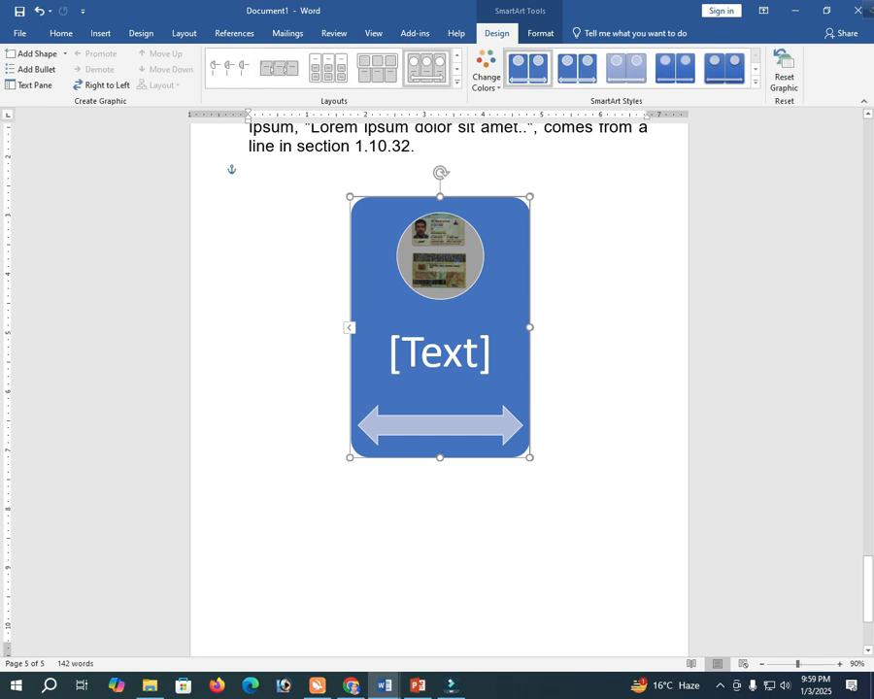
pyautogui.press('Delete')
pyautogui.click(249, 173)
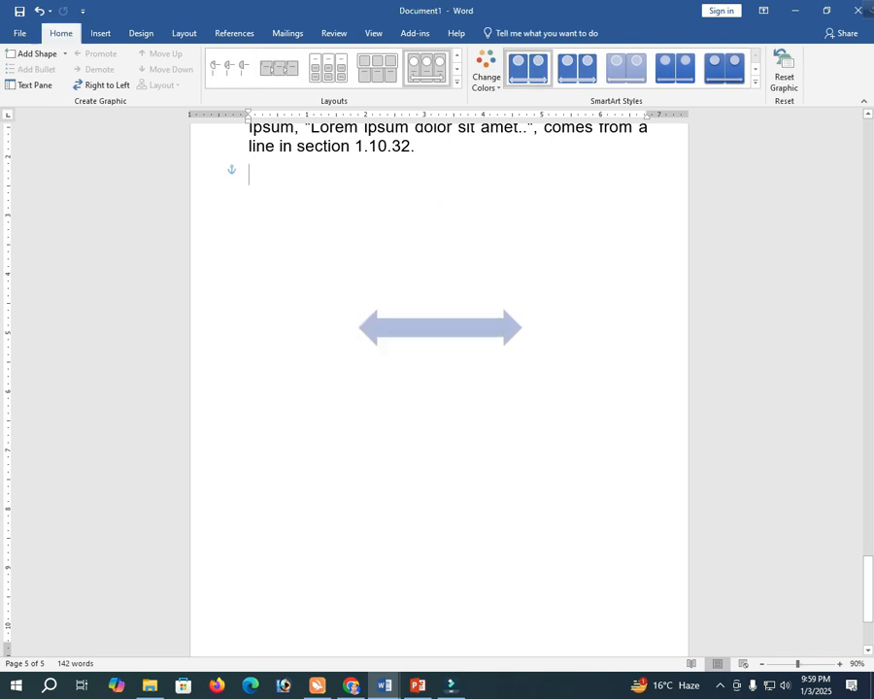
# - Try inserting the picture file card from the Driving folder, and undo the insertion
pyautogui.click(141, 33)
pyautogui.click(100, 33)
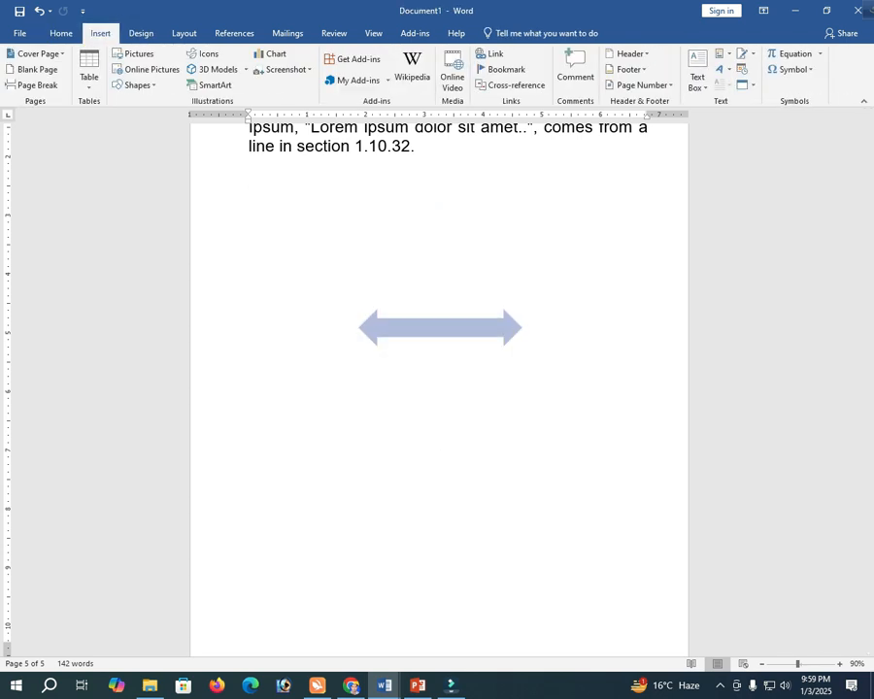
pyautogui.click(139, 54)
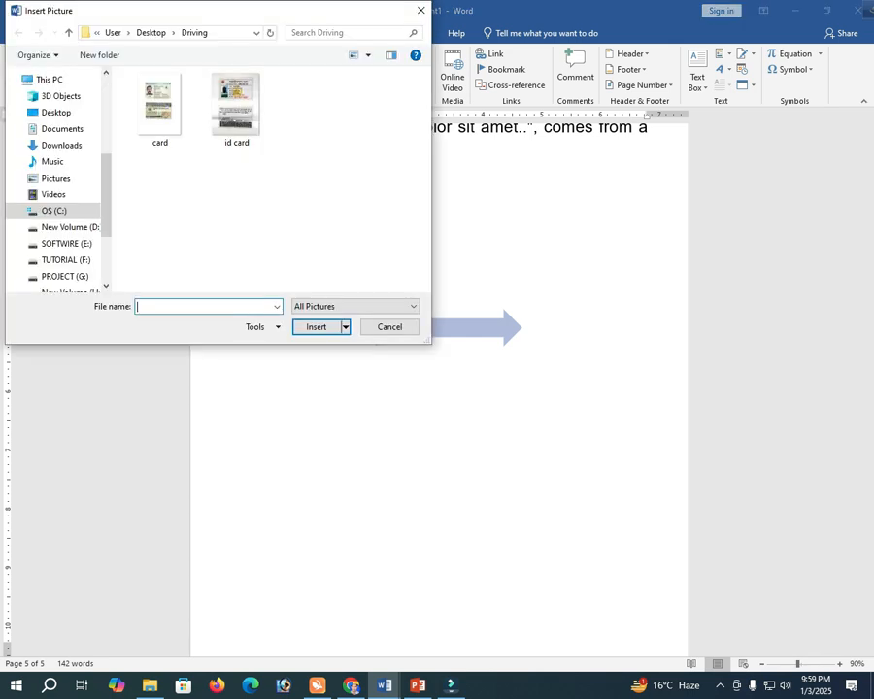
pyautogui.doubleClick(159, 105)
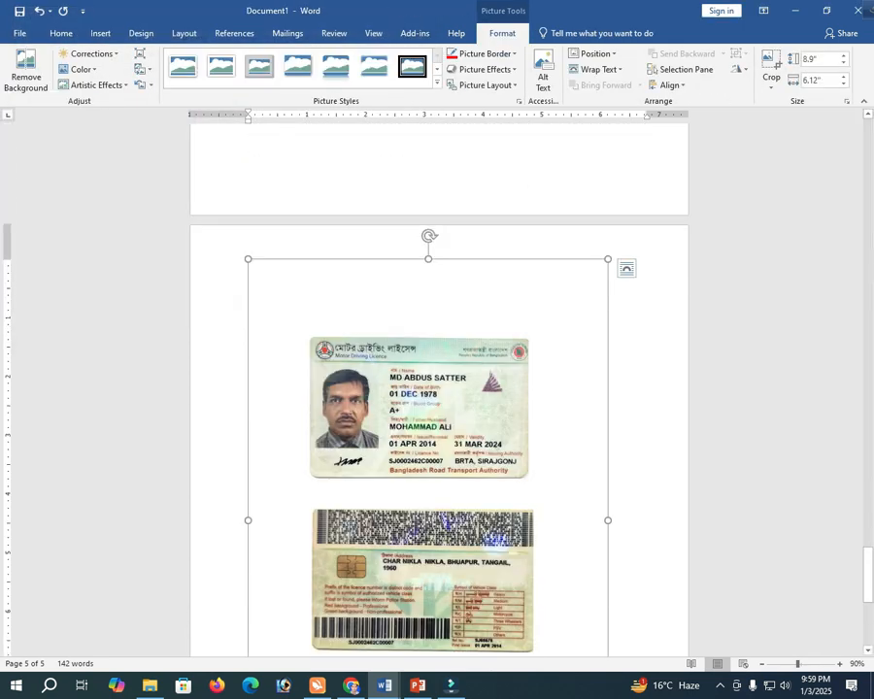
pyautogui.scroll(-4, 437, 389)
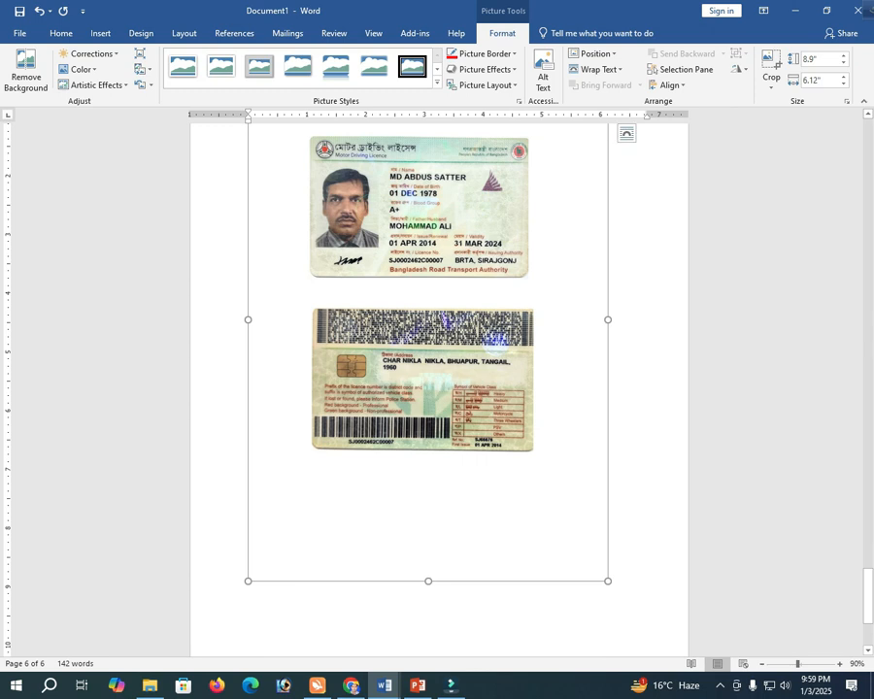
pyautogui.hotkey('ctrl', 'z')
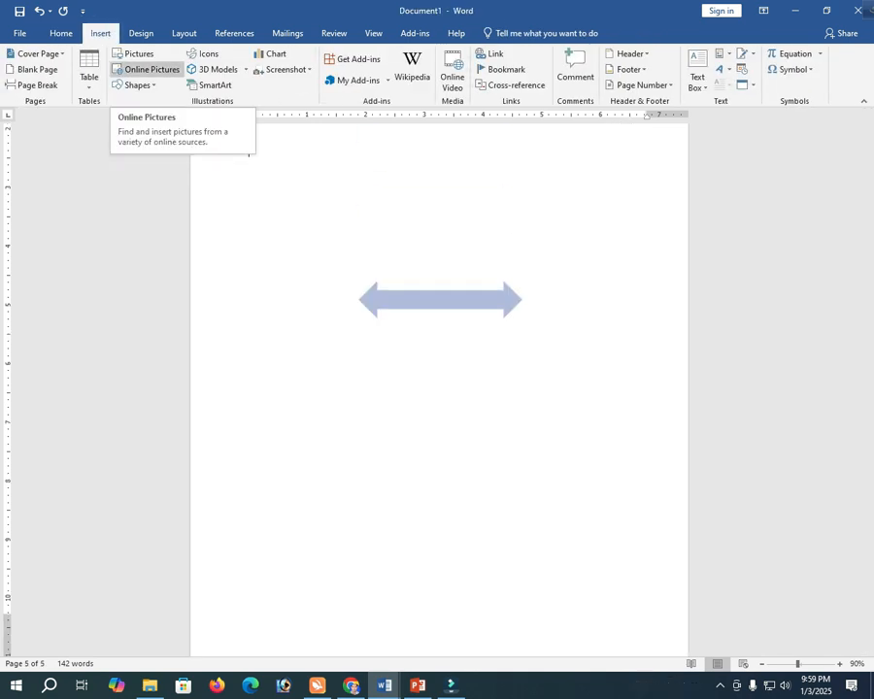
# - Insert the first red apple picture from the Apple category of the online pictures
pyautogui.click(151, 68)
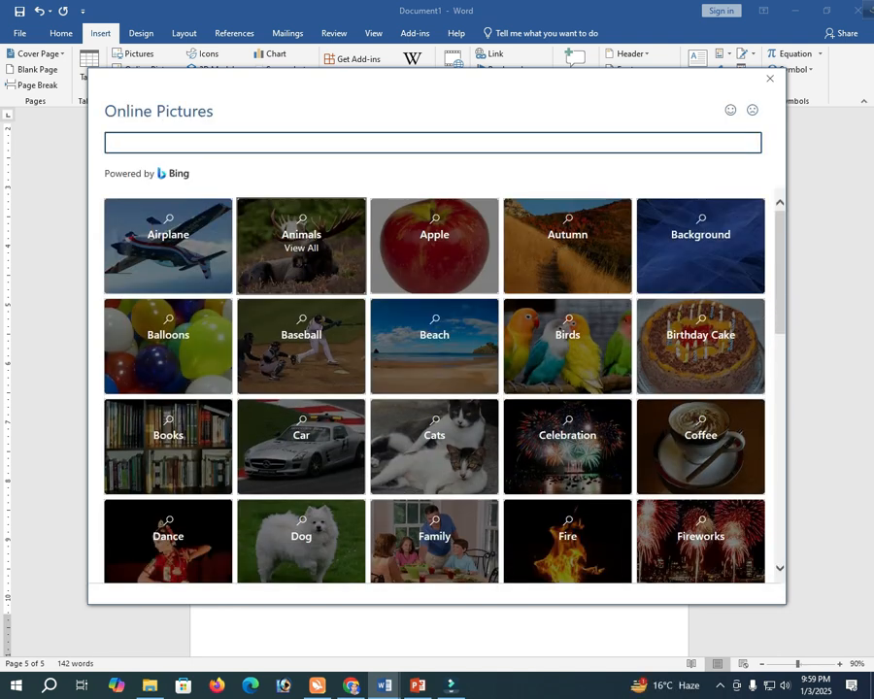
pyautogui.scroll(-5, 568, 310)
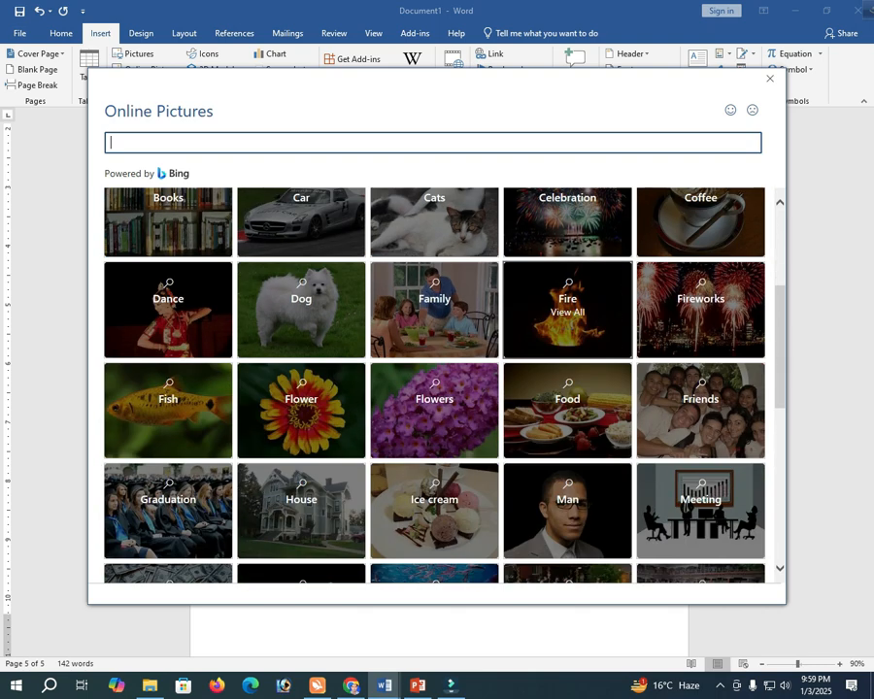
pyautogui.scroll(-2, 568, 311)
pyautogui.scroll(7, 437, 243)
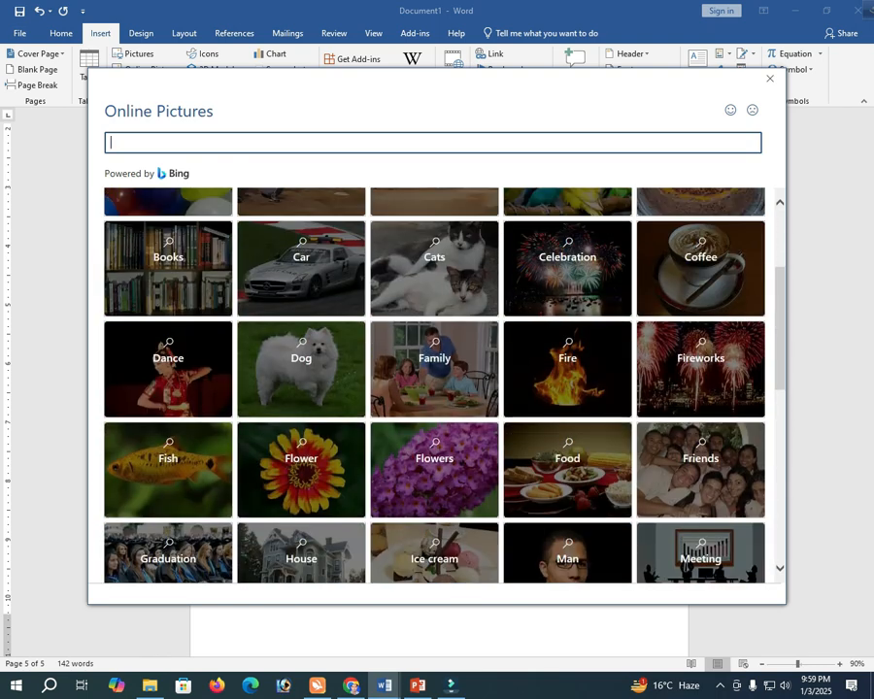
pyautogui.click(435, 228)
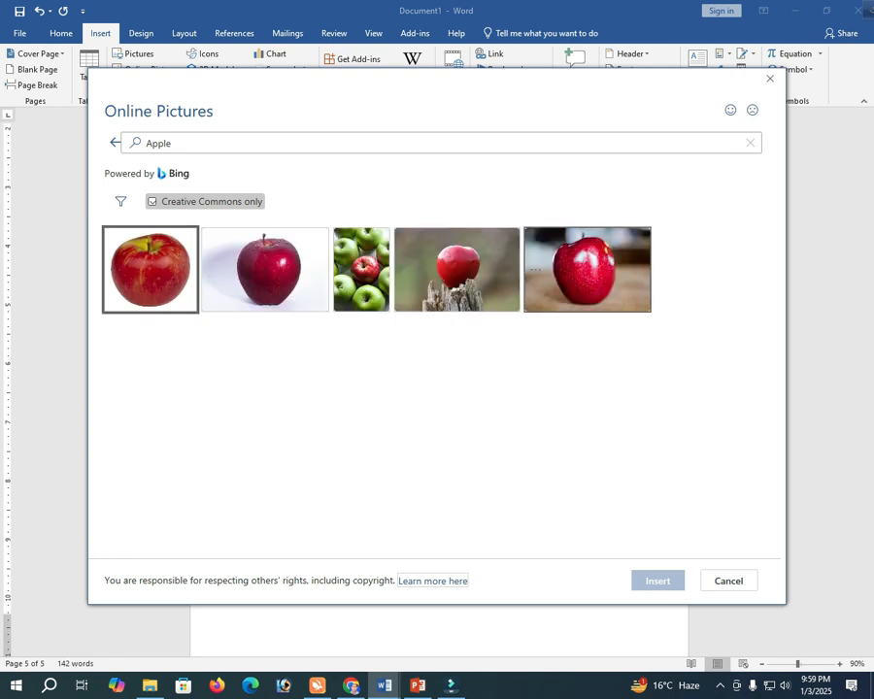
pyautogui.click(150, 270)
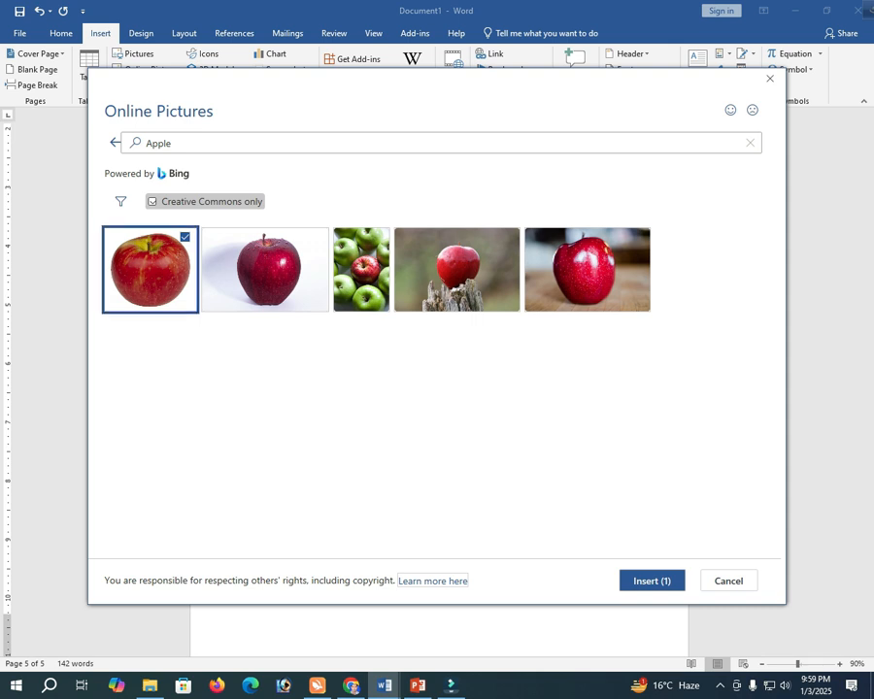
pyautogui.click(652, 581)
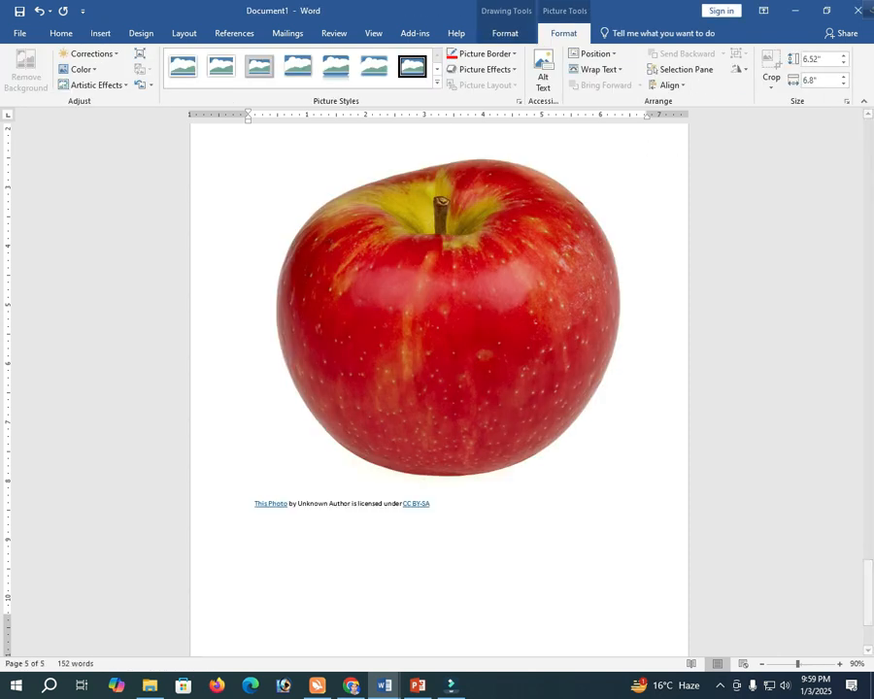
# - Shrink the apple picture with its licence caption to about 3.7" high and 4.17" wide
pyautogui.moveTo(654, 525); pyautogui.dragTo(499, 360)
pyautogui.moveTo(388, 263); pyautogui.dragTo(427, 282)
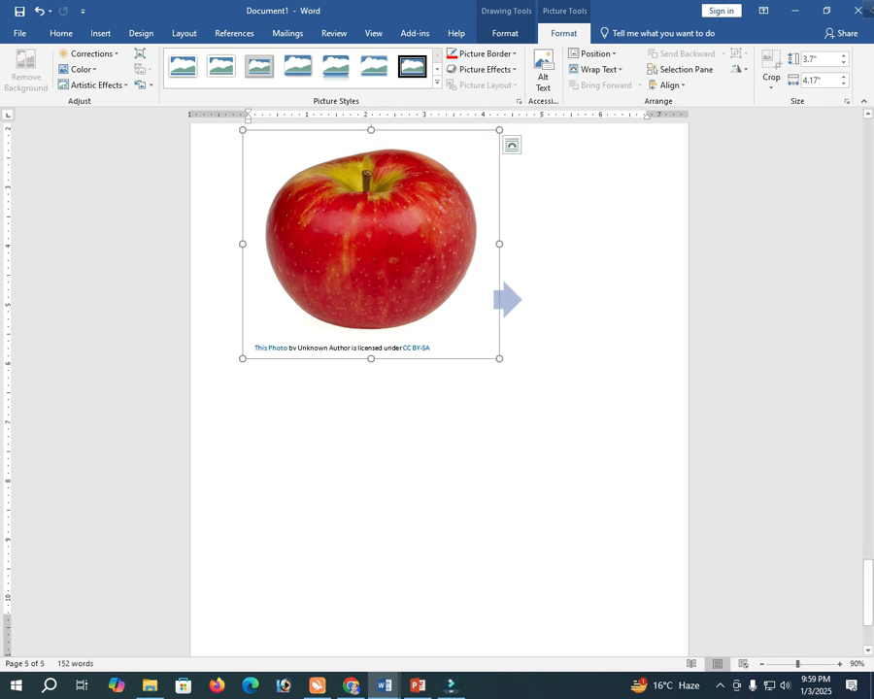
pyautogui.click(498, 344)
# - Insert the lion icon from the Animals category of the icon library
pyautogui.click(101, 33)
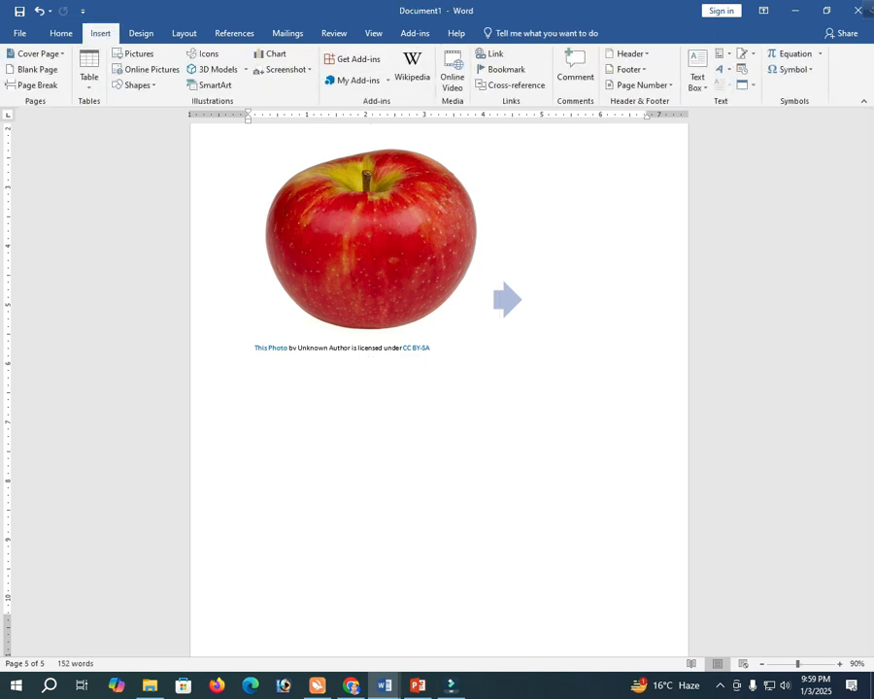
pyautogui.click(204, 54)
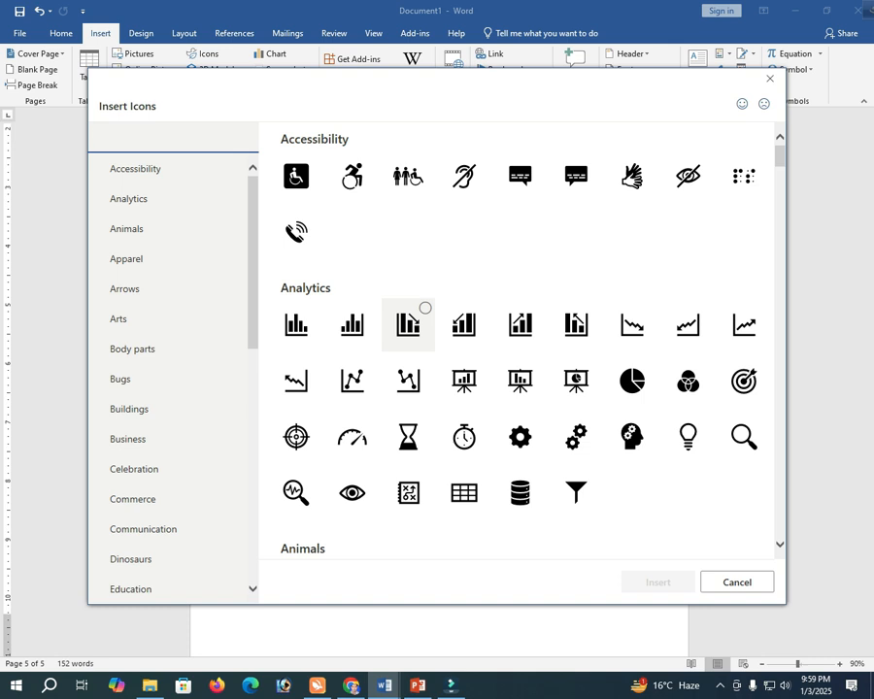
pyautogui.scroll(-7, 408, 324)
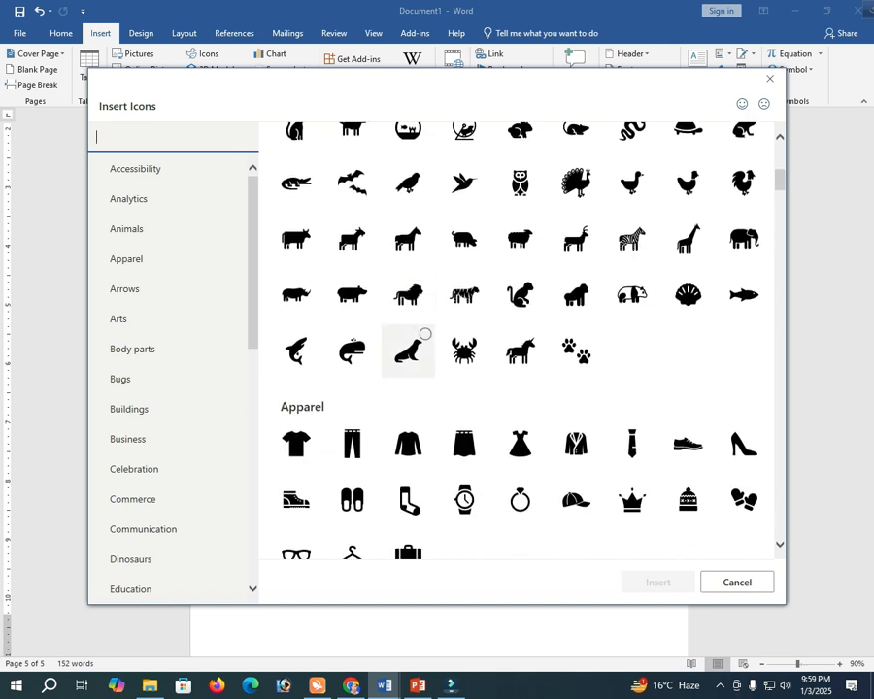
pyautogui.scroll(3, 424, 272)
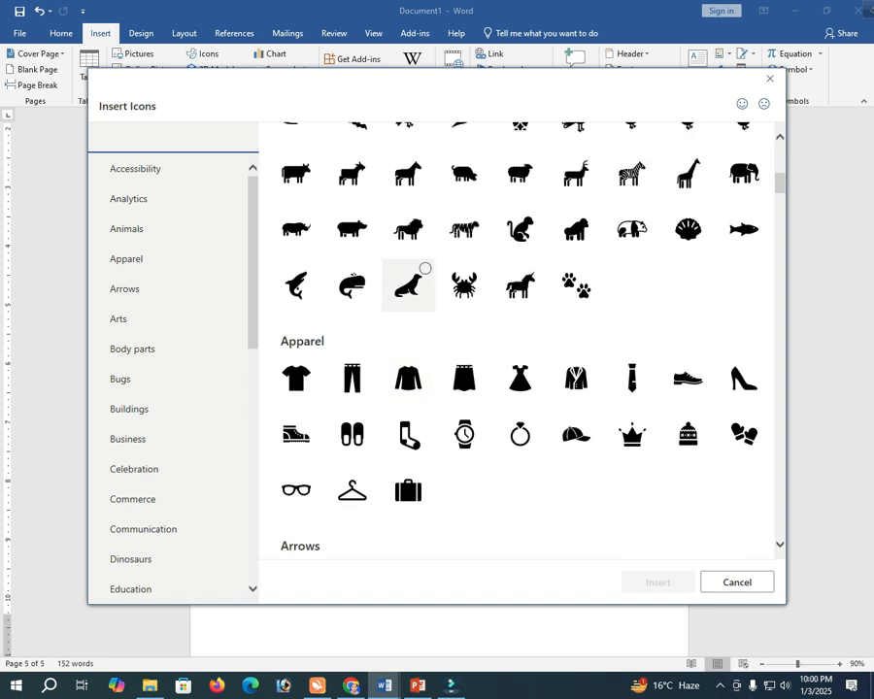
pyautogui.click(424, 212)
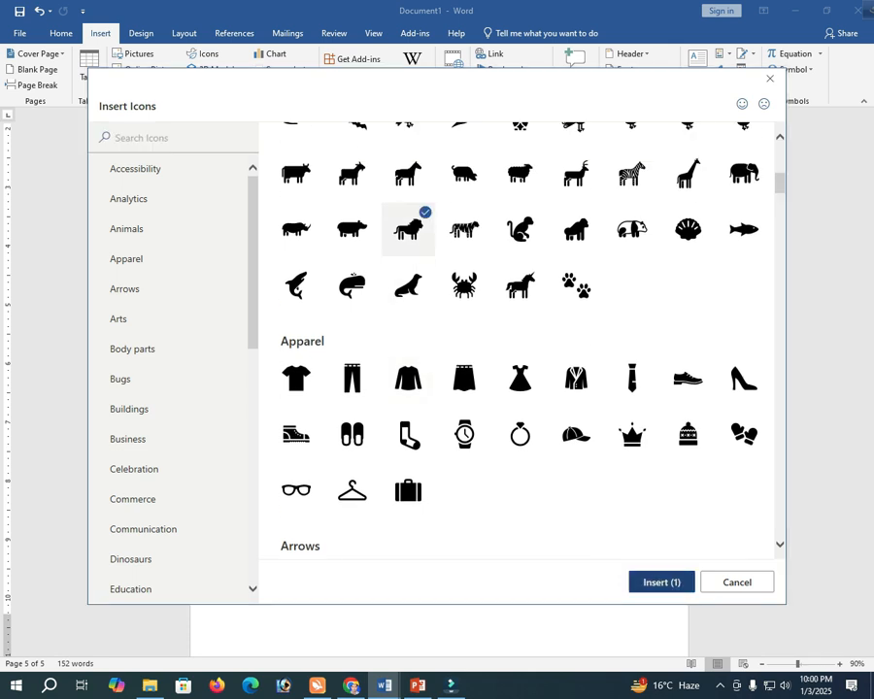
pyautogui.press('Return')
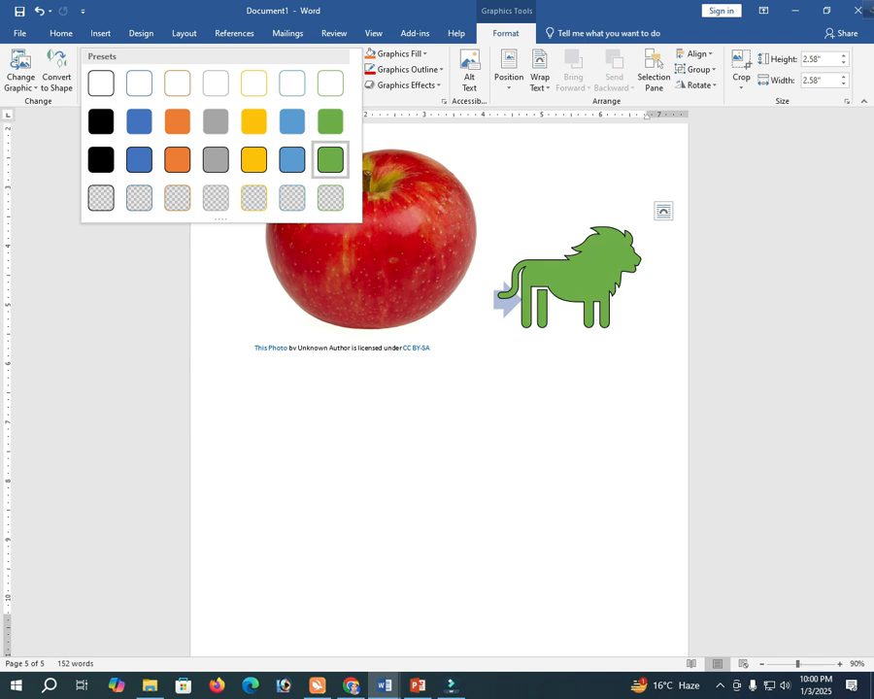
# - Apply the blue graphics style with a black outline to the lion icon and change its fill to light purple from the standard color palette
pyautogui.click(292, 159)
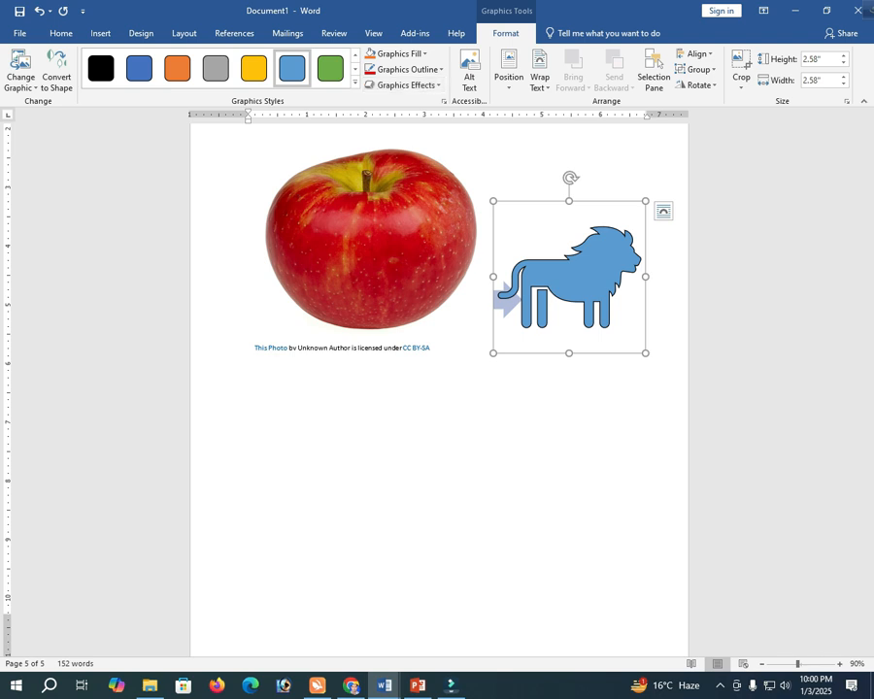
pyautogui.click(388, 53)
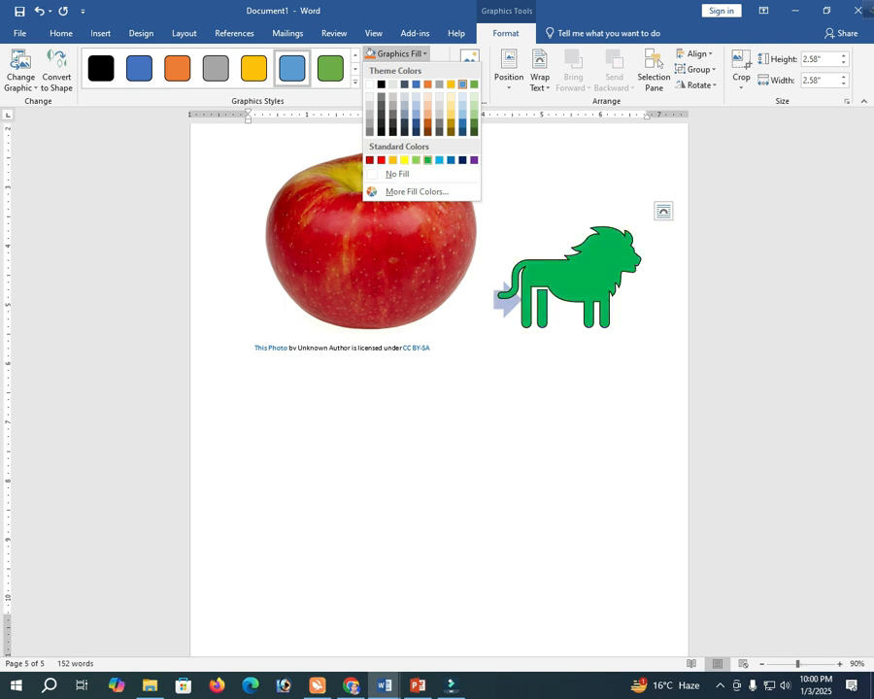
pyautogui.click(413, 191)
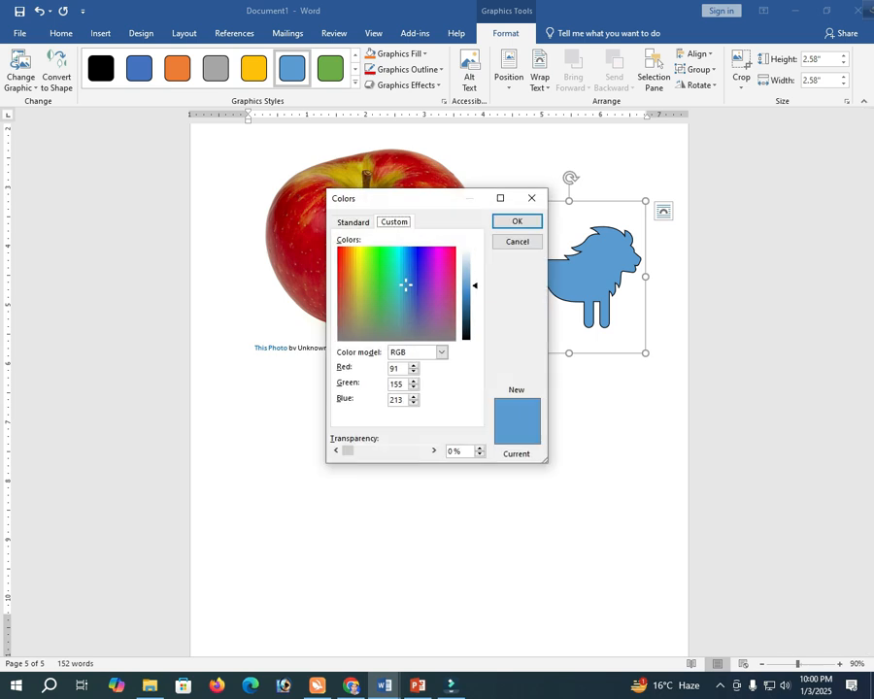
pyautogui.hotkey('ctrl', 'Tab')
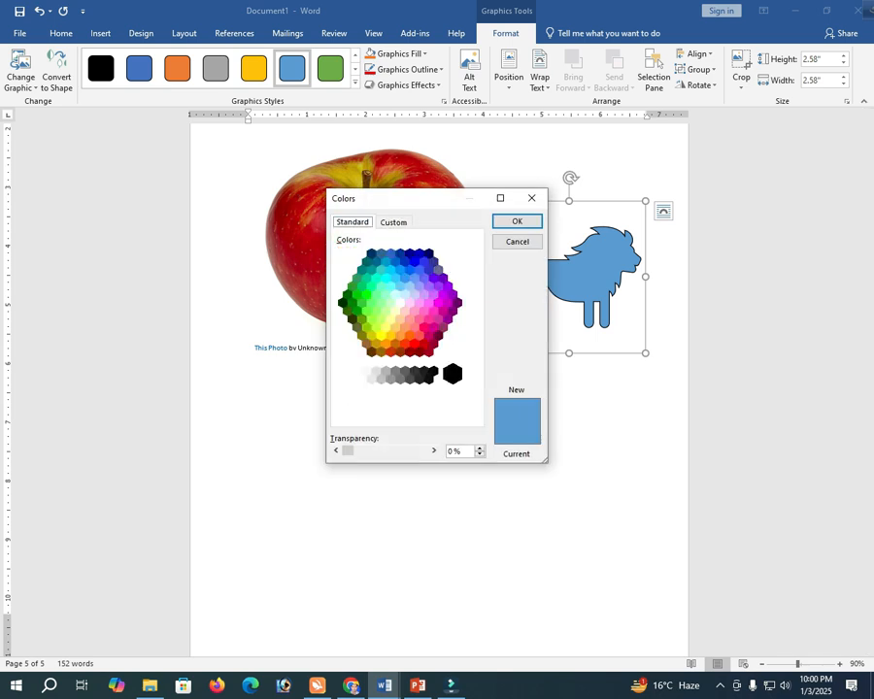
pyautogui.click(410, 300)
pyautogui.click(390, 300)
pyautogui.click(429, 286)
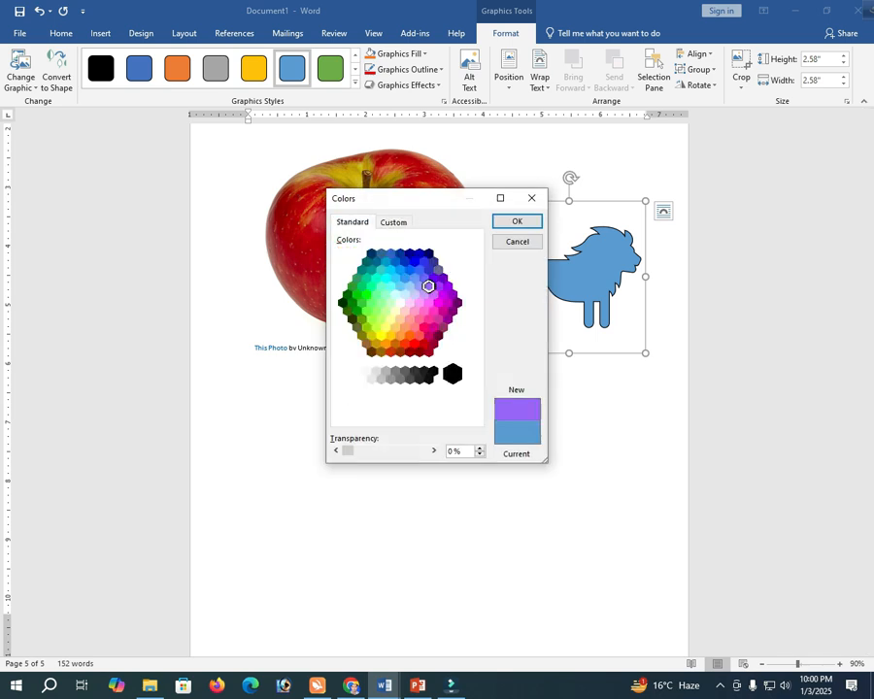
pyautogui.press('Return')
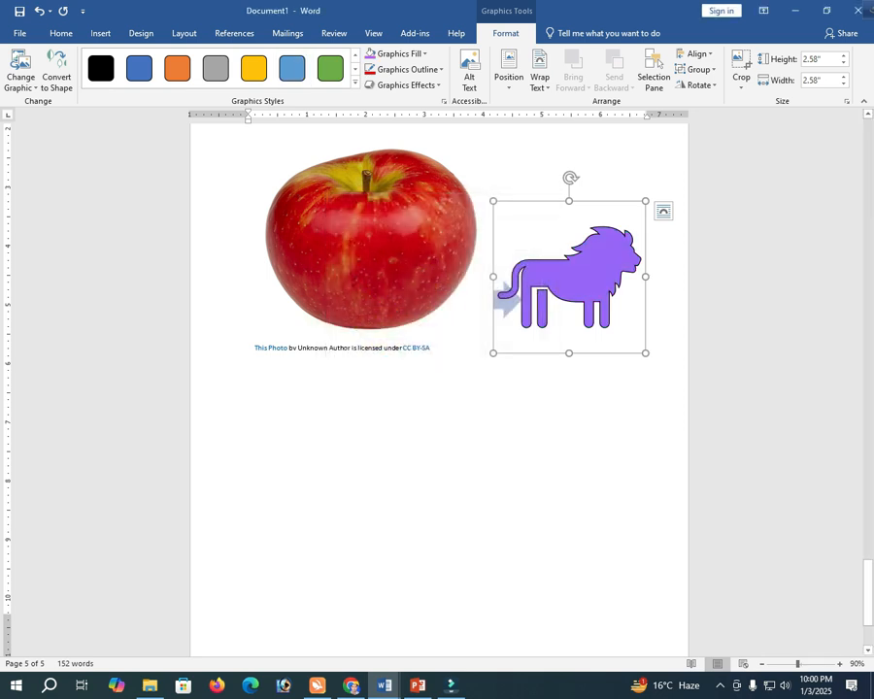
# - Give the lion icon a red outline from the standard colors with a 6 pt weight
pyautogui.click(402, 69)
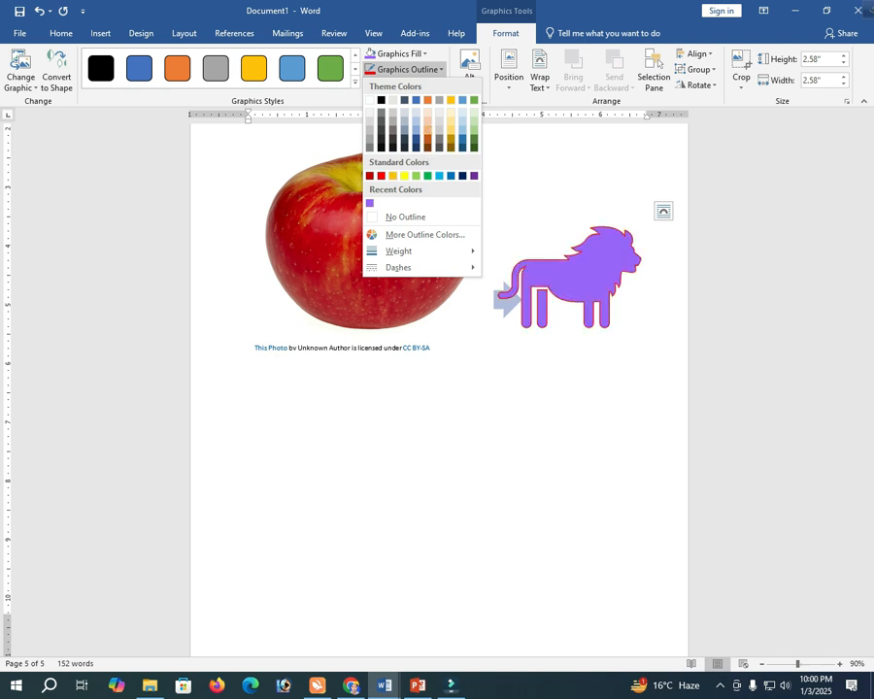
pyautogui.click(474, 176)
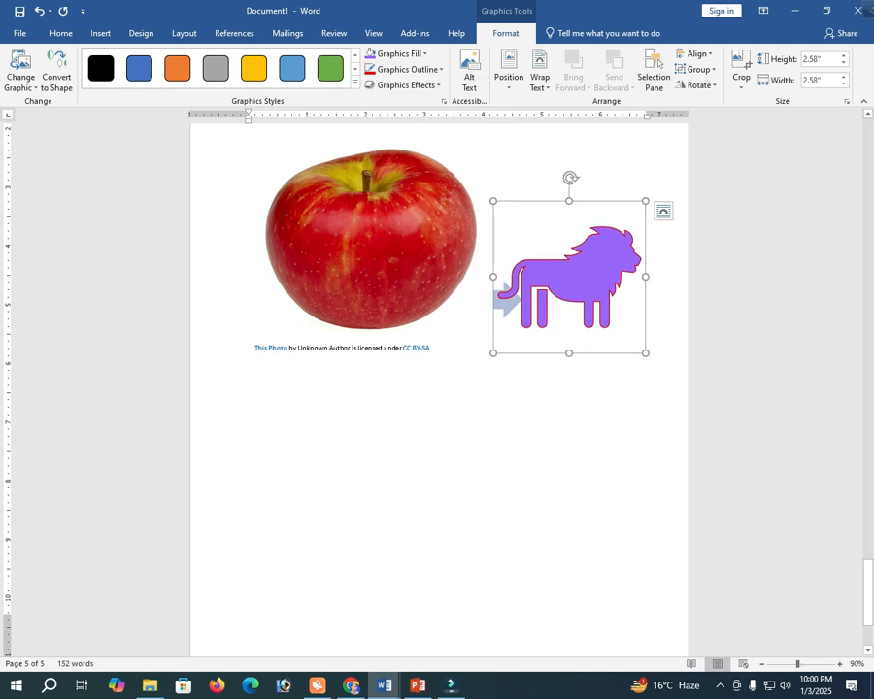
pyautogui.click(402, 69)
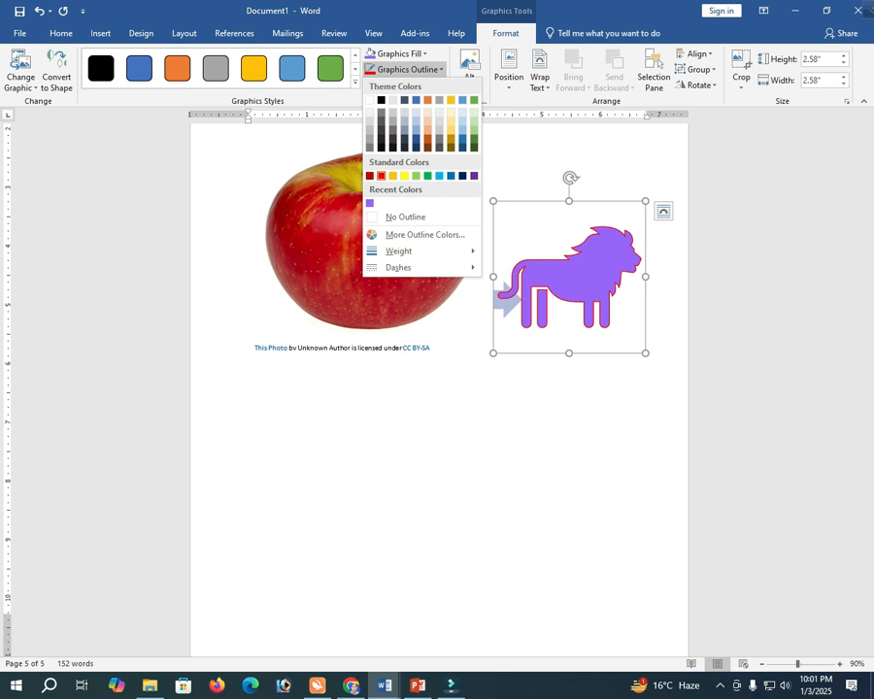
pyautogui.moveTo(399, 250)
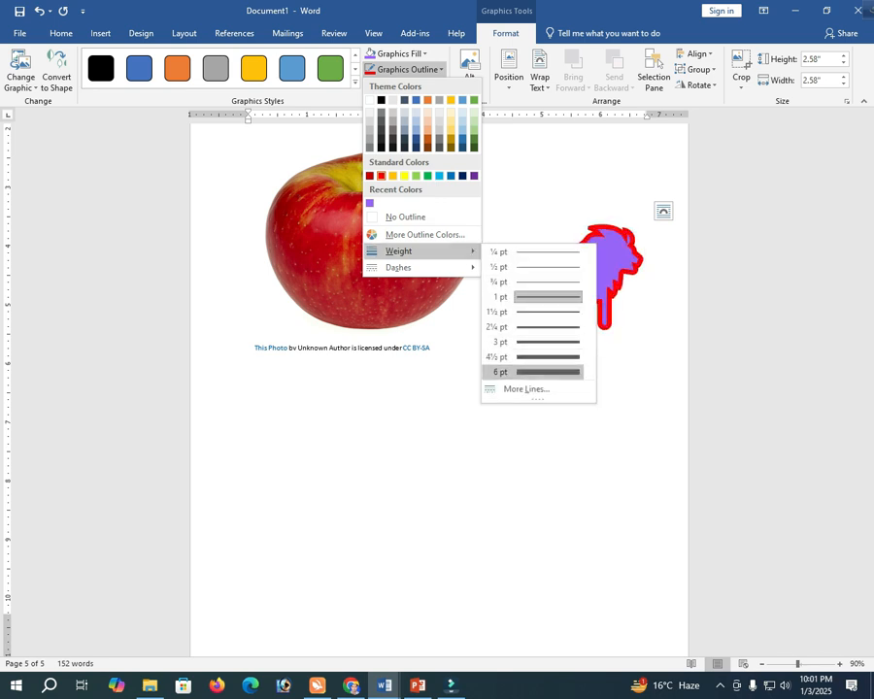
pyautogui.click(535, 372)
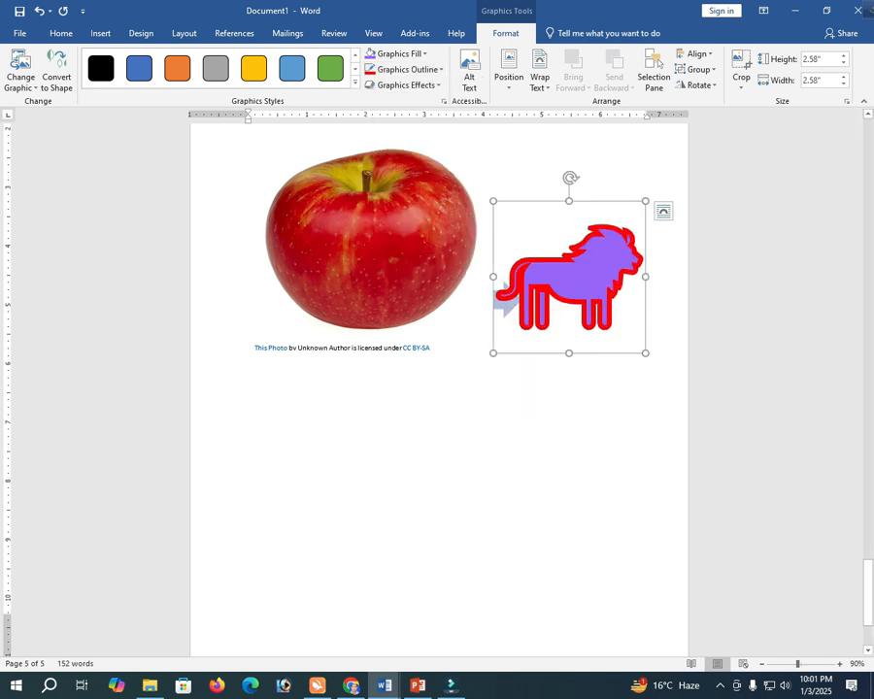
# - Apply the third preset in the second row of the Parallel 3-D rotations to the lion icon as a graphics effect
pyautogui.click(403, 84)
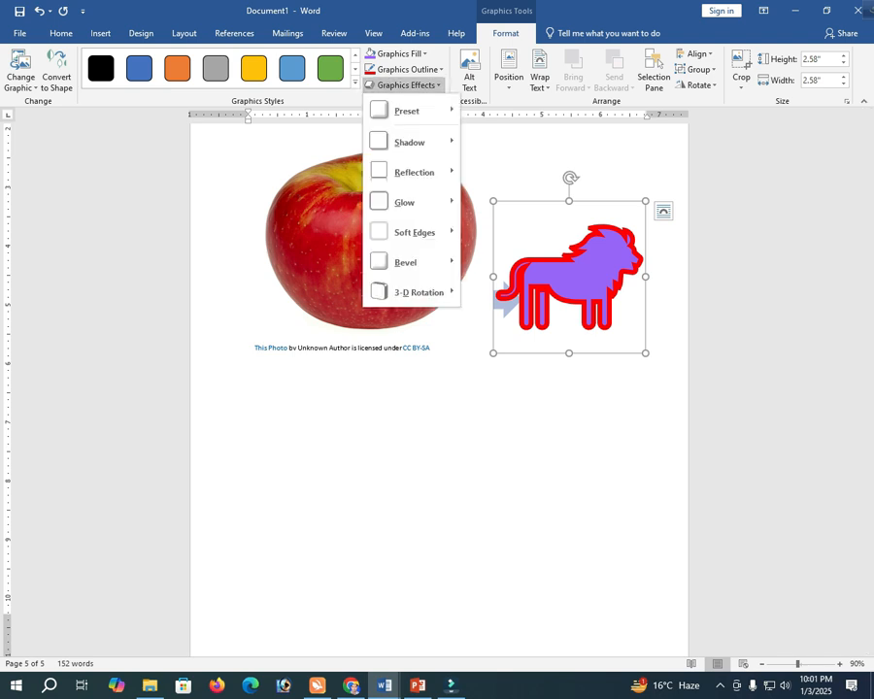
pyautogui.moveTo(413, 112)
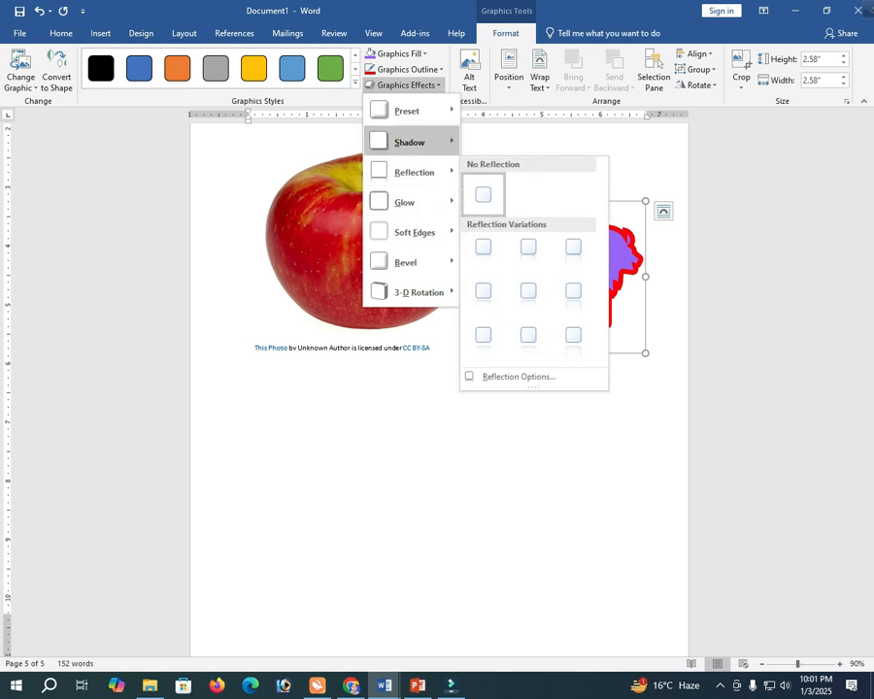
pyautogui.moveTo(413, 263)
pyautogui.moveTo(412, 293)
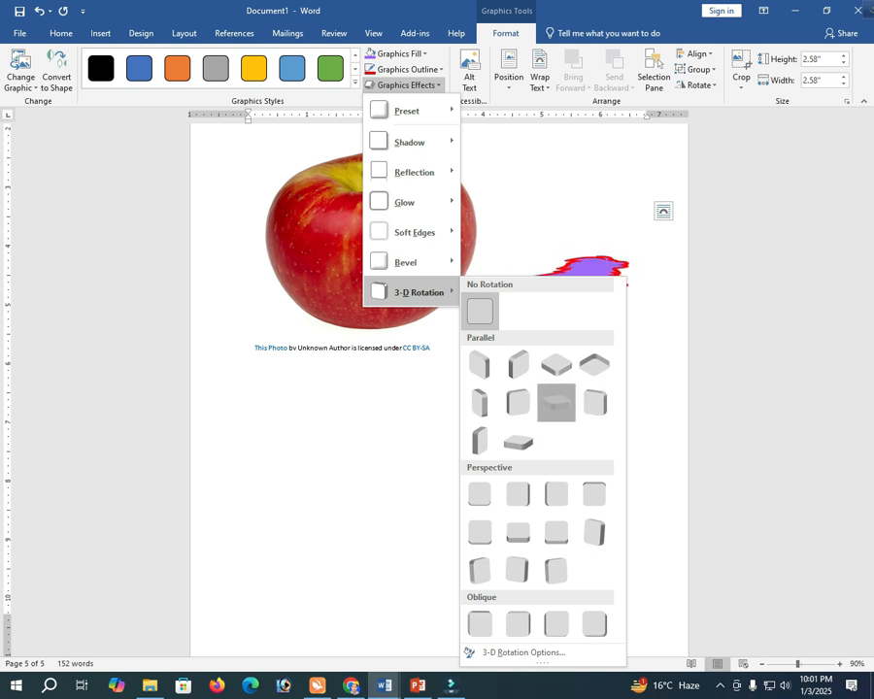
pyautogui.click(555, 400)
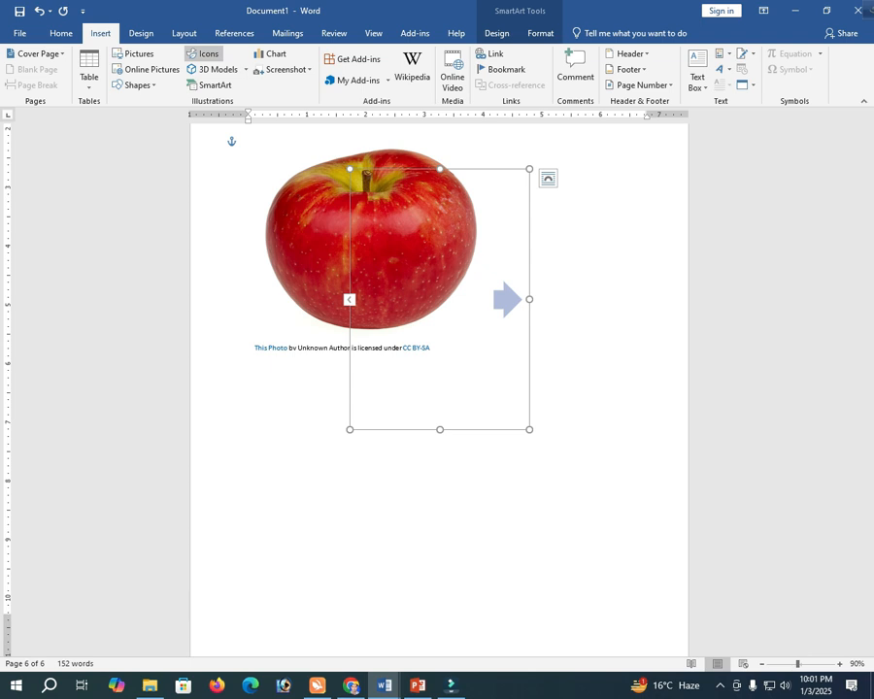
# - Try to insert the lava block model from the Animated for Education category of the online 3D models
pyautogui.click(216, 69)
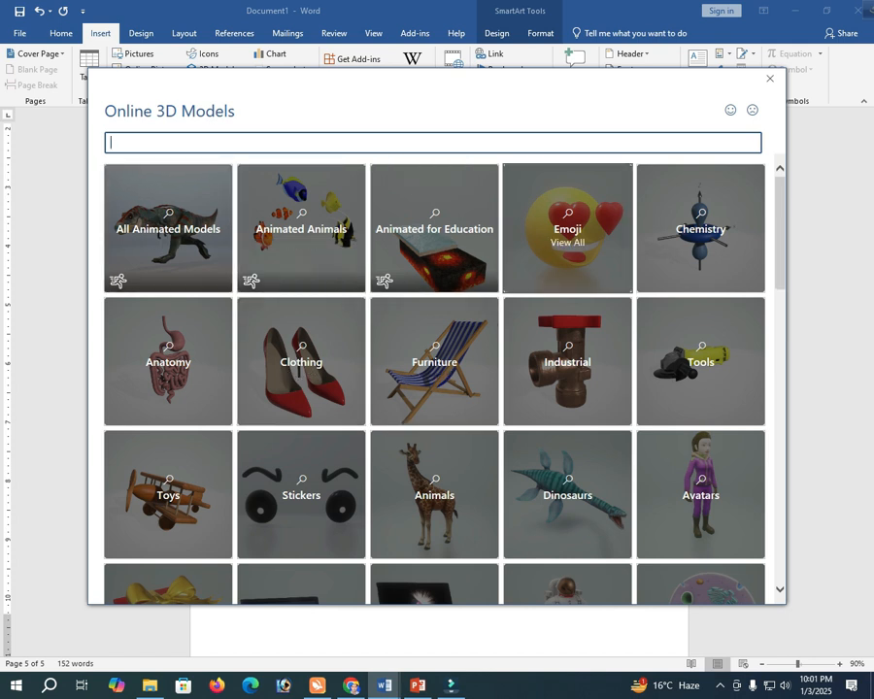
pyautogui.click(435, 234)
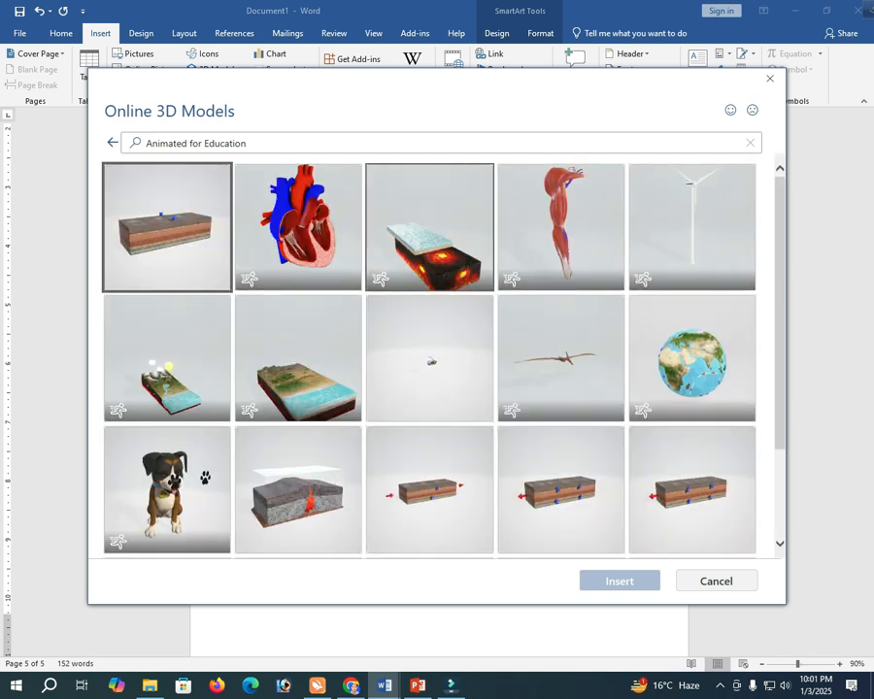
pyautogui.click(430, 227)
pyautogui.click(620, 581)
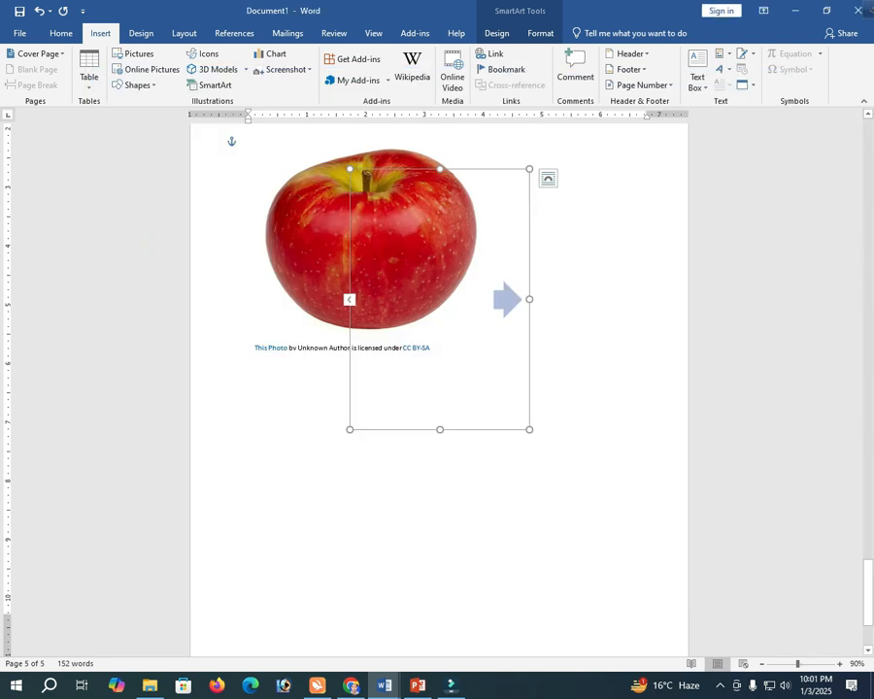
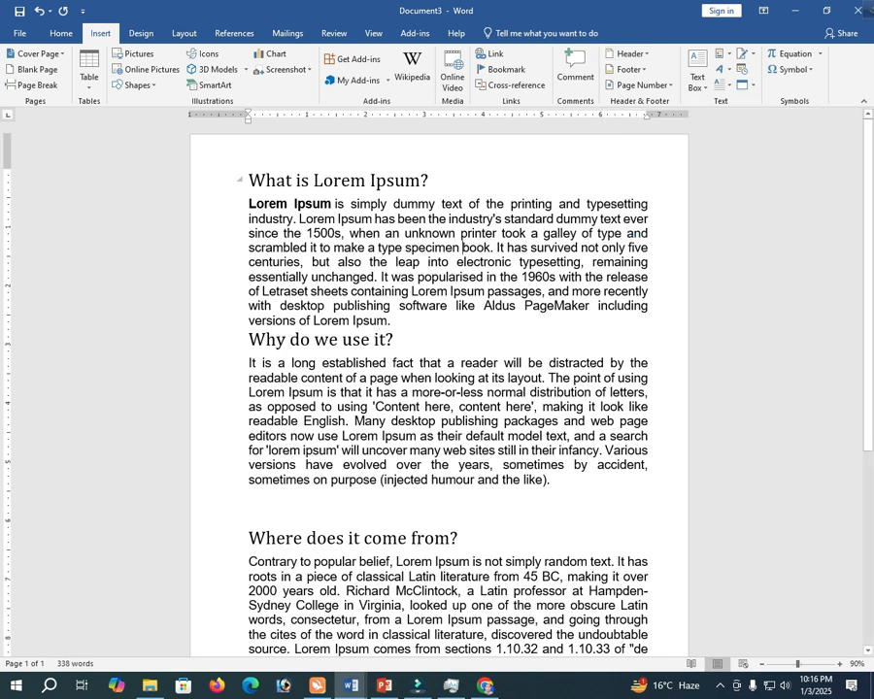
pyautogui.moveTo(249, 180); pyautogui.dragTo(393, 340)
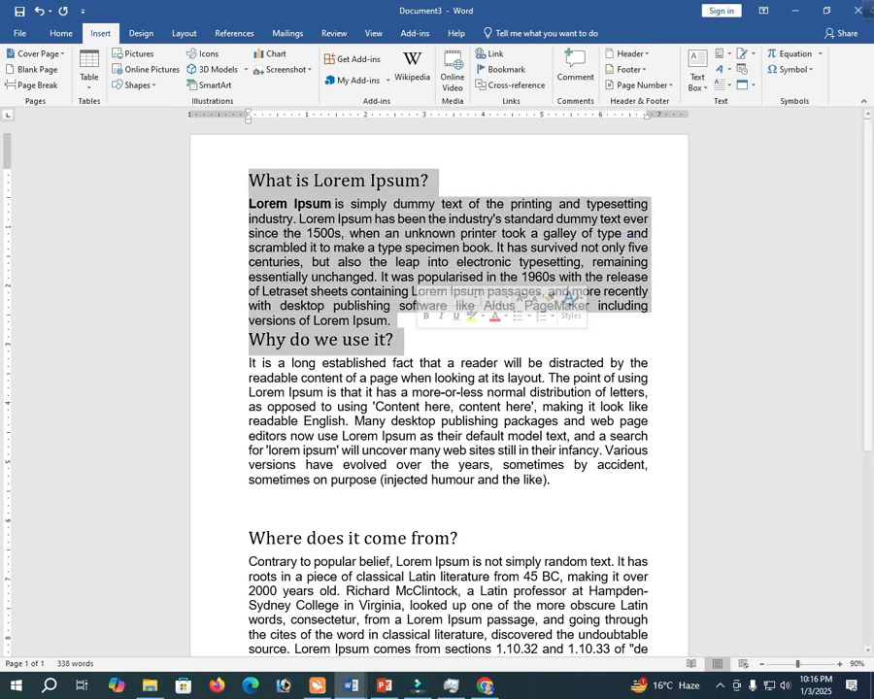
pyautogui.click(465, 247)
pyautogui.moveTo(248, 179); pyautogui.dragTo(544, 505)
pyautogui.scroll(1, 447, 389)
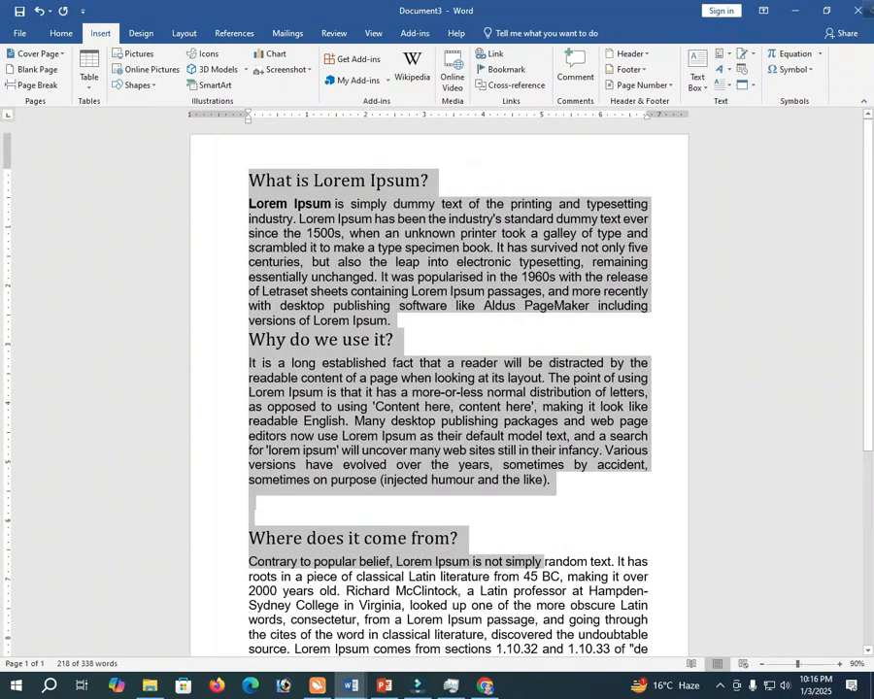
pyautogui.click(450, 290)
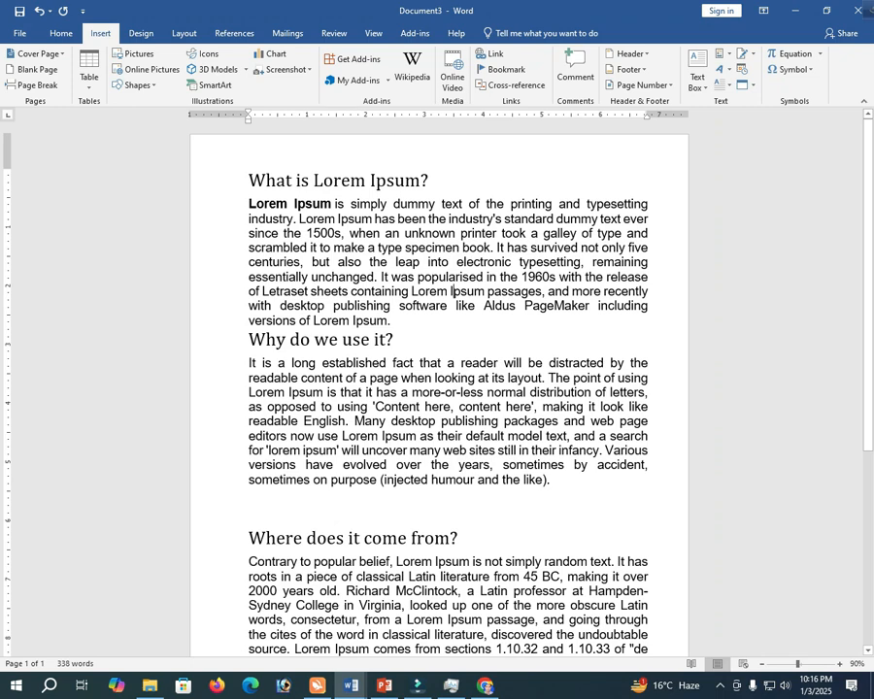
pyautogui.doubleClick(250, 165)
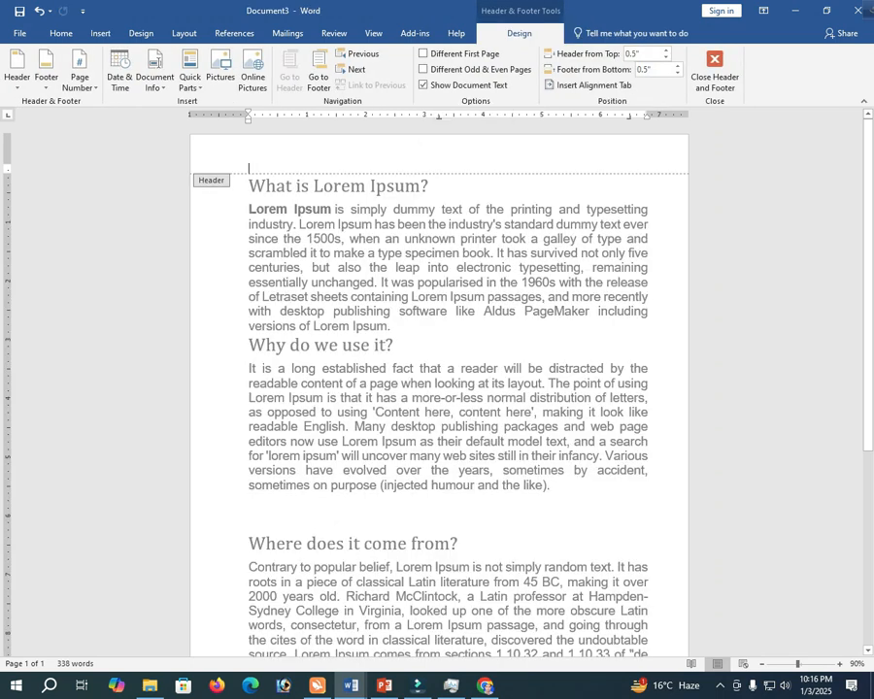
pyautogui.doubleClick(419, 247)
pyautogui.doubleClick(365, 233)
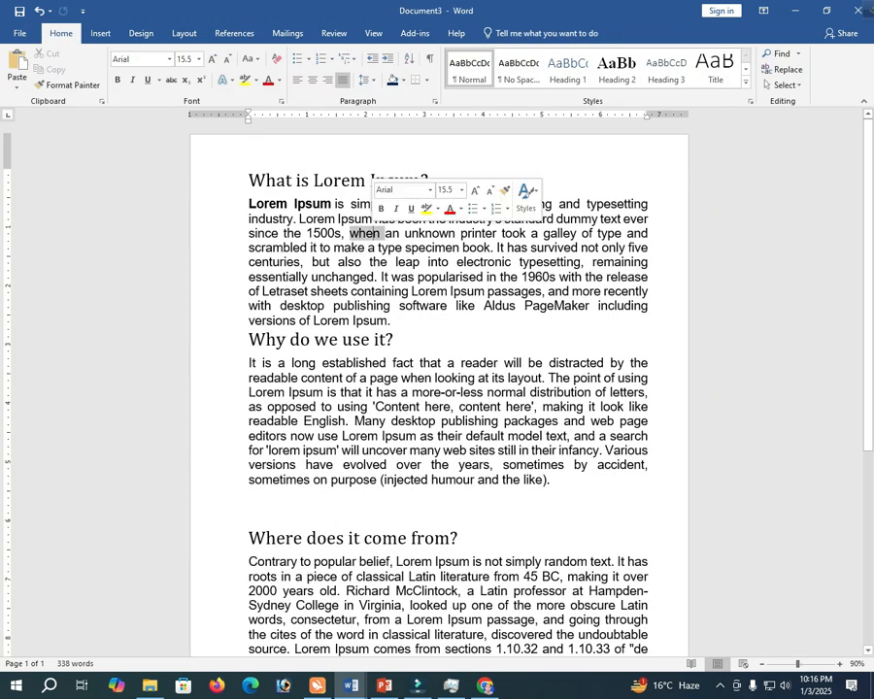
pyautogui.click(140, 33)
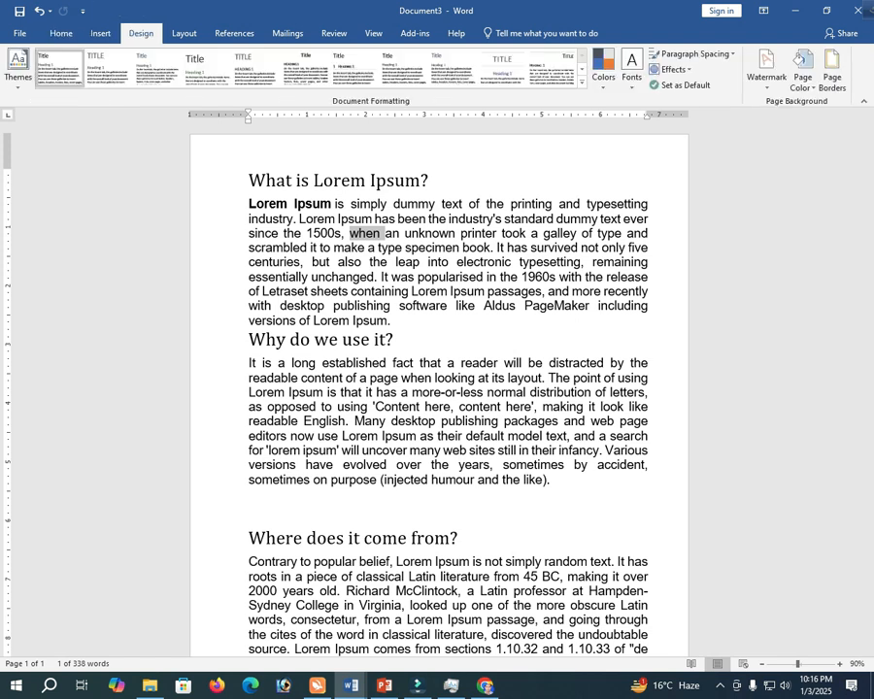
# - Insert the built-in Blank header, fill its placeholder with a short run of sample letters, and return to the body text
pyautogui.click(100, 33)
pyautogui.click(629, 54)
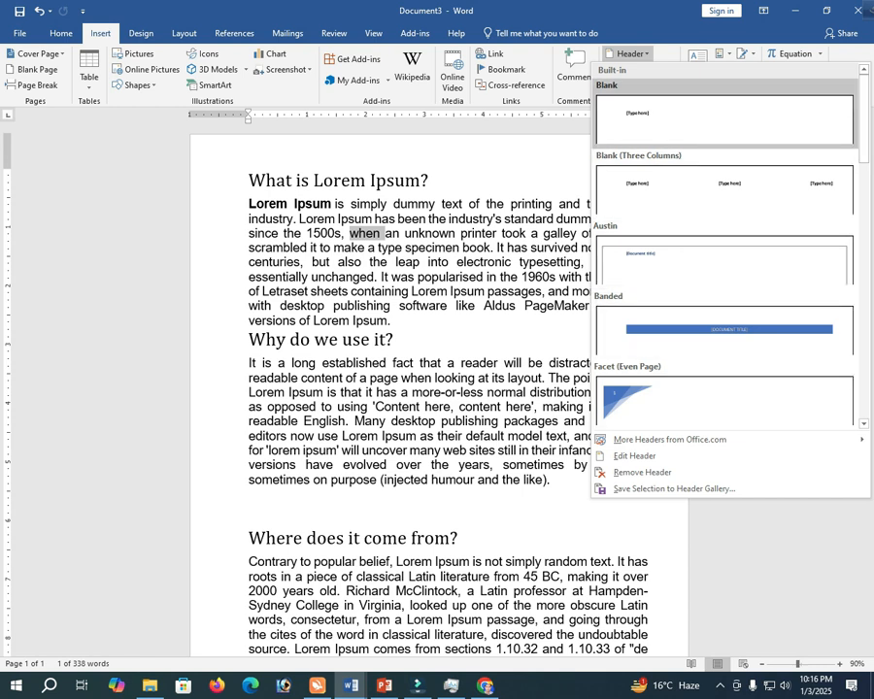
pyautogui.click(671, 121)
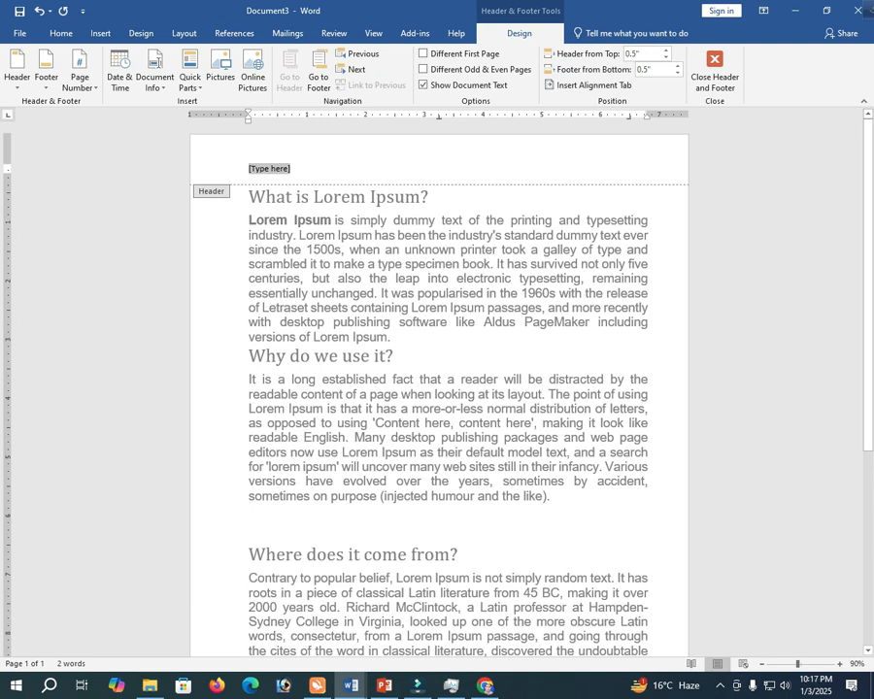
pyautogui.write('eeeeeee')
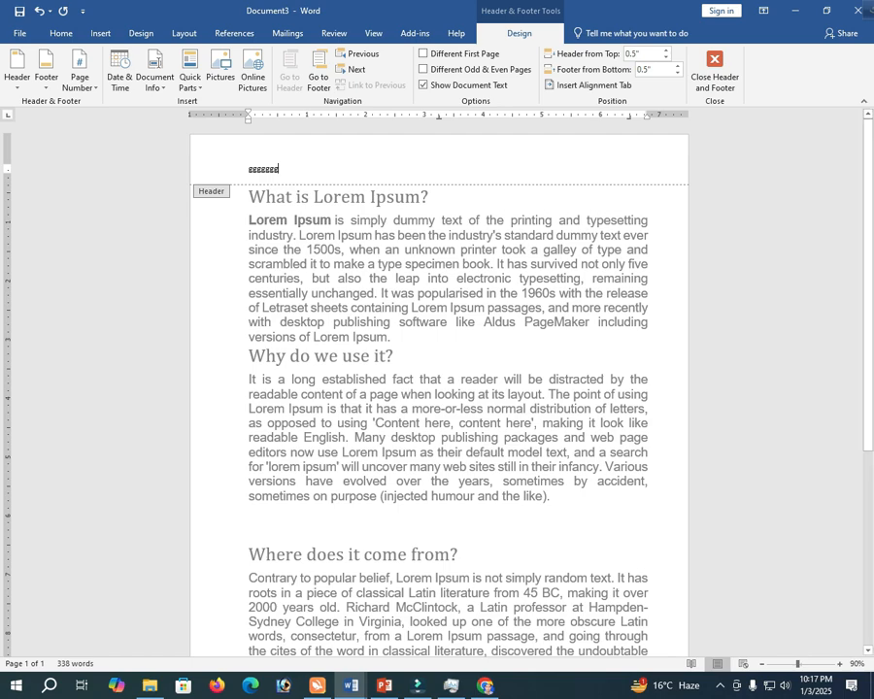
pyautogui.scroll(-4, 377, 311)
pyautogui.scroll(4, 377, 311)
pyautogui.doubleClick(377, 310)
pyautogui.scroll(-5, 376, 310)
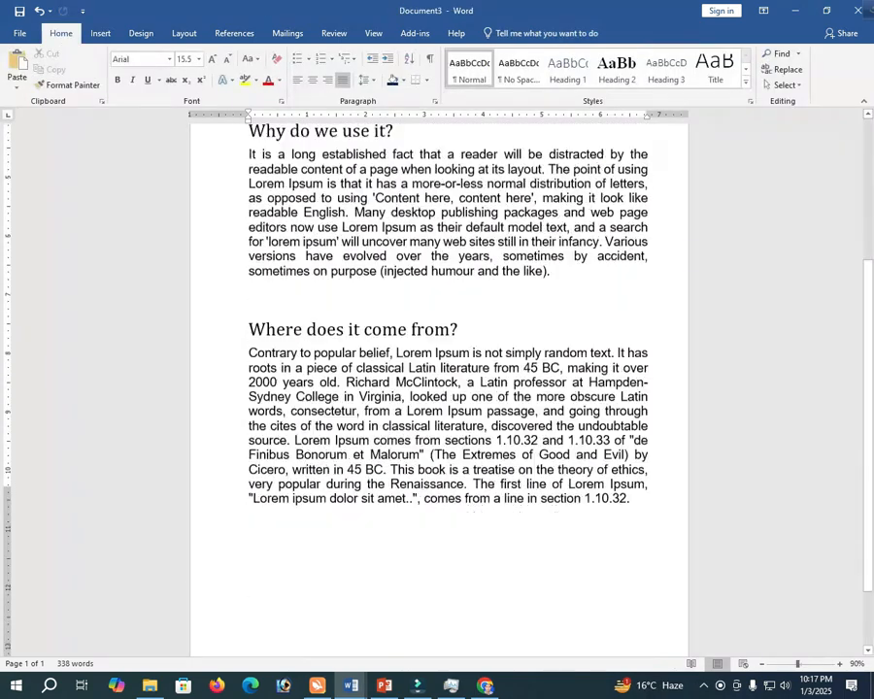
pyautogui.scroll(5, 377, 310)
pyautogui.scroll(1, 377, 310)
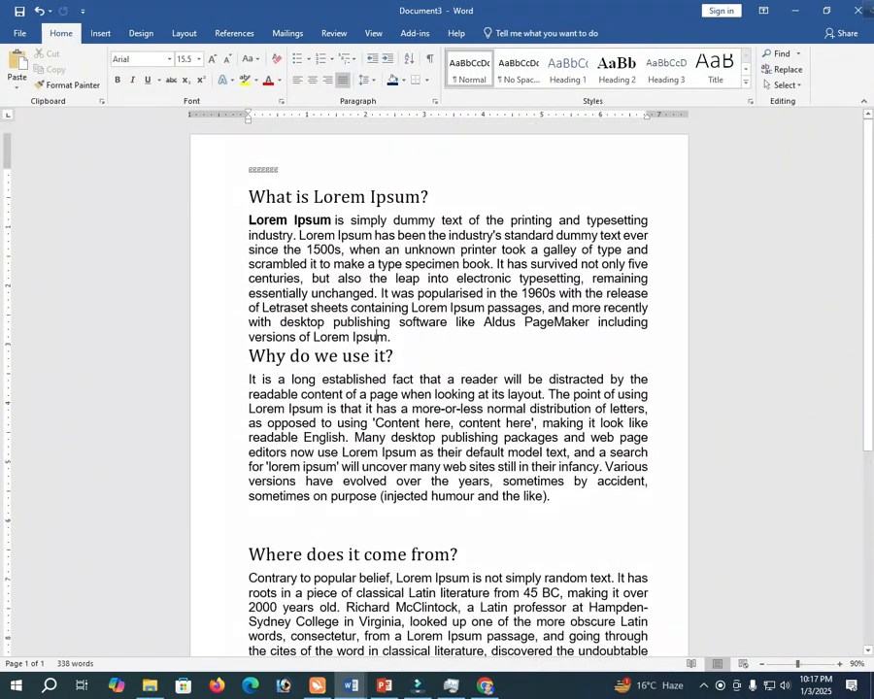
pyautogui.moveTo(251, 197); pyautogui.dragTo(460, 196)
pyautogui.click(286, 197)
pyautogui.moveTo(286, 197); pyautogui.dragTo(362, 198)
pyautogui.click(296, 197)
pyautogui.click(285, 197)
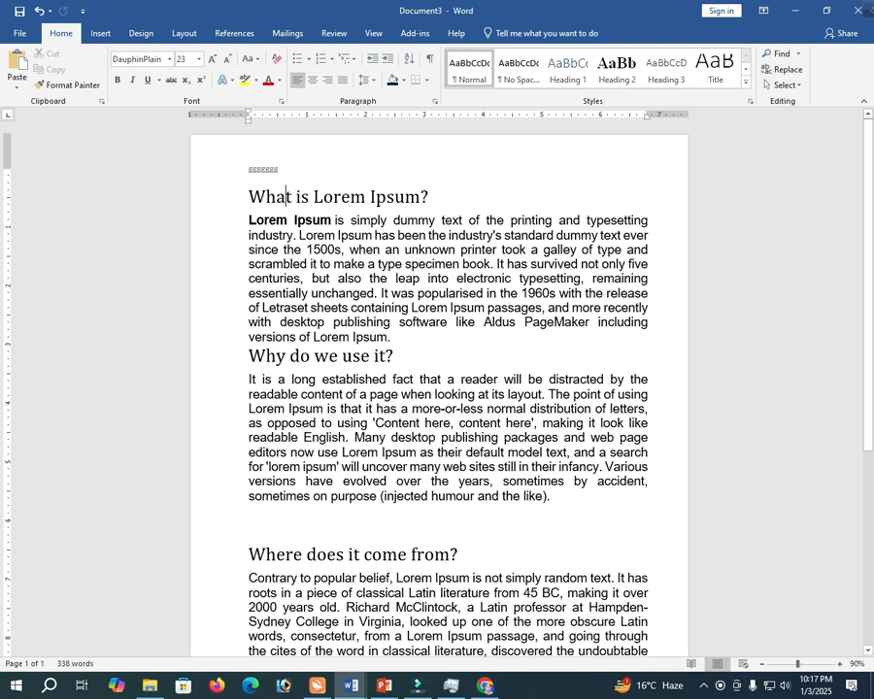
# - Replace the header text with "lihlkhkjlhkhjkhkj" and return to the body text
pyautogui.doubleClick(264, 169)
pyautogui.doubleClick(263, 169)
pyautogui.write('lihlkhkjlhkhjkhkj')
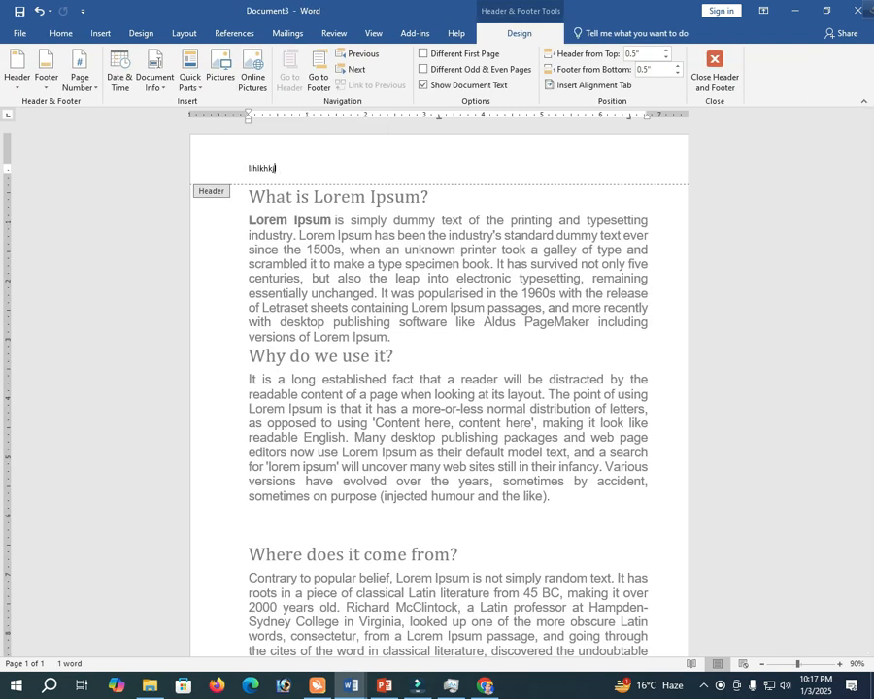
pyautogui.doubleClick(466, 277)
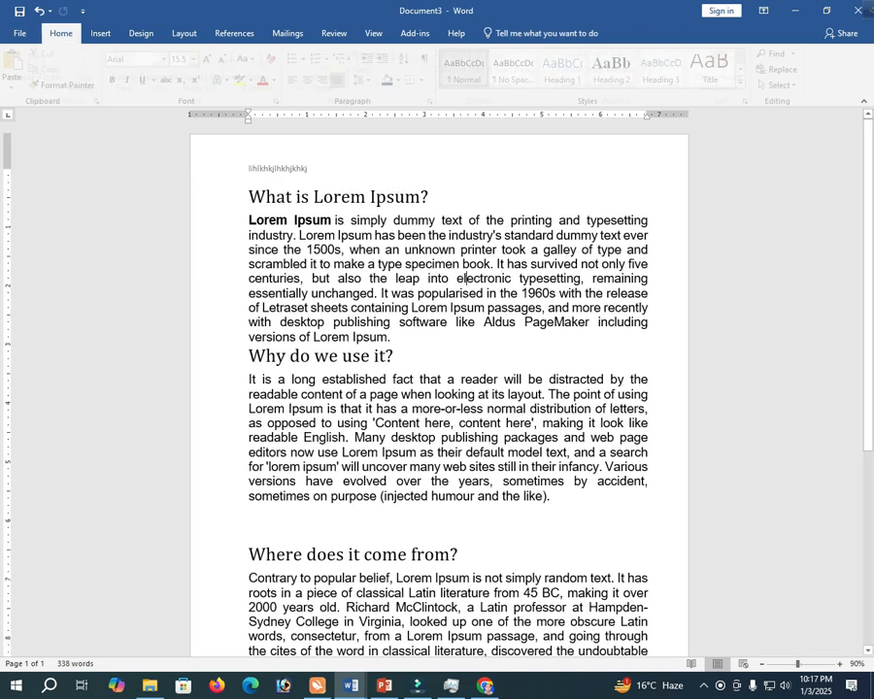
# - Add blank lines before the heading "Where does it come from?" until the document spans three pages
pyautogui.scroll(-6, 467, 277)
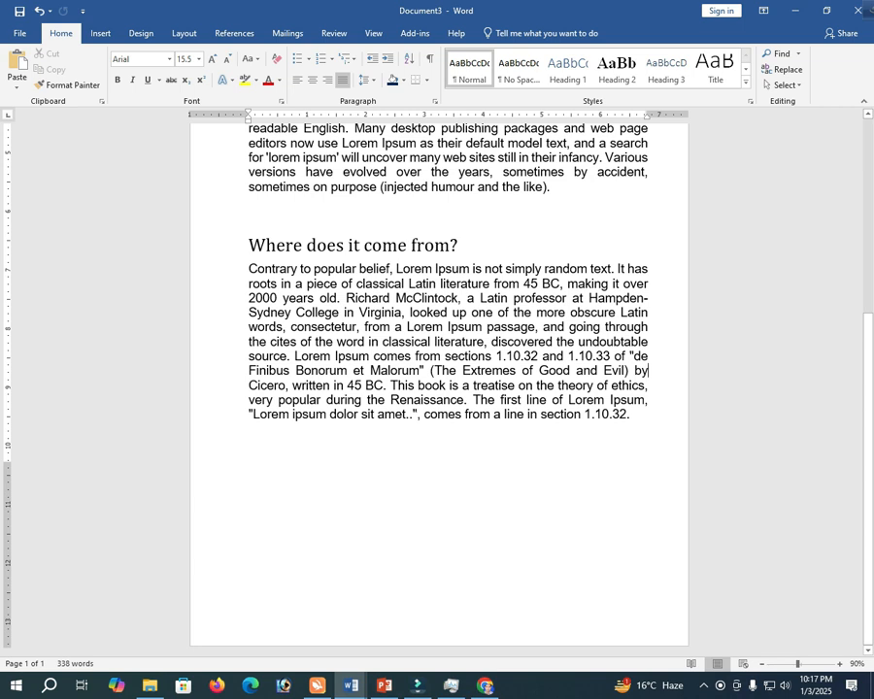
pyautogui.click(249, 244)
pyautogui.press('Return')
pyautogui.press('Return')
pyautogui.press('Return')
pyautogui.press('Return')
pyautogui.press('Return')
pyautogui.press('Return')
pyautogui.press('Return')
pyautogui.press('Return')
pyautogui.press('Return')
pyautogui.press('Return')
pyautogui.press('Return')
pyautogui.press('Return')
pyautogui.press('Return')
pyautogui.press('Return')
pyautogui.press('Return')
pyautogui.press('Return')
pyautogui.press('Return')
pyautogui.press('Return')
pyautogui.press('Return')
pyautogui.press('Return')
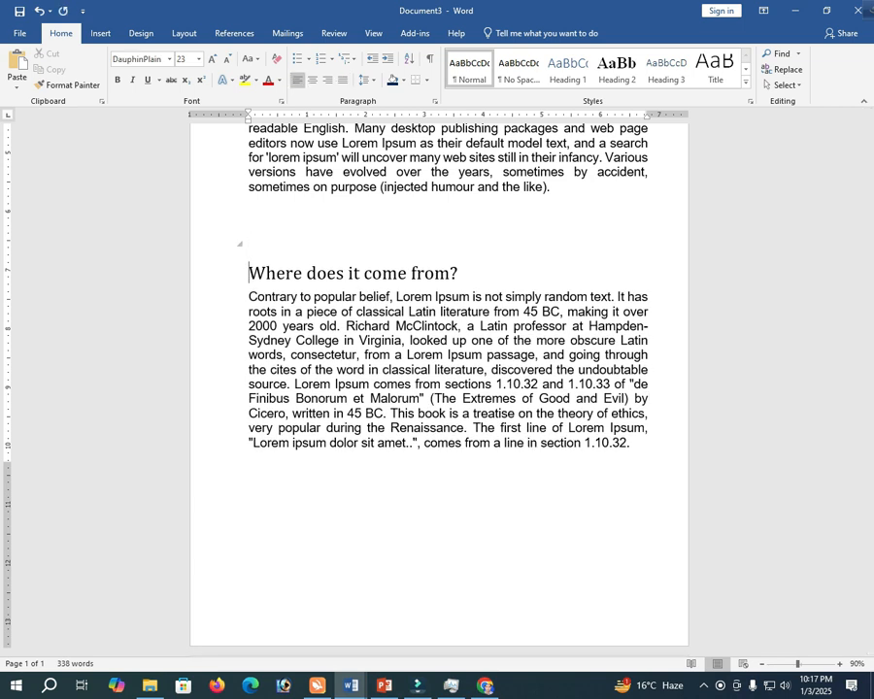
# - Enlarge the font of the header text on the second page by several sizes and return to the body text
pyautogui.scroll(3, 439, 389)
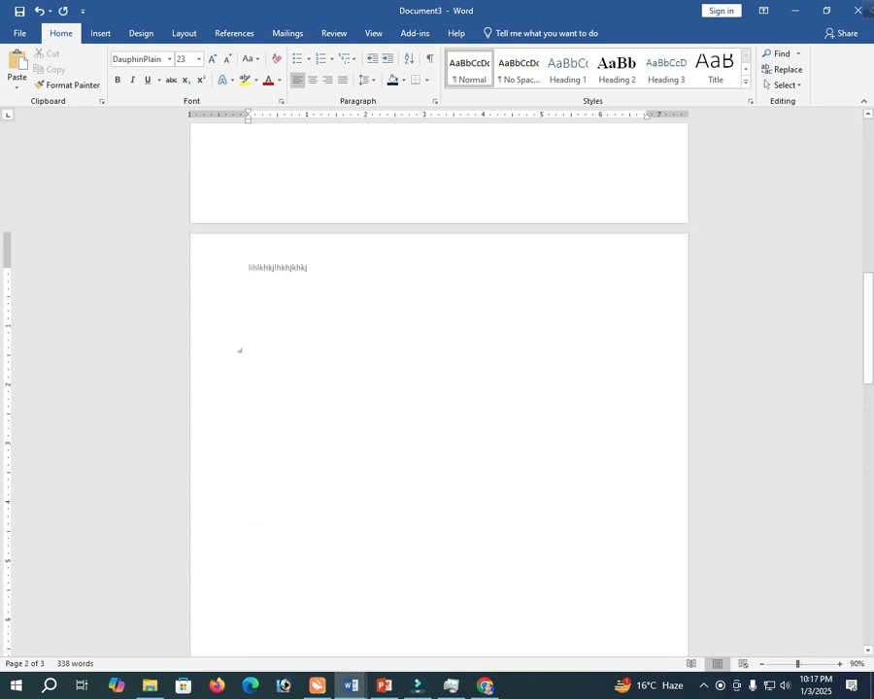
pyautogui.doubleClick(247, 291)
pyautogui.doubleClick(278, 267)
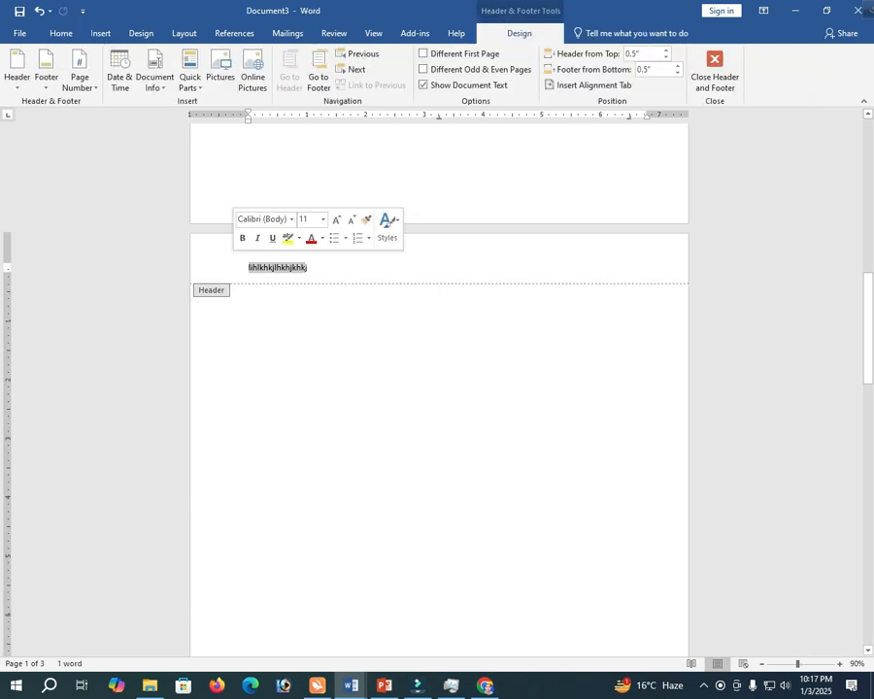
pyautogui.click(61, 34)
pyautogui.click(227, 58)
pyautogui.click(228, 59)
pyautogui.click(227, 58)
pyautogui.click(228, 58)
pyautogui.click(212, 59)
pyautogui.click(212, 59)
pyautogui.click(211, 58)
pyautogui.click(212, 58)
pyautogui.click(212, 58)
pyautogui.click(212, 59)
pyautogui.click(212, 58)
pyautogui.click(212, 58)
pyautogui.click(212, 58)
pyautogui.click(212, 58)
pyautogui.doubleClick(240, 416)
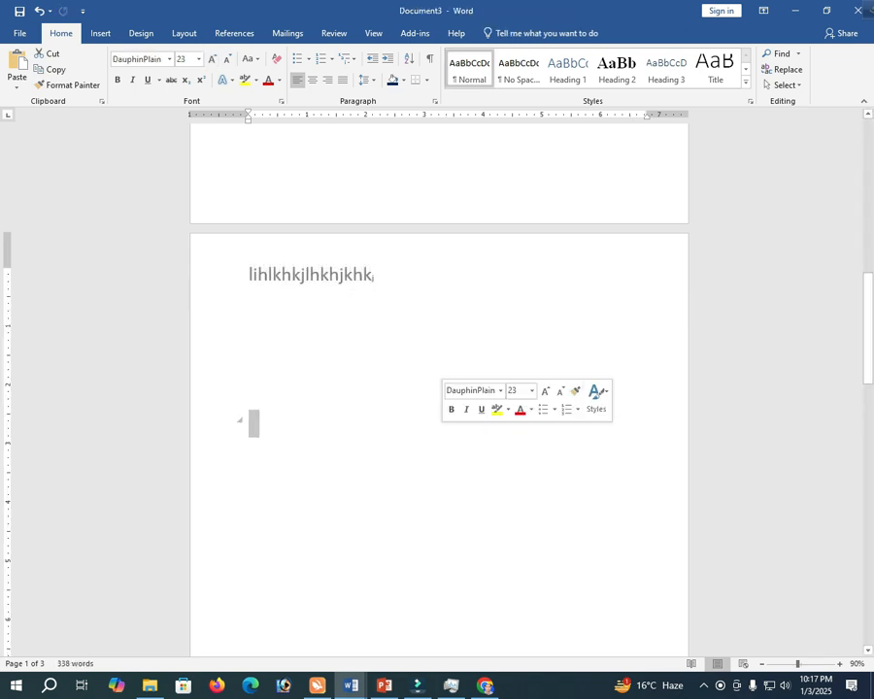
# - Add many more blank lines on the second page until the document extends to six pages with the repeating header
pyautogui.click(239, 363)
pyautogui.press('Return')
pyautogui.press('Return')
pyautogui.press('Return')
pyautogui.press('Return')
pyautogui.press('Return')
pyautogui.press('Return')
pyautogui.press('Return')
pyautogui.press('Return')
pyautogui.press('Return')
pyautogui.press('Return')
pyautogui.press('Return')
pyautogui.press('Return')
pyautogui.press('Return')
pyautogui.press('Return')
pyautogui.press('Return')
pyautogui.press('Return')
pyautogui.press('Return')
pyautogui.press('Return')
pyautogui.press('Return')
pyautogui.press('Return')
pyautogui.press('Return')
pyautogui.press('Return')
pyautogui.press('Return')
pyautogui.press('Return')
pyautogui.press('Return')
pyautogui.press('Return')
pyautogui.press('Return')
pyautogui.press('Return')
pyautogui.press('Return')
pyautogui.press('Return')
pyautogui.press('Return')
pyautogui.press('Return')
pyautogui.press('Return')
pyautogui.press('Return')
pyautogui.press('Return')
pyautogui.press('Return')
pyautogui.press('Return')
pyautogui.press('Return')
pyautogui.press('Return')
pyautogui.press('Return')
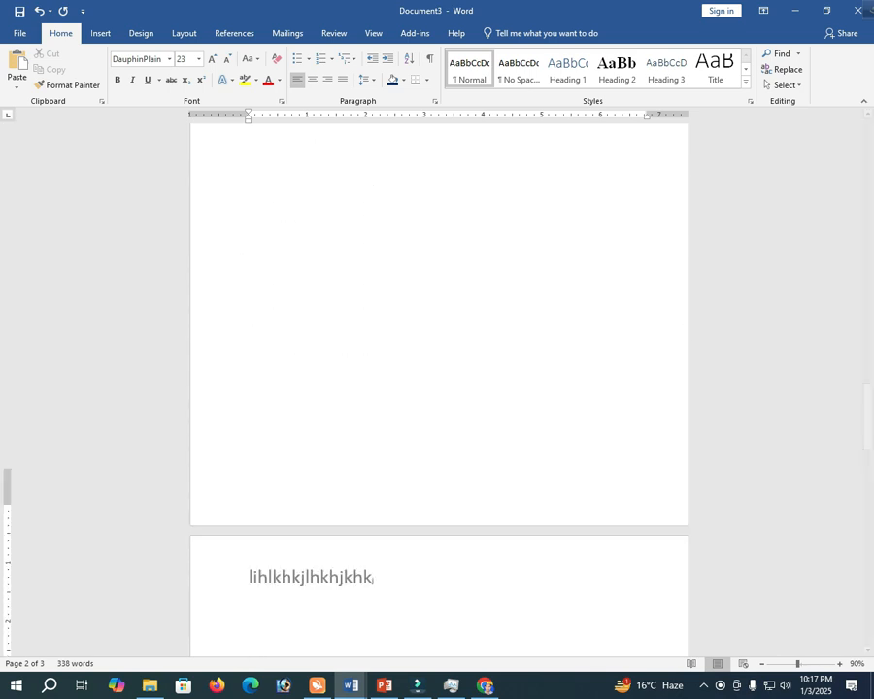
pyautogui.press('Return')
pyautogui.press('Return')
pyautogui.press('Return')
pyautogui.press('Return')
pyautogui.press('Return')
pyautogui.press('Return')
pyautogui.press('Return')
pyautogui.press('Return')
pyautogui.press('Return')
pyautogui.press('Return')
pyautogui.press('Return')
pyautogui.press('Return')
pyautogui.press('Return')
pyautogui.press('Return')
pyautogui.press('Return')
pyautogui.press('Return')
pyautogui.press('Return')
pyautogui.press('Return')
pyautogui.press('Return')
pyautogui.press('Return')
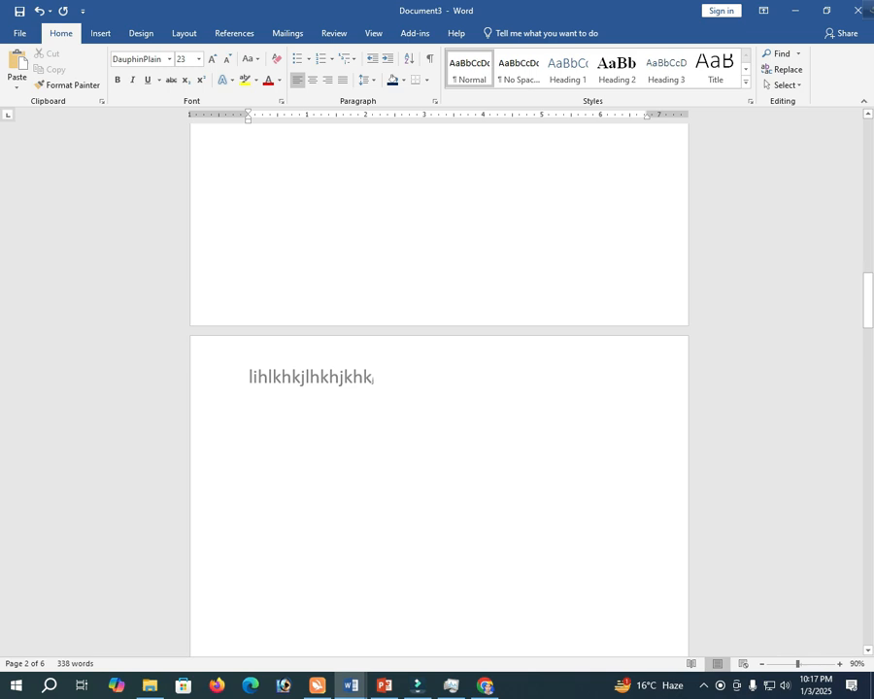
# - Add a long run of further blank lines from the second page until the insertion point reaches the fourth page
pyautogui.press('Return')
pyautogui.press('Return')
pyautogui.press('Return')
pyautogui.press('Return')
pyautogui.press('Return')
pyautogui.press('Return')
pyautogui.press('Return')
pyautogui.press('Return')
pyautogui.press('Return')
pyautogui.press('Return')
pyautogui.press('Return')
pyautogui.press('Return')
pyautogui.press('Return')
pyautogui.press('Return')
pyautogui.press('Return')
pyautogui.press('Return')
pyautogui.press('Return')
pyautogui.press('Return')
pyautogui.press('Return')
pyautogui.press('Return')
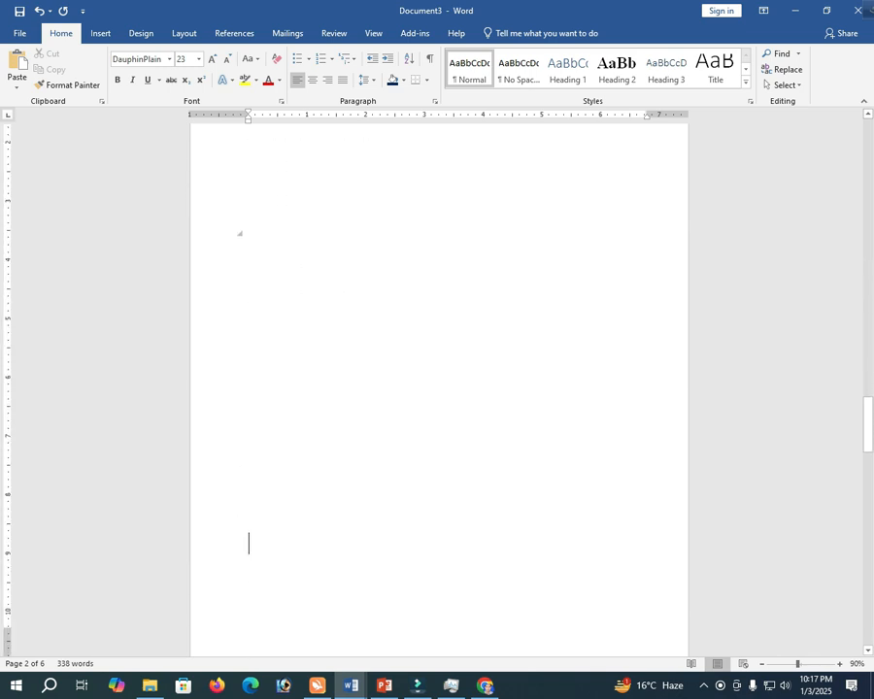
pyautogui.press('Return')
pyautogui.press('Return')
pyautogui.press('Return')
pyautogui.press('Return')
pyautogui.press('Return')
pyautogui.press('Return')
pyautogui.press('Return')
pyautogui.press('Return')
pyautogui.press('Return')
pyautogui.press('Return')
pyautogui.press('Return')
pyautogui.press('Return')
pyautogui.press('Return')
pyautogui.press('Return')
pyautogui.press('Return')
pyautogui.press('Return')
pyautogui.press('Return')
pyautogui.press('Return')
pyautogui.press('Return')
pyautogui.press('Return')
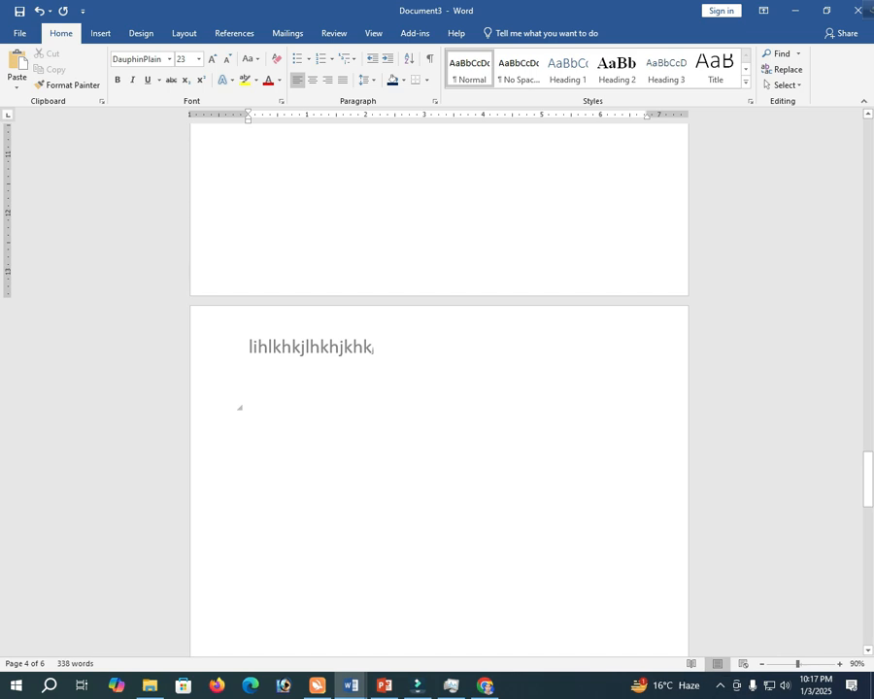
# - Examine the repeated header back through the pages, opening the first page's header and returning to the body text
pyautogui.scroll(17, 439, 389)
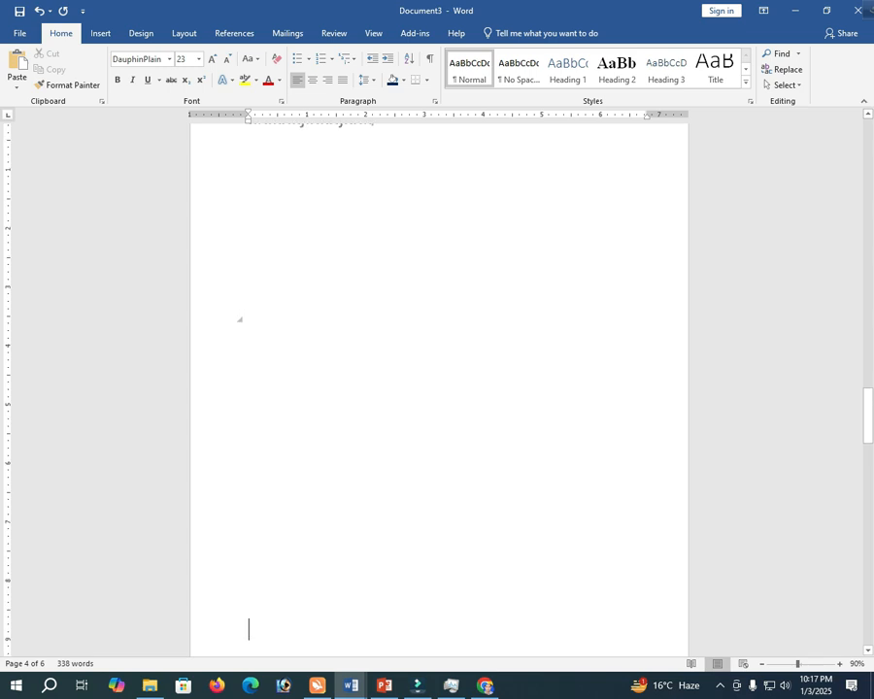
pyautogui.scroll(10, 439, 389)
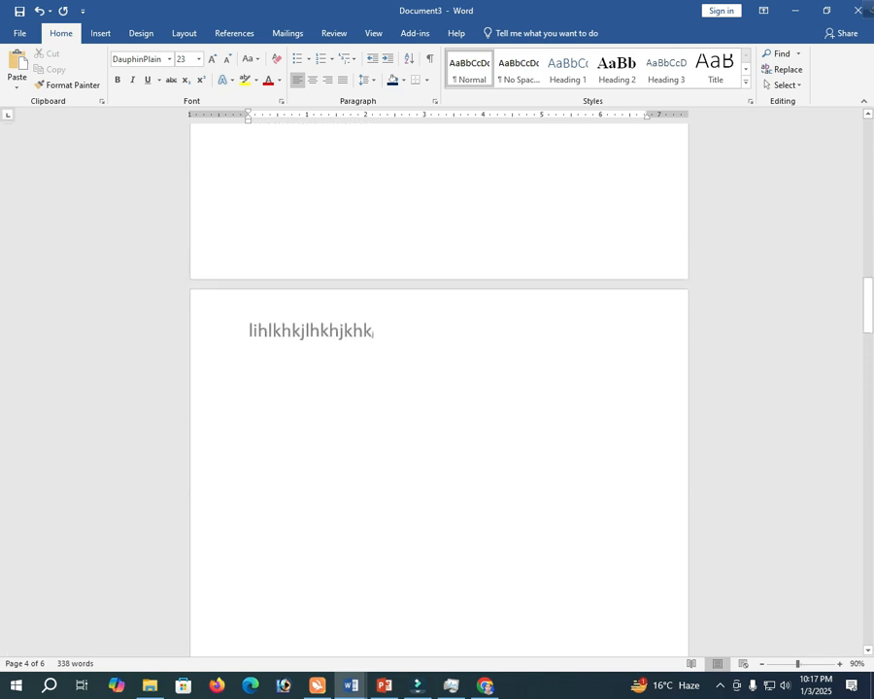
pyautogui.scroll(10, 440, 389)
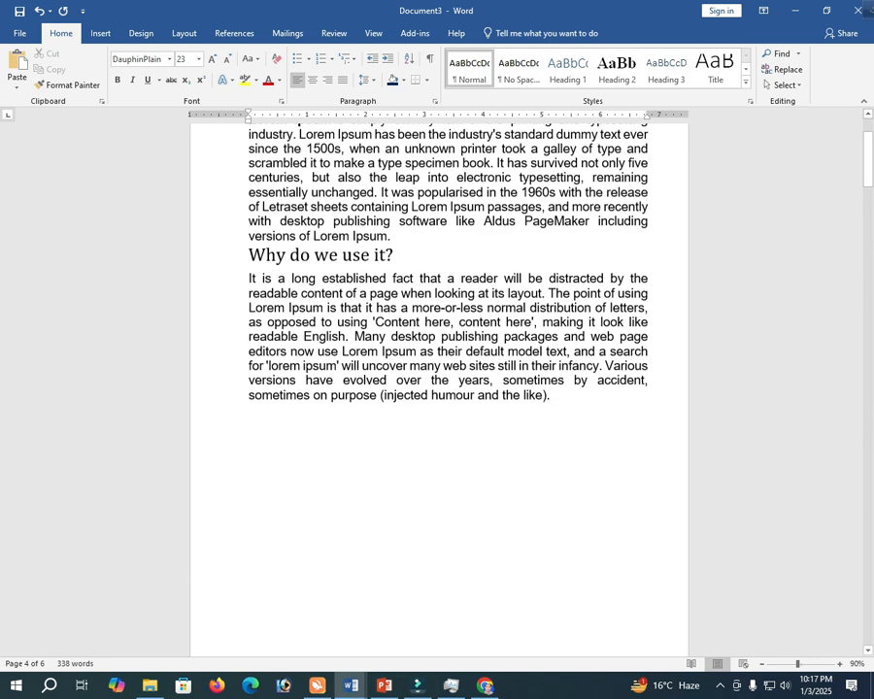
pyautogui.doubleClick(311, 176)
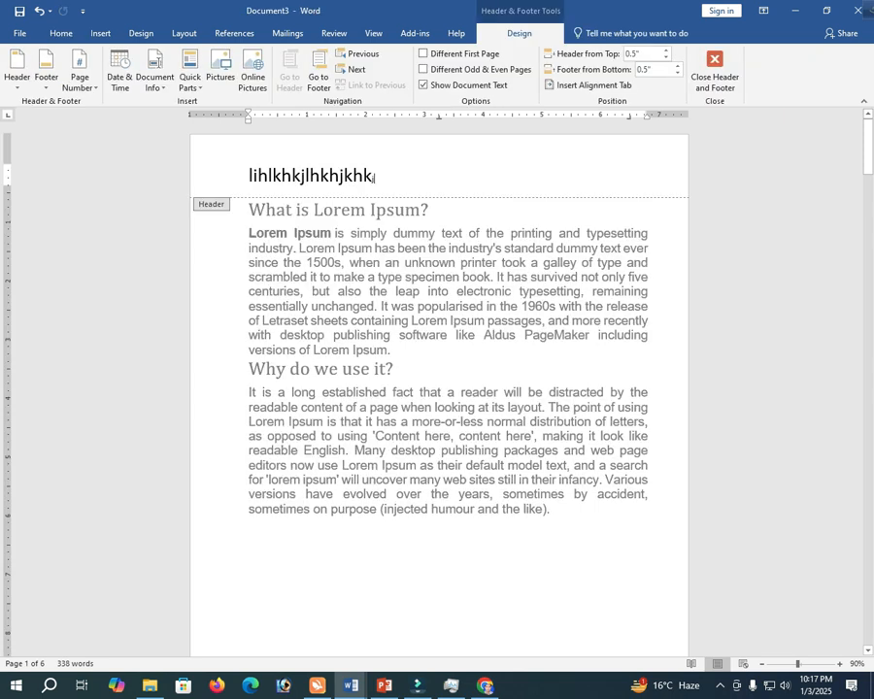
pyautogui.tripleClick(437, 292)
pyautogui.scroll(-9, 439, 389)
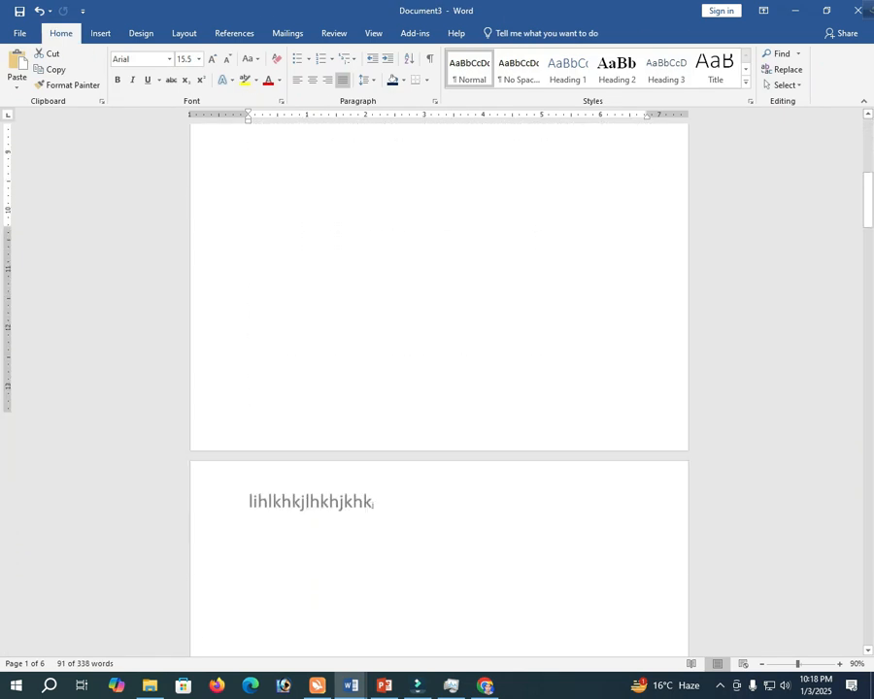
pyautogui.scroll(3, 439, 389)
# - Replace the existing header with the built-in Blank (Three Columns) header
pyautogui.click(100, 33)
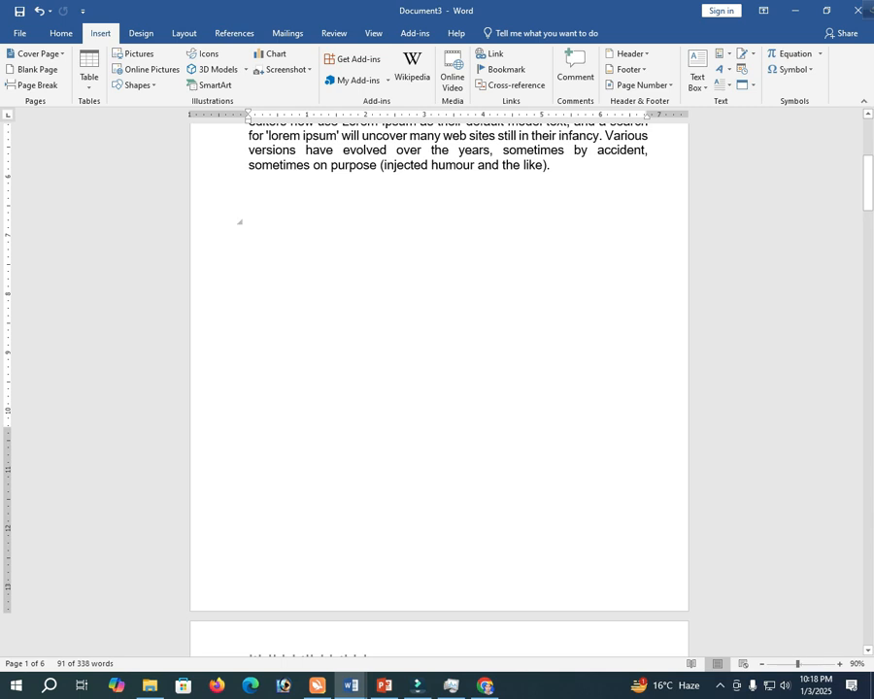
pyautogui.scroll(3, 439, 388)
pyautogui.click(627, 53)
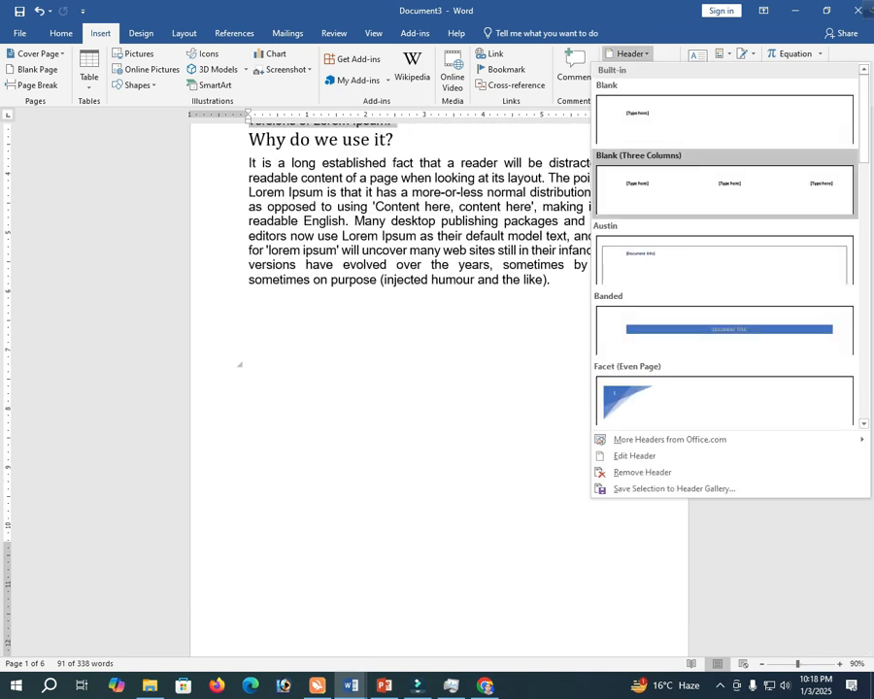
pyautogui.click(680, 189)
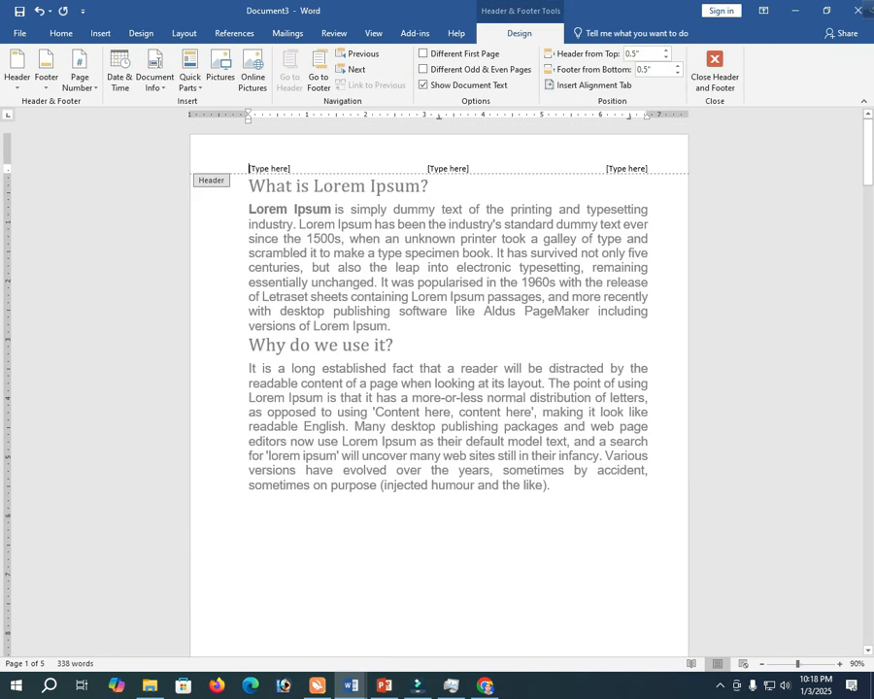
# - Fill the three header placeholders with "english for today", "for class 8" and "2025"
pyautogui.click(269, 169)
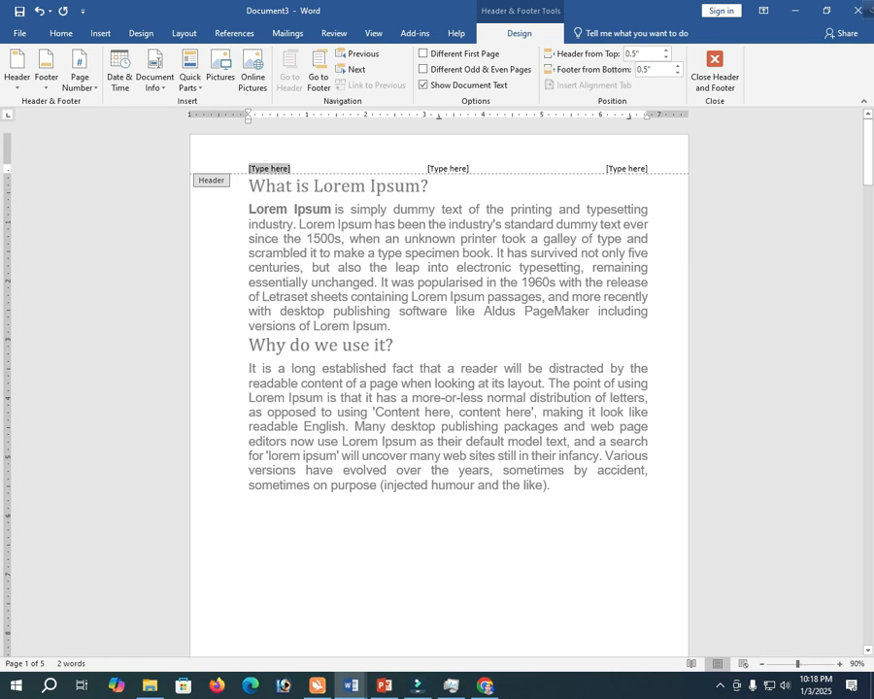
pyautogui.write('e')
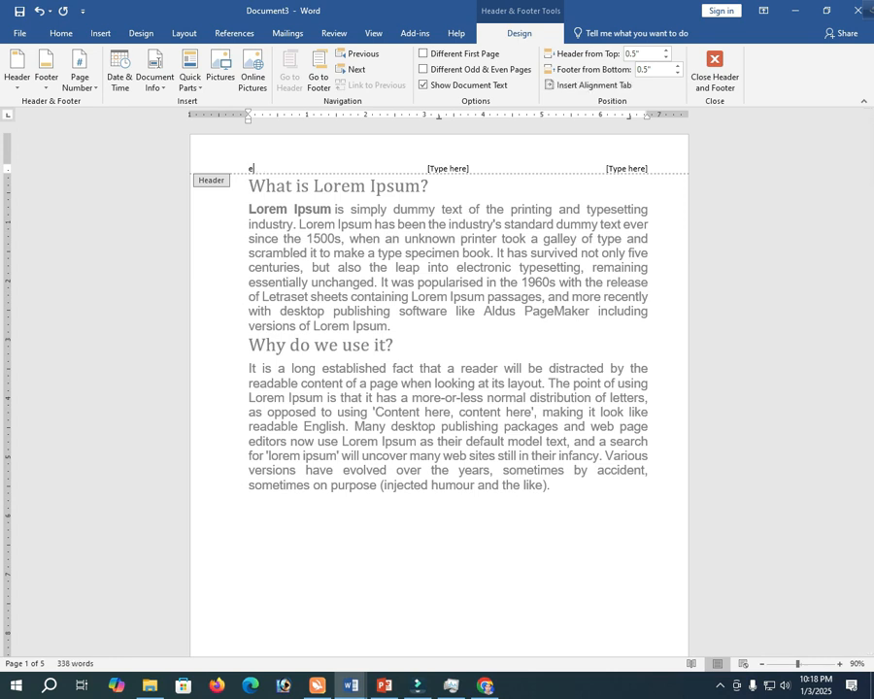
pyautogui.write('nglish for today')
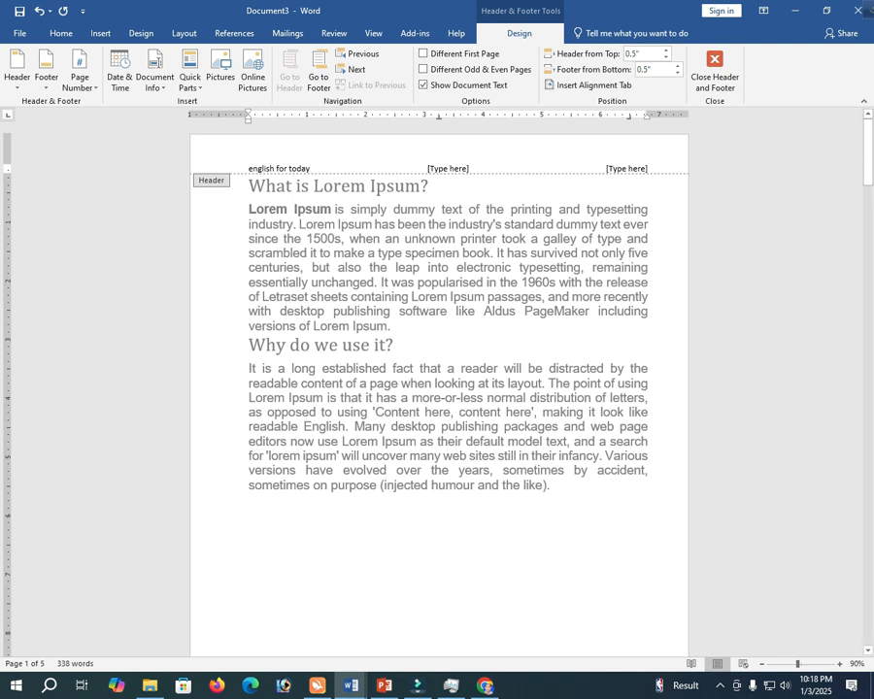
pyautogui.click(447, 169)
pyautogui.write('f')
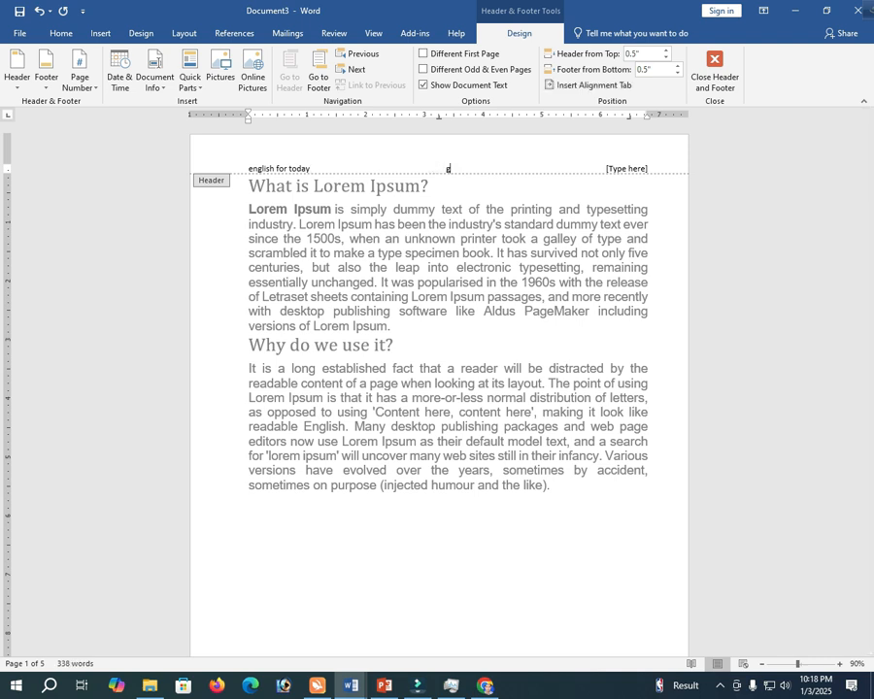
pyautogui.write('or class 8')
pyautogui.click(627, 168)
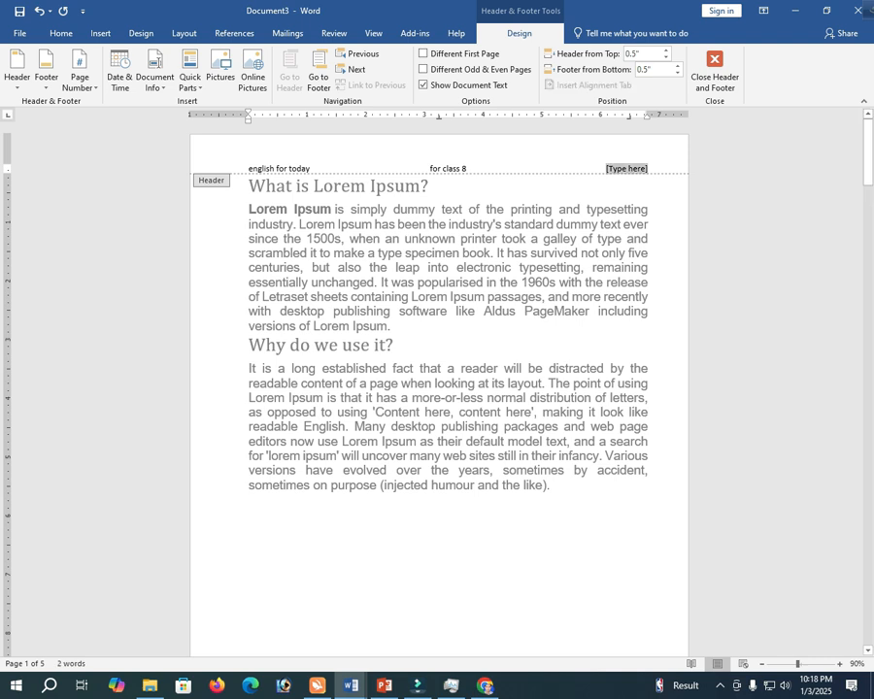
pyautogui.write('2025')
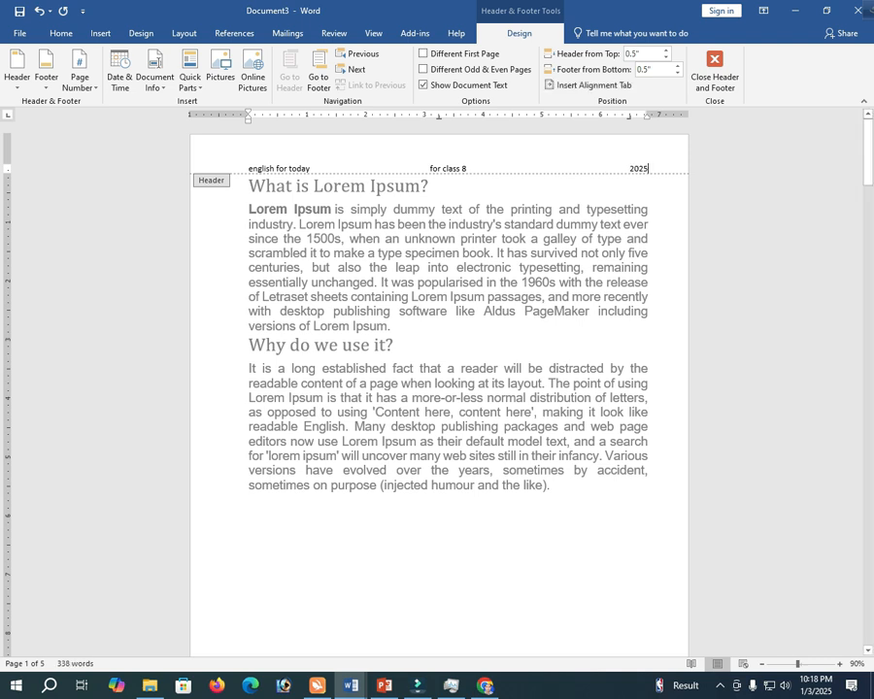
# - Set the font size of the whole three-column header line to 24 and return to the body text
pyautogui.hotkey('ctrl', 'shift', 'Left')
pyautogui.hotkey('ctrl', 'shift', 'Left')
pyautogui.hotkey('ctrl', 'shift', 'Left')
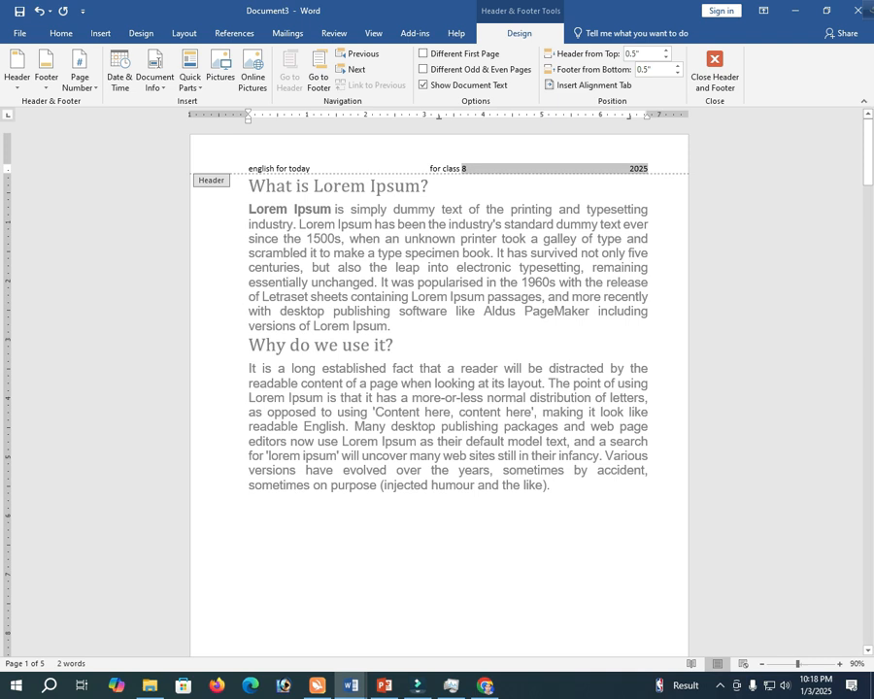
pyautogui.hotkey('shift', 'Home')
pyautogui.click(61, 33)
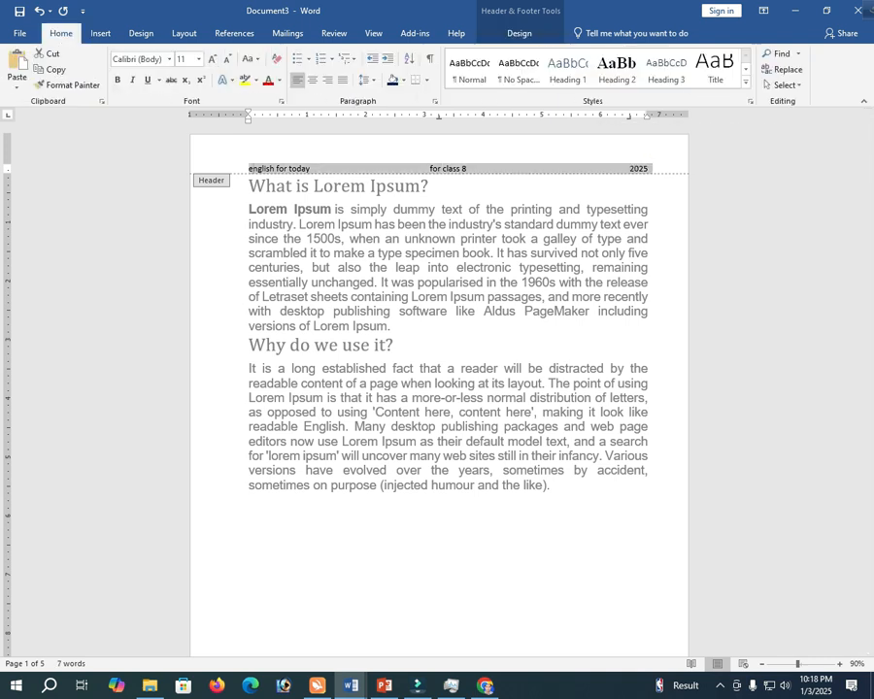
pyautogui.click(198, 59)
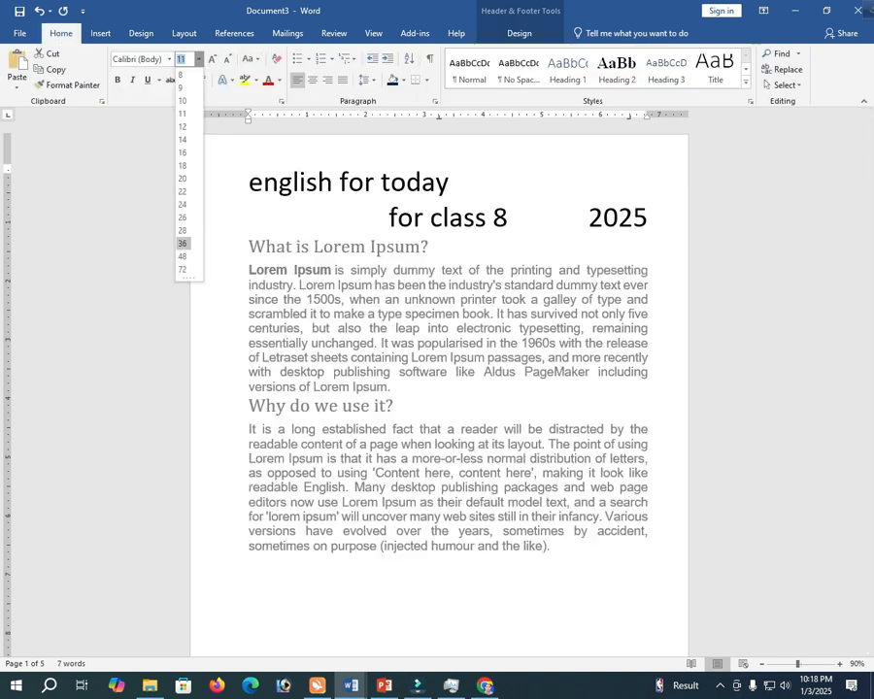
pyautogui.click(198, 60)
pyautogui.write('24')
pyautogui.press('Return')
pyautogui.scroll(-5, 437, 389)
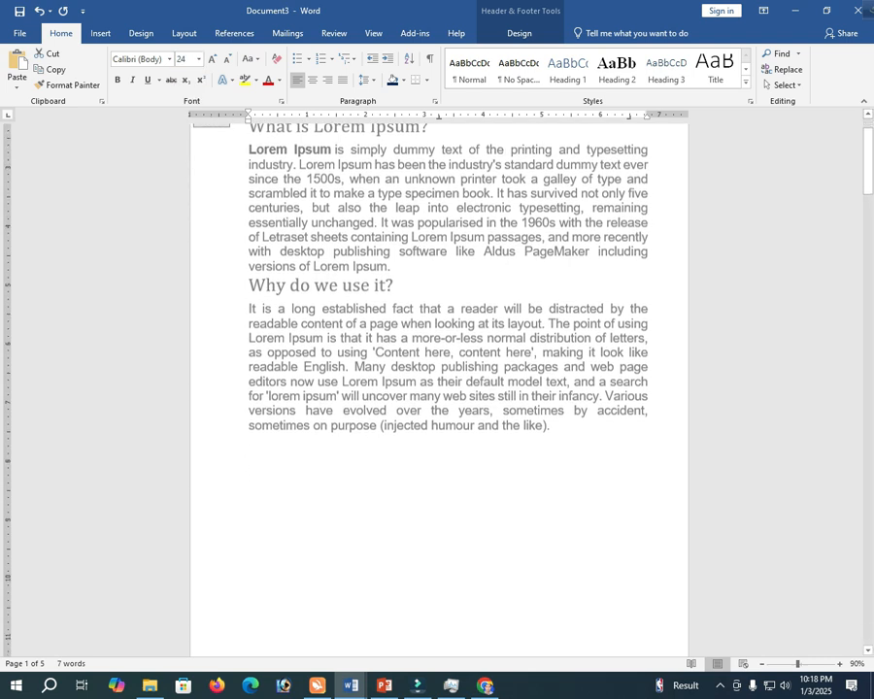
pyautogui.doubleClick(418, 134)
# - Review the new header on the following pages and insert the built-in Blank footer
pyautogui.scroll(-7, 437, 389)
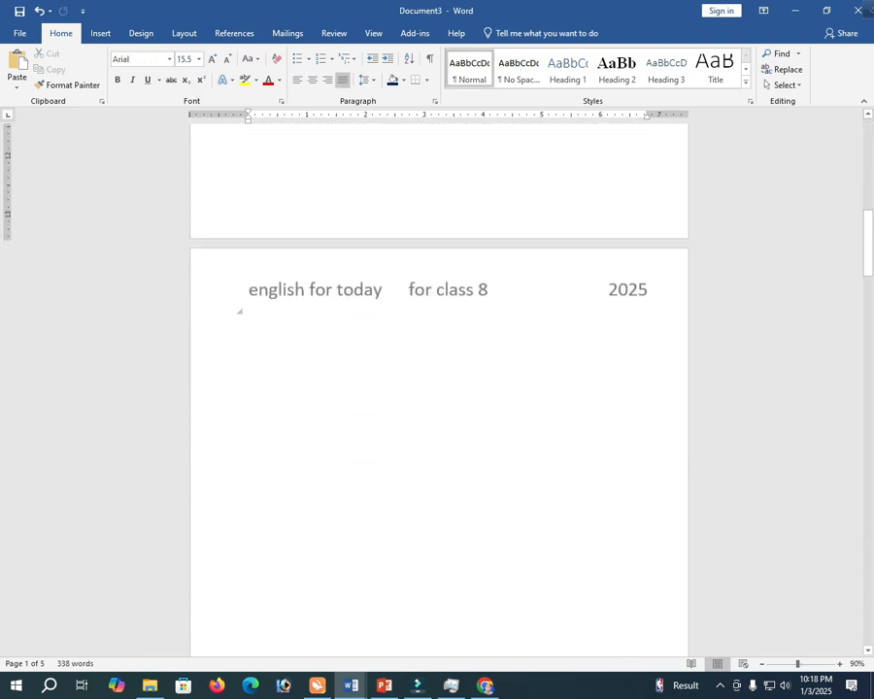
pyautogui.scroll(-10, 438, 389)
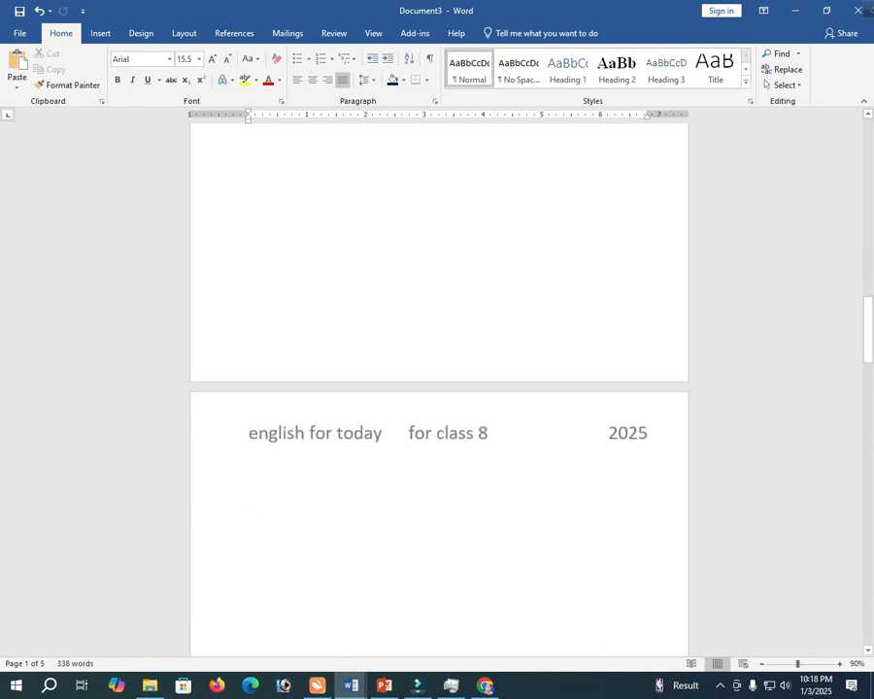
pyautogui.scroll(15, 437, 388)
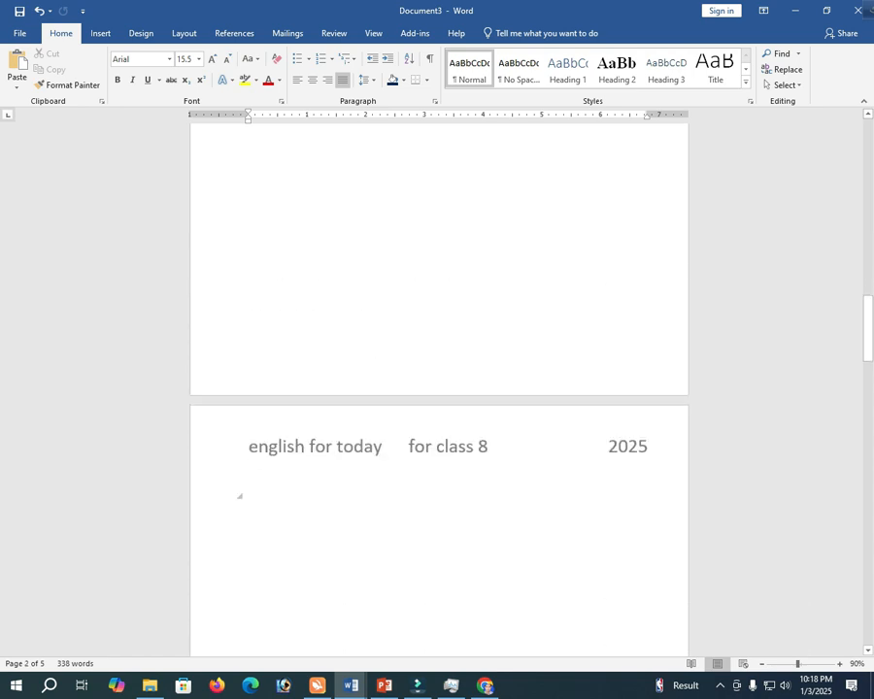
pyautogui.scroll(1, 437, 388)
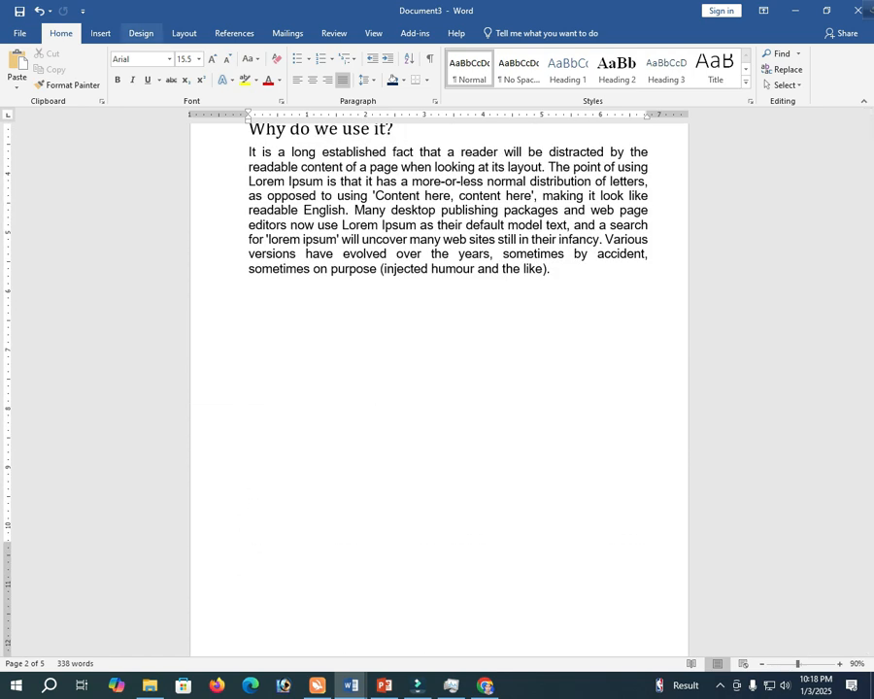
pyautogui.click(101, 33)
pyautogui.click(626, 69)
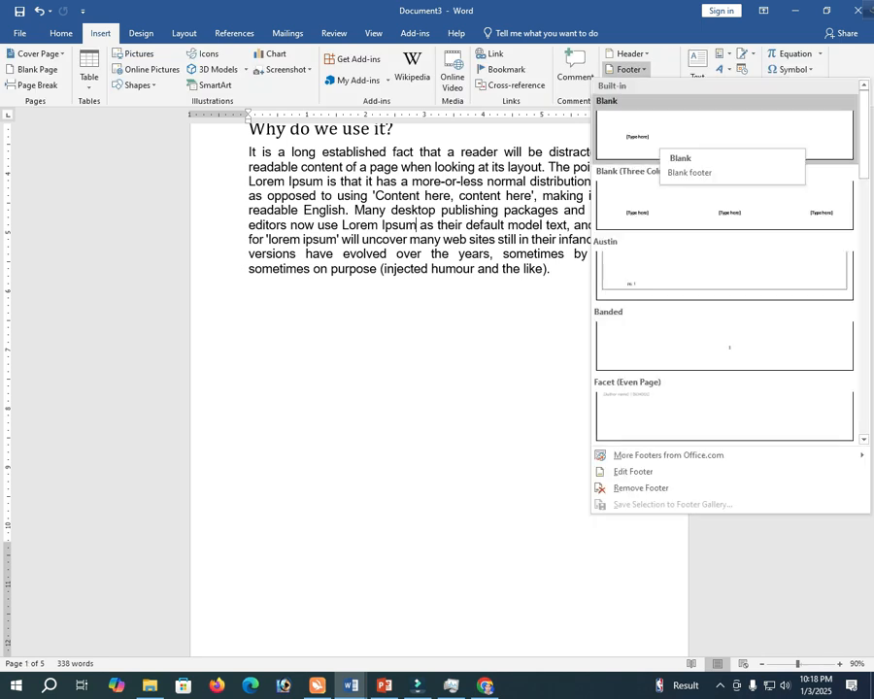
pyautogui.press('Down')
pyautogui.press('Down')
pyautogui.press('Down')
pyautogui.press('Down')
pyautogui.press('Up')
pyautogui.press('Up')
pyautogui.press('Up')
pyautogui.press('Up')
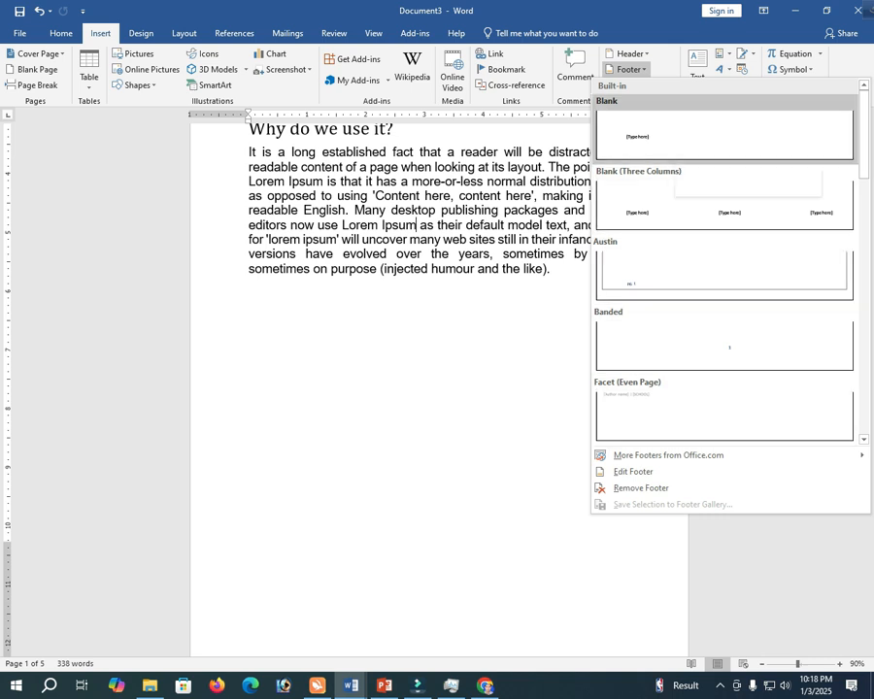
pyautogui.press('Return')
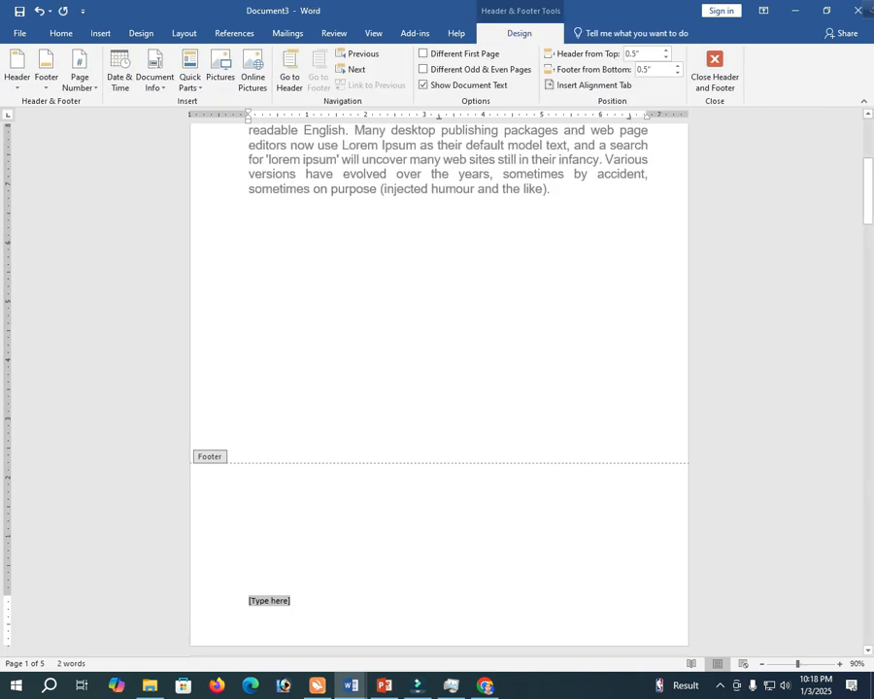
pyautogui.write('6+5 465654+65+6')
pyautogui.press('BackSpace')
pyautogui.press('BackSpace')
pyautogui.press('BackSpace')
pyautogui.press('BackSpace')
pyautogui.press('BackSpace')
pyautogui.press('BackSpace')
pyautogui.press('BackSpace')
pyautogui.press('BackSpace')
pyautogui.press('BackSpace')
pyautogui.press('BackSpace')
pyautogui.press('BackSpace')
pyautogui.press('BackSpace')
pyautogui.press('BackSpace')
pyautogui.press('BackSpace')
pyautogui.press('BackSpace')
# - Enter "this is a footer" as the footer text, set its font size to 28 and return to the body text
pyautogui.write('this is a')
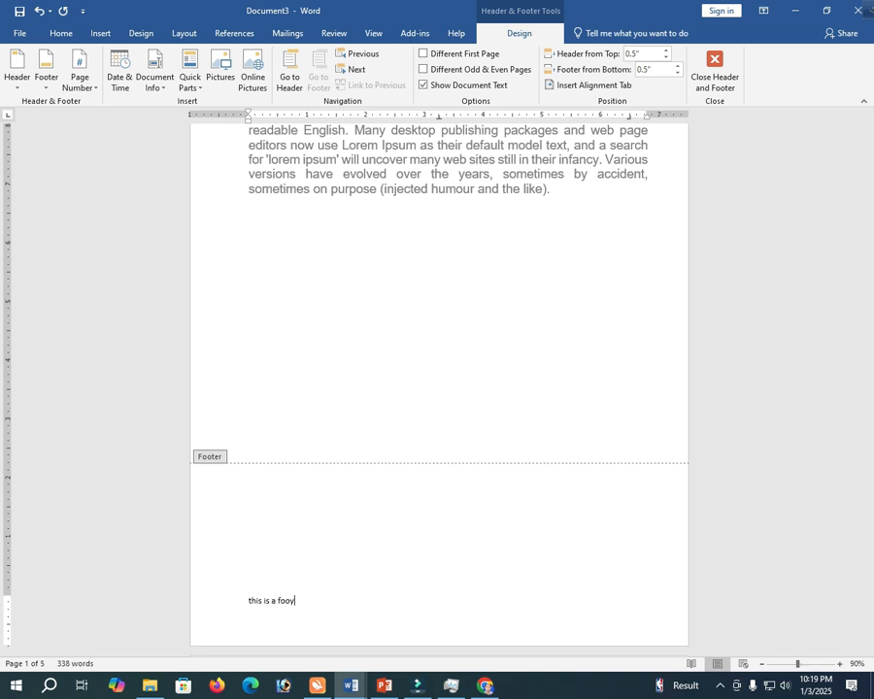
pyautogui.write(' footer')
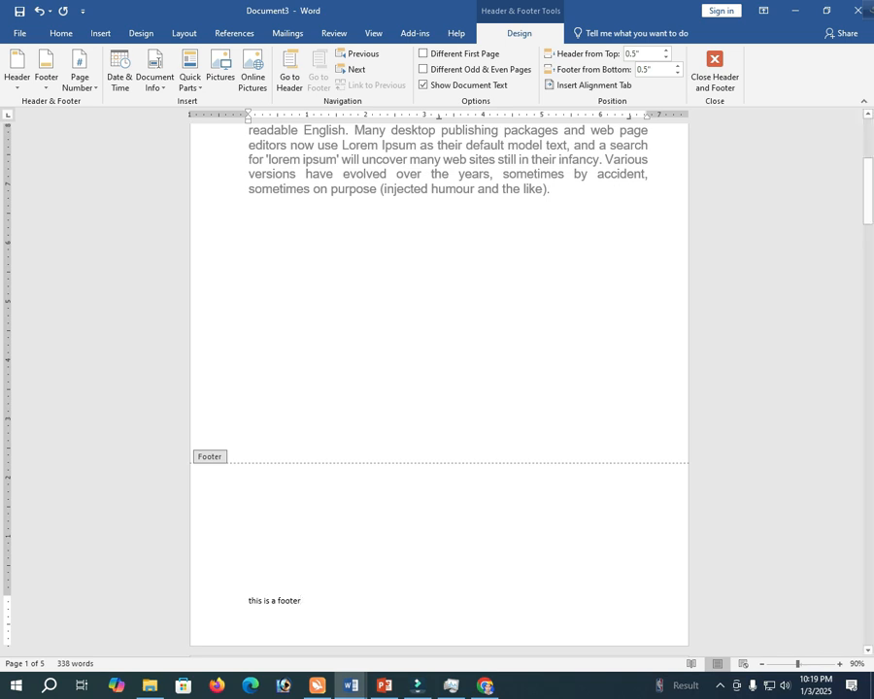
pyautogui.hotkey('ctrl', 'a')
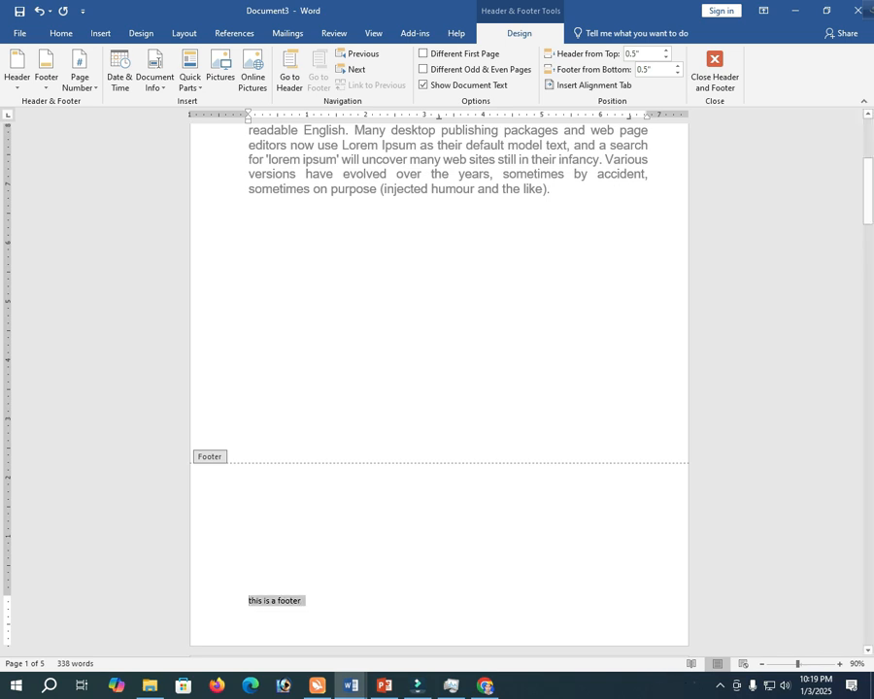
pyautogui.hotkey('alt', 'h')
pyautogui.write('f')
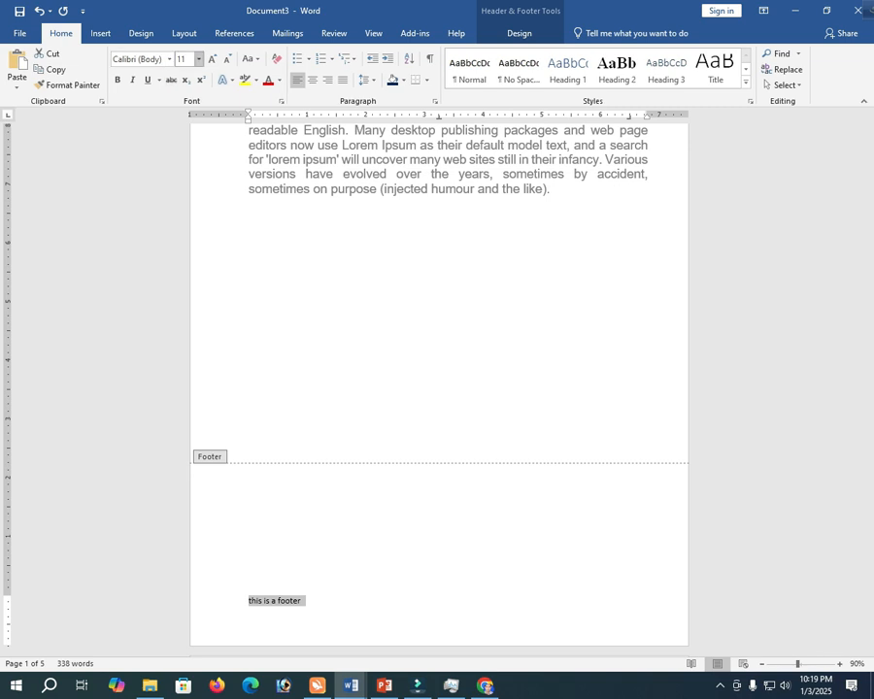
pyautogui.write('s23')
pyautogui.press('Return')
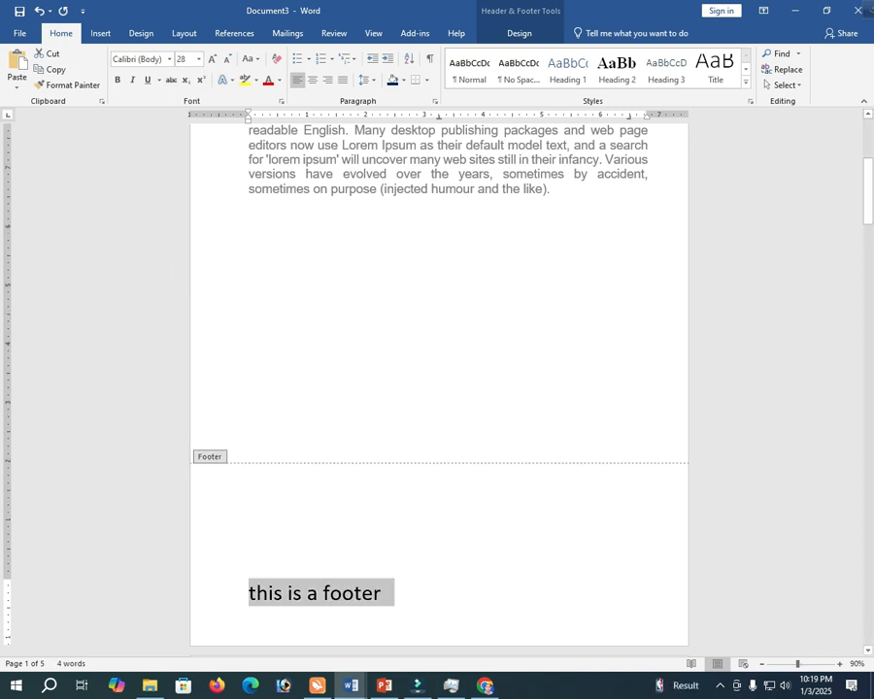
pyautogui.press('Escape')
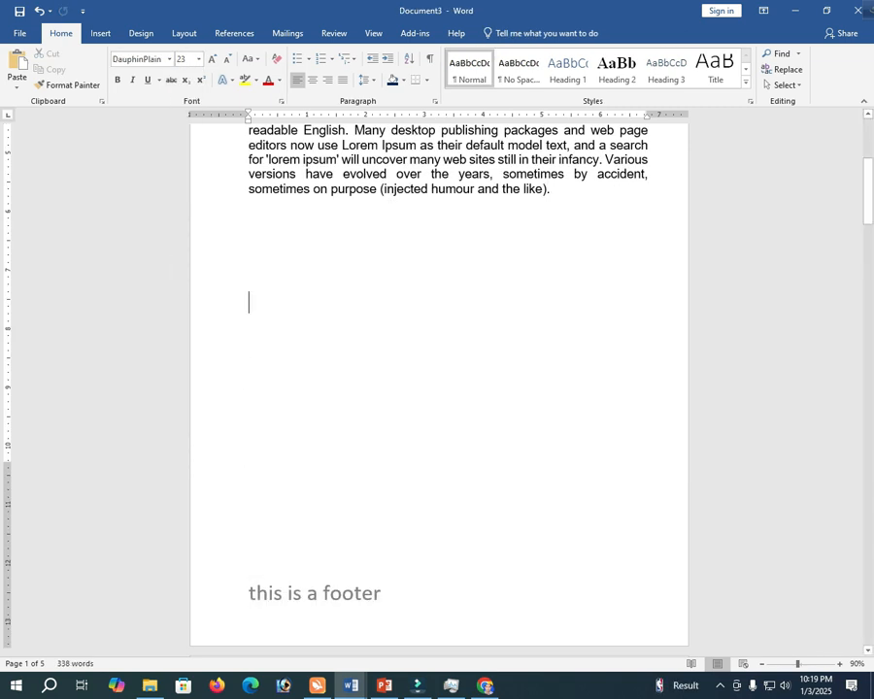
# - Look through the pages to check how the footer and header repeat on each one
pyautogui.scroll(1, 439, 388)
pyautogui.scroll(-8, 439, 389)
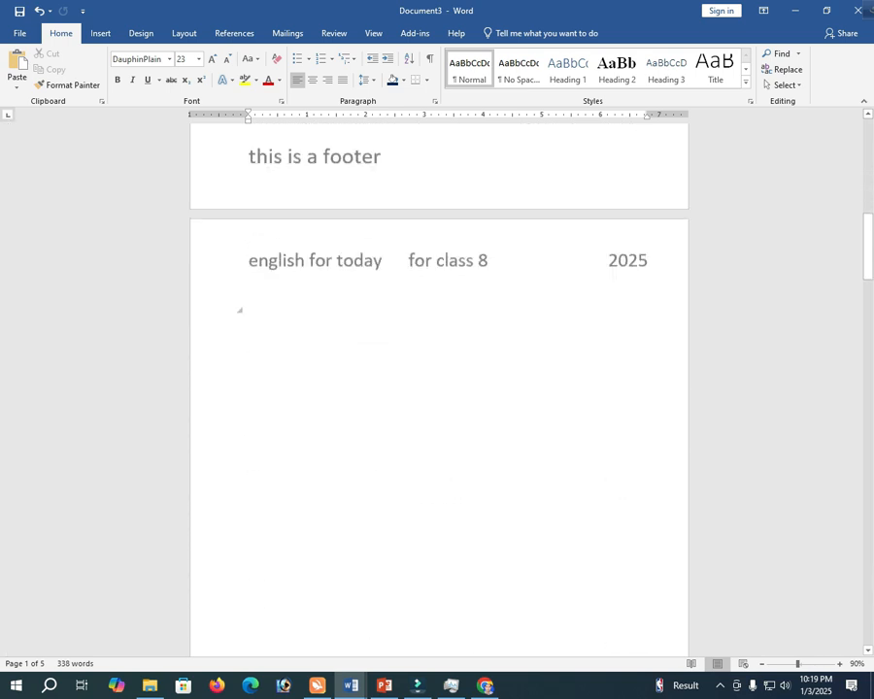
pyautogui.scroll(5, 439, 388)
pyautogui.scroll(-3, 439, 389)
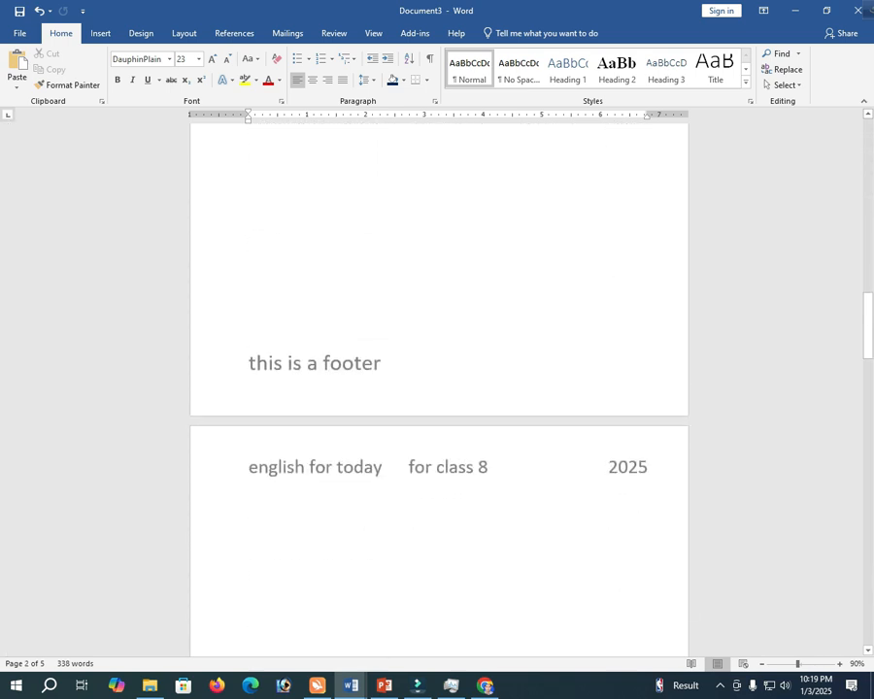
# - Review the repeated header and footer, and insert a page number at the top of the page in the Plain Number 1 style
pyautogui.scroll(-3, 439, 388)
pyautogui.scroll(5, 439, 389)
pyautogui.scroll(-6, 439, 388)
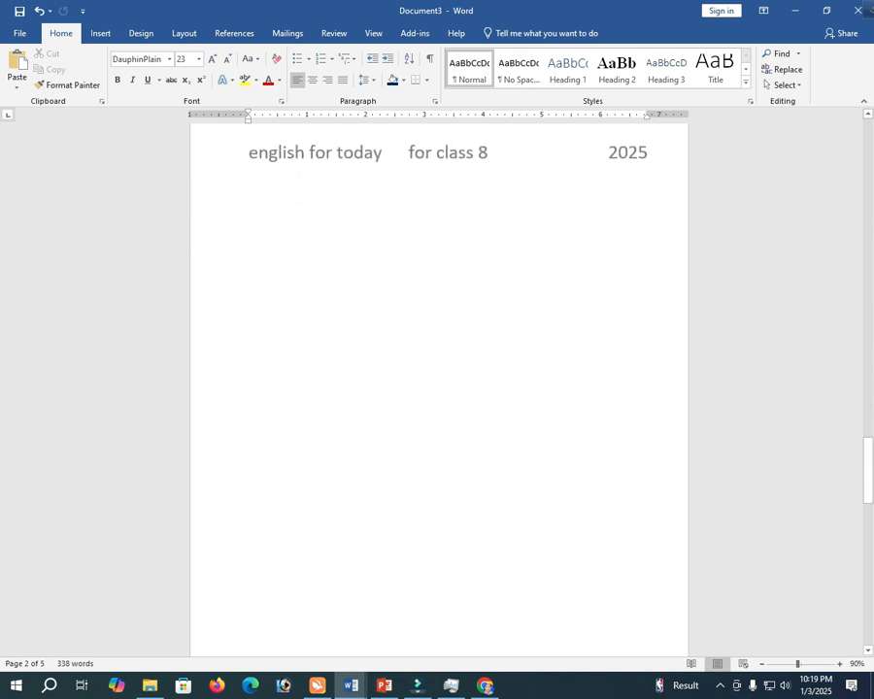
pyautogui.scroll(6, 239, 352)
pyautogui.scroll(-2, 239, 351)
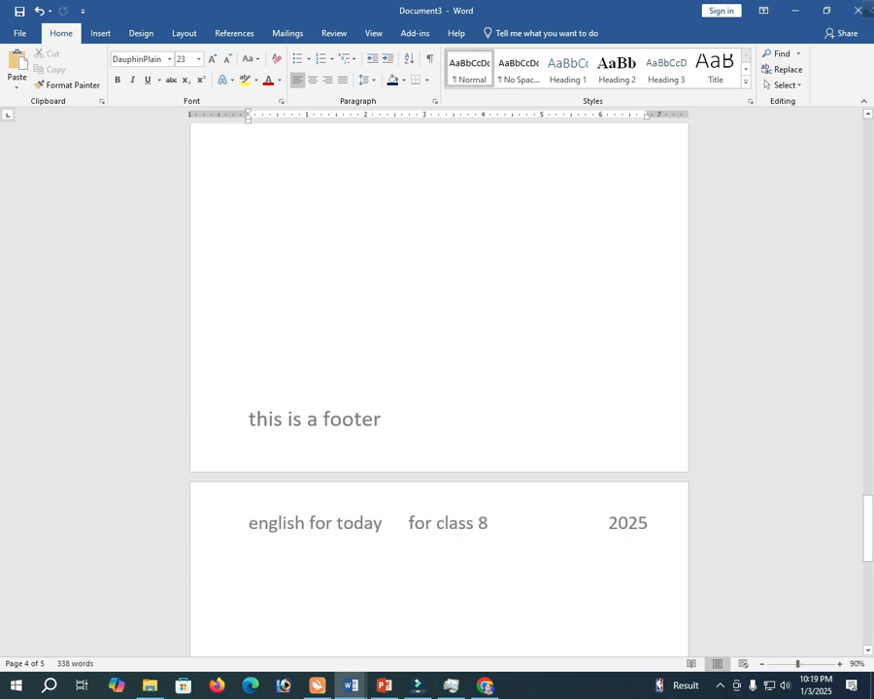
pyautogui.click(101, 33)
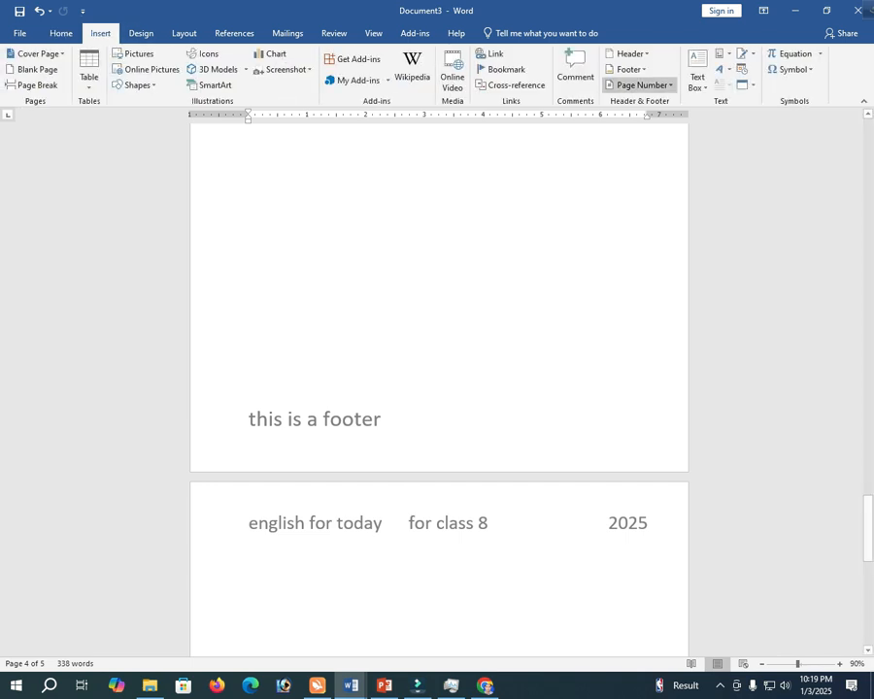
pyautogui.click(641, 85)
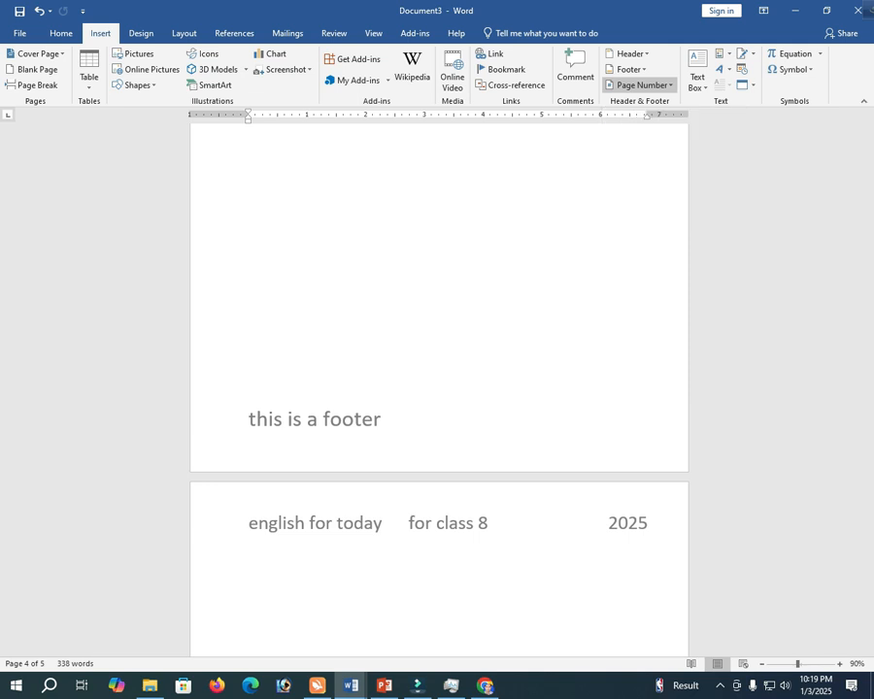
pyautogui.click(641, 84)
pyautogui.moveTo(647, 102)
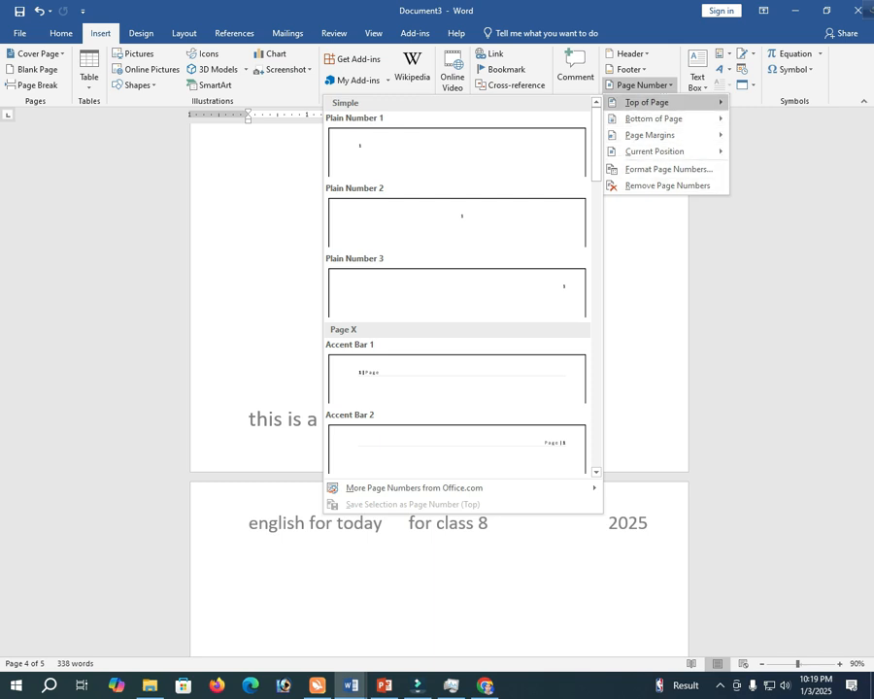
pyautogui.click(457, 153)
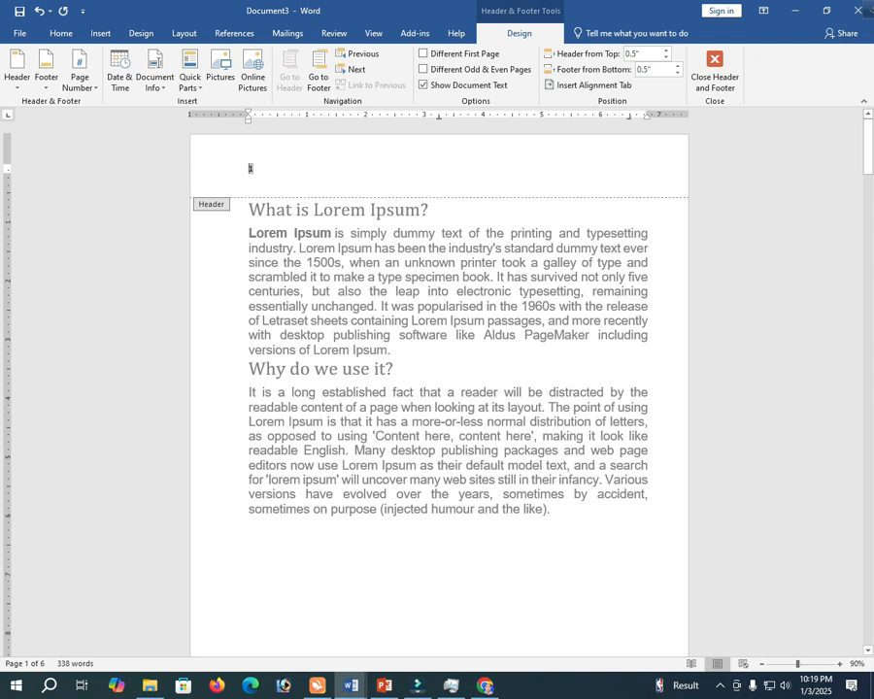
# - Set the font size of the page number in the header to 28 and return to the body text
pyautogui.doubleClick(249, 168)
pyautogui.click(61, 33)
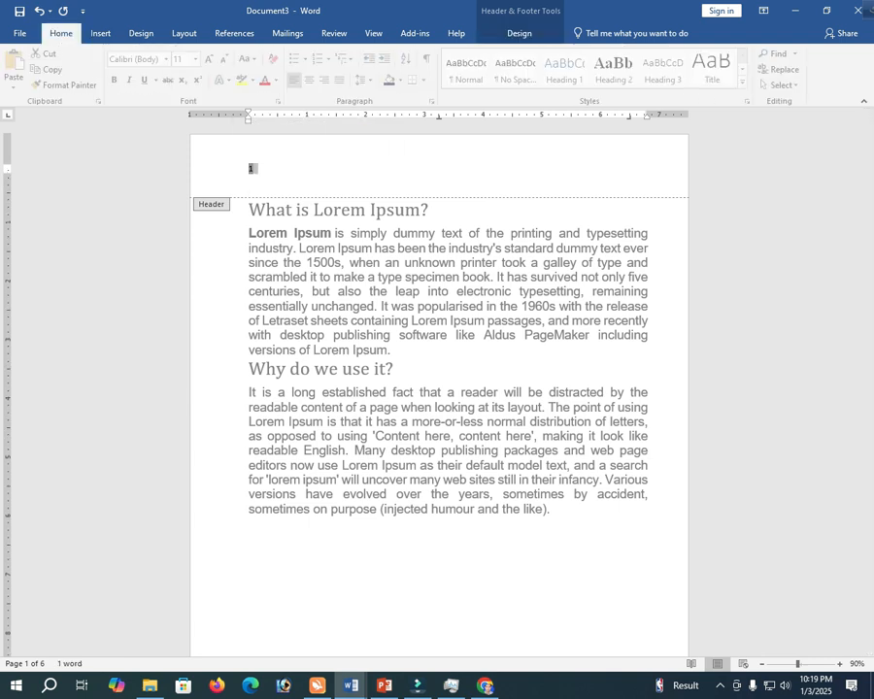
pyautogui.click(199, 59)
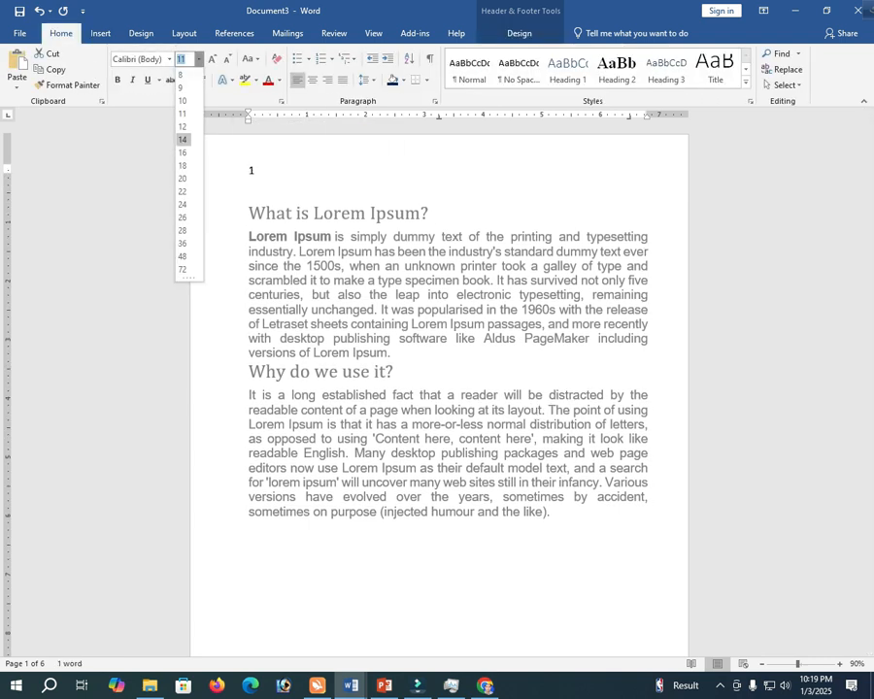
pyautogui.click(186, 192)
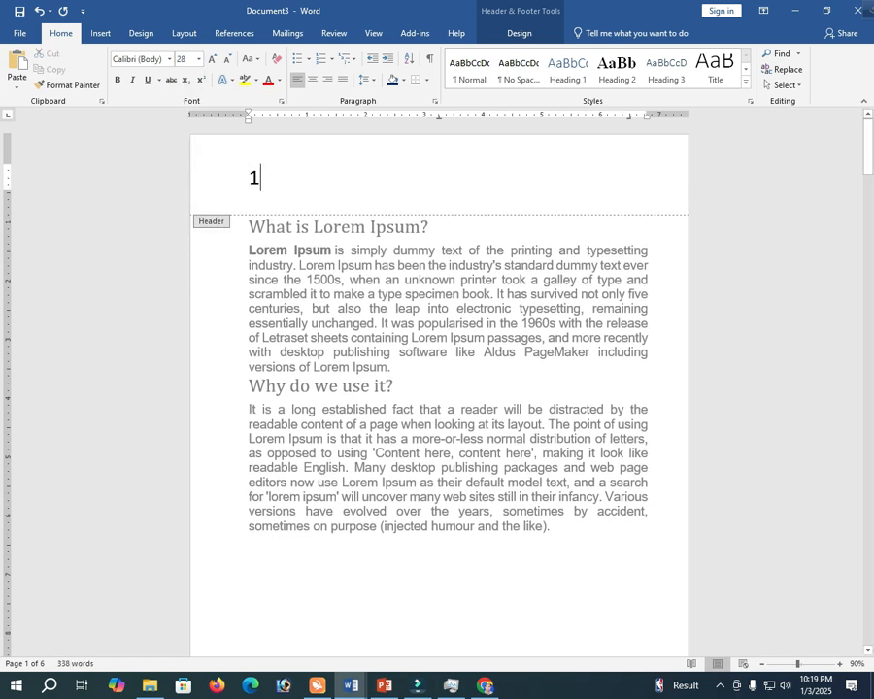
pyautogui.doubleClick(324, 227)
# - Check the header numbers on the following pages and insert a Plain Number 1 page number at the bottom of the page
pyautogui.scroll(-10, 324, 226)
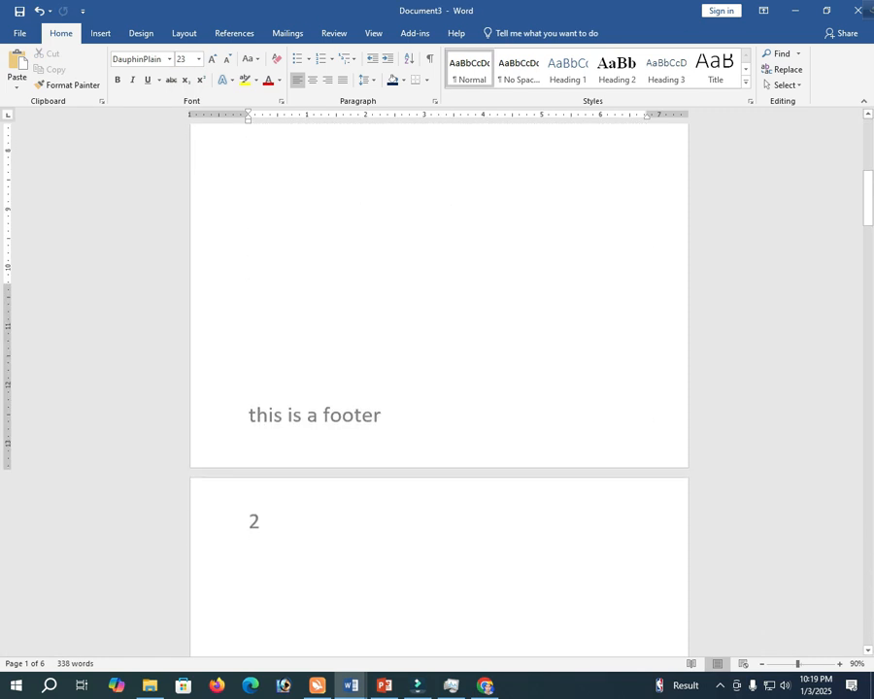
pyautogui.scroll(-10, 439, 389)
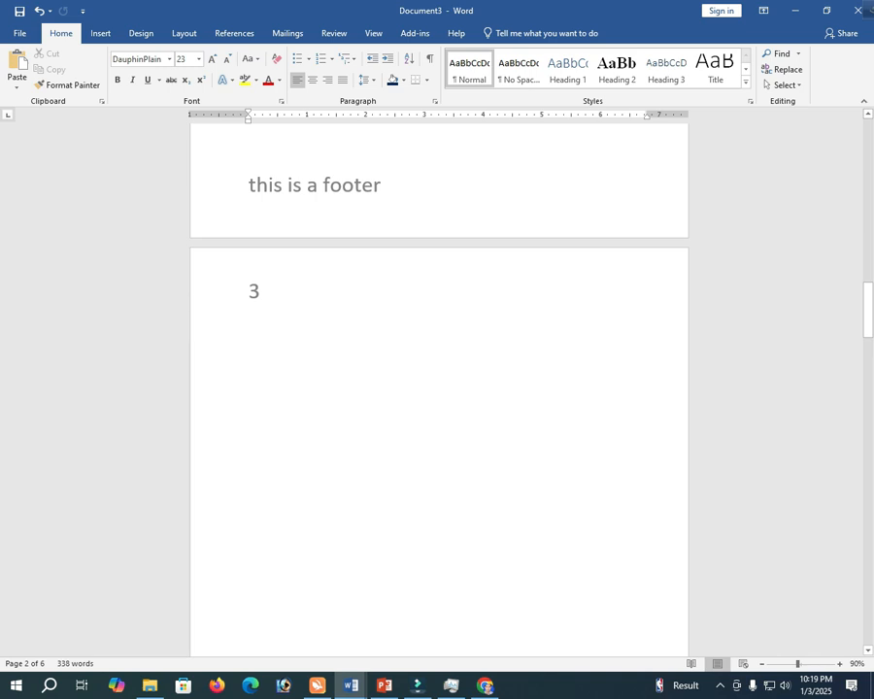
pyautogui.scroll(15, 439, 389)
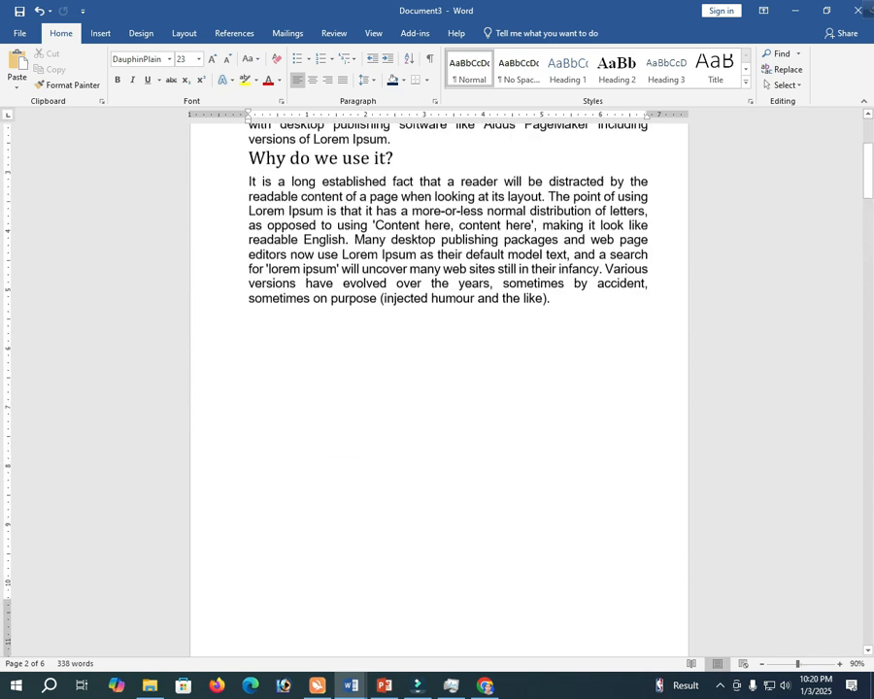
pyautogui.scroll(1, 439, 389)
pyautogui.click(100, 33)
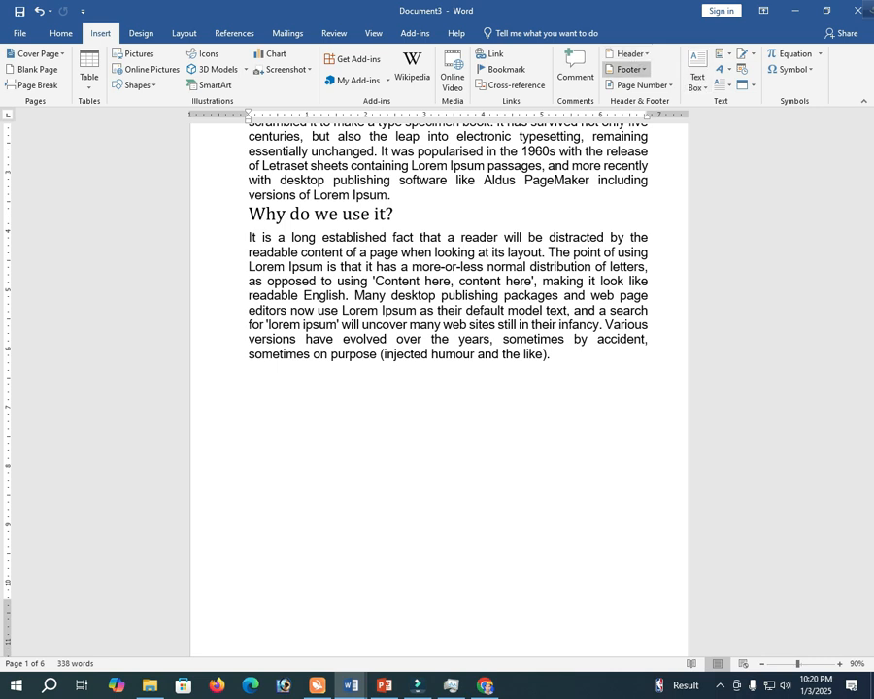
pyautogui.click(627, 69)
pyautogui.click(643, 86)
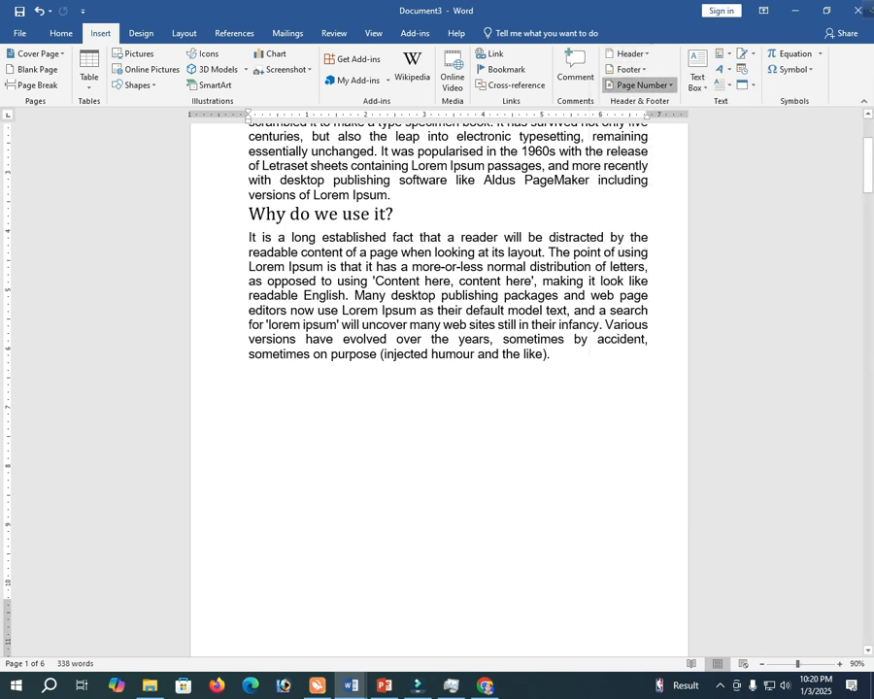
pyautogui.click(643, 86)
pyautogui.moveTo(660, 101)
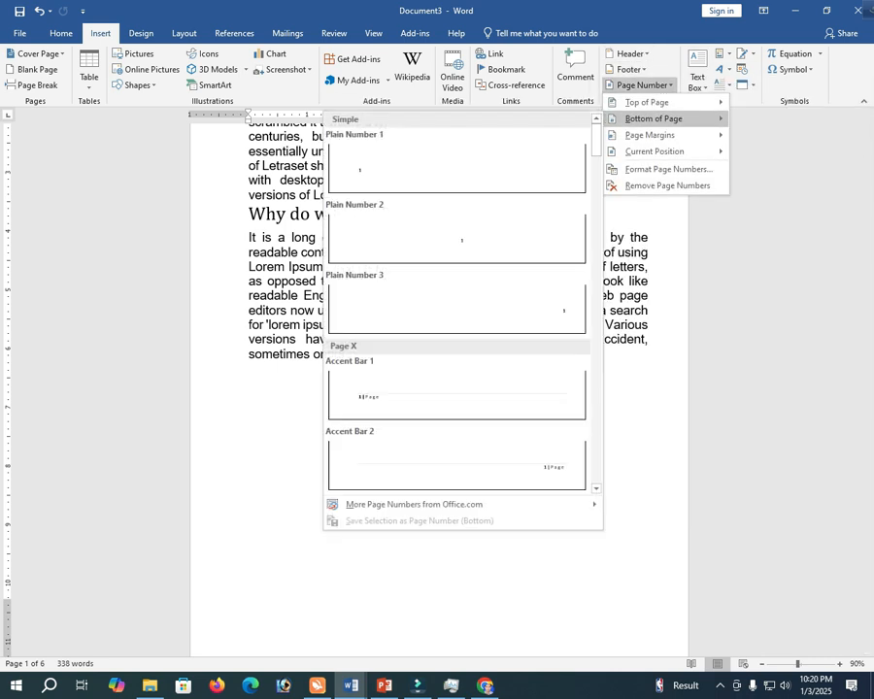
pyautogui.click(456, 167)
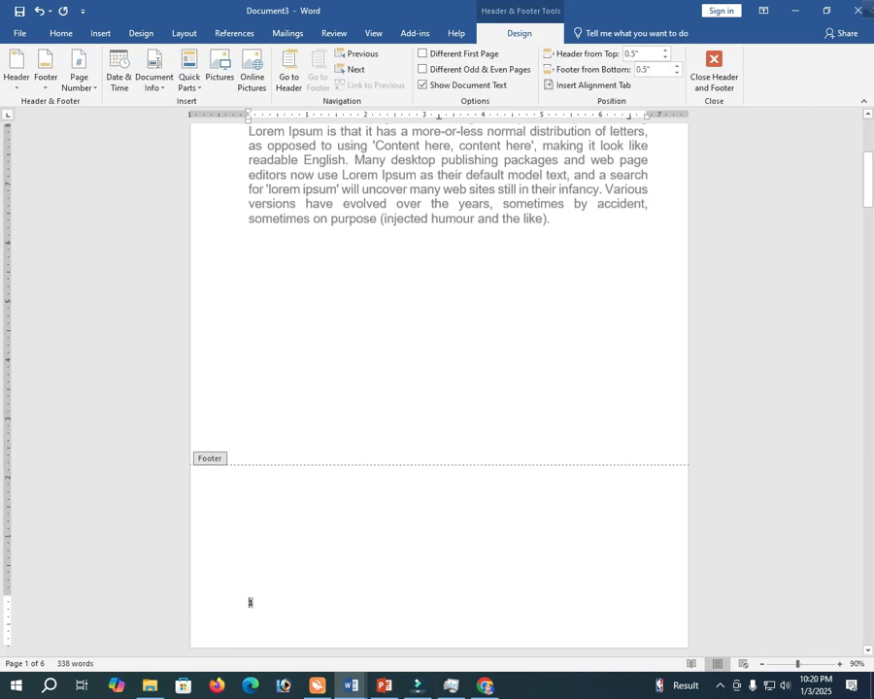
# - Set the font size of the page number in the footer to 22 and return to the body text
pyautogui.hotkey('ctrl', 'a')
pyautogui.click(61, 33)
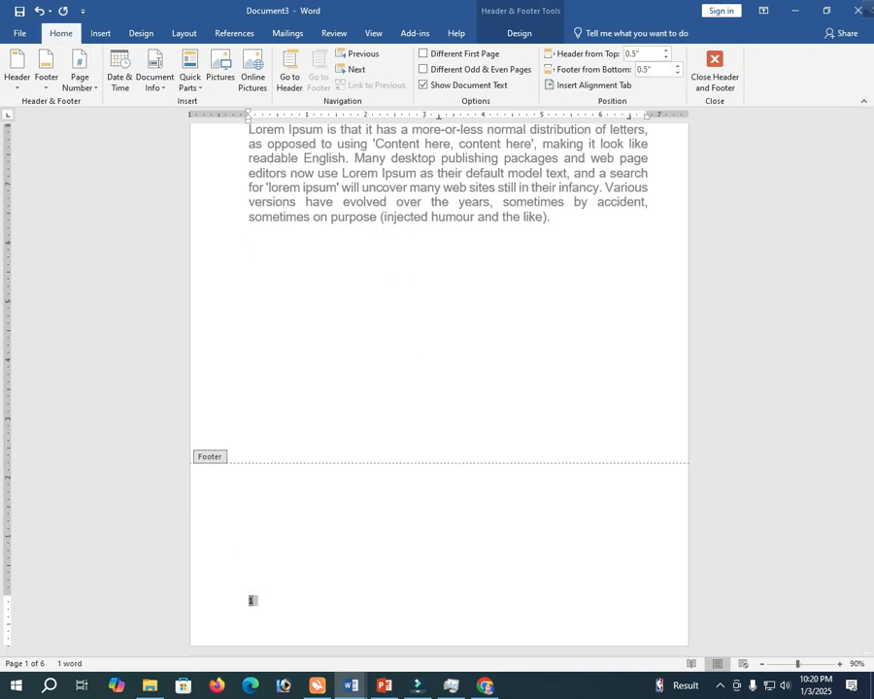
pyautogui.click(199, 60)
pyautogui.click(182, 191)
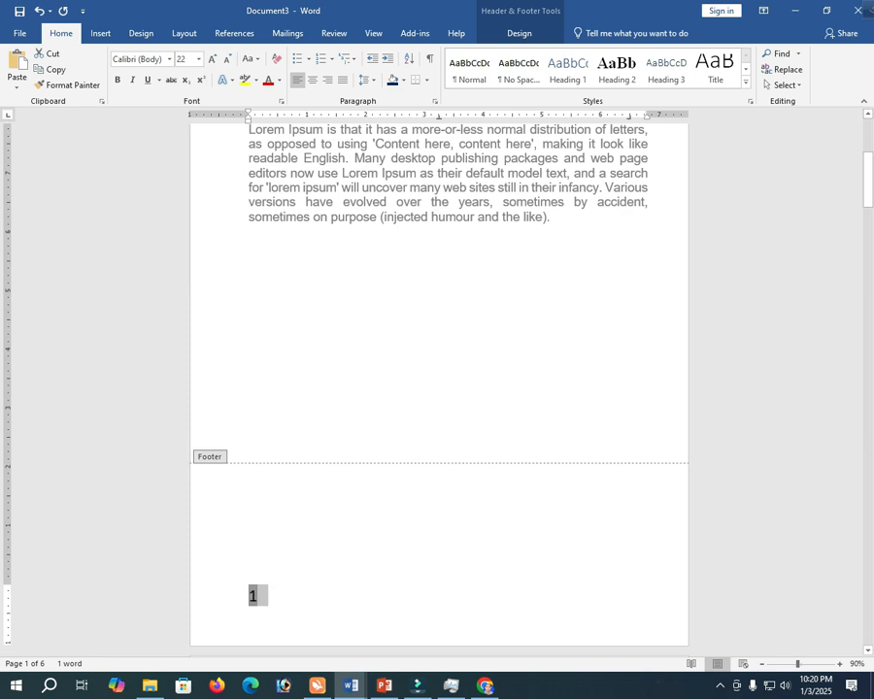
pyautogui.doubleClick(250, 387)
# - Check the top and bottom page numbers on the following pages and look at the page number styles for page margins
pyautogui.scroll(-10, 439, 388)
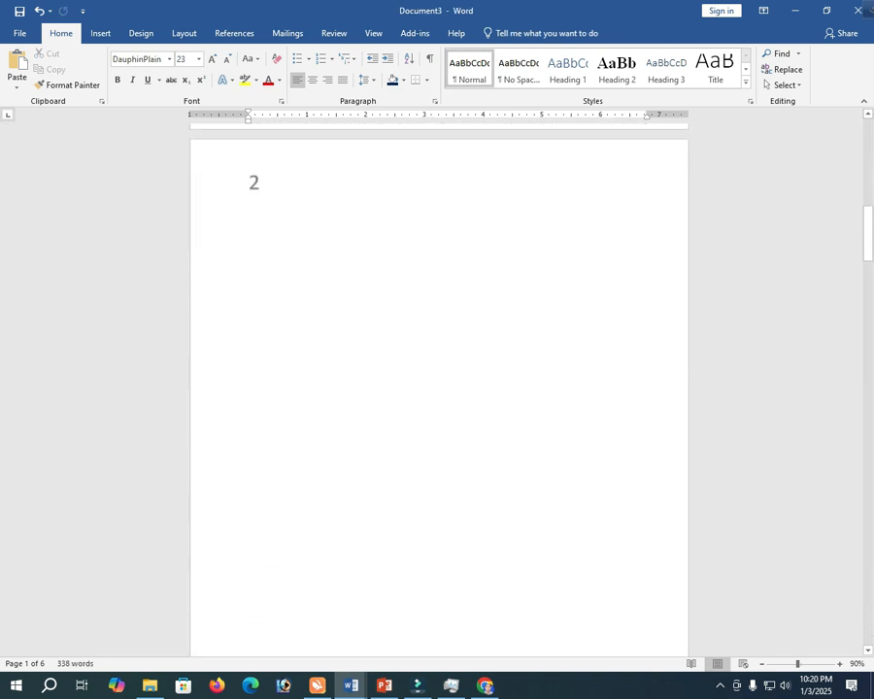
pyautogui.scroll(-4, 439, 388)
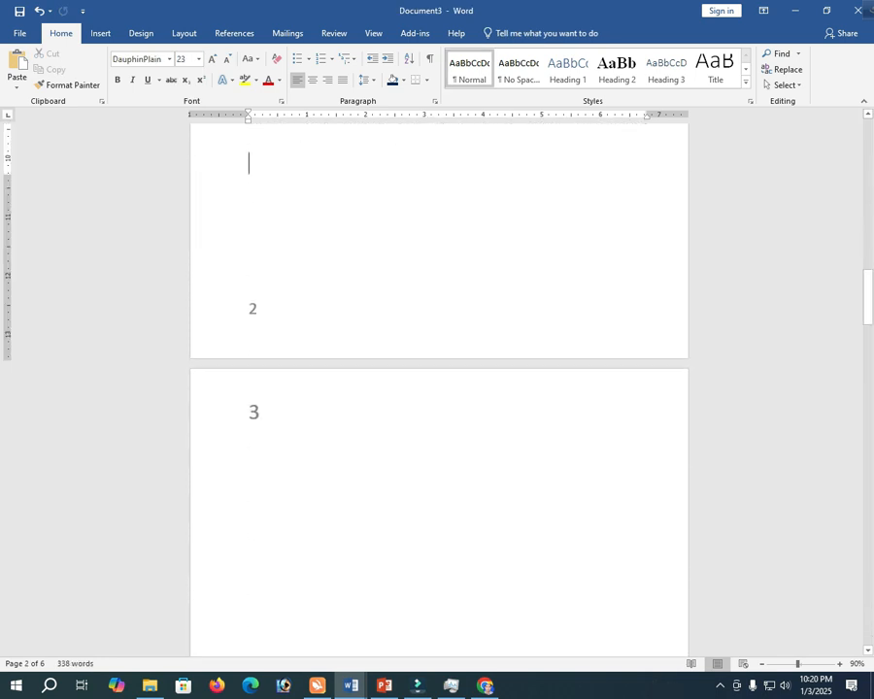
pyautogui.scroll(-5, 439, 388)
pyautogui.scroll(-8, 439, 388)
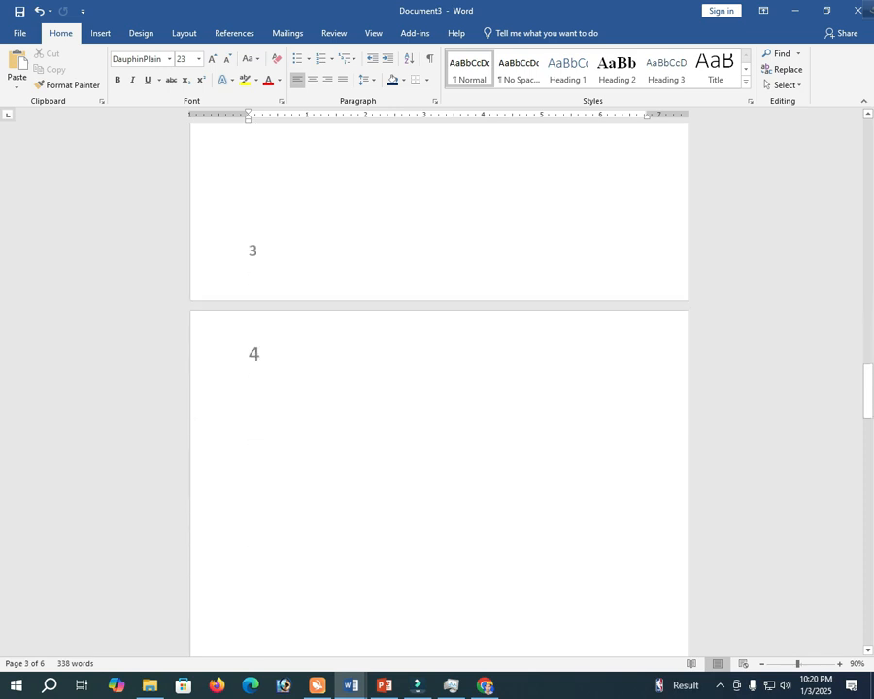
pyautogui.click(101, 33)
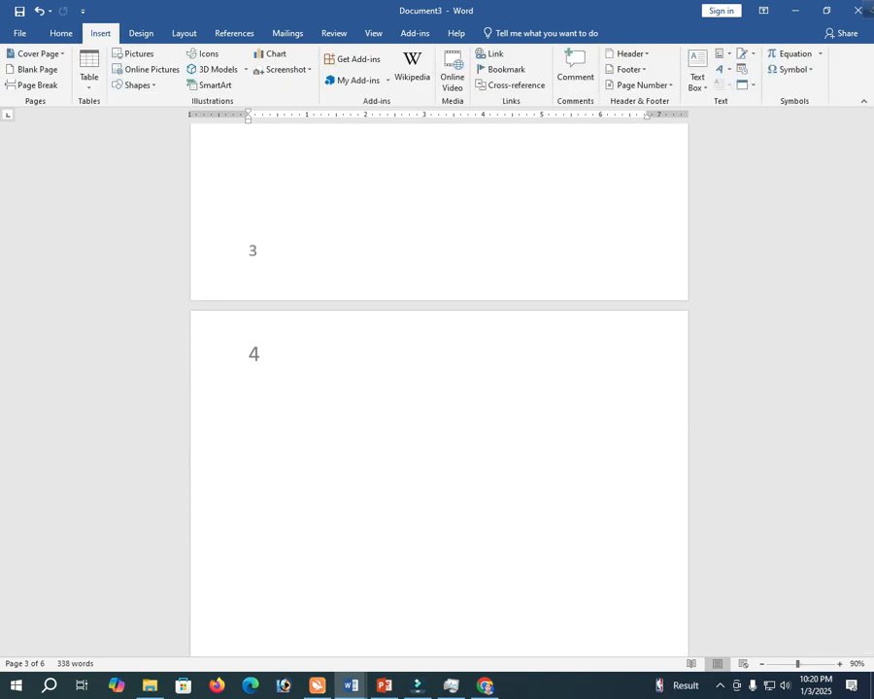
pyautogui.click(639, 84)
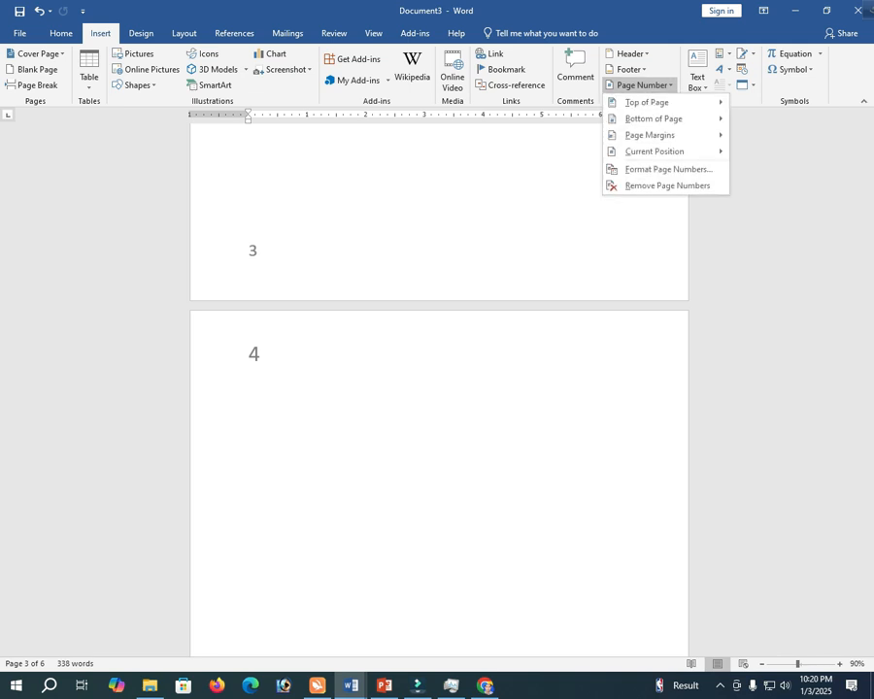
pyautogui.moveTo(650, 135)
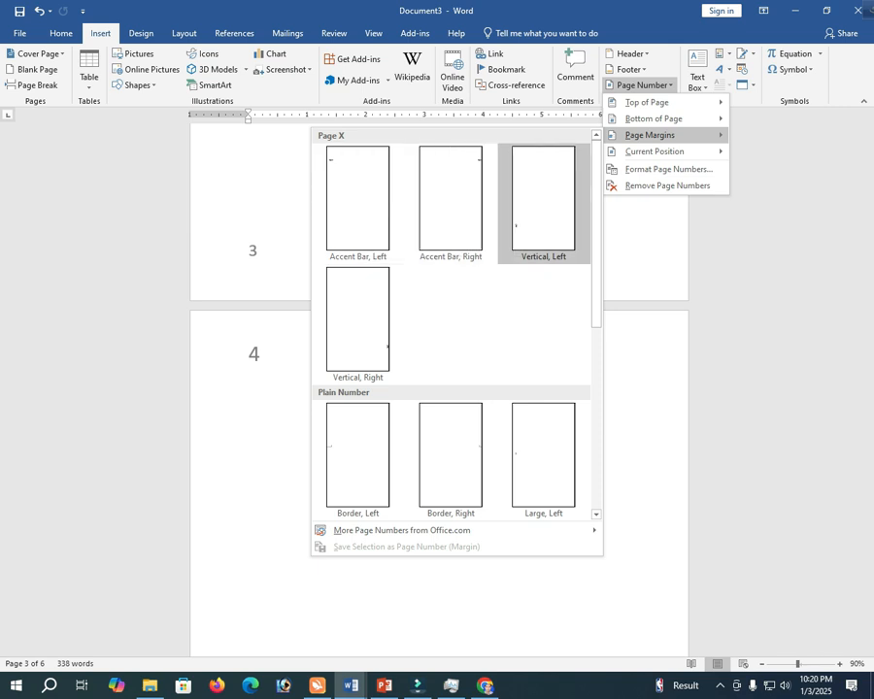
pyautogui.press('Escape')
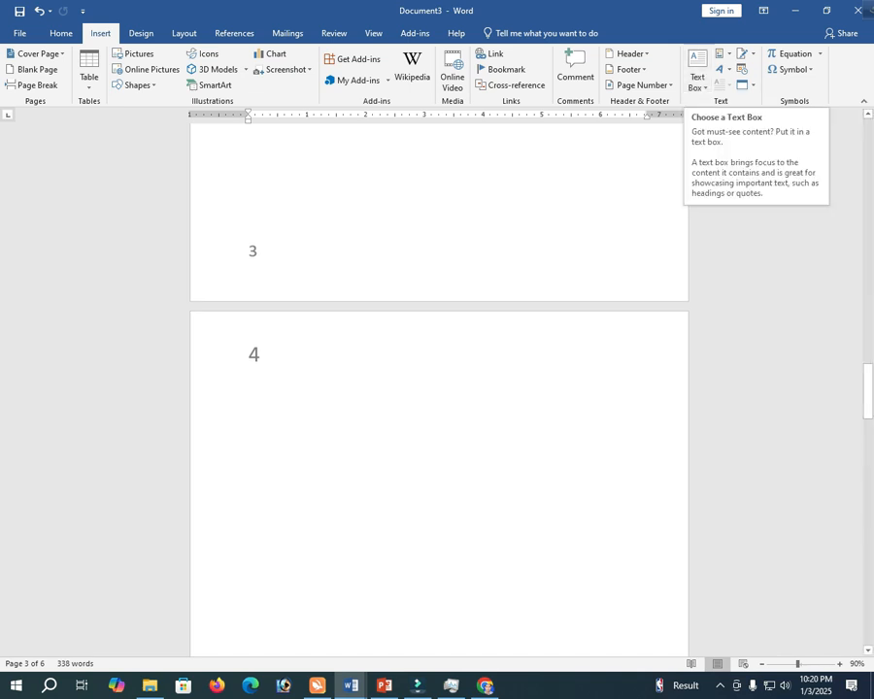
# - Enter the filler text "ughkjgjk" followed by a long run of the letter g on page 2
pyautogui.scroll(5, 439, 388)
pyautogui.scroll(3, 439, 389)
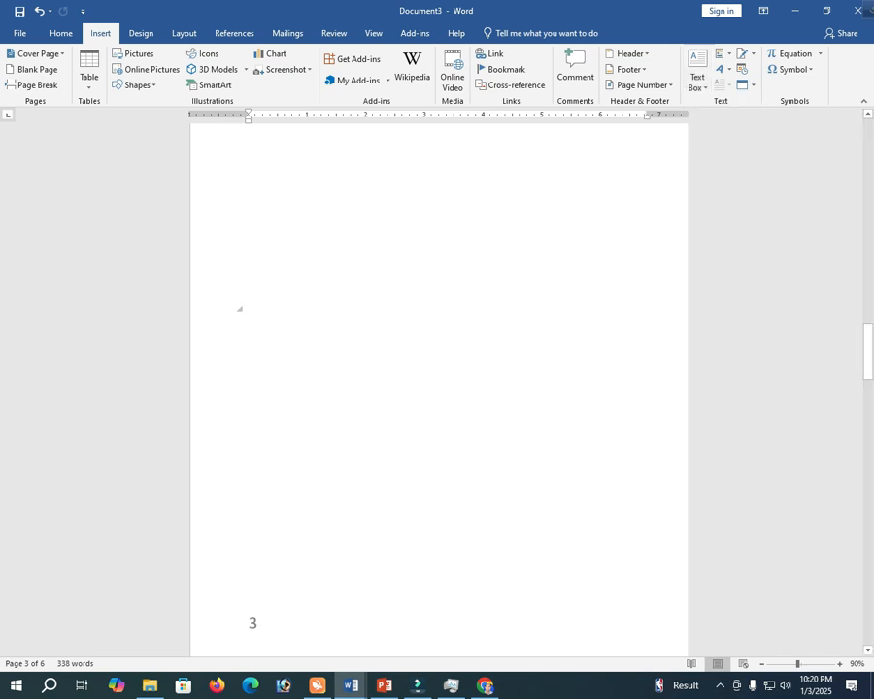
pyautogui.write('ughkjgjk')
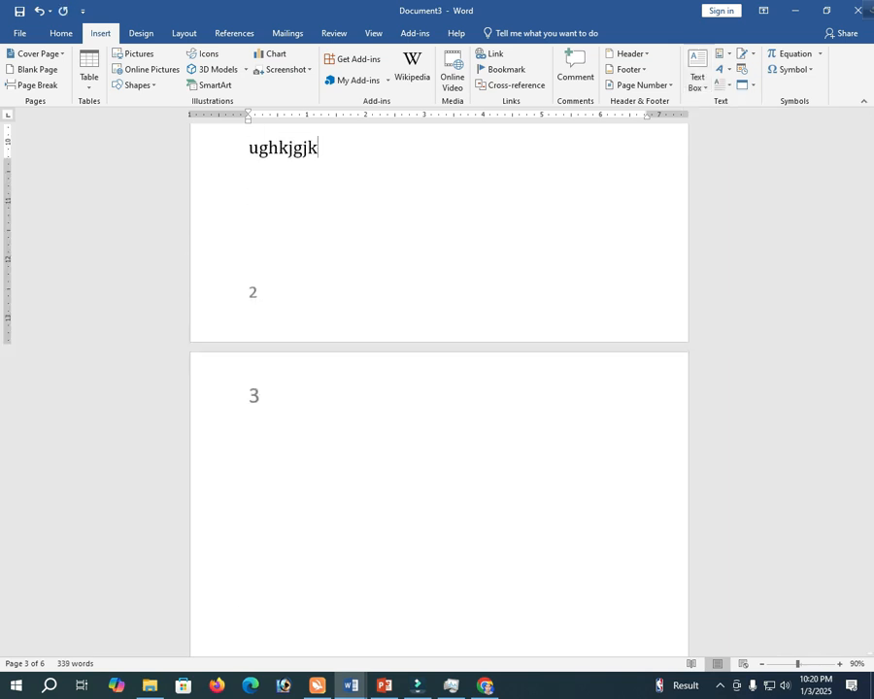
pyautogui.write('ggggggggggggggggggggggggggggggggggggg')
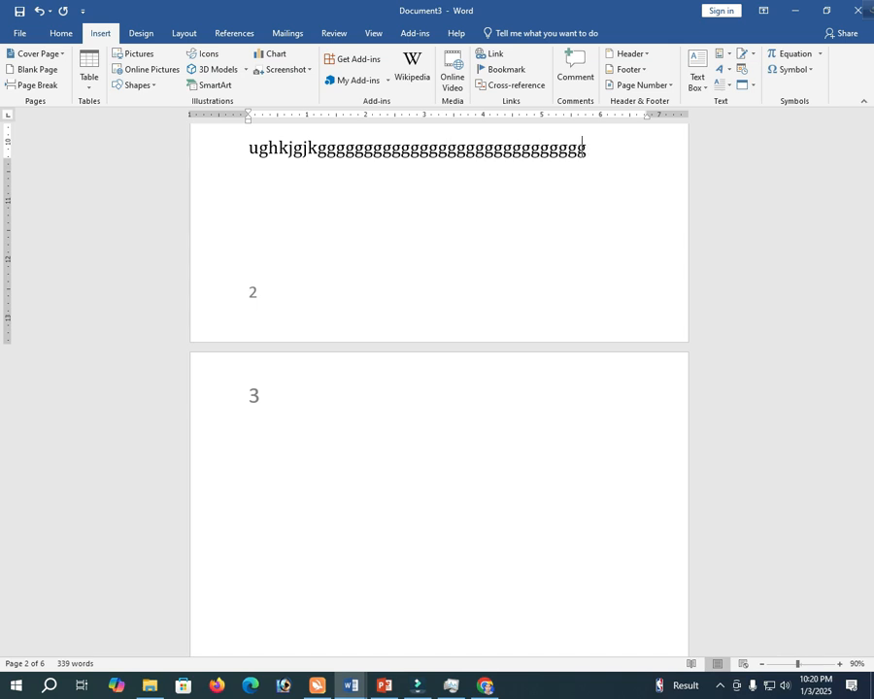
# - Insert the built-in Simple Text Box with the text cursor at the end of the filler line on page 2
pyautogui.scroll(2, 438, 388)
pyautogui.click(247, 263)
pyautogui.hotkey('shift', 'End')
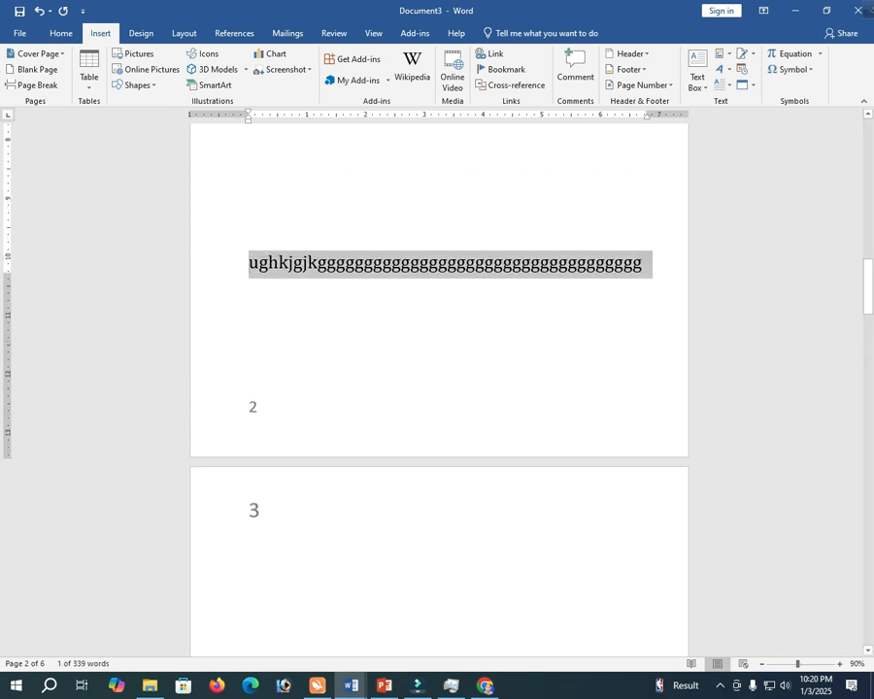
pyautogui.press('Right')
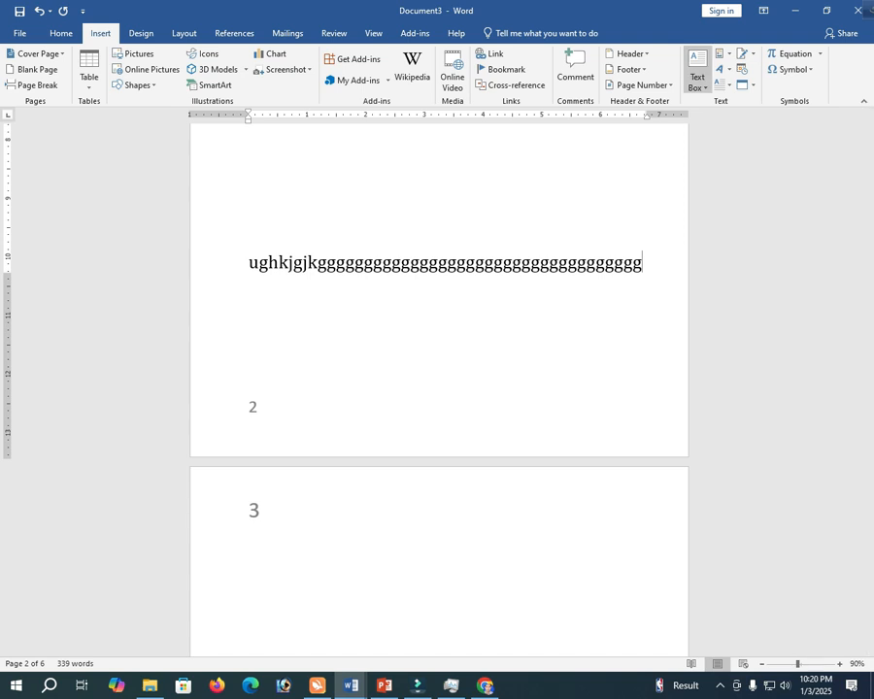
pyautogui.click(697, 75)
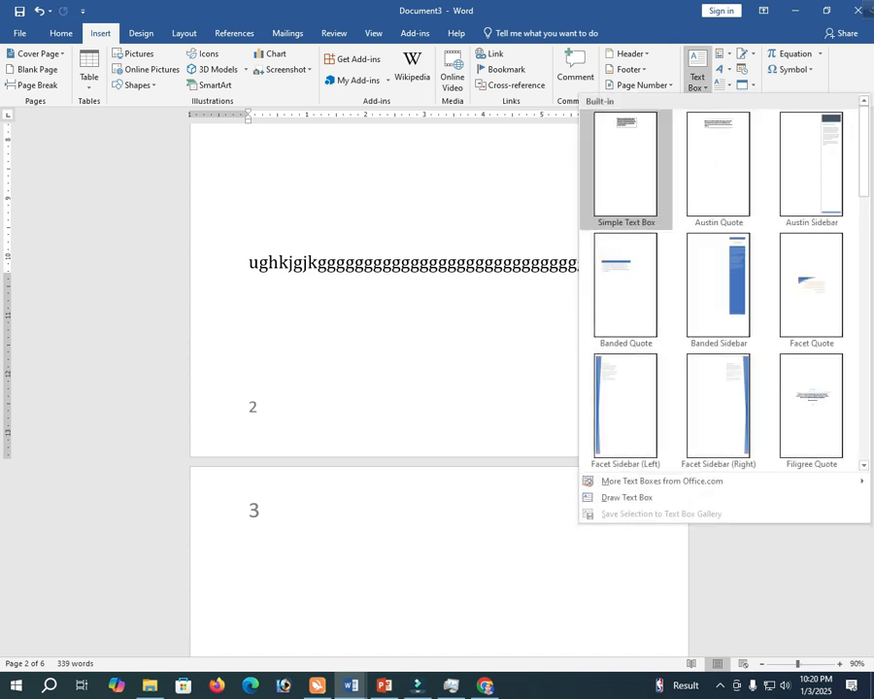
pyautogui.click(627, 163)
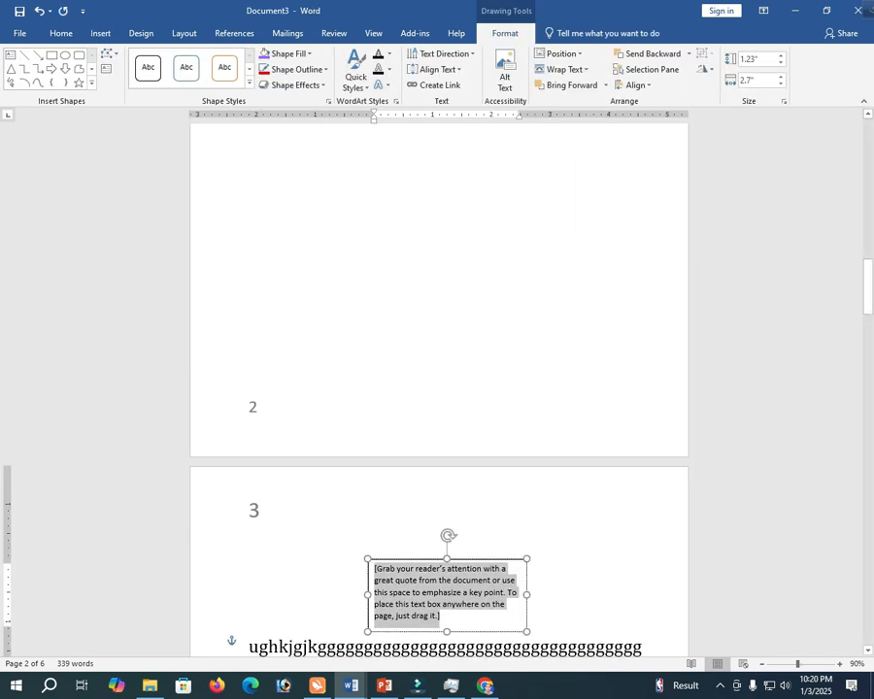
# - Narrow the quote text box to about 0.86 by 4.25 inches along the page's right edge
pyautogui.moveTo(480, 386); pyautogui.dragTo(567, 28)
pyautogui.moveTo(454, 305); pyautogui.dragTo(635, 321)
pyautogui.scroll(1, 563, 305)
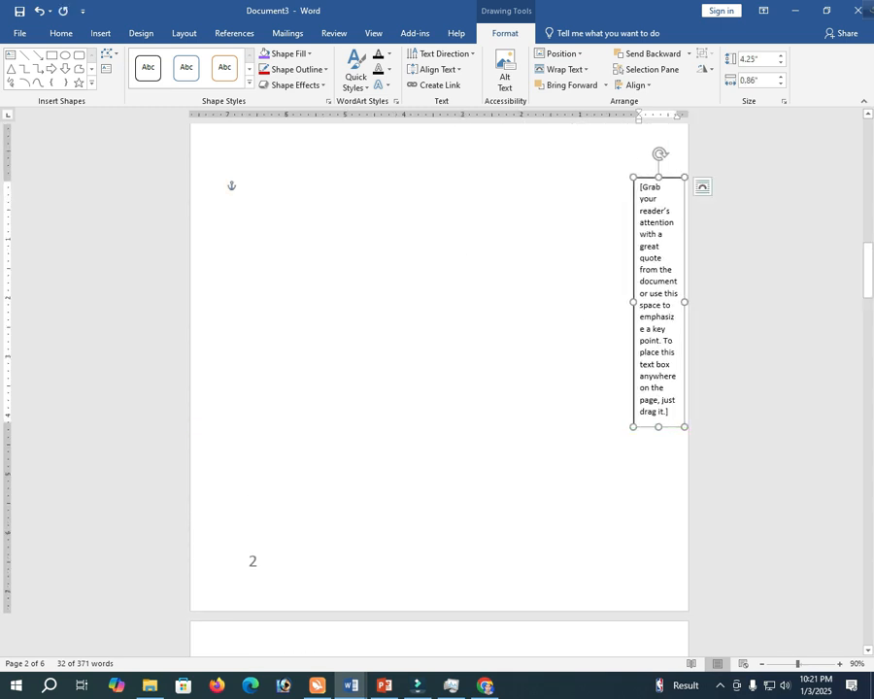
# - Apply the solid orange theme shape style with an outline to the quote text box
pyautogui.click(657, 291)
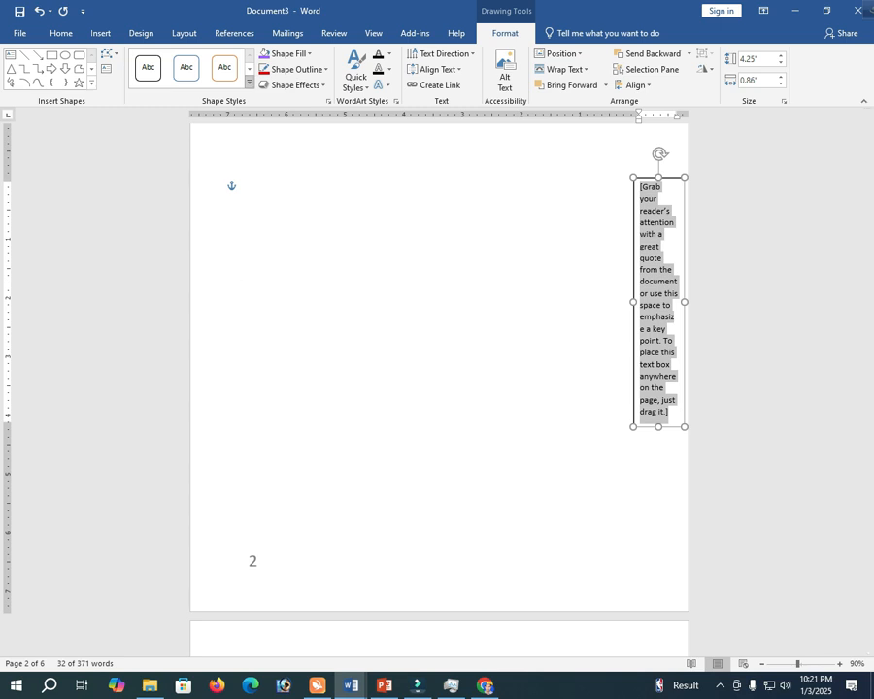
pyautogui.click(249, 84)
pyautogui.click(225, 138)
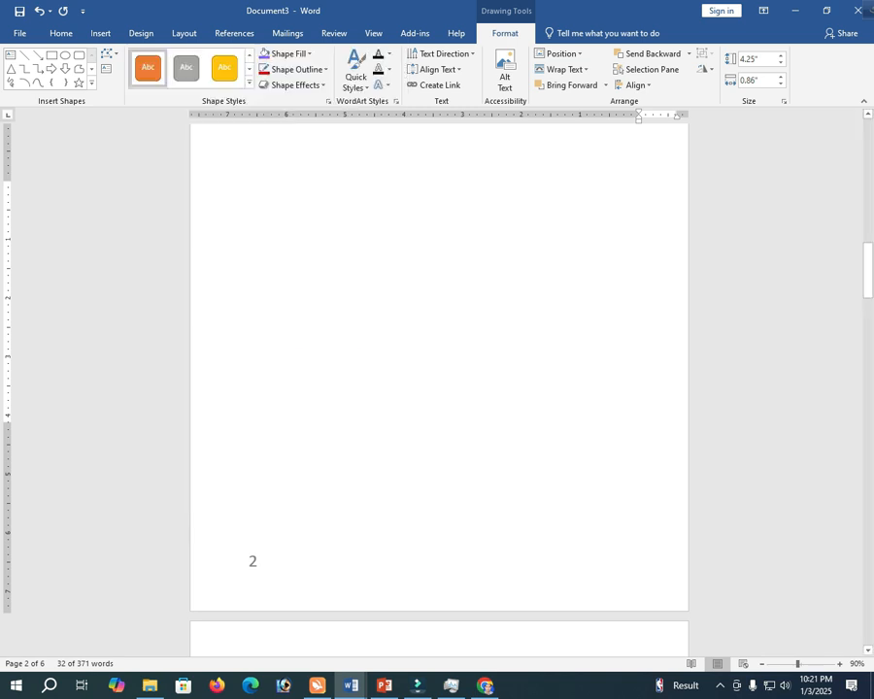
# - Apply the intense blue gradient shape style from the last row of theme styles to the quote text box
pyautogui.scroll(2, 439, 389)
pyautogui.scroll(-10, 439, 389)
pyautogui.scroll(-3, 439, 389)
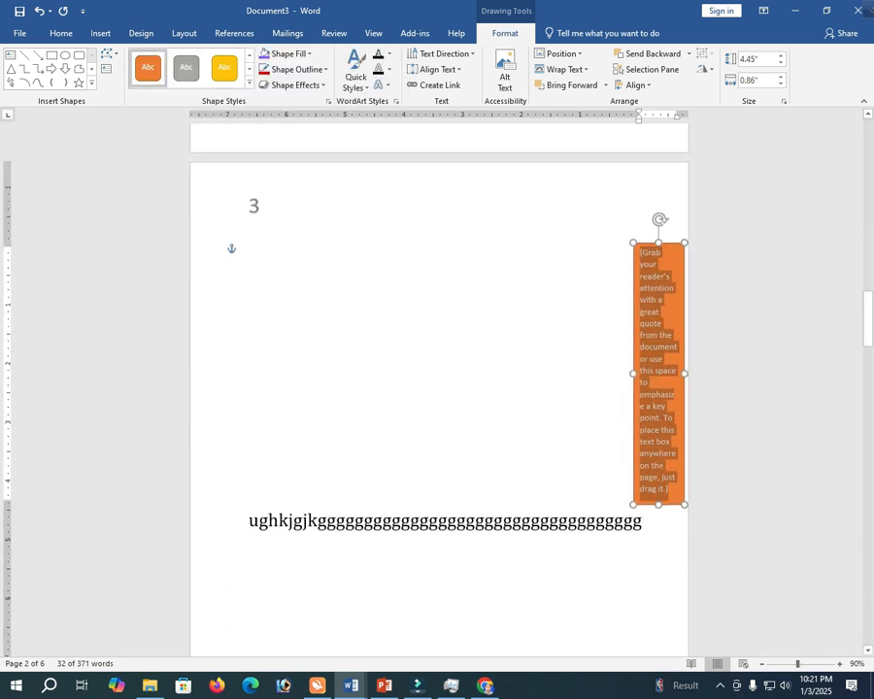
pyautogui.click(249, 83)
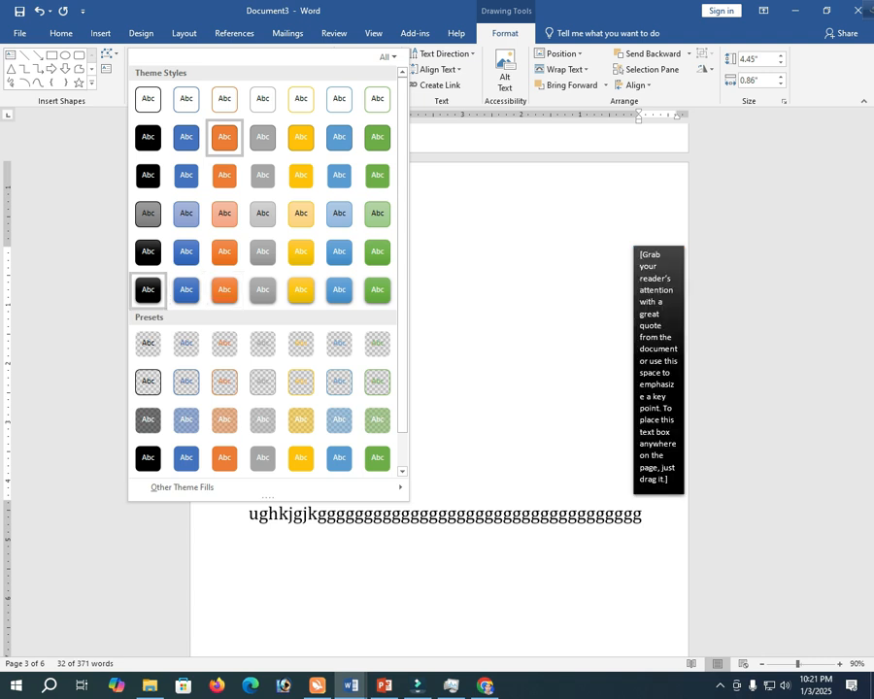
pyautogui.click(186, 289)
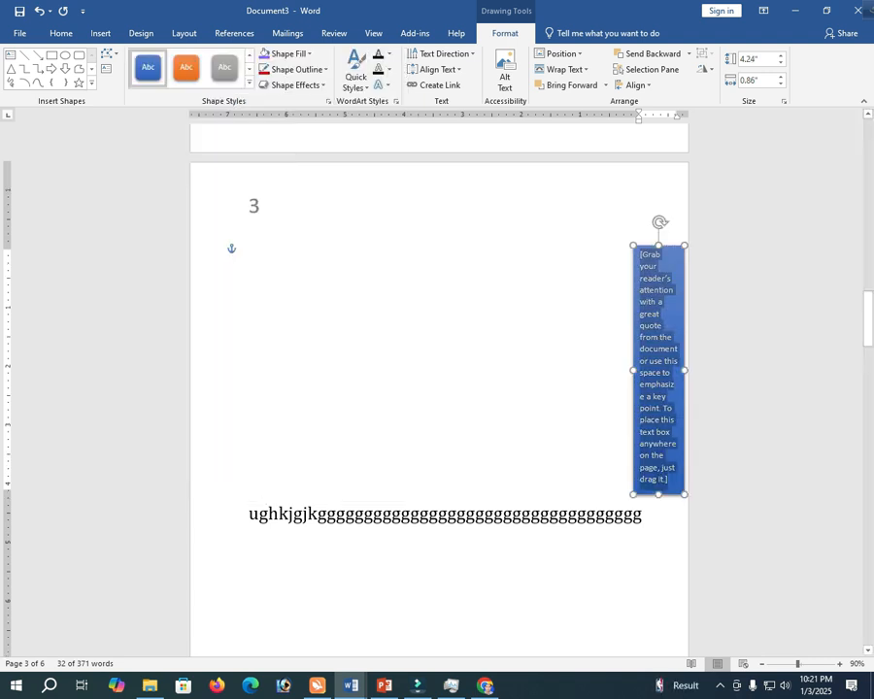
# - Enlarge the blue quote text box to about 7.23 inches wide and 3.56 inches high
pyautogui.moveTo(633, 370); pyautogui.dragTo(343, 370)
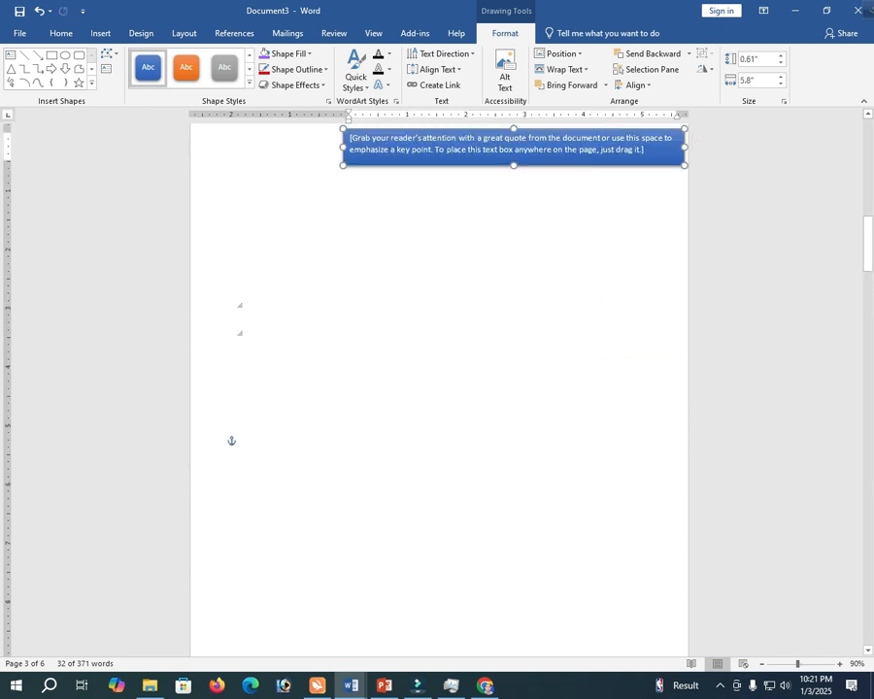
pyautogui.scroll(3, 439, 389)
pyautogui.moveTo(514, 313); pyautogui.dragTo(508, 446)
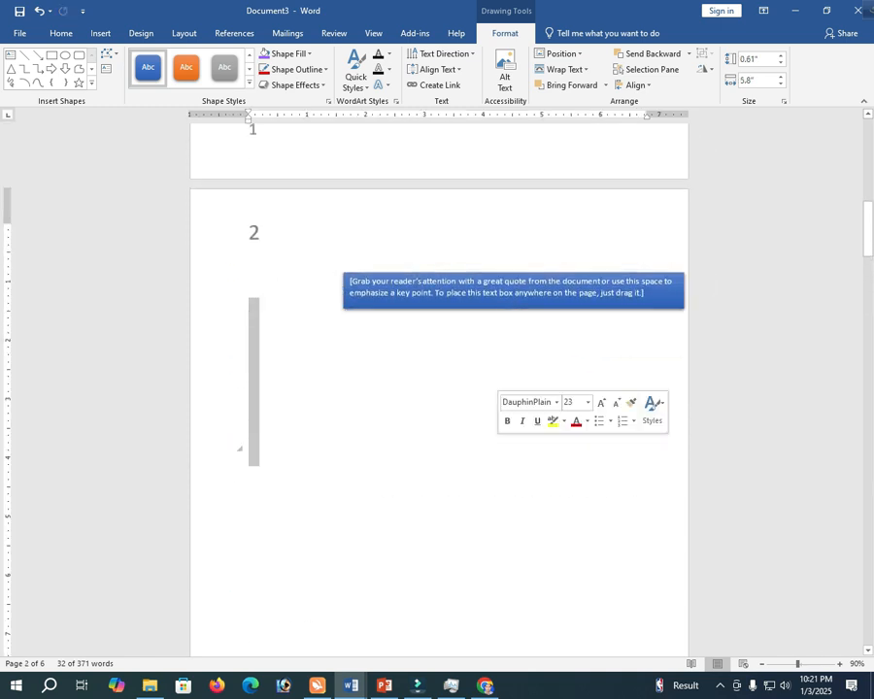
pyautogui.click(514, 299)
pyautogui.moveTo(514, 309); pyautogui.dragTo(514, 481)
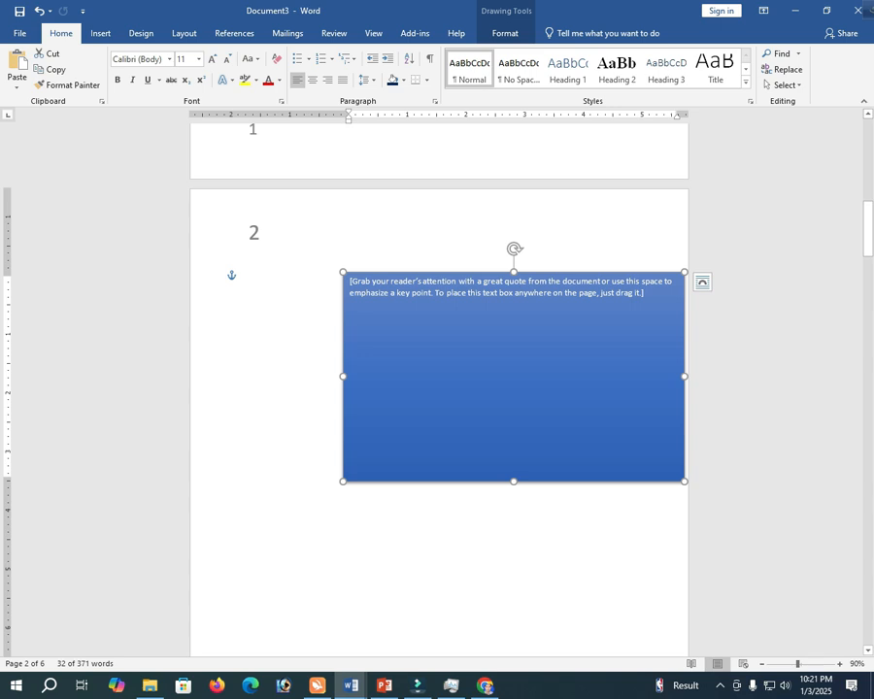
pyautogui.moveTo(343, 376); pyautogui.dragTo(258, 376)
# - Select the quote text and fill the text box with the standard light blue colour
pyautogui.moveTo(266, 281); pyautogui.dragTo(476, 293)
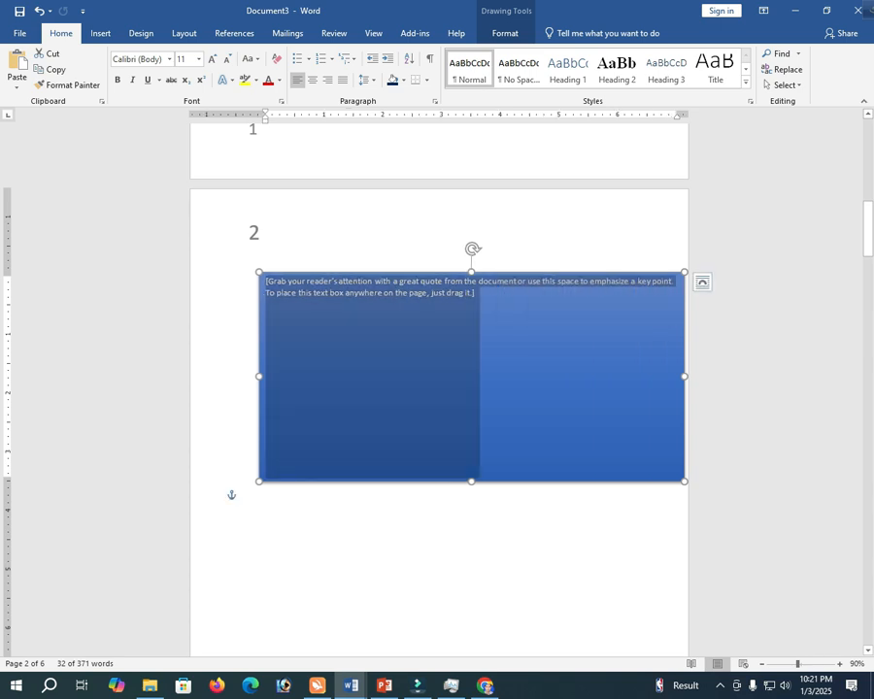
pyautogui.click(505, 33)
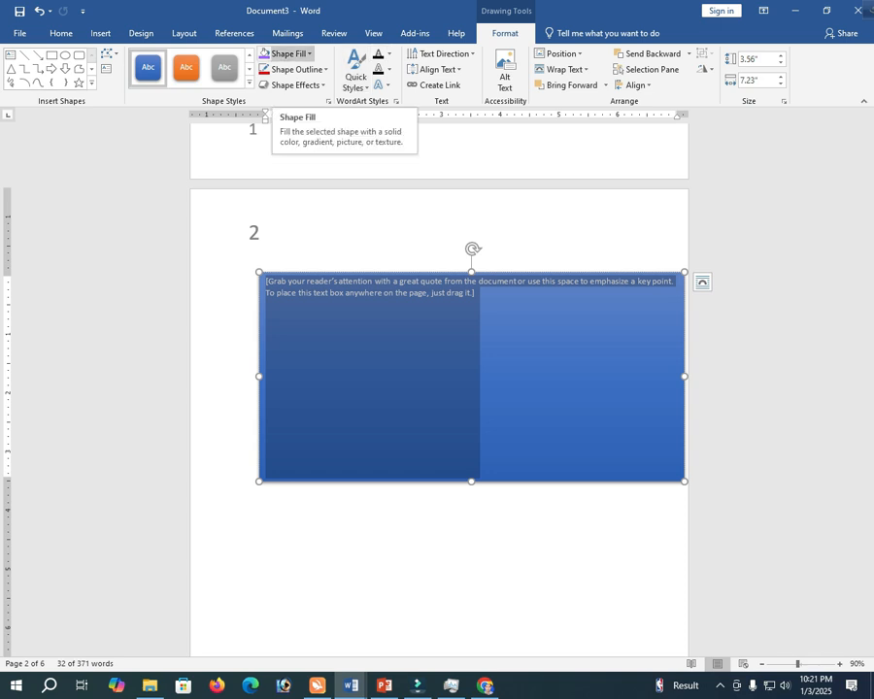
pyautogui.click(264, 55)
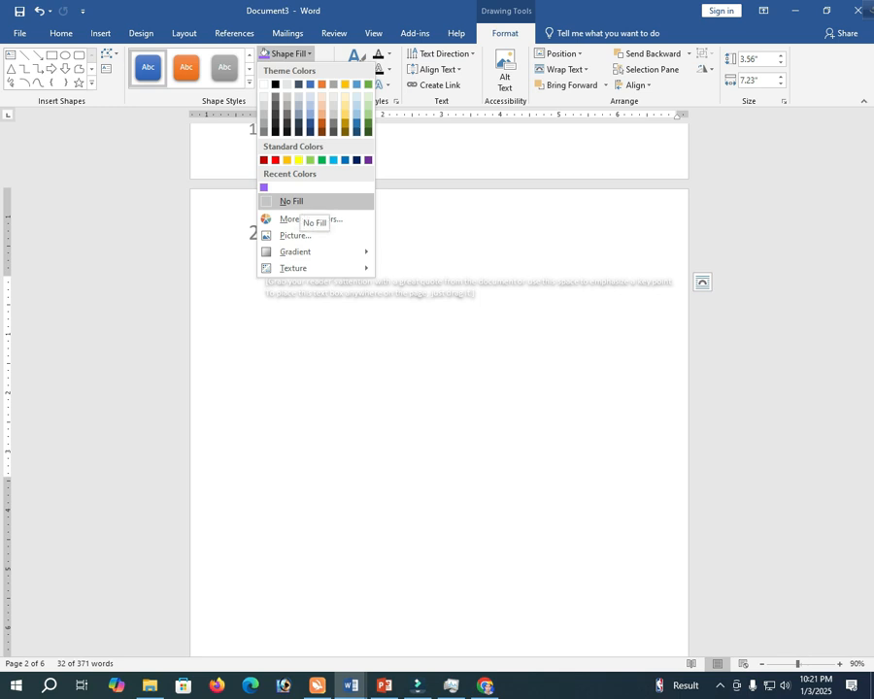
pyautogui.press('Escape')
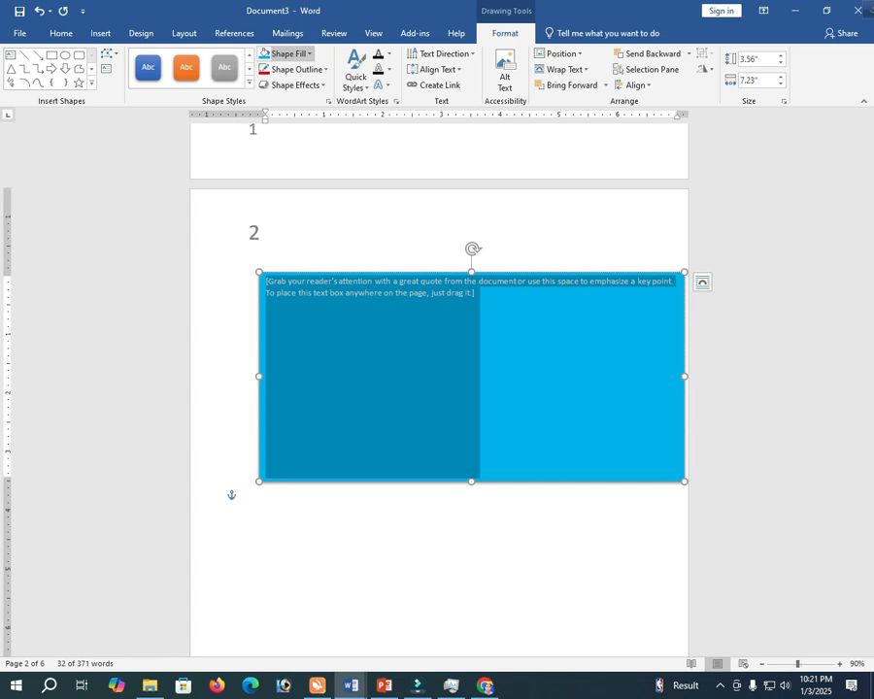
# - Fill the text box with the picture file "card" from the Driving folder on the computer
pyautogui.click(286, 54)
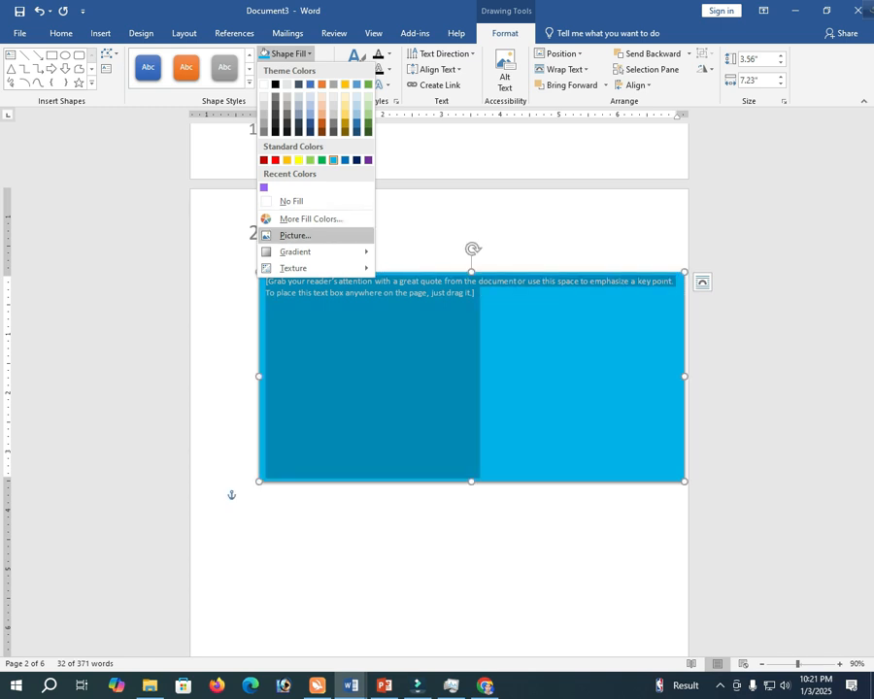
pyautogui.click(296, 235)
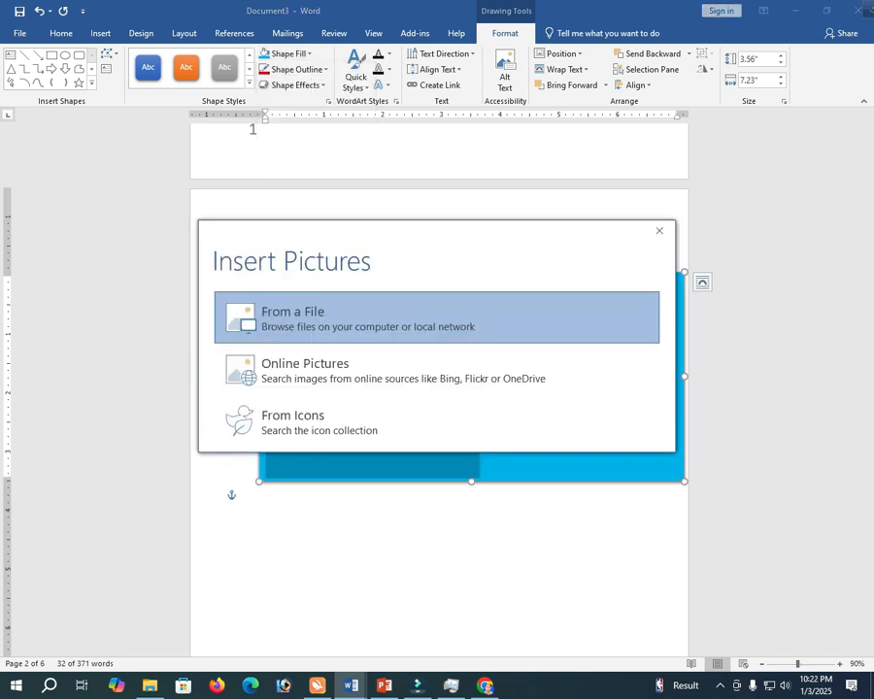
pyautogui.click(297, 318)
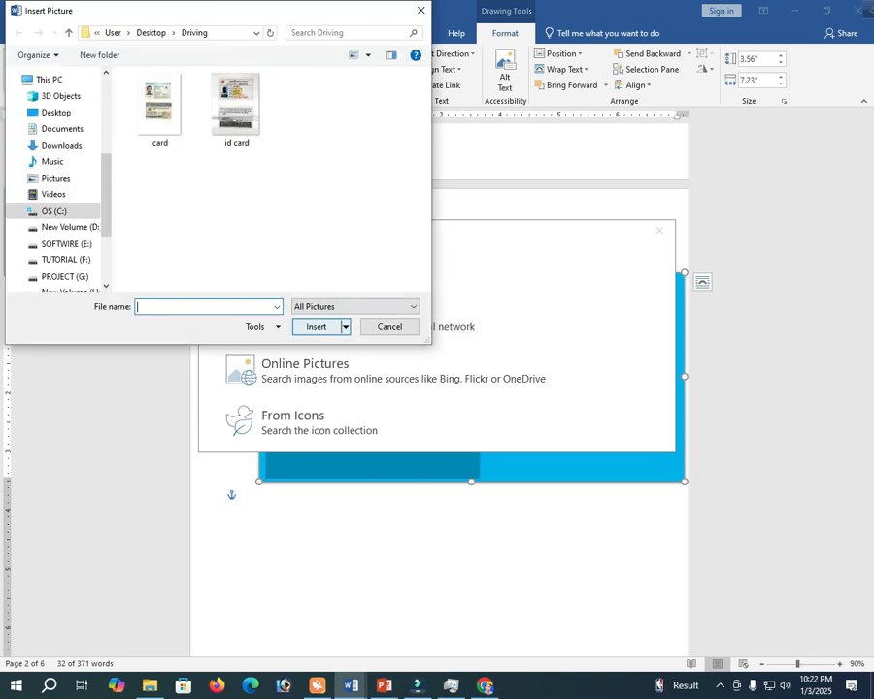
pyautogui.click(160, 111)
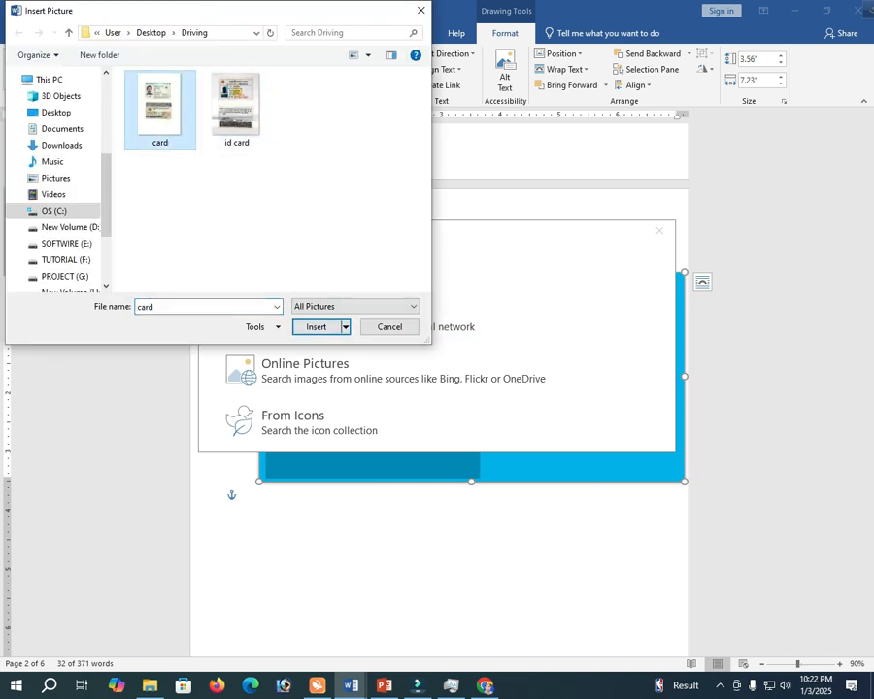
pyautogui.click(317, 327)
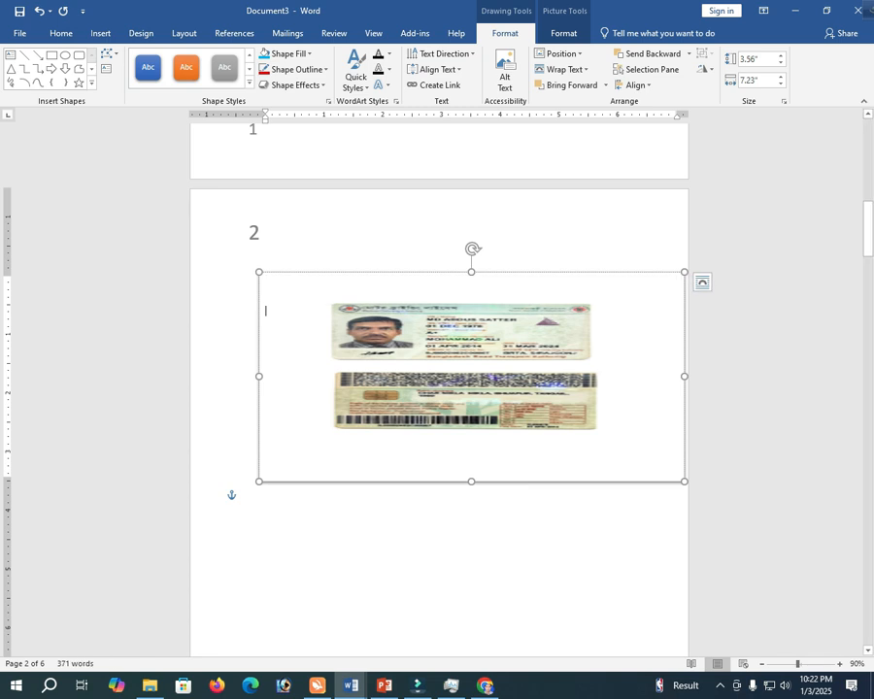
pyautogui.click(297, 69)
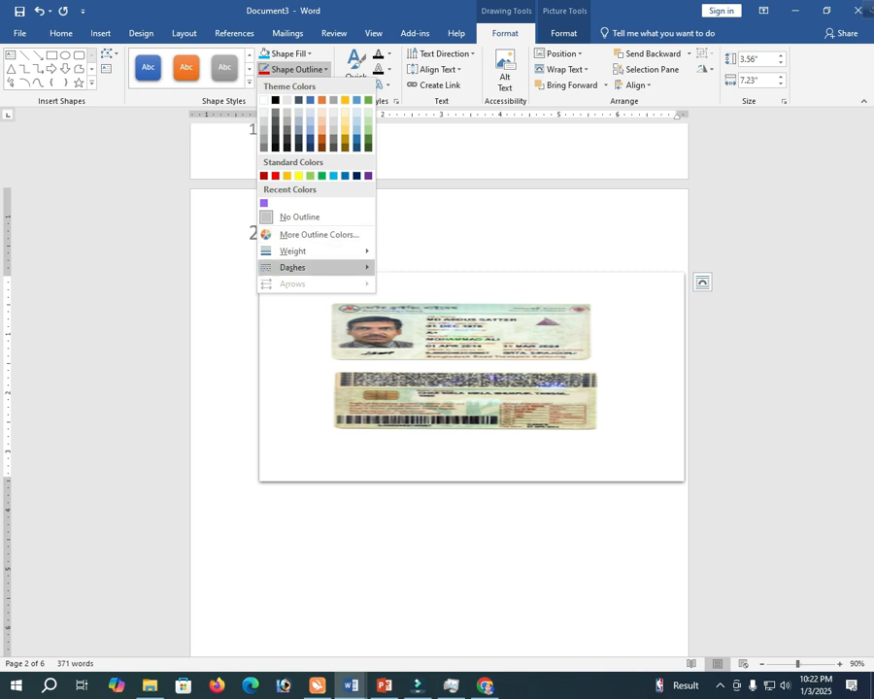
pyautogui.click(447, 365)
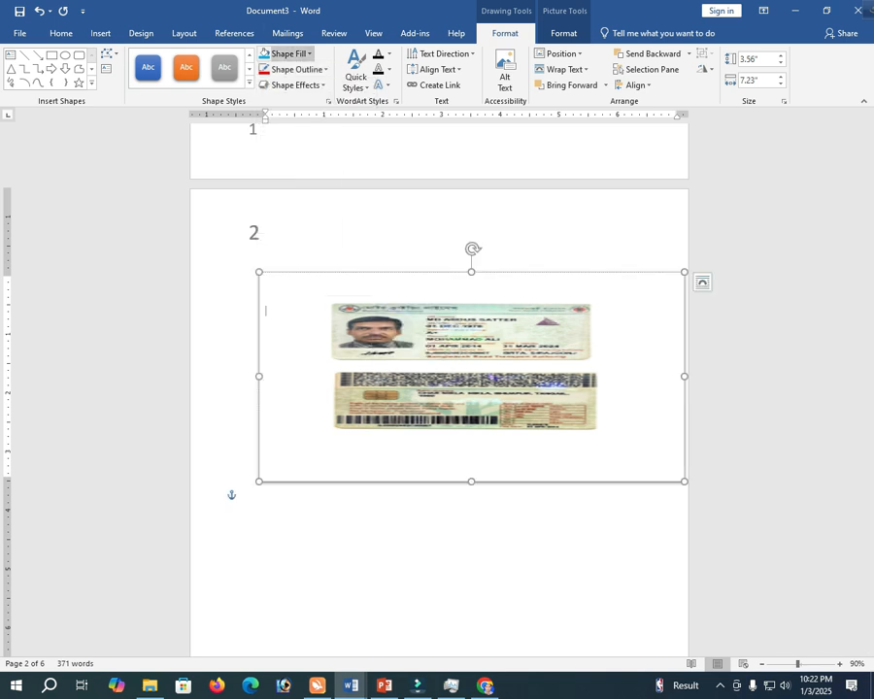
# - Fill the text box with the first dark-variation gradient, a blue diagonal starting darkest in the upper-left corner
pyautogui.click(265, 54)
pyautogui.moveTo(320, 252)
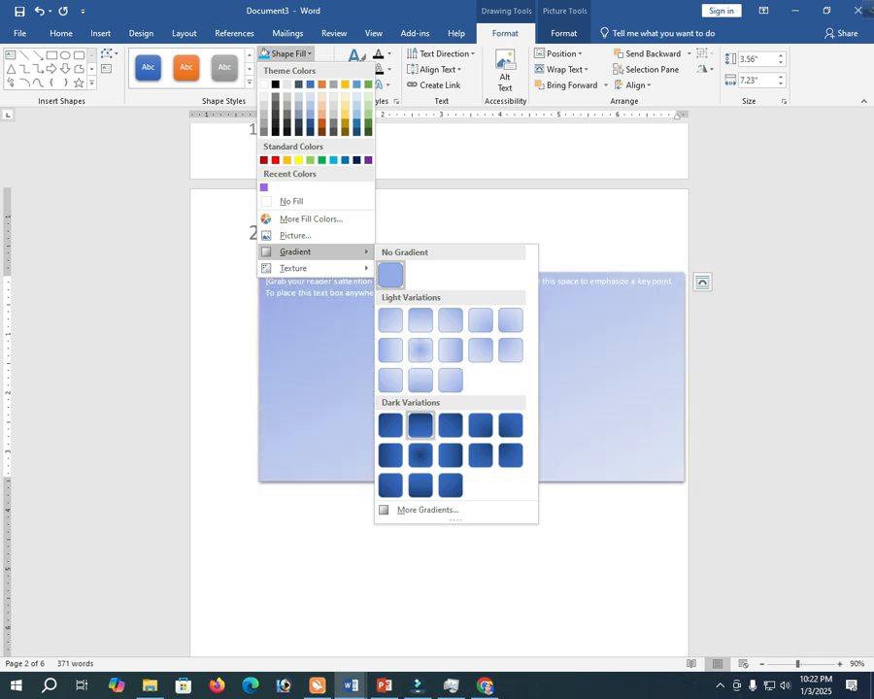
pyautogui.click(390, 425)
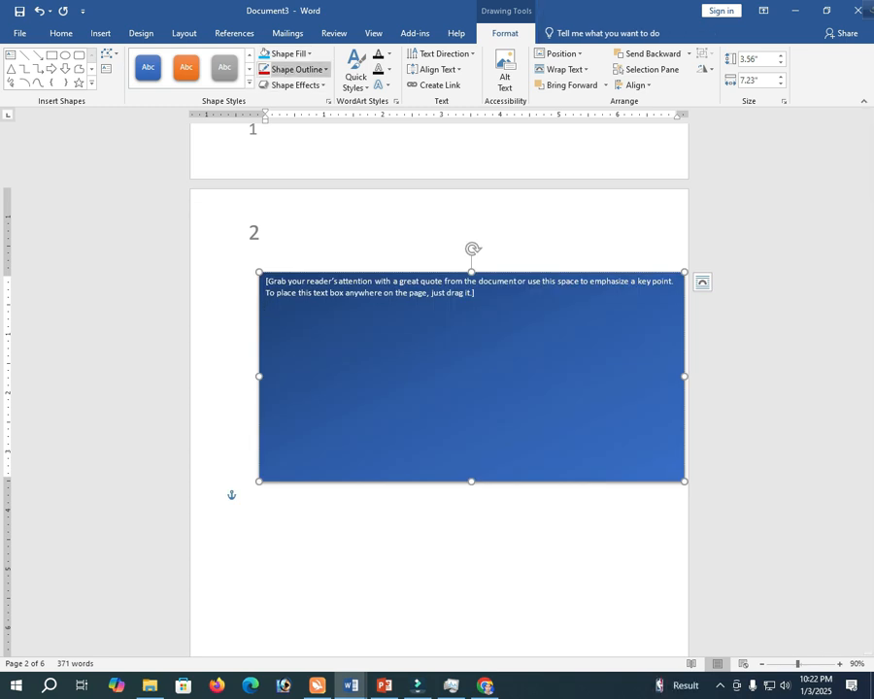
# - Open the detailed gradient settings and remove the middle gradient stop at 50% from the text box's fill
pyautogui.click(291, 54)
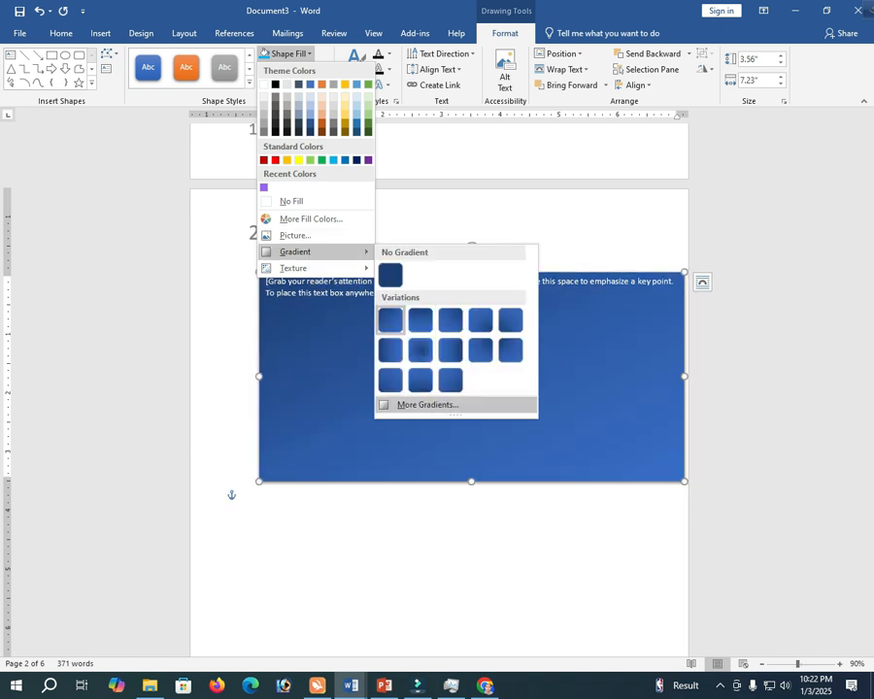
pyautogui.click(428, 404)
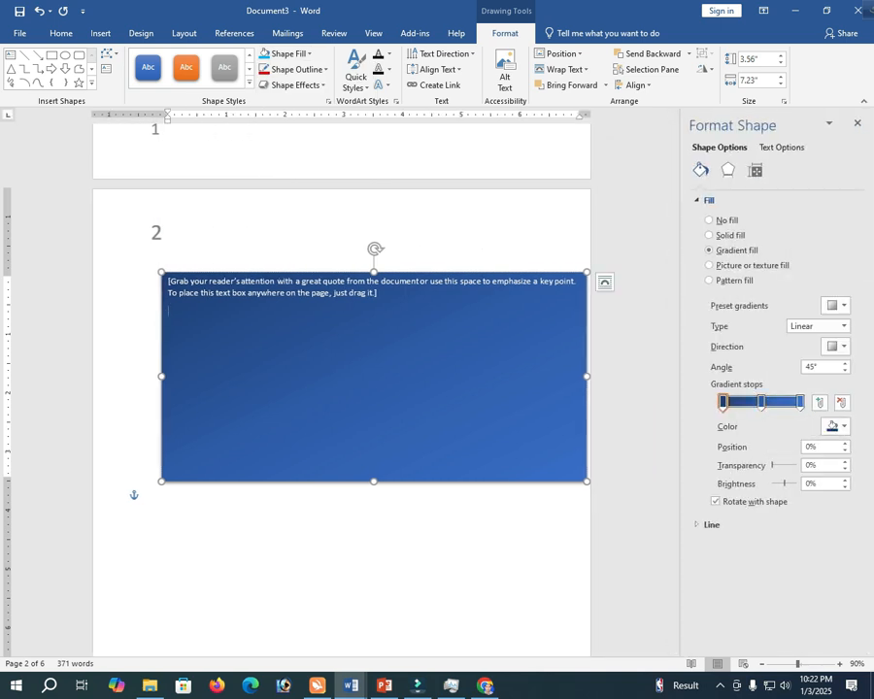
pyautogui.click(761, 402)
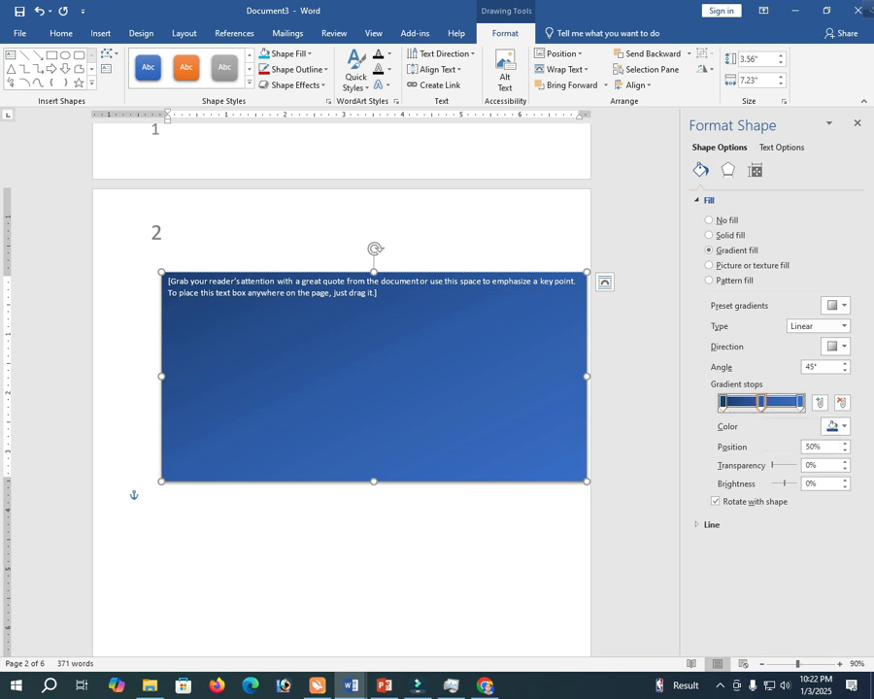
pyautogui.click(801, 402)
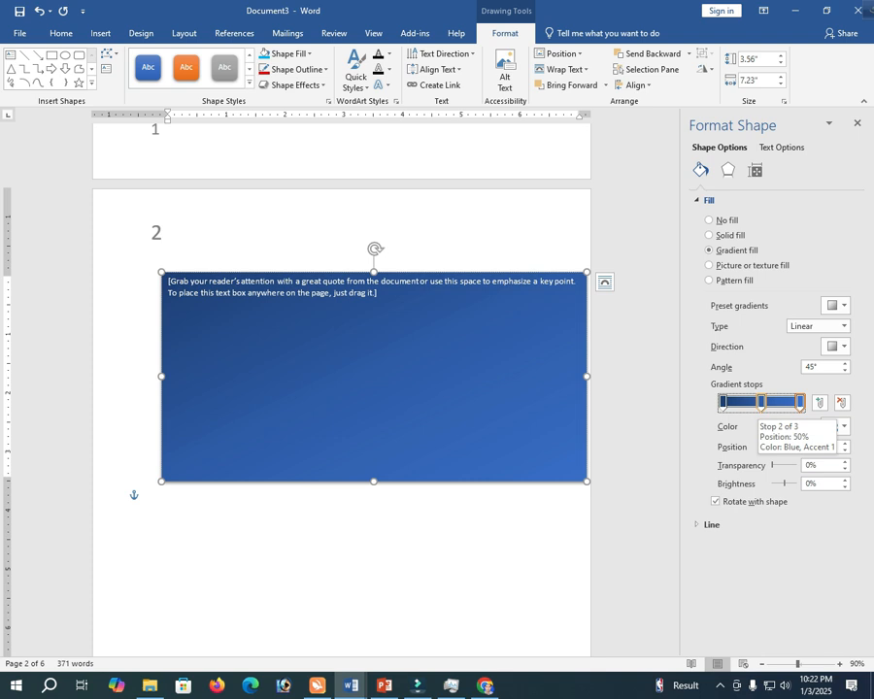
pyautogui.click(762, 402)
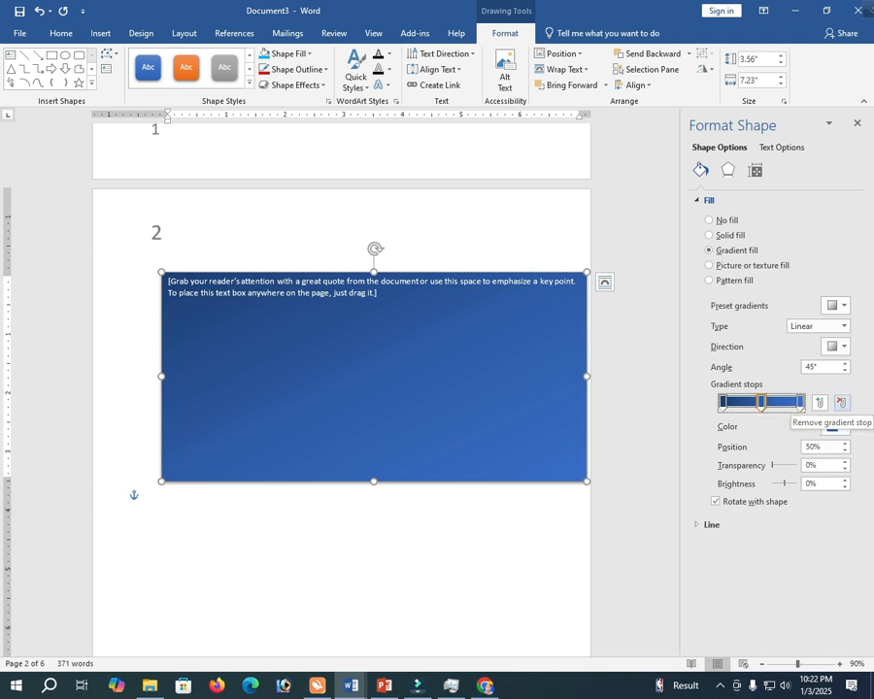
pyautogui.click(842, 402)
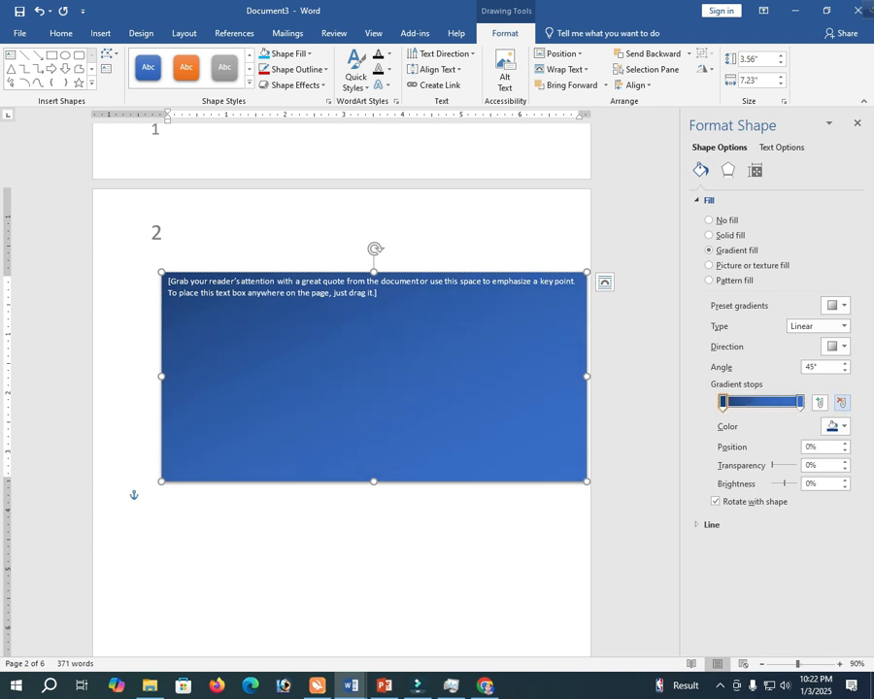
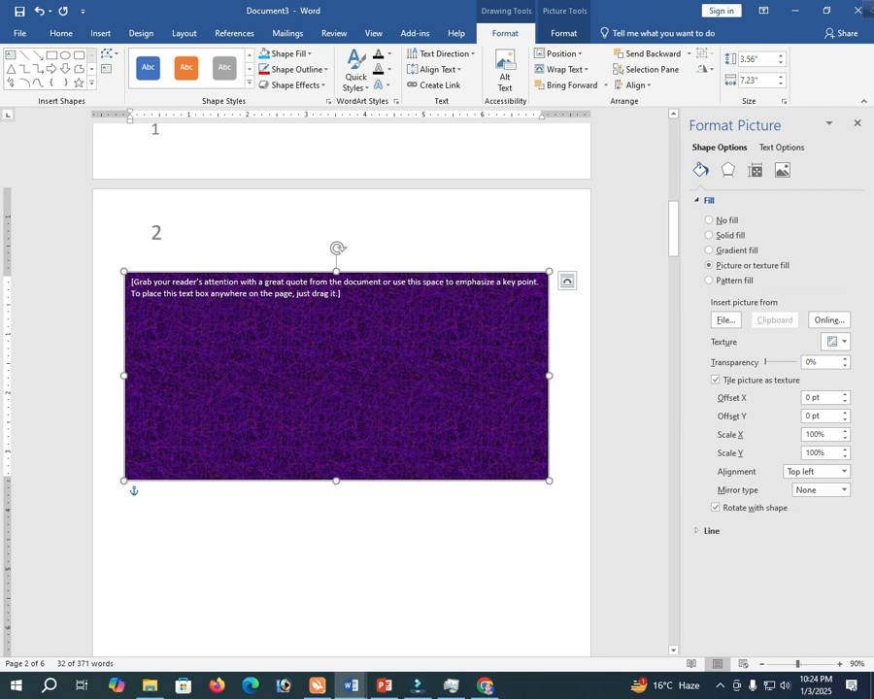
# - Try the green marble texture, and fill the text box with the online Apple picture of a red apple on a plain white background
pyautogui.click(783, 433)
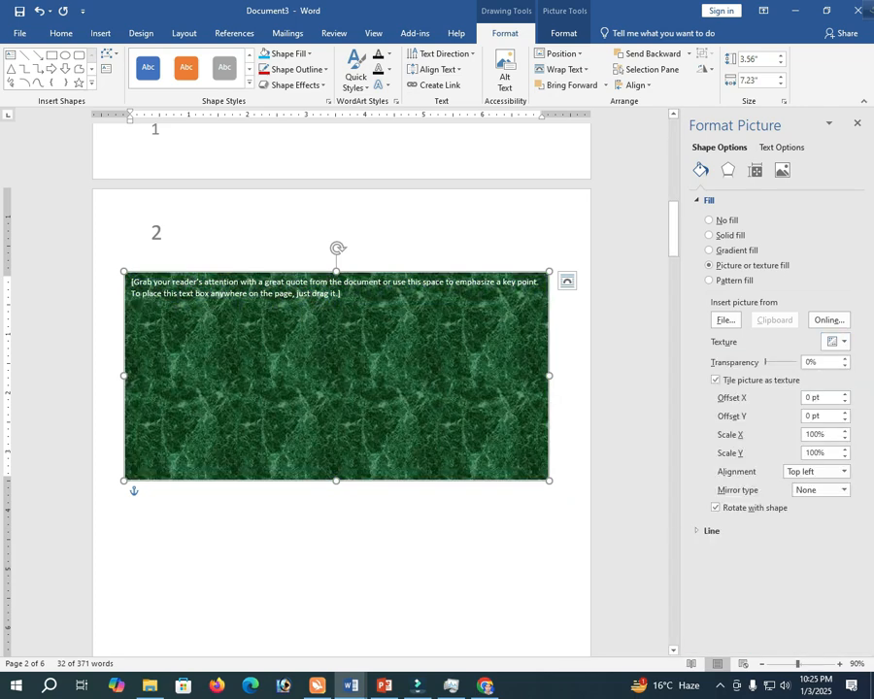
pyautogui.click(829, 320)
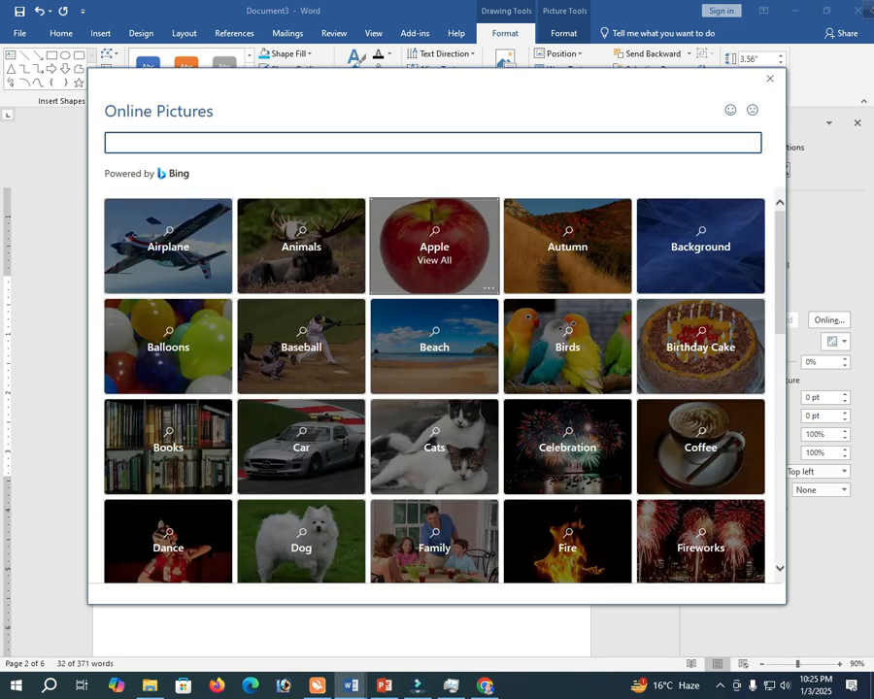
pyautogui.click(435, 246)
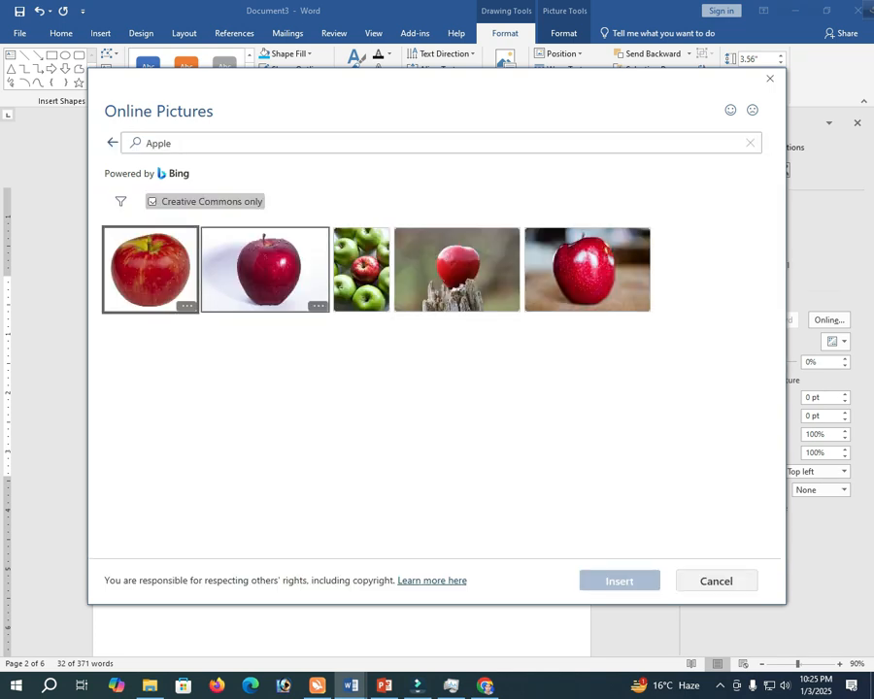
pyautogui.click(267, 270)
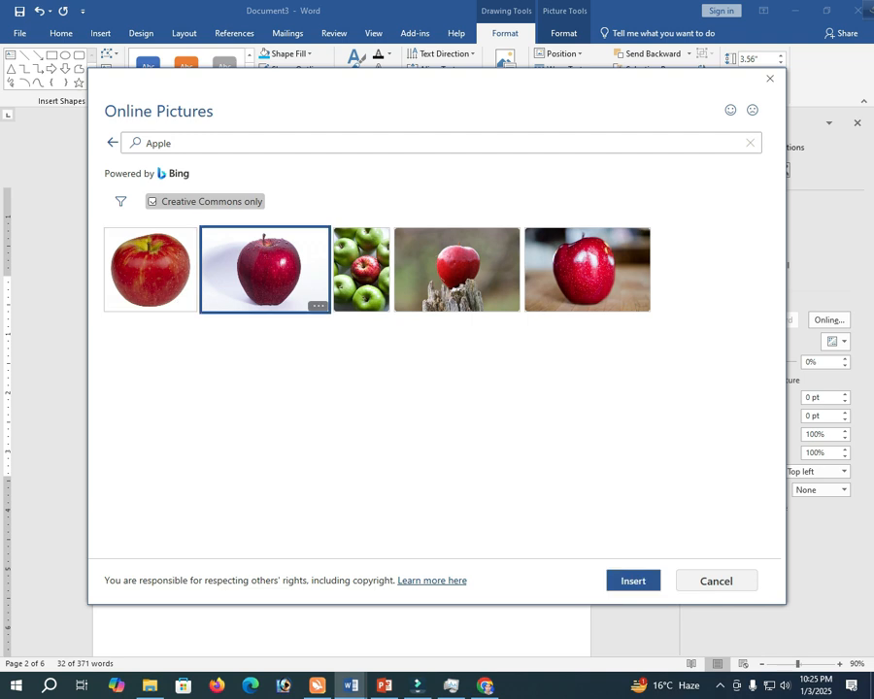
pyautogui.click(621, 580)
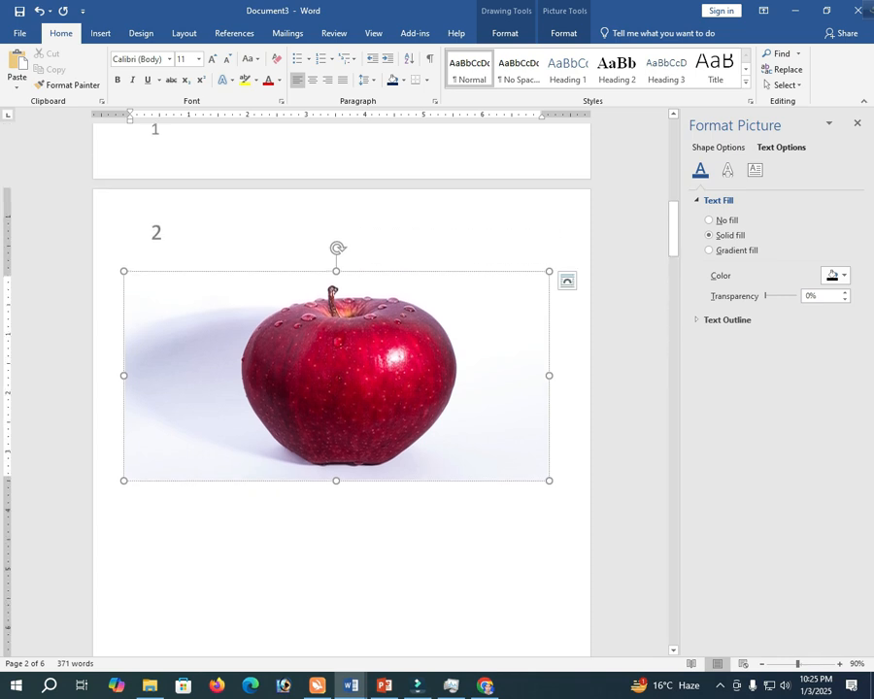
# - Insert WordArt in the solid blue style from the first row, placed over the apple picture text box on page 2
pyautogui.click(100, 33)
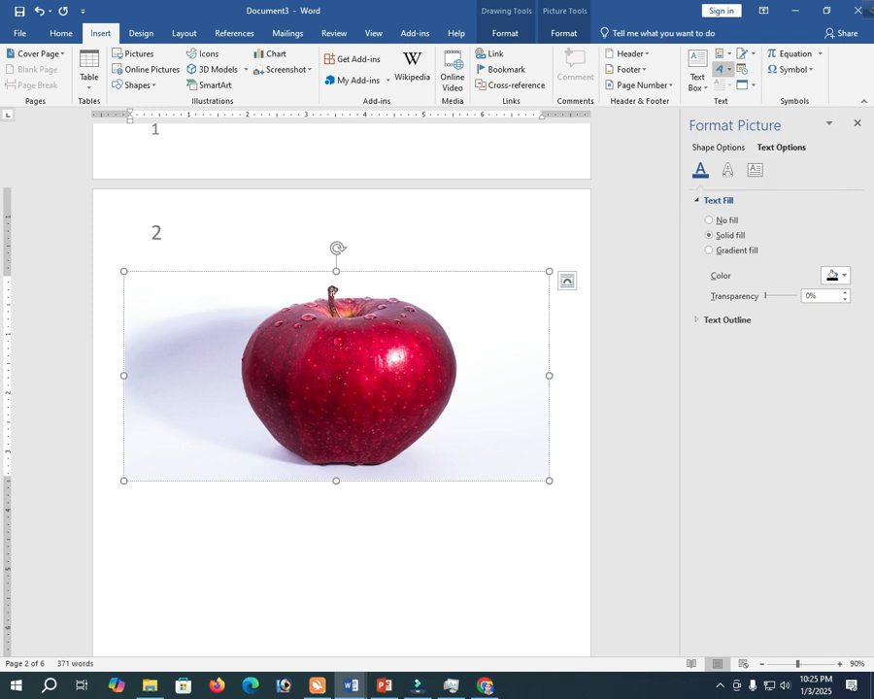
pyautogui.click(724, 54)
pyautogui.click(723, 54)
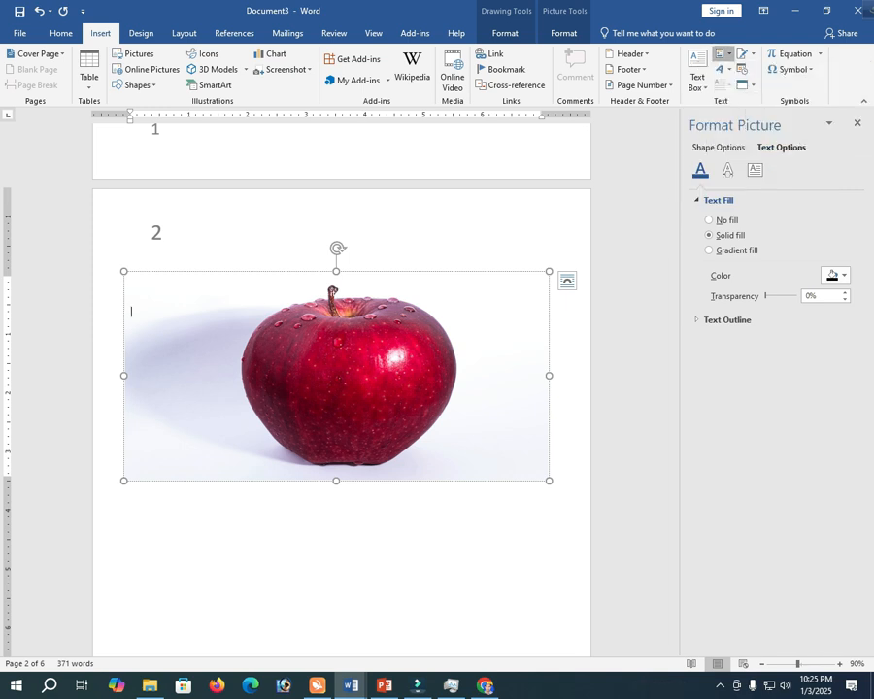
pyautogui.click(719, 69)
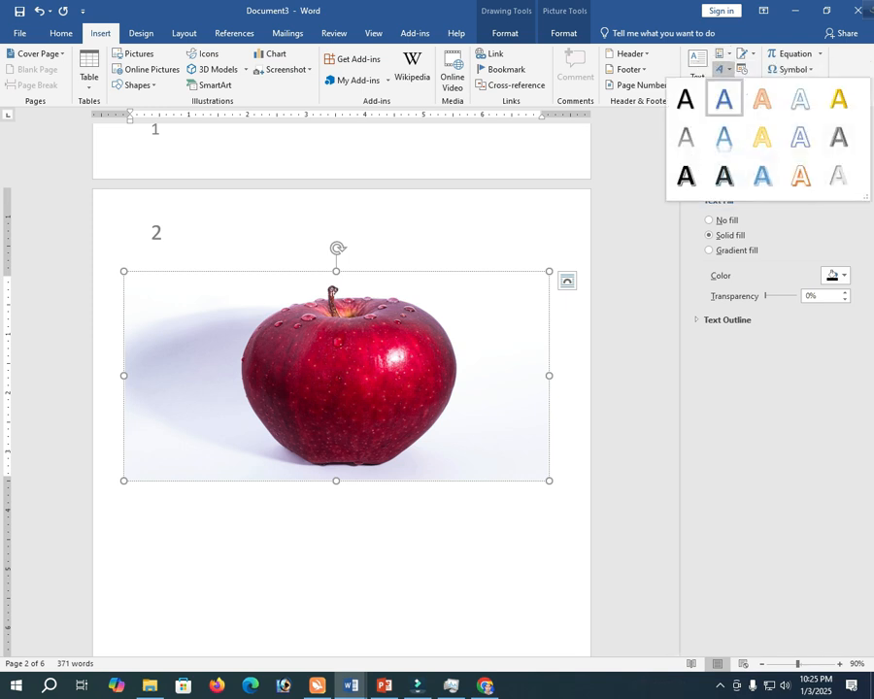
pyautogui.click(723, 98)
pyautogui.click(340, 389)
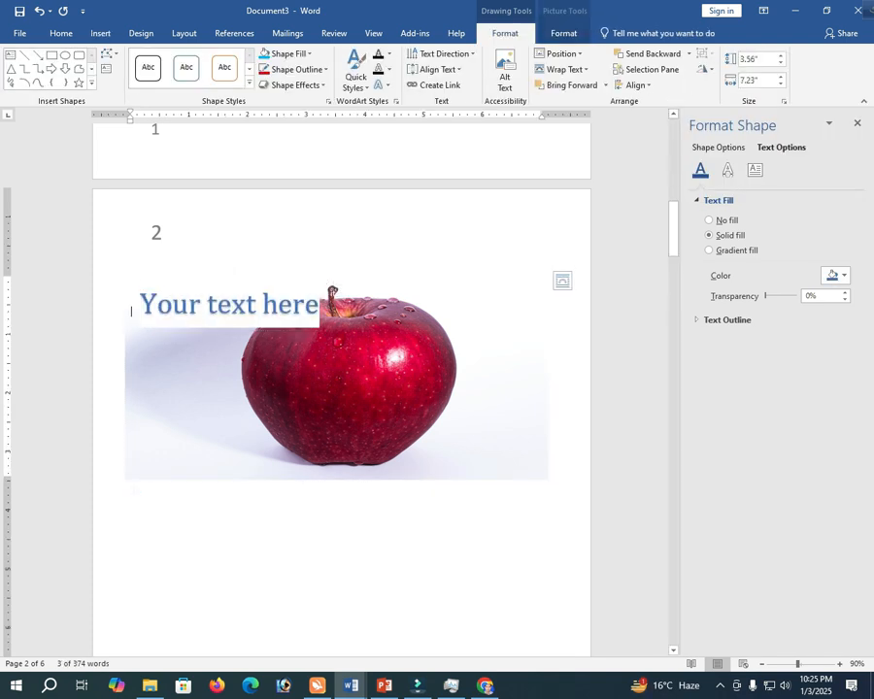
# - Create a new blank document and insert WordArt in the white-filled style with a blue outline
pyautogui.hotkey('ctrl', 'n')
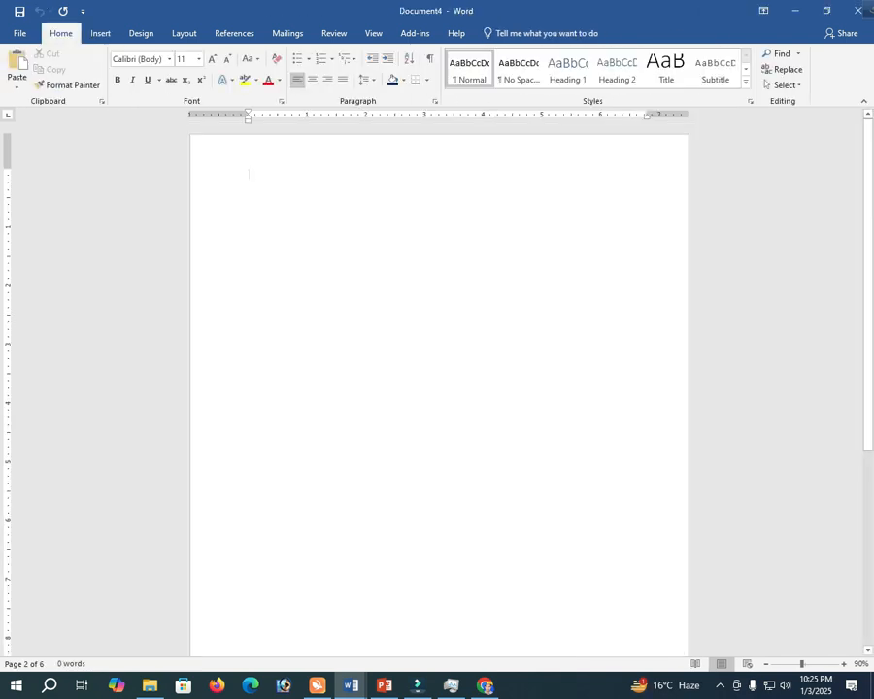
pyautogui.hotkey('alt', 'n')
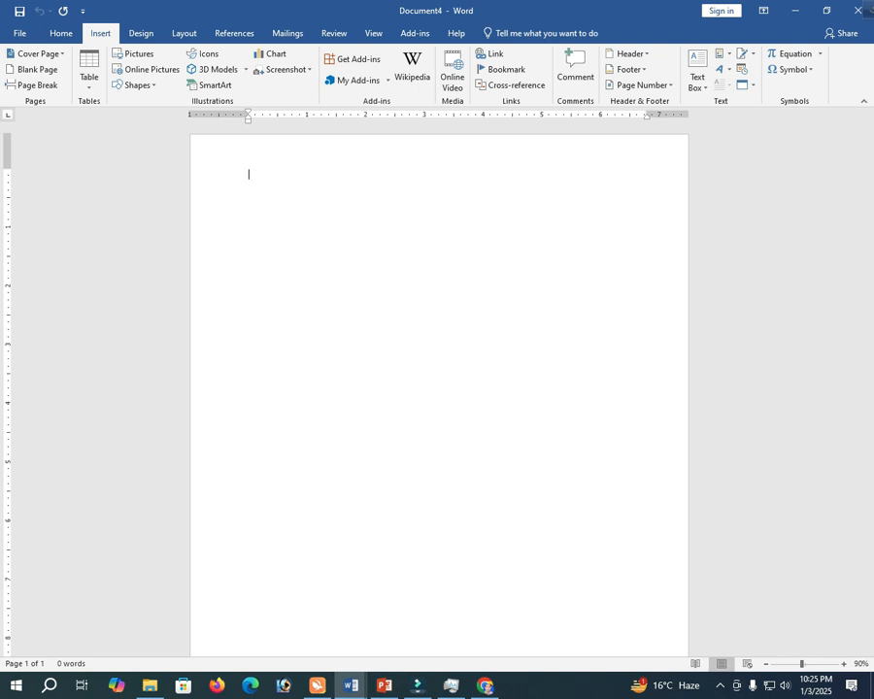
pyautogui.press('w')
pyautogui.press('Down')
pyautogui.press('Right')
pyautogui.press('Down')
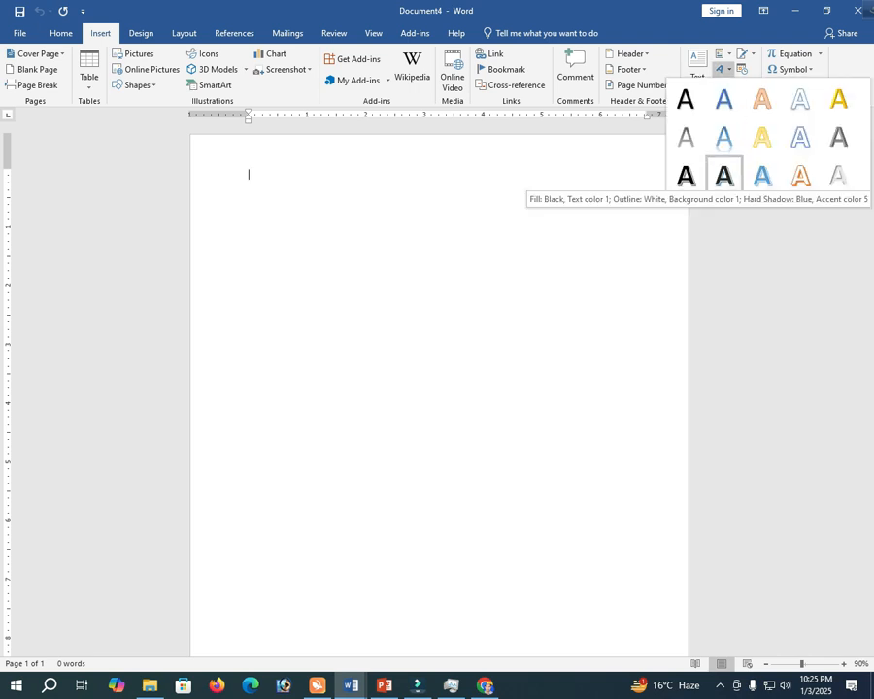
pyautogui.press('Right')
pyautogui.press('Up')
pyautogui.press('Up')
pyautogui.press('Right')
pyautogui.press('Right')
pyautogui.press('Up')
pyautogui.press('Left')
pyautogui.press('Left')
pyautogui.press('Left')
pyautogui.press('Up')
pyautogui.press('Right')
pyautogui.press('Right')
pyautogui.press('Right')
pyautogui.press('Left')
pyautogui.press('Left')
pyautogui.press('Left')
pyautogui.press('Left')
pyautogui.press('Right')
pyautogui.press('Right')
pyautogui.press('Right')
pyautogui.press('Return')
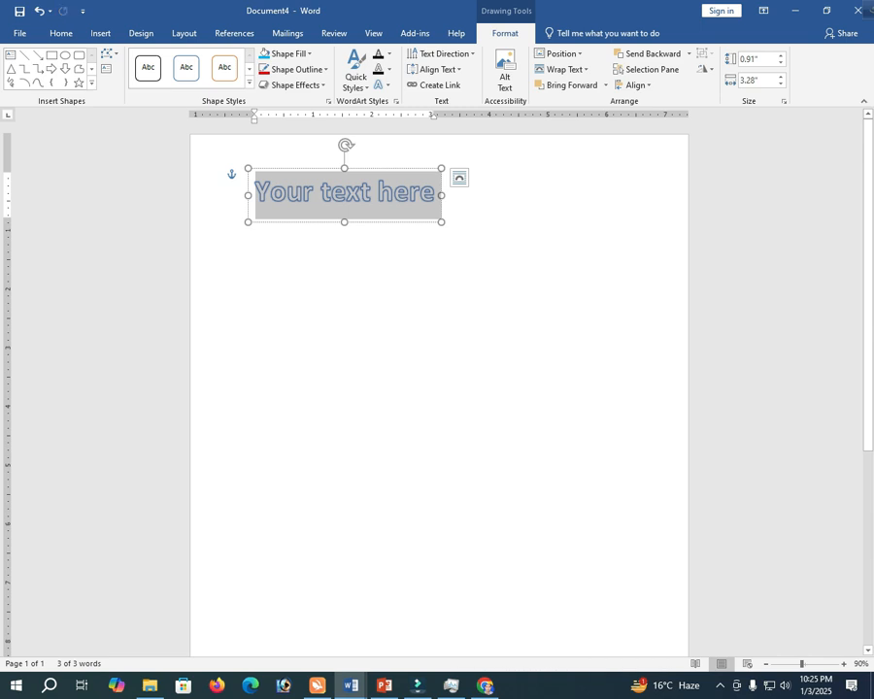
# - Replace the WordArt placeholder text with "THIS IS A NAME"
pyautogui.write('THI')
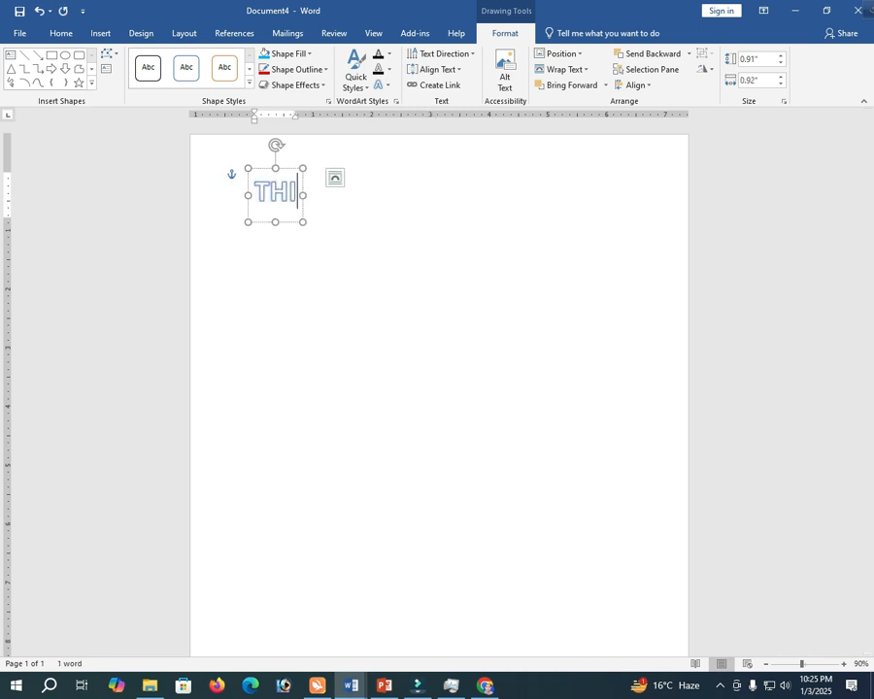
pyautogui.write('S IS A NAME')
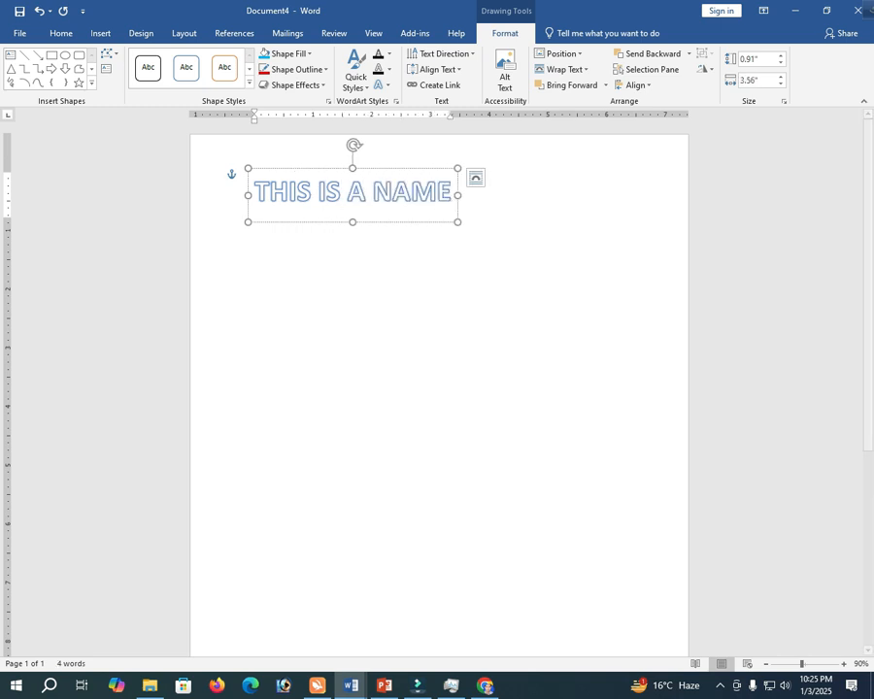
pyautogui.click(247, 174)
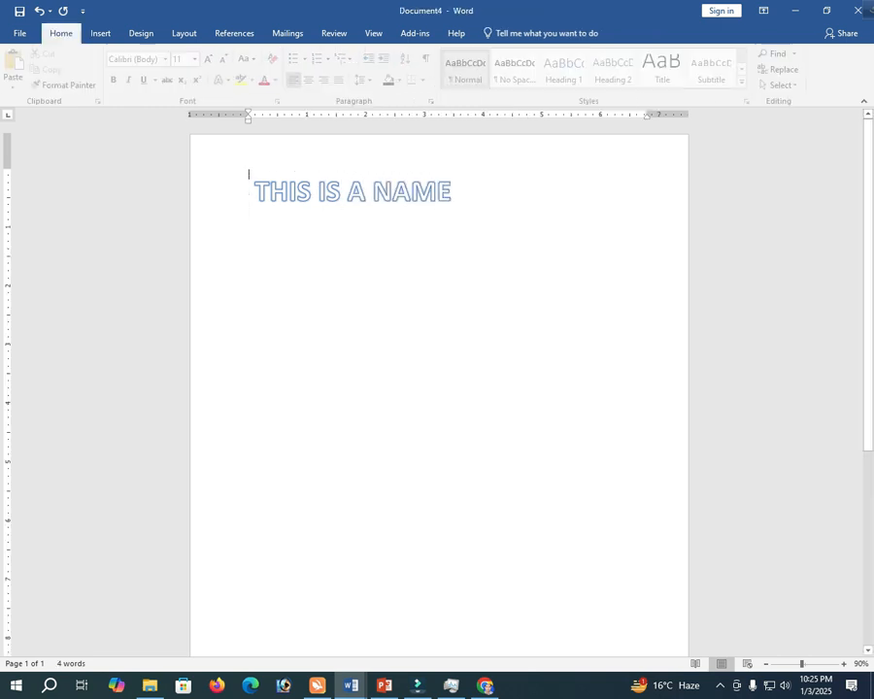
# - Set the font size of the whole WordArt text "THIS IS A NAME" to 48
pyautogui.click(412, 191)
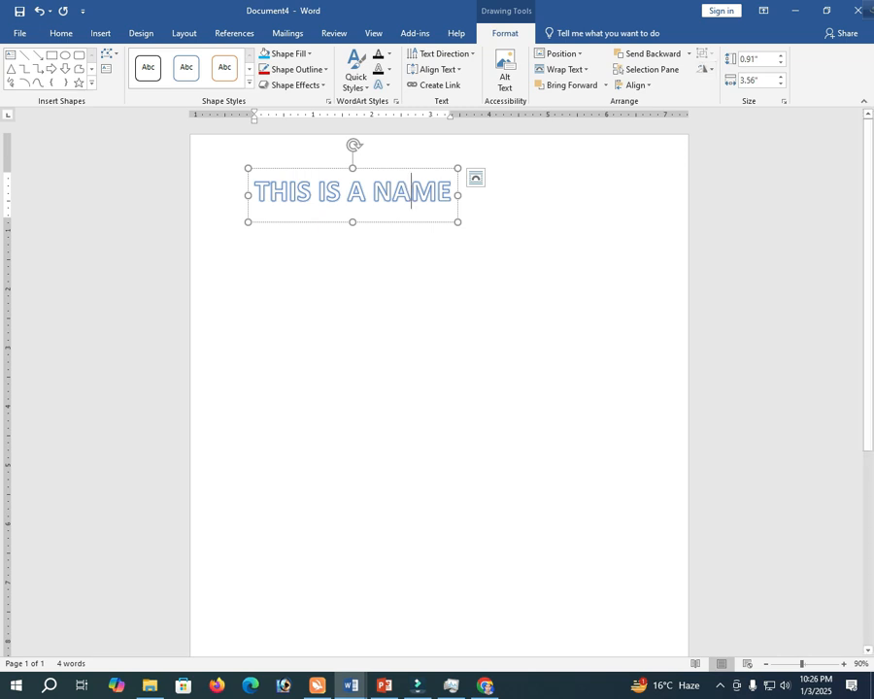
pyautogui.hotkey('ctrl', 'a')
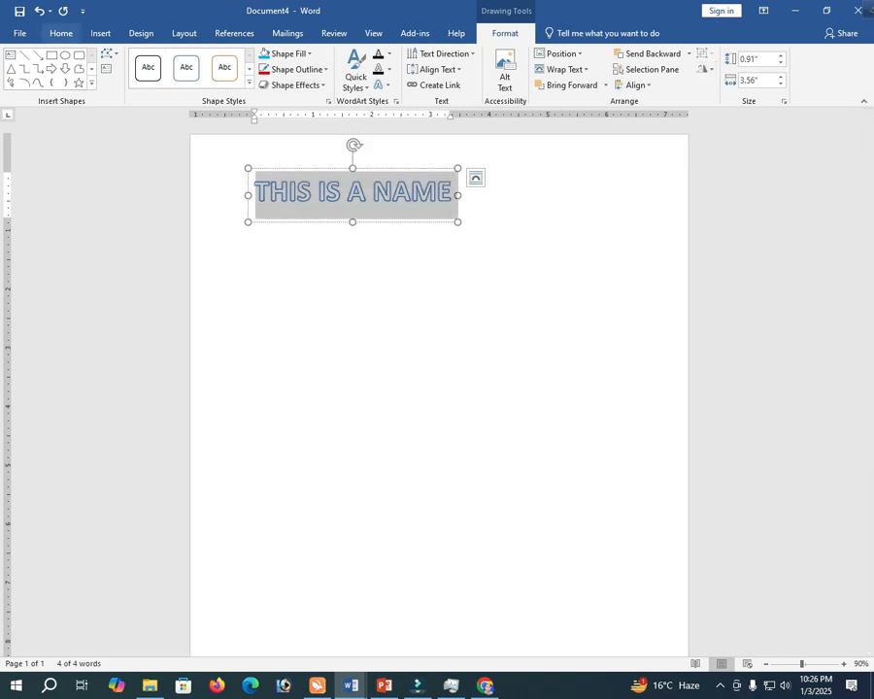
pyautogui.click(60, 33)
pyautogui.click(199, 59)
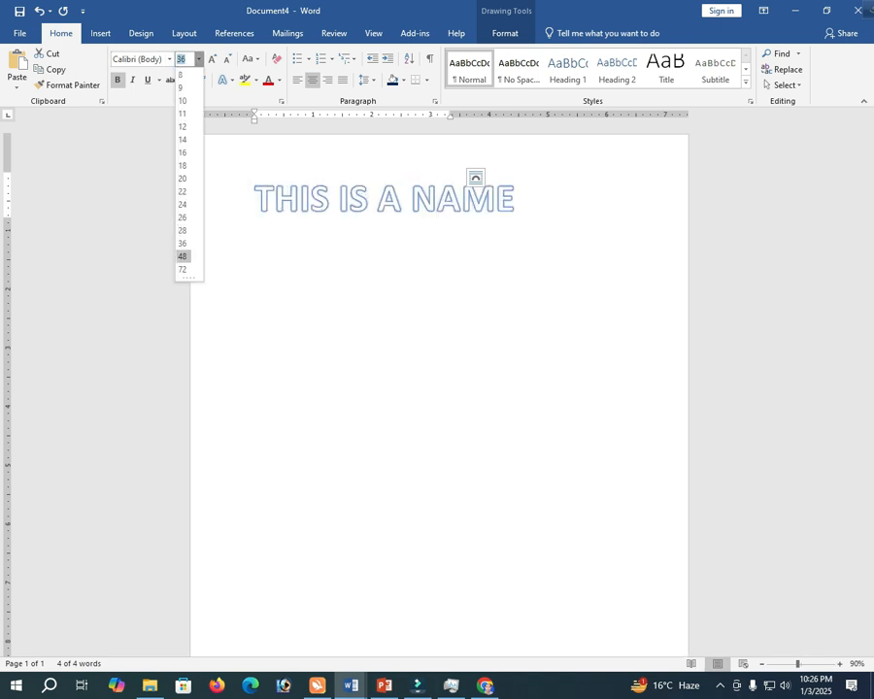
pyautogui.click(183, 256)
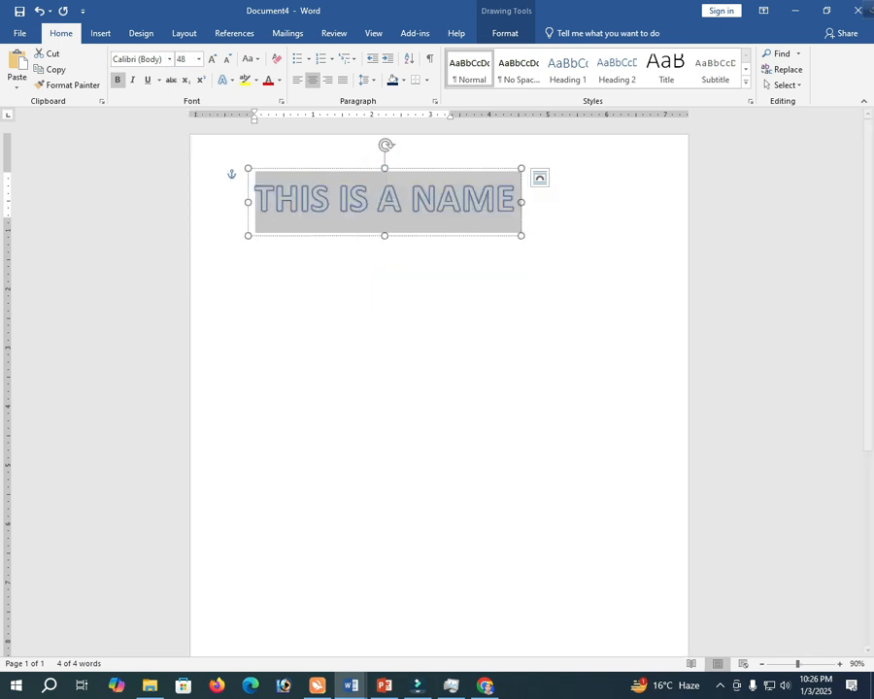
pyautogui.click(378, 199)
pyautogui.click(497, 199)
pyautogui.click(505, 292)
pyautogui.click(515, 199)
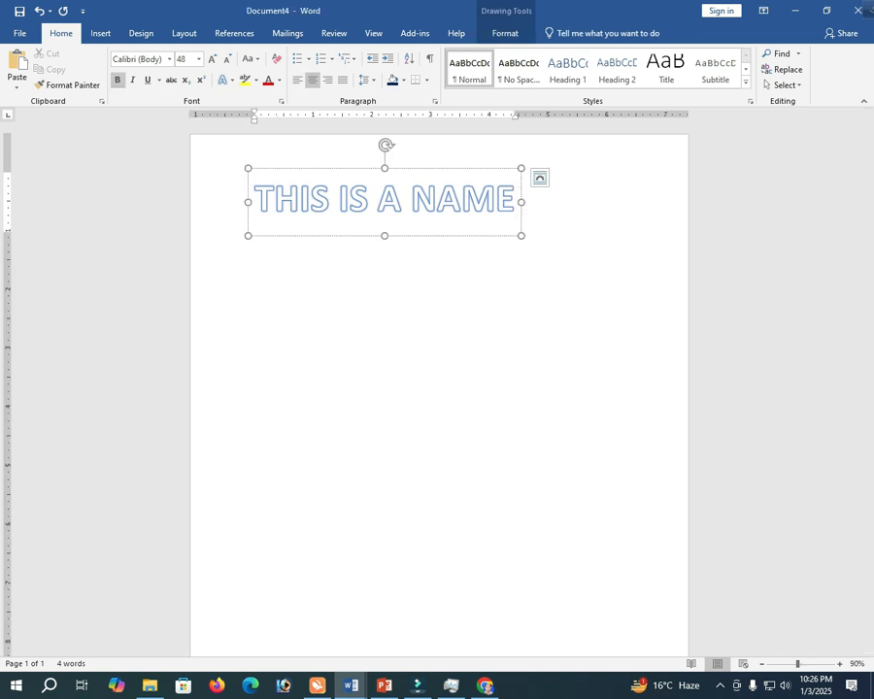
# - Apply the orange gradient theme shape style to the WordArt box and change its fill to standard yellow
pyautogui.click(505, 33)
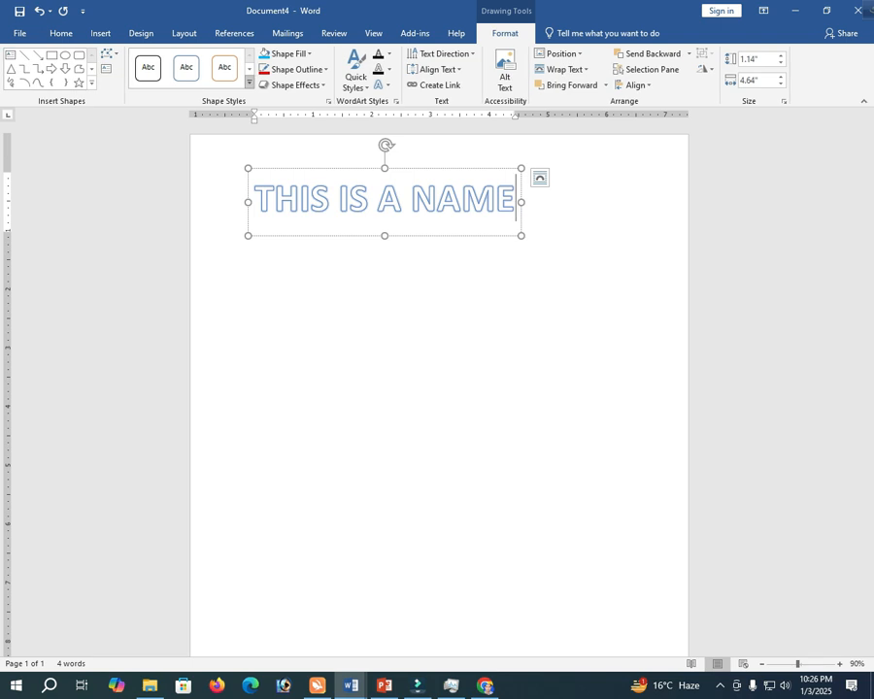
pyautogui.click(249, 83)
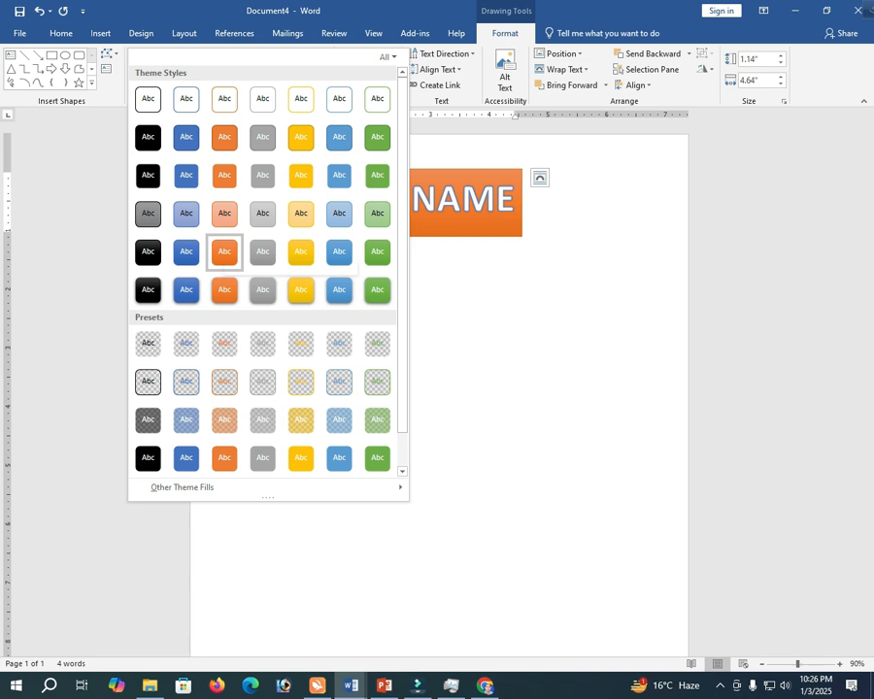
pyautogui.press('Escape')
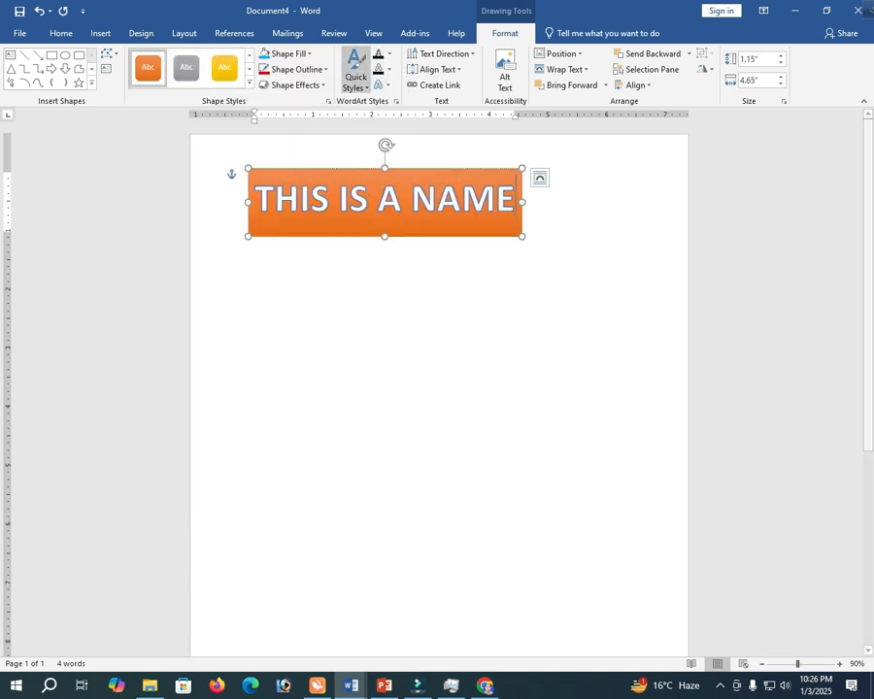
pyautogui.click(291, 54)
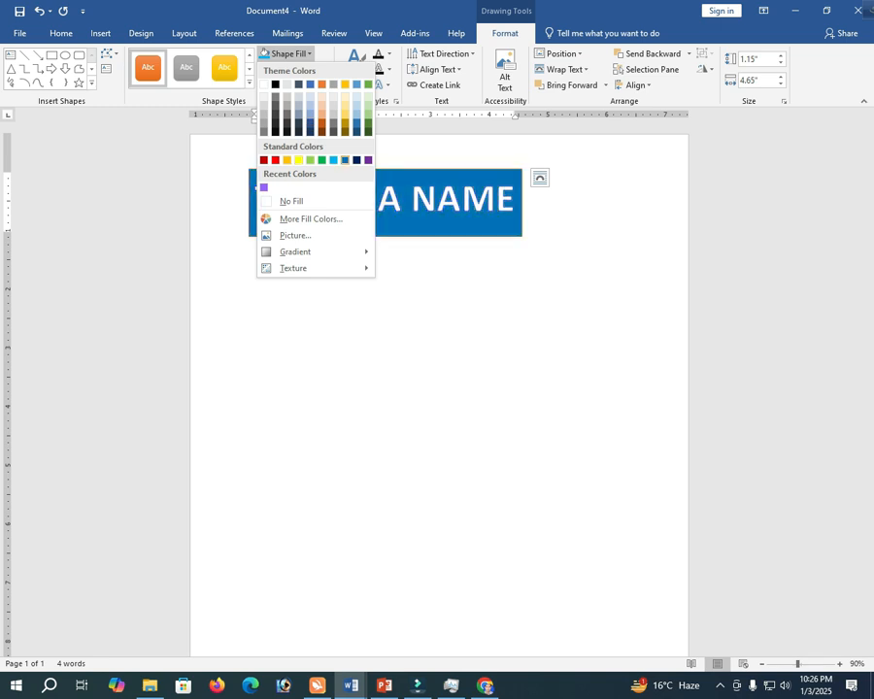
pyautogui.click(298, 159)
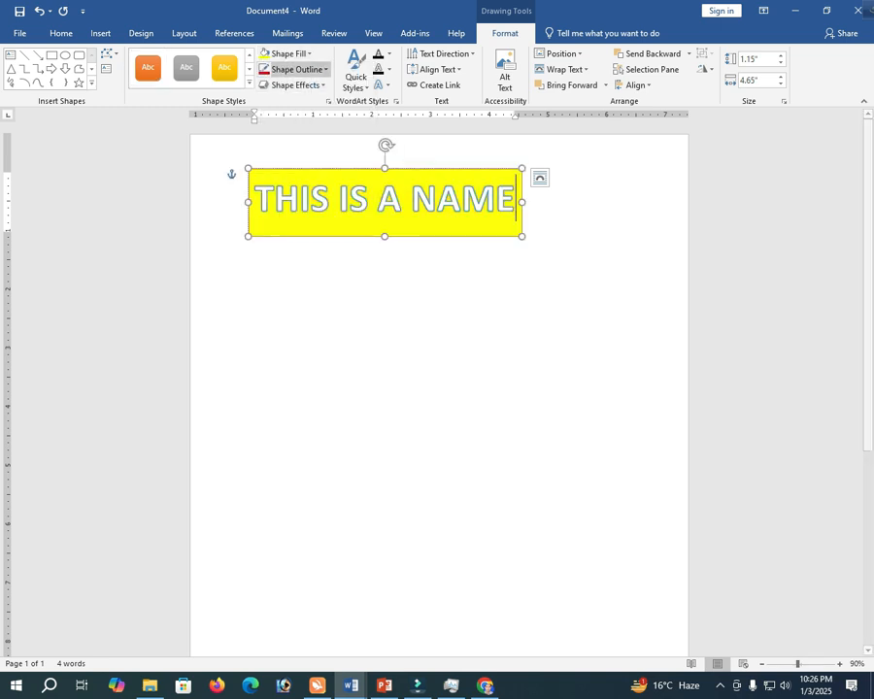
pyautogui.click(457, 310)
# - Resize the WordArt box to about 5.44" wide and 1.07" high
pyautogui.click(461, 200)
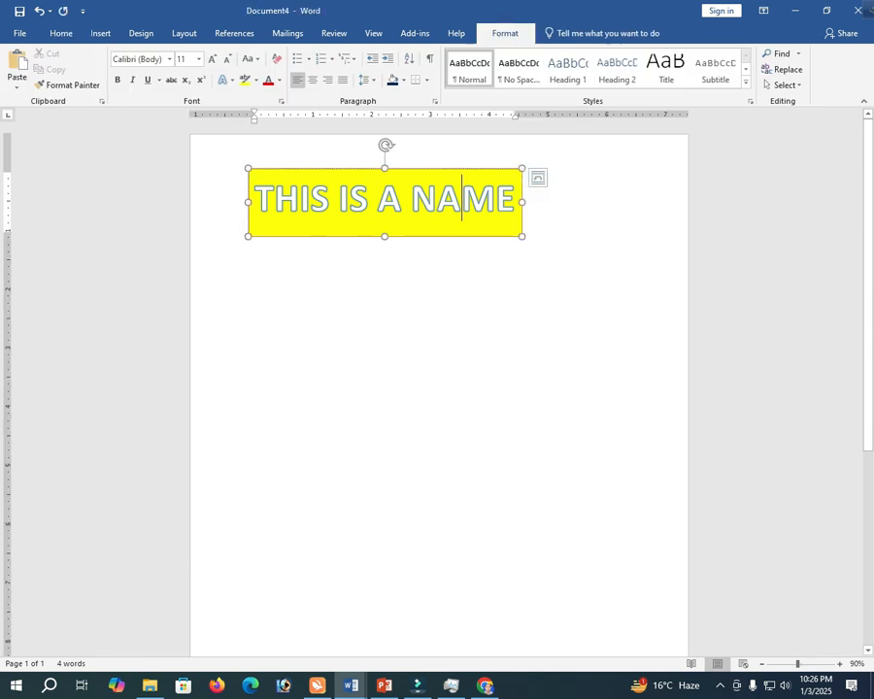
pyautogui.moveTo(523, 236); pyautogui.dragTo(570, 230)
pyautogui.press('Escape')
pyautogui.click(435, 199)
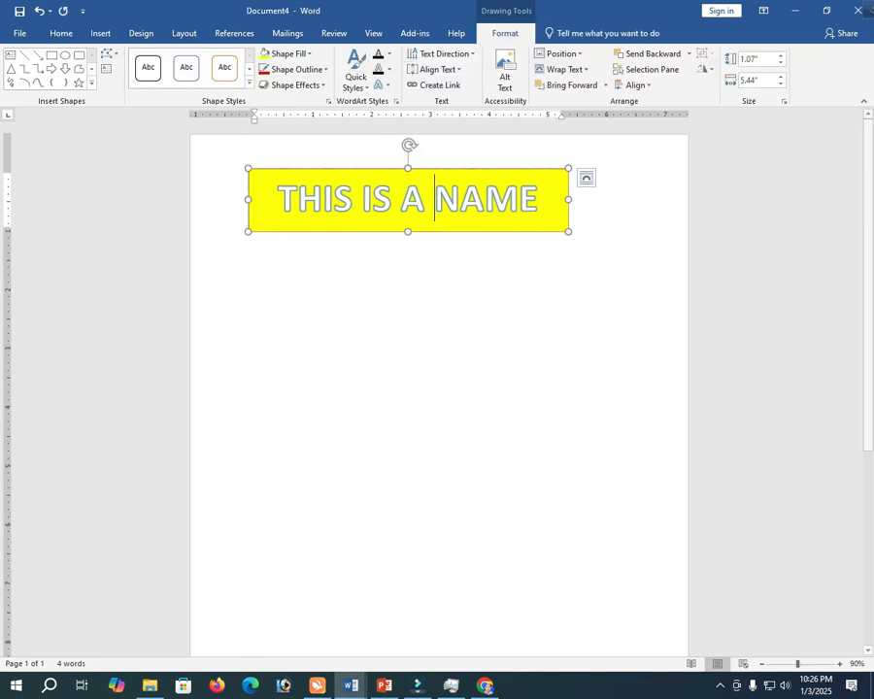
# - Outline the yellow WordArt box in standard red and open its detailed line settings
pyautogui.click(296, 69)
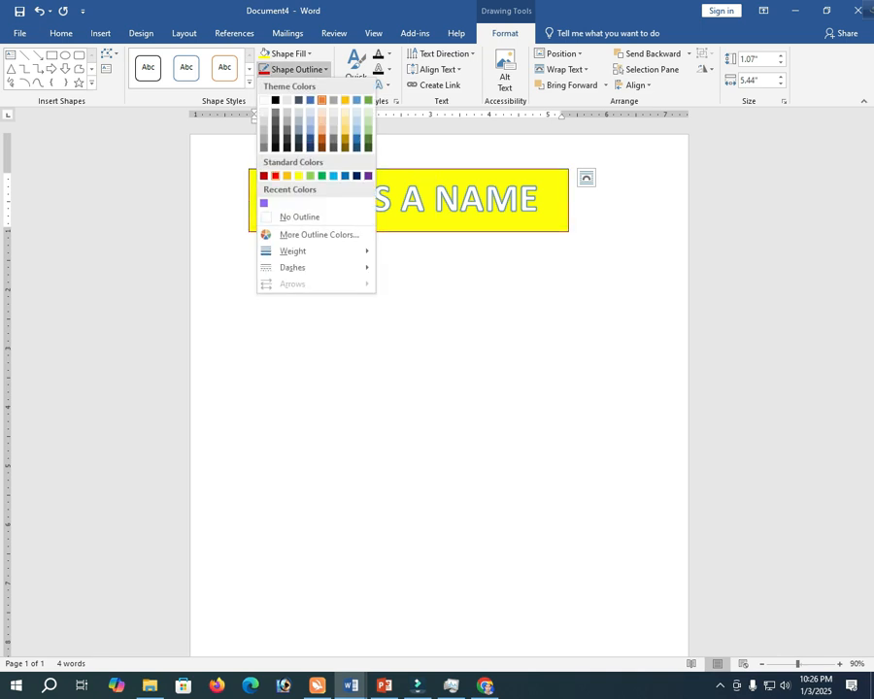
pyautogui.press('Escape')
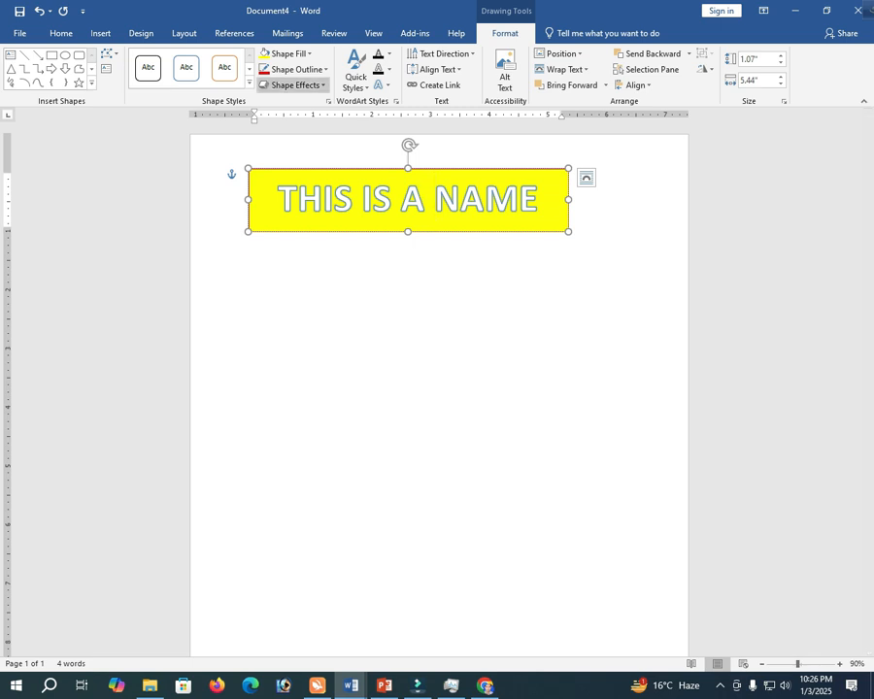
pyautogui.click(297, 69)
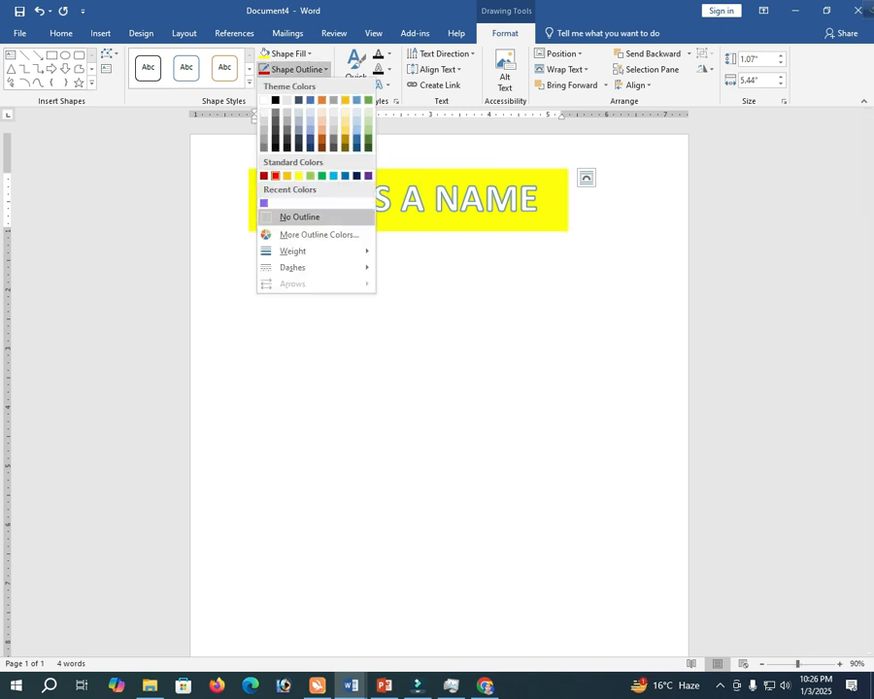
pyautogui.moveTo(301, 251)
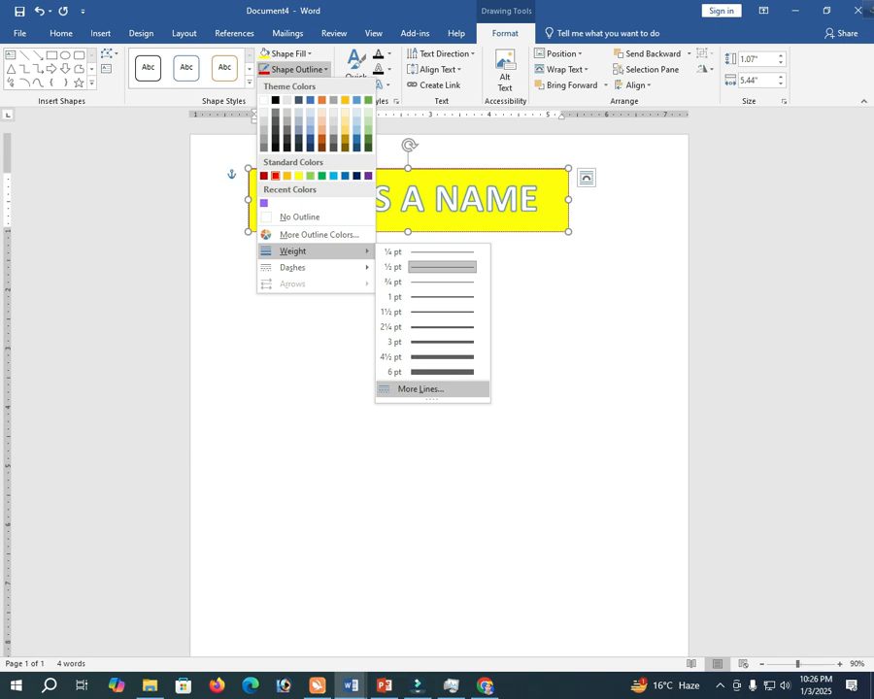
pyautogui.click(419, 389)
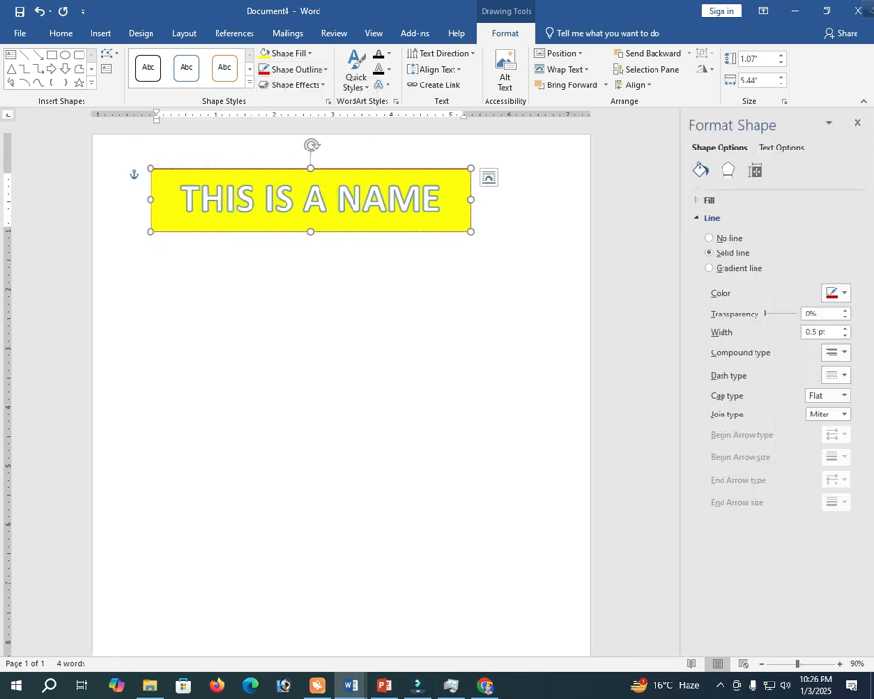
# - Set the width of the WordArt box's red outline to 4.5 pt
pyautogui.click(845, 330)
pyautogui.click(845, 329)
pyautogui.click(845, 329)
pyautogui.click(845, 329)
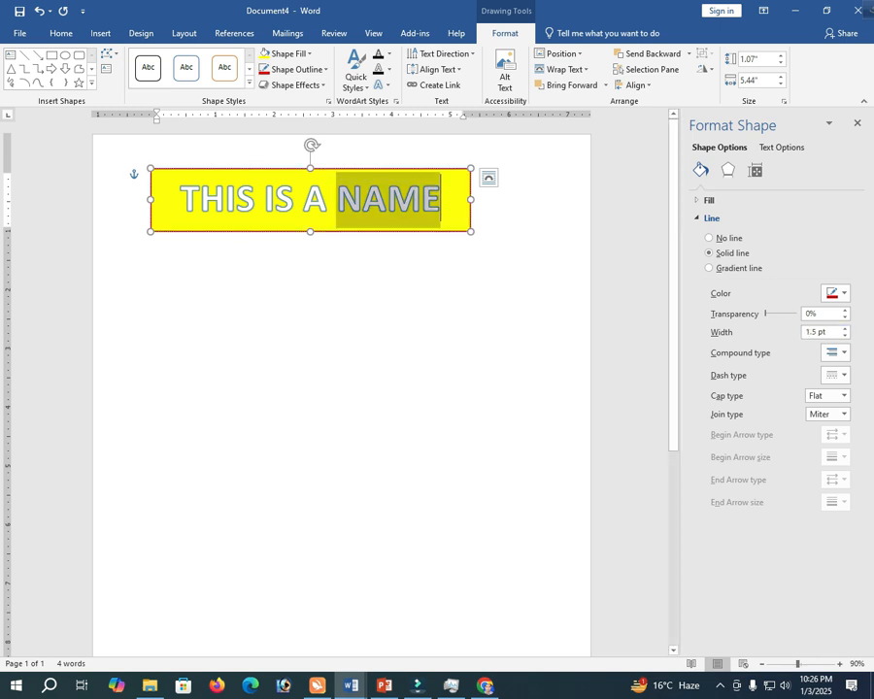
pyautogui.tripleClick(367, 201)
pyautogui.click(845, 330)
pyautogui.click(845, 329)
pyautogui.click(845, 329)
pyautogui.click(845, 329)
pyautogui.click(845, 330)
pyautogui.click(845, 329)
pyautogui.click(845, 329)
pyautogui.click(845, 329)
pyautogui.click(845, 329)
pyautogui.click(845, 329)
pyautogui.click(845, 330)
pyautogui.click(845, 329)
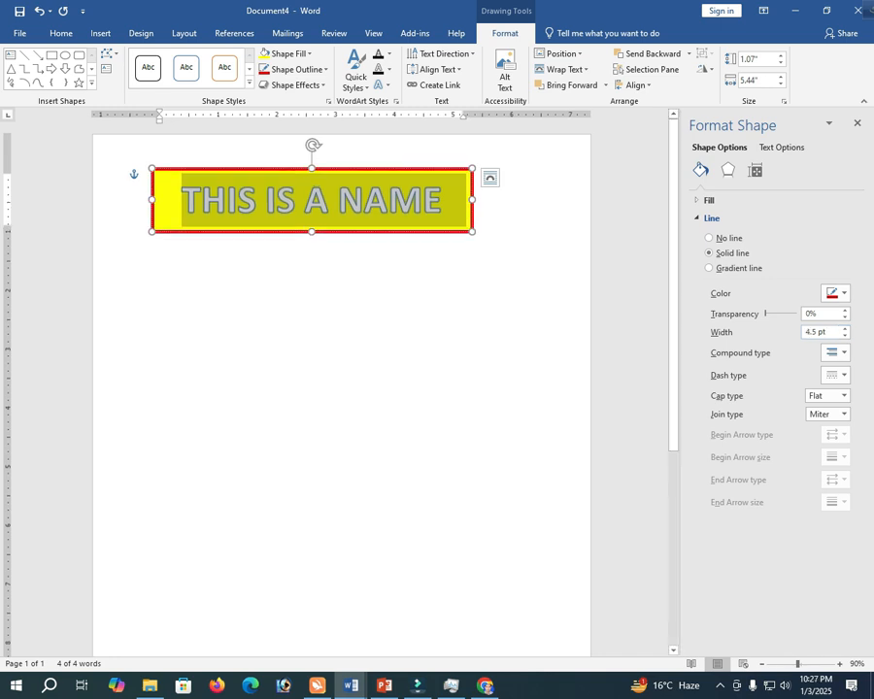
# - Give the box's outline a multi-line compound type with the Round cap type and Bevel join type
pyautogui.click(835, 353)
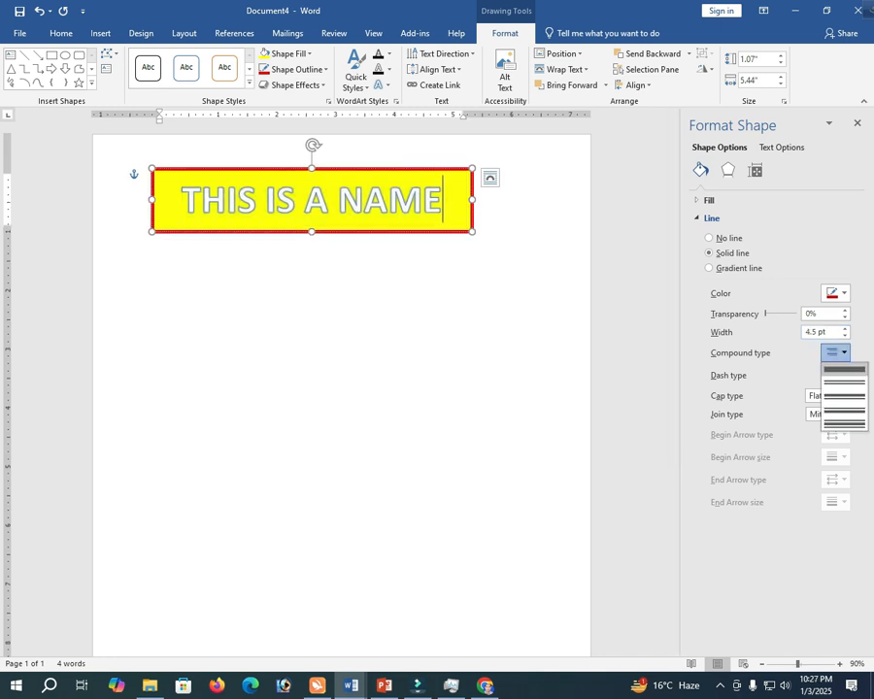
pyautogui.click(835, 352)
pyautogui.click(845, 395)
pyautogui.click(821, 415)
pyautogui.click(844, 414)
pyautogui.click(820, 435)
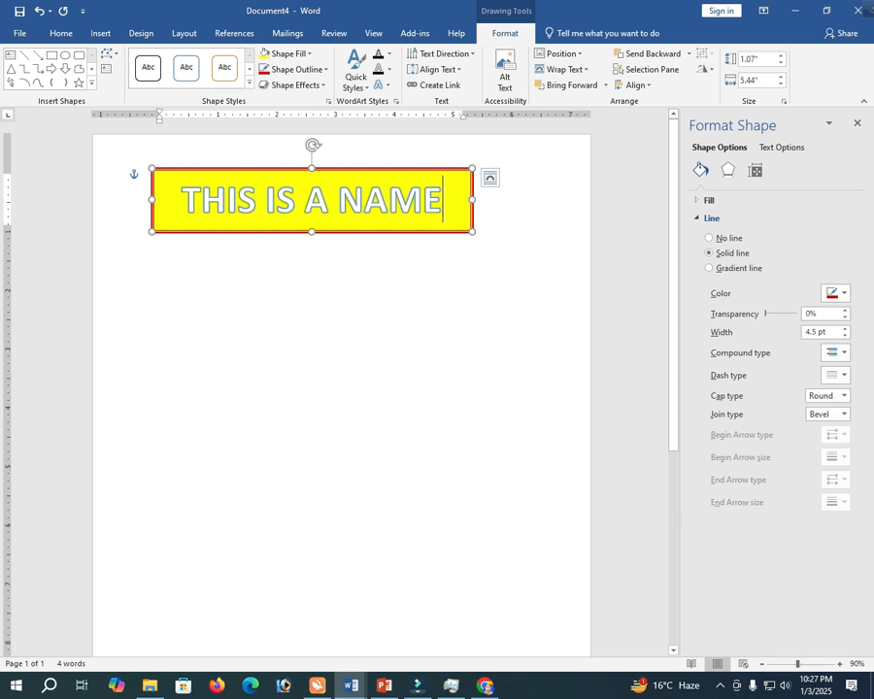
# - Try the box with no line, and give it a gradient line with the second gradient stop at 62%
pyautogui.click(709, 238)
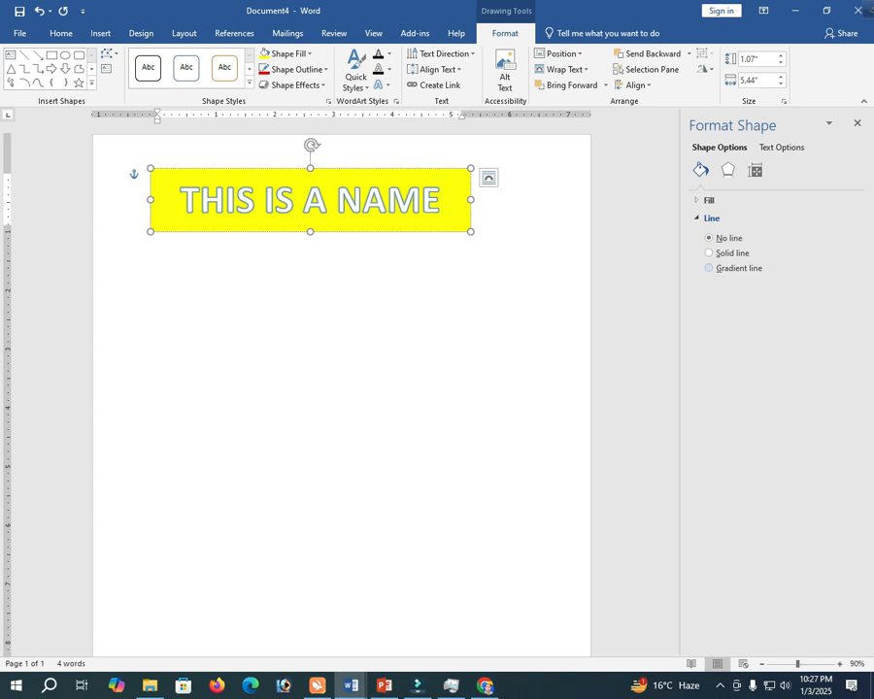
pyautogui.click(709, 268)
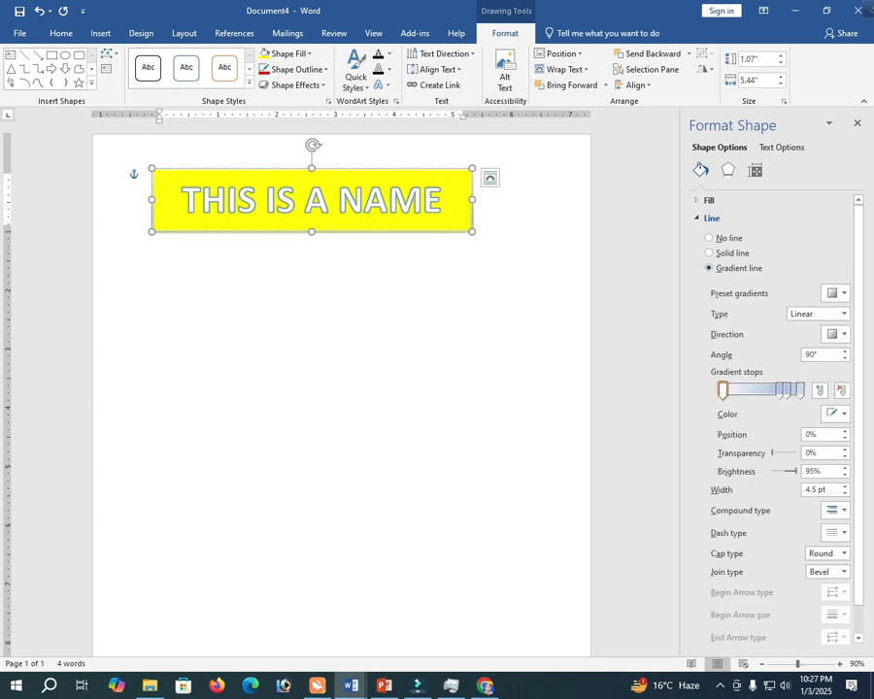
pyautogui.moveTo(781, 391); pyautogui.dragTo(769, 391)
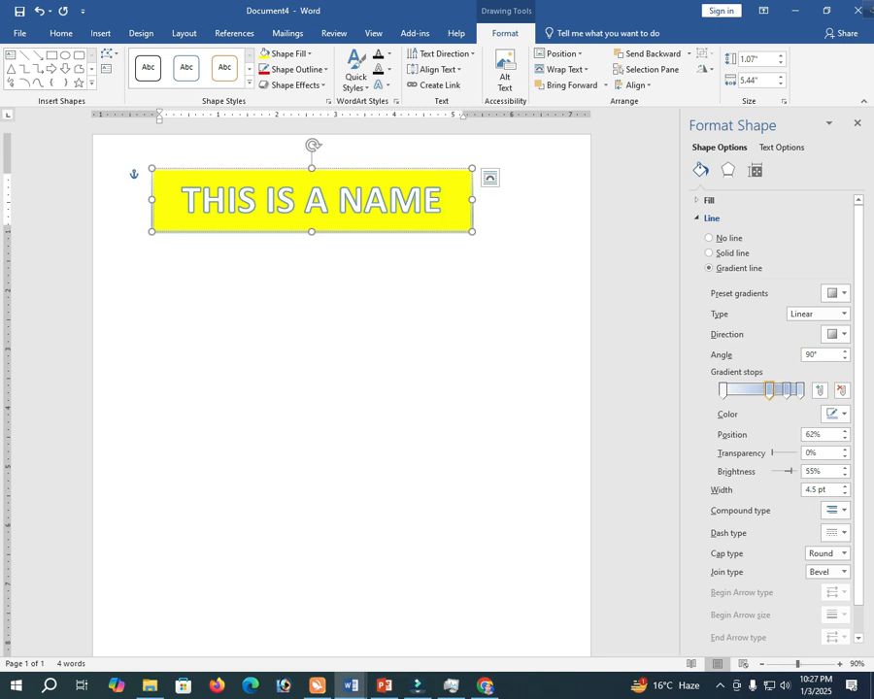
# - Add a gradient stop to the WordArt box's outline and remove two stops, leaving three
pyautogui.click(820, 389)
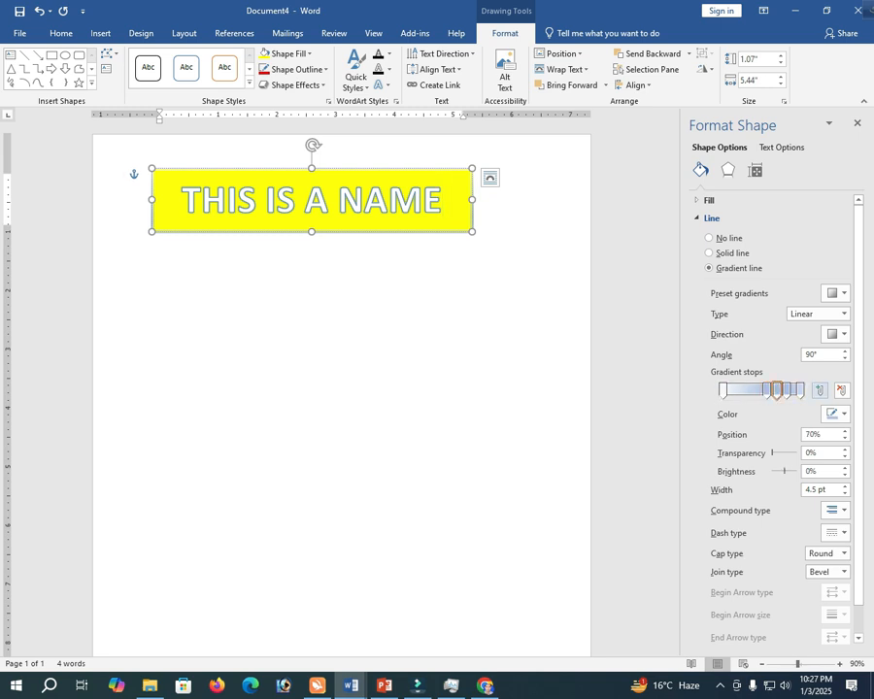
pyautogui.click(841, 389)
pyautogui.click(841, 390)
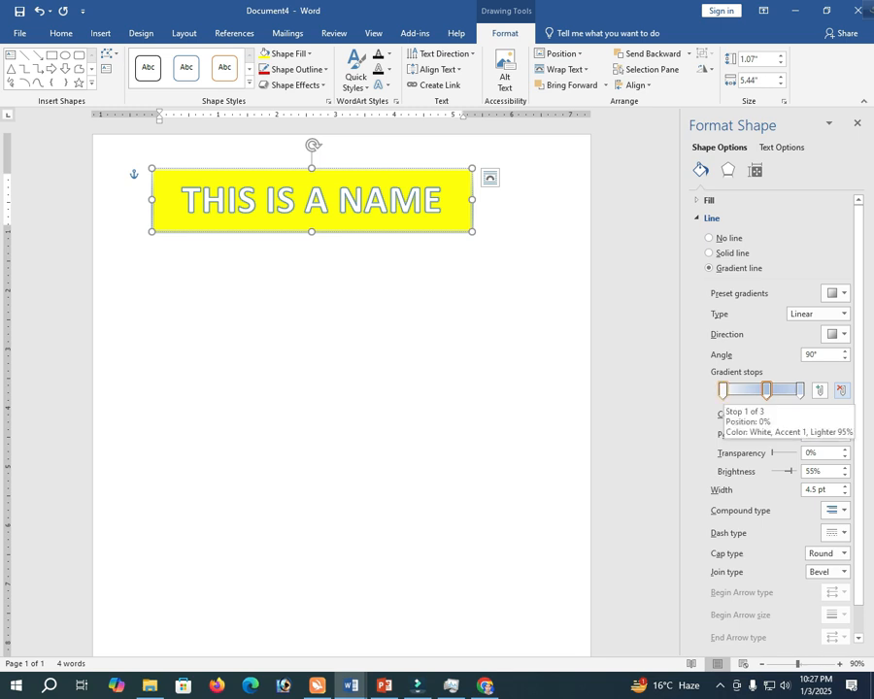
# - Colour the outline's three gradient stops orange at the start, standard red in the middle and light blue at the end
pyautogui.click(723, 391)
pyautogui.click(835, 413)
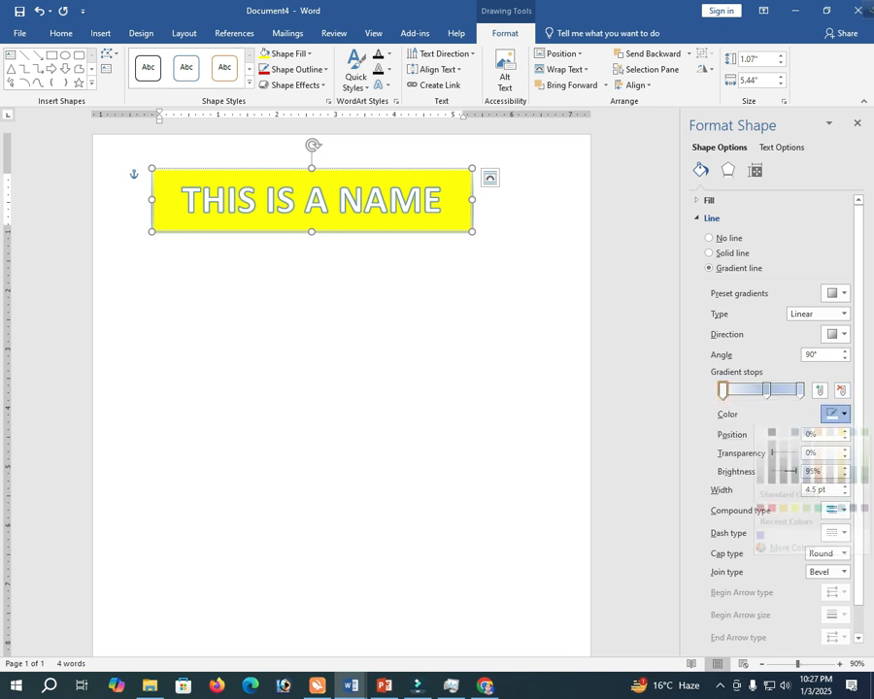
pyautogui.click(819, 445)
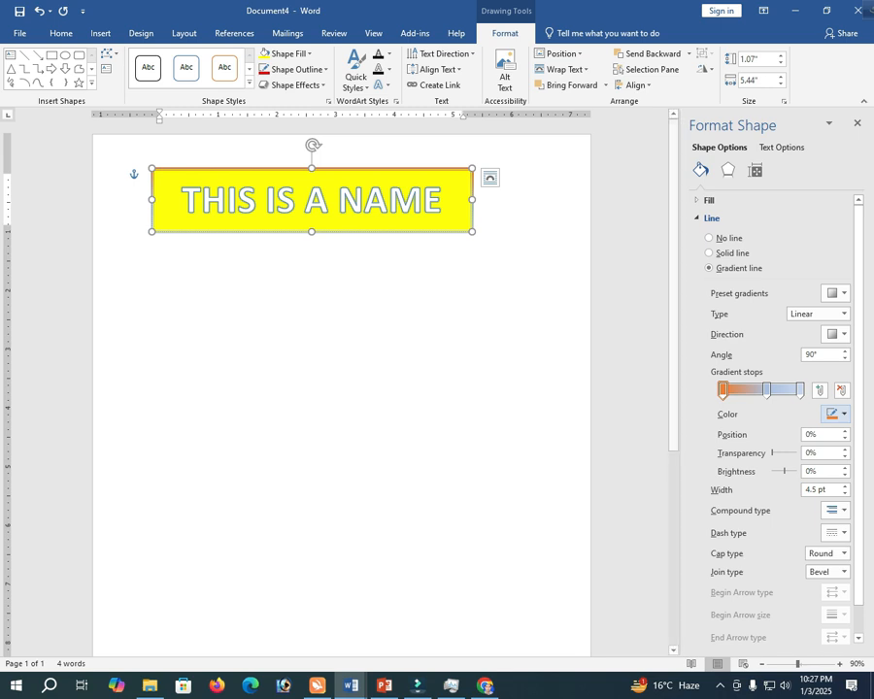
pyautogui.click(768, 390)
pyautogui.click(836, 414)
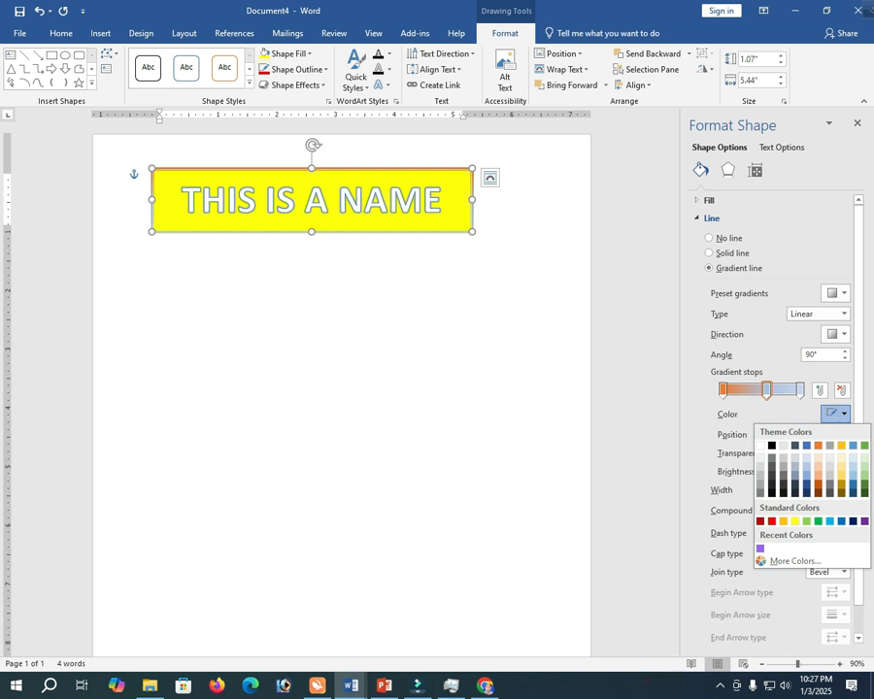
pyautogui.click(772, 521)
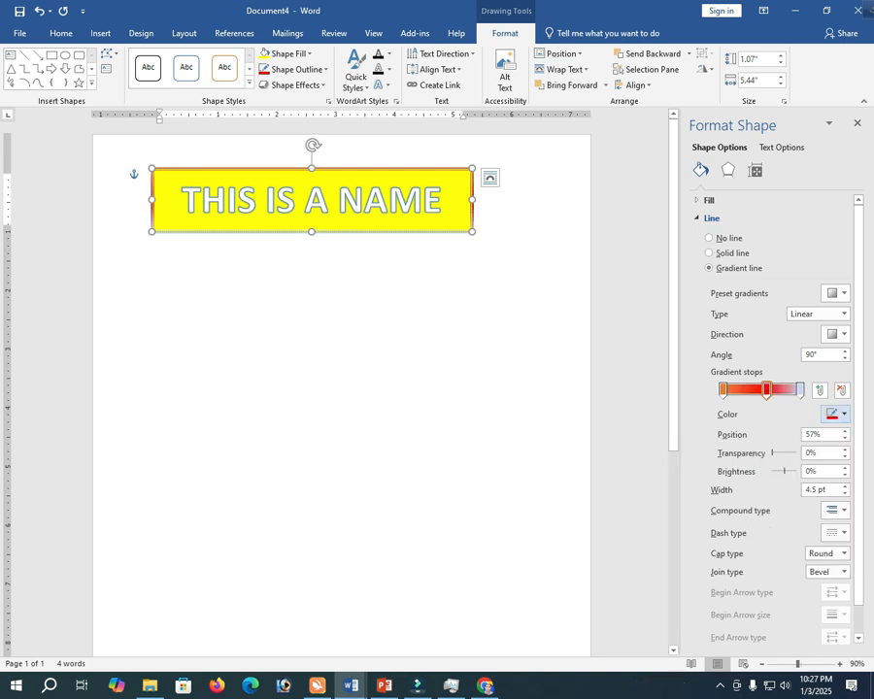
pyautogui.click(800, 389)
pyautogui.click(836, 413)
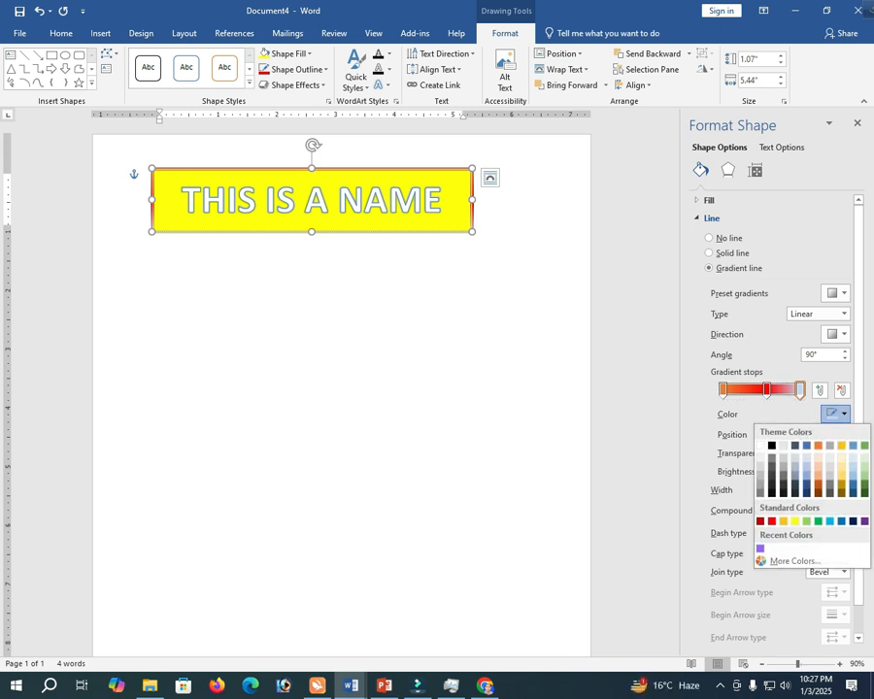
pyautogui.click(830, 521)
pyautogui.press('Escape')
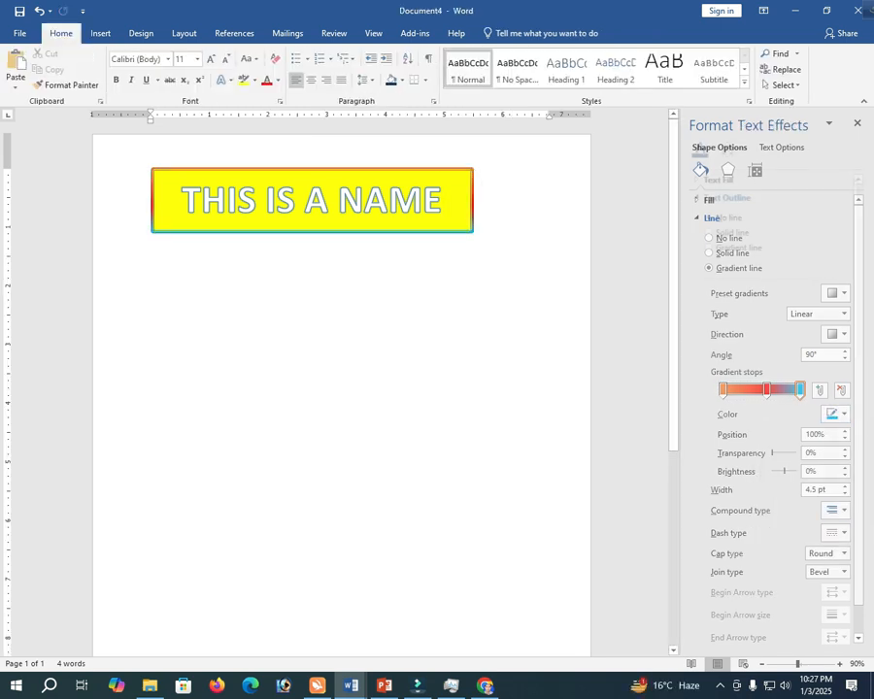
# - Resize the yellow WordArt box, making it wider while keeping it one text line tall
pyautogui.hotkey('ctrl', 'z')
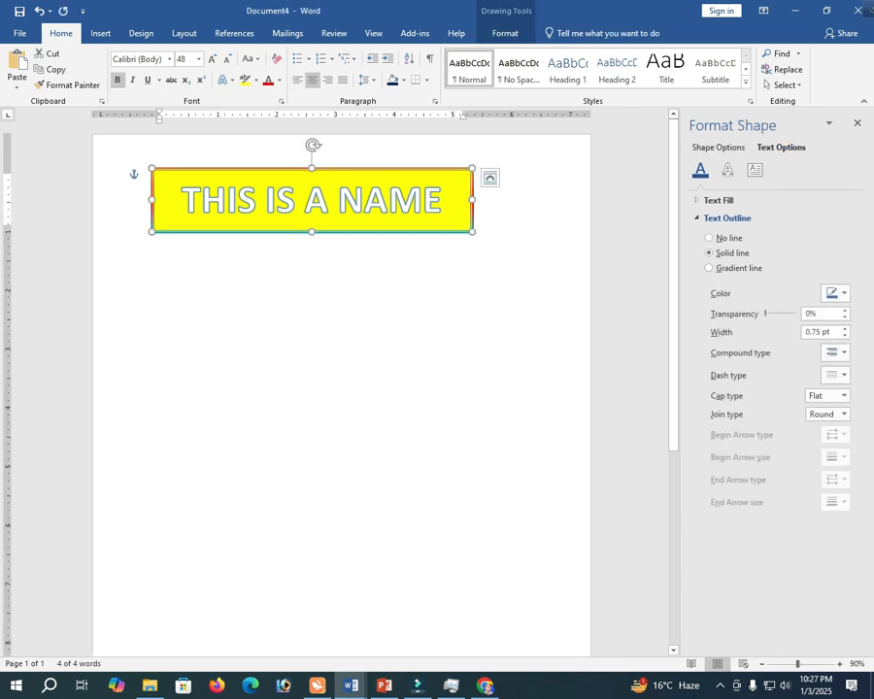
pyautogui.hotkey('ctrl', 'z')
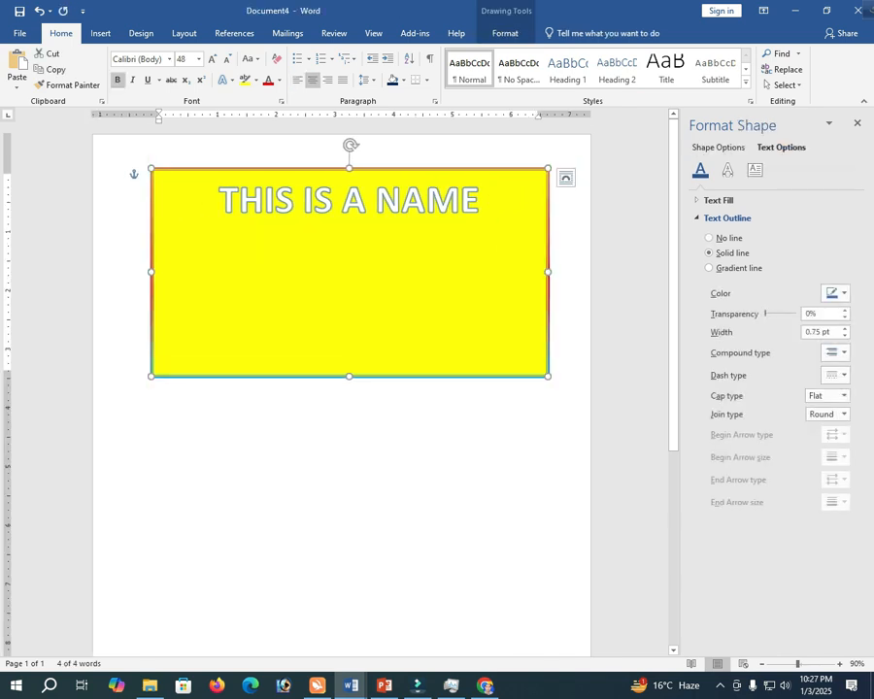
pyautogui.hotkey('ctrl', 'z')
pyautogui.hotkey('ctrl', 'z')
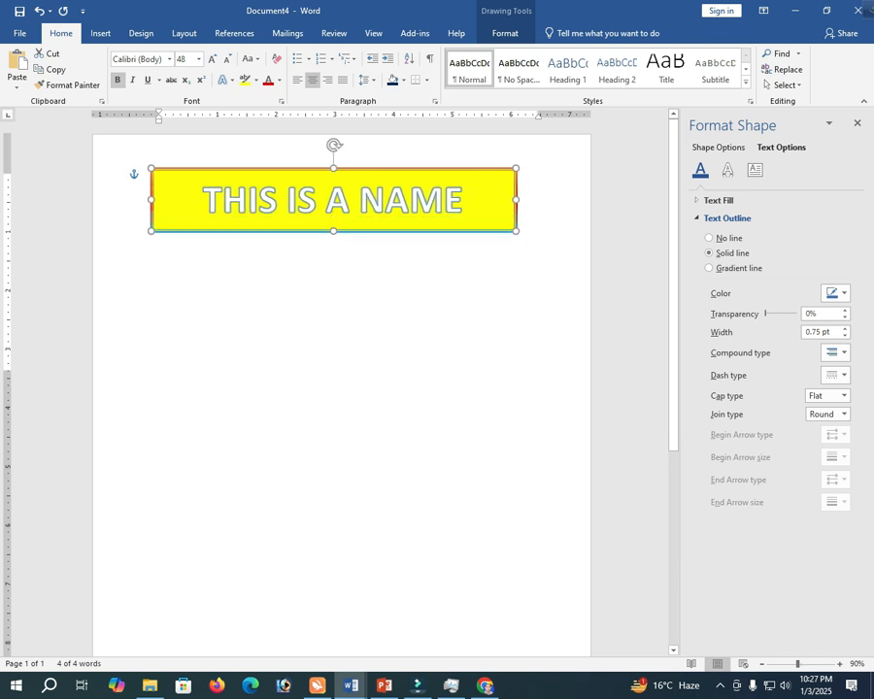
# - Browse the paragraph spacing presets, and apply the theme effects set next to the default Office one
pyautogui.click(141, 33)
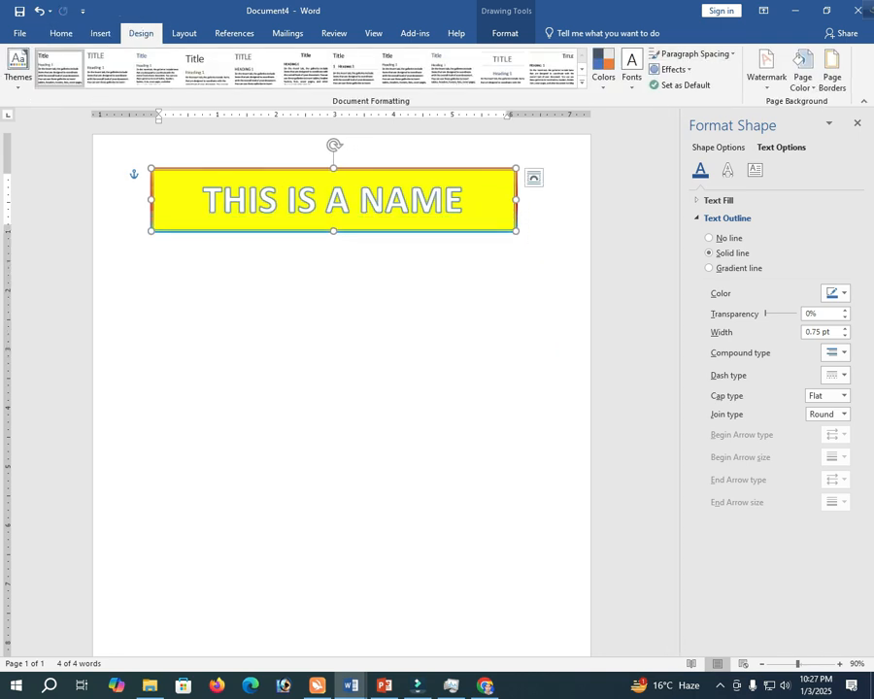
pyautogui.click(100, 33)
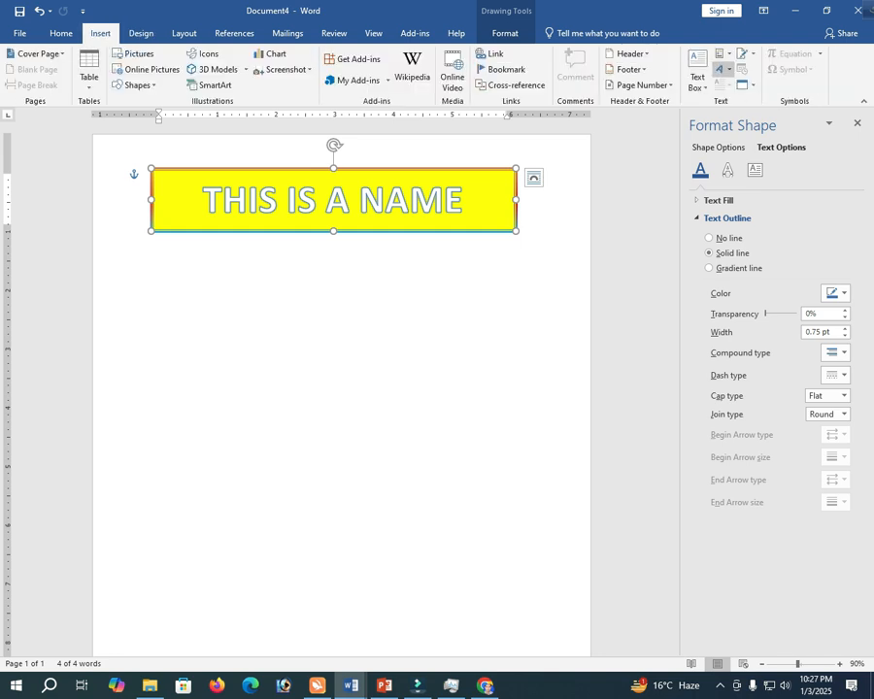
pyautogui.click(141, 33)
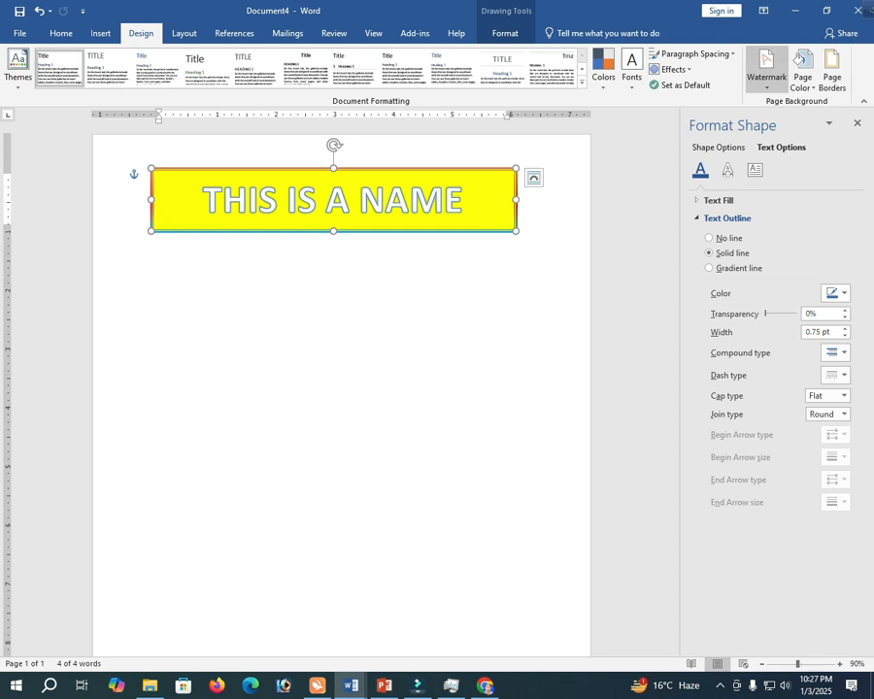
pyautogui.click(692, 54)
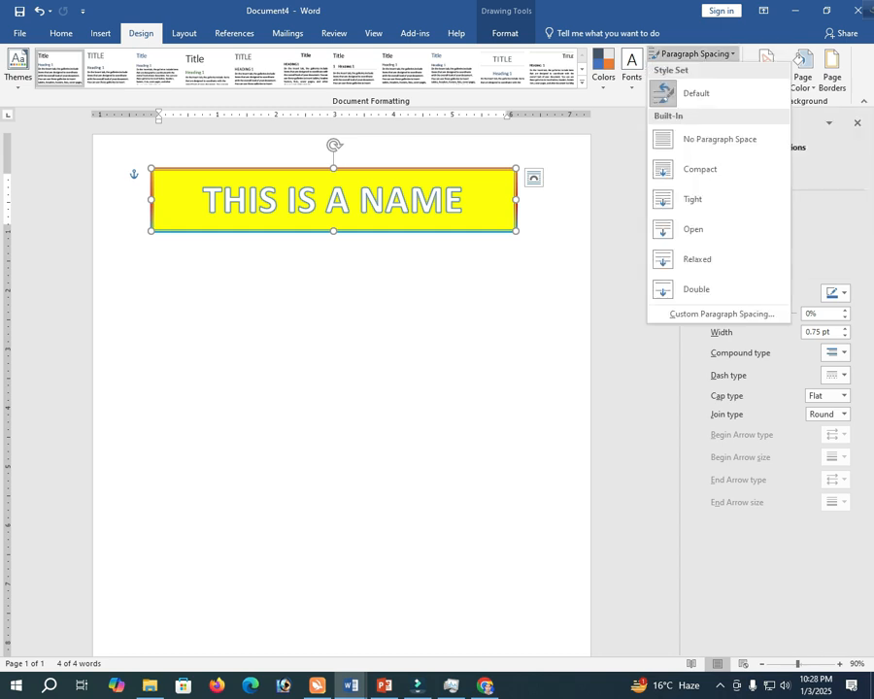
pyautogui.click(691, 53)
pyautogui.click(671, 69)
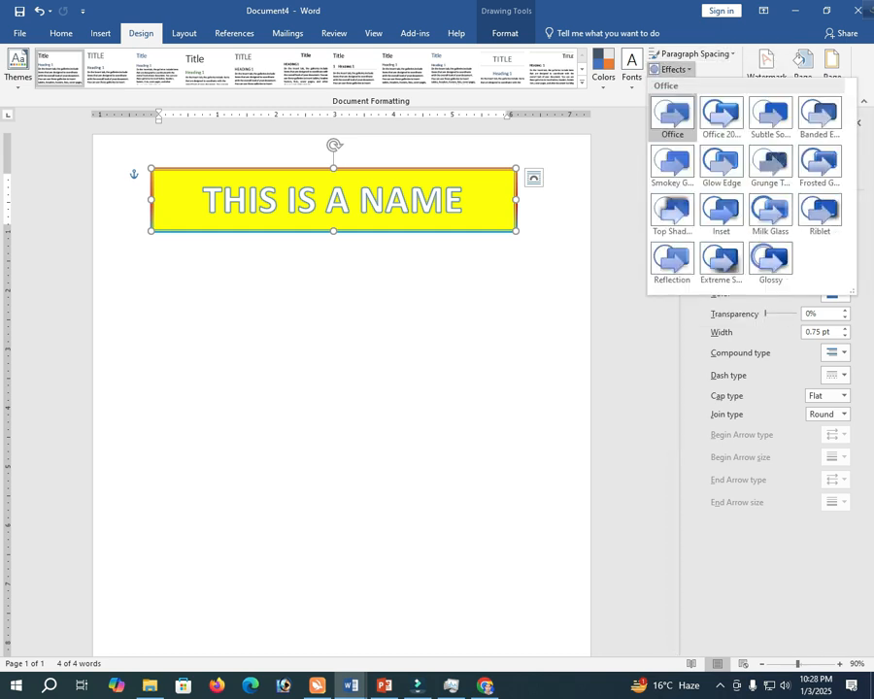
pyautogui.click(722, 113)
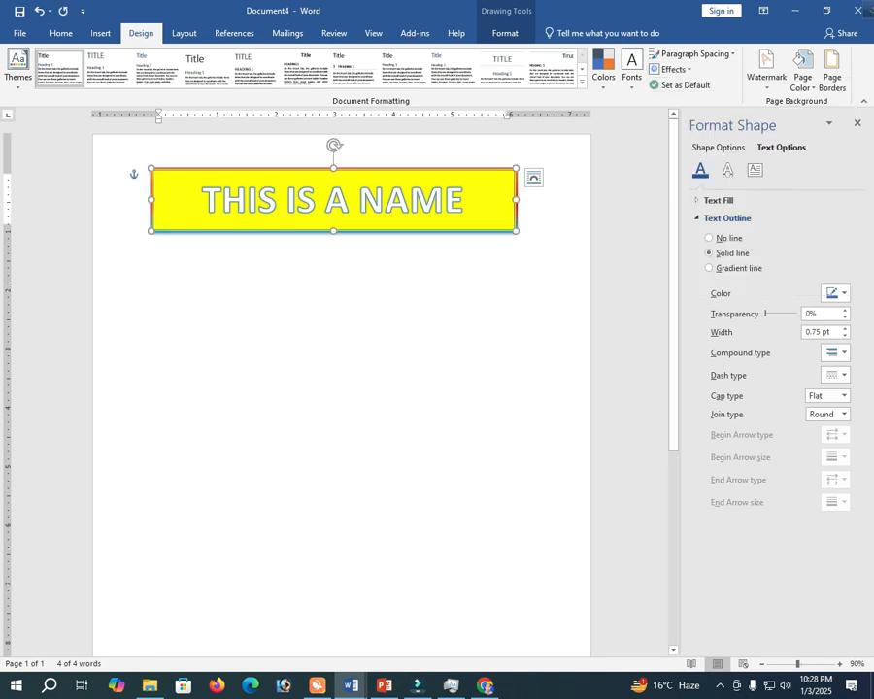
pyautogui.press('Escape')
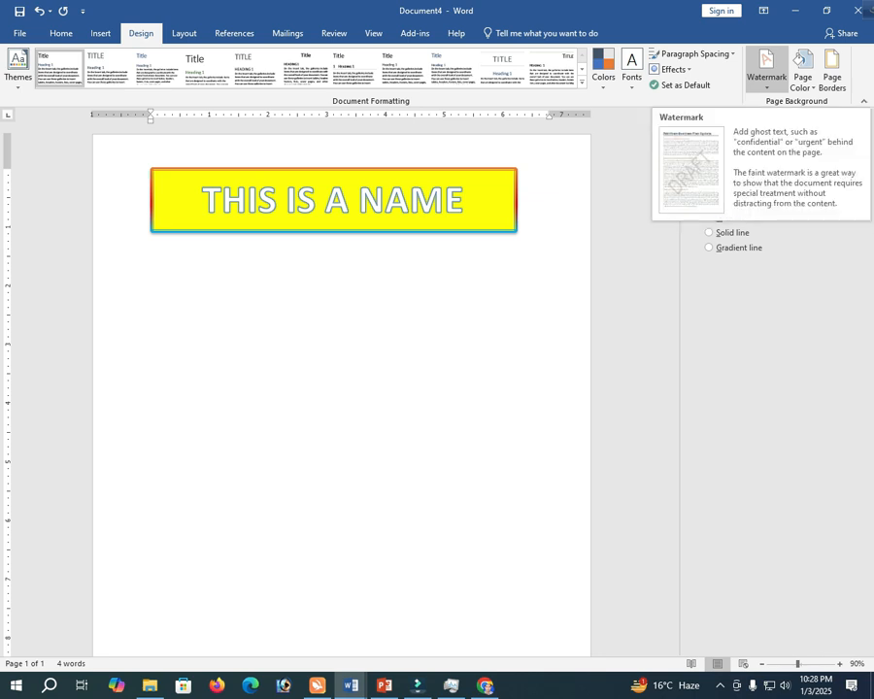
# - Add the built-in CONFIDENTIAL 1 diagonal watermark to the page
pyautogui.click(767, 70)
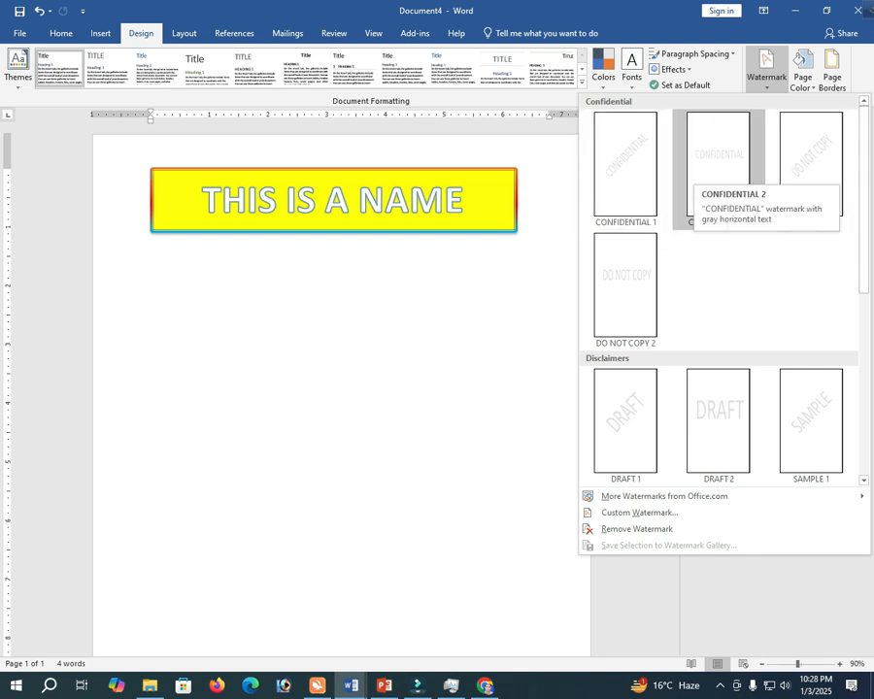
pyautogui.click(625, 163)
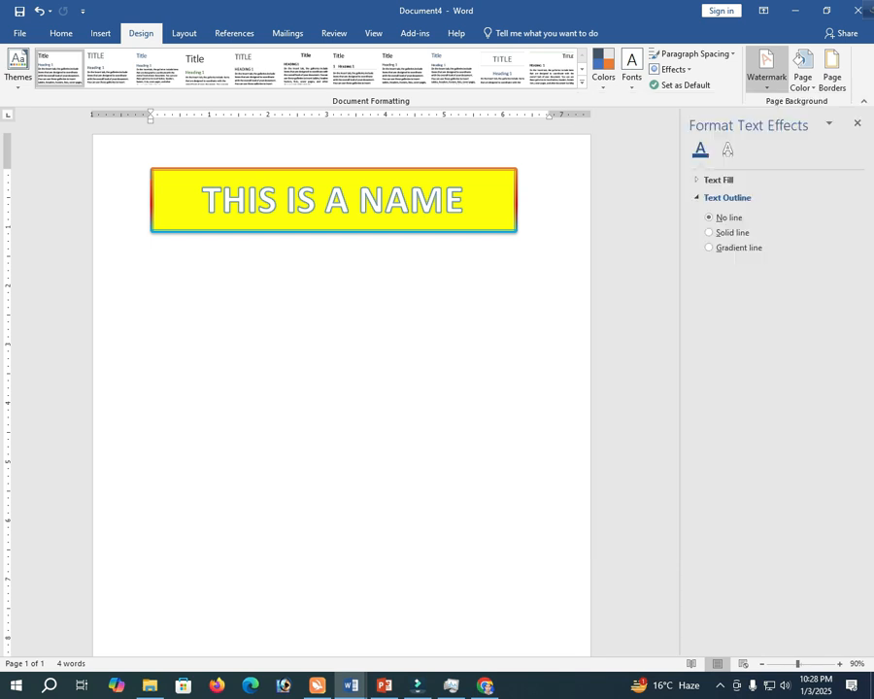
pyautogui.scroll(-2, 340, 389)
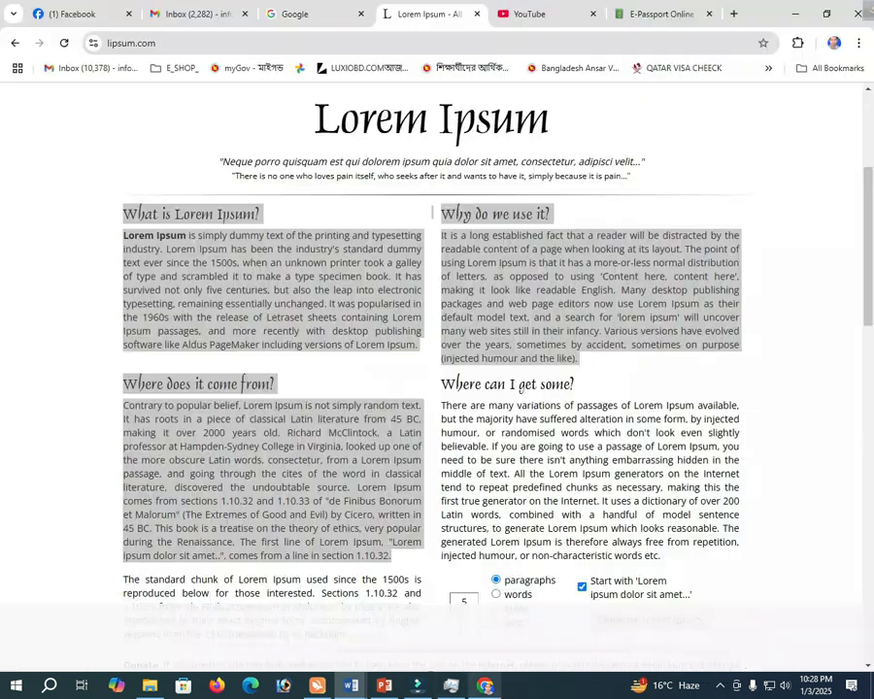
# - Copy the highlighted Lorem Ipsum passages from lipsum.com in Chrome and paste them as text only into the Word document
pyautogui.click(485, 686)
pyautogui.rightClick(311, 285)
pyautogui.click(333, 295)
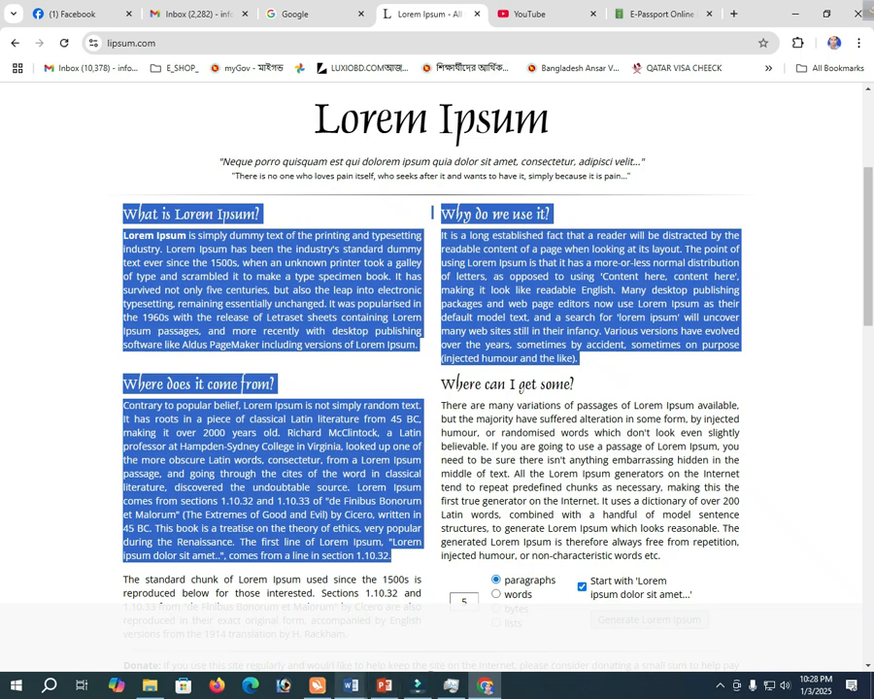
pyautogui.click(351, 686)
pyautogui.click(499, 612)
pyautogui.rightClick(363, 397)
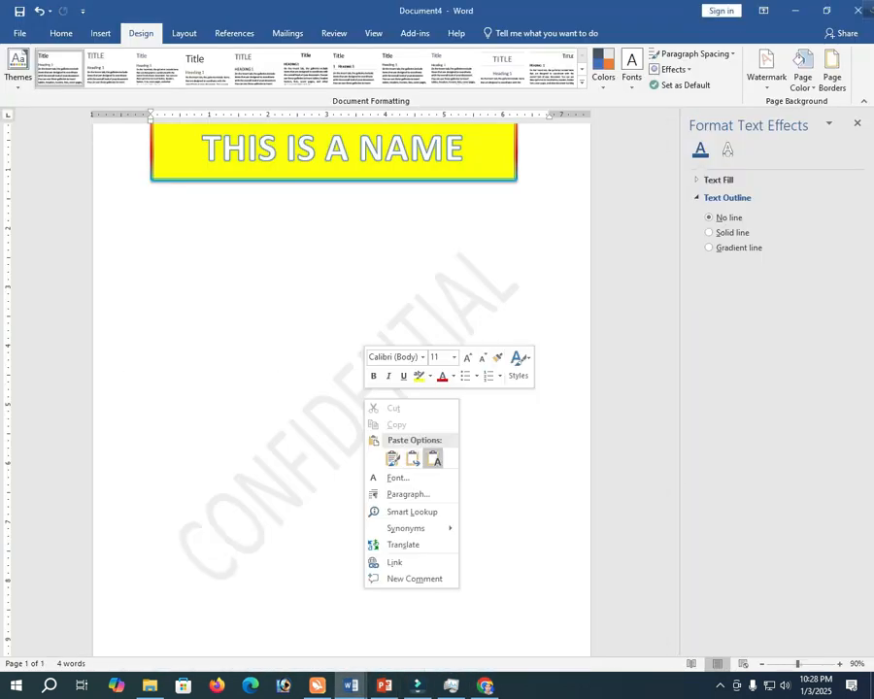
pyautogui.click(433, 456)
# - Increase the font size of all the document's text by three increments
pyautogui.hotkey('ctrl', 'a')
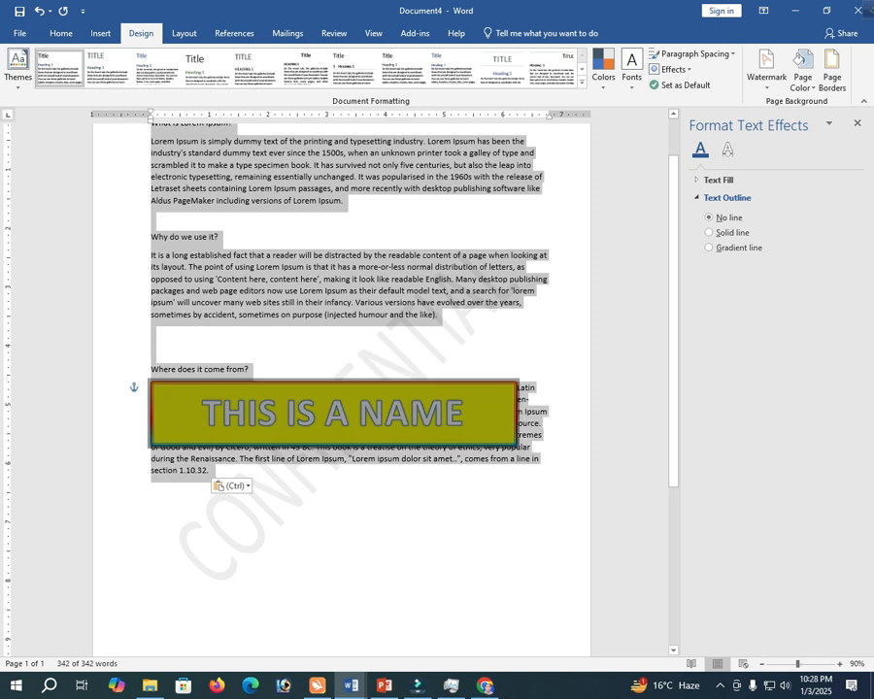
pyautogui.hotkey('ctrl', 'shift', '.')
pyautogui.hotkey('ctrl', 'shift', '.')
pyautogui.hotkey('ctrl', 'shift', '.')
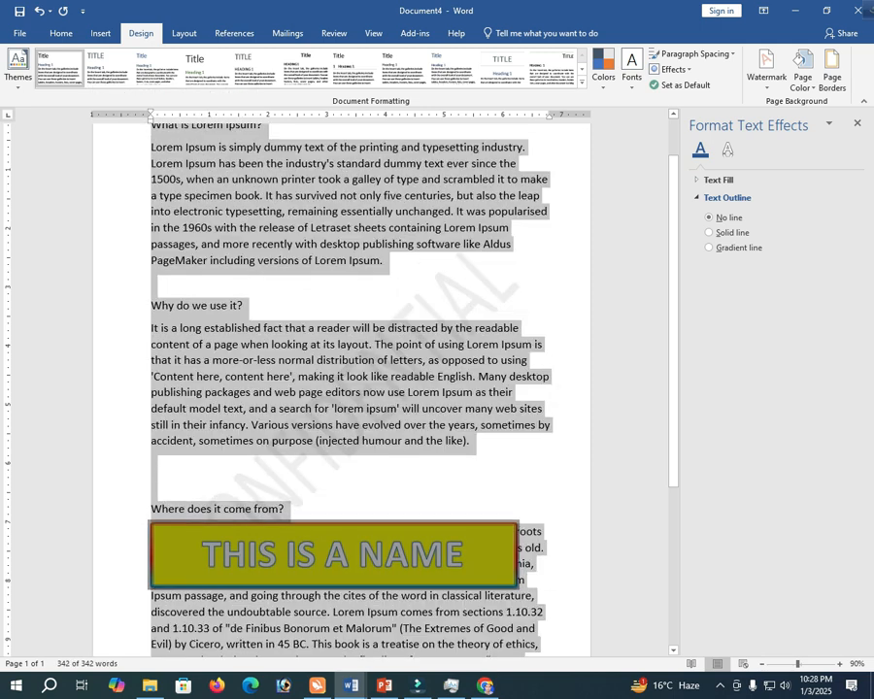
# - Delete the yellow WordArt box covering the last paragraph and review the page text over the watermark
pyautogui.click(282, 506)
pyautogui.click(283, 525)
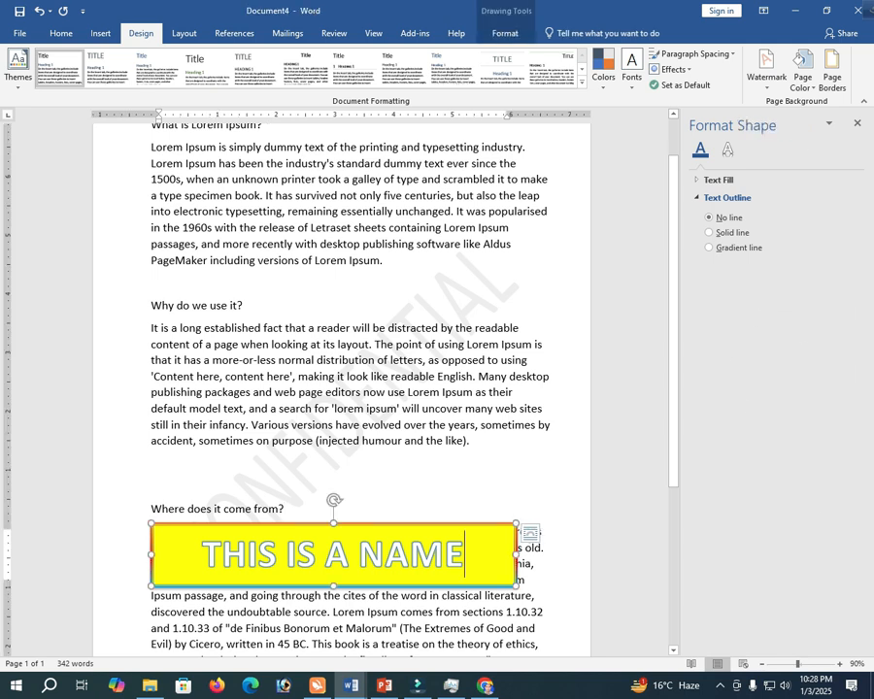
pyautogui.press('Delete')
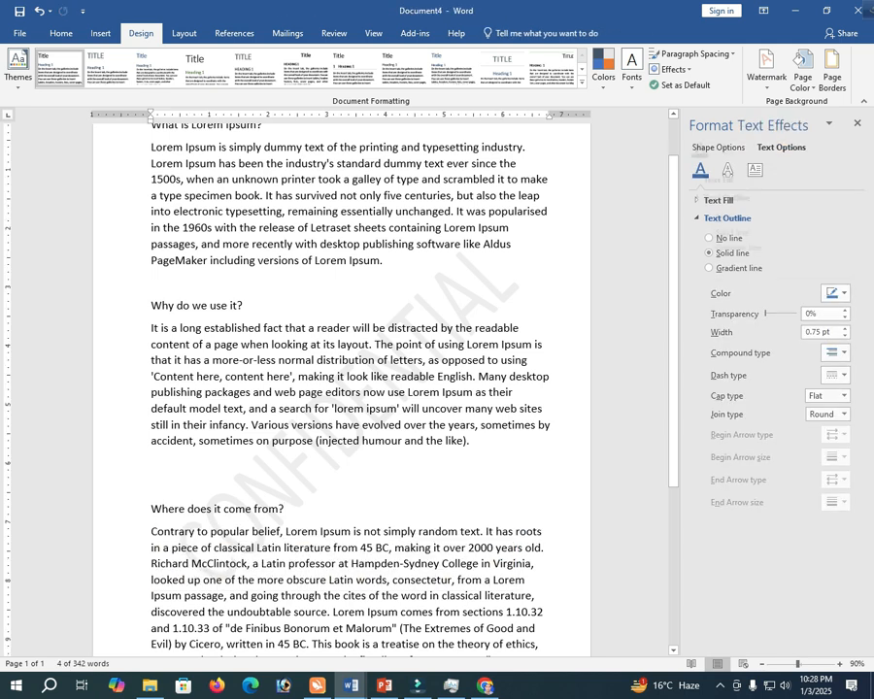
pyautogui.hotkey('ctrl', 'End')
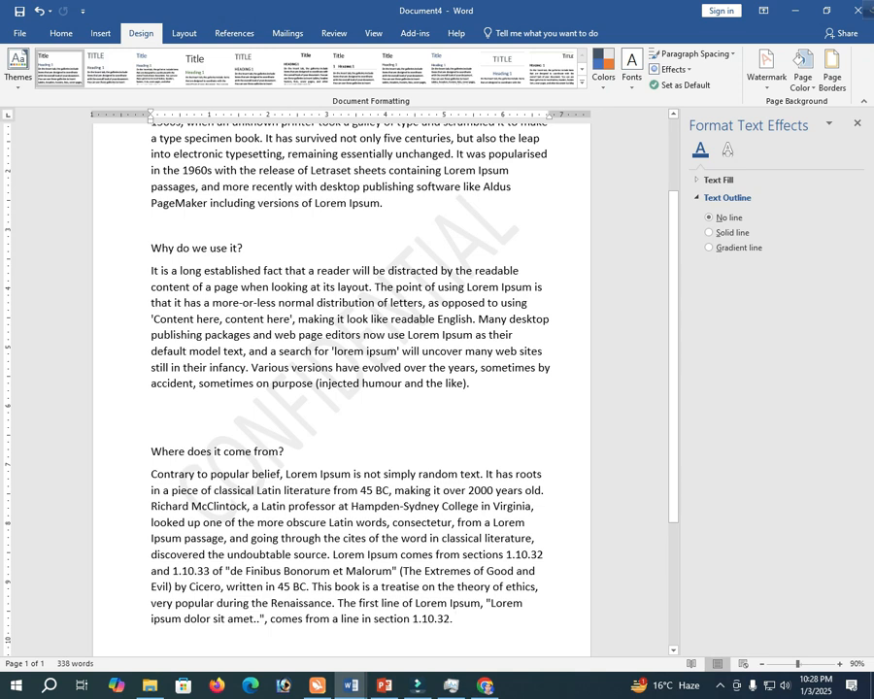
pyautogui.scroll(1, 340, 388)
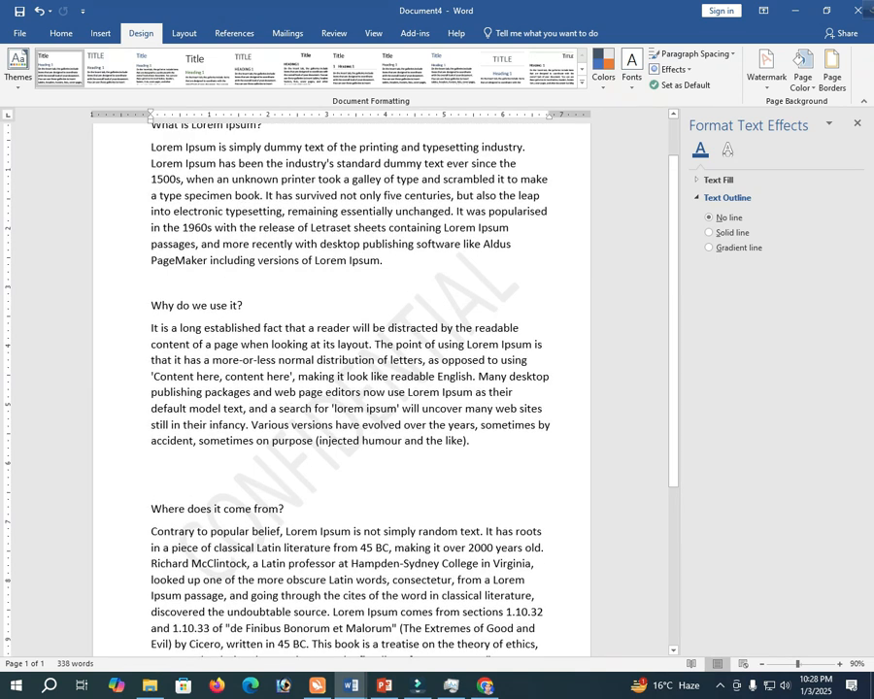
pyautogui.scroll(1, 340, 389)
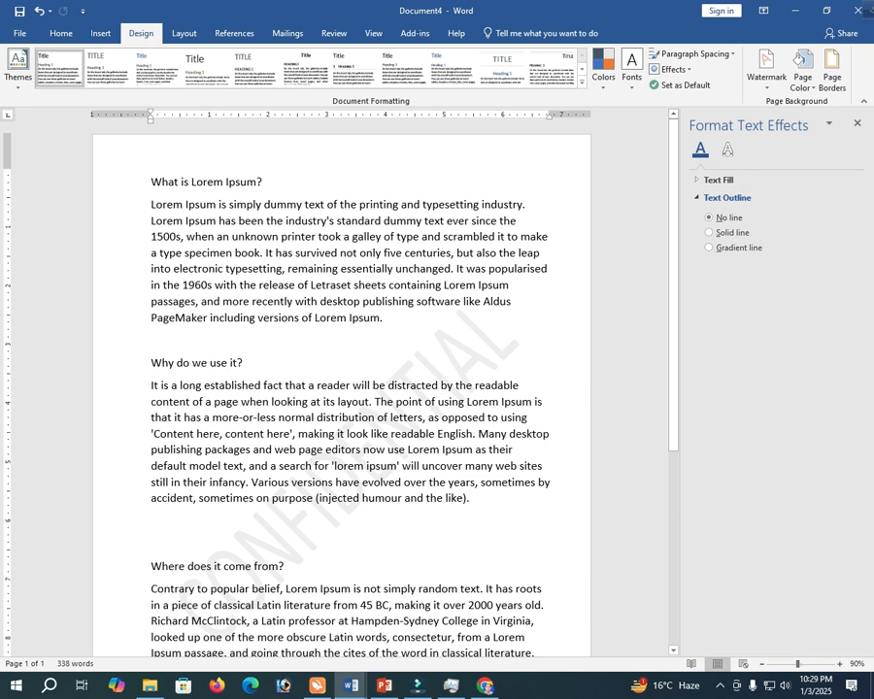
# - Replace the watermark with a custom text watermark reading WATEEMARK, keeping the Calibri font and diagonal layout
pyautogui.click(767, 69)
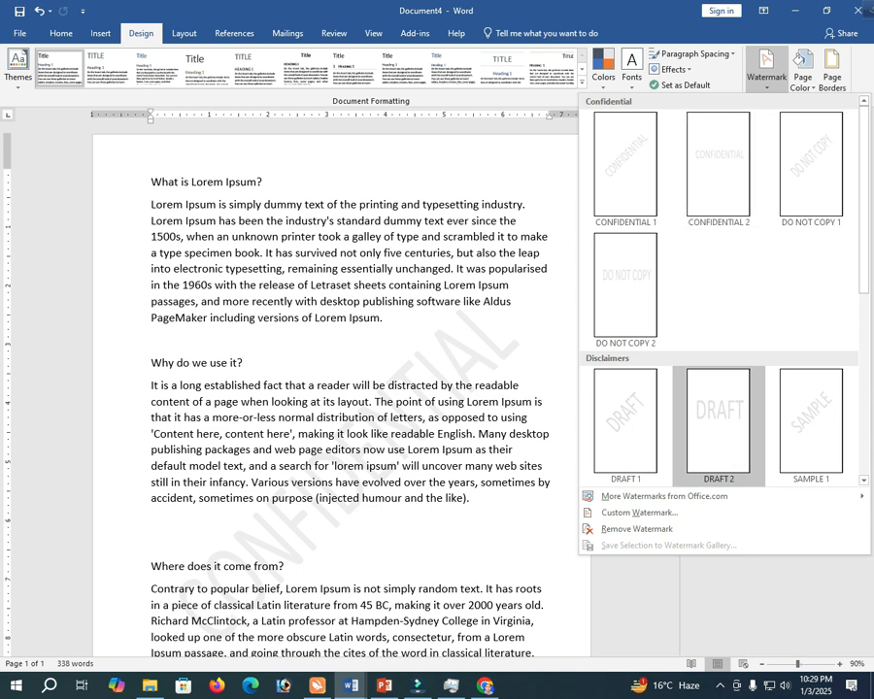
pyautogui.click(638, 512)
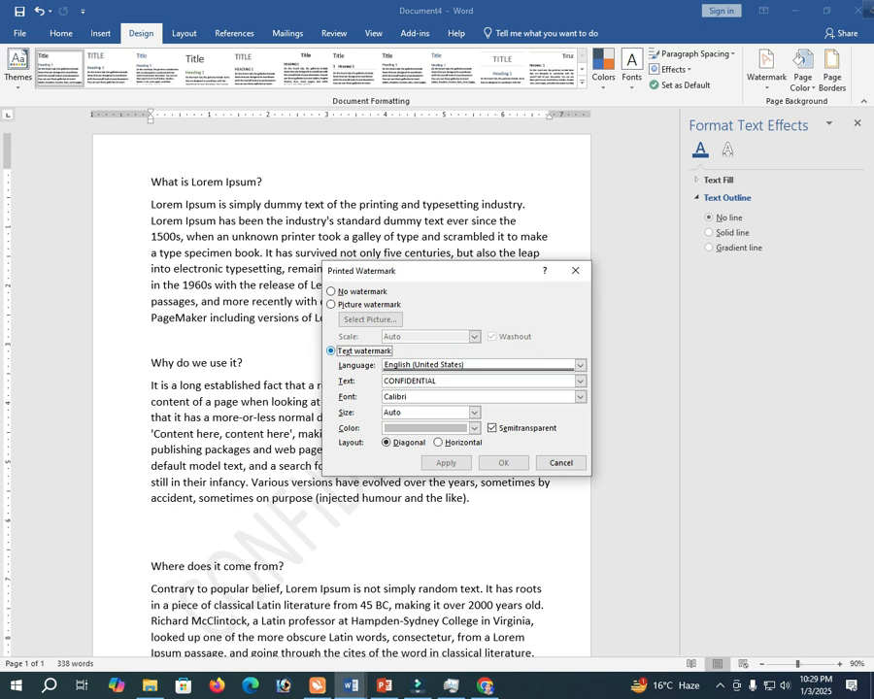
pyautogui.press('Tab')
pyautogui.press('Tab')
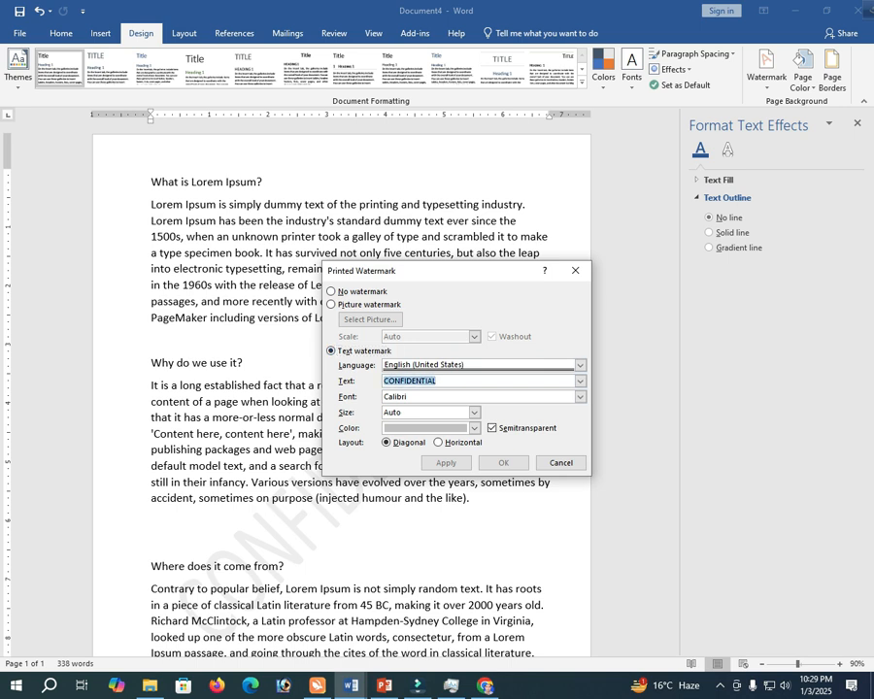
pyautogui.write('WA')
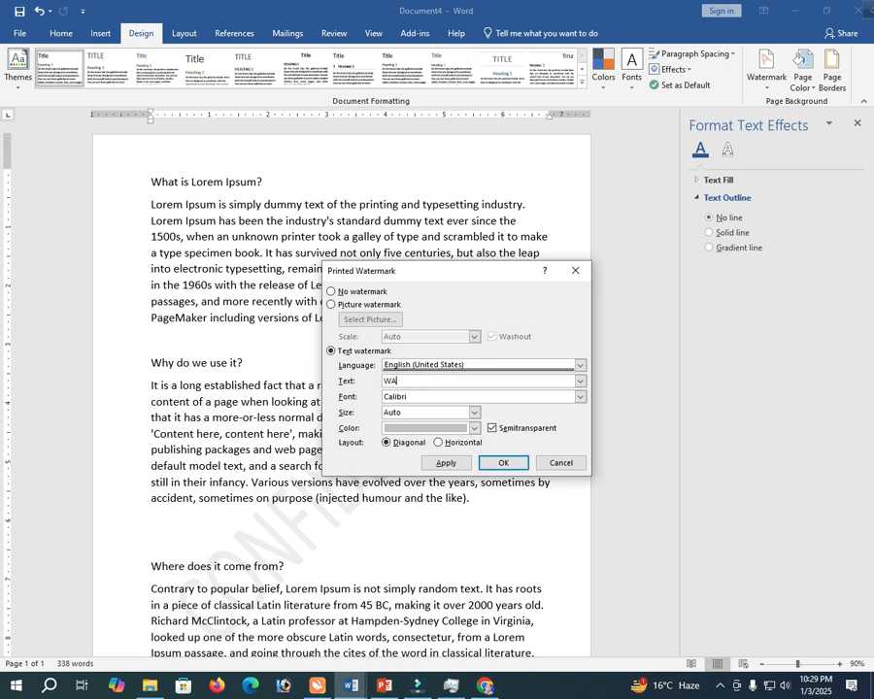
pyautogui.write('TWEMAE')
pyautogui.press('BackSpace')
pyautogui.write('RK')
pyautogui.press('BackSpace')
pyautogui.write('E')
pyautogui.click(503, 463)
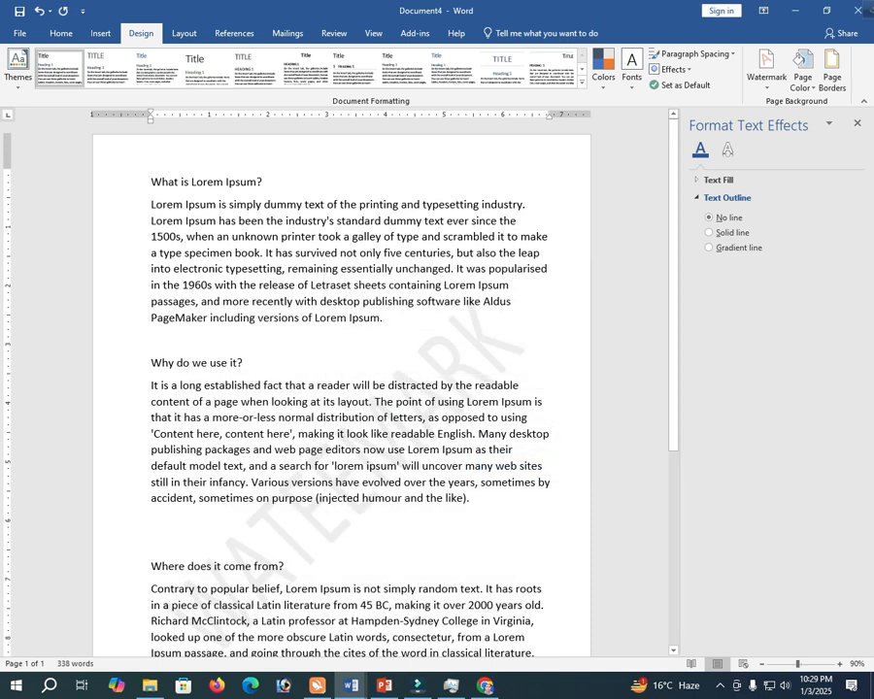
# - Try the DO NOT COPY 2 watermark with most of the page text deleted, and undo both changes
pyautogui.scroll(-2, 504, 463)
pyautogui.moveTo(455, 648); pyautogui.dragTo(153, 200)
pyautogui.press('Delete')
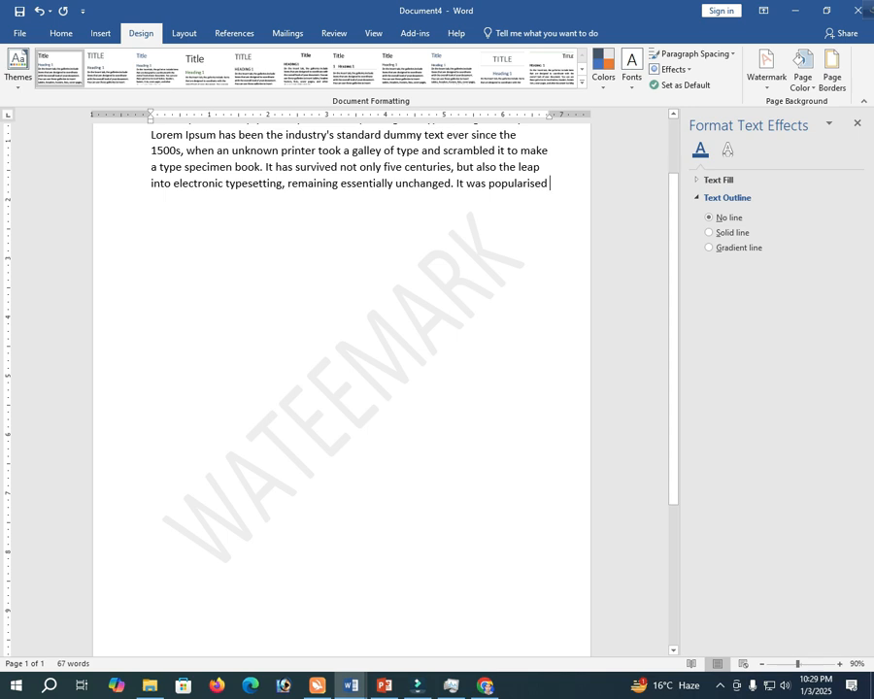
pyautogui.click(766, 68)
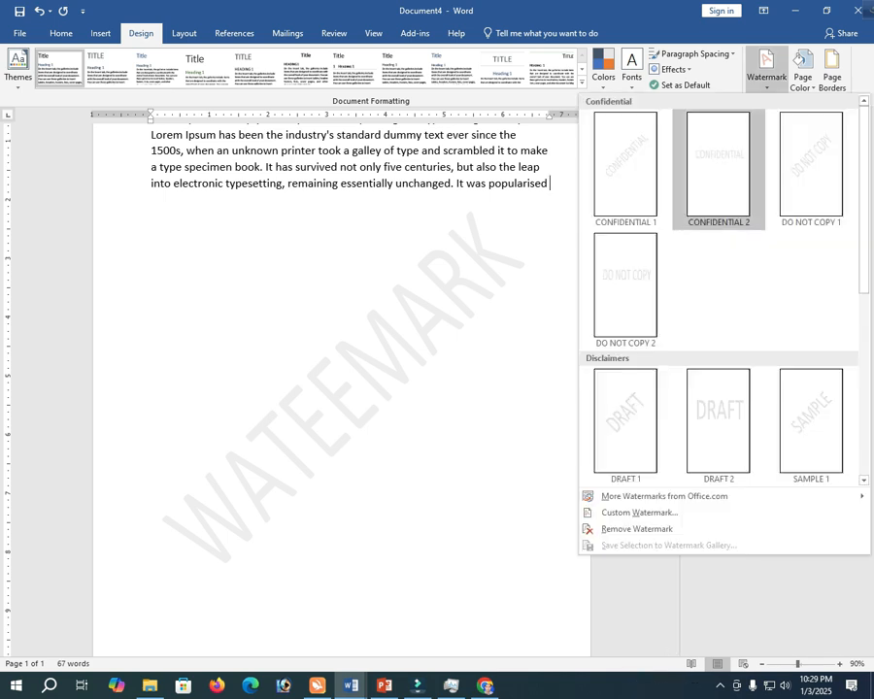
pyautogui.click(626, 287)
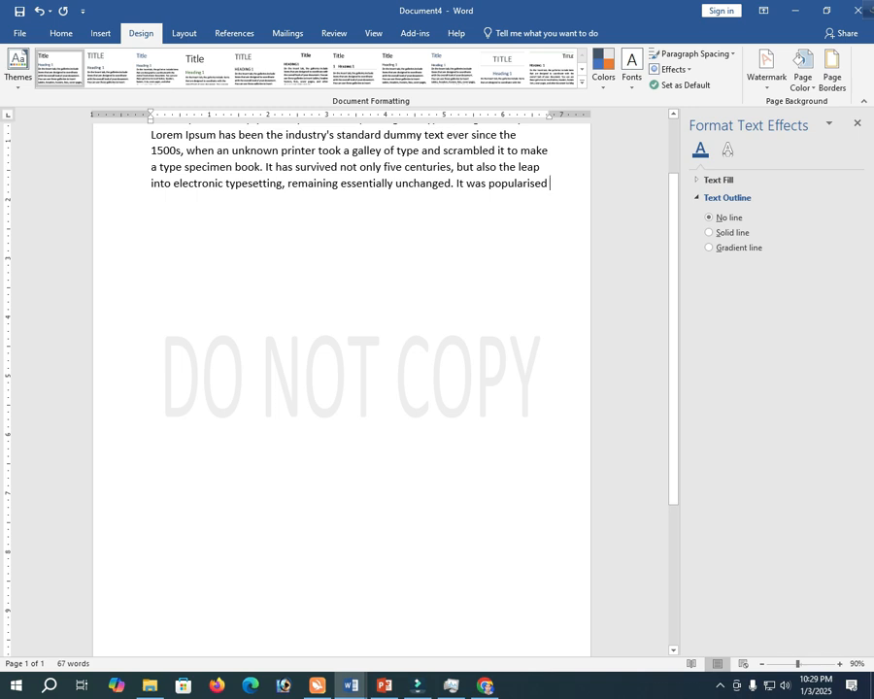
pyautogui.click(766, 68)
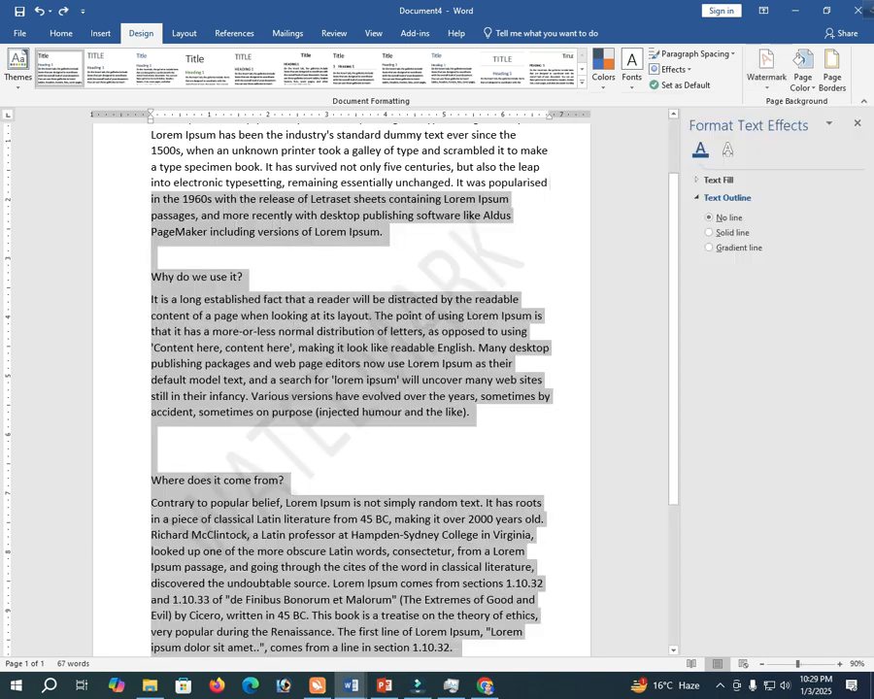
pyautogui.click(451, 412)
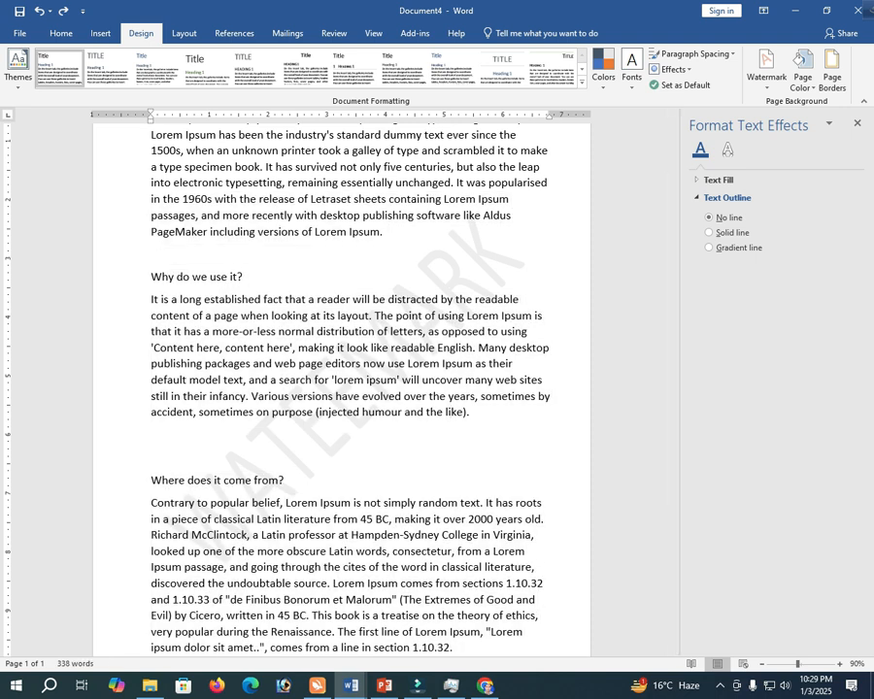
# - Switch the custom watermark to a picture watermark and browse for its picture from a file
pyautogui.click(767, 74)
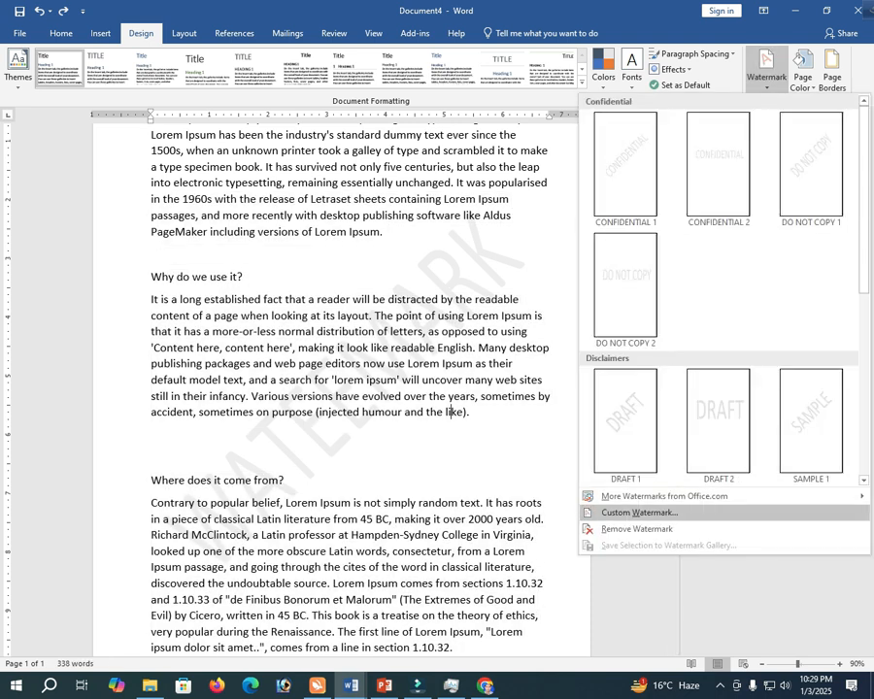
pyautogui.click(638, 512)
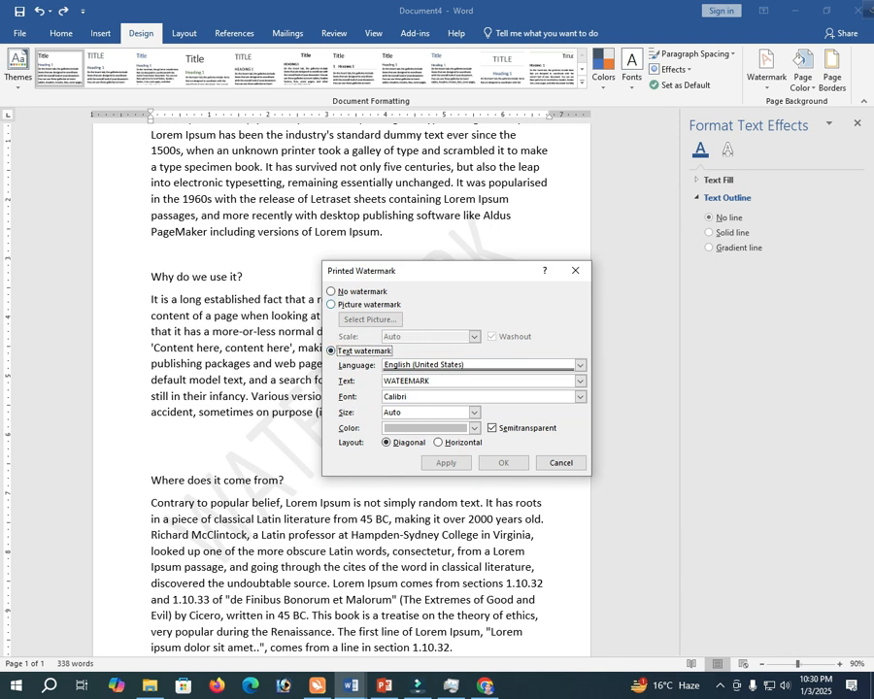
pyautogui.press('Up')
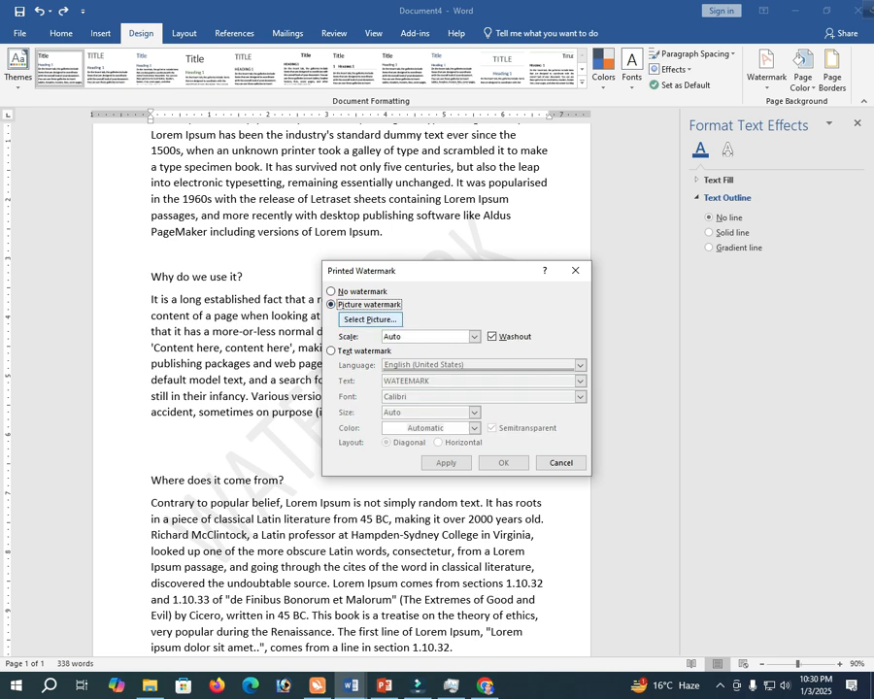
pyautogui.press('Return')
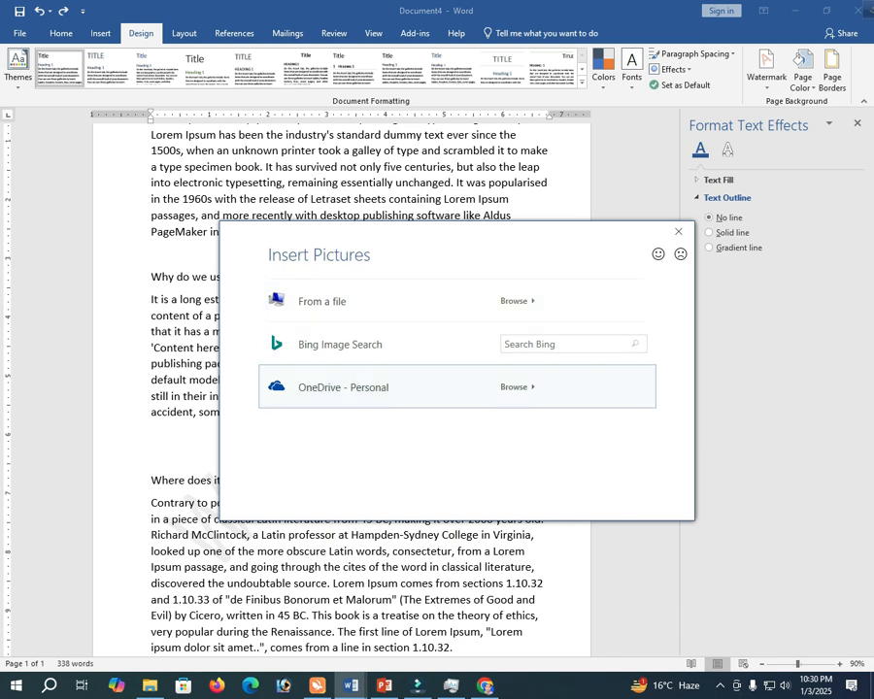
pyautogui.press('Up')
pyautogui.click(565, 344)
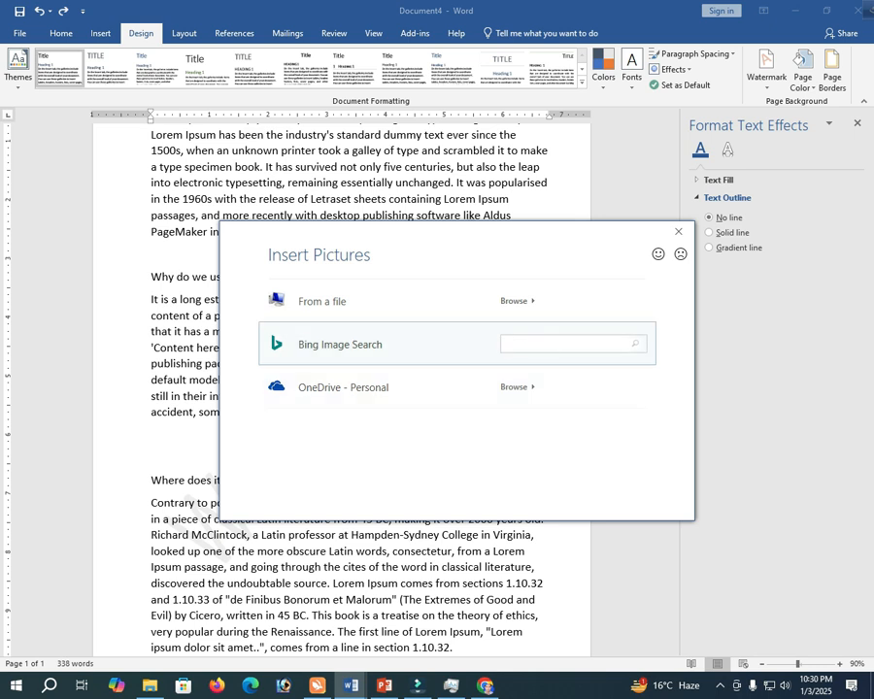
pyautogui.press('Up')
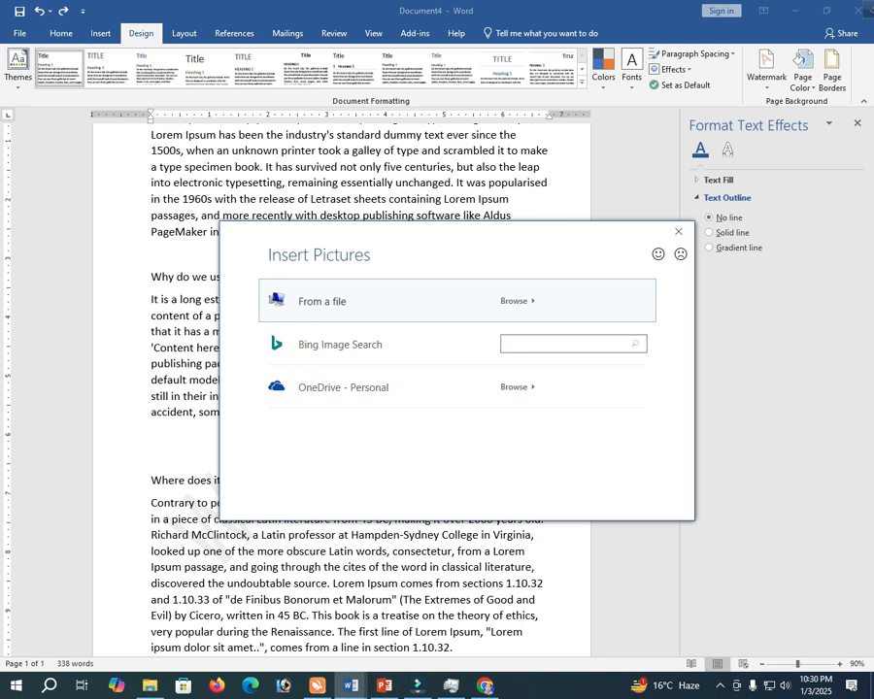
pyautogui.press('Return')
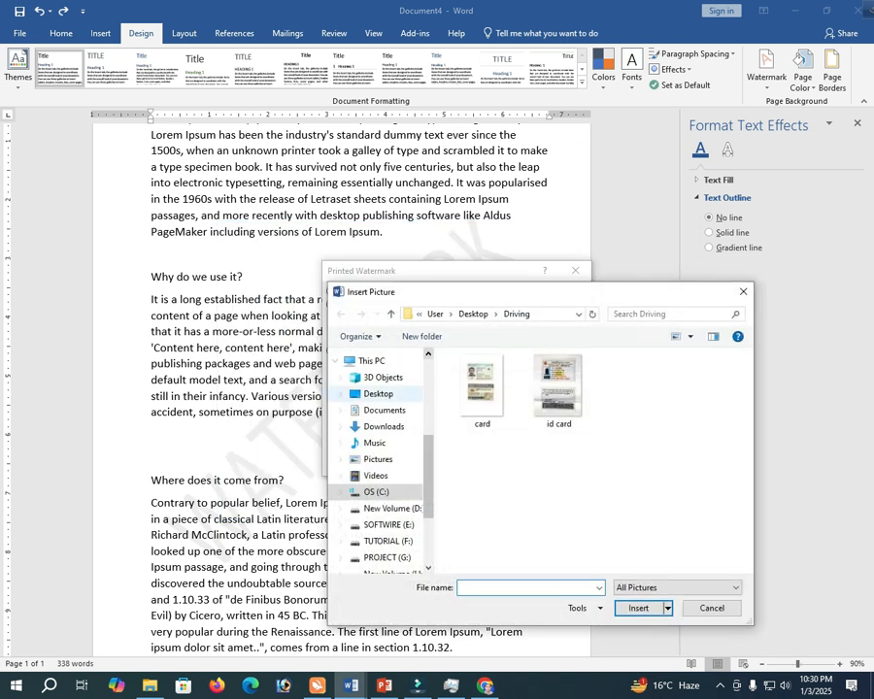
# - Choose the Untitled-1 (1) picture from the Downloads folder and apply it as a washed-out watermark with Auto scale
pyautogui.click(383, 427)
pyautogui.scroll(-5, 593, 457)
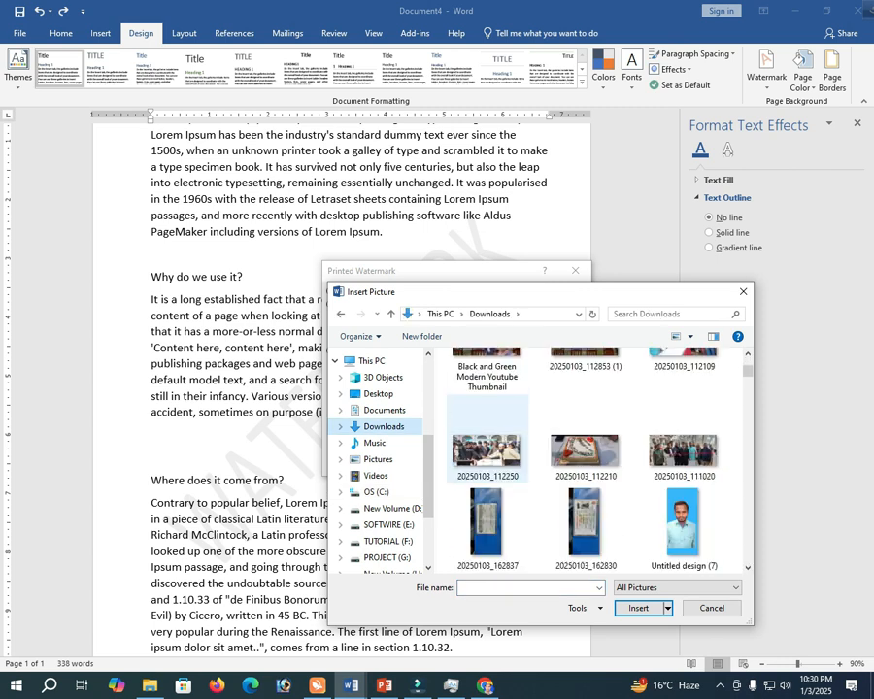
pyautogui.doubleClick(685, 525)
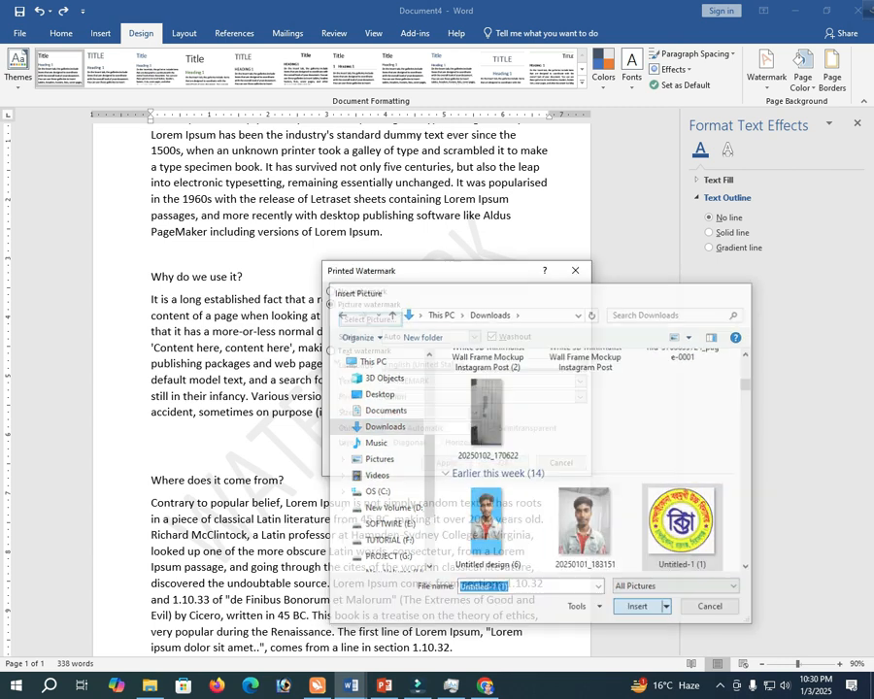
pyautogui.press('Return')
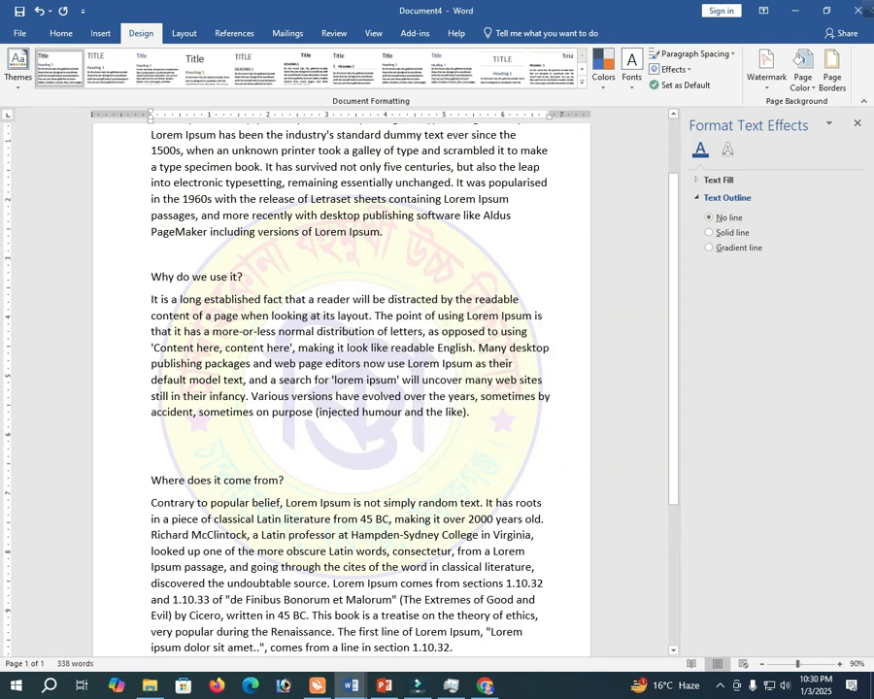
# - Delete the text covering the picture watermark to inspect the logo, and undo the deletion
pyautogui.moveTo(171, 192); pyautogui.dragTo(456, 660)
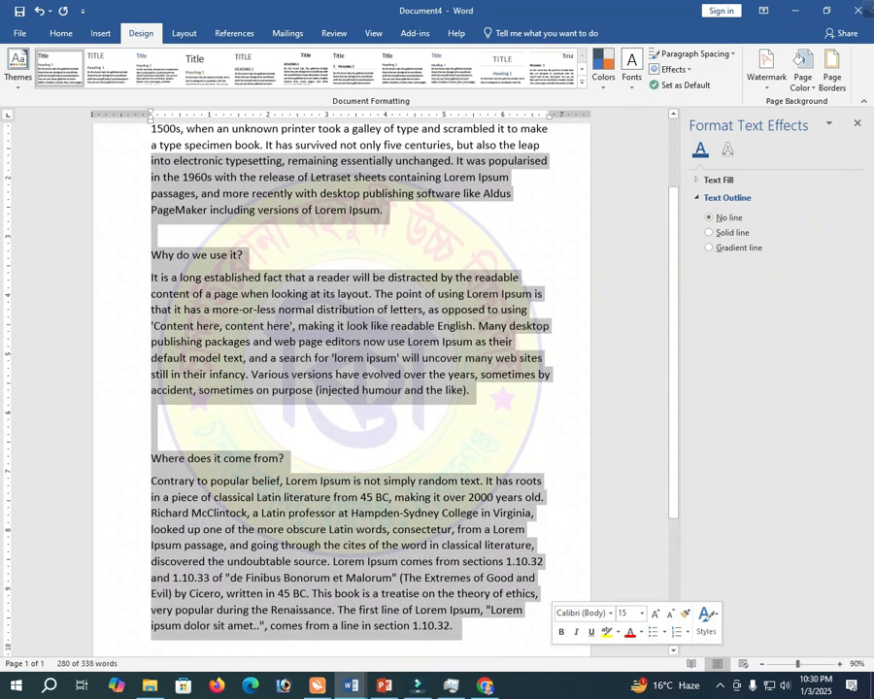
pyautogui.press('BackSpace')
pyautogui.scroll(1, 340, 291)
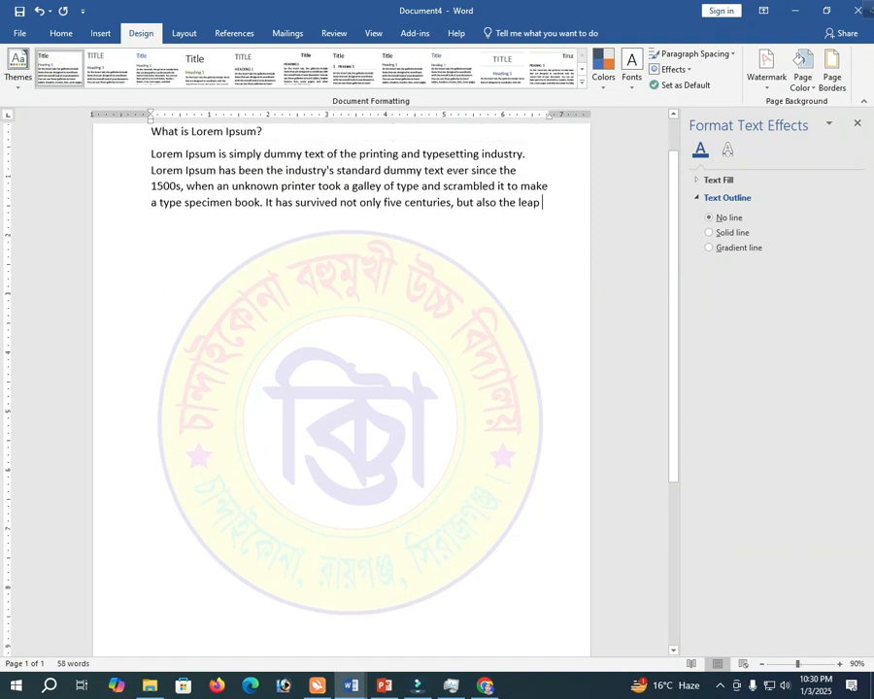
pyautogui.hotkey('ctrl', 'z')
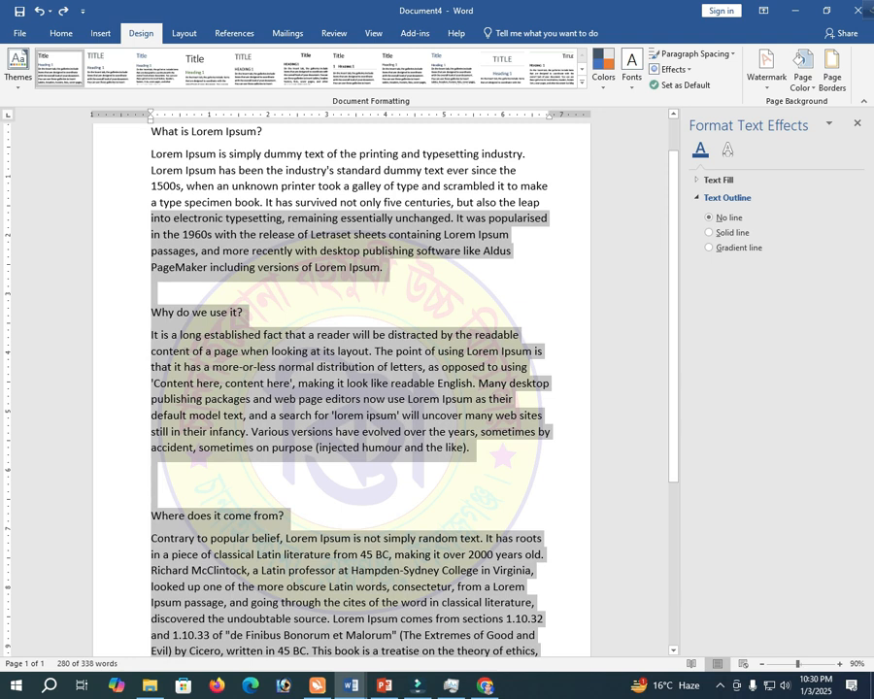
pyautogui.click(269, 188)
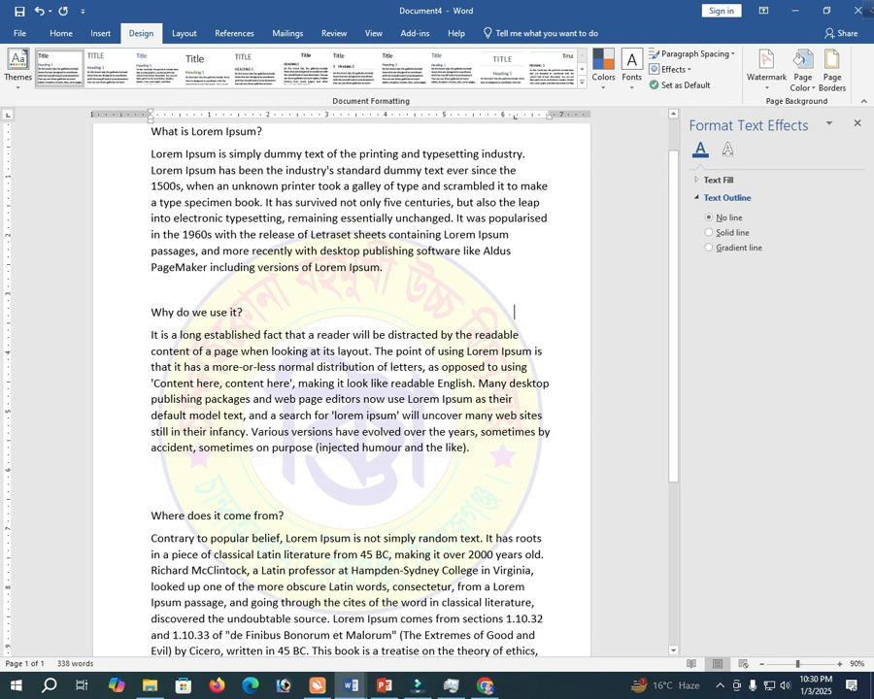
pyautogui.click(523, 334)
# - Set the picture watermark's scale to 100% and apply it
pyautogui.click(767, 68)
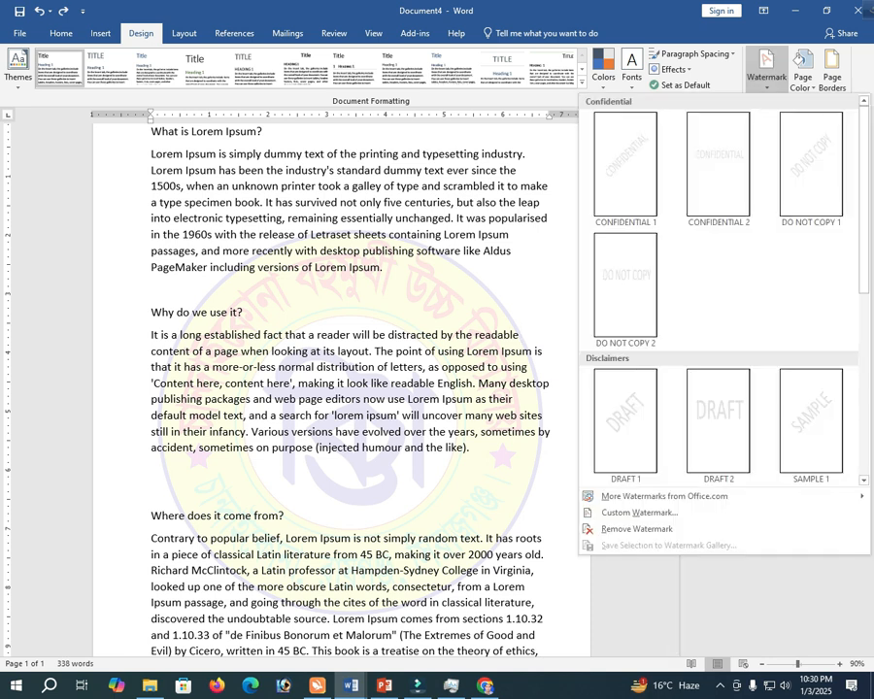
pyautogui.click(639, 512)
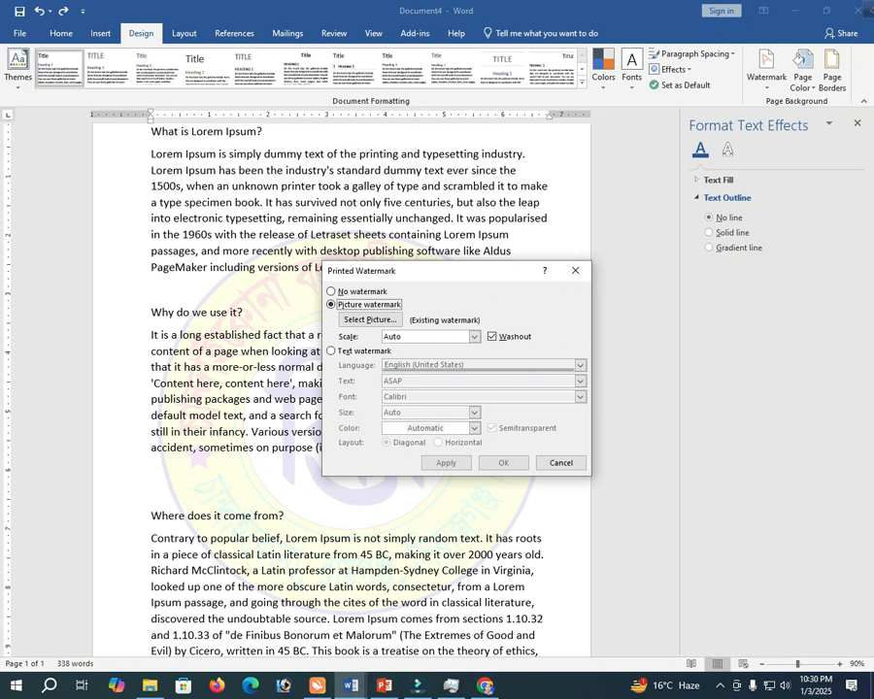
pyautogui.click(474, 336)
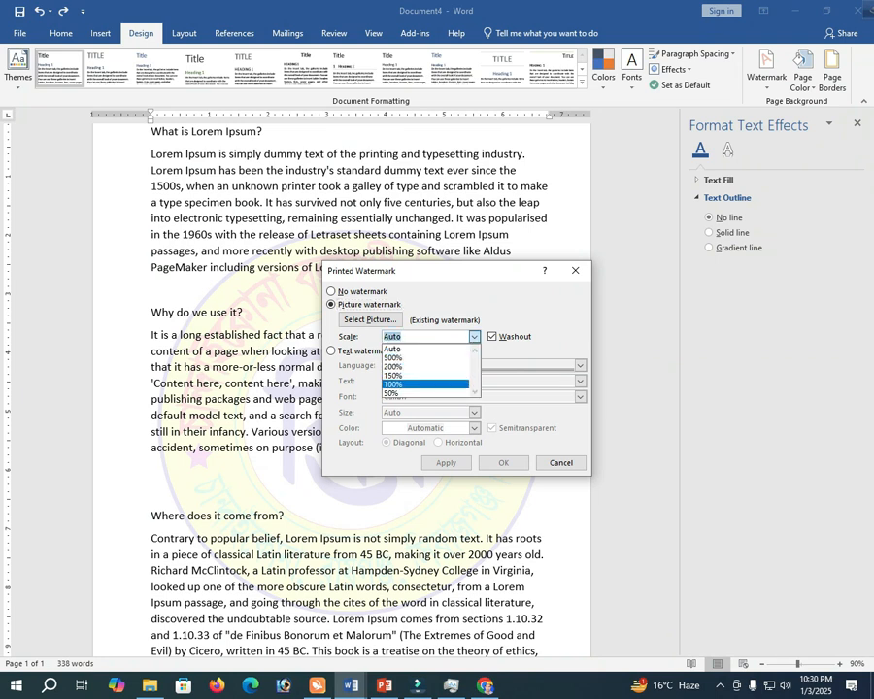
pyautogui.click(427, 384)
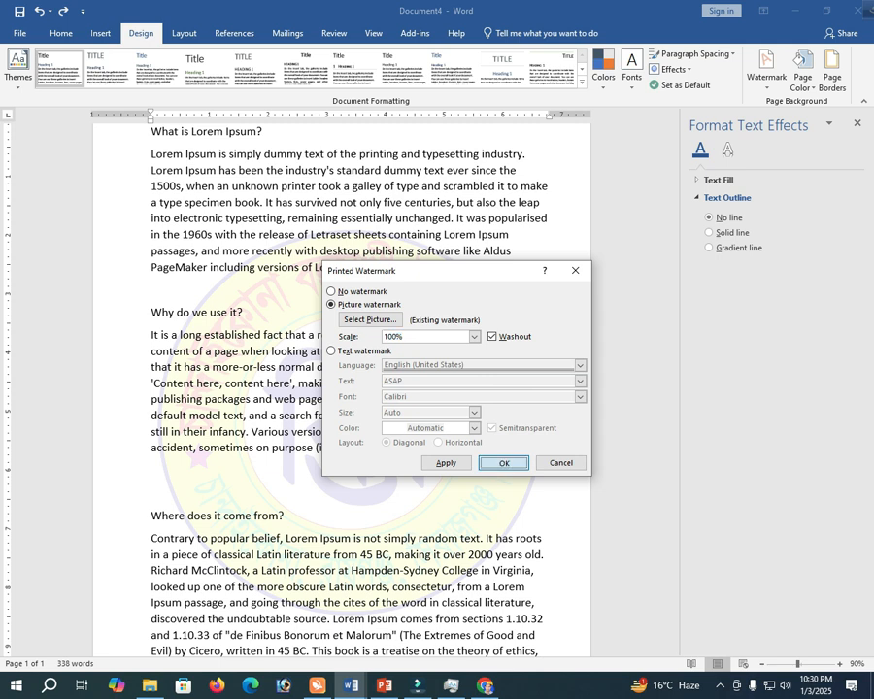
pyautogui.click(503, 462)
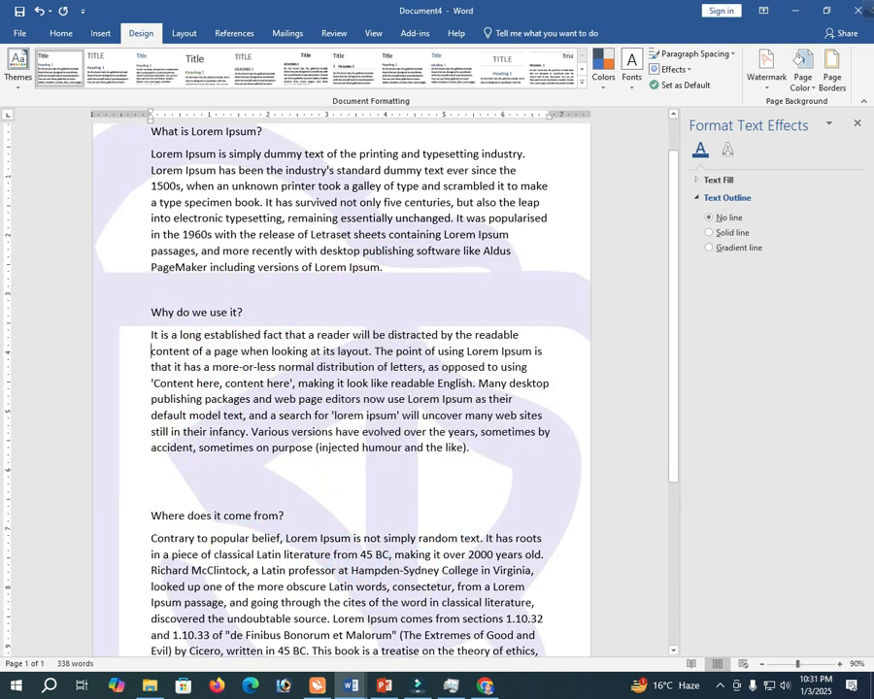
# - Set the picture watermark's scale to 10% and apply it
pyautogui.click(766, 69)
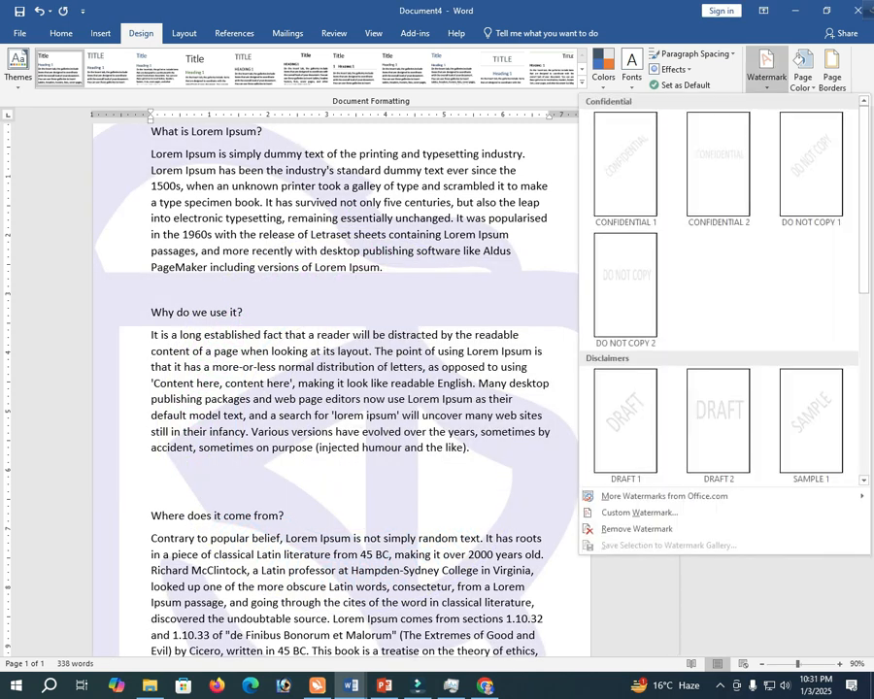
pyautogui.click(638, 512)
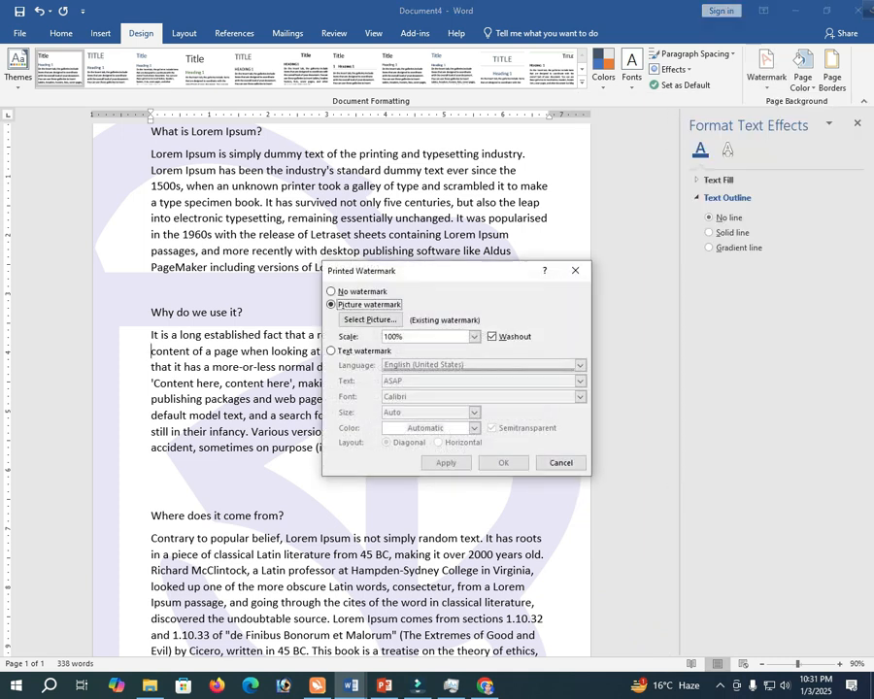
pyautogui.doubleClick(398, 336)
pyautogui.write('18')
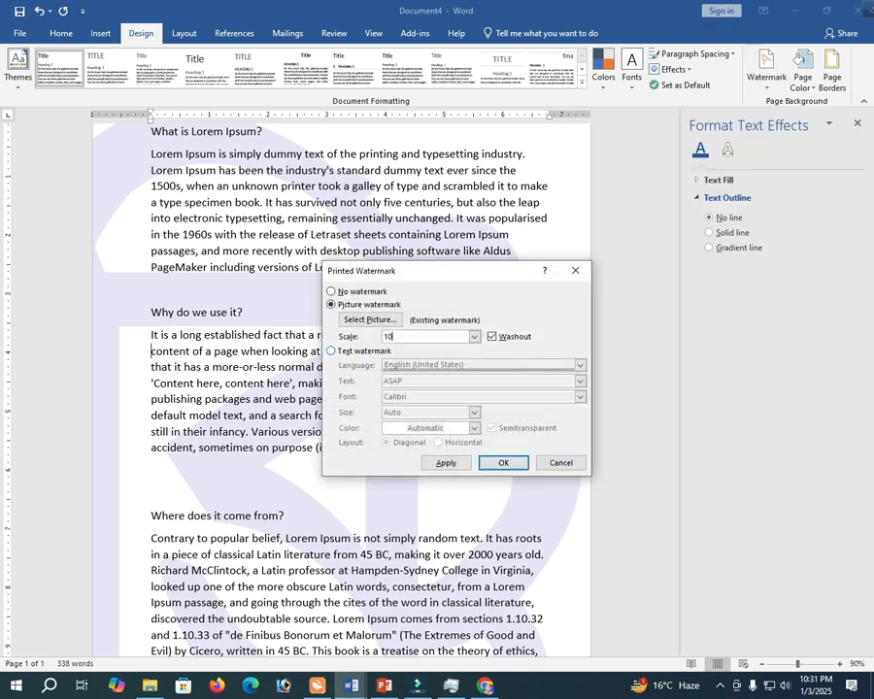
pyautogui.press('Return')
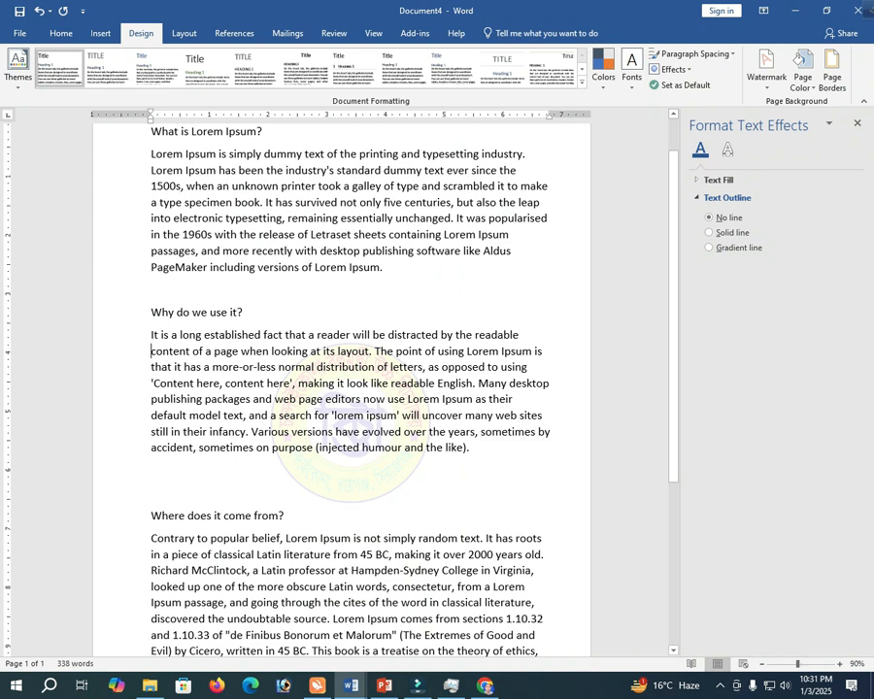
# - Replace the "Why do we use it?" section with blank lines to inspect the small watermark, and undo the change
pyautogui.moveTo(471, 448); pyautogui.dragTo(151, 312)
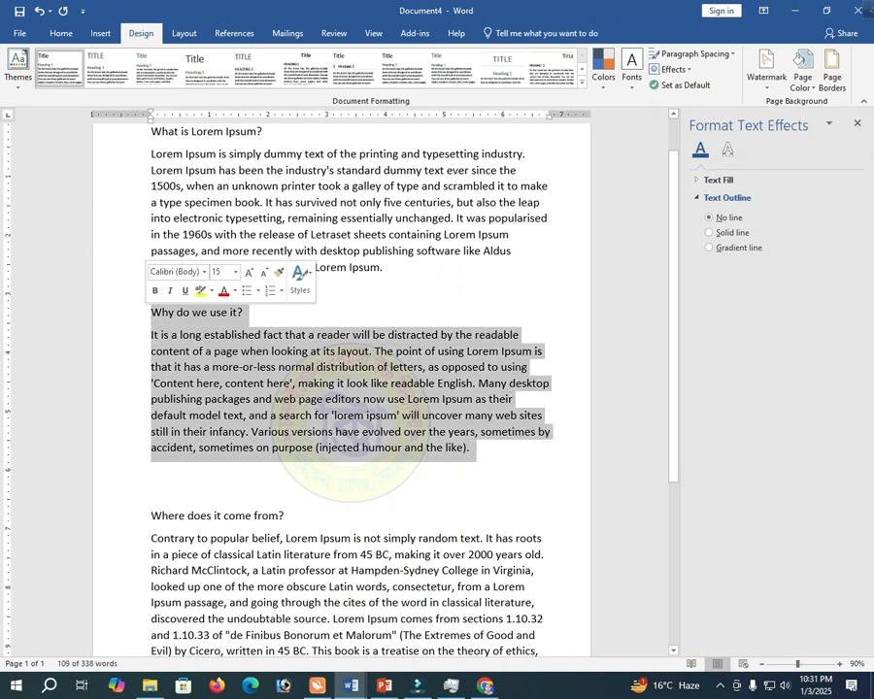
pyautogui.press('BackSpace')
pyautogui.press('Return')
pyautogui.press('Return')
pyautogui.press('Return')
pyautogui.press('Return')
pyautogui.press('Return')
pyautogui.press('Return')
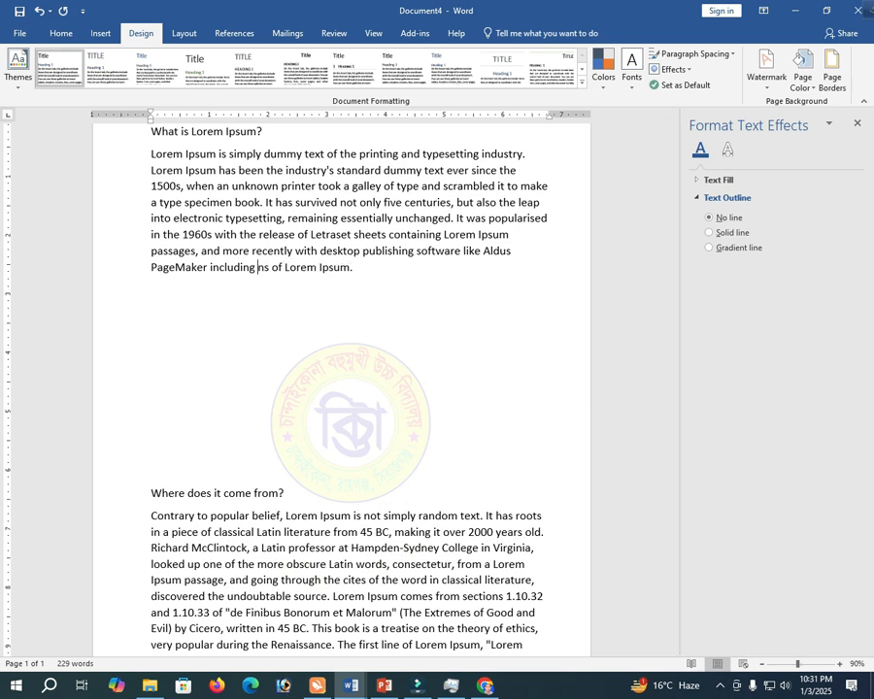
pyautogui.hotkey('ctrl', 'v')
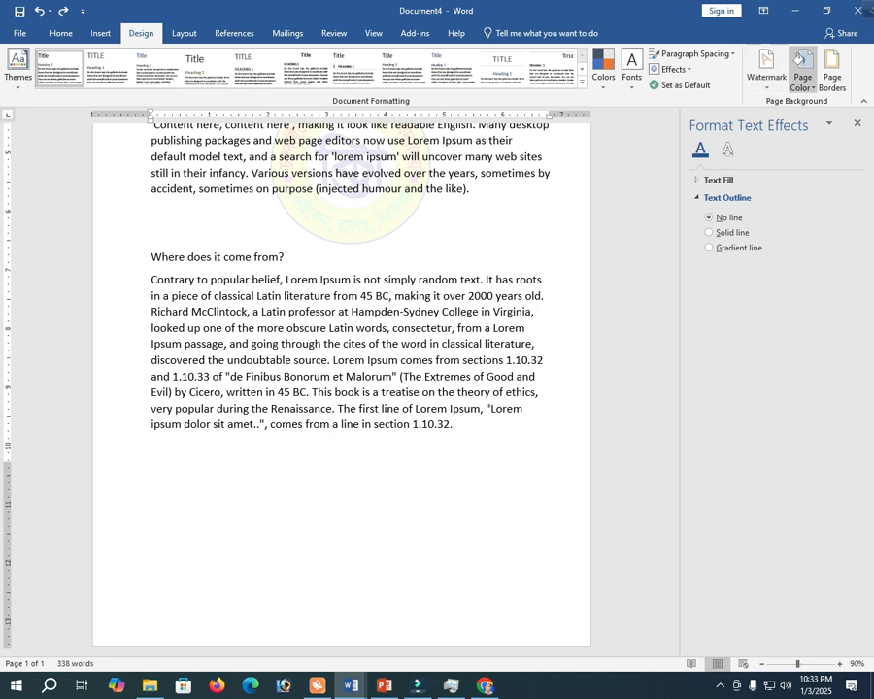
# - Set the page color to the lighter gold theme shade, third tint below the base gold
pyautogui.click(802, 70)
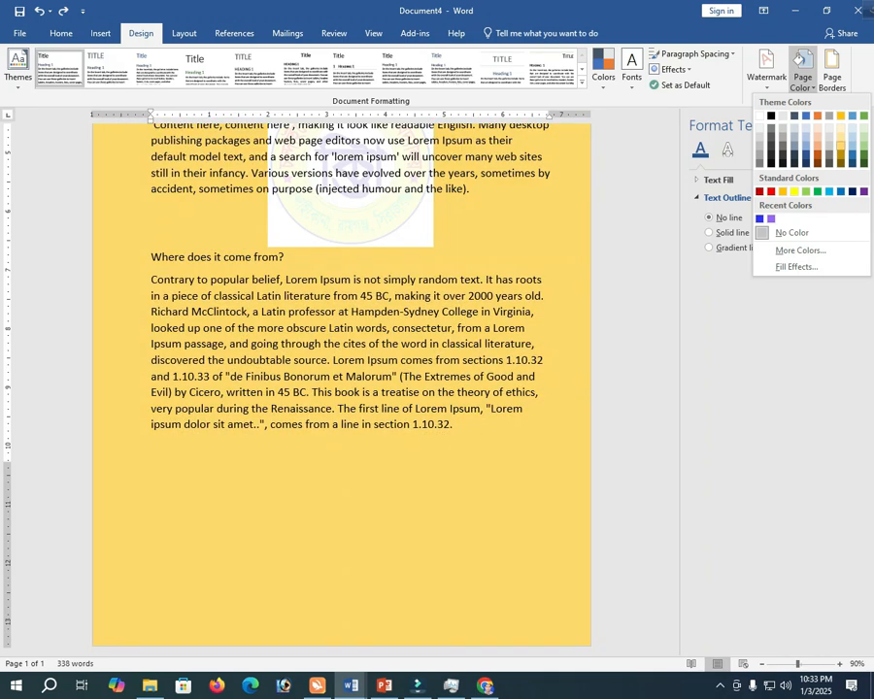
pyautogui.click(841, 146)
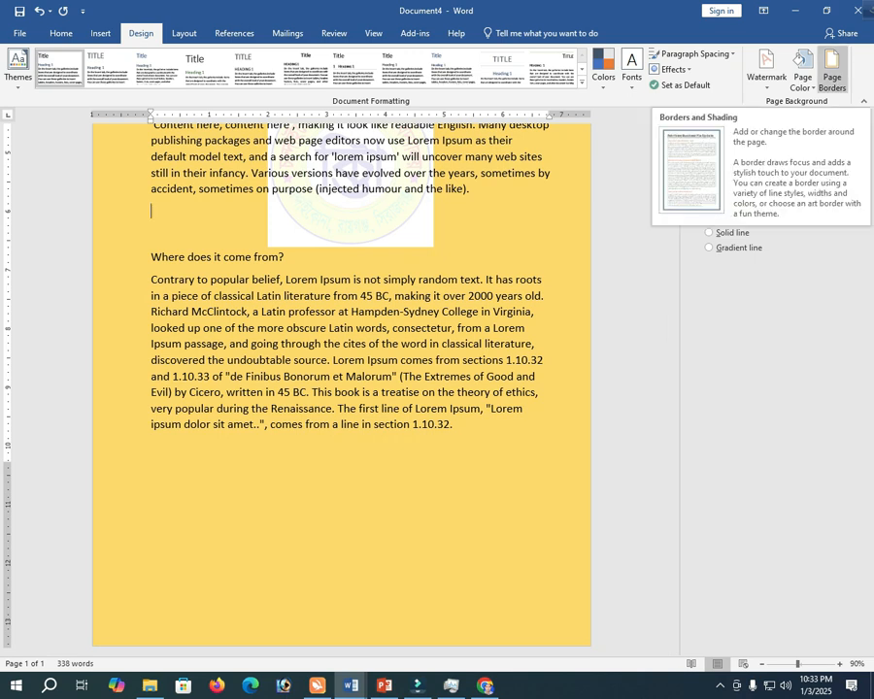
# - Add a box page border to the whole document in a 3 pt multi-line style with automatic color
pyautogui.click(833, 70)
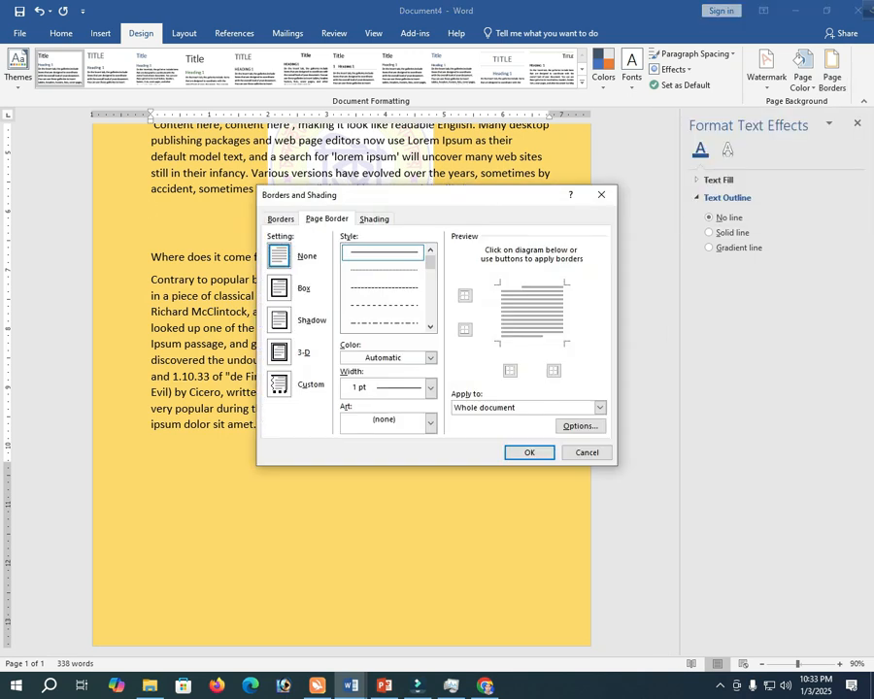
pyautogui.click(279, 289)
pyautogui.click(384, 286)
pyautogui.scroll(-3, 384, 291)
pyautogui.click(384, 313)
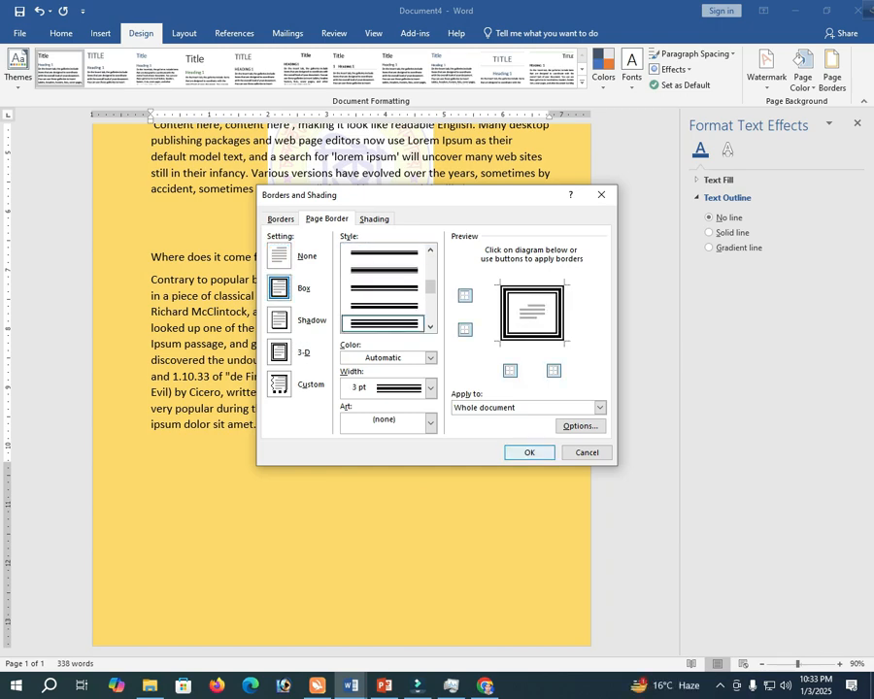
pyautogui.click(529, 452)
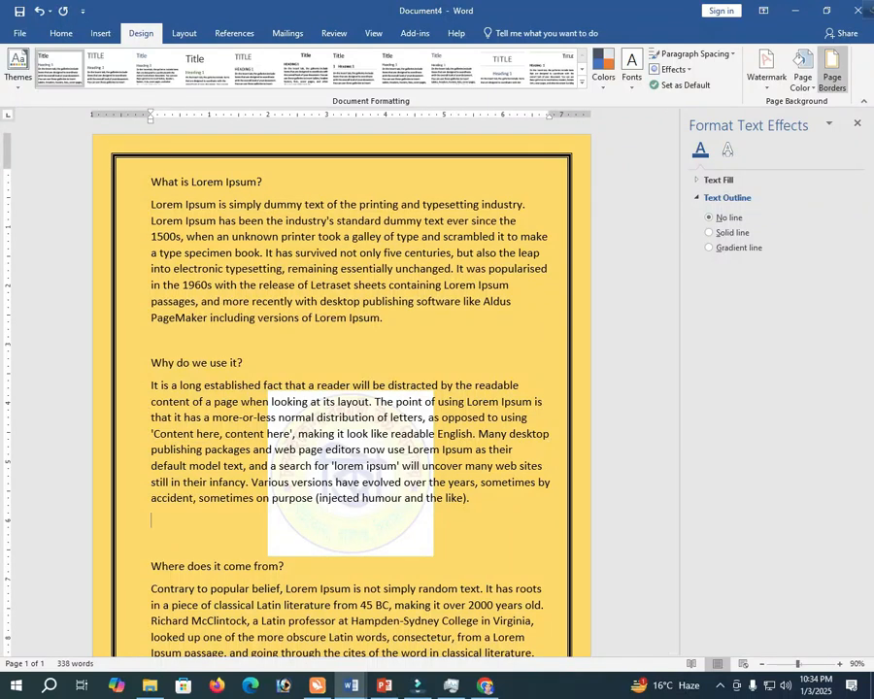
# - Change the page border to the single solid line style at ½ pt
pyautogui.click(833, 77)
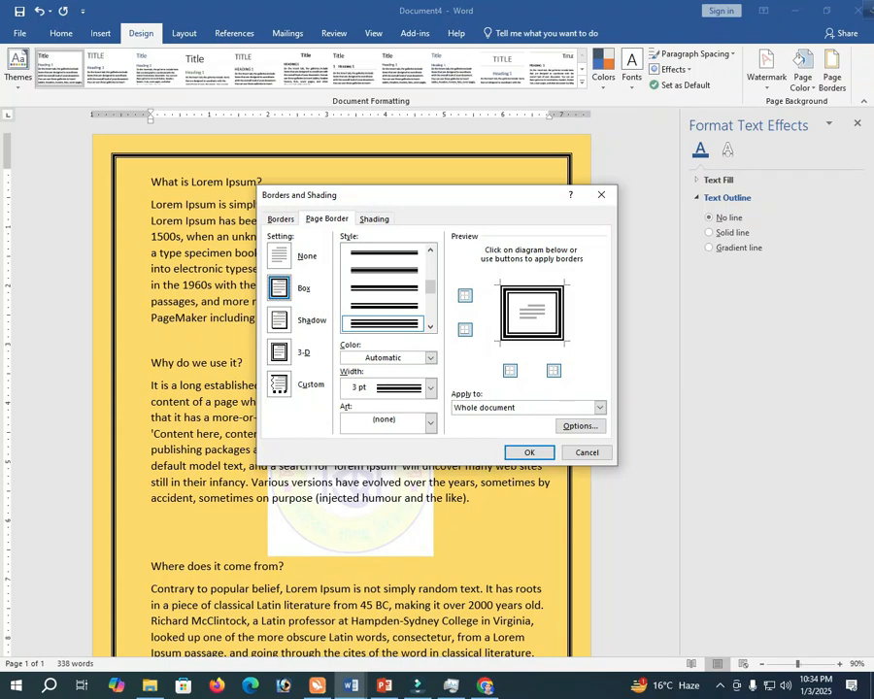
pyautogui.scroll(5, 383, 287)
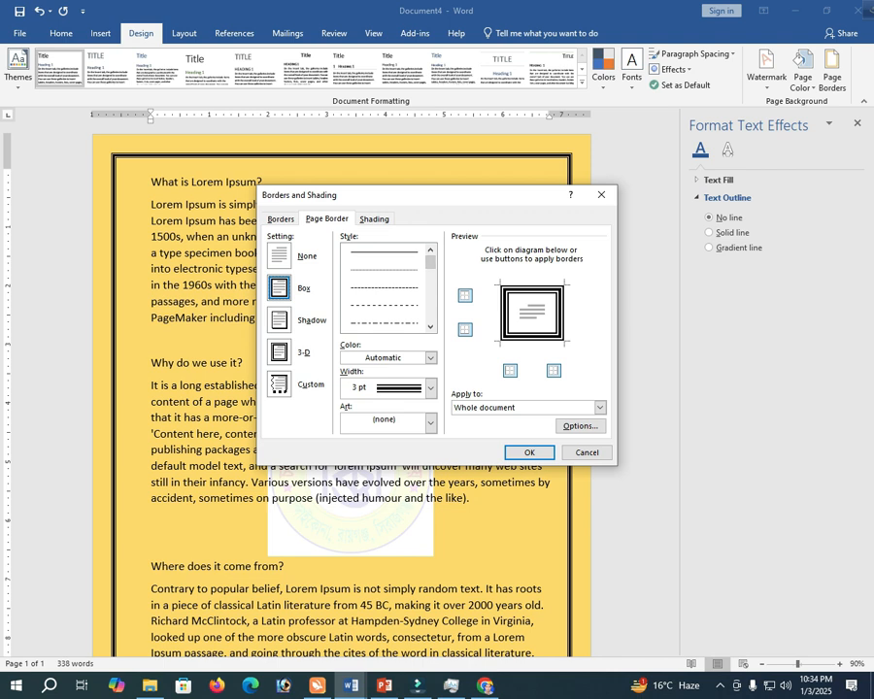
pyautogui.click(381, 251)
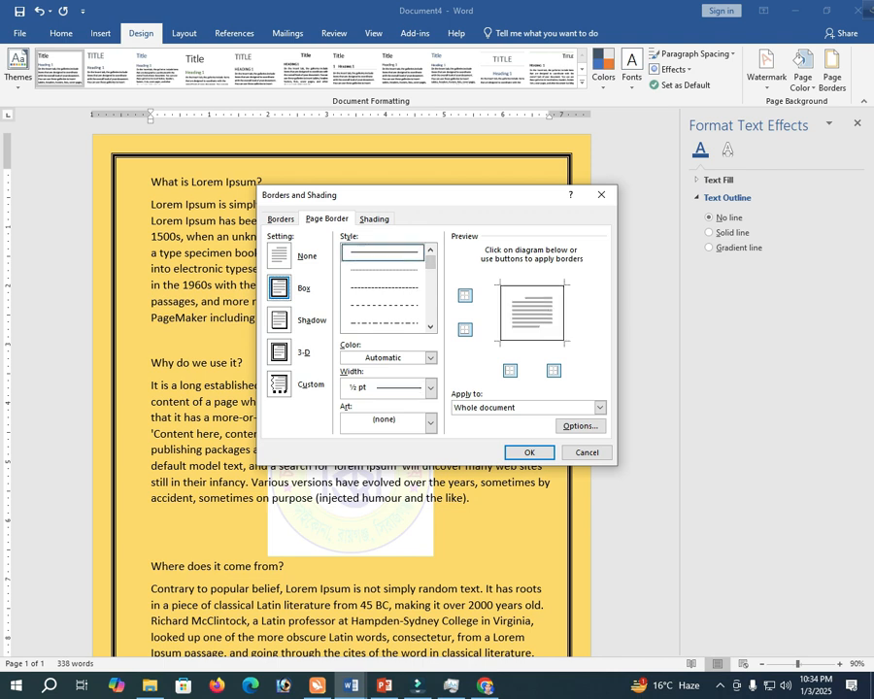
pyautogui.press('Return')
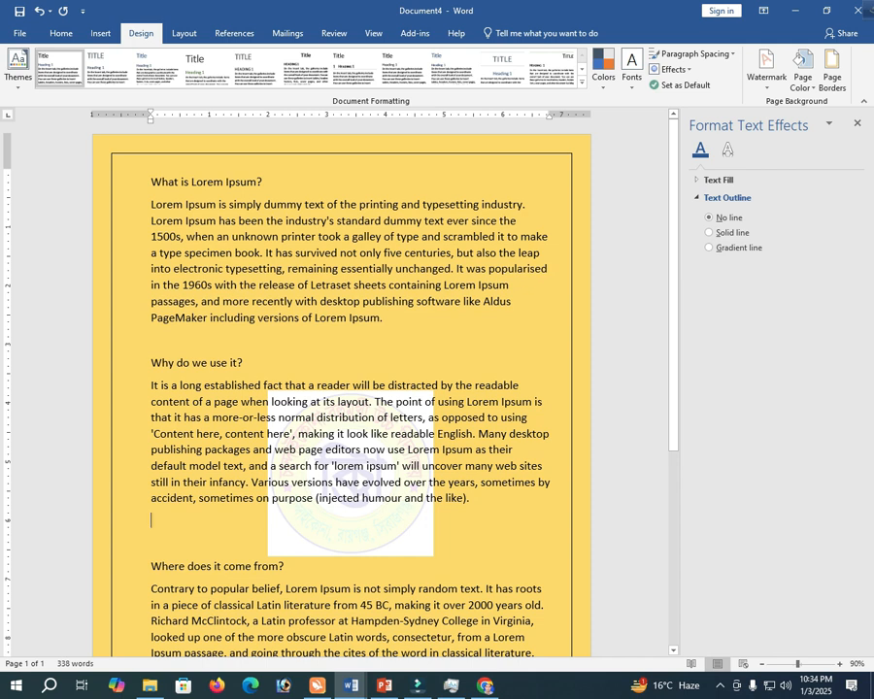
# - Set the page border's line width to 6 pt and apply it
pyautogui.click(832, 68)
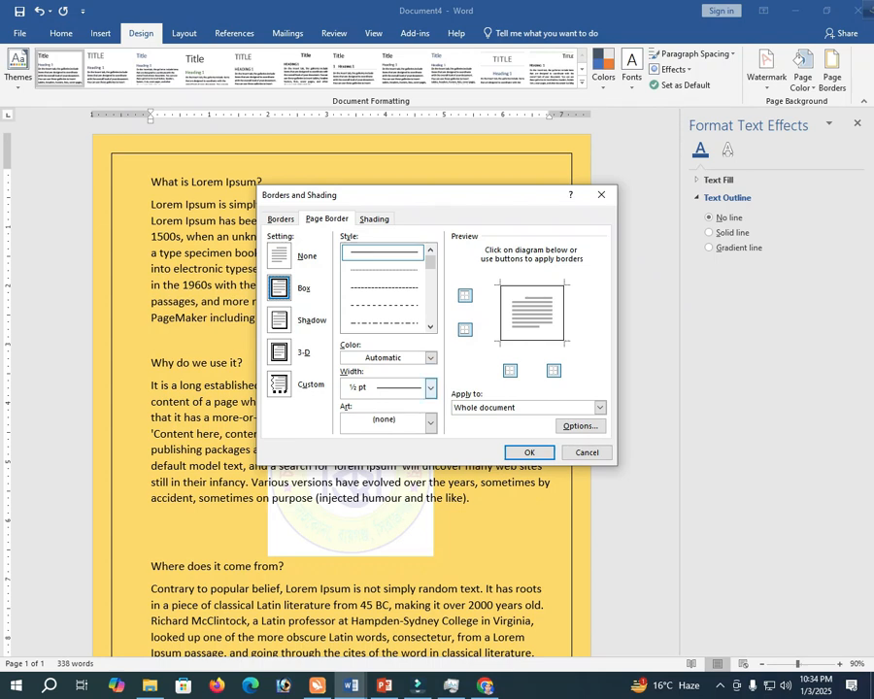
pyautogui.click(430, 389)
pyautogui.click(374, 653)
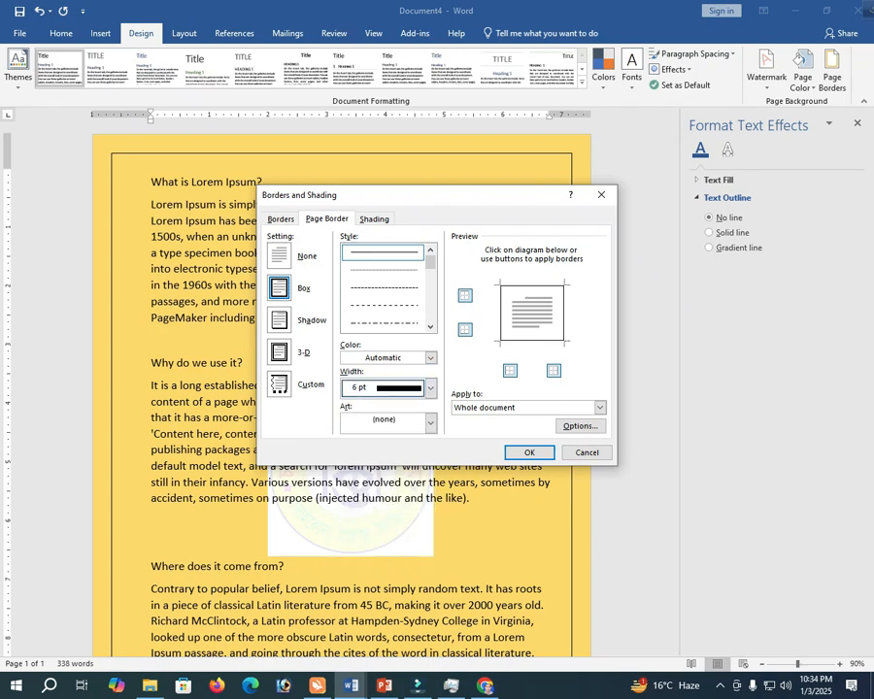
pyautogui.press('Return')
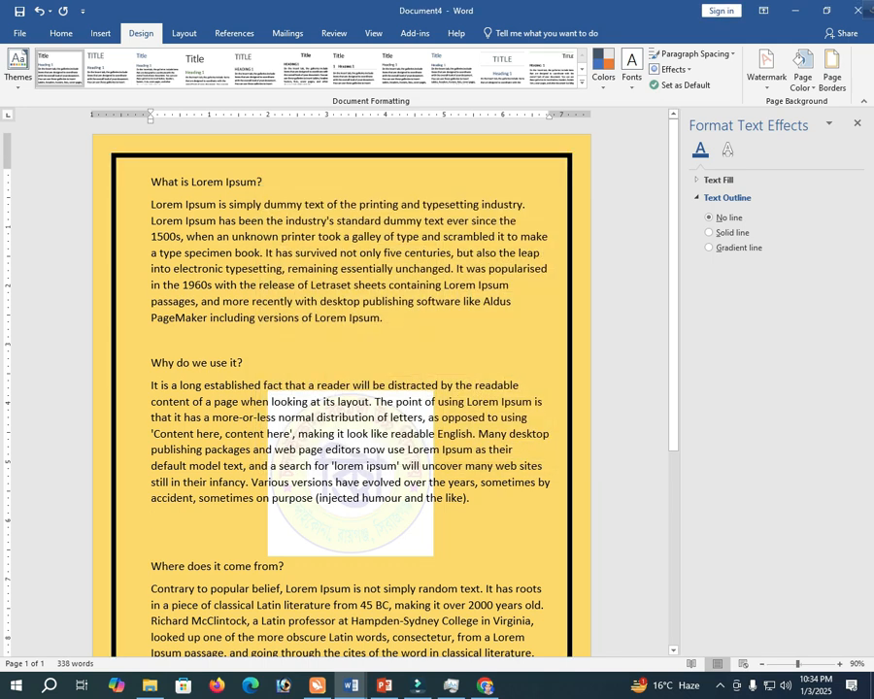
# - Color the 6 pt page border standard red and apply it
pyautogui.click(832, 68)
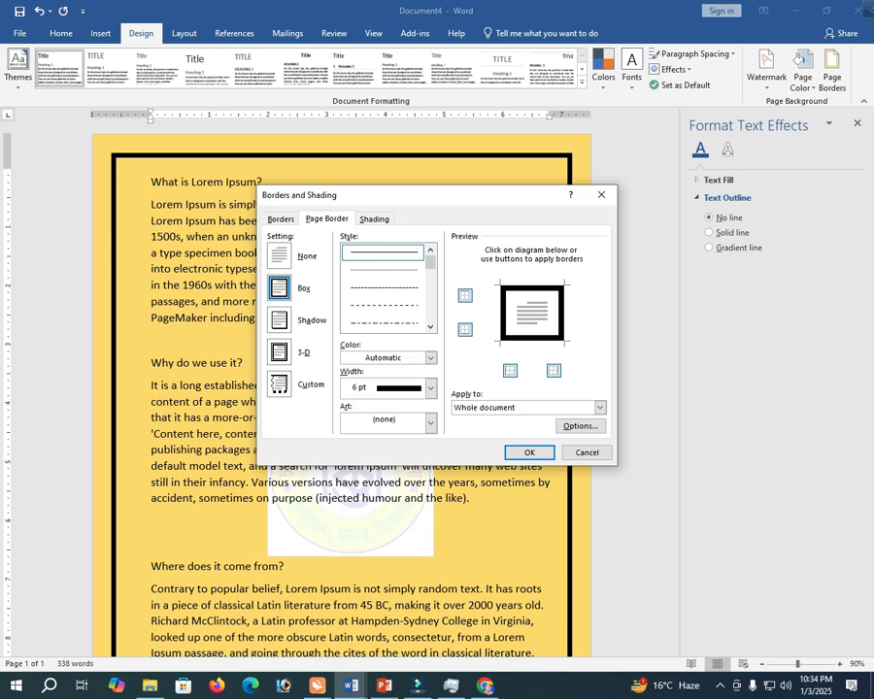
pyautogui.click(430, 388)
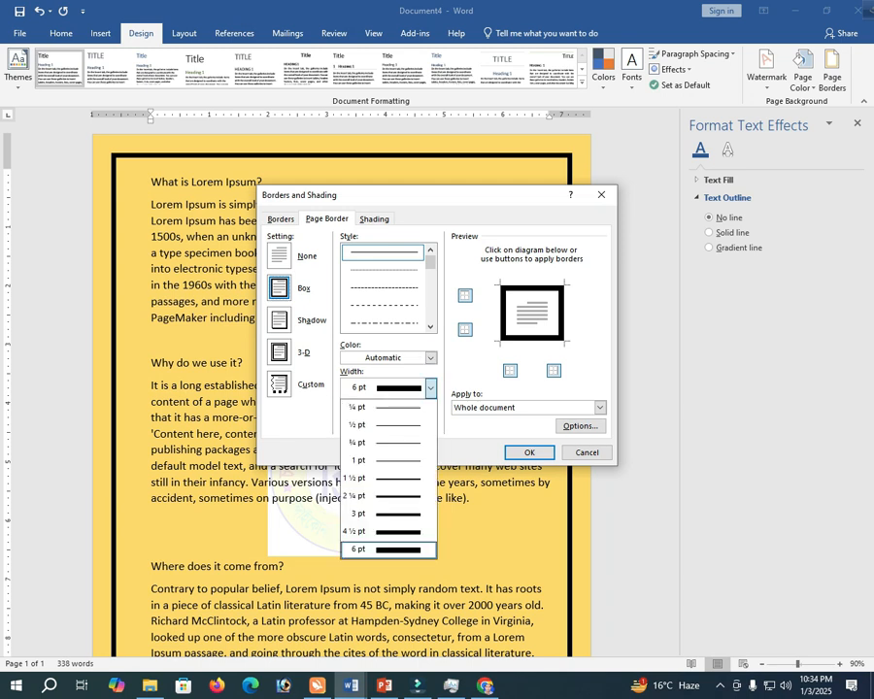
pyautogui.click(388, 548)
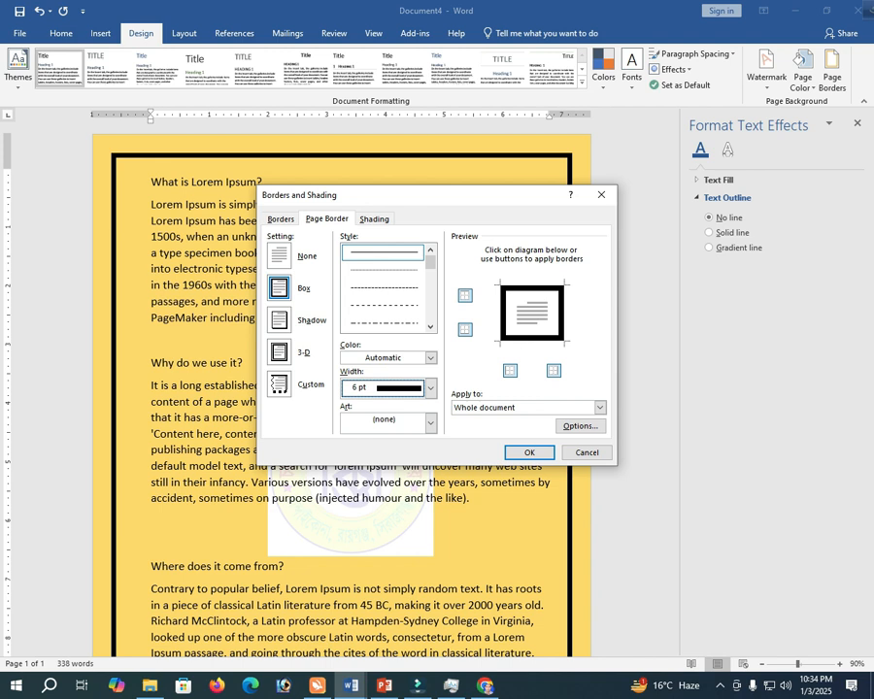
pyautogui.click(431, 357)
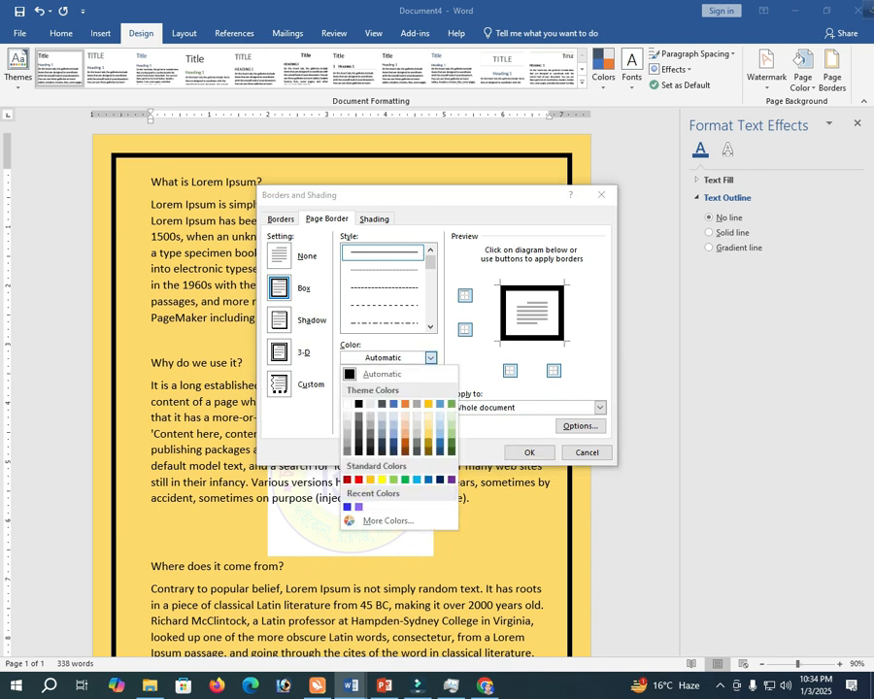
pyautogui.click(359, 479)
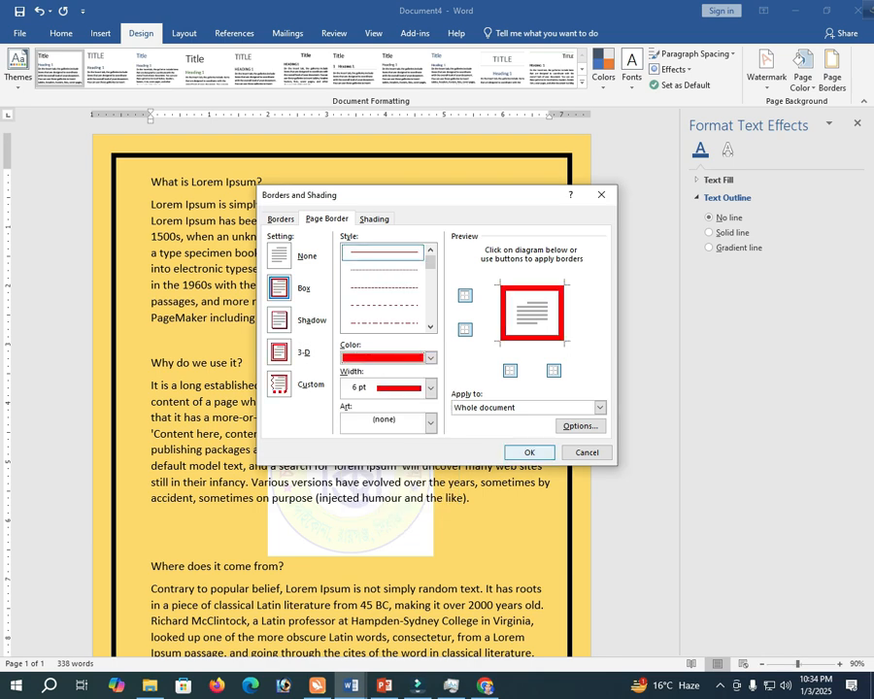
pyautogui.click(529, 453)
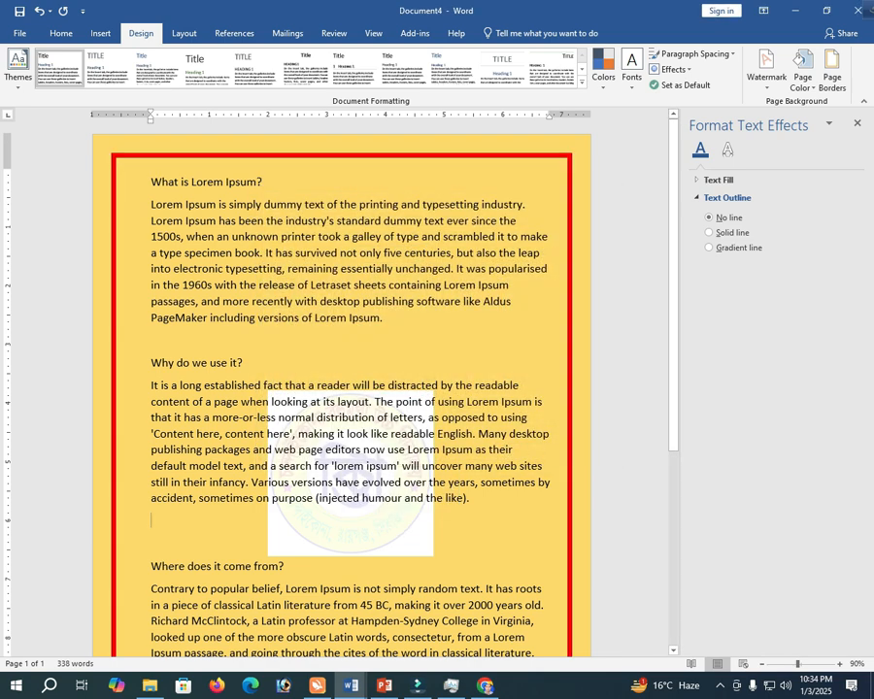
# - Choose the green tree art pattern for the page border and apply it to the whole document
pyautogui.click(832, 73)
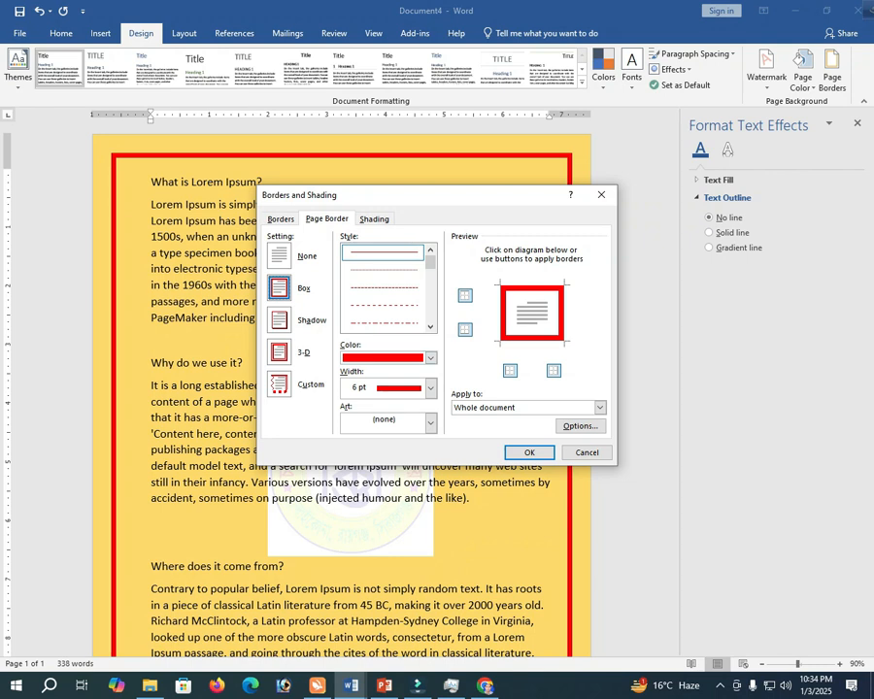
pyautogui.click(429, 423)
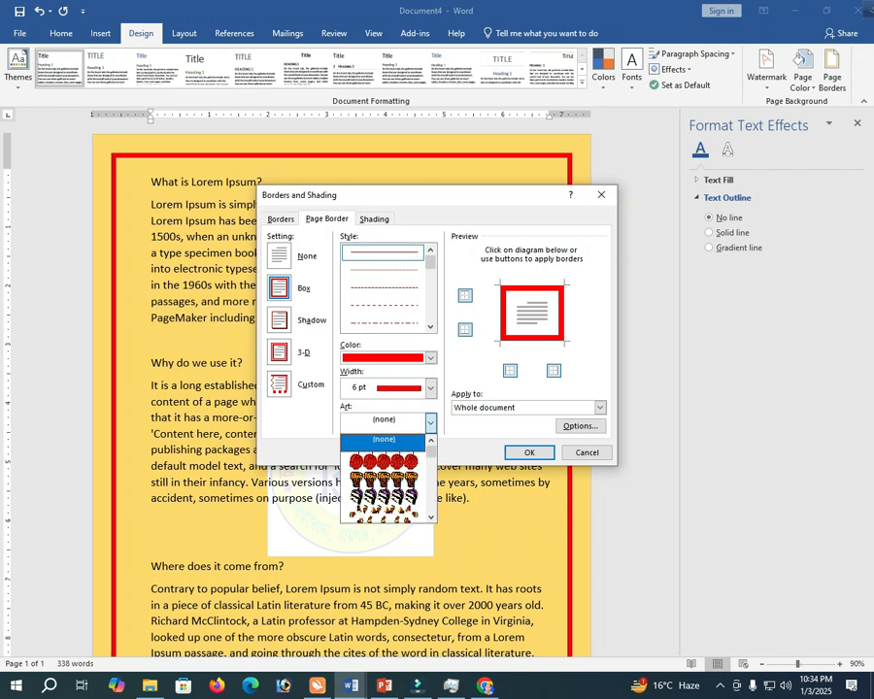
pyautogui.scroll(-5, 383, 478)
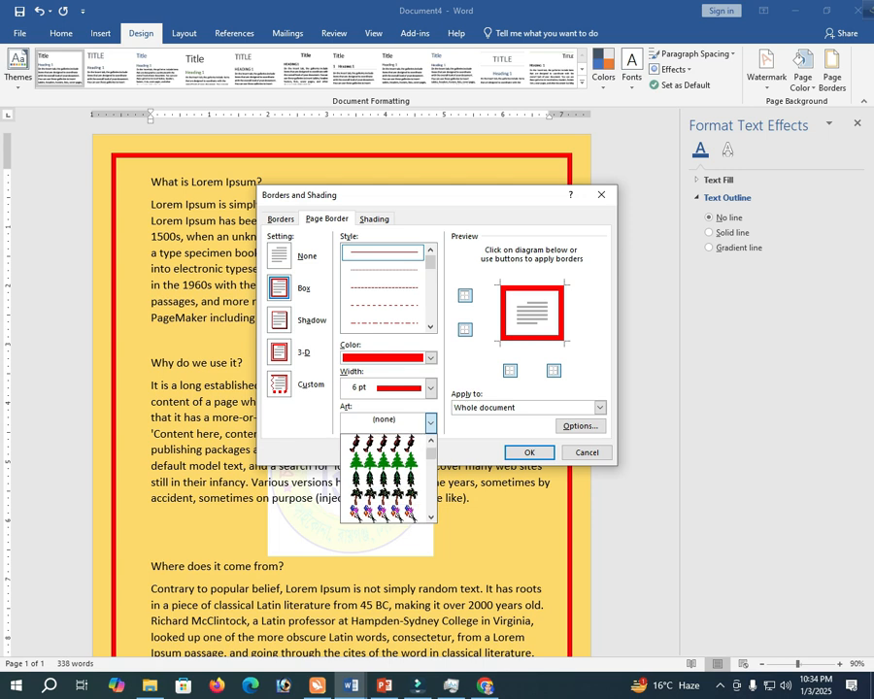
pyautogui.click(383, 461)
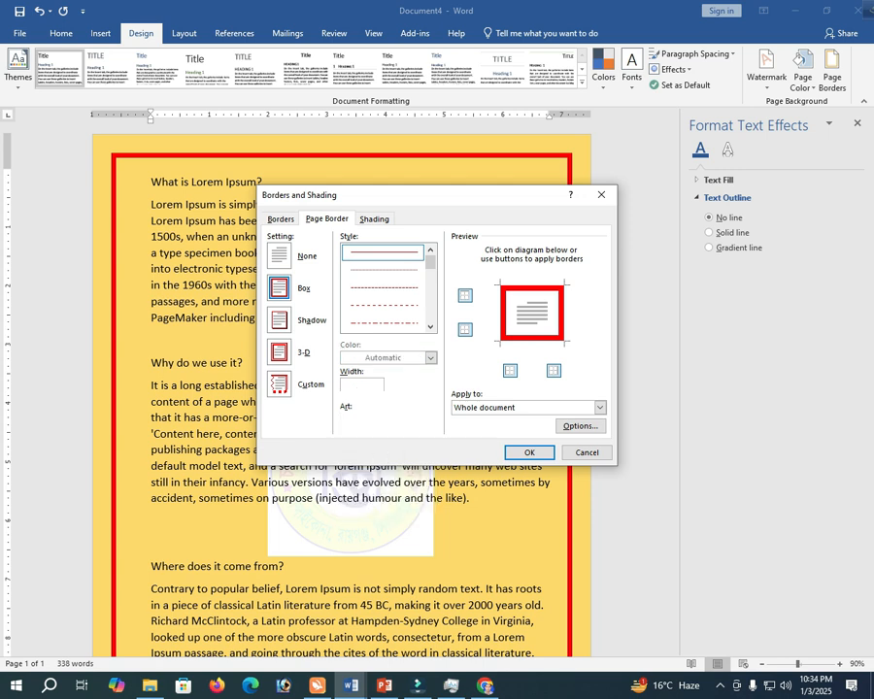
pyautogui.click(530, 452)
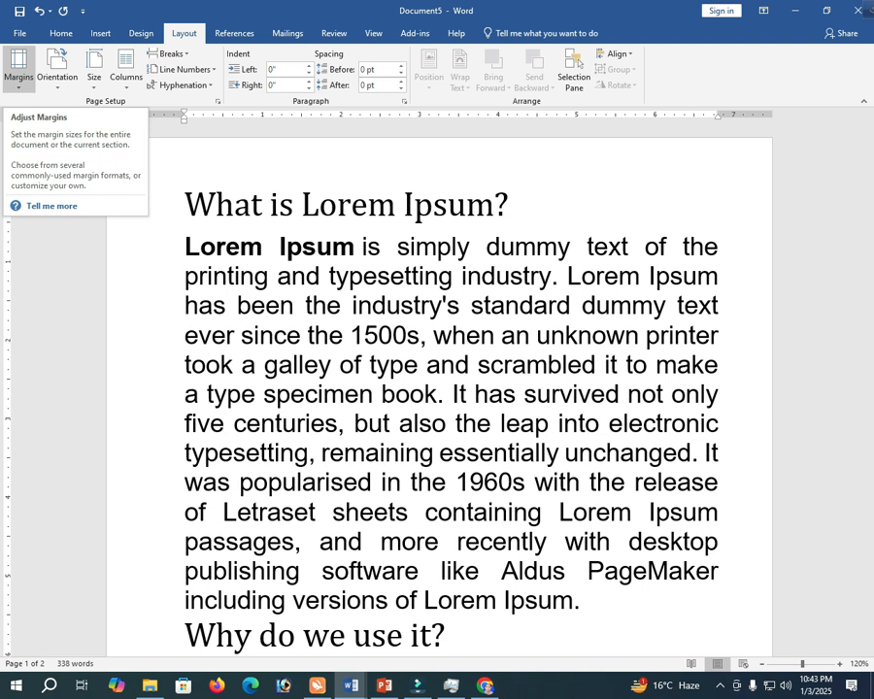
# - Set custom page margins of 1.5" top, 1" bottom and 1" right for the whole document
pyautogui.click(19, 66)
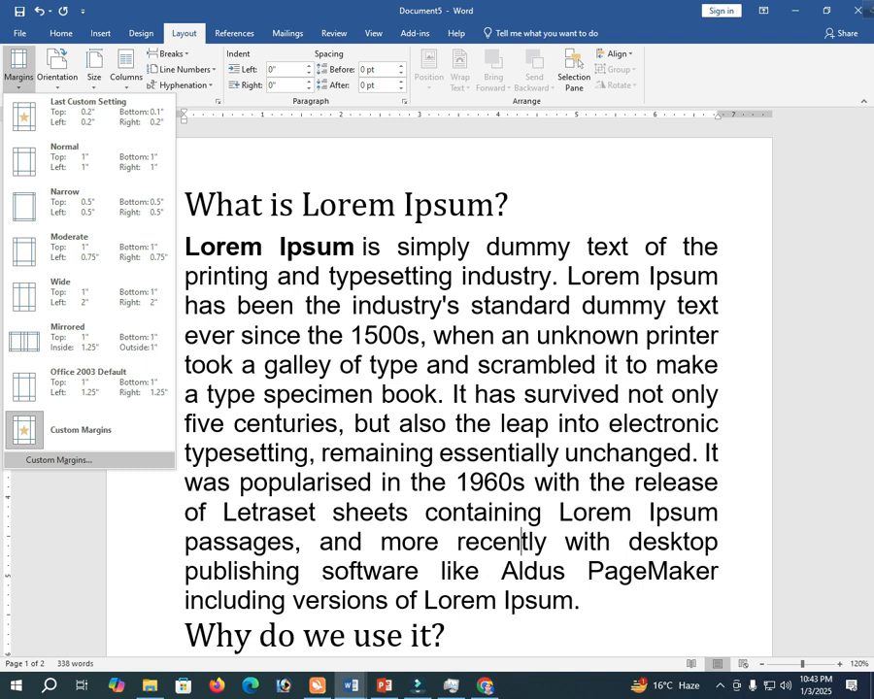
pyautogui.click(58, 460)
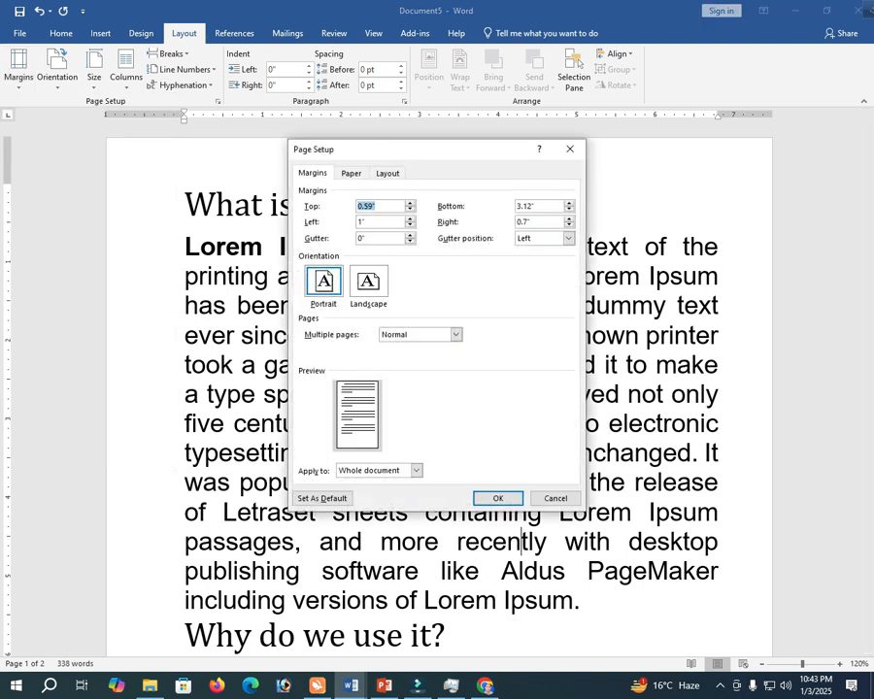
pyautogui.press('Tab')
pyautogui.press('Tab')
pyautogui.press('Tab')
pyautogui.hotkey('shift', 'Tab')
pyautogui.press('Tab')
pyautogui.hotkey('shift', 'Tab')
pyautogui.hotkey('shift', 'Tab')
pyautogui.hotkey('shift', 'Tab')
pyautogui.write('1.5')
pyautogui.press('Tab')
pyautogui.write('1')
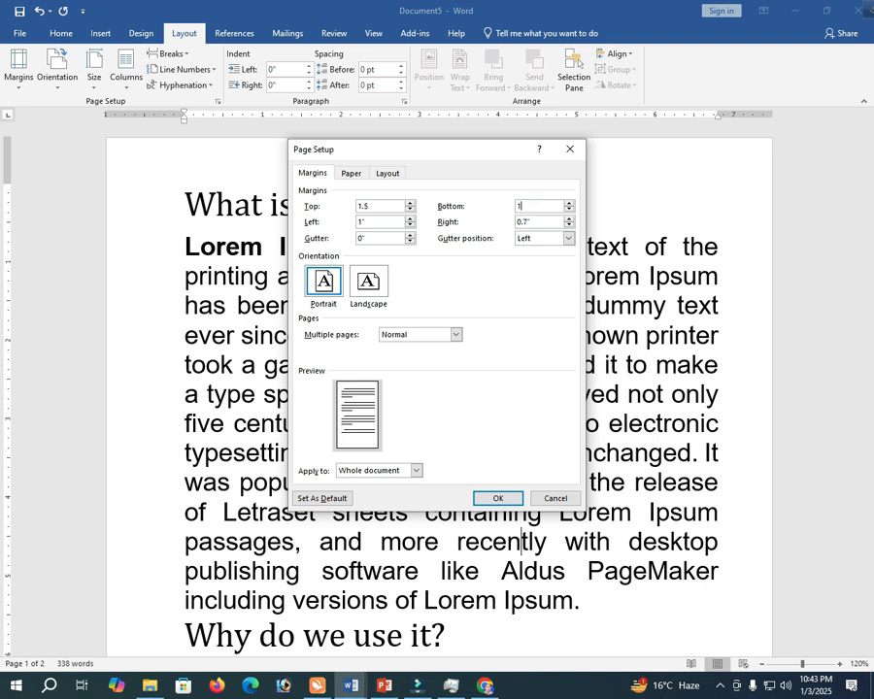
pyautogui.press('Tab')
pyautogui.press('Tab')
pyautogui.write('1')
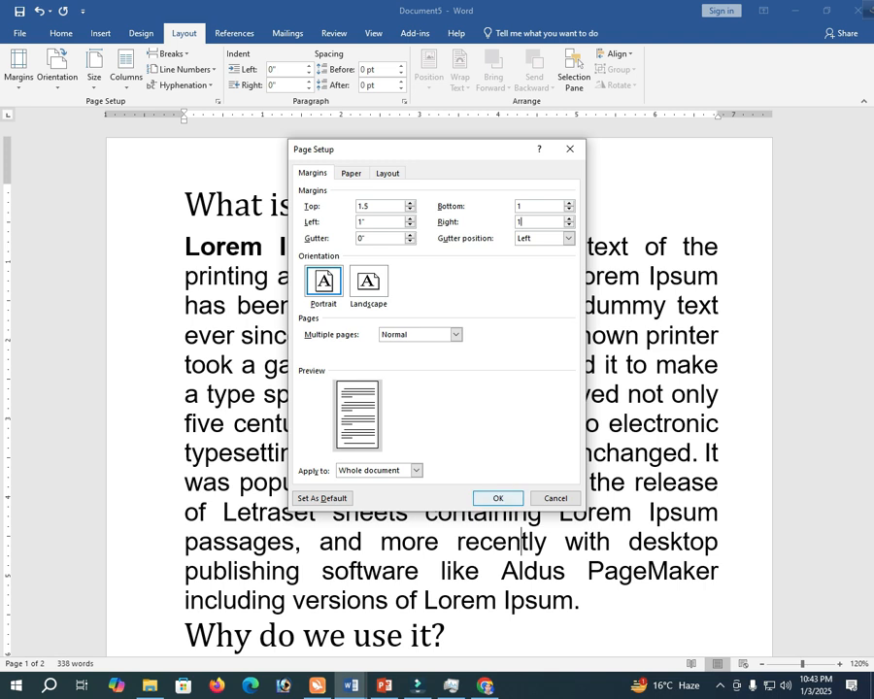
pyautogui.press('Return')
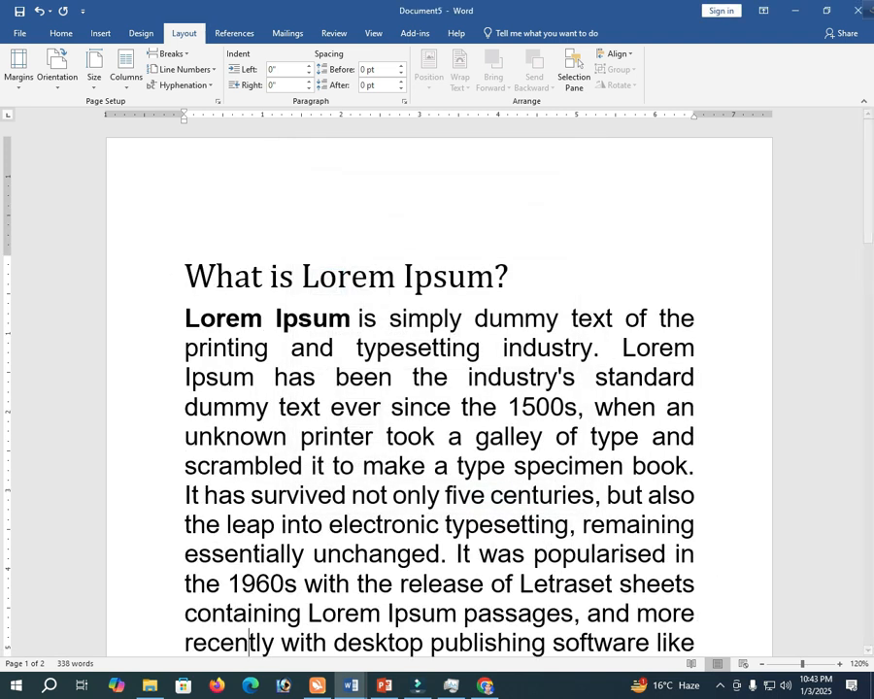
# - Set the custom top page margin to 3" and apply it
pyautogui.click(17, 66)
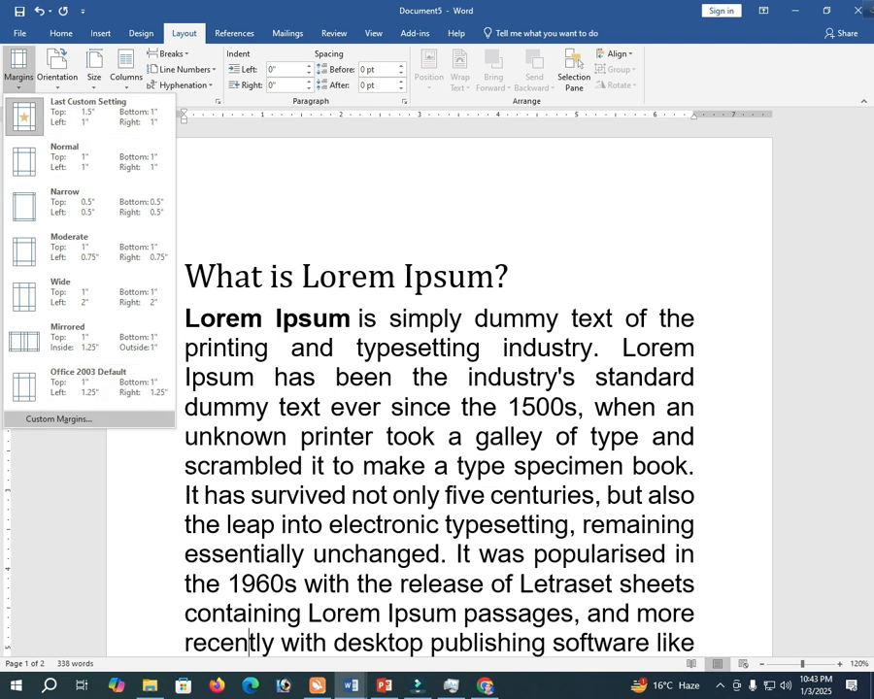
pyautogui.click(58, 419)
pyautogui.write('1')
pyautogui.press('Return')
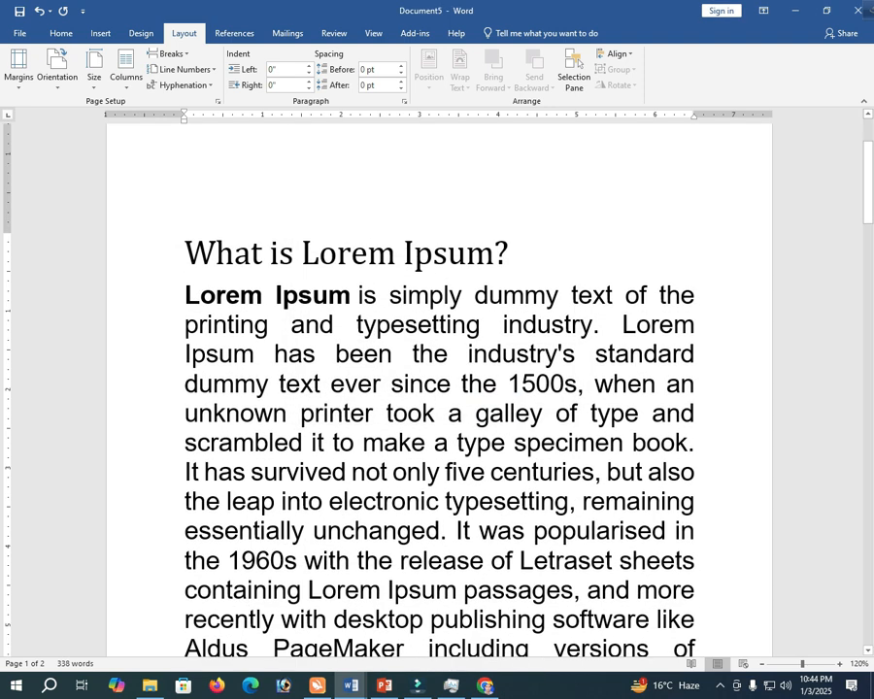
# - Inspect the top margin above the "What is Lorem Ipsum?" heading and open the custom margin settings
pyautogui.scroll(3, 437, 389)
pyautogui.moveTo(301, 394); pyautogui.dragTo(319, 394)
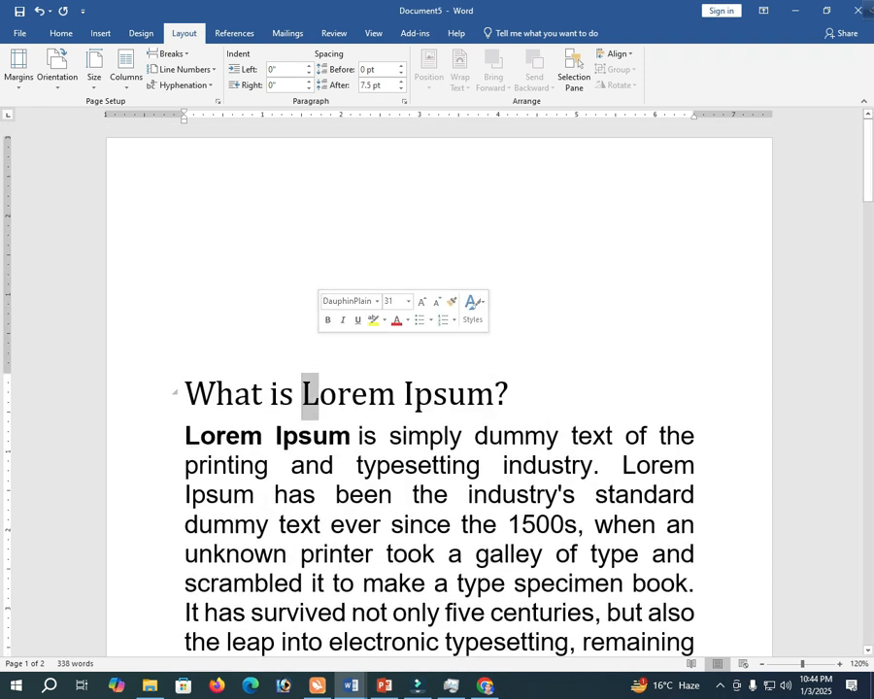
pyautogui.scroll(-2, 437, 388)
pyautogui.click(19, 68)
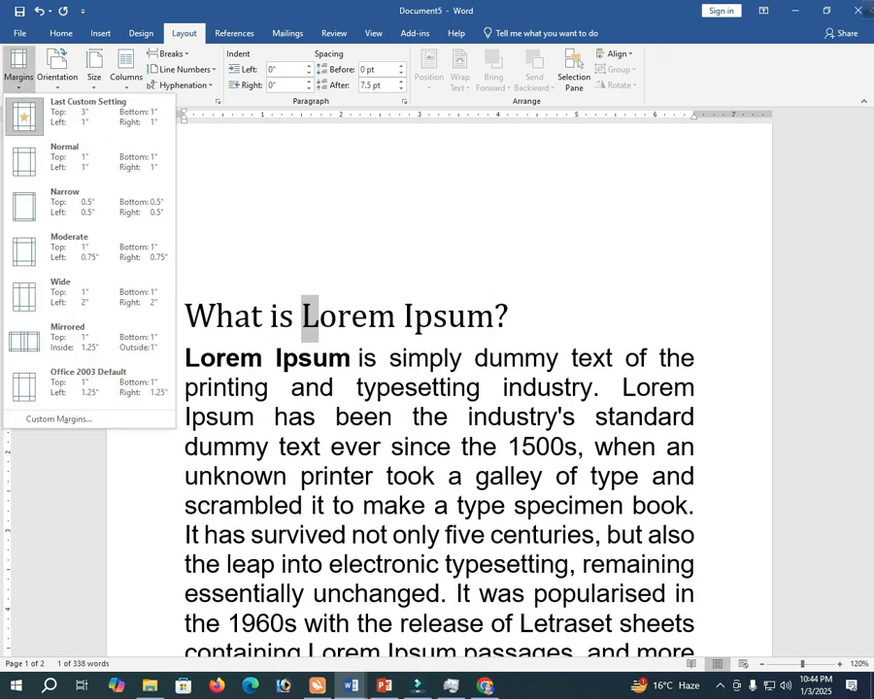
pyautogui.click(58, 418)
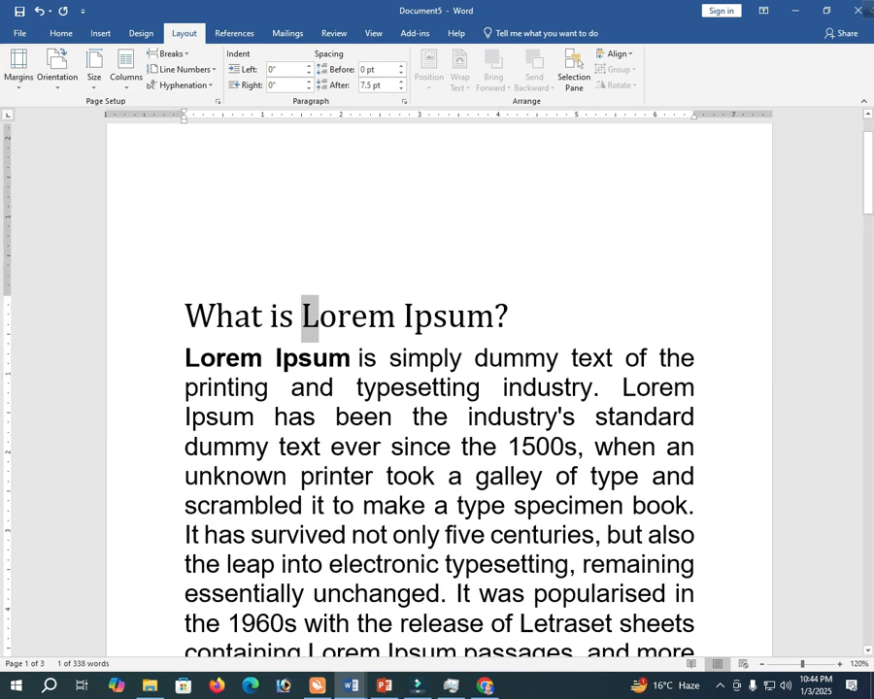
# - Switch the page orientation to landscape and view all the document's pages together
pyautogui.click(58, 68)
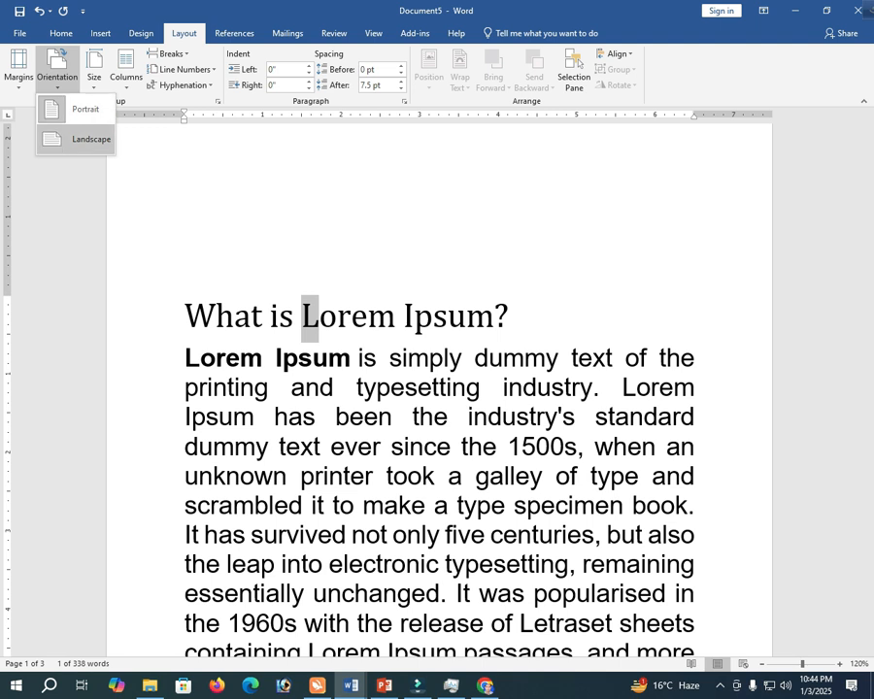
pyautogui.click(78, 139)
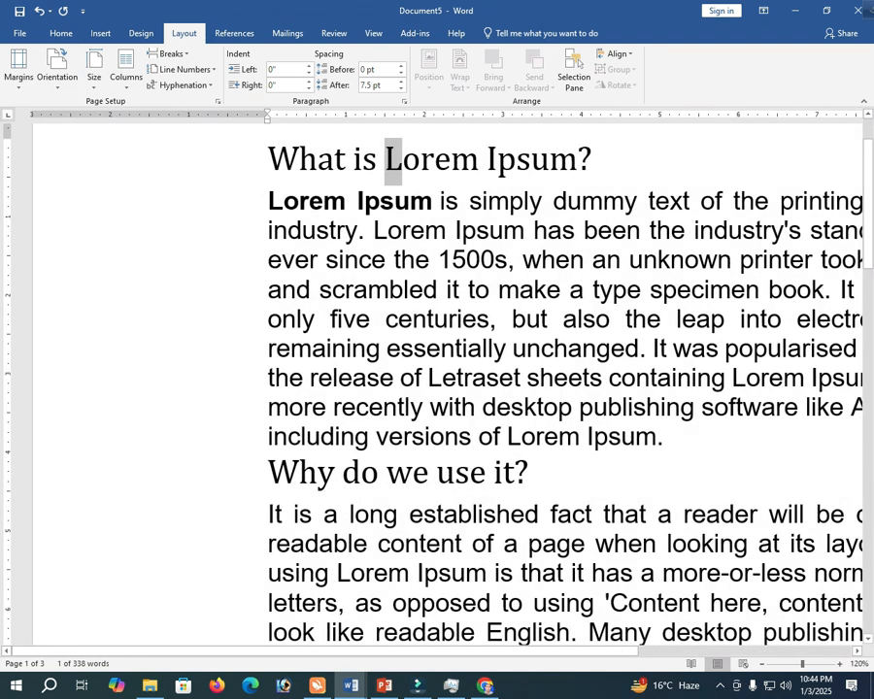
pyautogui.scroll(-6, 437, 389)
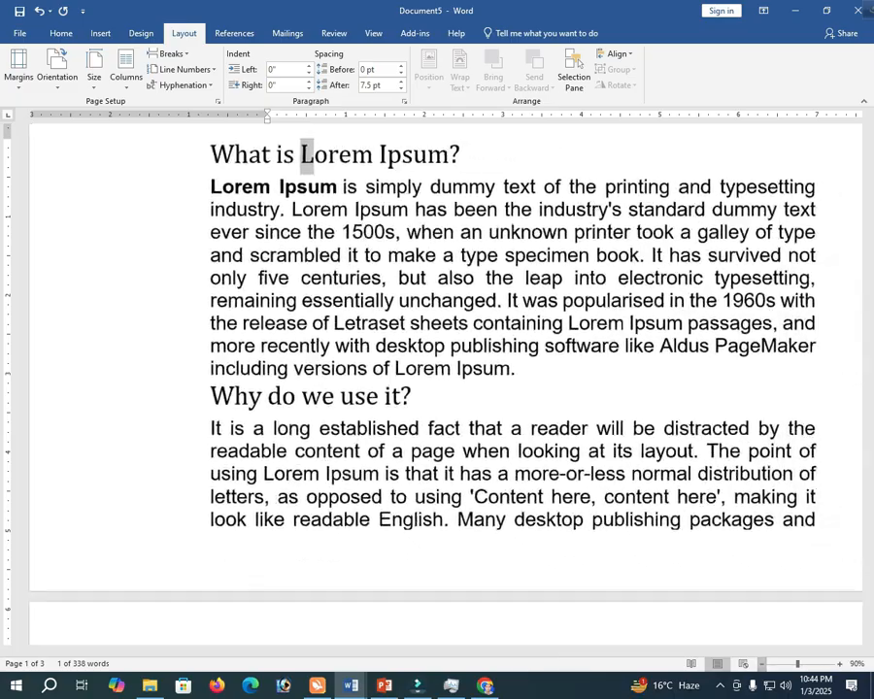
pyautogui.scroll(-2, 437, 389)
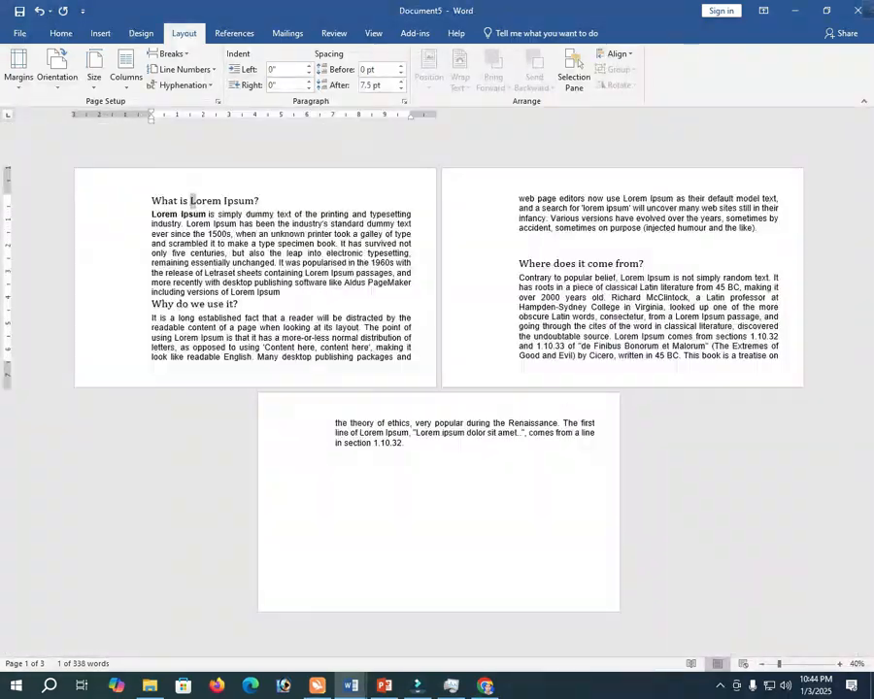
# - Switch the page orientation to portrait, flip it to landscape for comparison, and return it to portrait
pyautogui.click(56, 64)
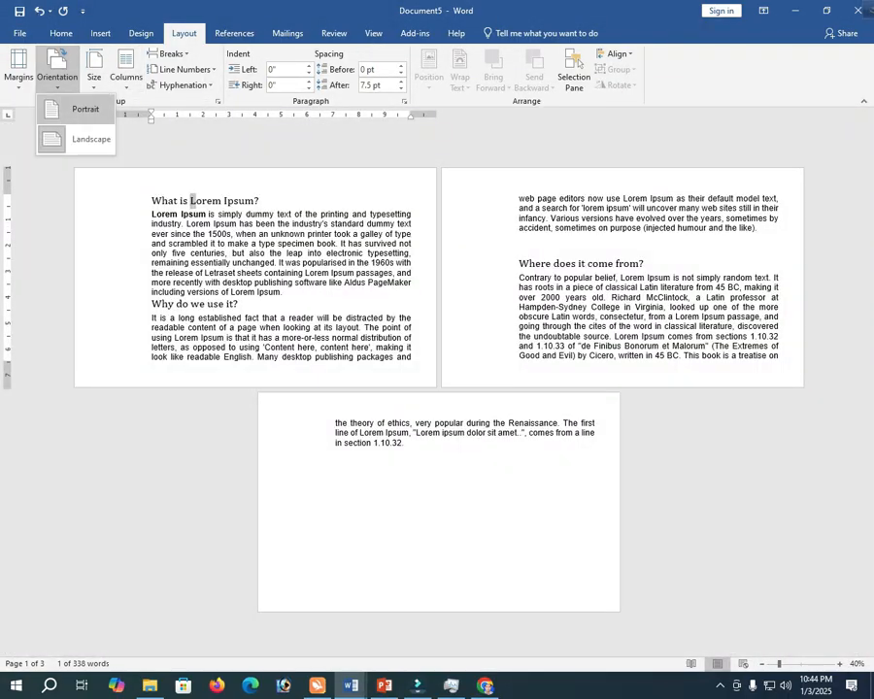
pyautogui.click(83, 109)
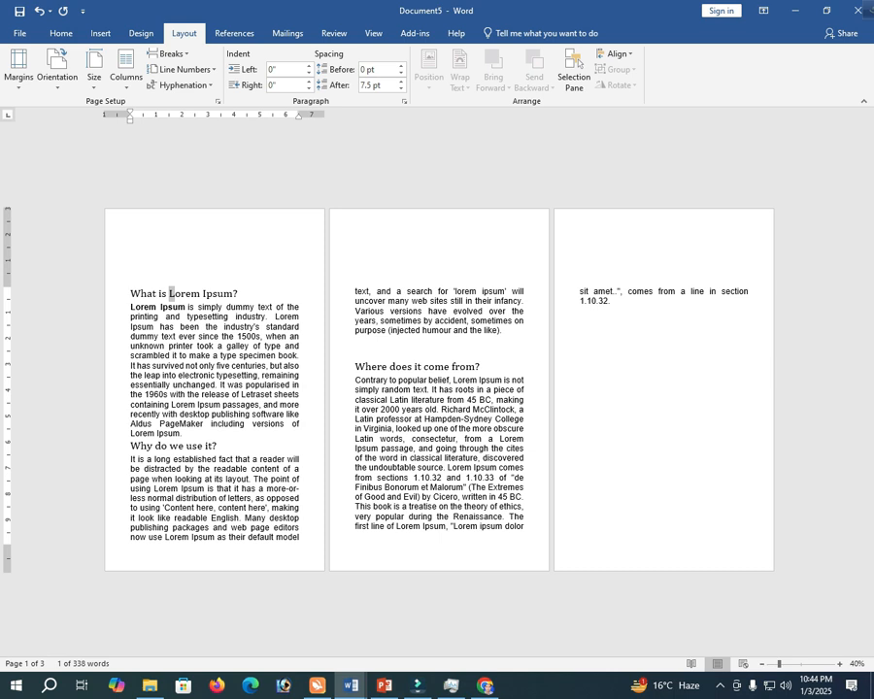
pyautogui.click(58, 68)
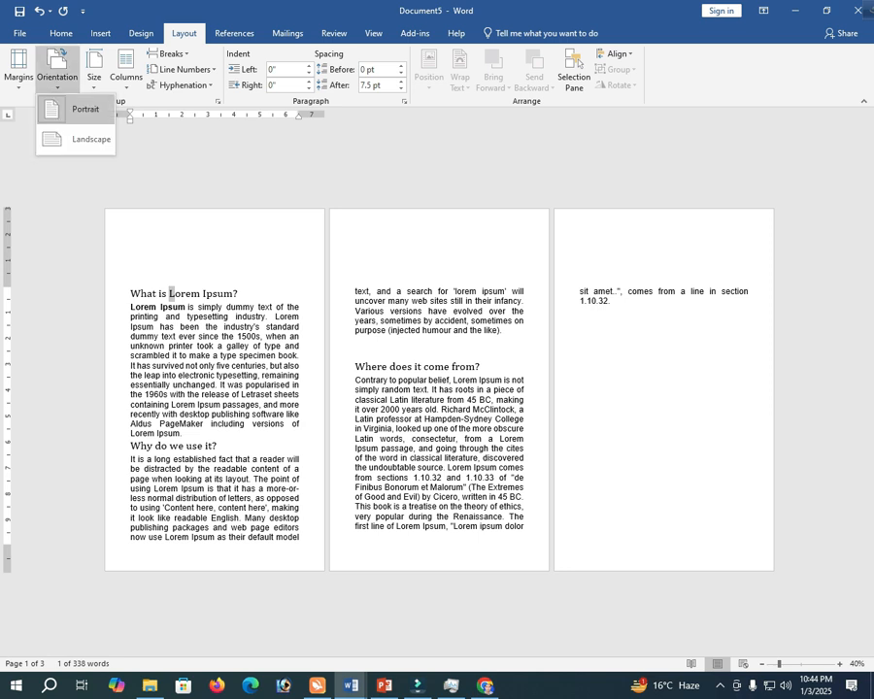
pyautogui.click(85, 145)
pyautogui.click(57, 68)
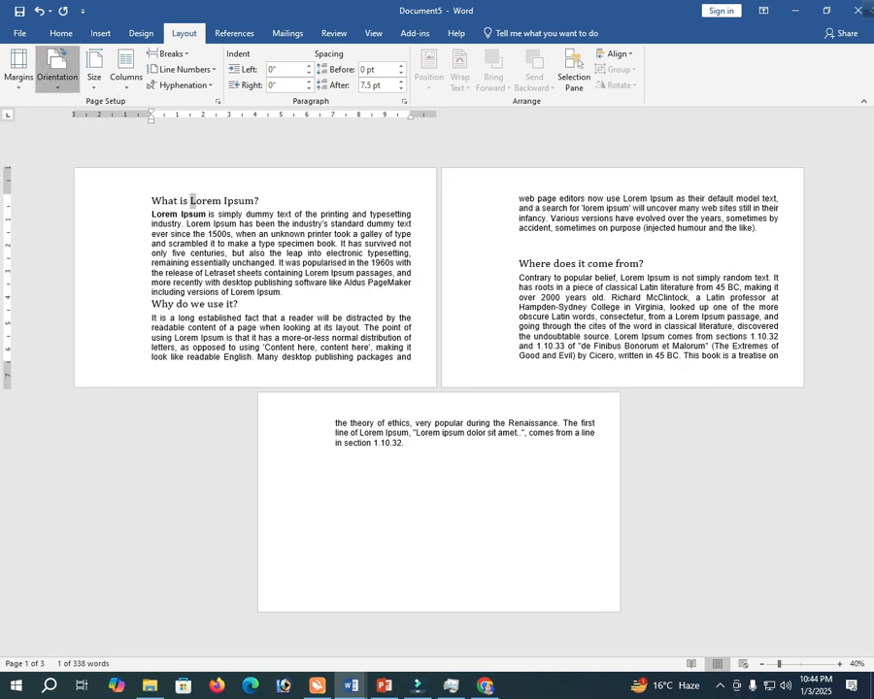
pyautogui.click(85, 112)
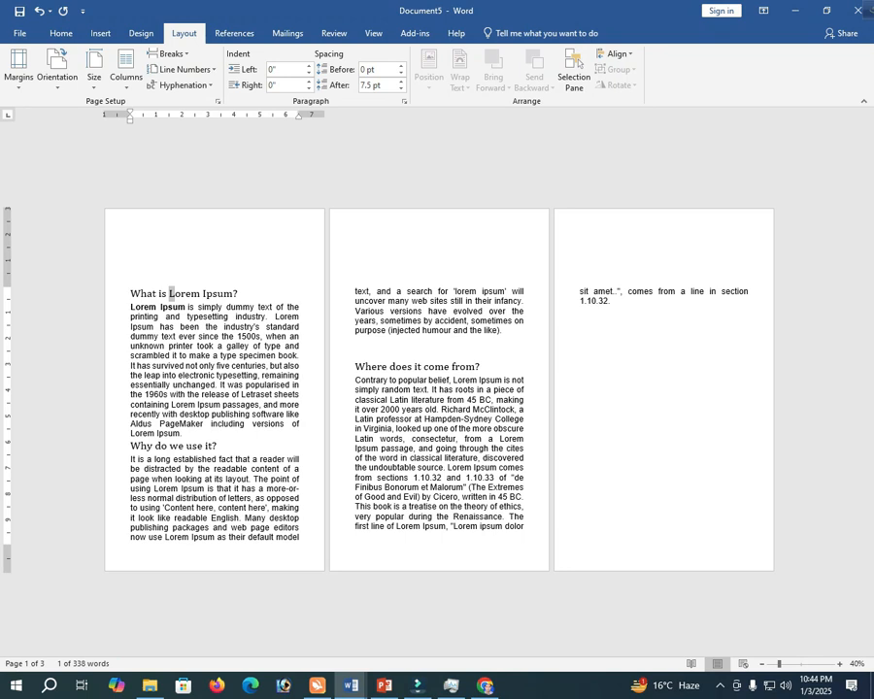
# - Browse the available paper sizes and set the document's paper size to A4 (8.27" x 11.69")
pyautogui.click(93, 75)
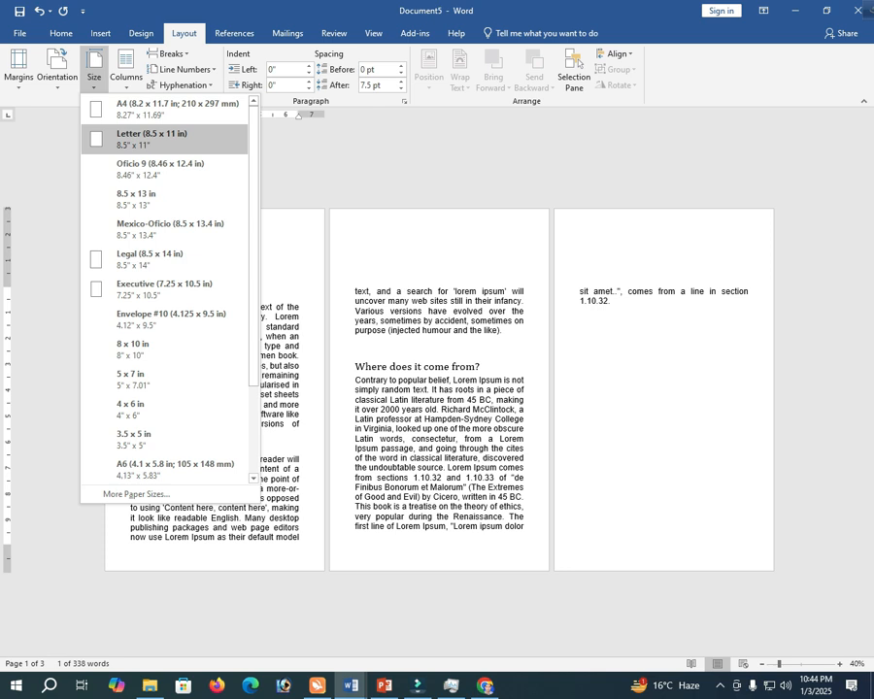
pyautogui.press('Down')
pyautogui.press('Down')
pyautogui.press('Down')
pyautogui.press('Down')
pyautogui.press('Down')
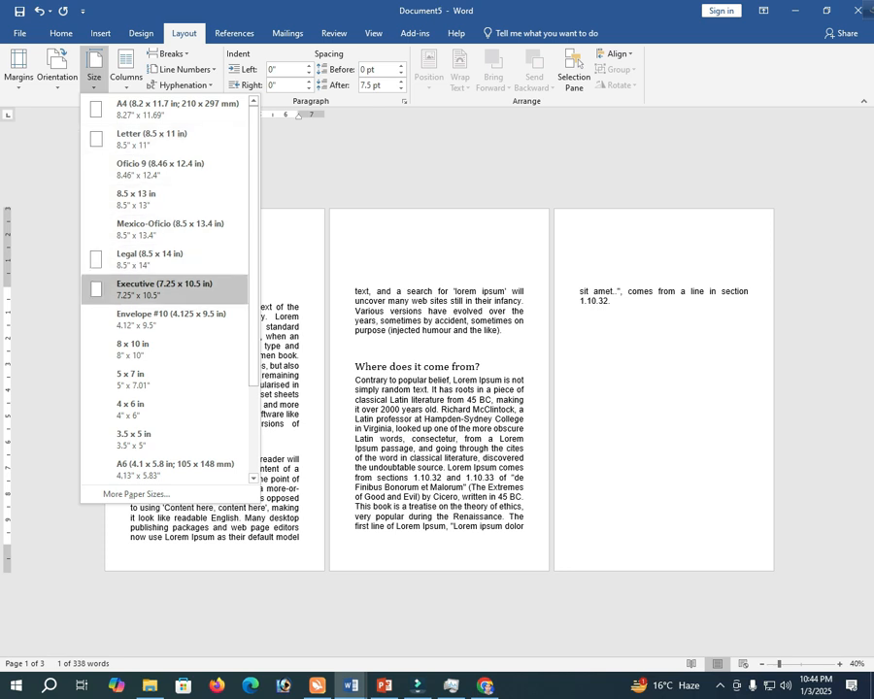
pyautogui.press('Up')
pyautogui.press('Down')
pyautogui.press('Down')
pyautogui.press('Down')
pyautogui.press('Down')
pyautogui.press('Down')
pyautogui.press('Down')
pyautogui.press('Down')
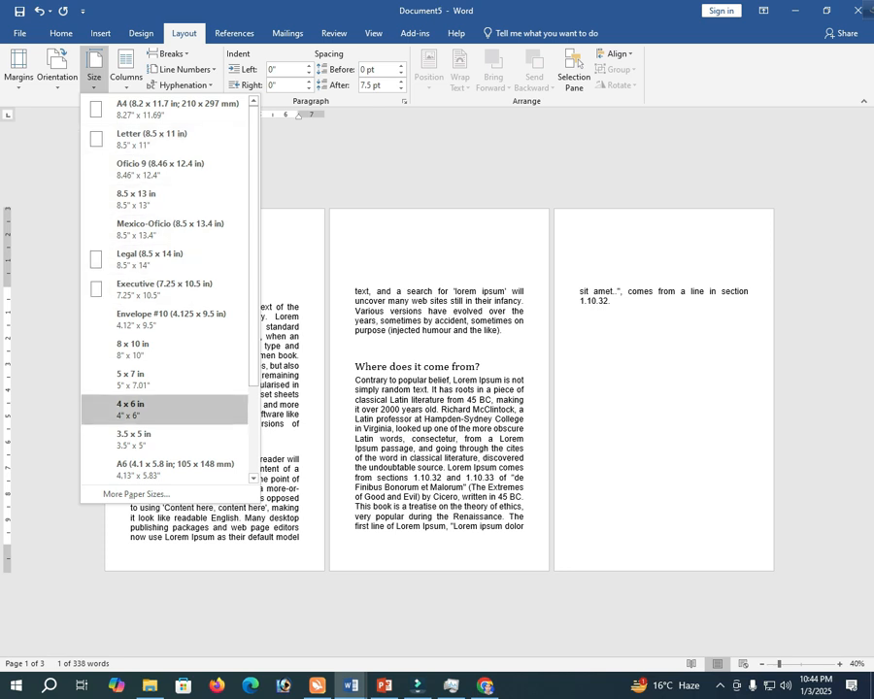
pyautogui.press('Down')
pyautogui.press('Down')
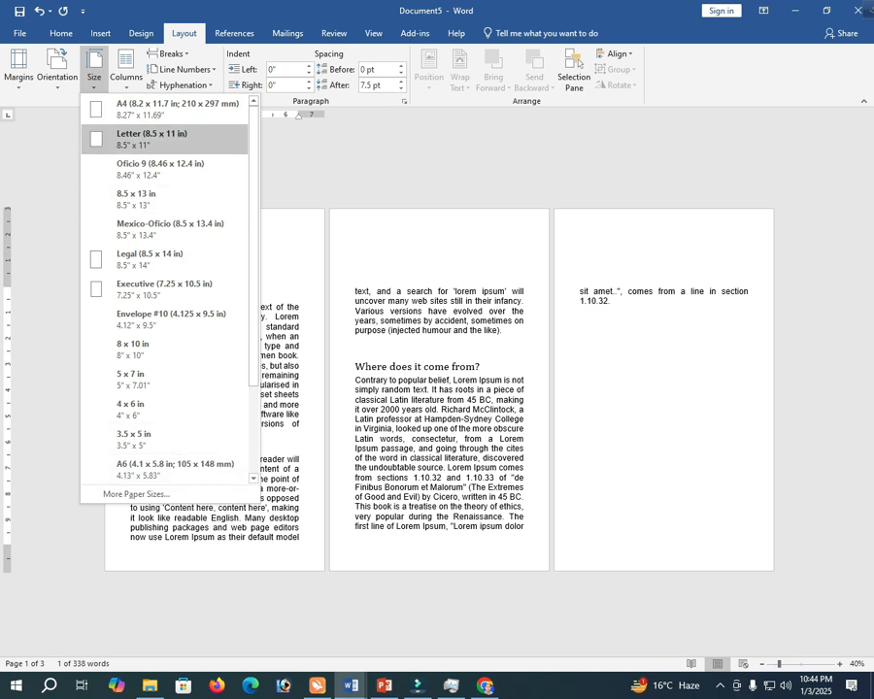
pyautogui.press('Down')
pyautogui.press('Down')
pyautogui.press('Down')
pyautogui.press('Down')
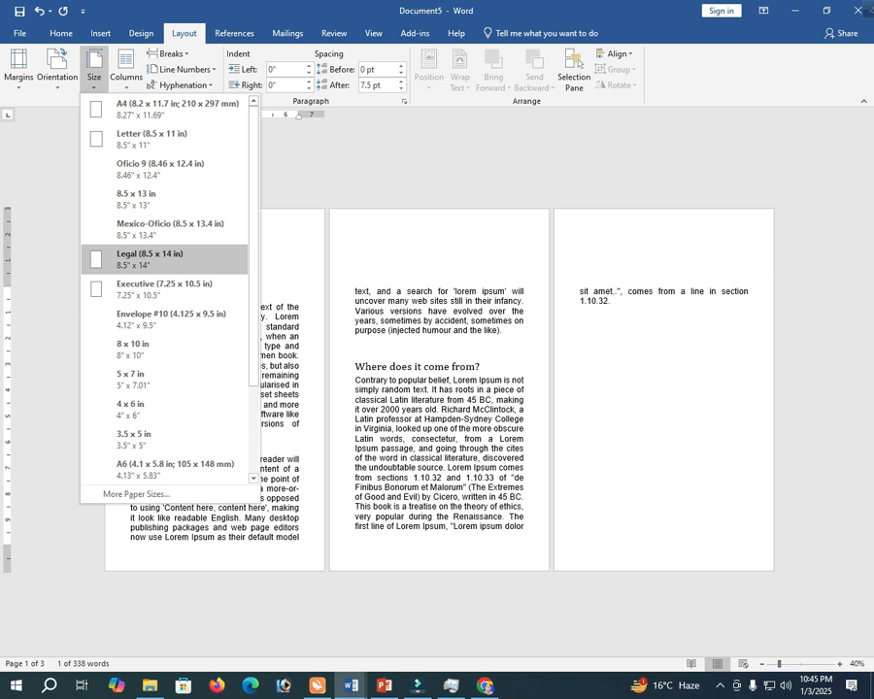
pyautogui.press('Up')
pyautogui.press('Up')
pyautogui.press('Up')
pyautogui.press('Up')
pyautogui.press('Up')
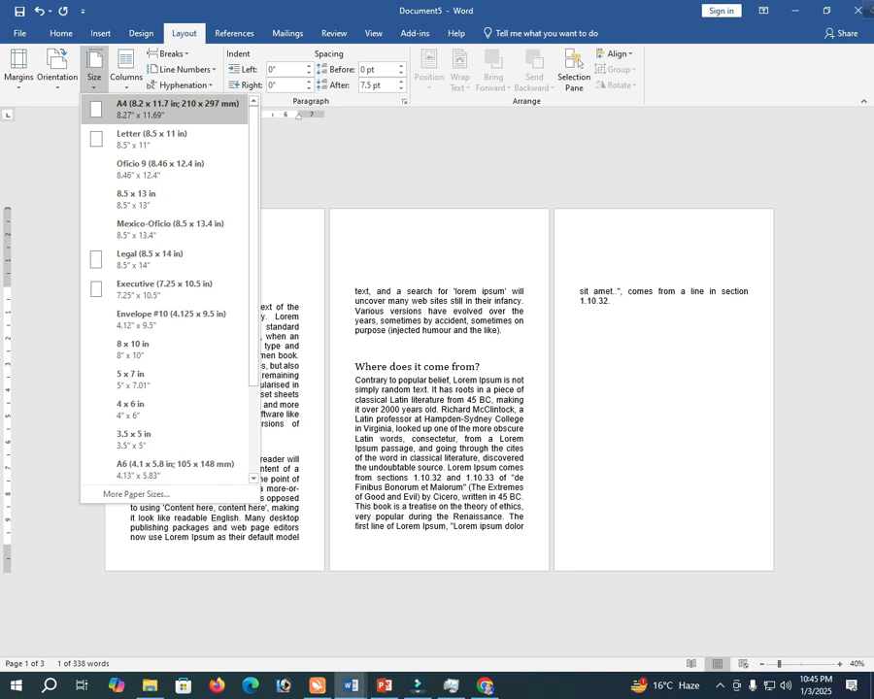
pyautogui.press('Down')
pyautogui.press('Up')
pyautogui.press('Return')
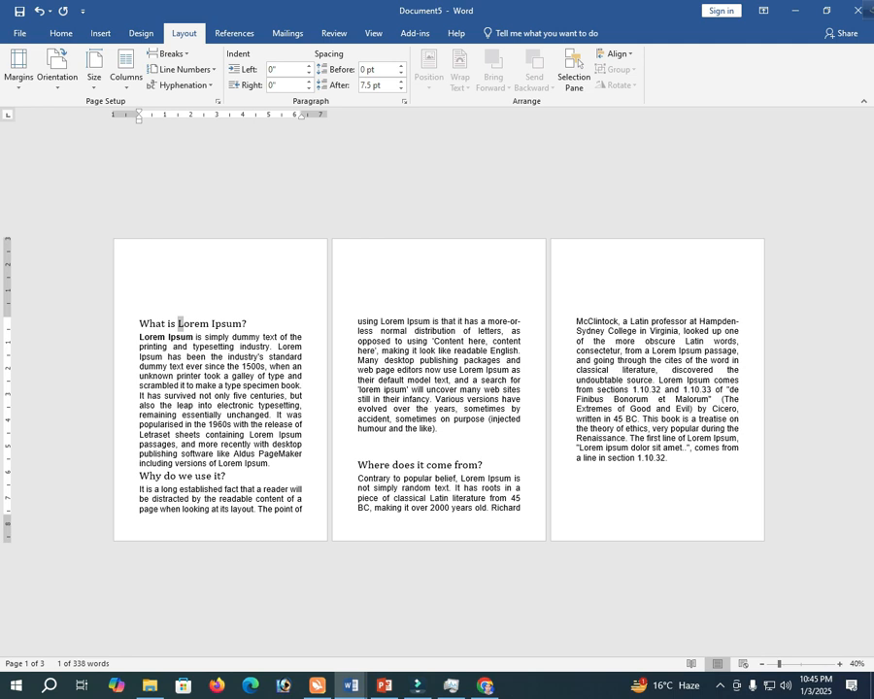
# - Set the paper size to Legal (8.5" x 14") and delete the two leftover lines of text on the third page
pyautogui.click(93, 73)
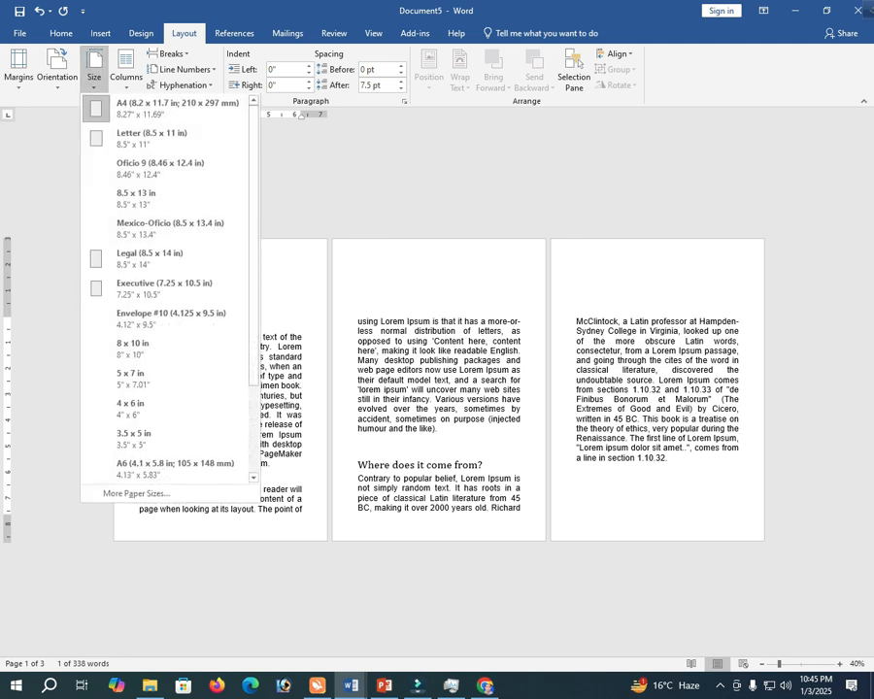
pyautogui.click(150, 259)
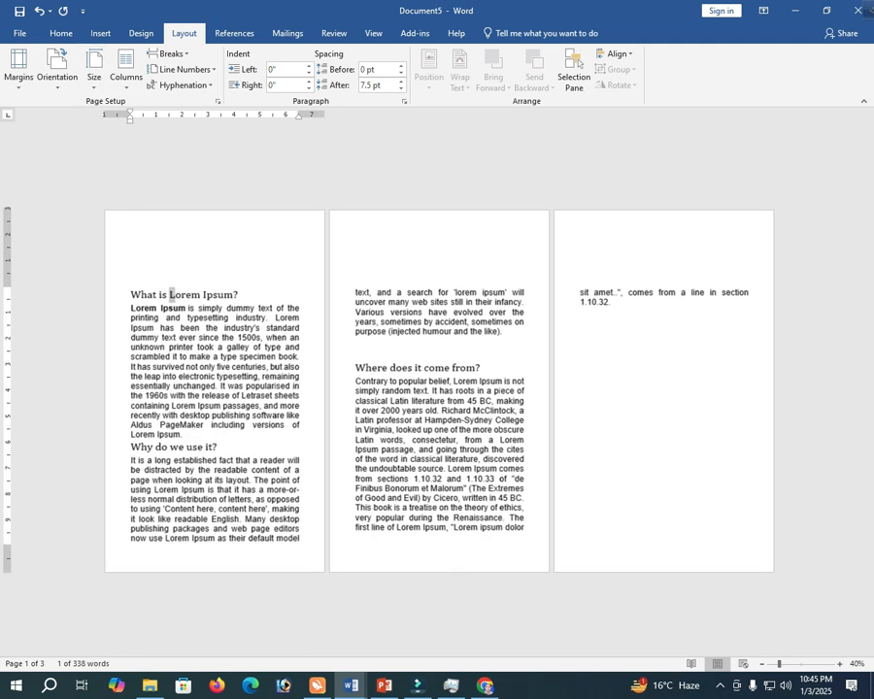
pyautogui.moveTo(579, 291); pyautogui.dragTo(611, 301)
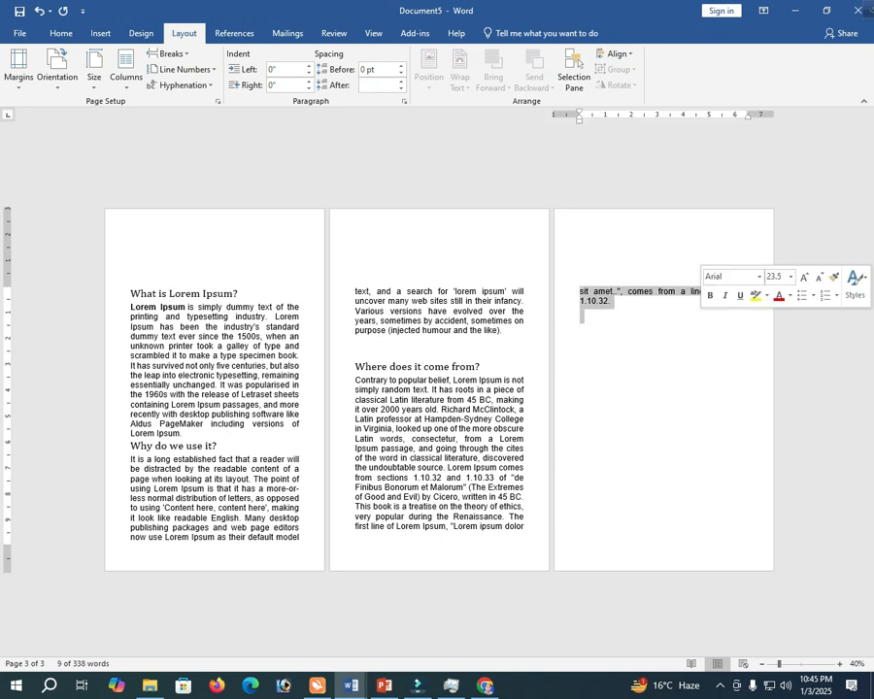
pyautogui.press('BackSpace')
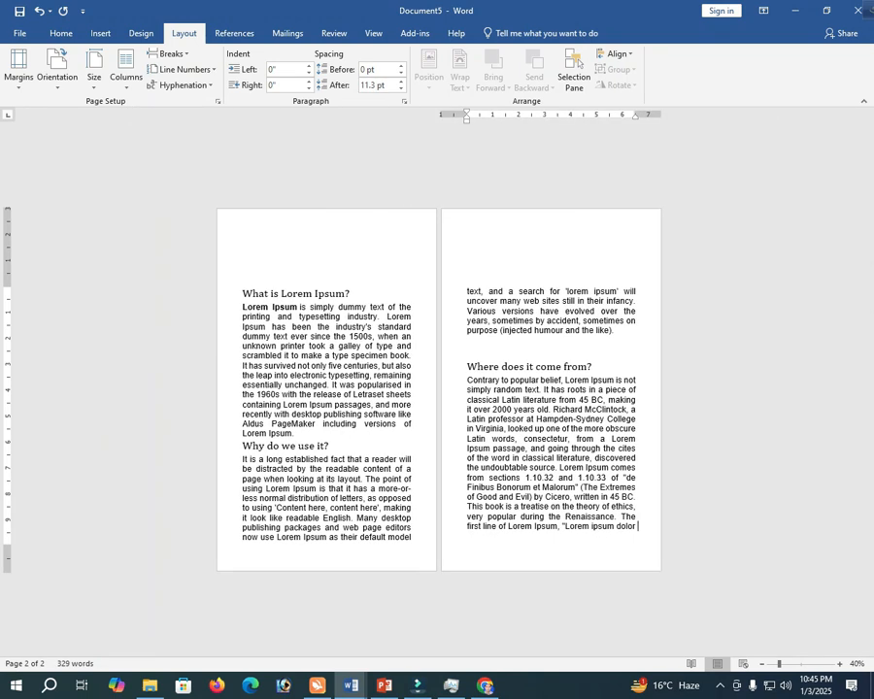
# - Set the whole document's paper size to A4 for comparison, and change it to Letter (8.5" x 11")
pyautogui.hotkey('ctrl', 'a')
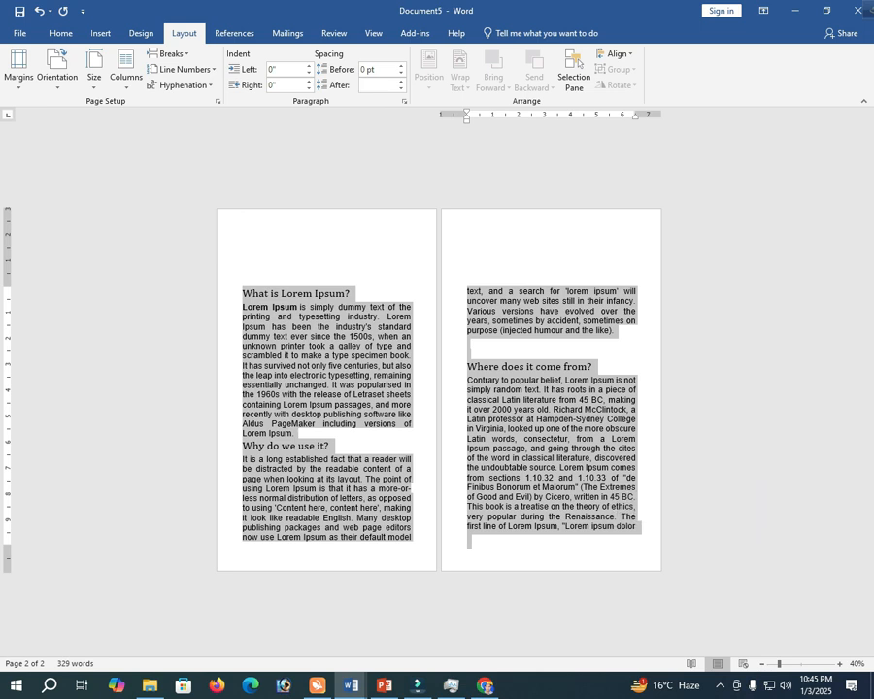
pyautogui.click(93, 66)
pyautogui.click(175, 109)
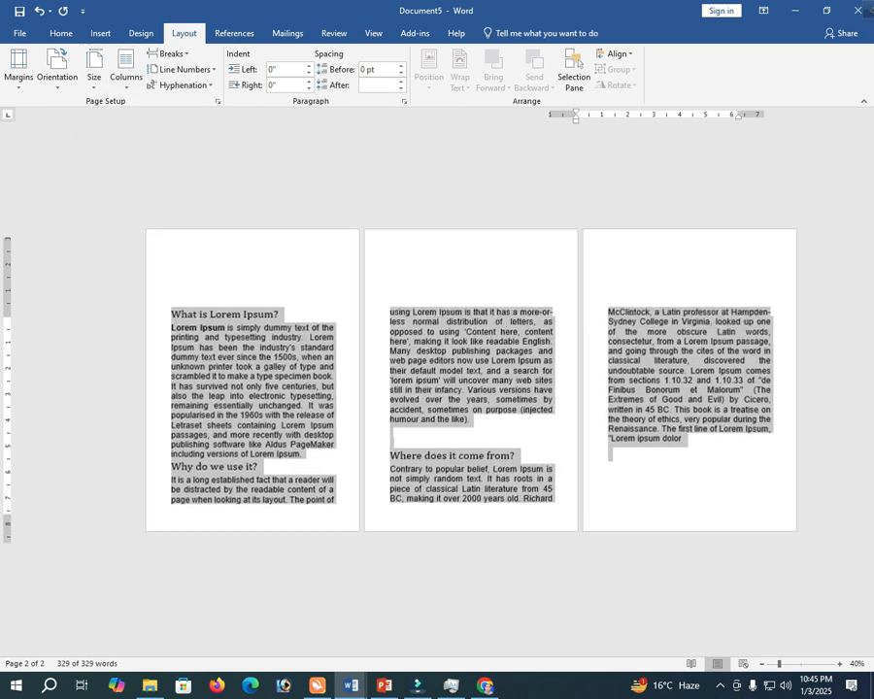
pyautogui.click(695, 380)
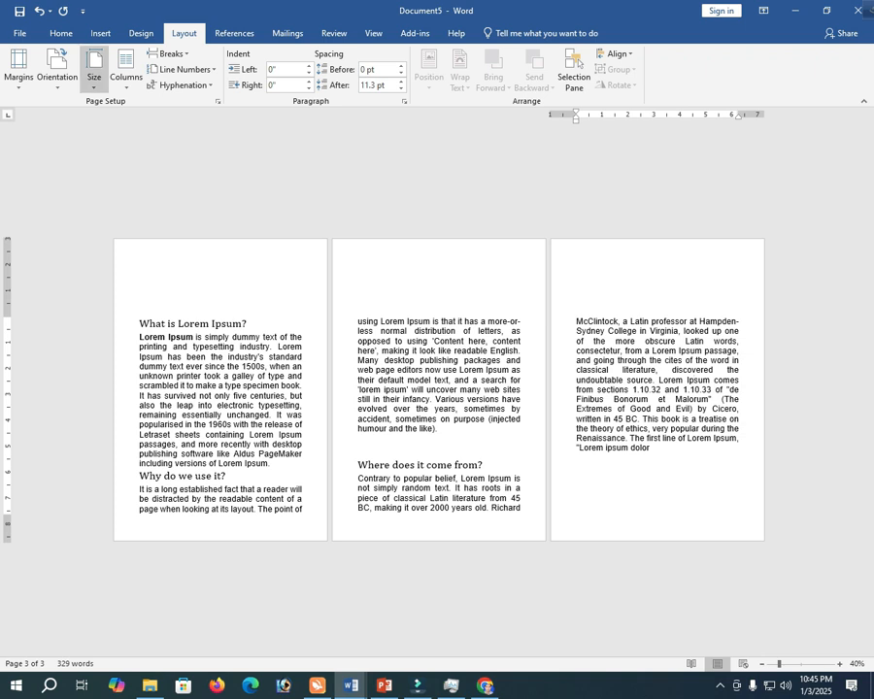
pyautogui.click(93, 66)
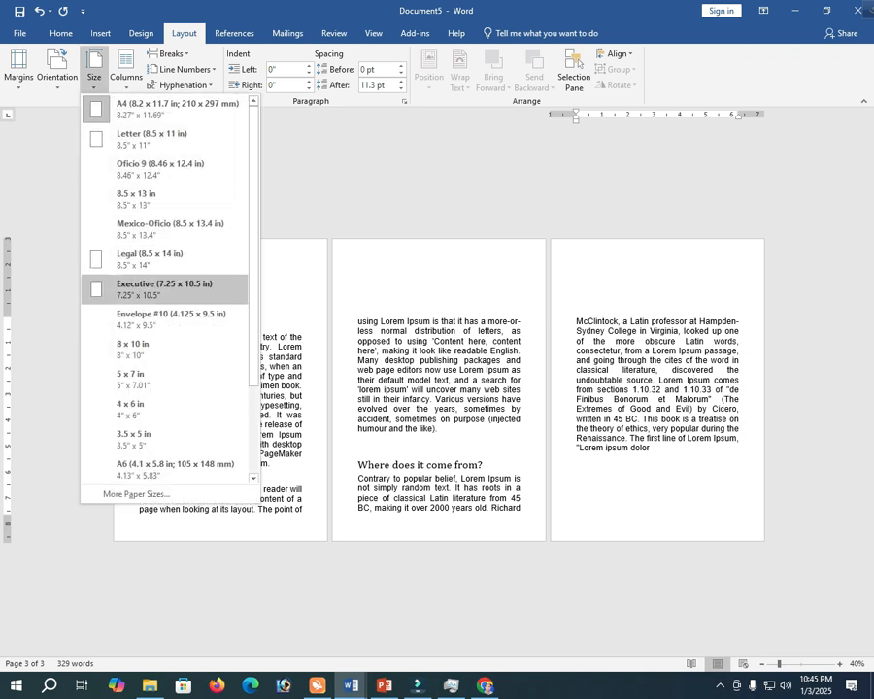
pyautogui.click(151, 138)
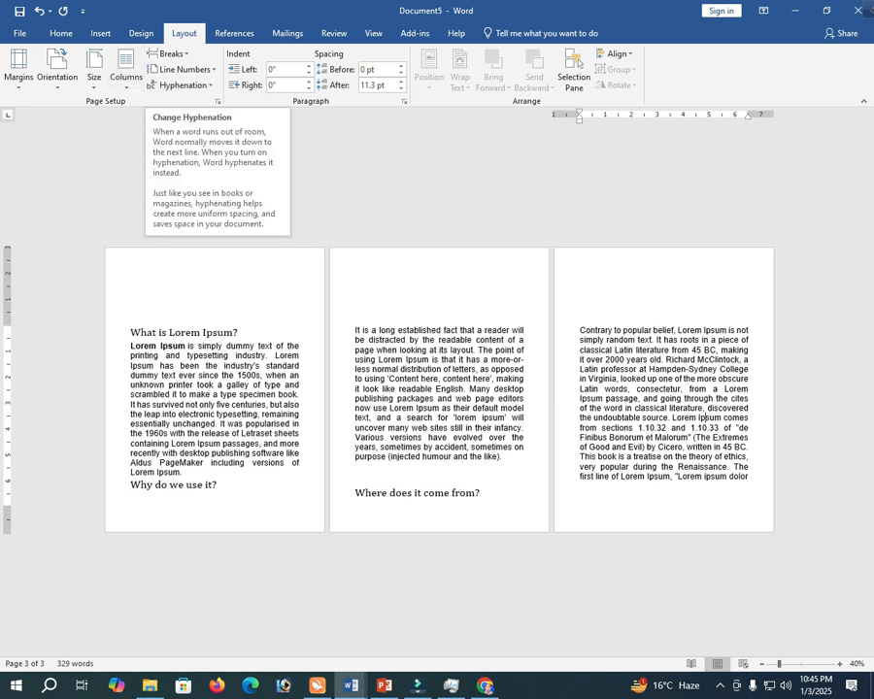
# - Lay out the whole document in two columns and undo the column change
pyautogui.click(127, 73)
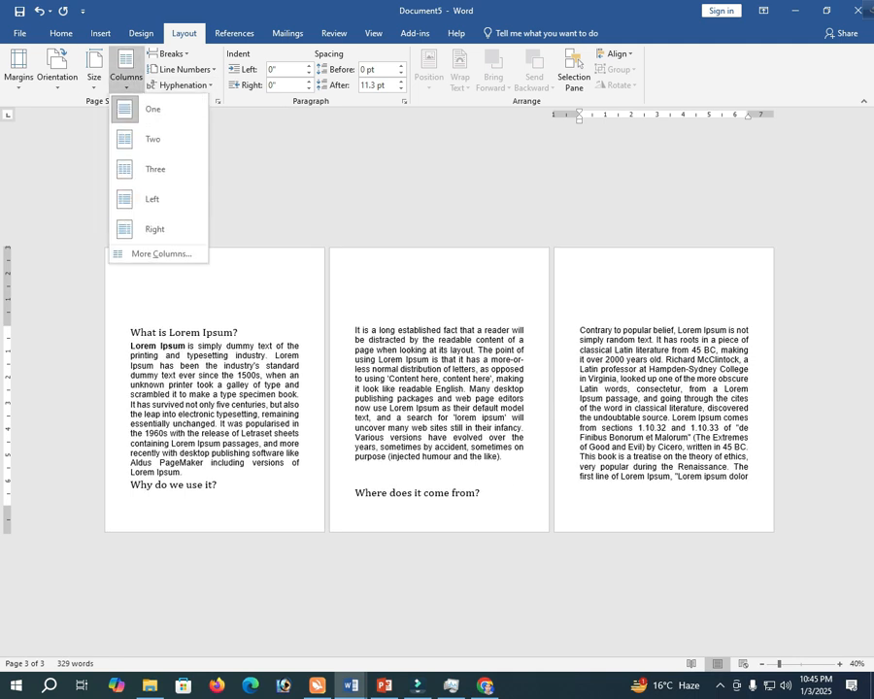
pyautogui.click(141, 139)
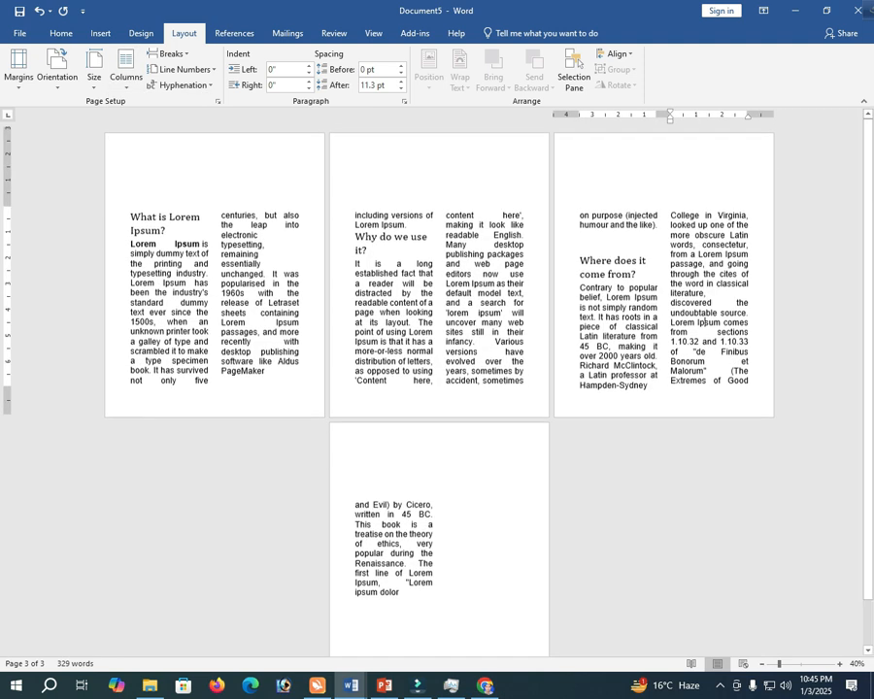
pyautogui.click(126, 73)
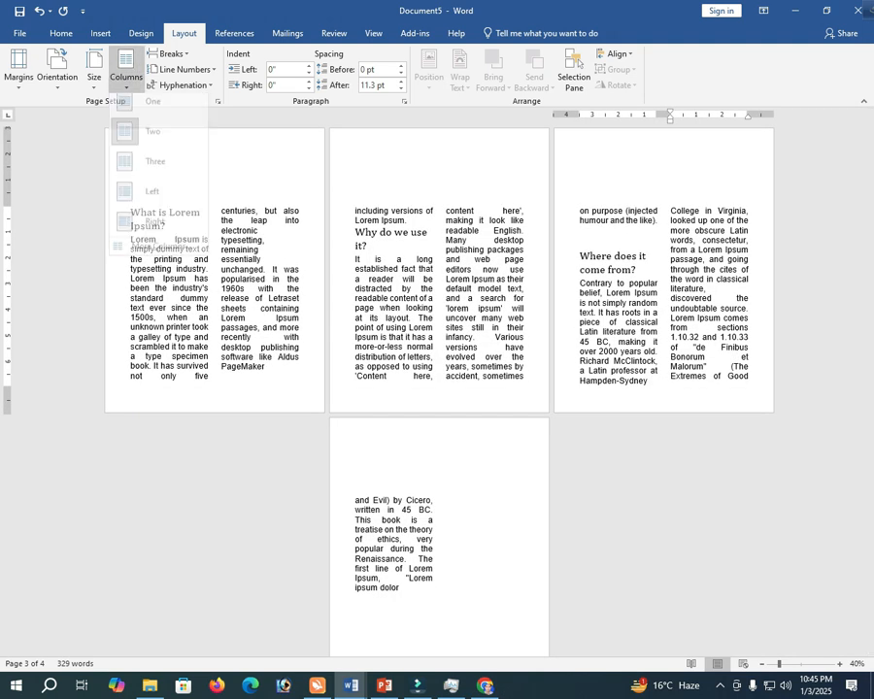
pyautogui.press('Escape')
pyautogui.hotkey('ctrl', 'z')
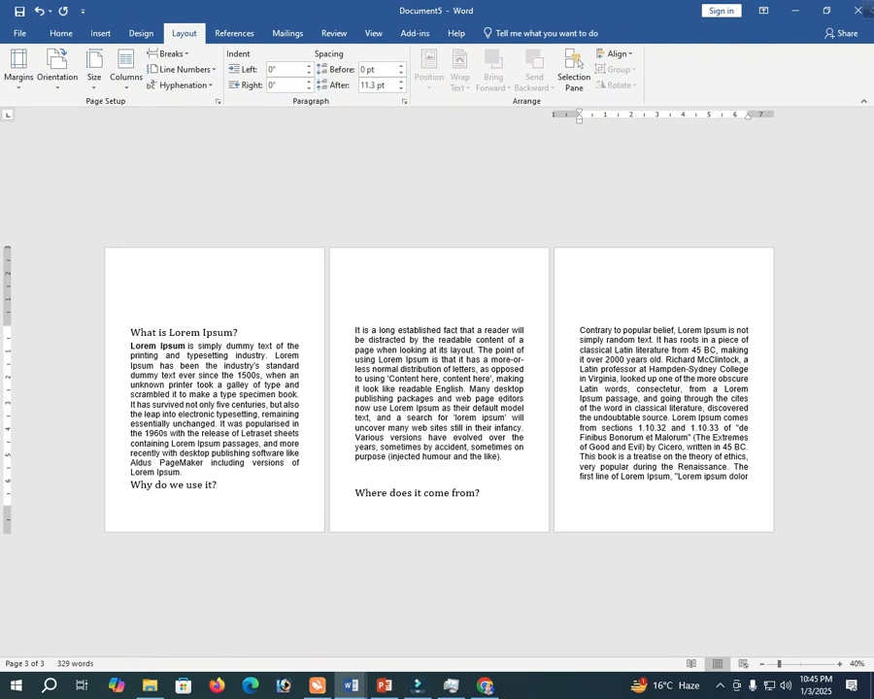
# - Select the first page's text from "What is Lorem Ipsum?" through the "Why do we use it?" heading and format it in two columns
pyautogui.hotkey('shift', 'Down')
pyautogui.hotkey('shift', 'Down')
pyautogui.hotkey('shift', 'Down')
pyautogui.hotkey('shift', 'Down')
pyautogui.hotkey('shift', 'Down')
pyautogui.hotkey('shift', 'Down')
pyautogui.hotkey('shift', 'Down')
pyautogui.hotkey('shift', 'Down')
pyautogui.hotkey('shift', 'Down')
pyautogui.hotkey('shift', 'Down')
pyautogui.hotkey('shift', 'Down')
pyautogui.hotkey('shift', 'Down')
pyautogui.hotkey('shift', 'Down')
pyautogui.hotkey('shift', 'Down')
pyautogui.hotkey('shift', 'Down')
pyautogui.hotkey('shift', 'Down')
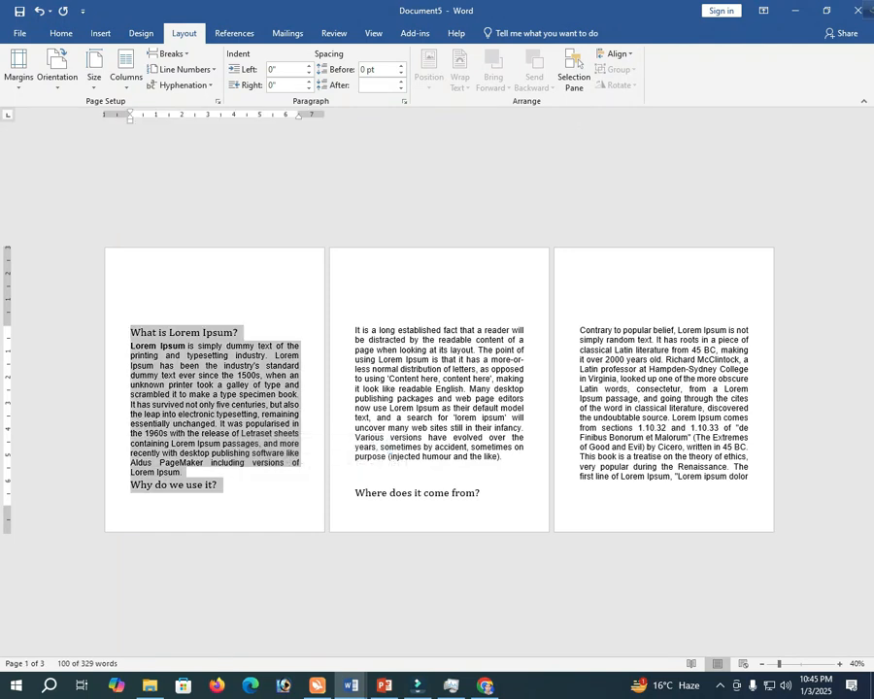
pyautogui.click(127, 73)
pyautogui.click(145, 140)
pyautogui.click(188, 268)
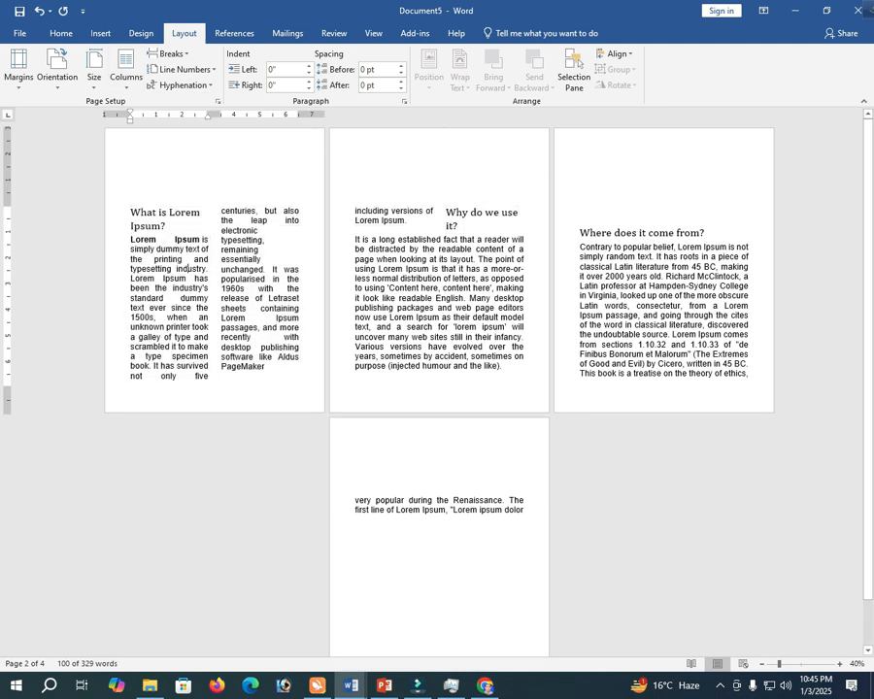
# - Examine the first page's two-column layout by highlighting the text of each column in turn
pyautogui.moveTo(132, 226); pyautogui.dragTo(254, 350)
pyautogui.click(254, 357)
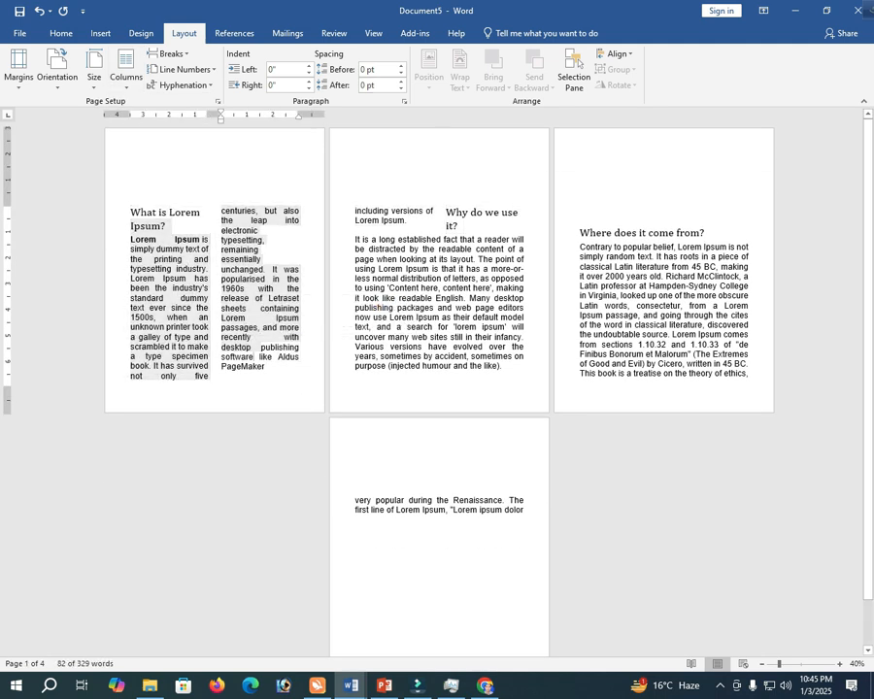
pyautogui.moveTo(130, 212); pyautogui.dragTo(209, 378)
pyautogui.moveTo(222, 210); pyautogui.dragTo(266, 367)
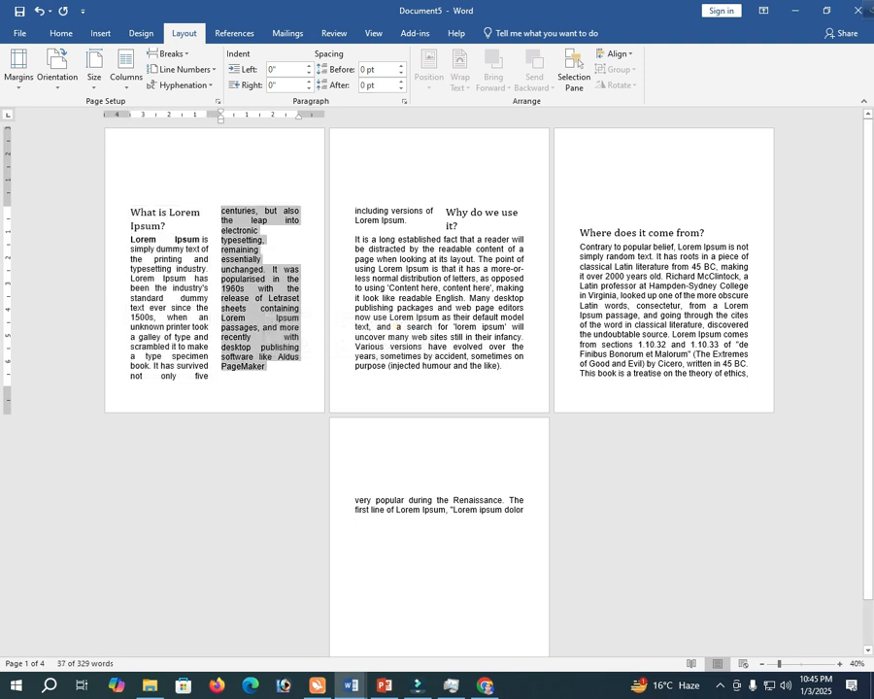
# - Format the section beginning "It is a long established fact" in three columns
pyautogui.click(454, 259)
pyautogui.click(125, 77)
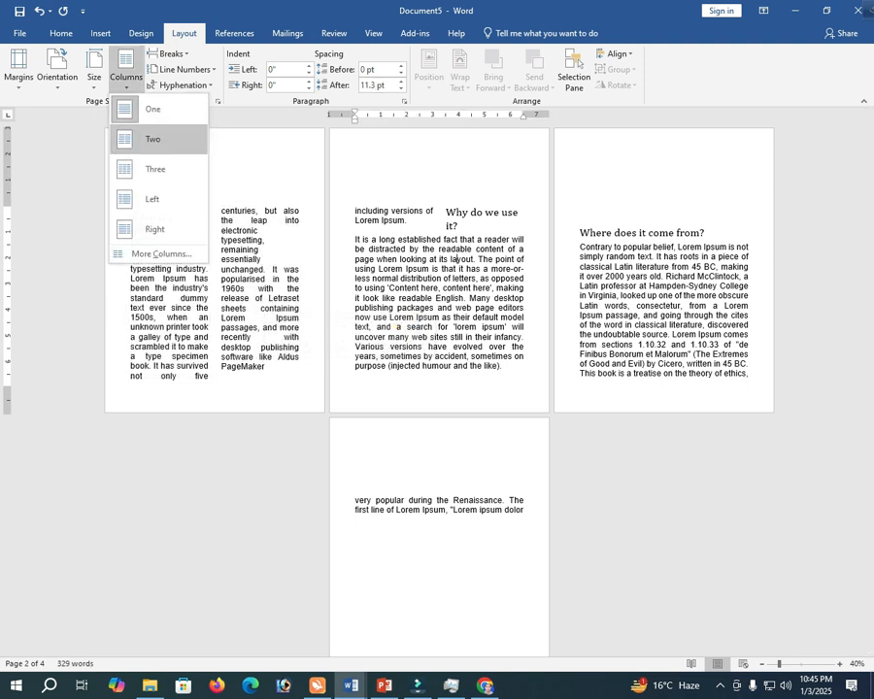
pyautogui.click(146, 171)
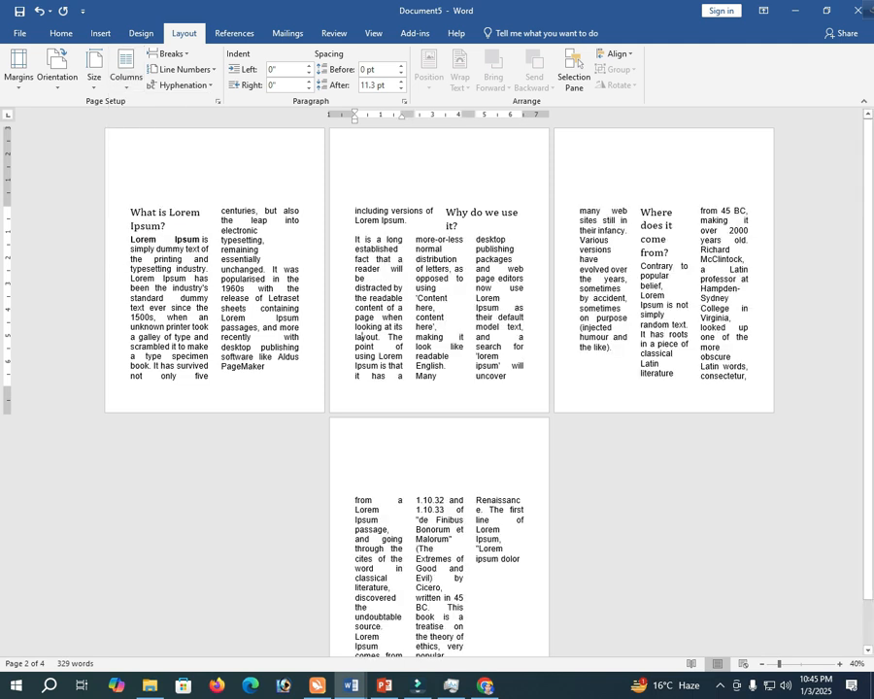
# - Apply the Left column layout to the second-page passage from "now use Lorem Ipsum" to "uncover", and to the first page's section
pyautogui.moveTo(476, 289); pyautogui.dragTo(507, 376)
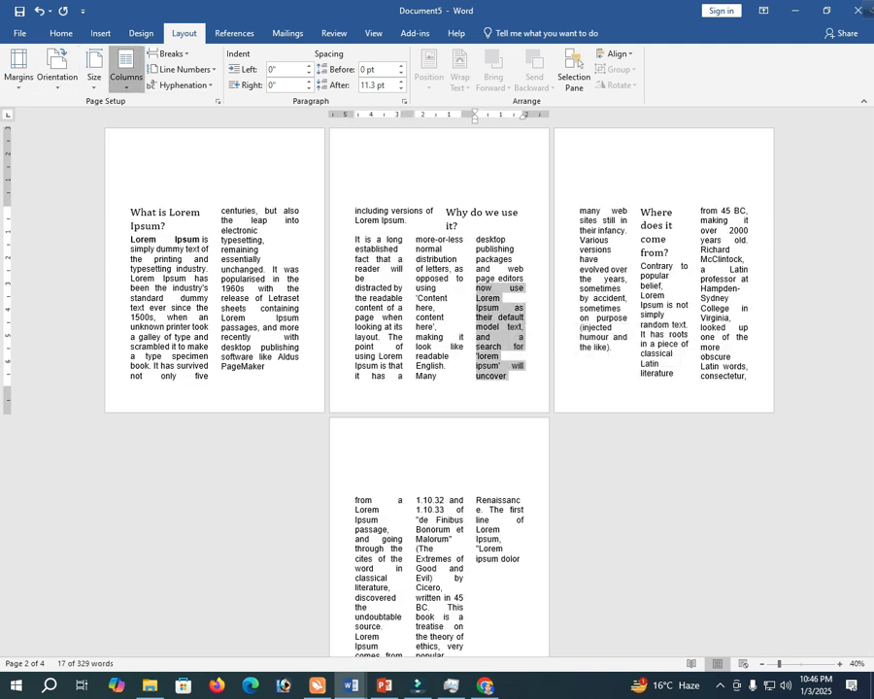
pyautogui.click(125, 77)
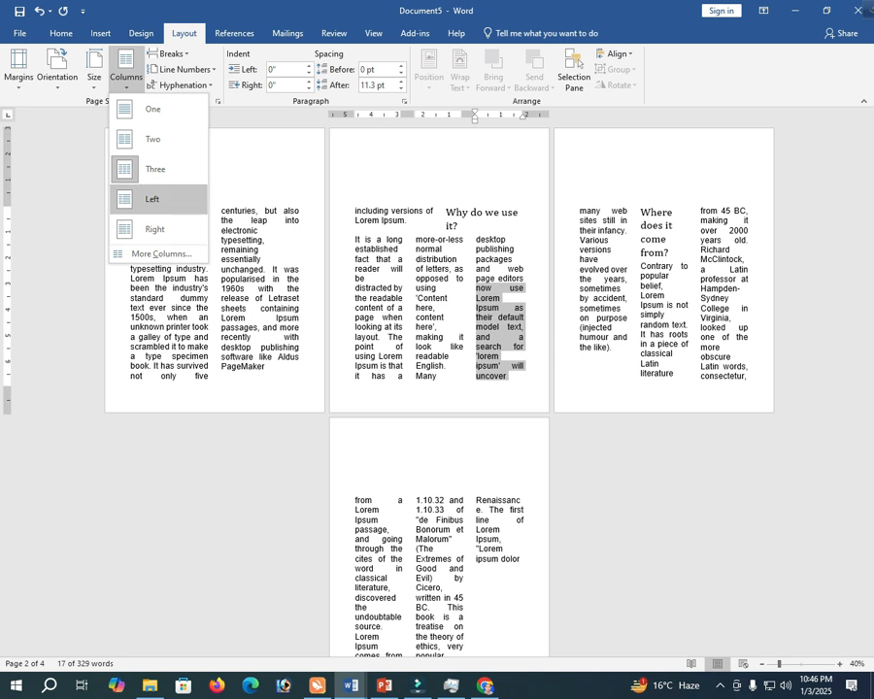
pyautogui.click(153, 199)
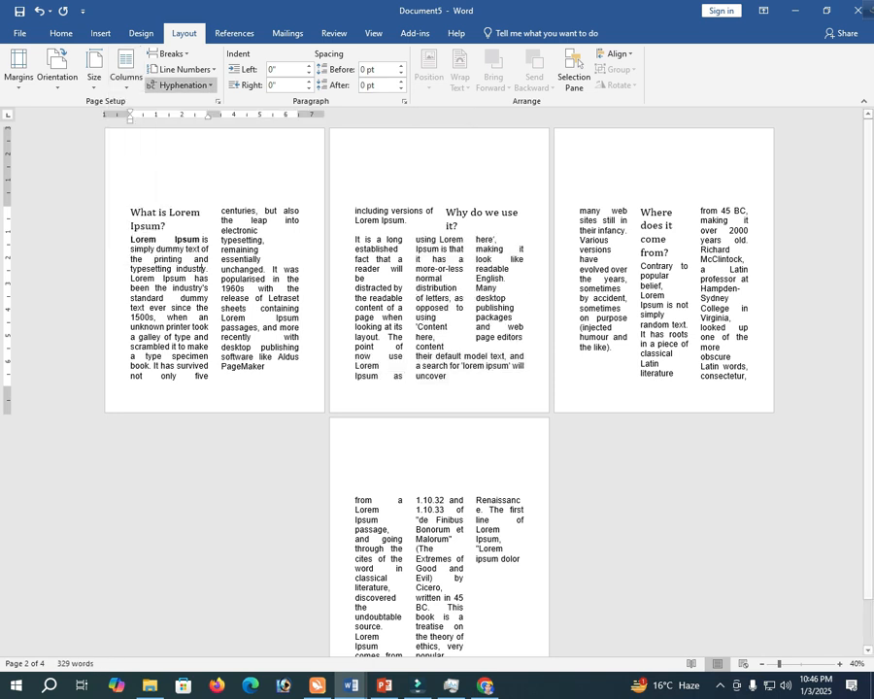
pyautogui.click(126, 77)
pyautogui.click(160, 175)
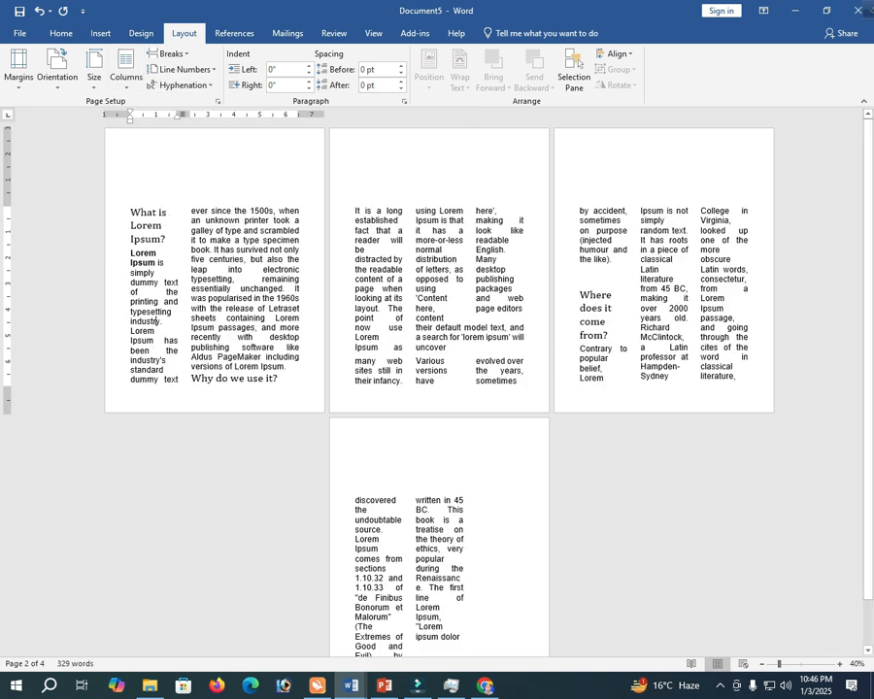
# - Apply the Right column layout to the first page's passage from "an unknown printer" through the "Why do we use it?" heading
pyautogui.moveTo(132, 239); pyautogui.dragTo(159, 380)
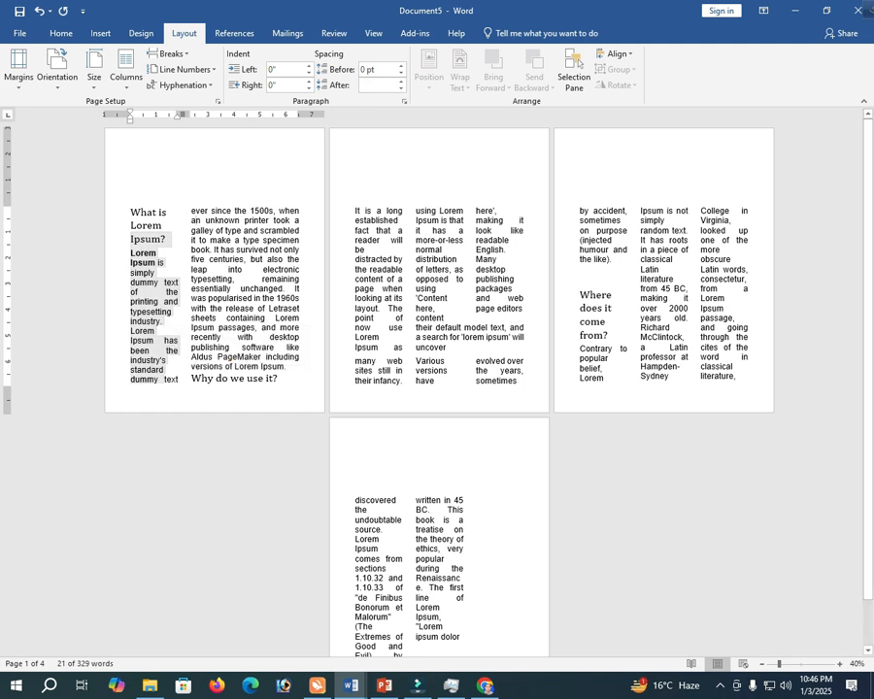
pyautogui.moveTo(192, 221); pyautogui.dragTo(279, 379)
pyautogui.click(125, 77)
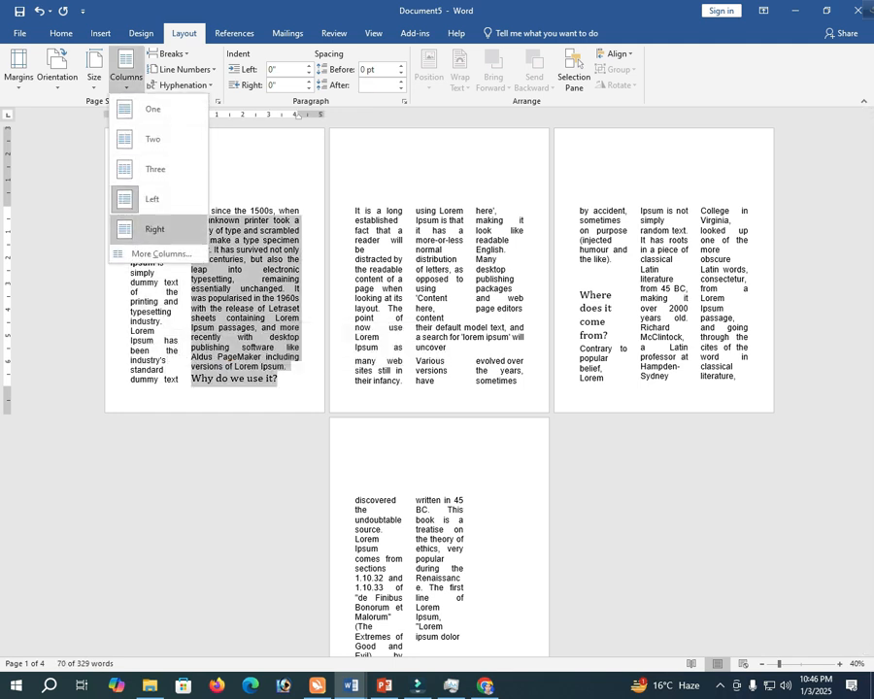
pyautogui.click(145, 231)
pyautogui.click(257, 290)
pyautogui.moveTo(259, 283); pyautogui.dragTo(157, 291)
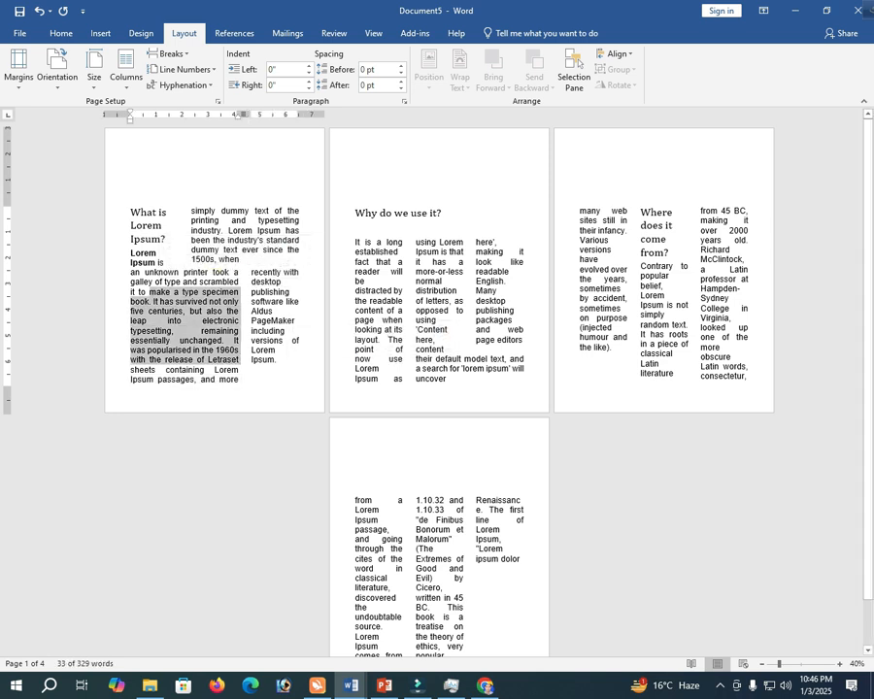
# - Undo the Right and Left column layouts on the first page
pyautogui.click(369, 260)
pyautogui.hotkey('ctrl', 'z')
pyautogui.hotkey('ctrl', 'z')
pyautogui.hotkey('ctrl', 'z')
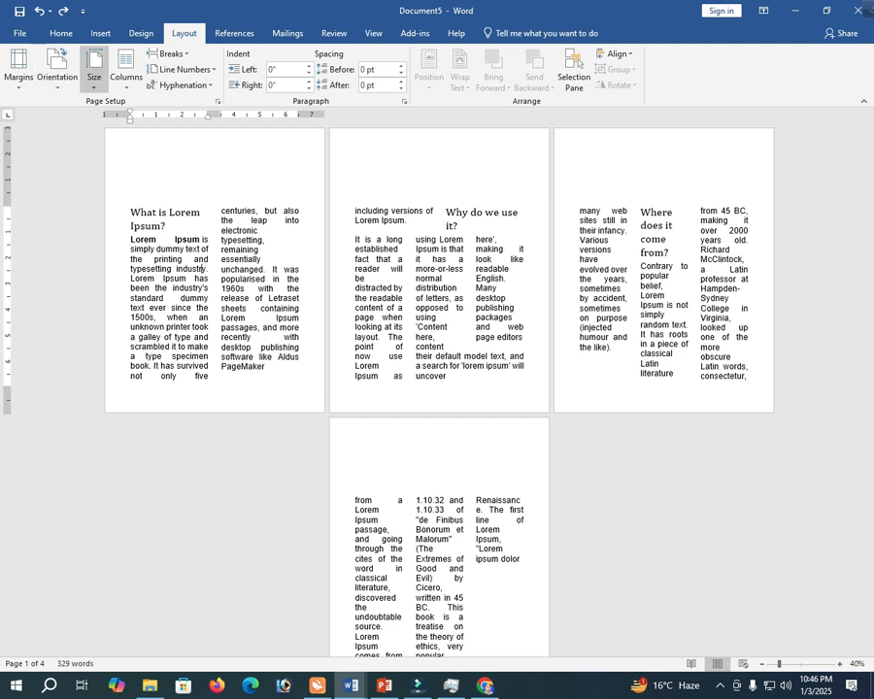
# - Set the first page's section to five columns of equal width
pyautogui.click(126, 68)
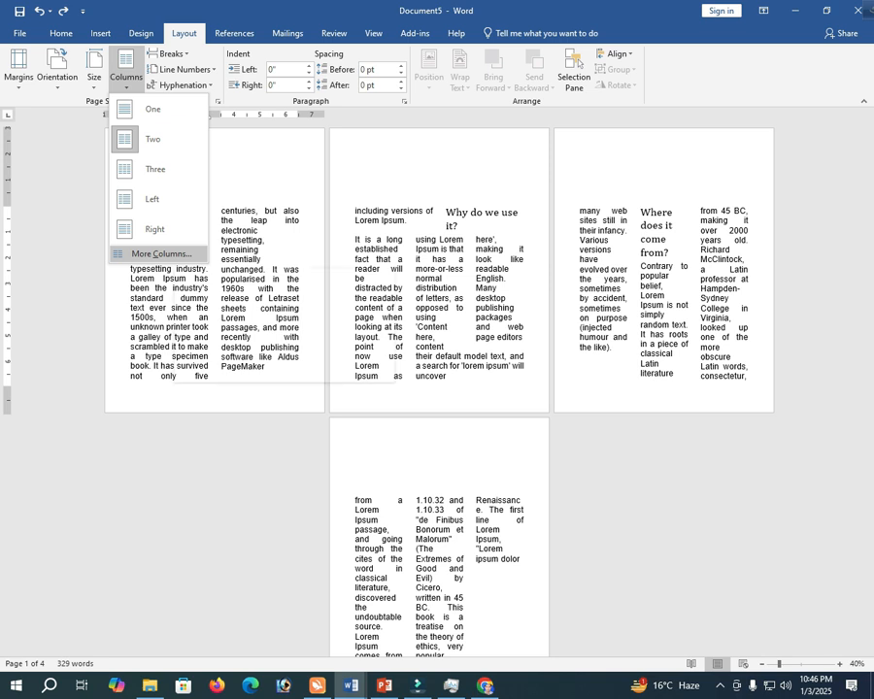
pyautogui.click(87, 158)
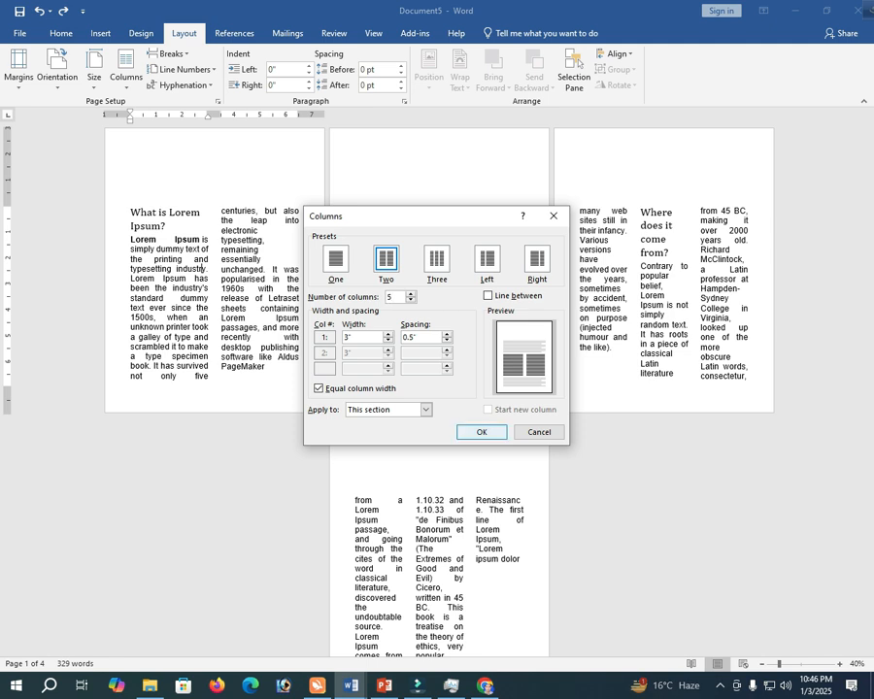
pyautogui.press('Return')
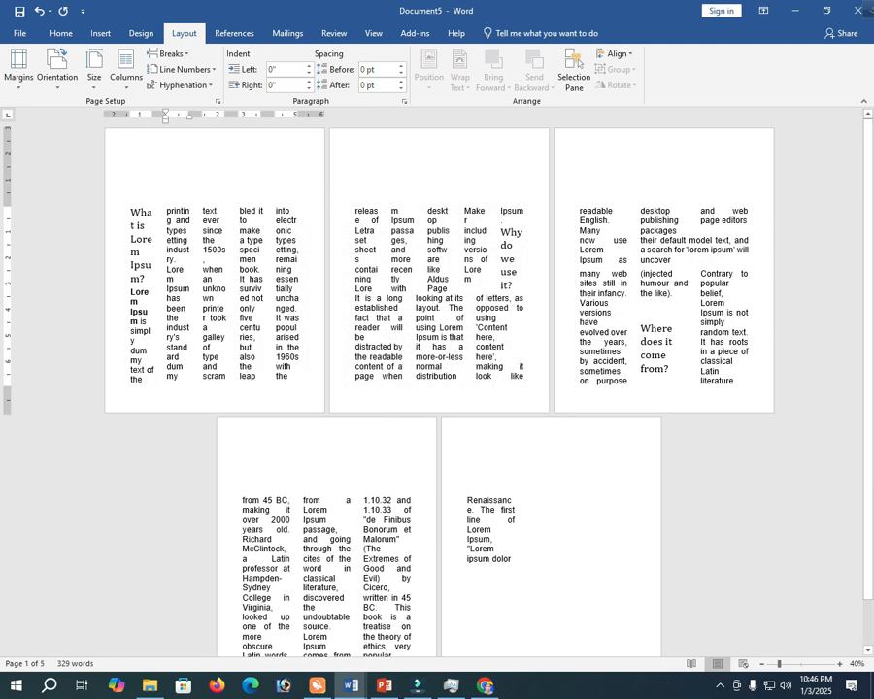
# - Select the first page's text from "What is Lorem Ipsum?" to "electronic" and format it in two columns
pyautogui.moveTo(153, 370); pyautogui.dragTo(182, 298)
pyautogui.moveTo(294, 233); pyautogui.dragTo(132, 212)
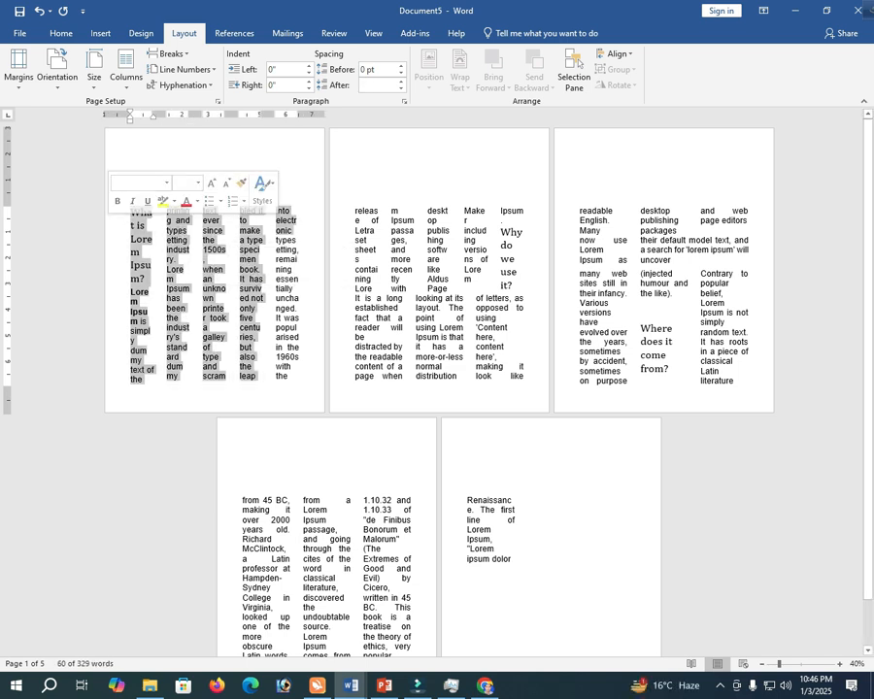
pyautogui.click(126, 70)
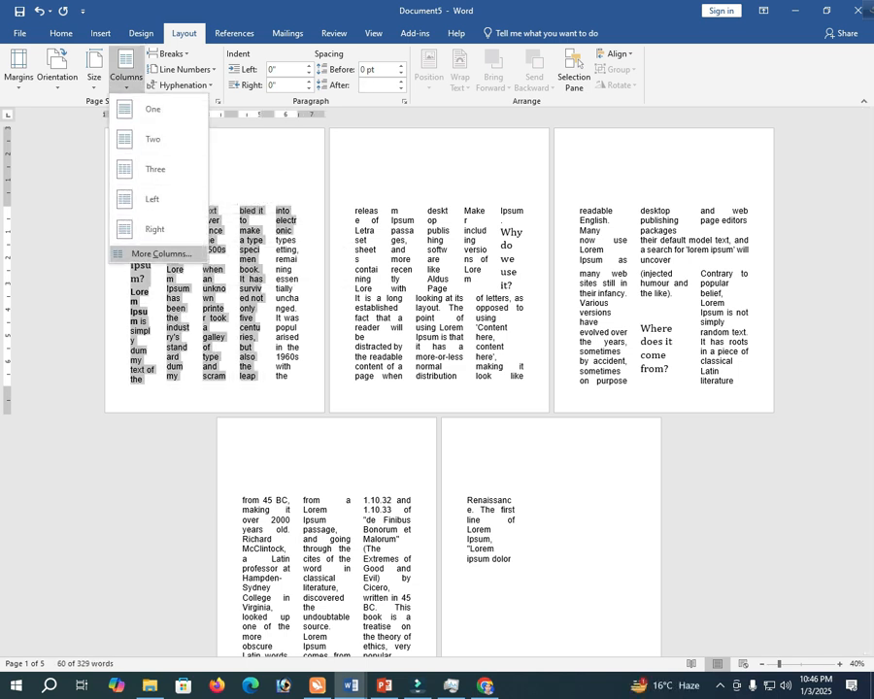
pyautogui.click(146, 139)
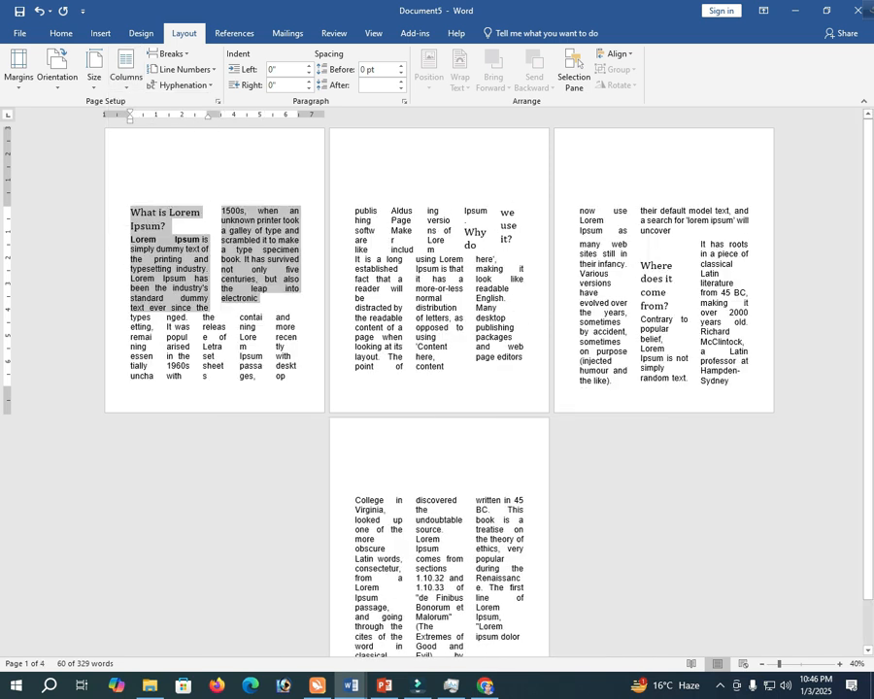
pyautogui.click(217, 316)
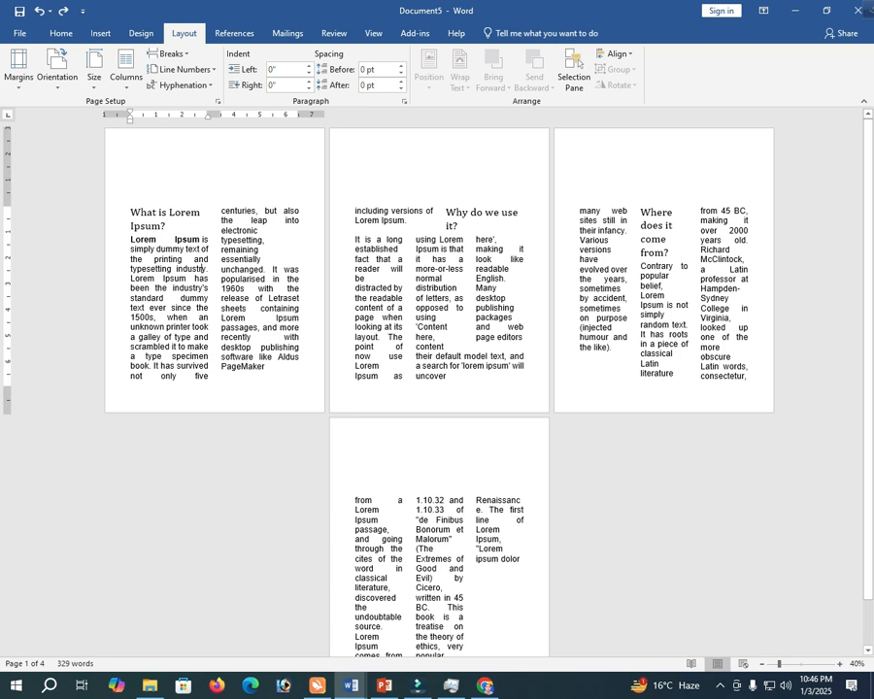
# - Change the first page's two-column section to landscape orientation
pyautogui.moveTo(130, 307); pyautogui.dragTo(208, 377)
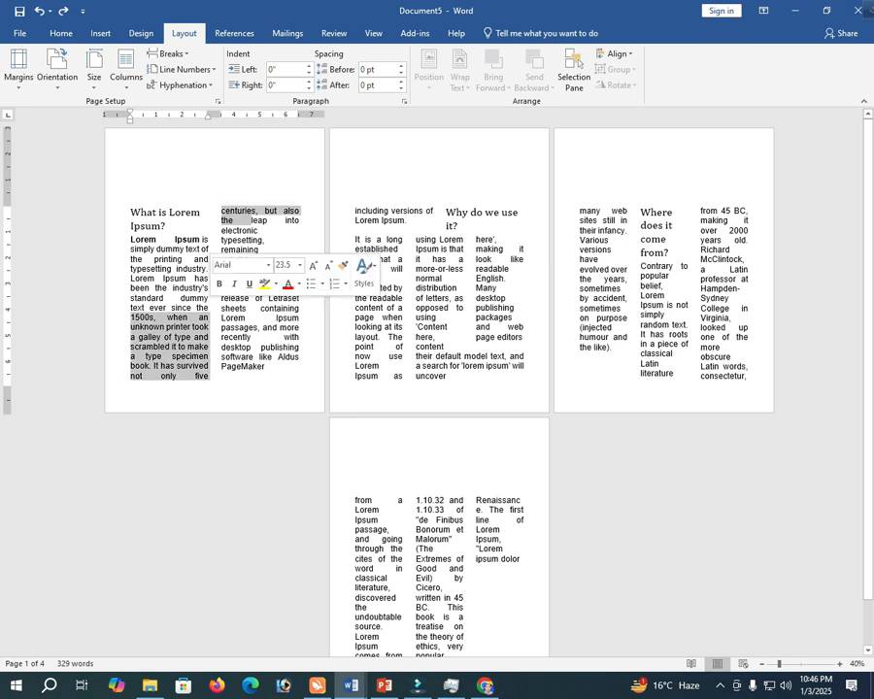
pyautogui.click(222, 318)
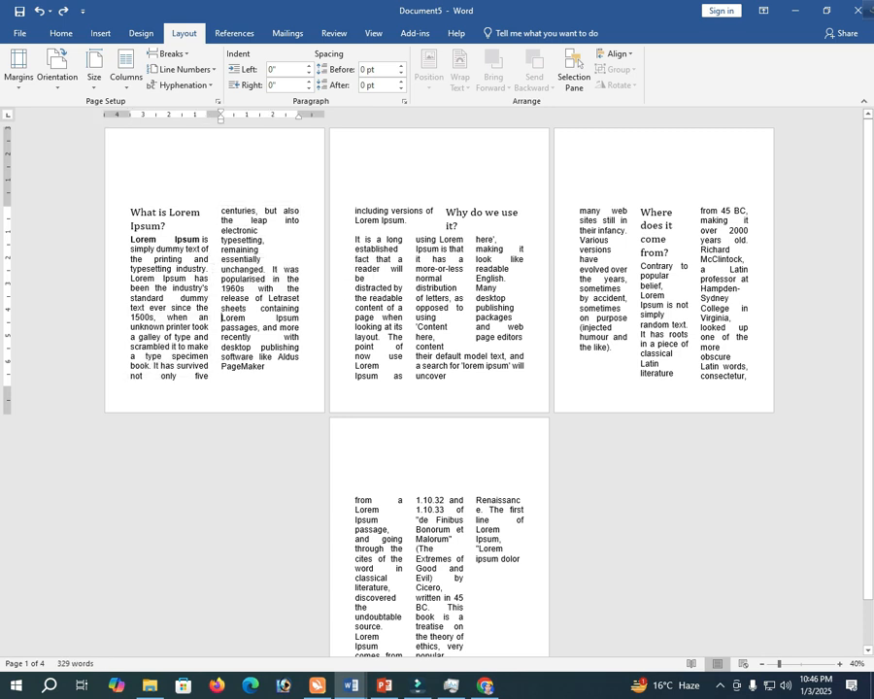
pyautogui.click(125, 77)
pyautogui.click(57, 77)
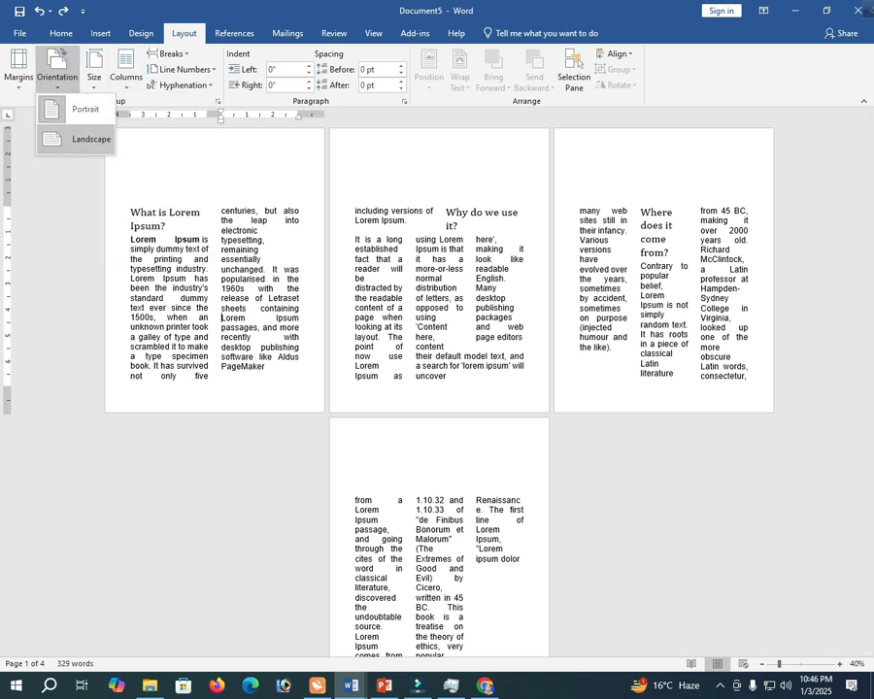
pyautogui.click(90, 139)
pyautogui.moveTo(191, 192); pyautogui.dragTo(202, 269)
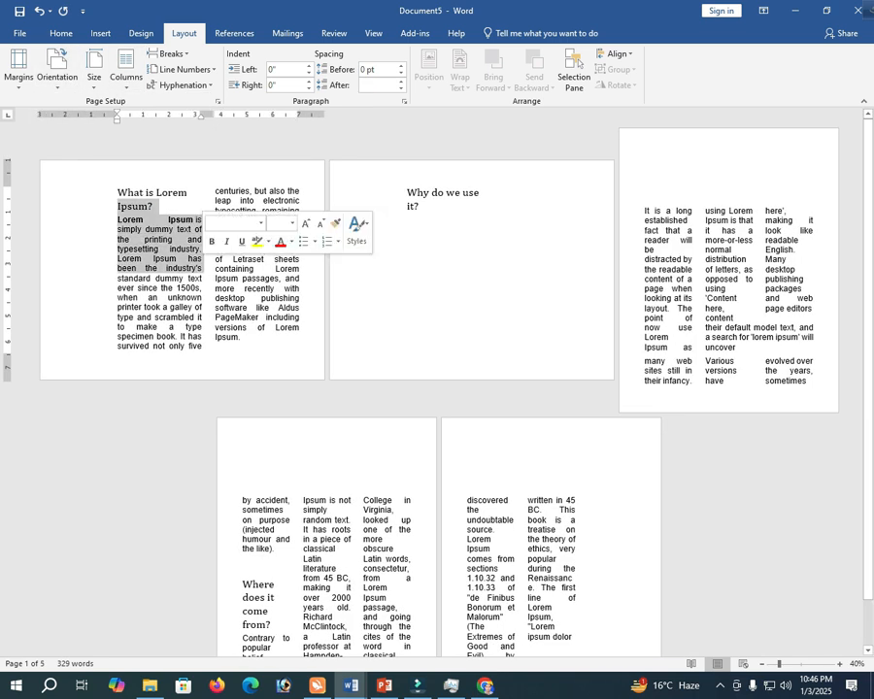
pyautogui.click(203, 276)
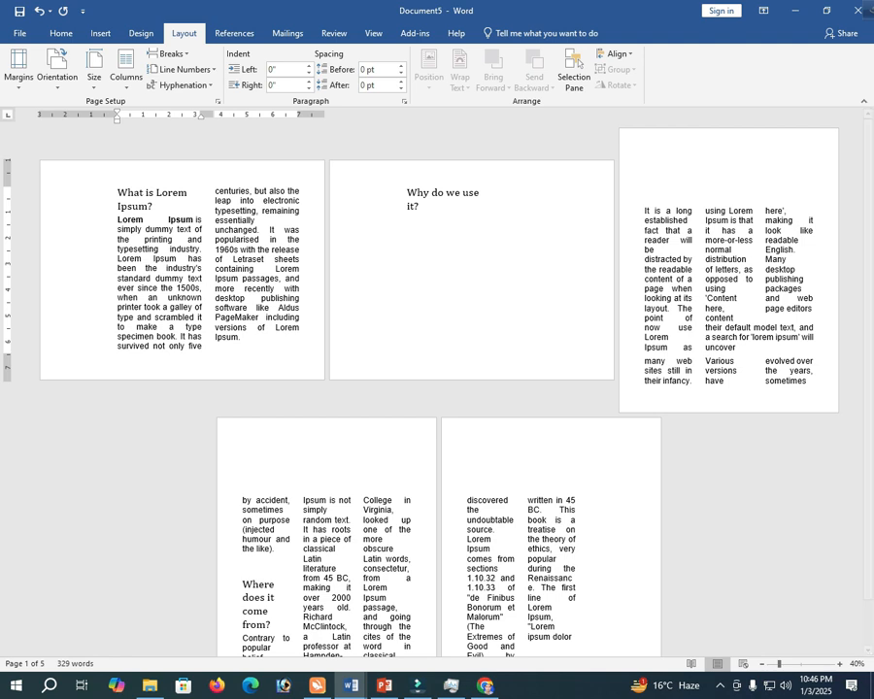
# - Set the spacing between the landscape section's two columns to 1 inch
pyautogui.click(125, 76)
pyautogui.click(160, 254)
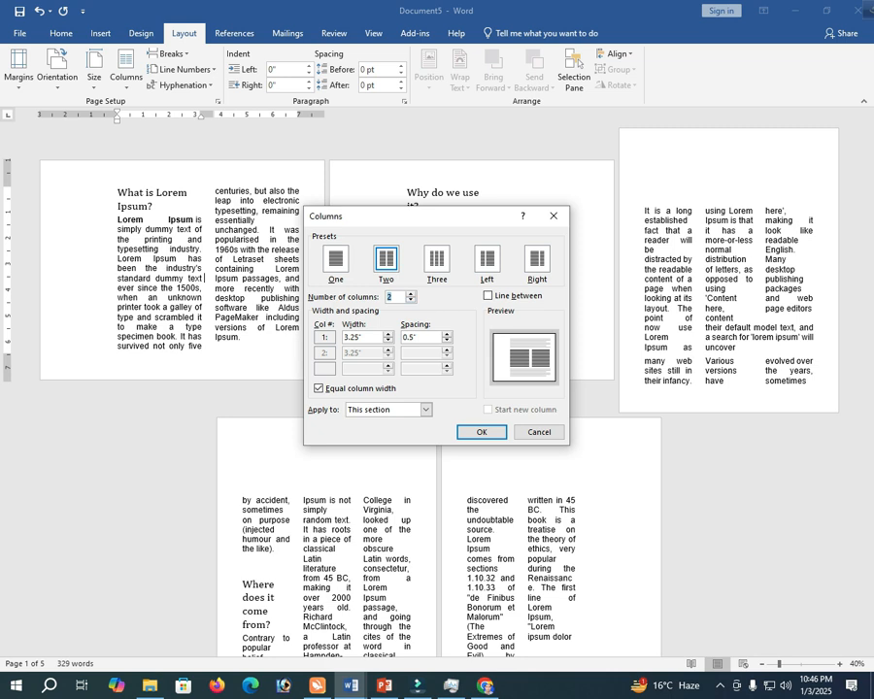
pyautogui.click(415, 337)
pyautogui.press('BackSpace')
pyautogui.press('BackSpace')
pyautogui.press('BackSpace')
pyautogui.press('Return')
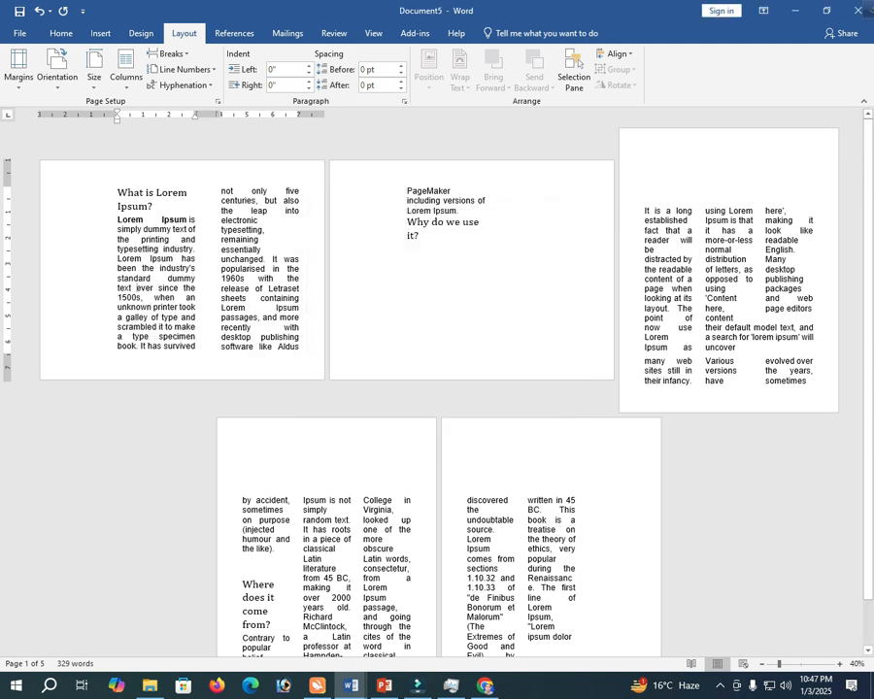
# - Widen the spacing between the landscape section's two columns further
pyautogui.click(125, 70)
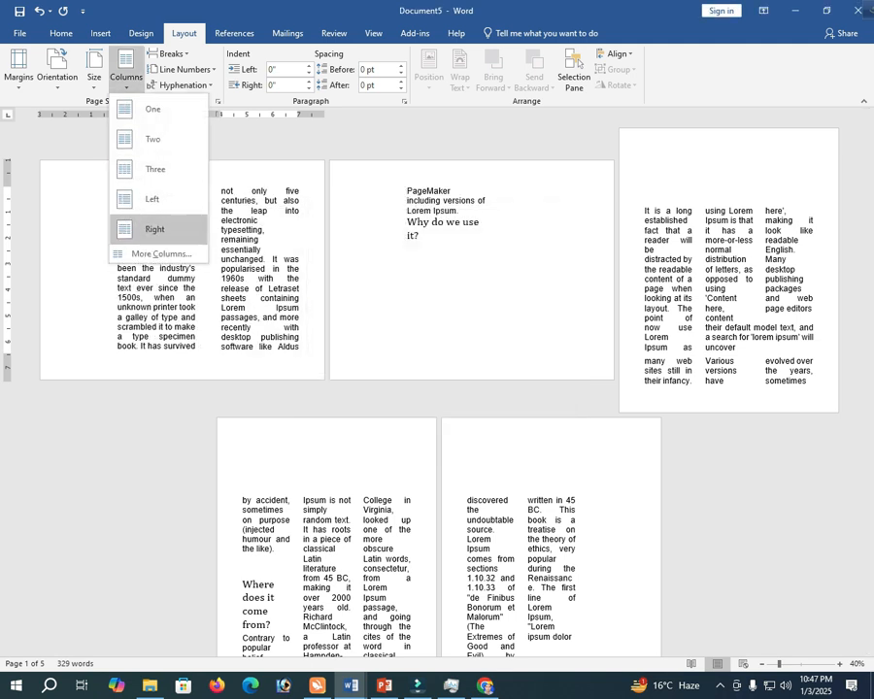
pyautogui.click(167, 250)
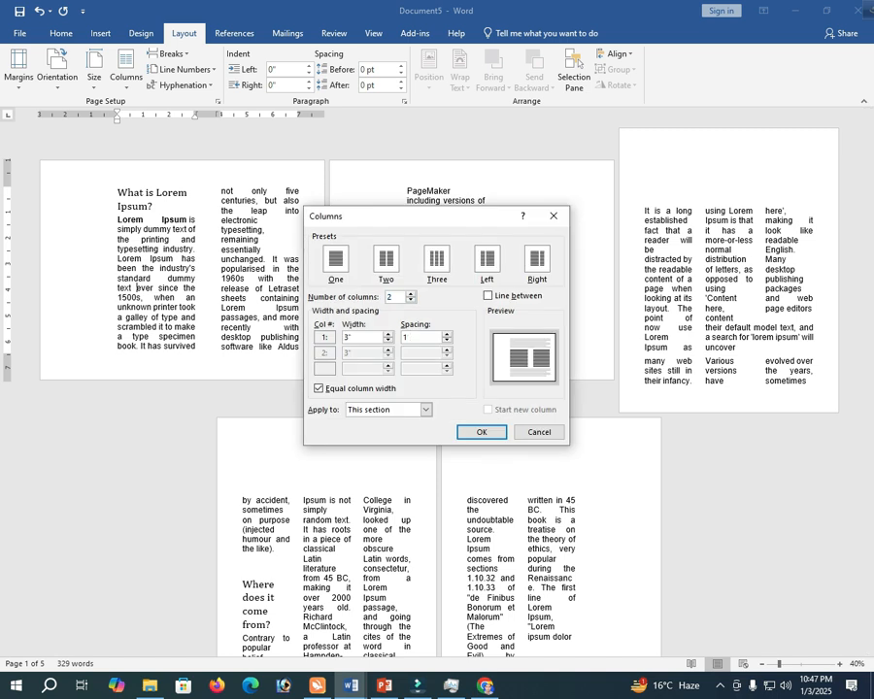
pyautogui.press('Return')
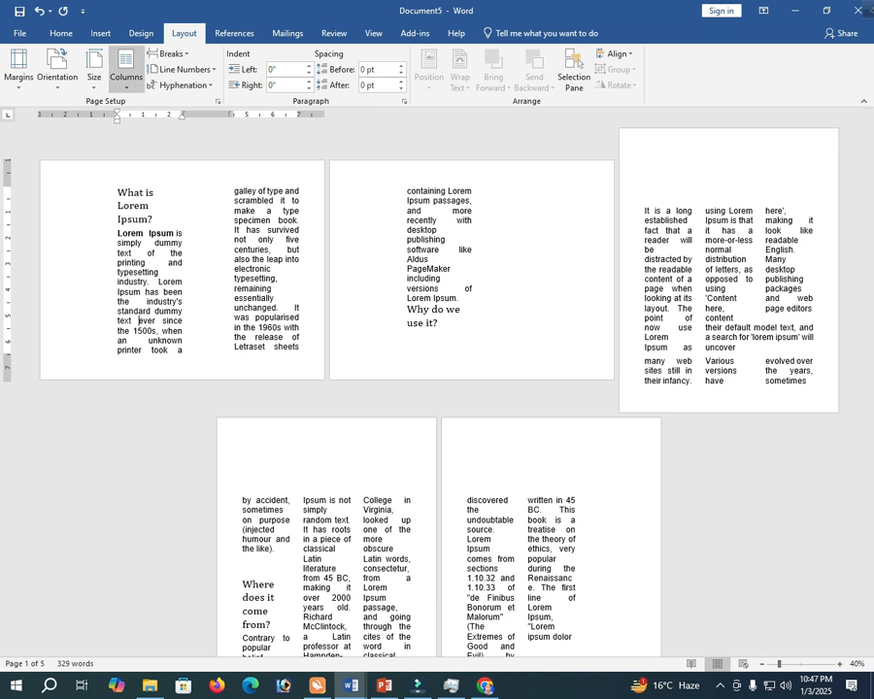
# - Undo the column spacing, landscape orientation and all multi-column formatting, back to plain single-column text
pyautogui.click(126, 70)
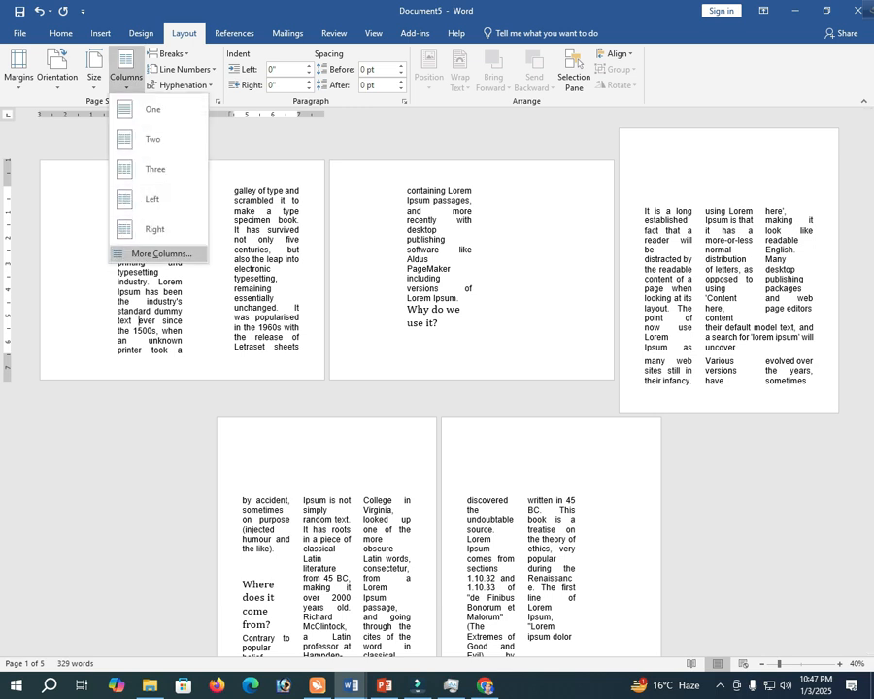
pyautogui.click(162, 254)
pyautogui.hotkey('ctrl', 'z')
pyautogui.hotkey('ctrl', 'z')
pyautogui.hotkey('ctrl', 'z')
pyautogui.hotkey('ctrl', 'z')
pyautogui.hotkey('ctrl', 'z')
pyautogui.hotkey('ctrl', 'z')
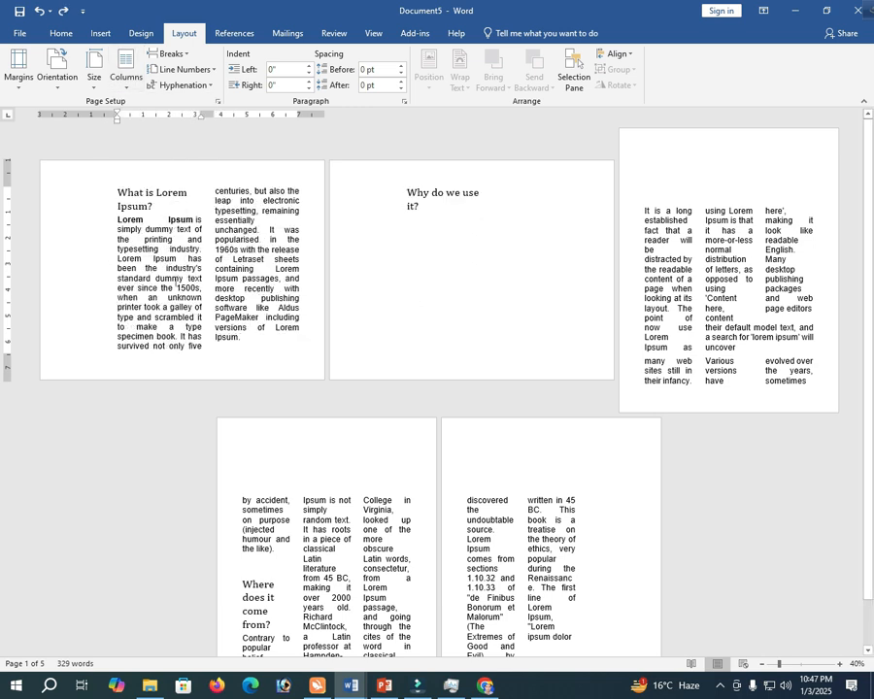
pyautogui.hotkey('ctrl', 'z')
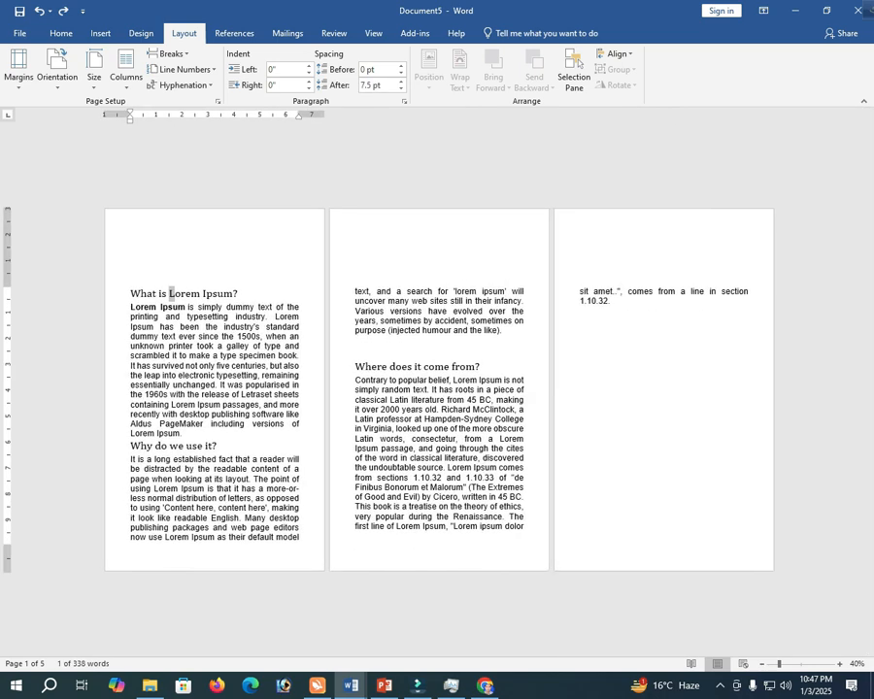
# - Insert a page break before "uncover many web sites" and delete the preceding text from "now use Lorem Ipsum" to "will"
pyautogui.click(167, 53)
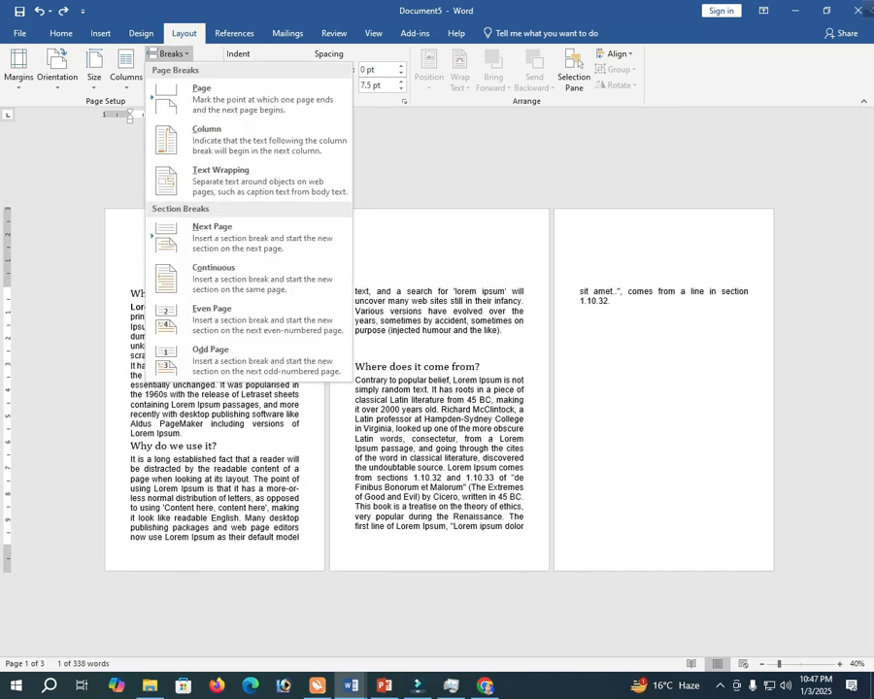
pyautogui.press('Escape')
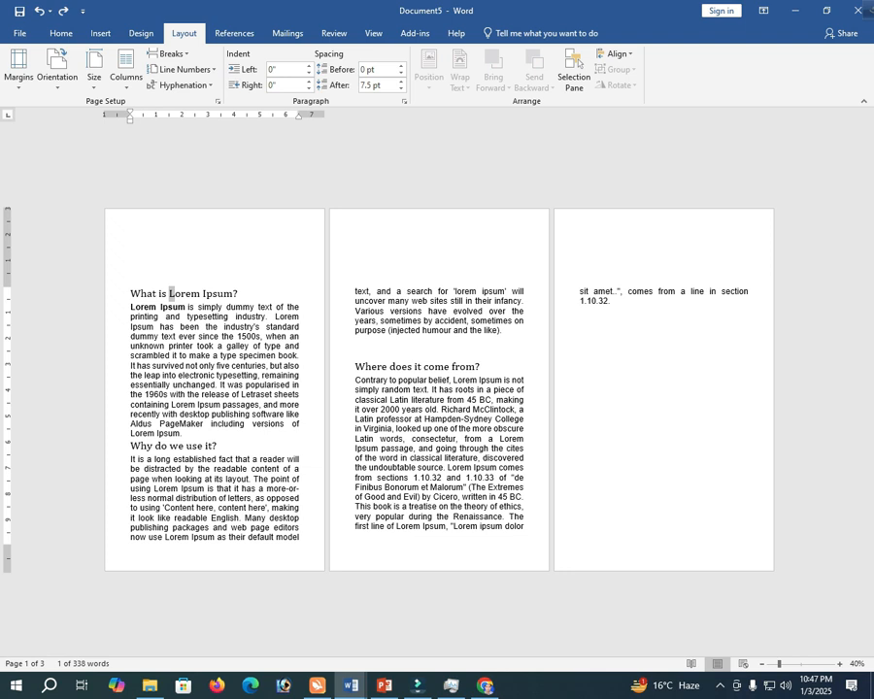
pyautogui.click(356, 292)
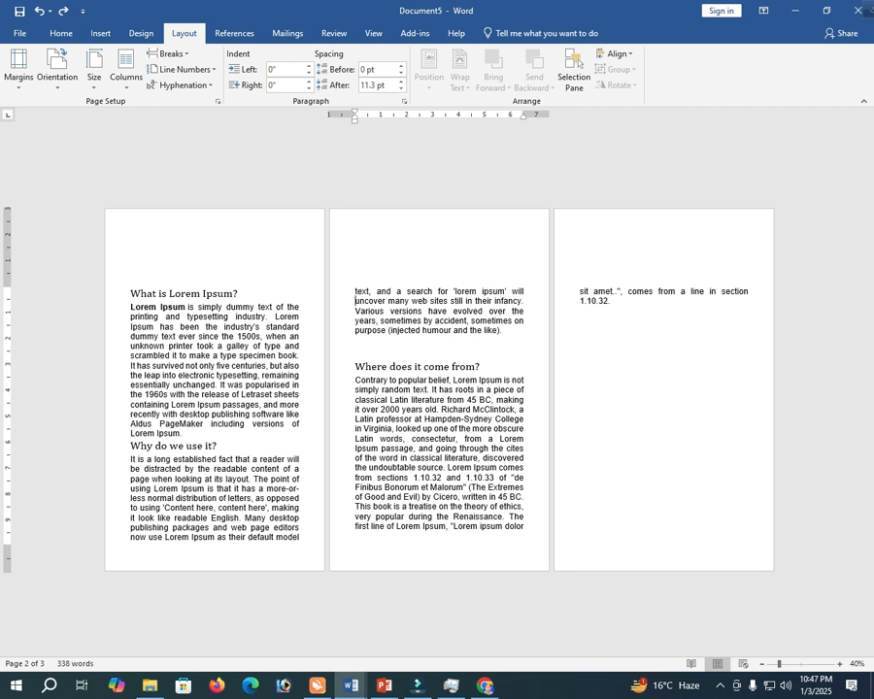
pyautogui.click(167, 53)
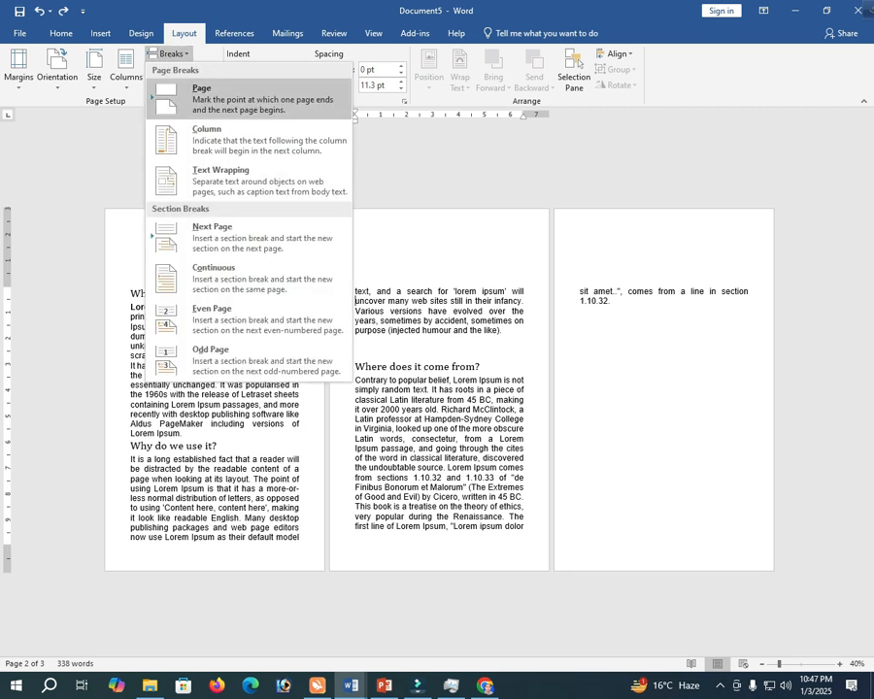
pyautogui.click(202, 98)
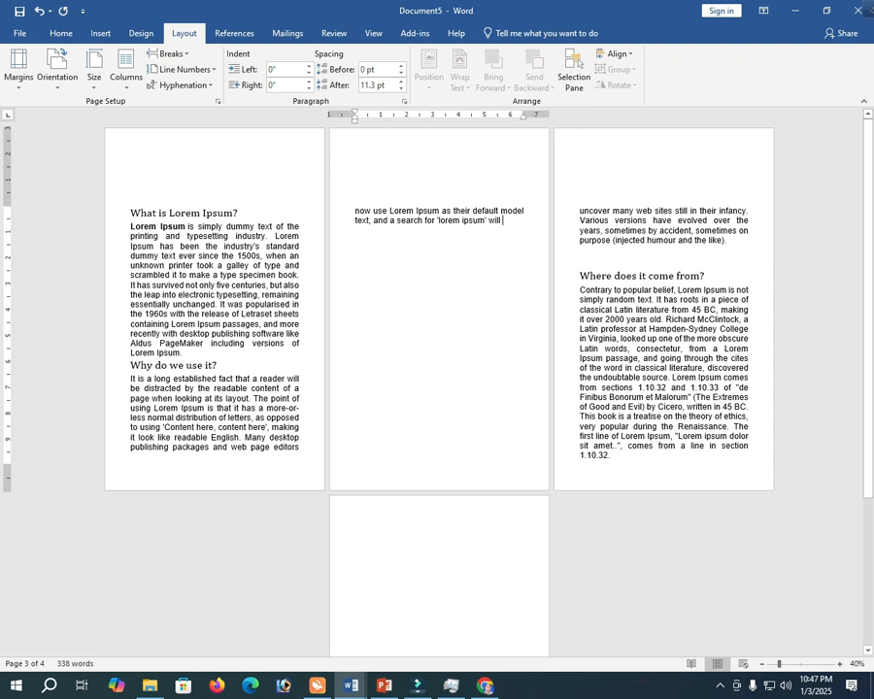
pyautogui.moveTo(503, 220); pyautogui.dragTo(356, 210)
pyautogui.press('BackSpace')
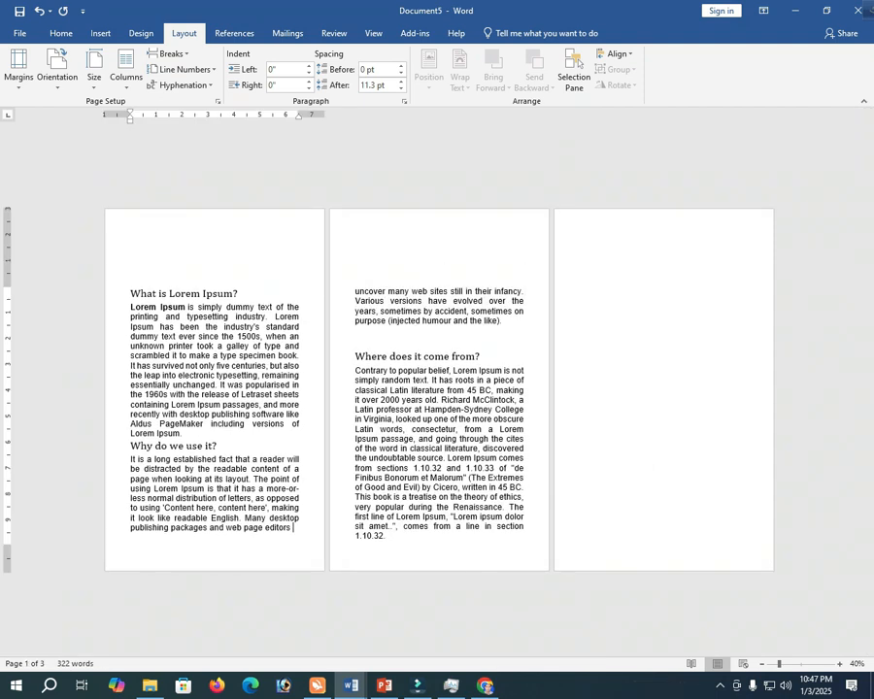
# - Try adding another break before "uncover many web sites" on the second page, and undo it
pyautogui.click(356, 357)
pyautogui.click(167, 53)
pyautogui.click(194, 120)
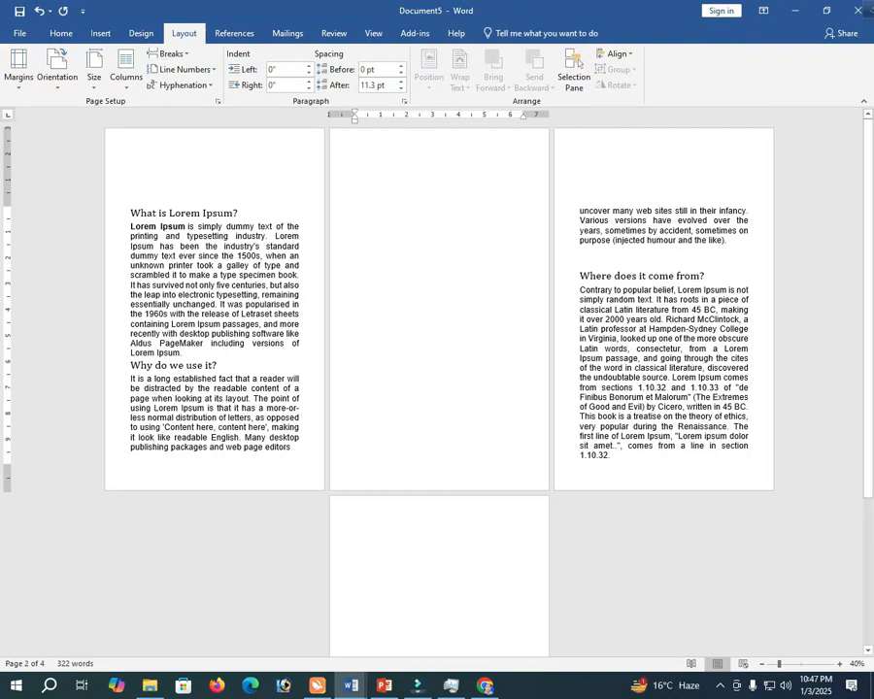
pyautogui.hotkey('ctrl', 'z')
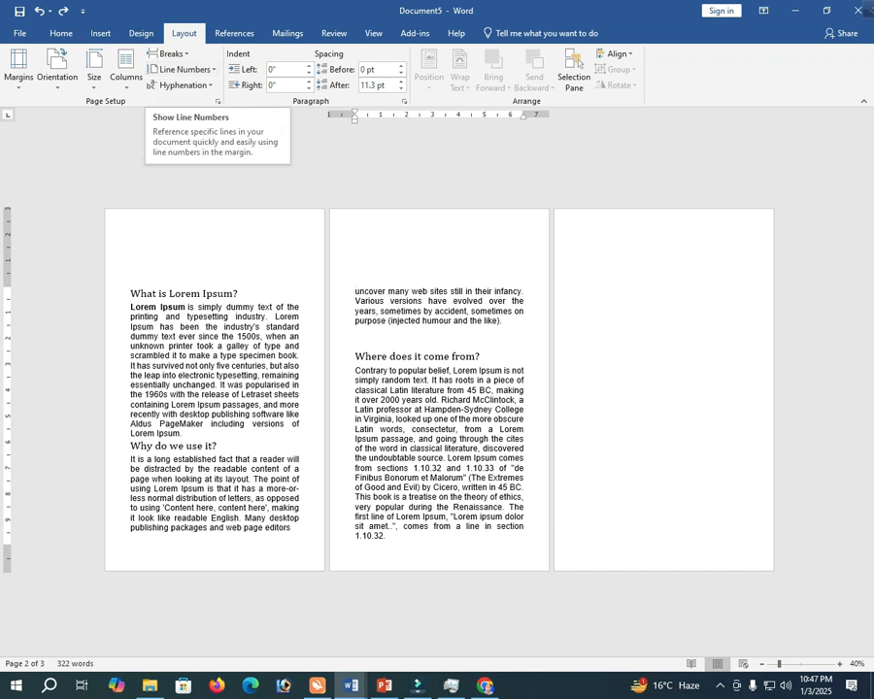
# - Turn on continuous line numbers for the document and check the numbering across its pages
pyautogui.hotkey('ctrl', 'shift', 'Home')
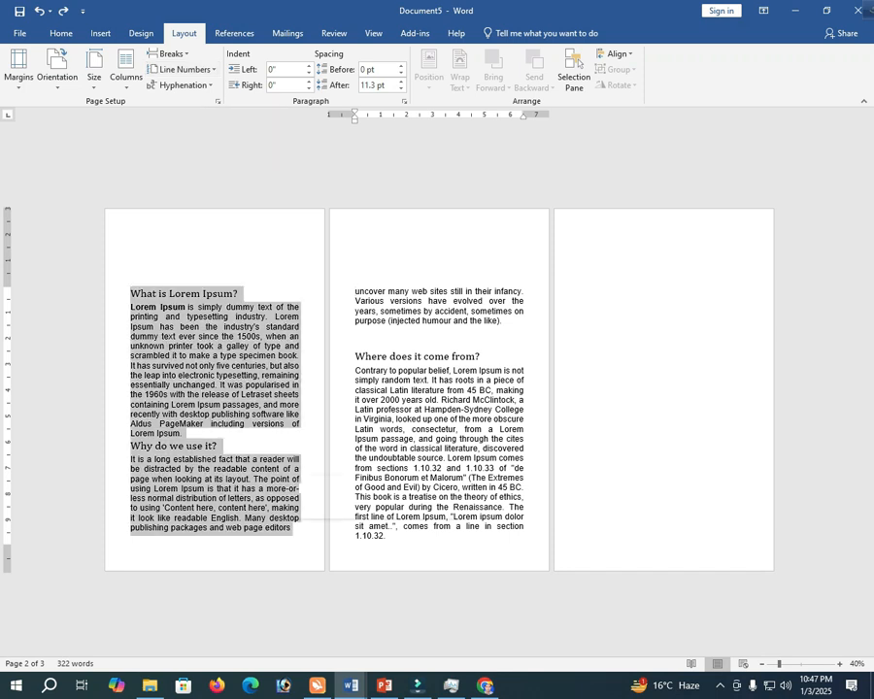
pyautogui.click(285, 404)
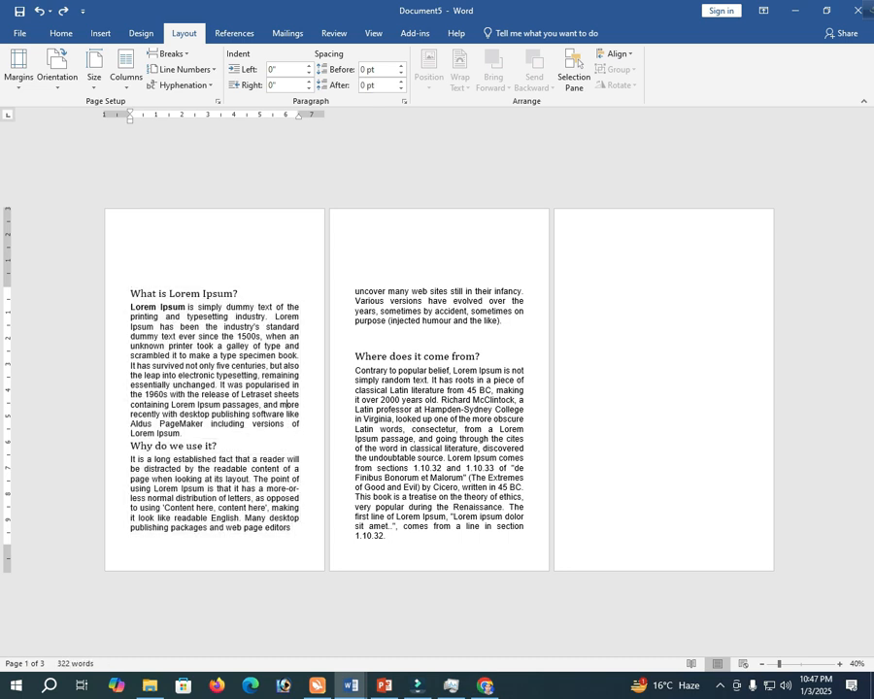
pyautogui.hotkey('alt', 'p')
pyautogui.press('l')
pyautogui.press('n')
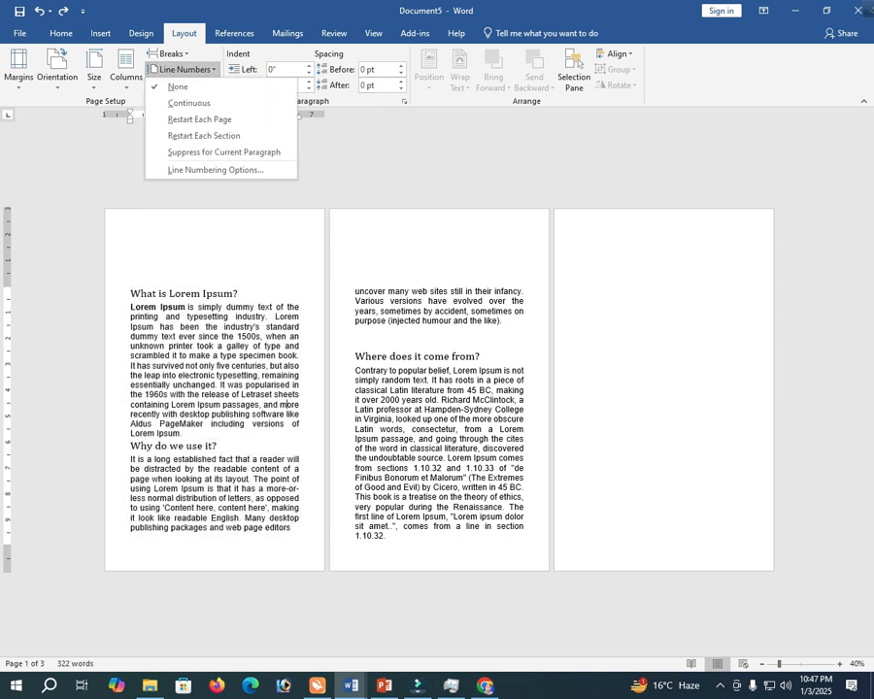
pyautogui.press('Down')
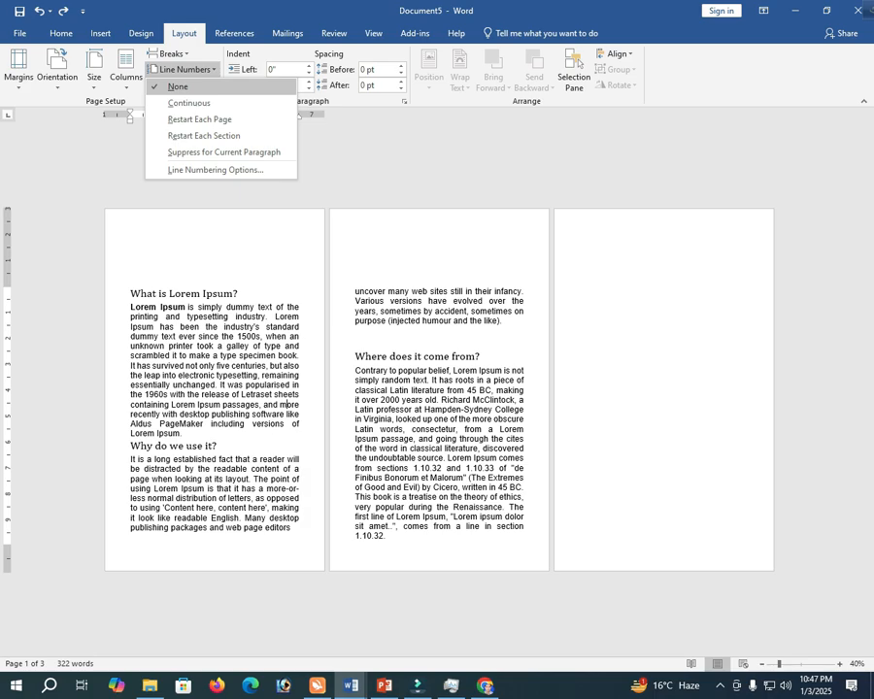
pyautogui.press('Down')
pyautogui.press('Return')
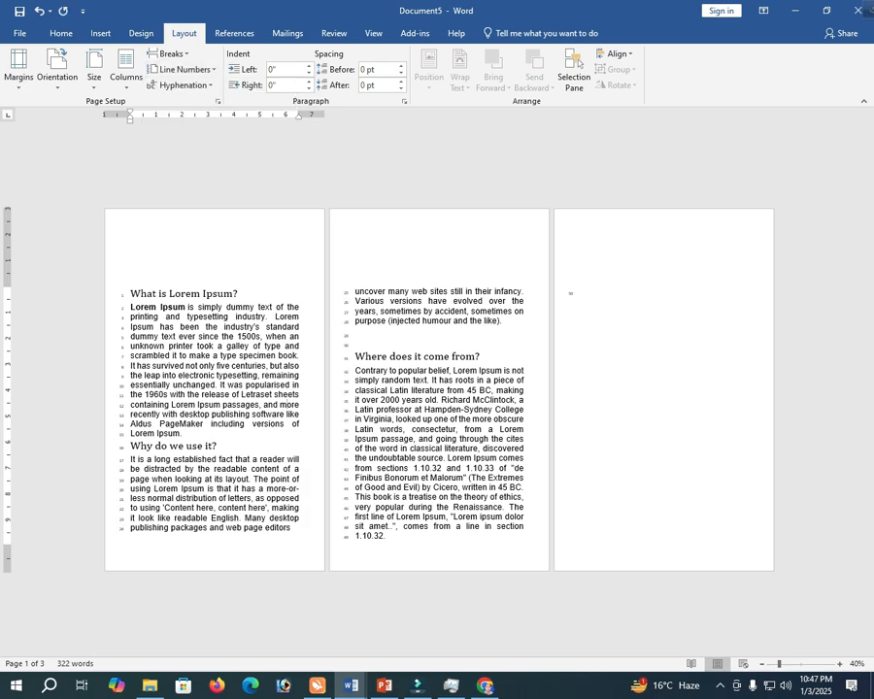
pyautogui.scroll(7, 589, 466)
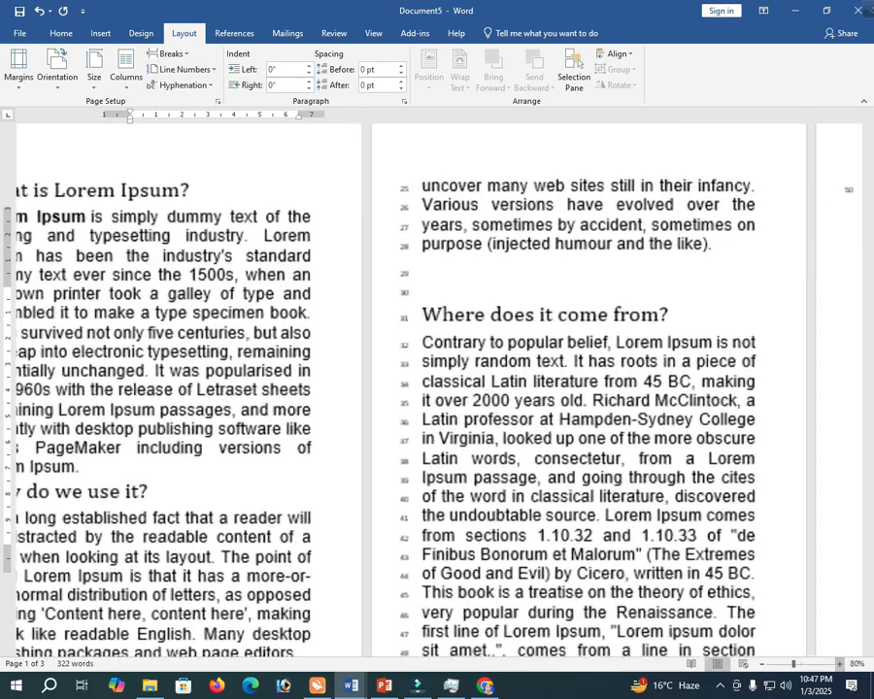
pyautogui.scroll(3, 641, 414)
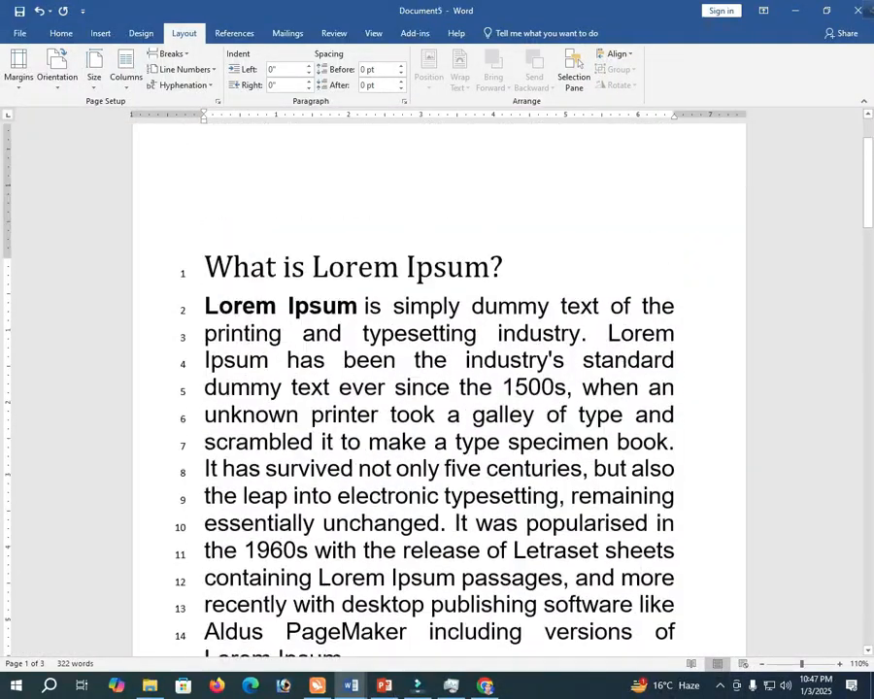
pyautogui.scroll(-8, 438, 388)
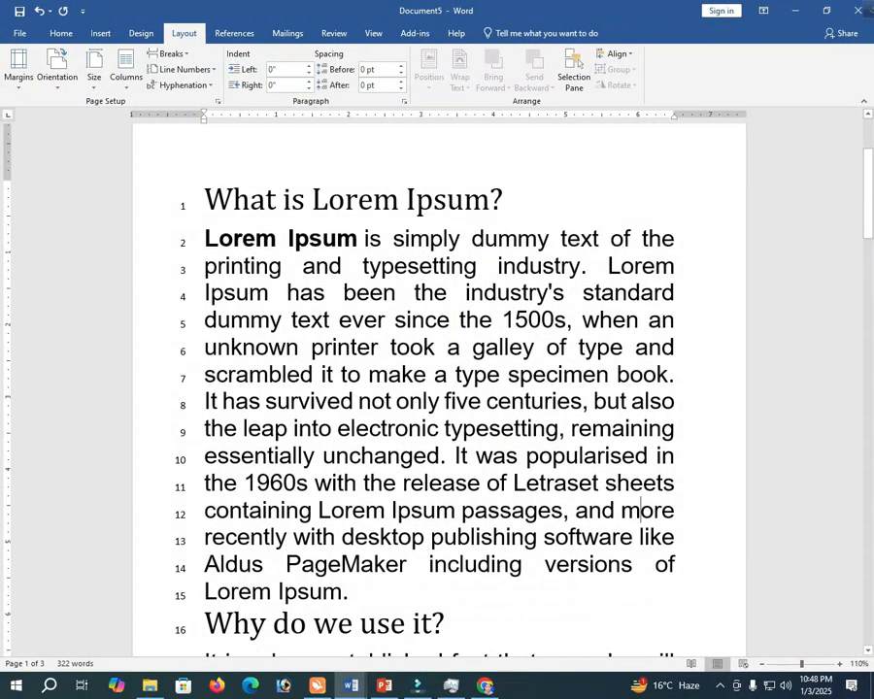
pyautogui.scroll(-12, 437, 389)
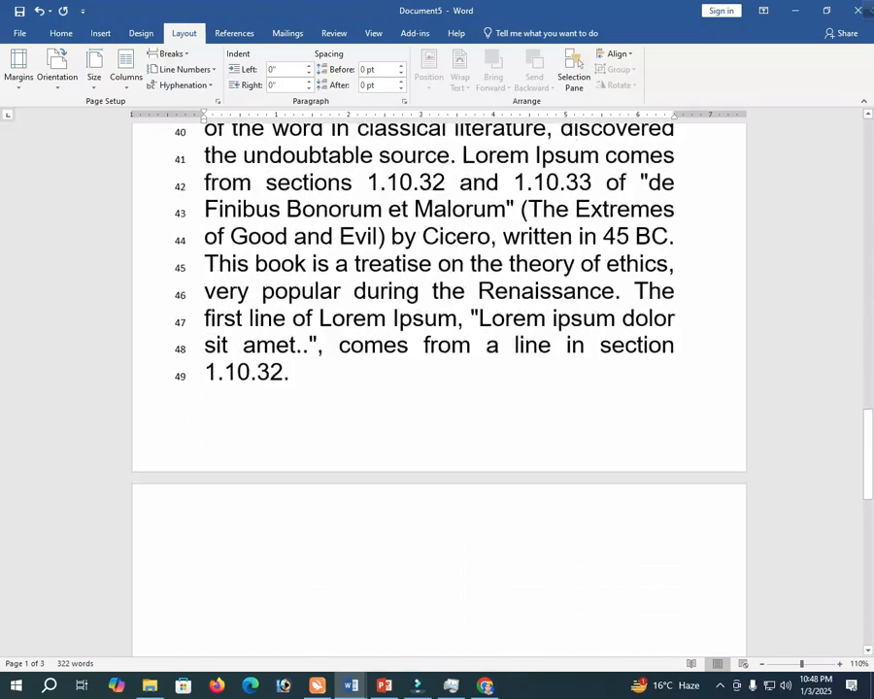
# - Enter "5" on the empty third page and return to the start of the document
pyautogui.click(204, 332)
pyautogui.write('5')
pyautogui.scroll(5, 437, 389)
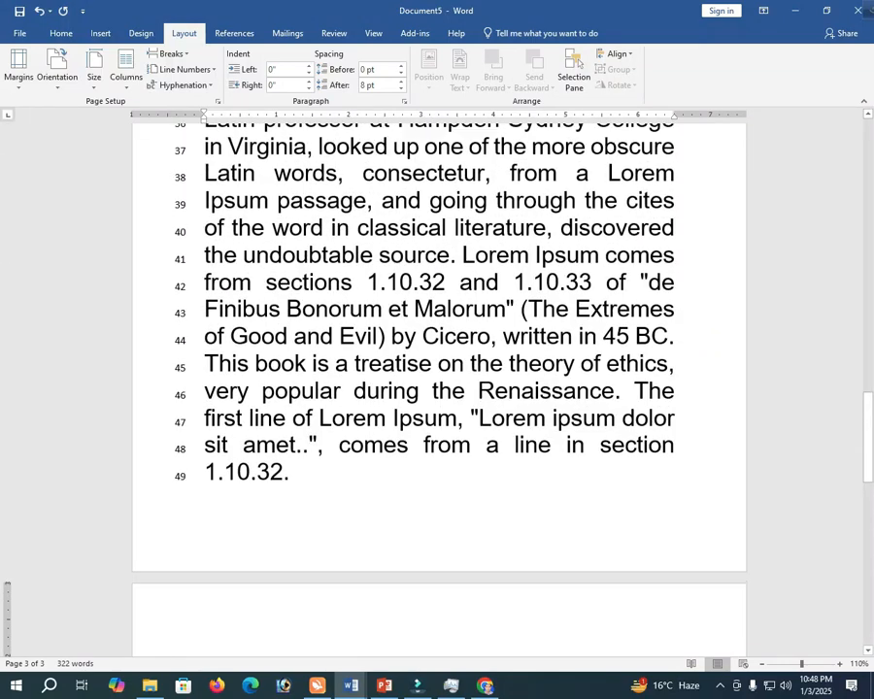
pyautogui.scroll(15, 437, 388)
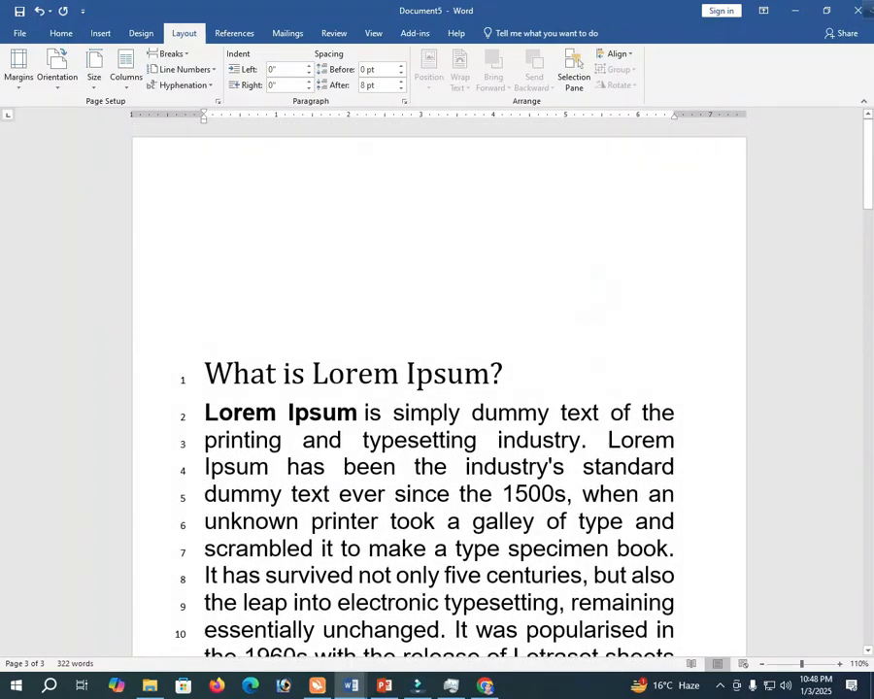
# - Set the line numbers to restart on each page and check the numbering on pages two and three
pyautogui.click(183, 69)
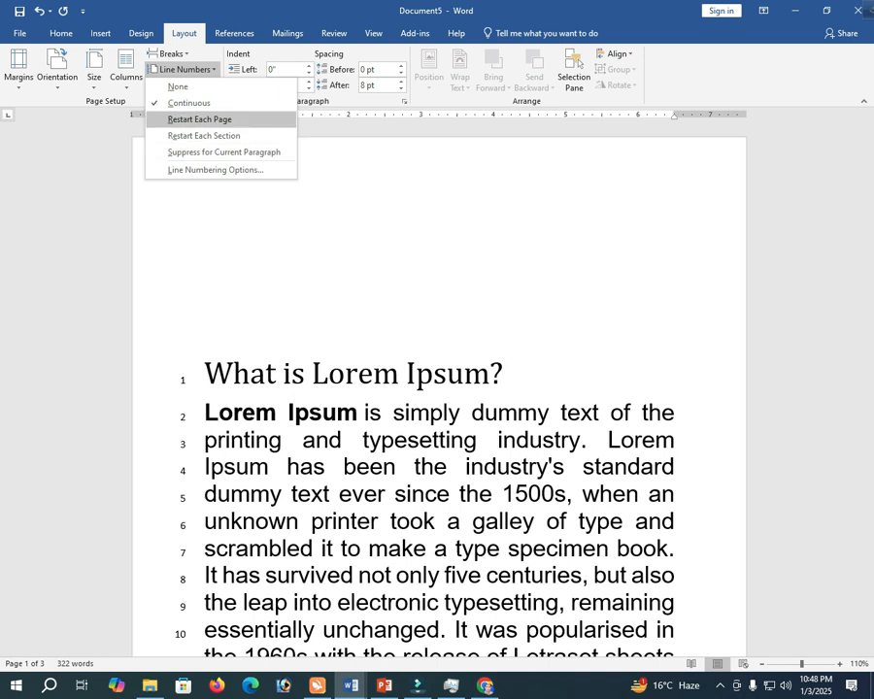
pyautogui.click(199, 118)
pyautogui.scroll(5, 437, 389)
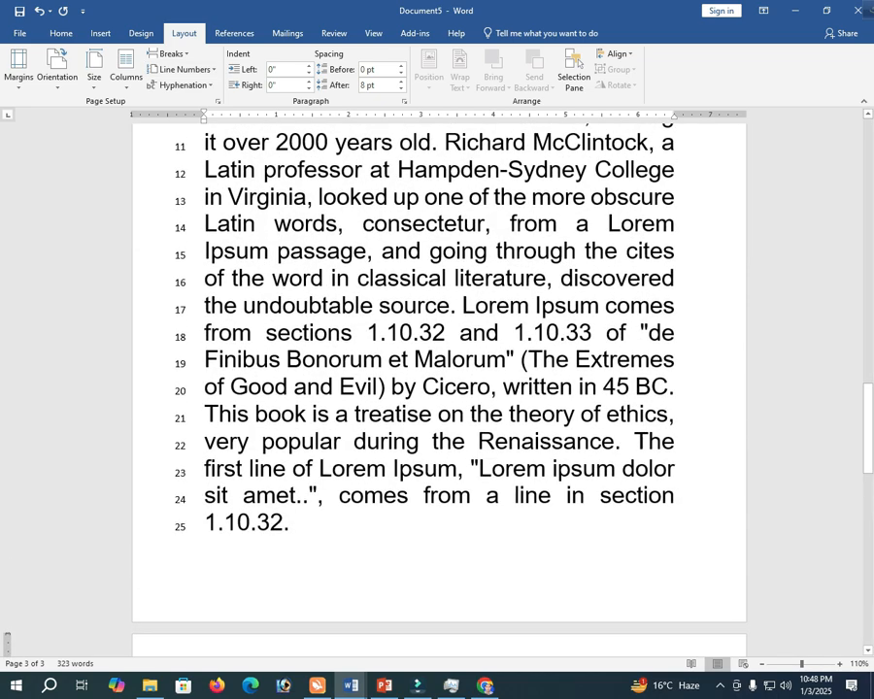
pyautogui.scroll(5, 437, 388)
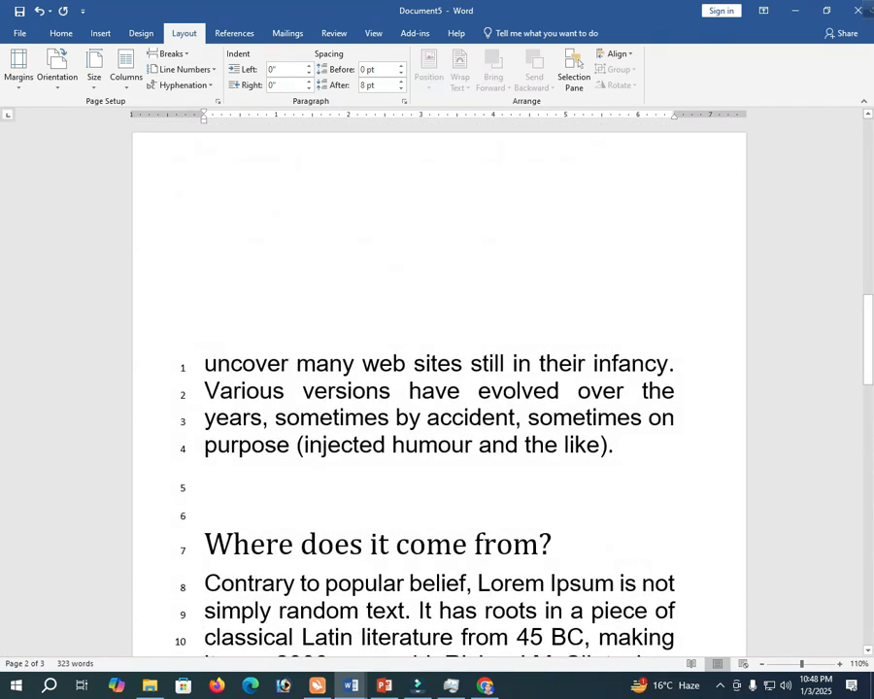
pyautogui.click(185, 363)
pyautogui.scroll(-7, 437, 389)
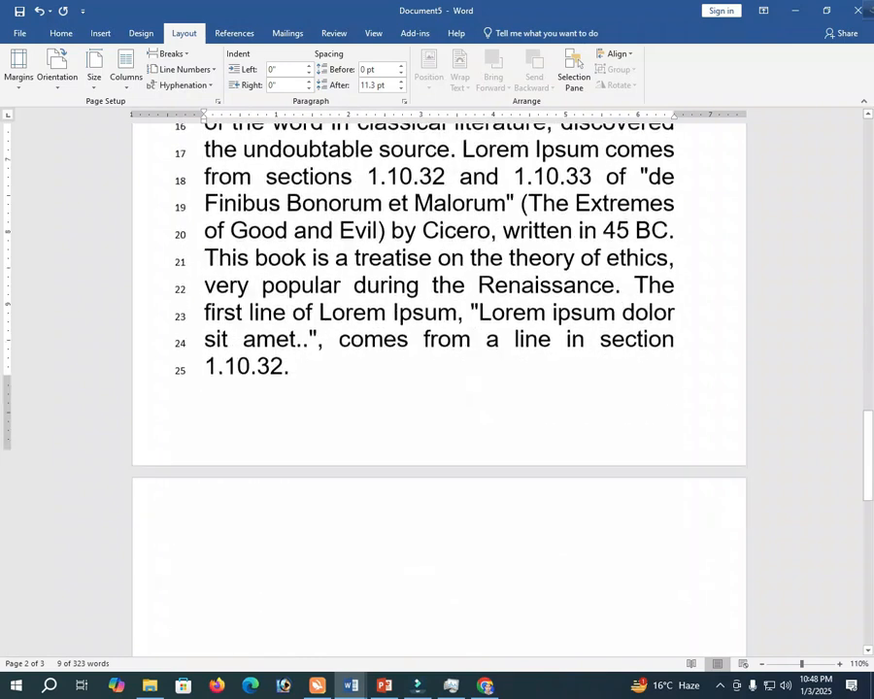
pyautogui.scroll(-3, 437, 388)
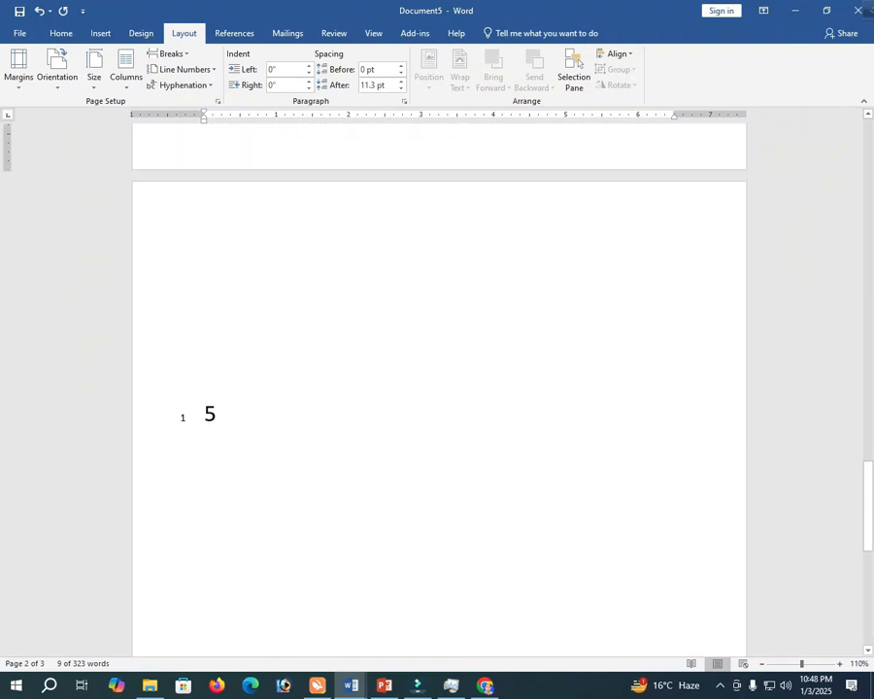
pyautogui.scroll(-5, 437, 388)
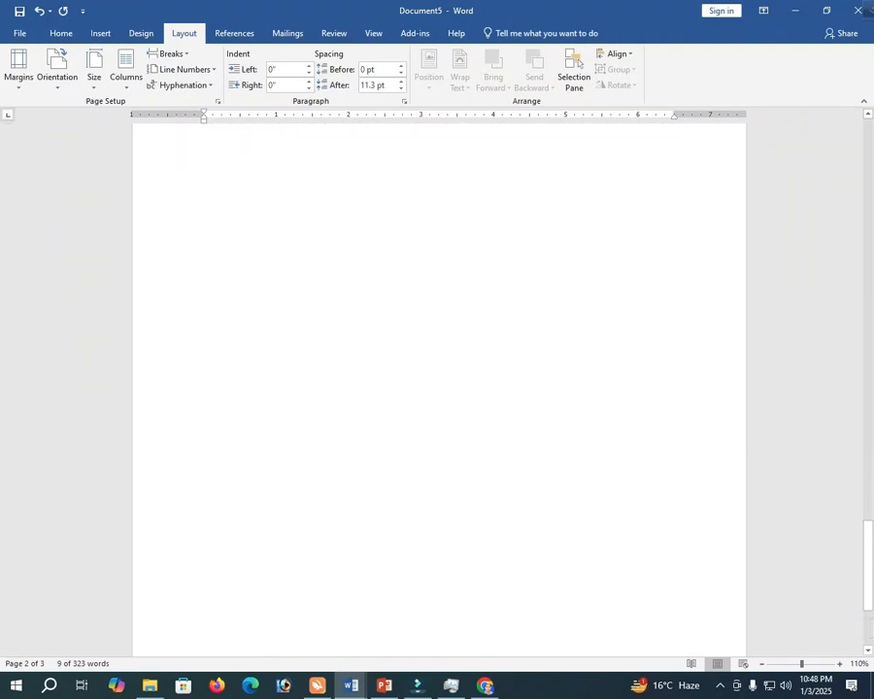
pyautogui.scroll(8, 437, 388)
pyautogui.scroll(5, 437, 389)
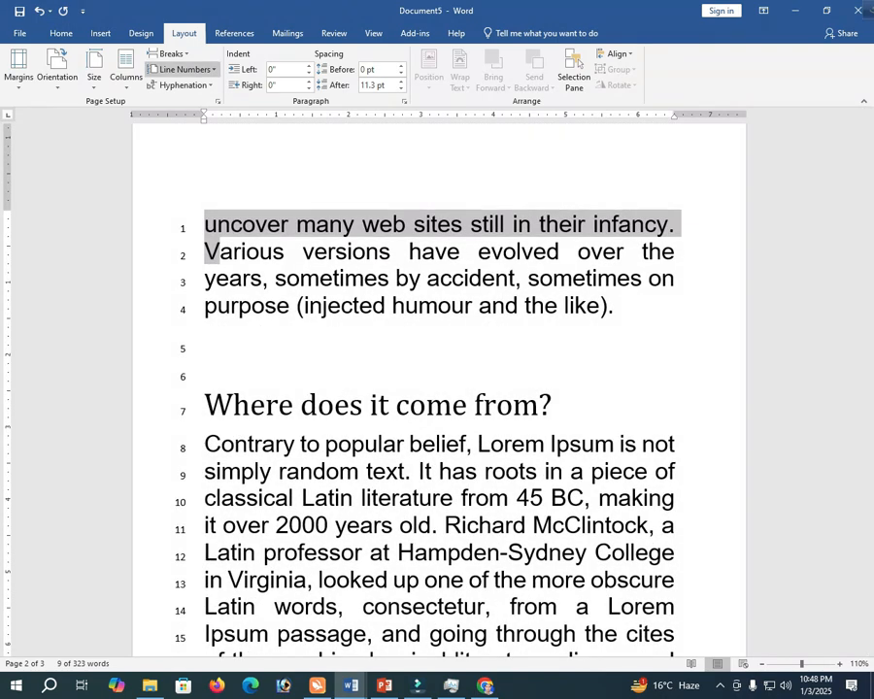
# - Set the line numbers to restart in each section and return to the first page
pyautogui.click(183, 69)
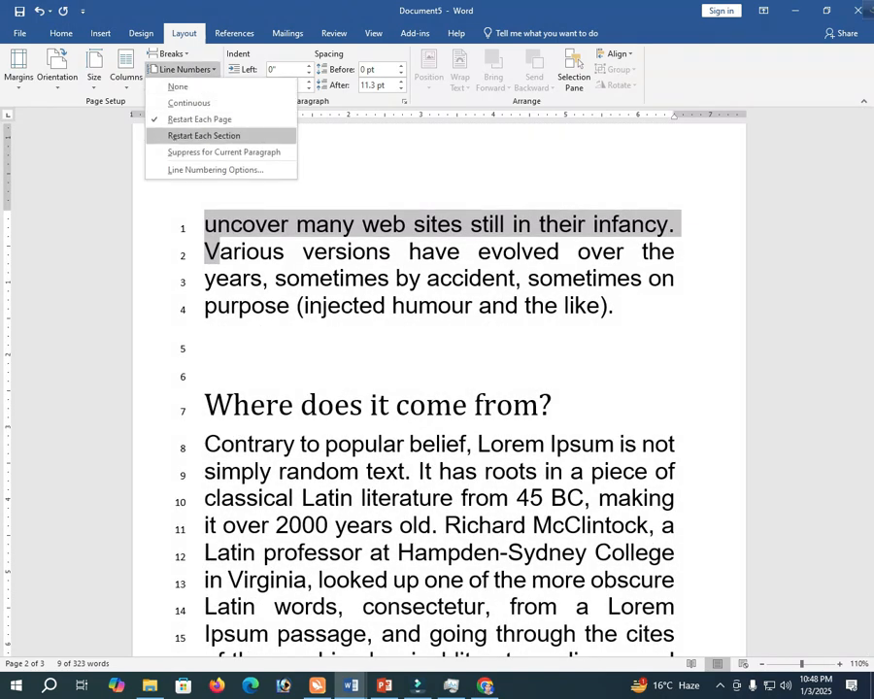
pyautogui.click(204, 135)
pyautogui.scroll(12, 439, 389)
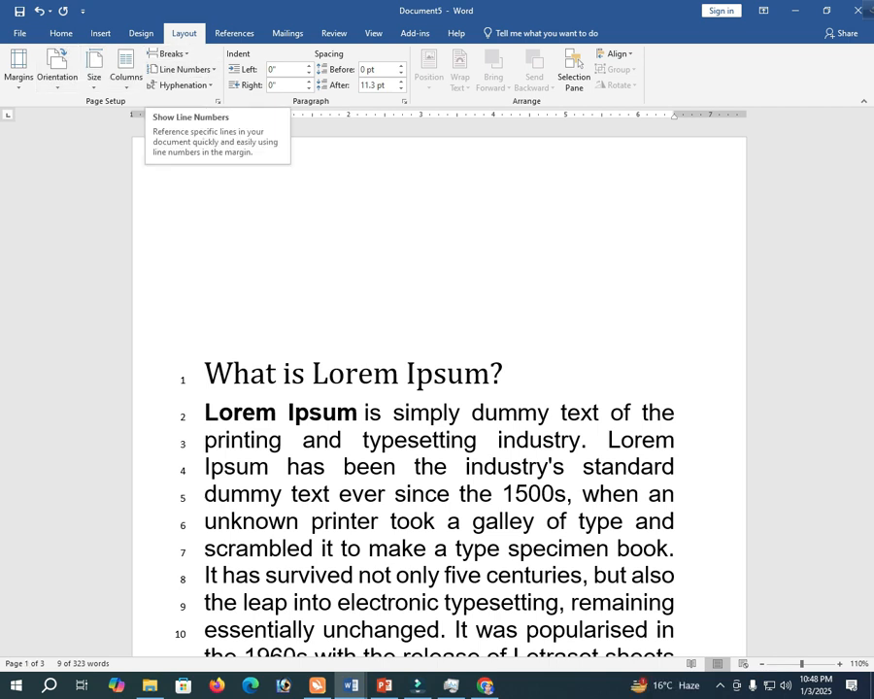
# - Set the "What is Lorem Ipsum?" heading's left indent to -0.2" and its spacing after to Auto
pyautogui.click(373, 374)
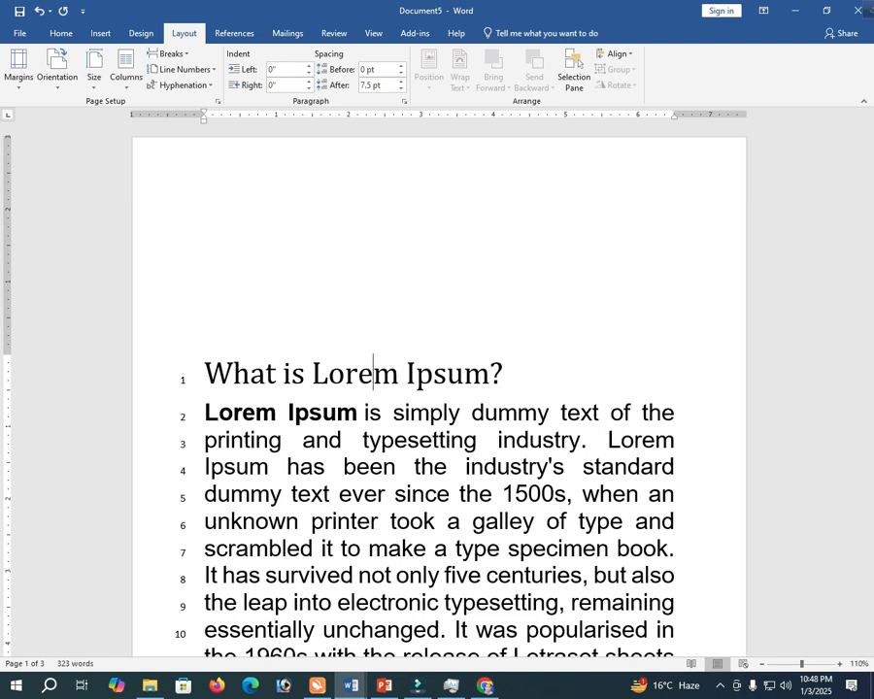
pyautogui.hotkey('ctrl', 'shift', 'm')
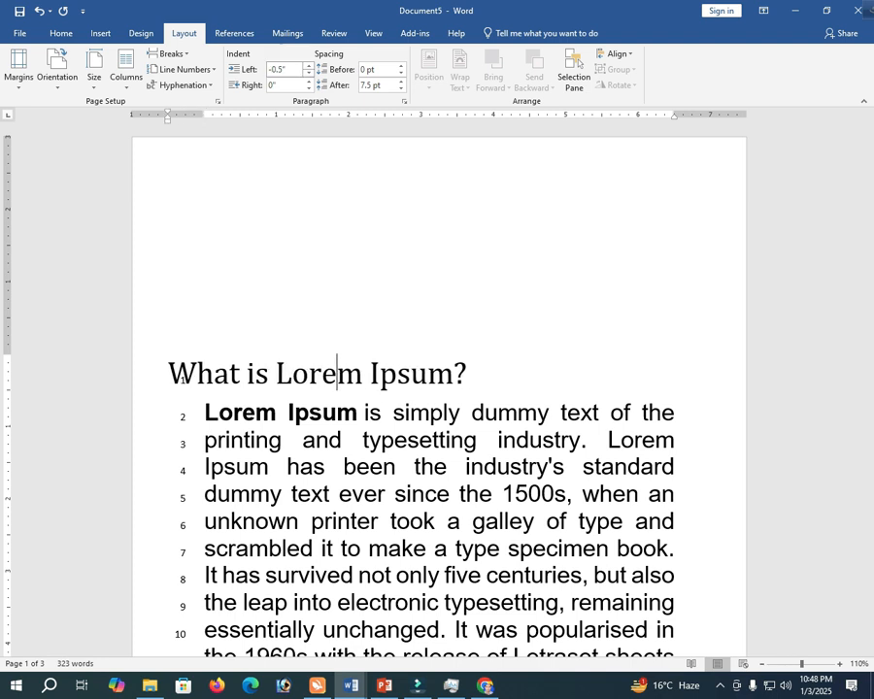
pyautogui.hotkey('ctrl', 'z')
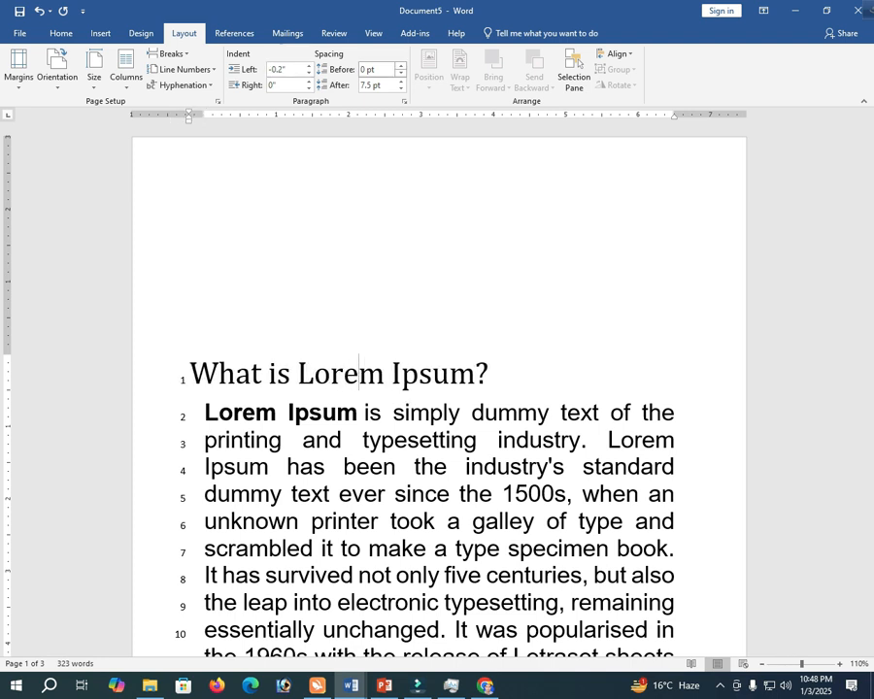
pyautogui.hotkey('ctrl', 'z')
pyautogui.hotkey('ctrl', 'z')
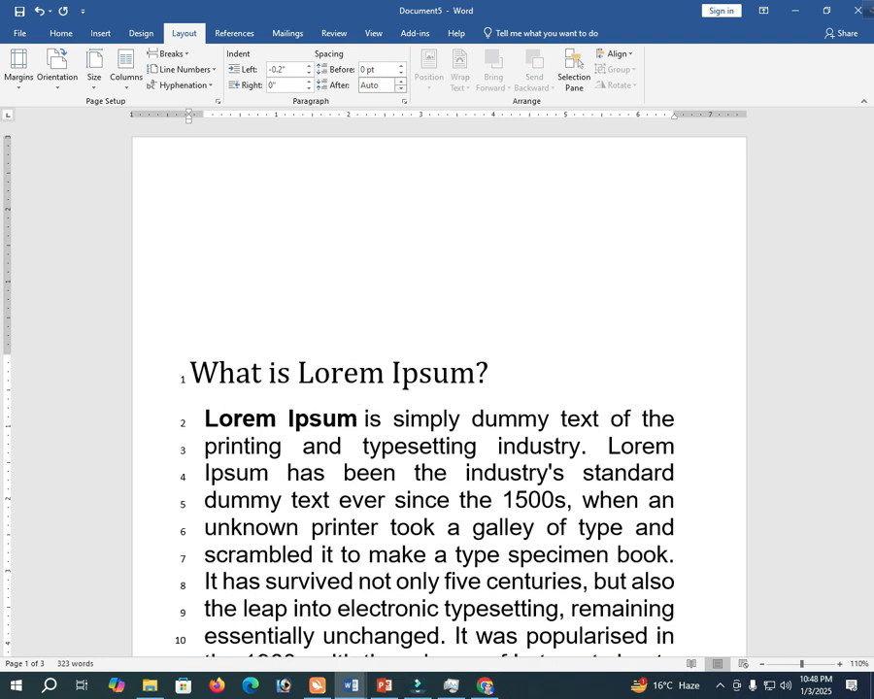
# - Select from the "What is Lorem Ipsum?" heading through "popularised in" and set the left indent to 1.9"
pyautogui.scroll(-3, 469, 371)
pyautogui.hotkey('shift', 'Down')
pyautogui.hotkey('shift', 'Down')
pyautogui.hotkey('shift', 'Down')
pyautogui.hotkey('shift', 'Down')
pyautogui.hotkey('shift', 'Down')
pyautogui.hotkey('shift', 'Down')
pyautogui.hotkey('shift', 'Down')
pyautogui.hotkey('shift', 'Down')
pyautogui.hotkey('shift', 'Down')
pyautogui.hotkey('shift', 'Down')
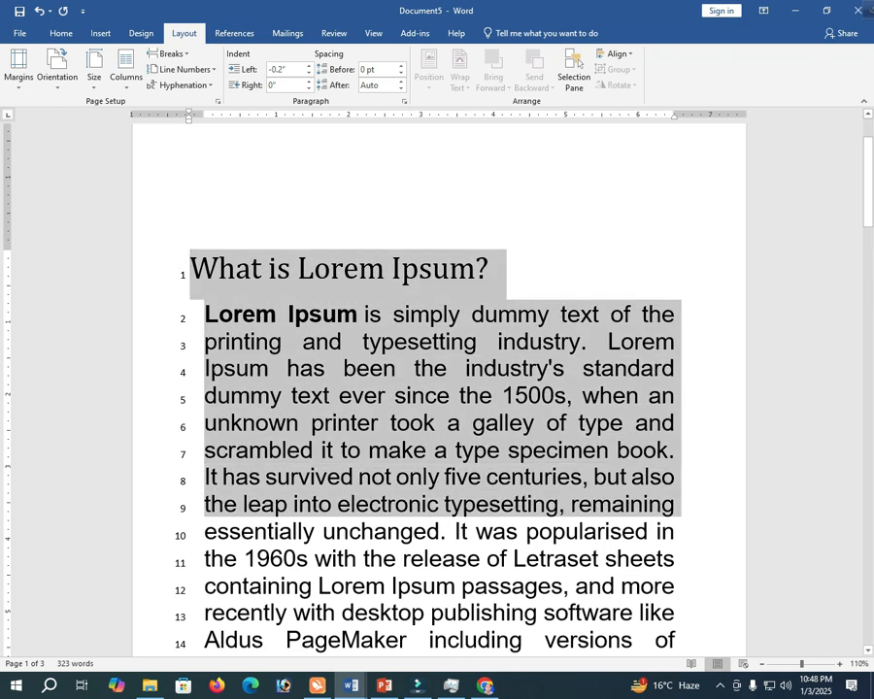
pyautogui.press('Up')
pyautogui.press('Up')
pyautogui.press('Up')
pyautogui.press('Up')
pyautogui.press('Up')
pyautogui.press('Up')
pyautogui.press('Up')
pyautogui.press('Up')
pyautogui.press('Up')
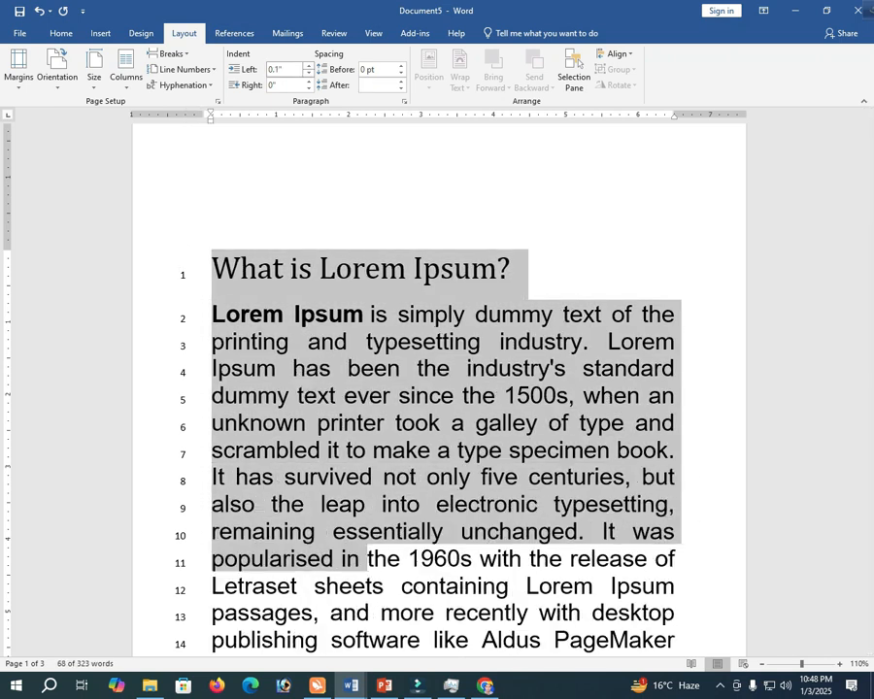
pyautogui.press('Up')
pyautogui.press('Up')
pyautogui.press('Up')
pyautogui.press('Up')
pyautogui.press('Up')
pyautogui.press('Up')
pyautogui.press('Up')
pyautogui.press('Up')
pyautogui.press('Up')
pyautogui.press('Up')
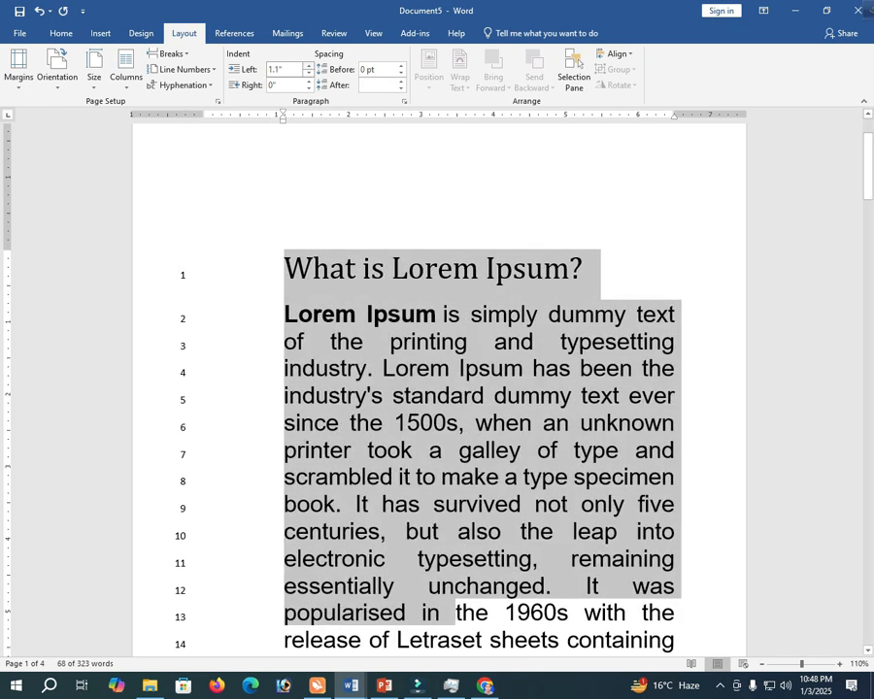
pyautogui.press('Tab')
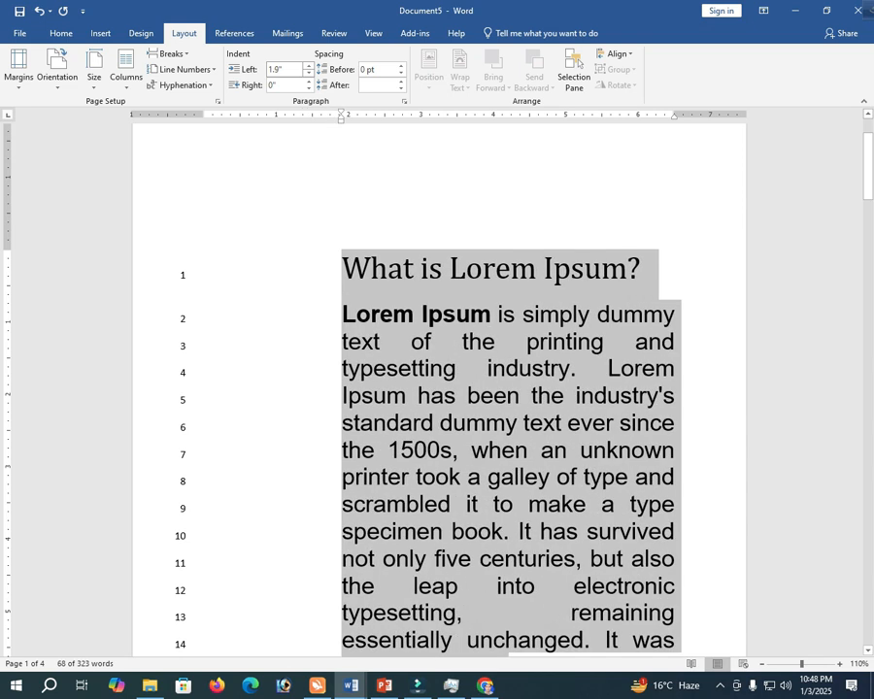
# - Set the right indent of the selected heading and paragraph to 1.1", and place the cursor at the heading's end
pyautogui.press('Down')
pyautogui.press('Down')
pyautogui.press('Up')
pyautogui.press('Up')
pyautogui.press('Up')
pyautogui.press('Up')
pyautogui.press('Up')
pyautogui.press('Up')
pyautogui.press('Up')
pyautogui.press('Up')
pyautogui.press('Up')
pyautogui.press('Up')
pyautogui.press('Up')
pyautogui.press('Up')
pyautogui.press('Up')
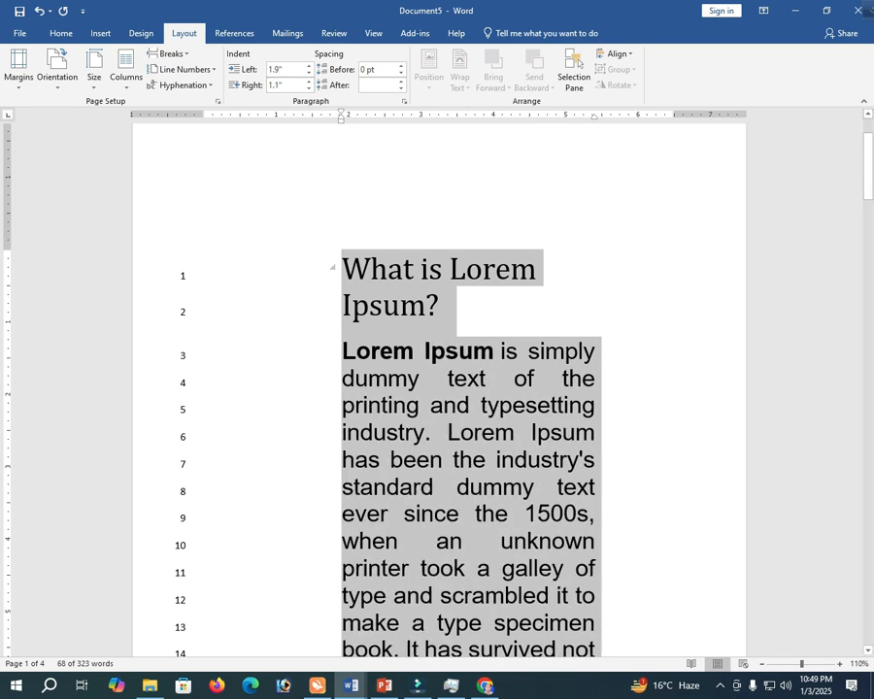
pyautogui.click(394, 305)
pyautogui.press('End')
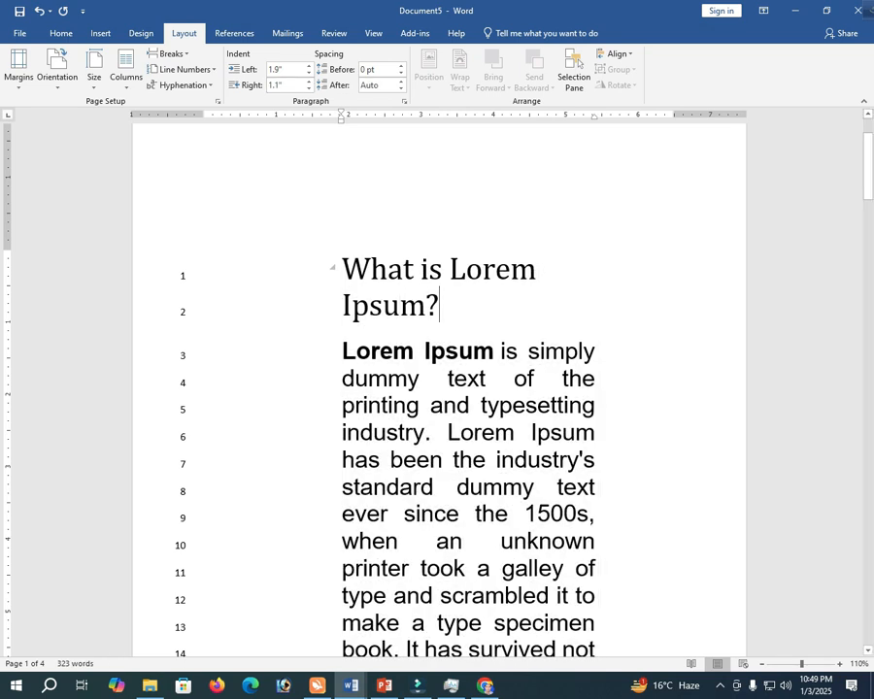
# - Create a new blank document and show its page layout settings
pyautogui.hotkey('ctrl', 'n')
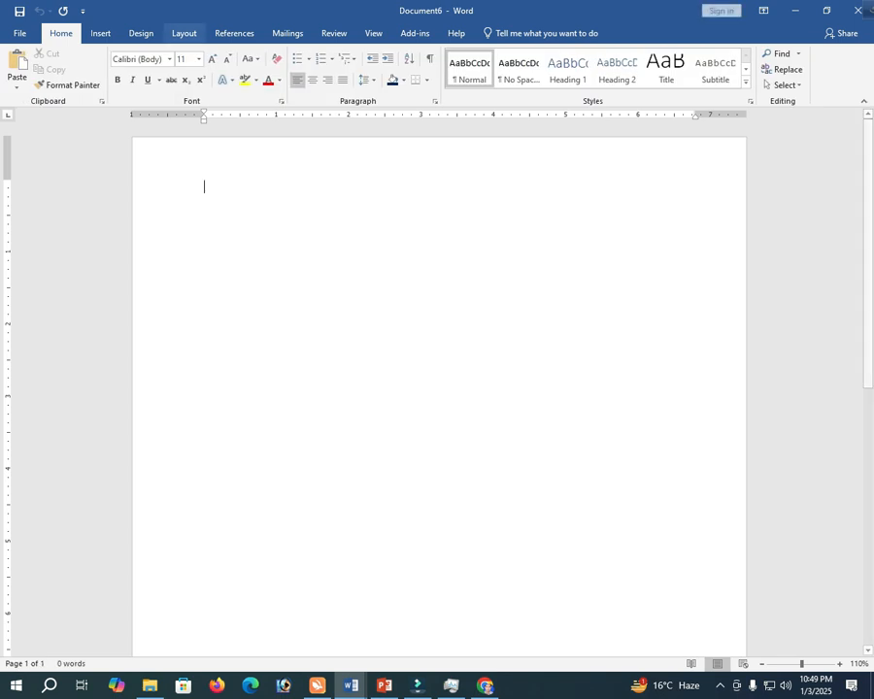
pyautogui.scroll(-3, 437, 73)
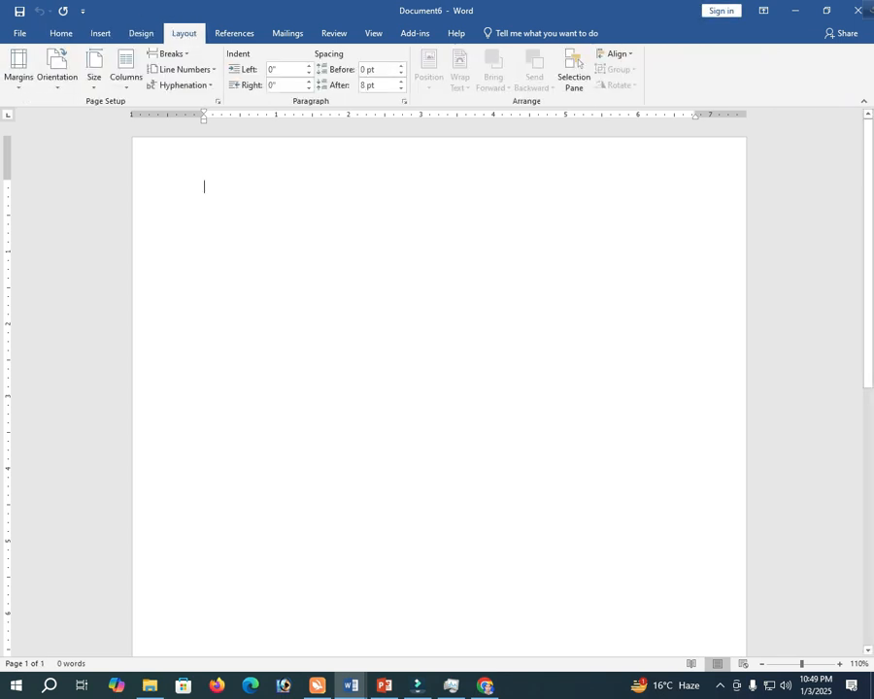
pyautogui.scroll(-2, 437, 389)
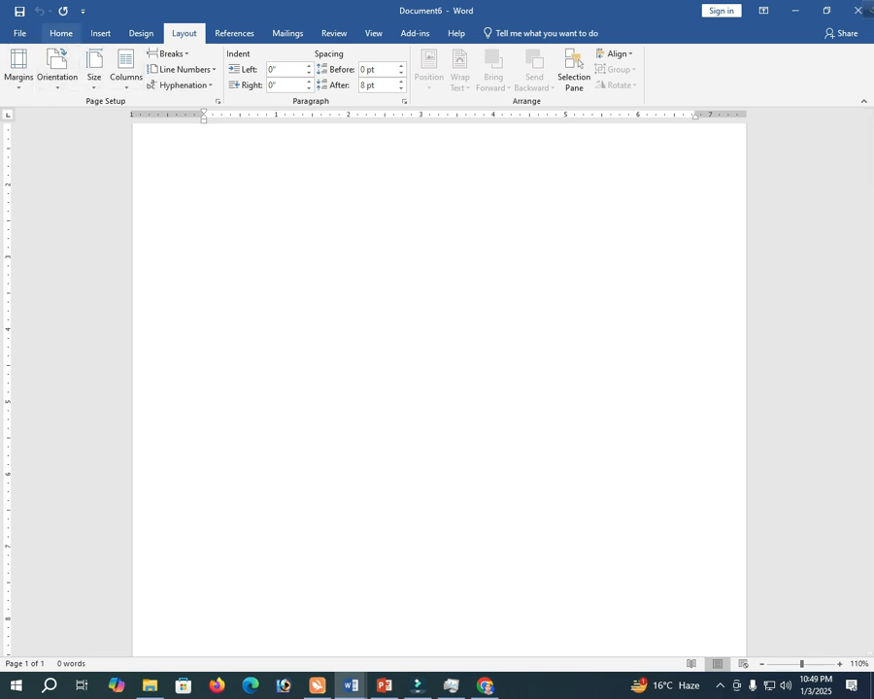
pyautogui.click(19, 34)
pyautogui.click(23, 22)
pyautogui.click(61, 33)
pyautogui.click(100, 33)
pyautogui.click(141, 33)
pyautogui.click(183, 33)
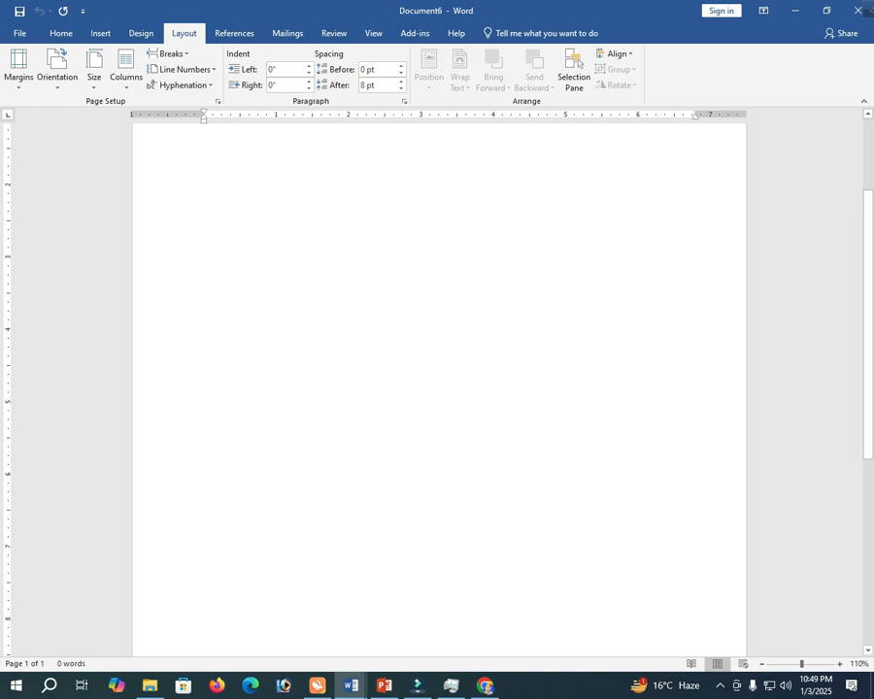
pyautogui.scroll(1, 439, 388)
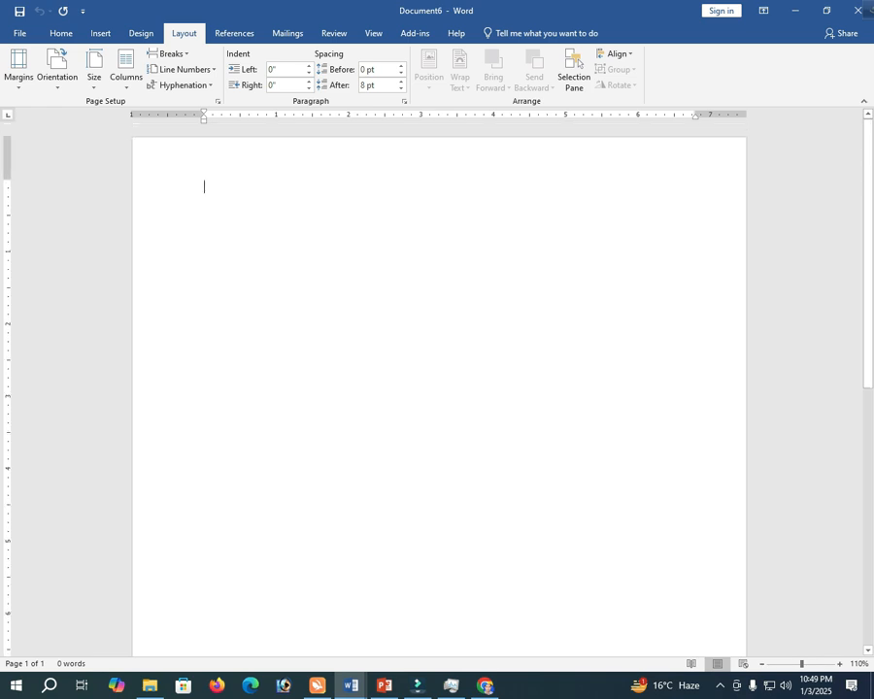